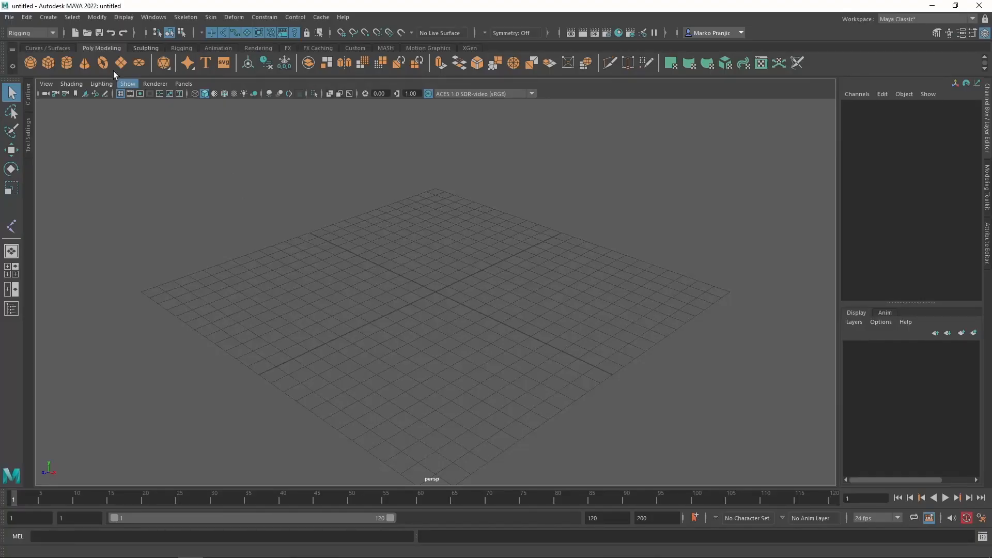
Import the Michelle_fixedtopology.fbx character model into the empty scene.
left_click(10, 17)
left_click(64, 130)
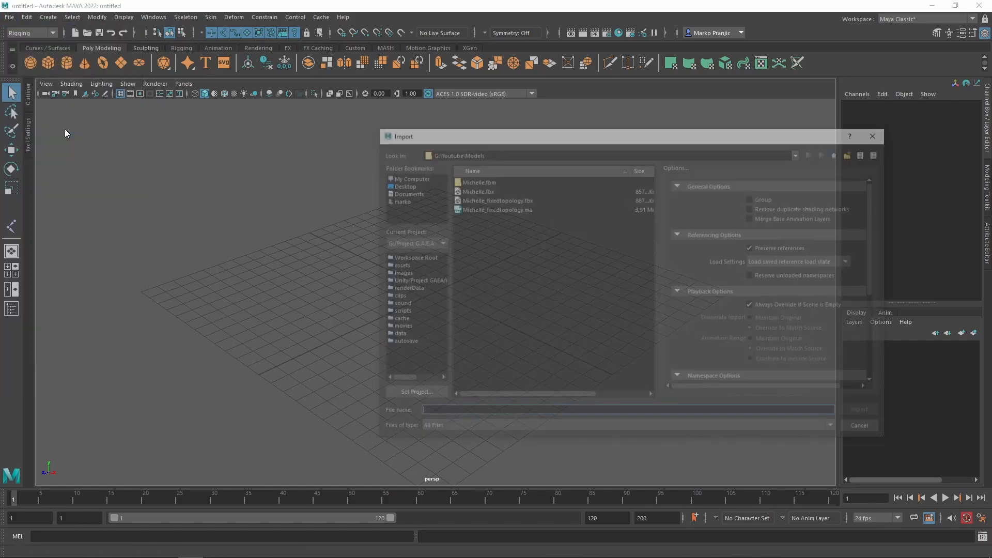
double_click(521, 201)
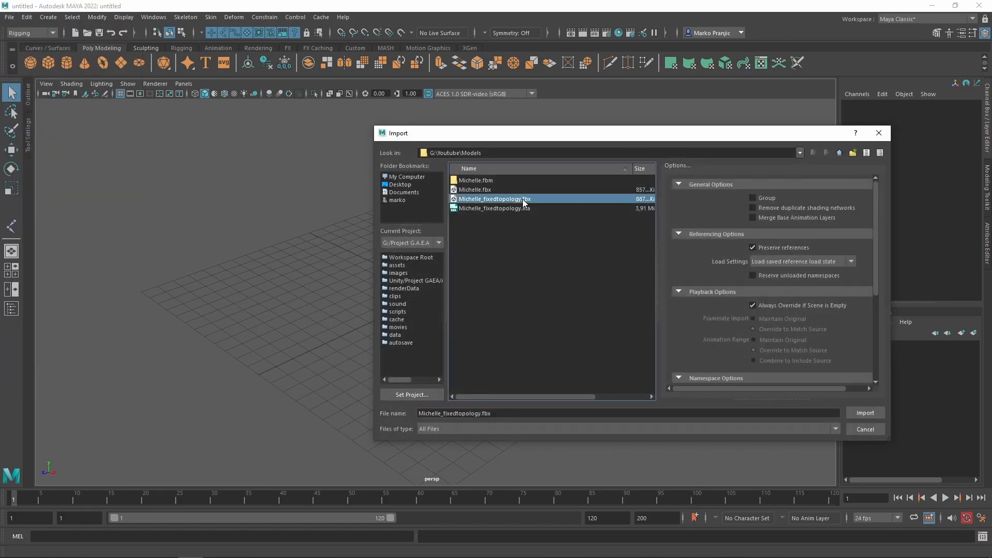
In the front view, create a grid-snapped joint at the world origin between the character's feet using the Rigging toolset.
right_click_drag(536, 262, 467, 173, "alt")
left_click_drag(448, 194, 504, 181, "alt")
middle_click_drag(504, 181, 528, 198, "alt")
left_click_drag(527, 196, 485, 213, "alt")
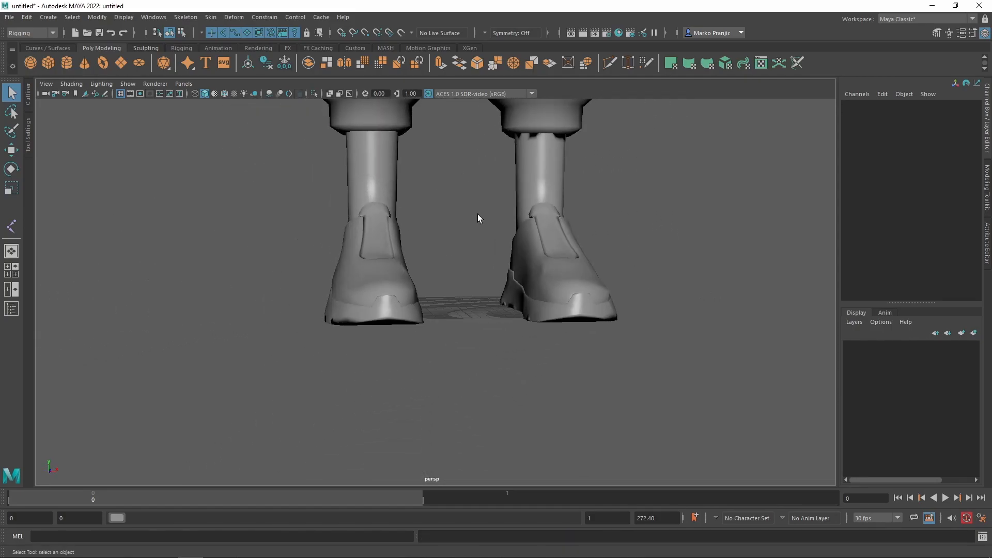
key("space")
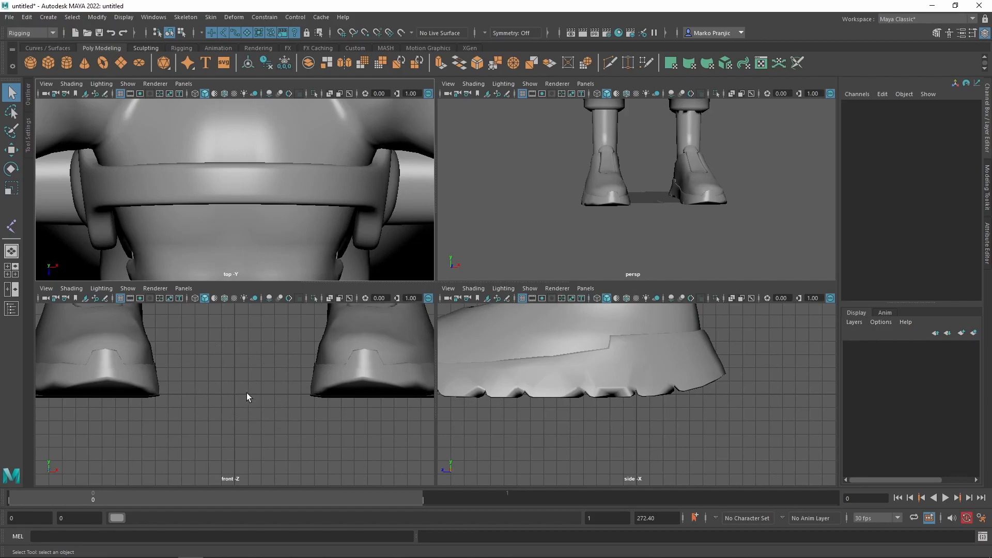
key("space")
right_click_drag(510, 325, 414, 197, "alt")
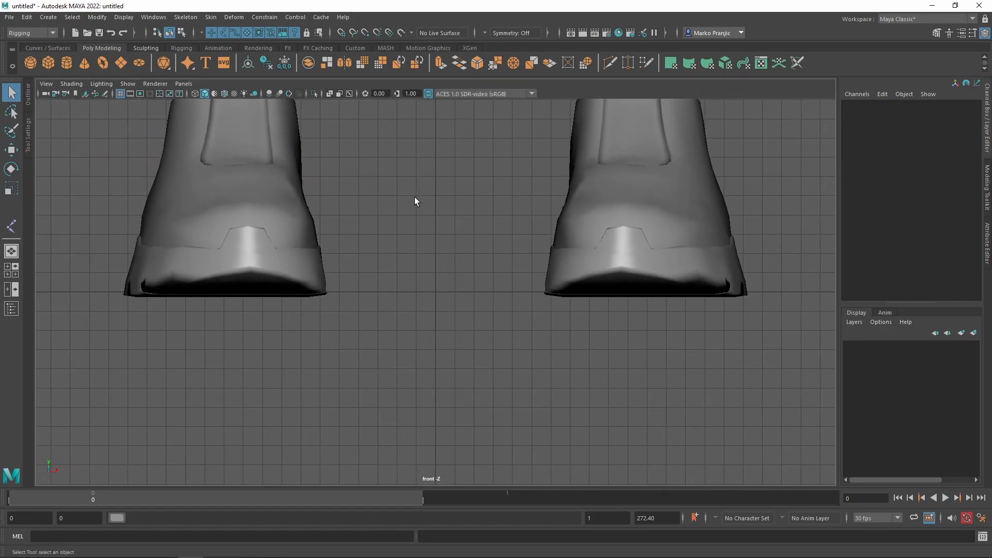
left_click(46, 34)
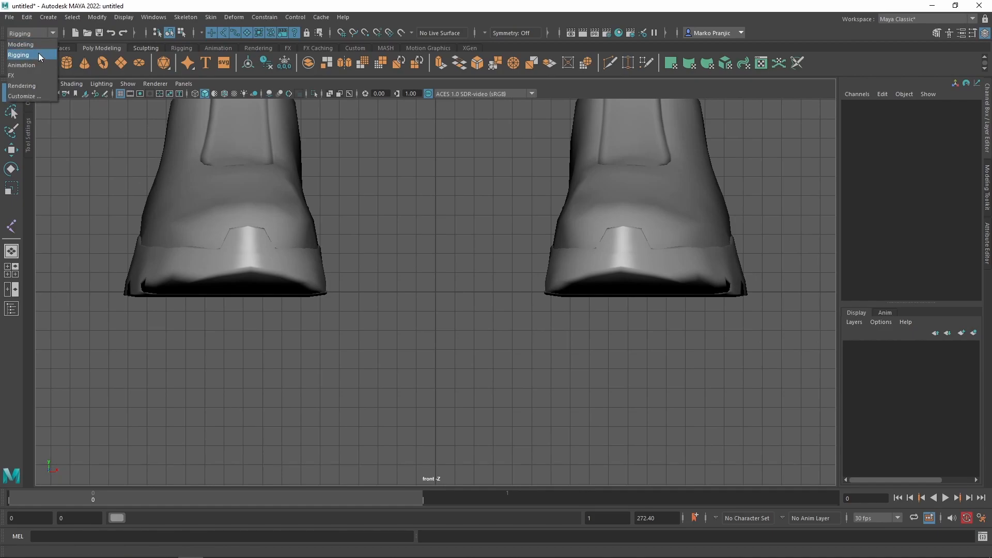
left_click(38, 53)
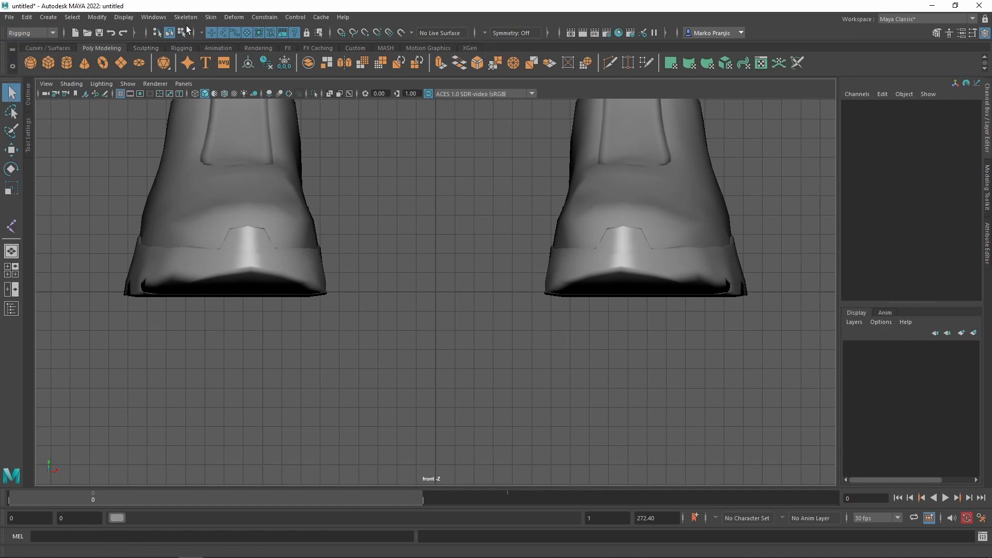
left_click(188, 18)
left_click(213, 42)
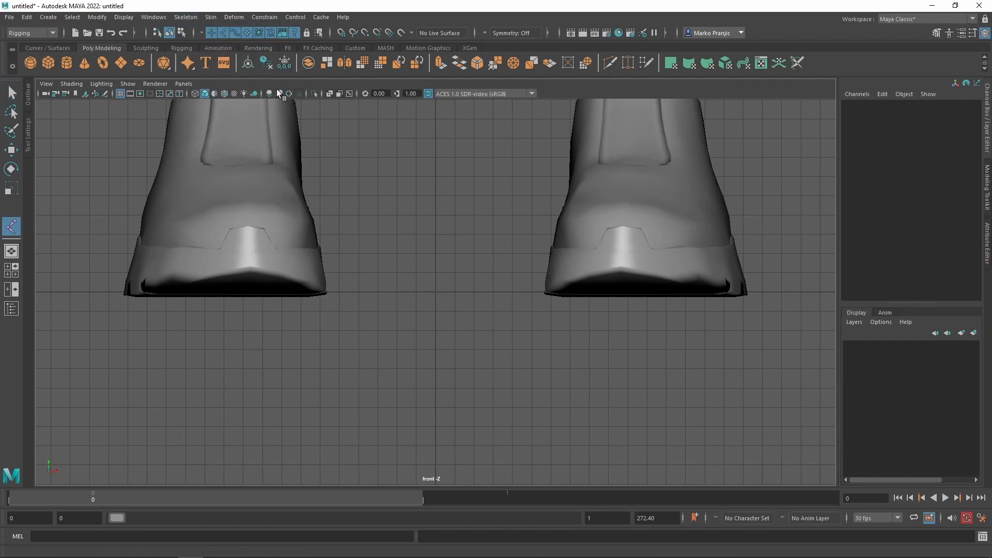
key("x")
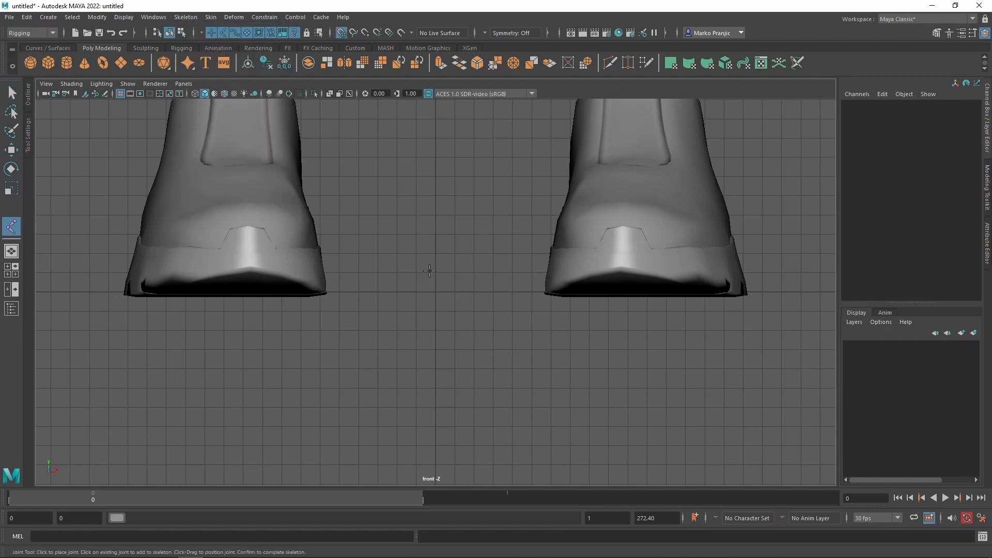
left_click(436, 274)
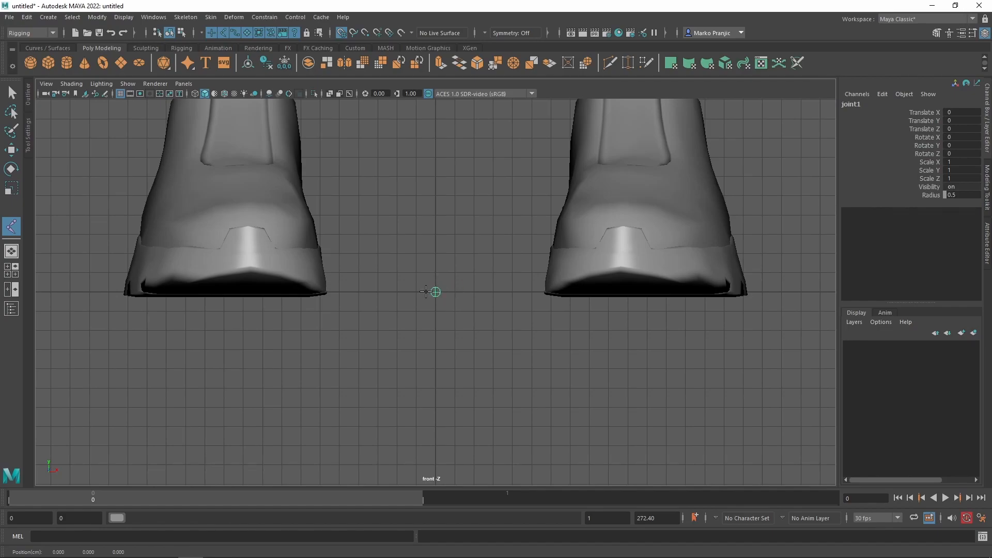
mouse_move(434, 290)
middle_mouse_down()
mouse_move(420, 272)
mouse_move(434, 293)
middle_mouse_up()
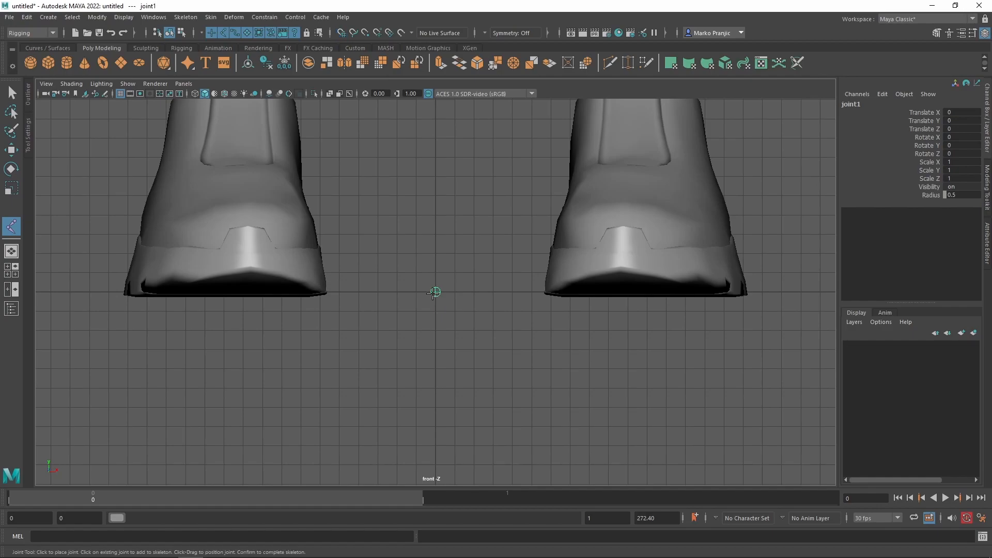
Add a grid-snapped second joint at the pelvis centre, 93 cm above the origin joint, and turn on X-ray display of joints.
middle_click_drag(419, 145, 426, 443, "alt")
scroll(439, 217, "down", 3)
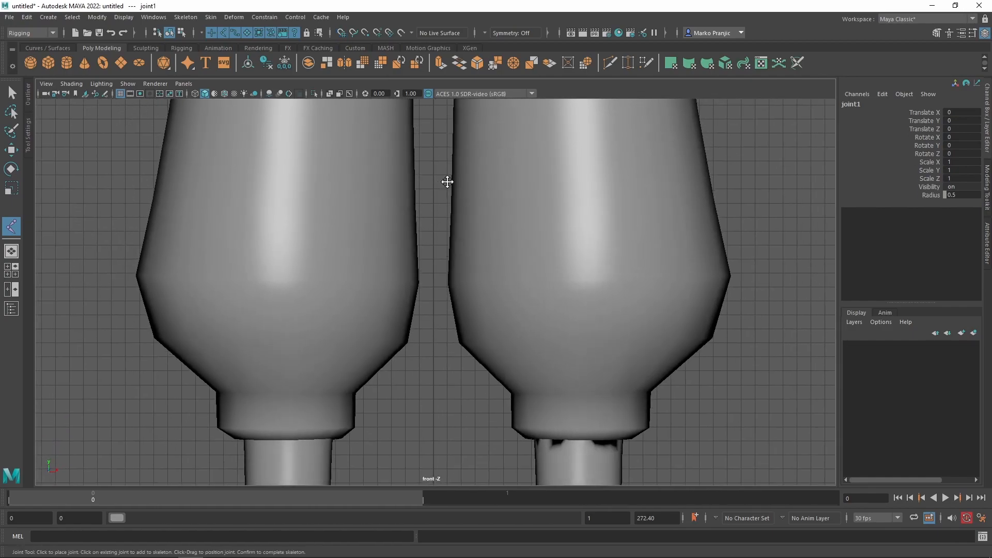
middle_click_drag(443, 182, 447, 424, "alt")
scroll(452, 210, "down", 2)
middle_click_drag(452, 210, 455, 341, "alt")
scroll(460, 207, "down", 2)
middle_click_drag(462, 161, 468, 322, "alt")
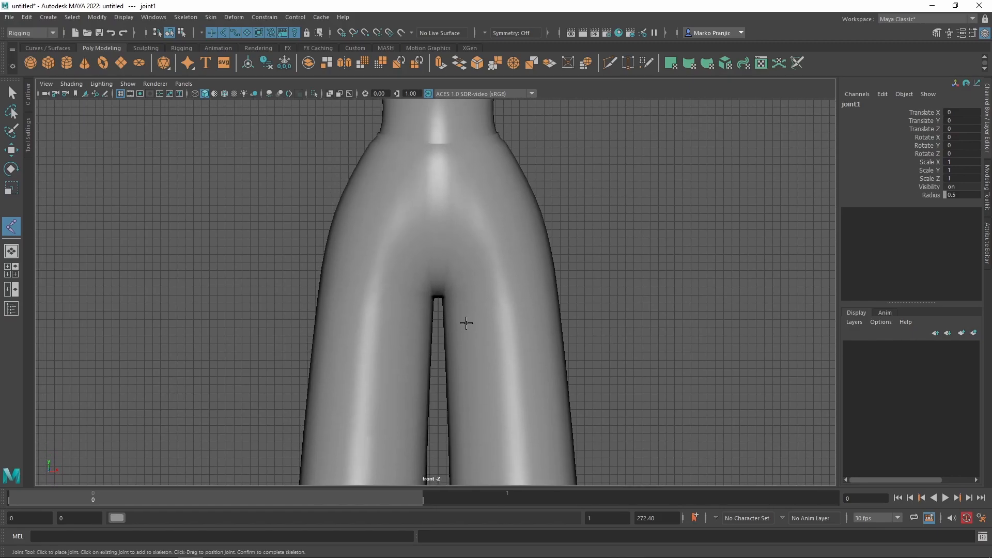
key("x")
left_click_drag(438, 261, 436, 223)
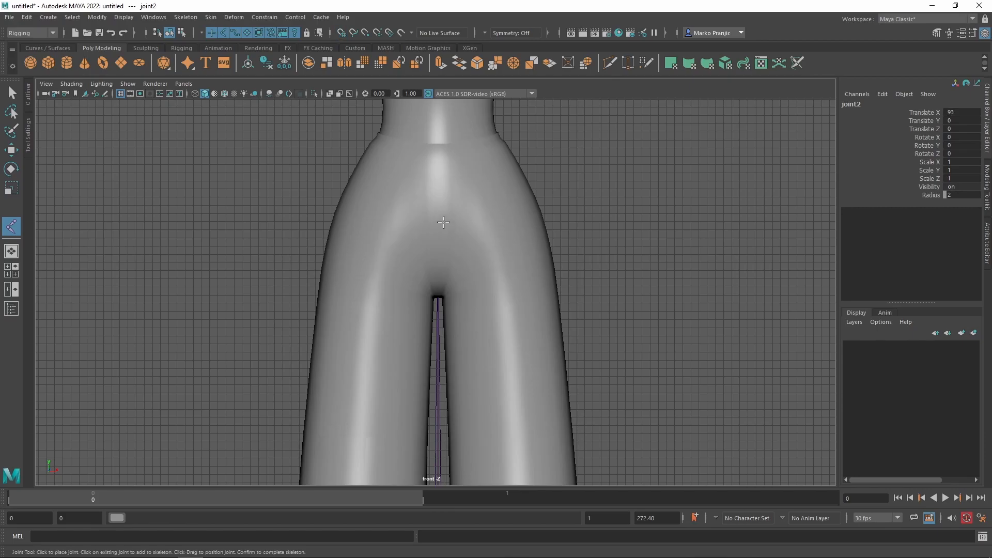
key("q")
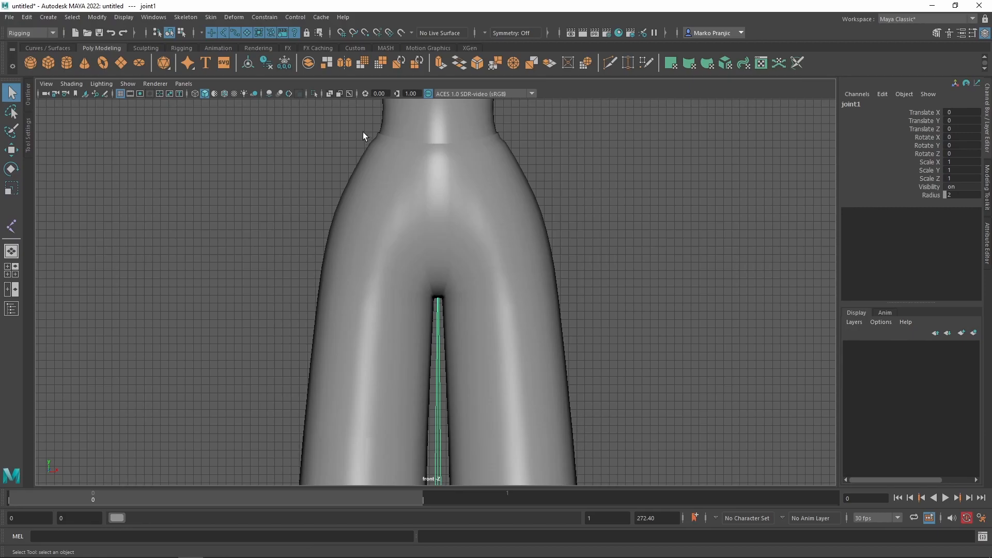
left_click(350, 93)
left_click(607, 223)
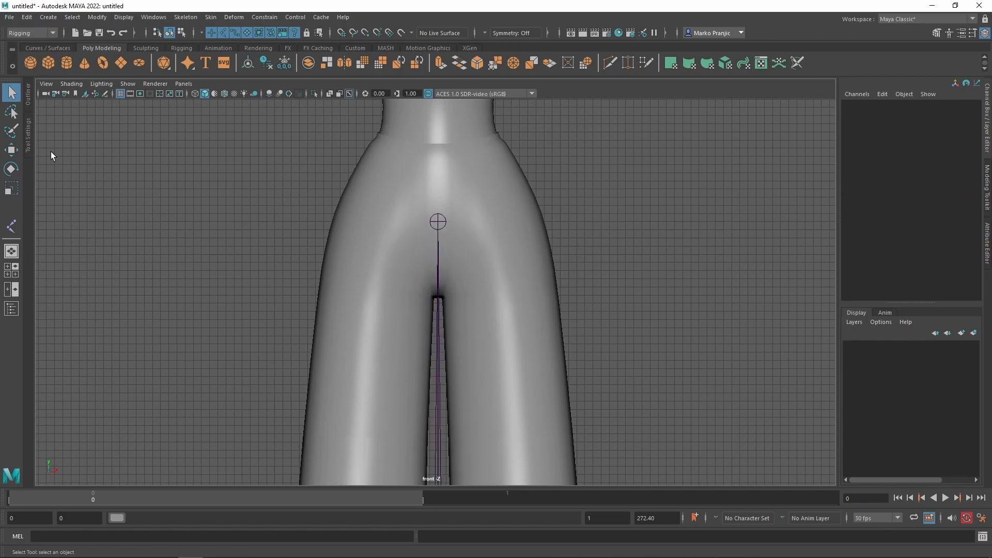
Rename the origin joint to Root and its pelvis child joint to COG in the Outliner.
left_click(28, 95)
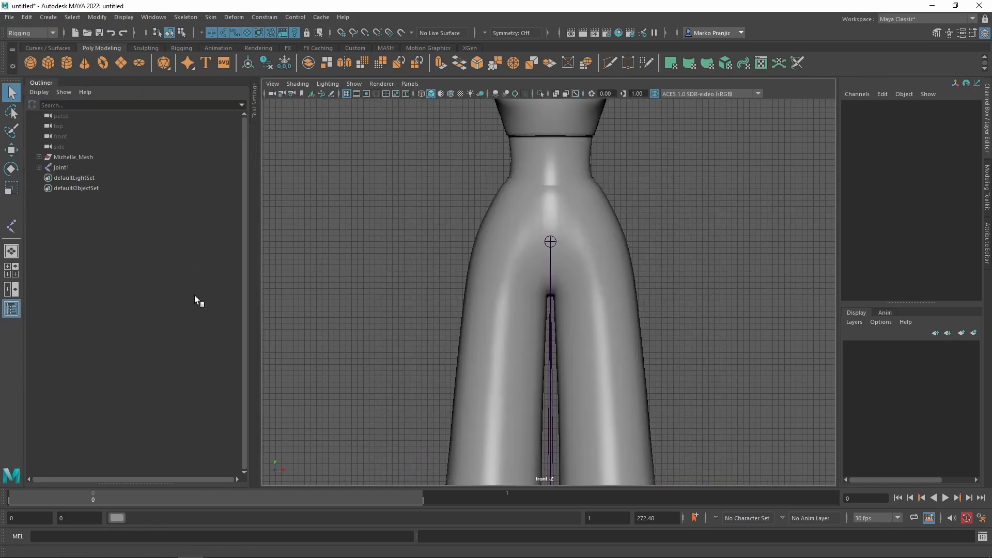
left_click(38, 167)
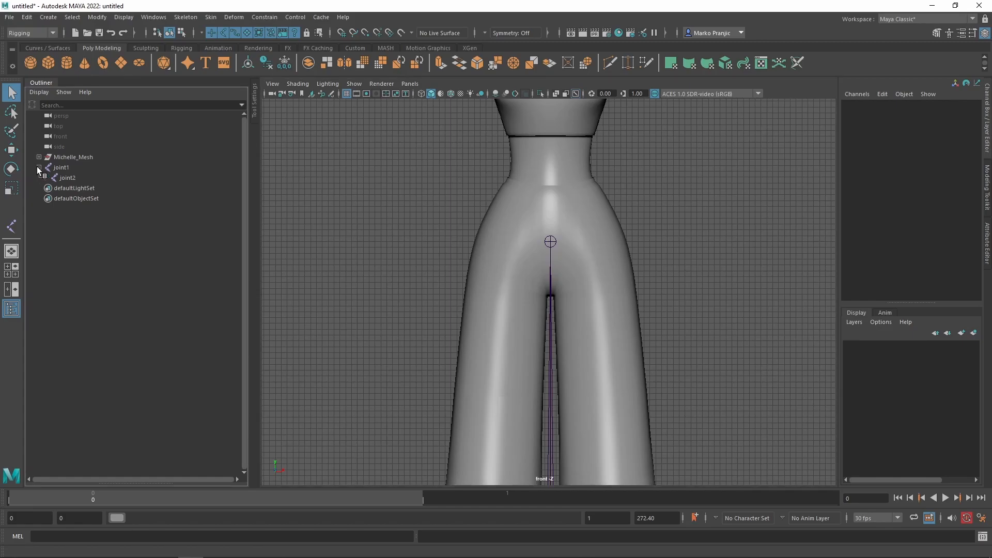
double_click(58, 167)
type("Root")
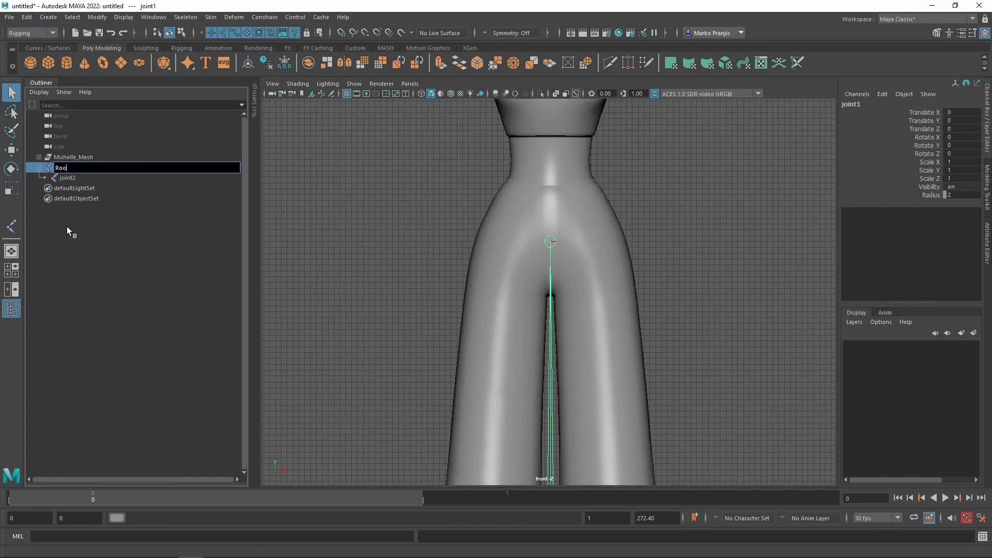
key("Return")
left_click(71, 182)
double_click(70, 181)
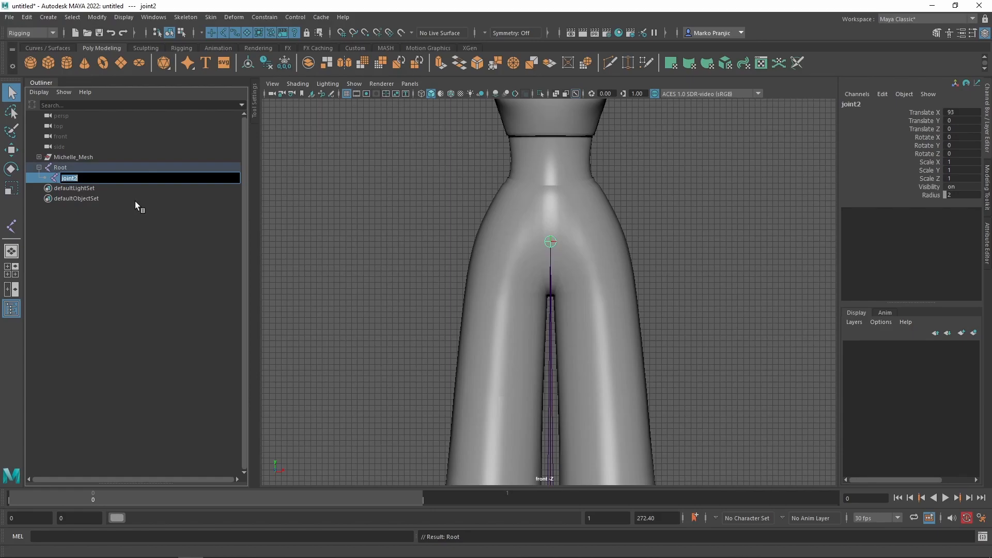
type("COG")
key("Return")
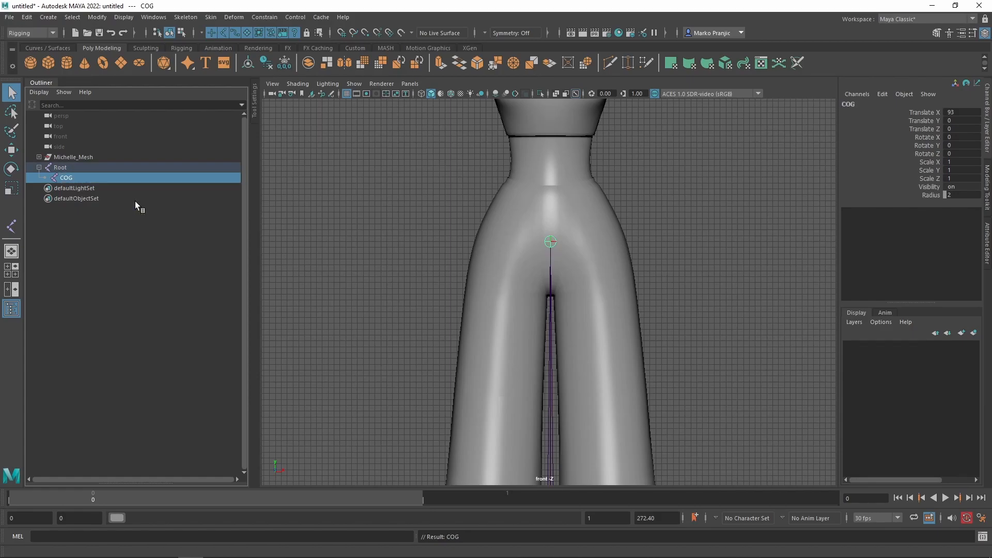
left_click(48, 82)
Start a separate joint chain on the centre line just below COG at height 92, and add a hip joint about 9.8 cm away in the character's left thigh.
key("ctrl+z")
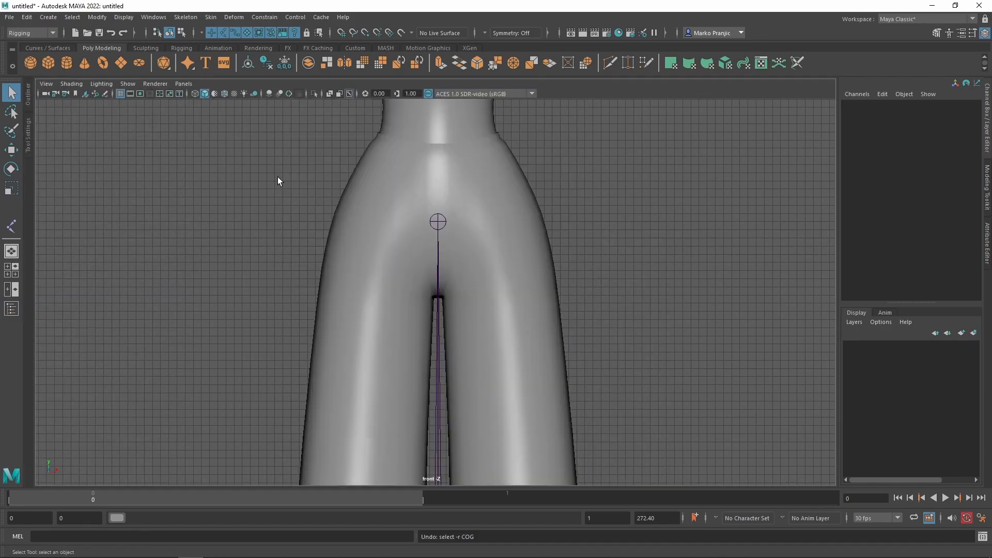
key("y")
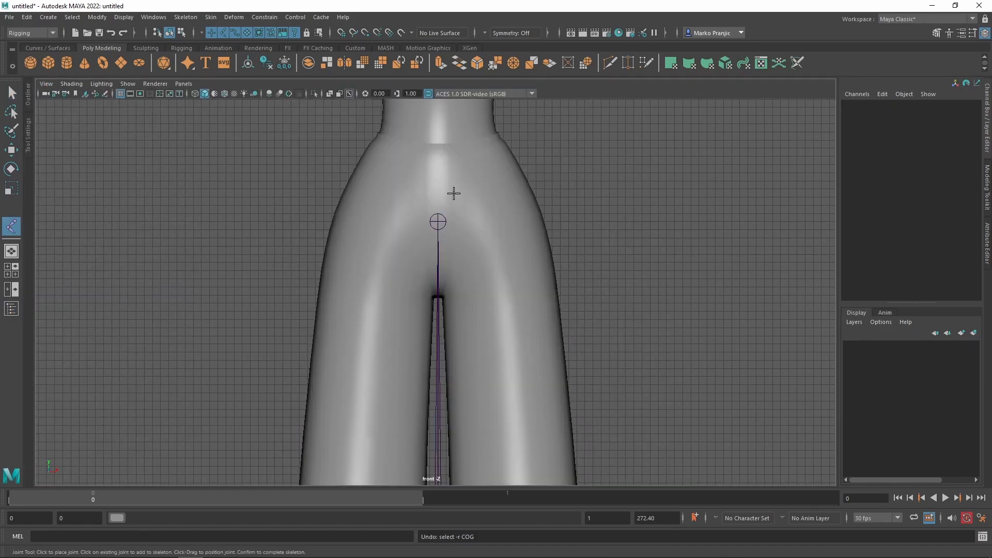
key("Return")
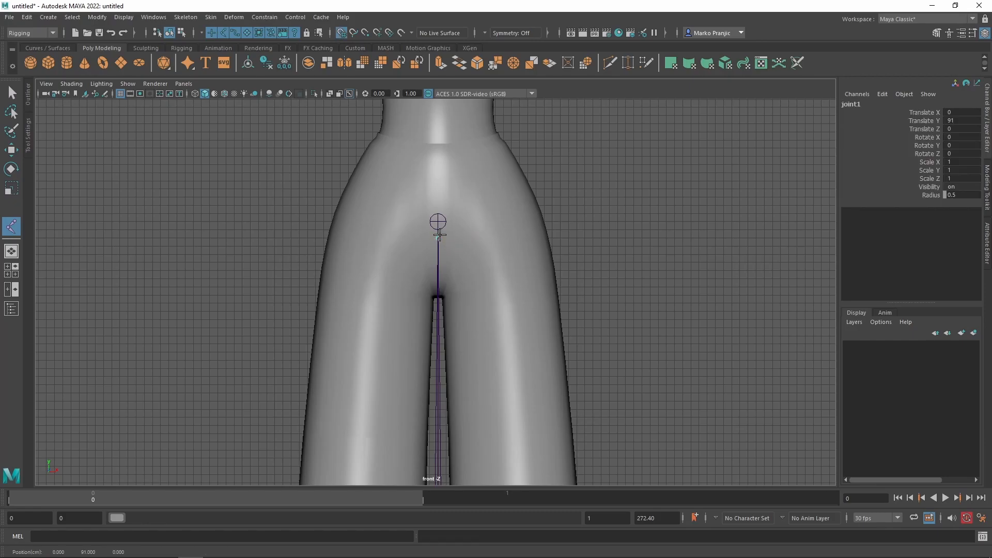
left_click_drag(439, 239, 438, 232)
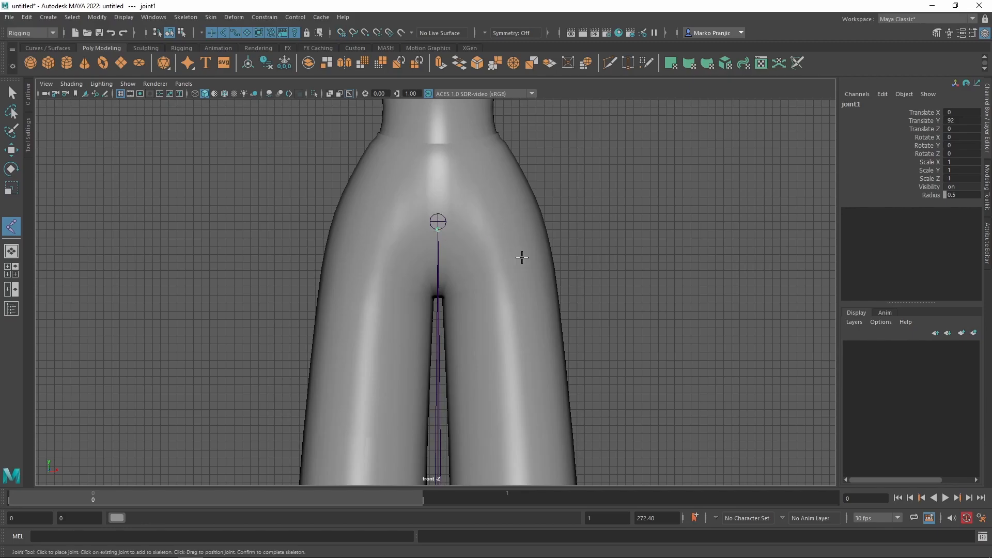
mouse_move(516, 259)
left_mouse_down()
mouse_move(516, 268)
mouse_move(514, 255)
left_mouse_up()
Overlay the wireframe on the shaded legs in the front view to reveal the knee edge loops.
middle_click_drag(567, 425, 571, 310, "alt")
right_click_drag(634, 407, 594, 445, "alt")
middle_click_drag(630, 473, 622, 371, "alt")
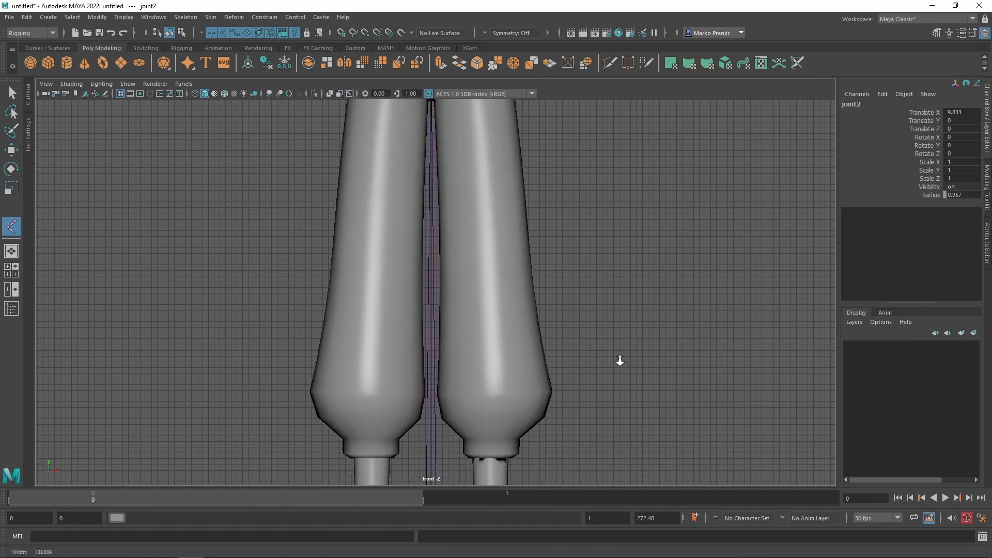
right_click_drag(623, 370, 590, 303, "alt")
middle_click_drag(536, 150, 532, 178, "alt")
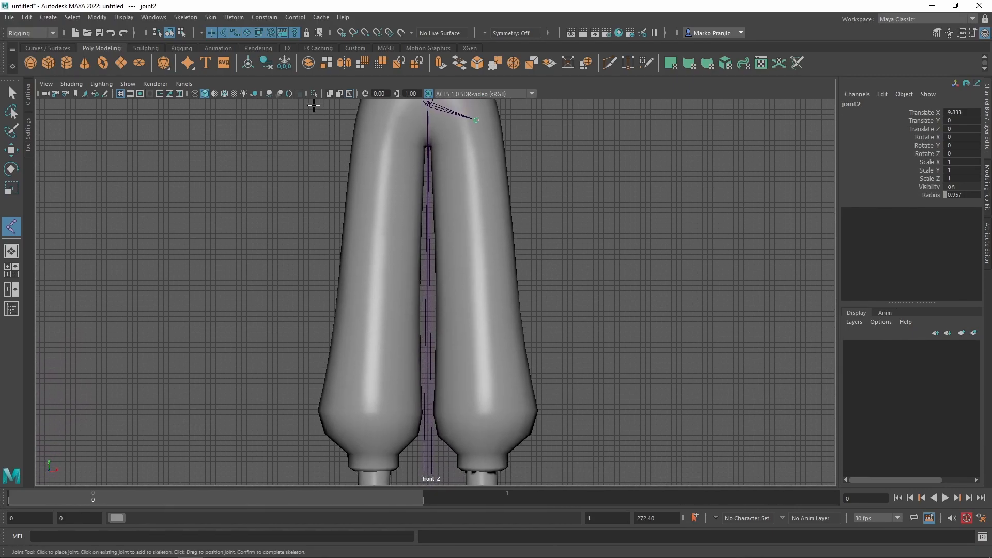
left_click(225, 94)
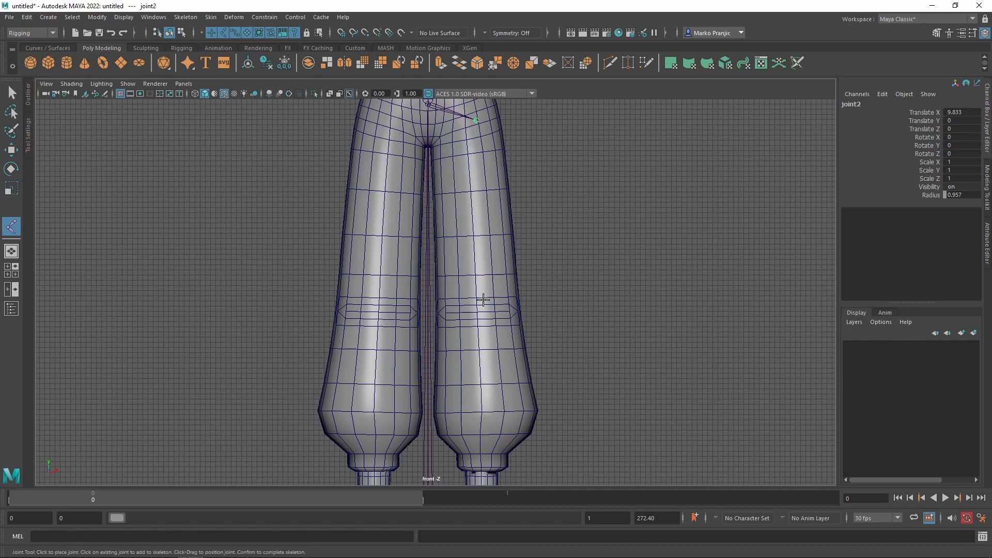
Add a knee joint at the middle knee loop, about 37 cm below the hip, and an ankle joint about 40 cm below the knee.
middle_click_drag(485, 327, 472, 250, "alt")
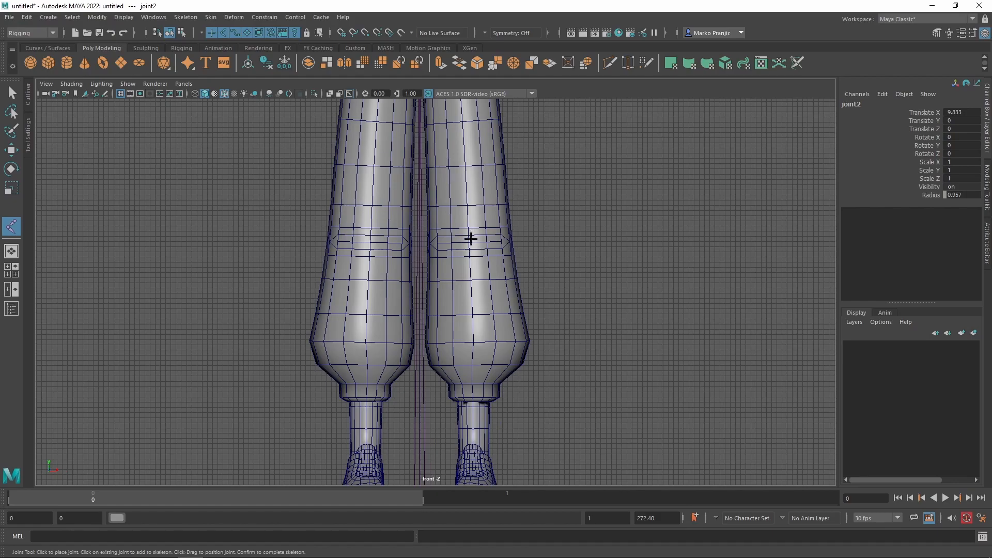
scroll(470, 237, "down", 2)
middle_click_drag(460, 162, 455, 188, "alt")
left_click(459, 273)
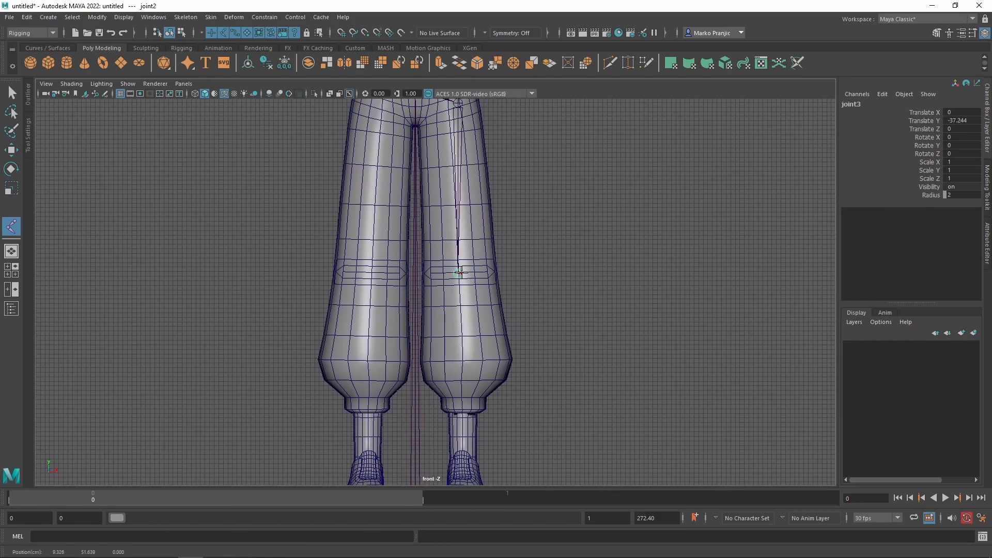
left_click_drag(459, 272, 458, 273)
middle_click_drag(498, 408, 502, 325, "alt")
left_click_drag(460, 297, 462, 361)
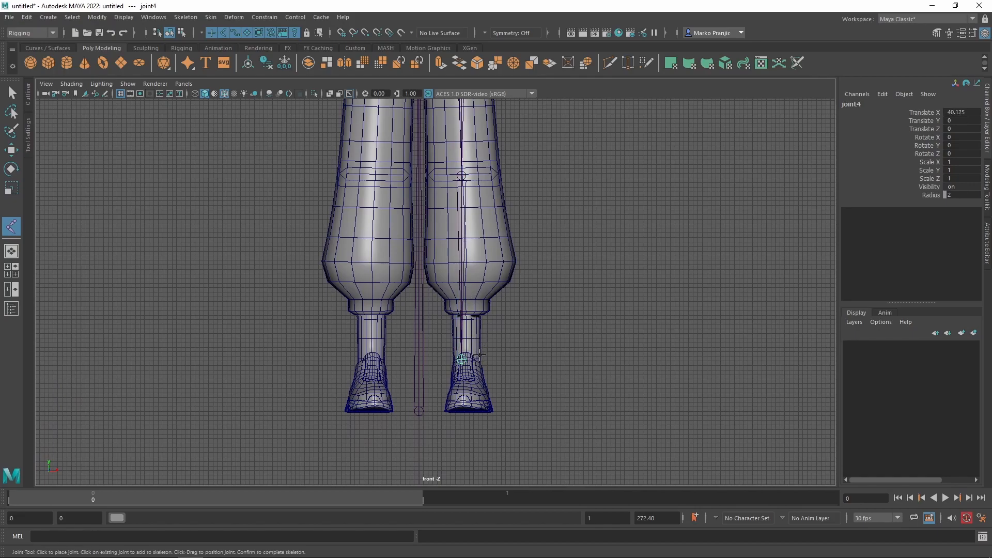
Show the whole foot in the side view with X-ray display of joints turned on.
key("space")
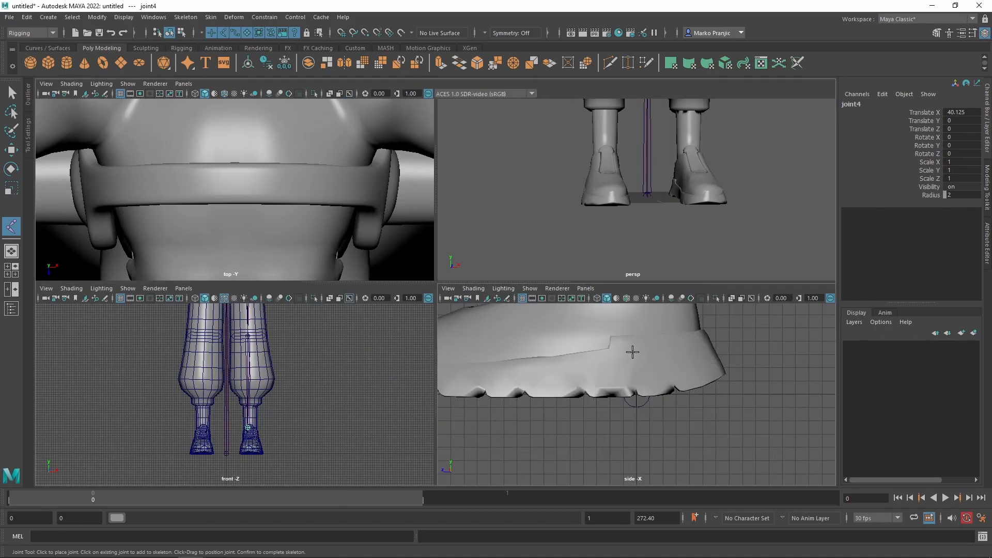
key("space")
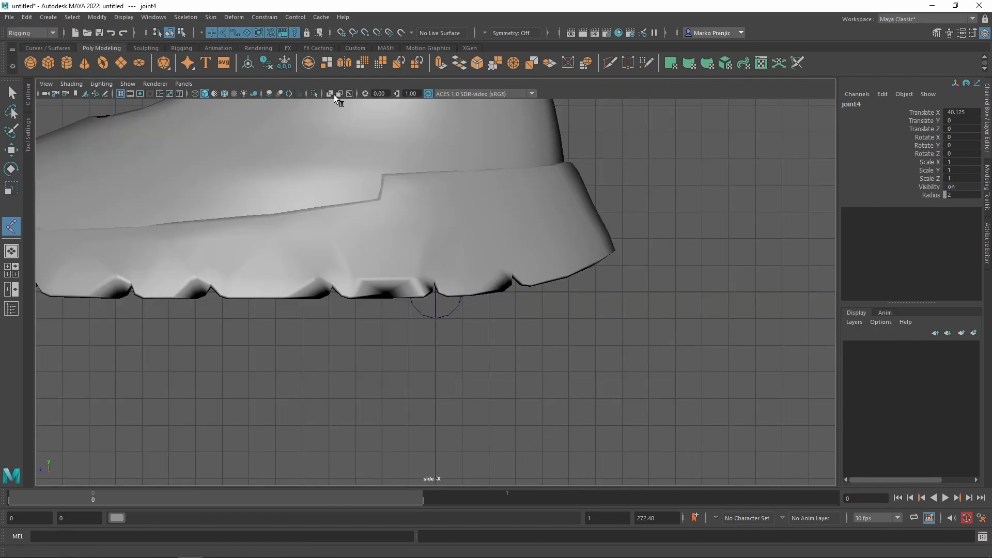
left_click(350, 94)
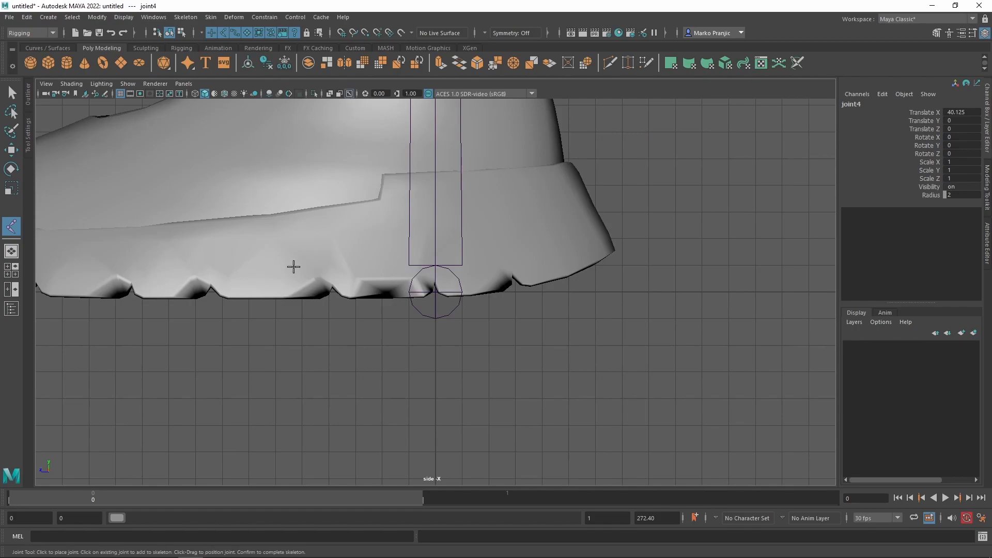
scroll(293, 267, "down", 5)
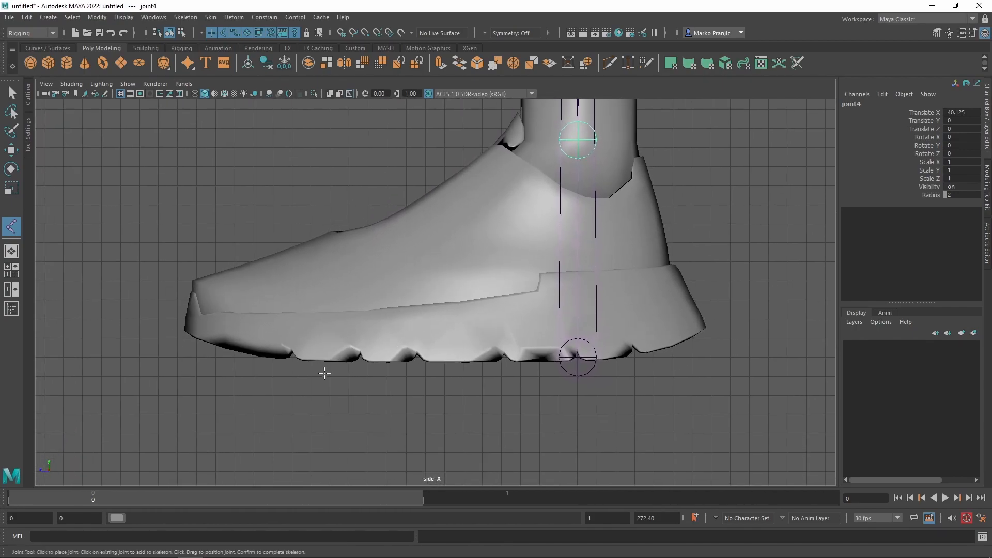
Add a ball joint at the sole under the ball of the foot, about 16.6 cm from the ankle, and finish the leg chain.
left_click(384, 358)
middle_click_drag(384, 358, 349, 358)
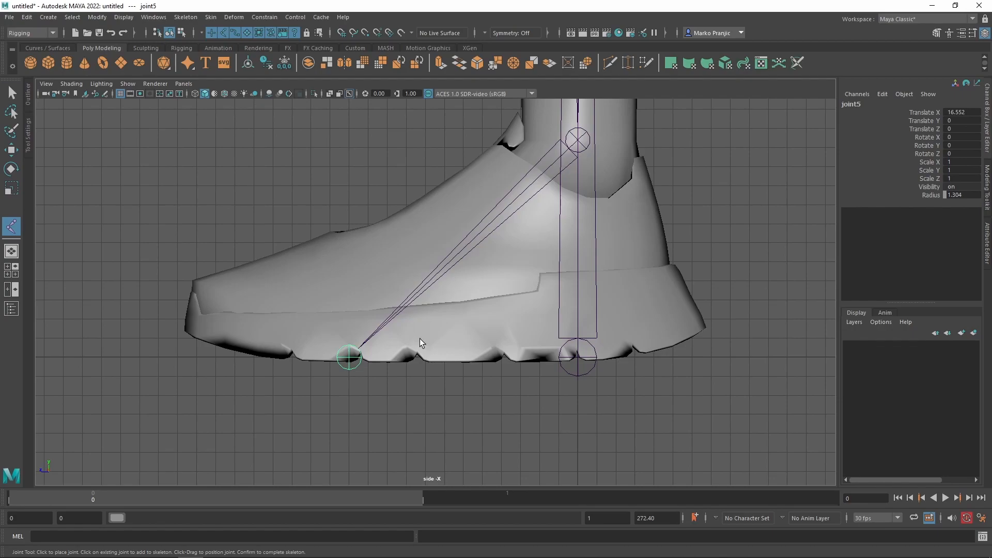
key("Return")
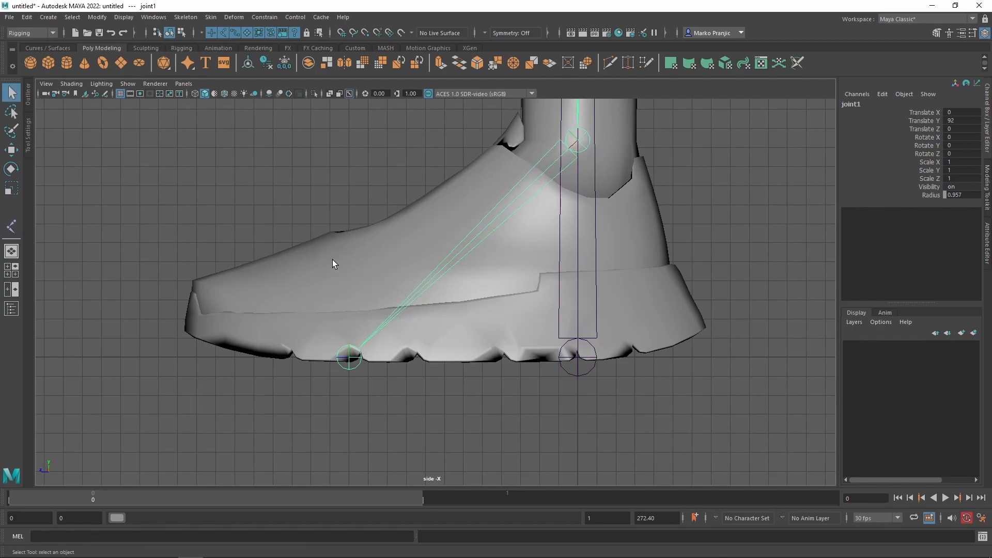
middle_click_drag(447, 295, 462, 381, "alt")
scroll(482, 311, "down", 1)
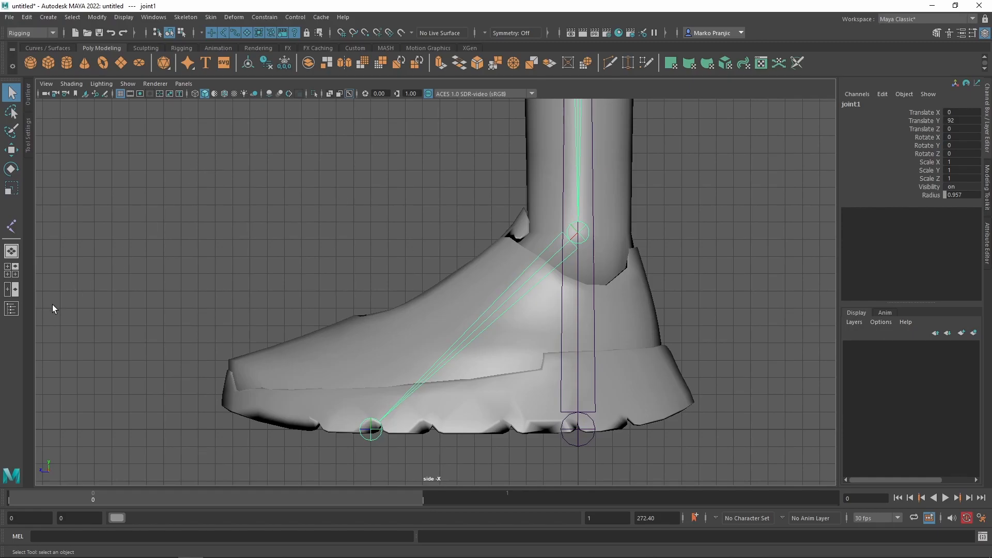
Rename the leg chain's top joint as Hips and its child joint as left_Hip.
left_click(11, 310)
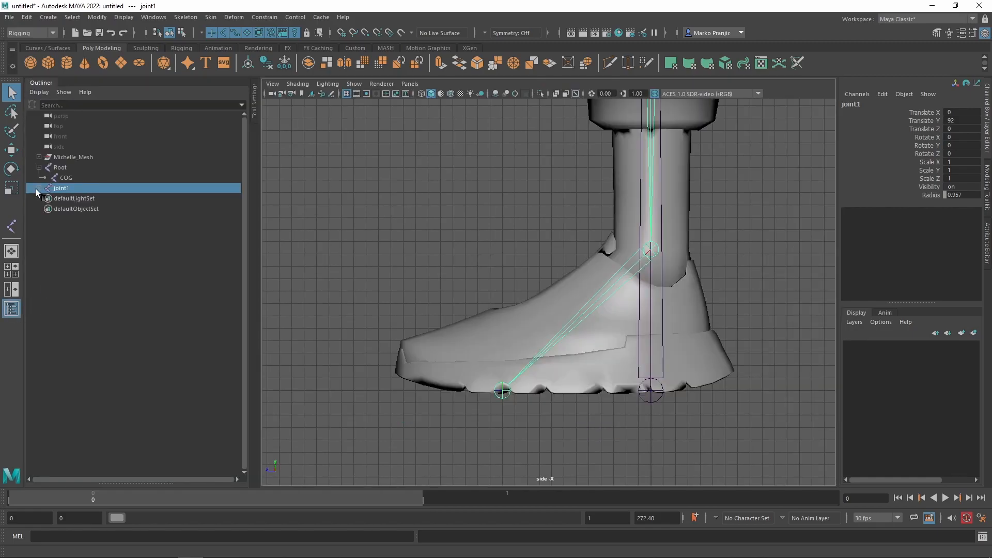
double_click(62, 189)
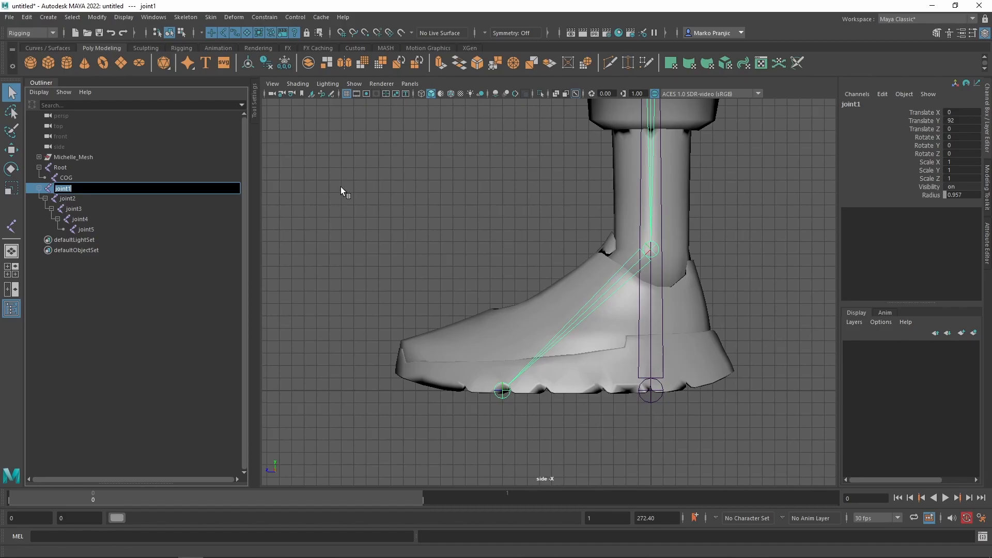
type("Hips")
key("Return")
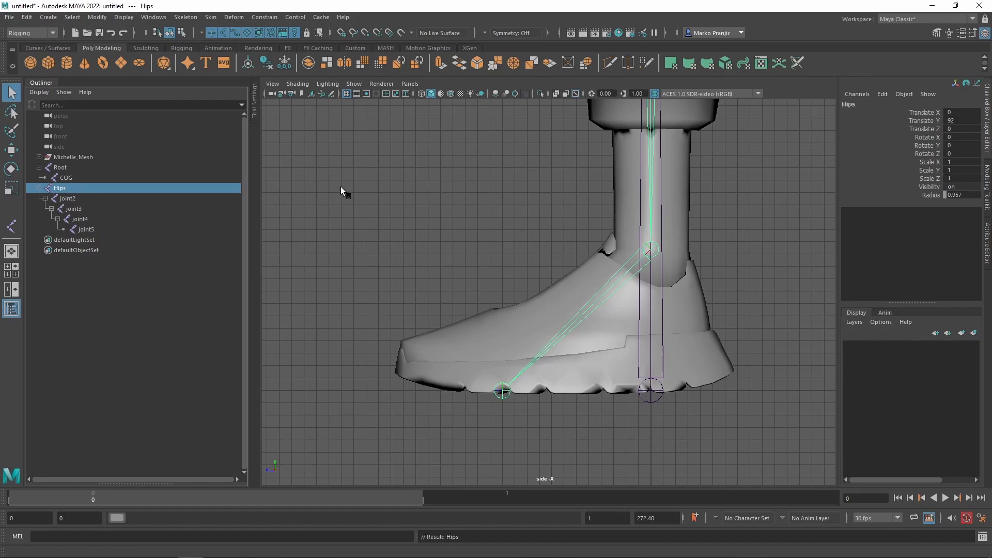
double_click(95, 200)
type("left")
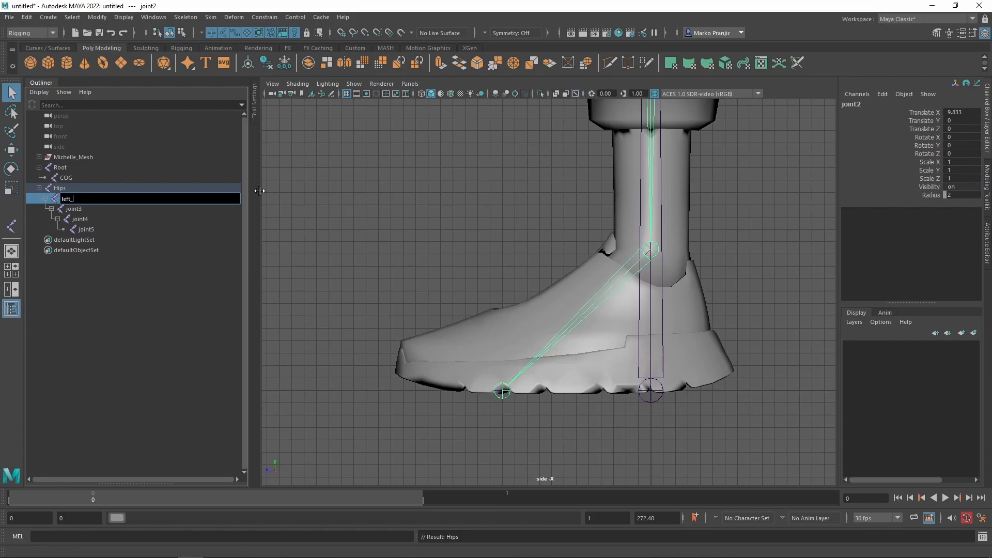
type("_Hip")
key("Return")
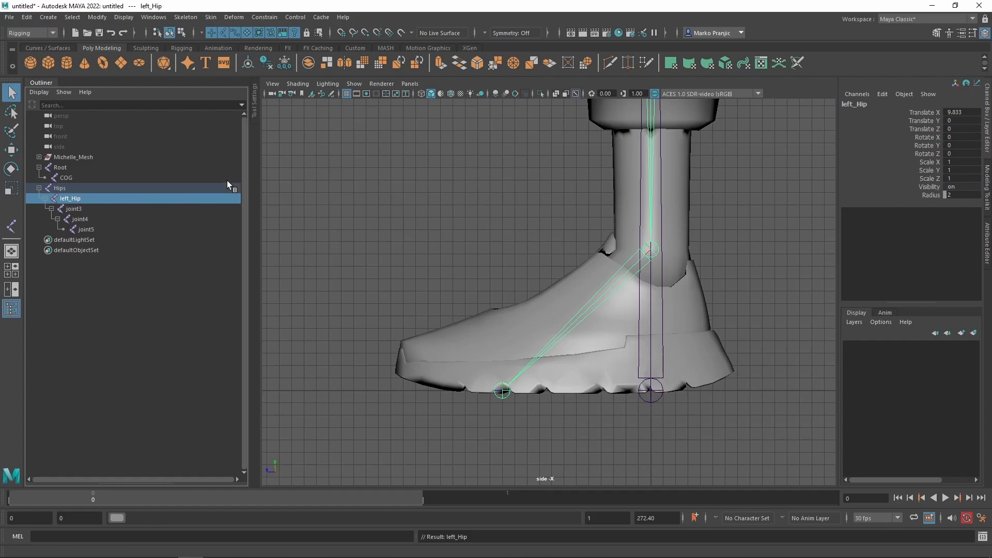
Rename the remaining leg joints down the chain as left_Knee, left_Ankle and left_Ball.
double_click(137, 209)
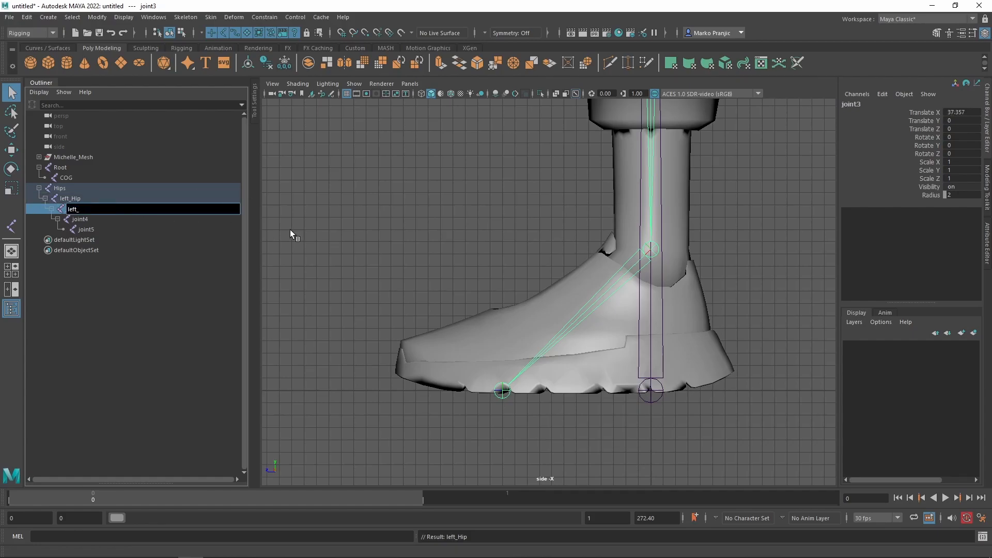
type("Knee")
key("Return")
double_click(88, 220)
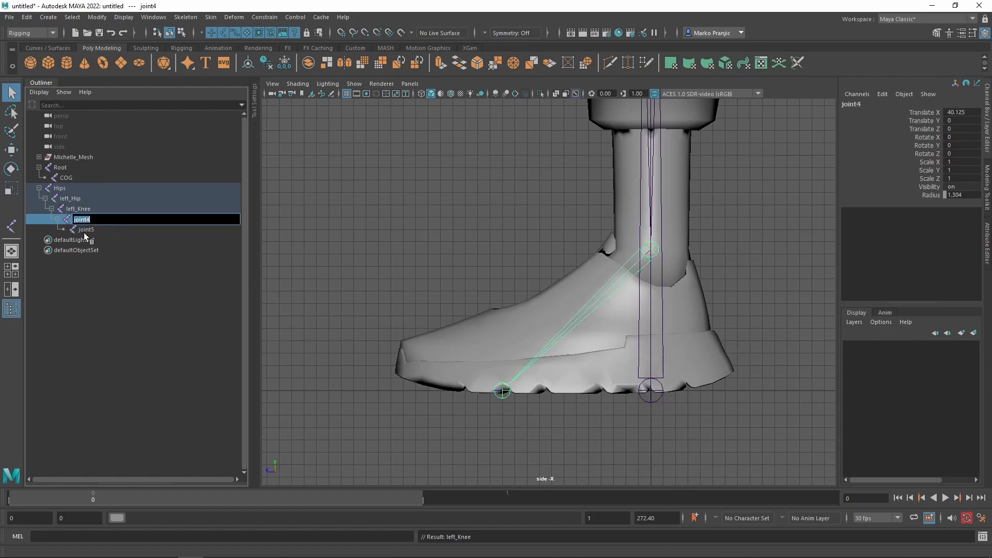
type("left_Ankle")
key("Return")
double_click(115, 234)
type("left_Ball")
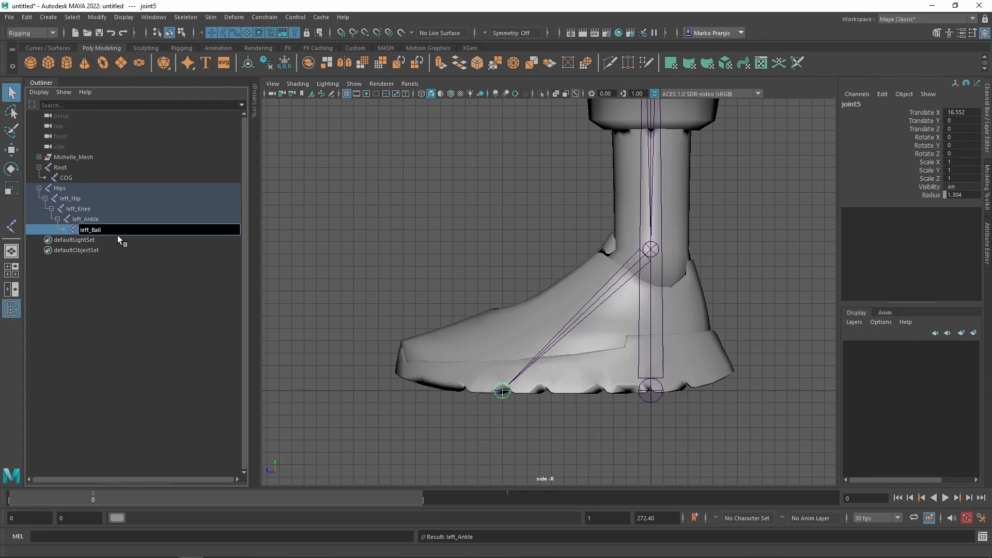
key("Return")
left_click(432, 250)
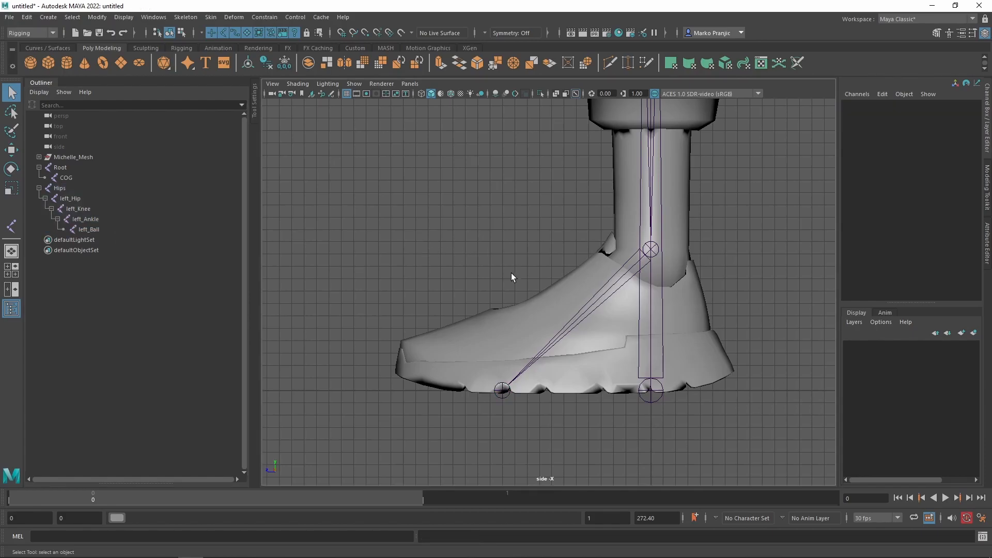
Start a new spine joint chain in the side view, on the centre line just above COG at height 95.
middle_click_drag(537, 147, 491, 277, "alt")
middle_click_drag(497, 140, 490, 342, "alt")
middle_click_drag(512, 129, 526, 239, "alt")
scroll(550, 309, "down", 1)
key("y")
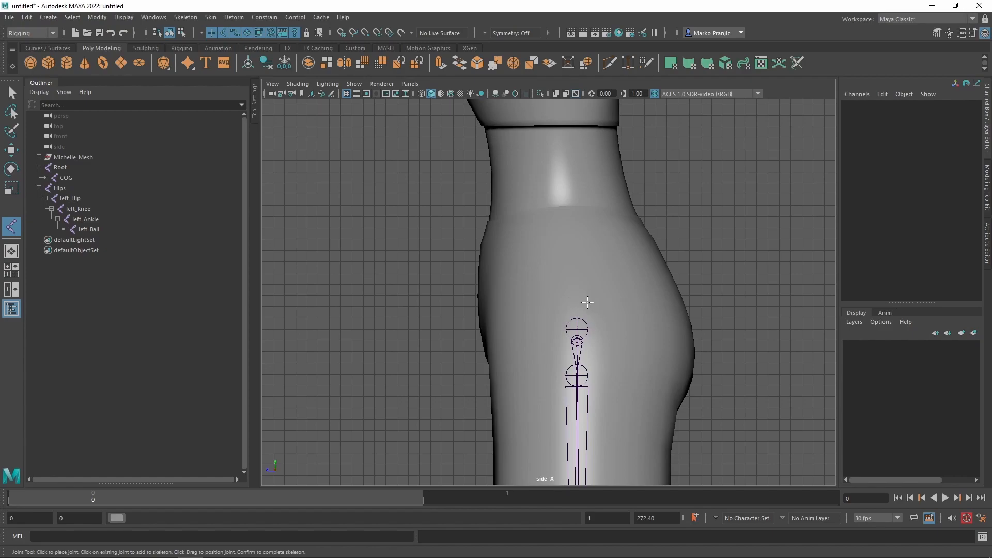
left_click(577, 310)
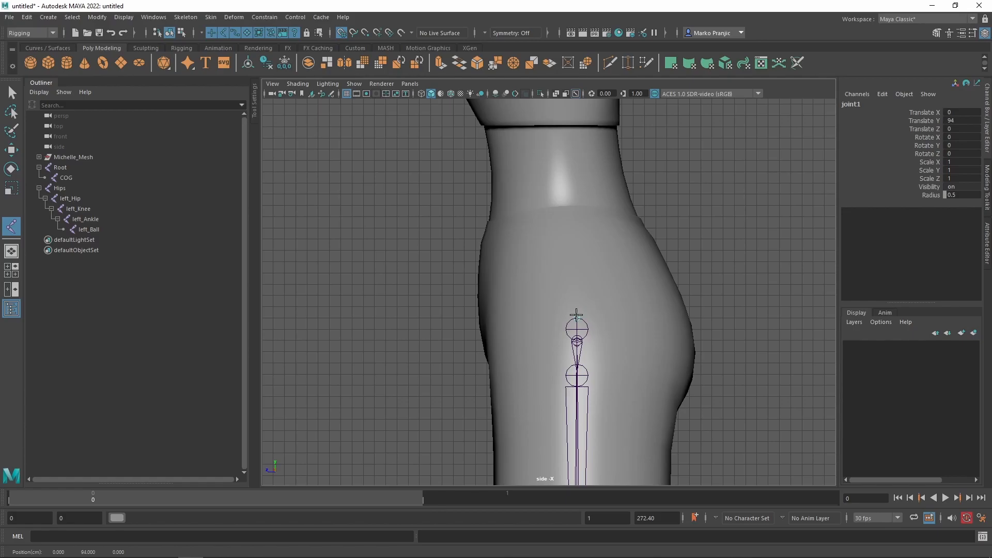
key("Return")
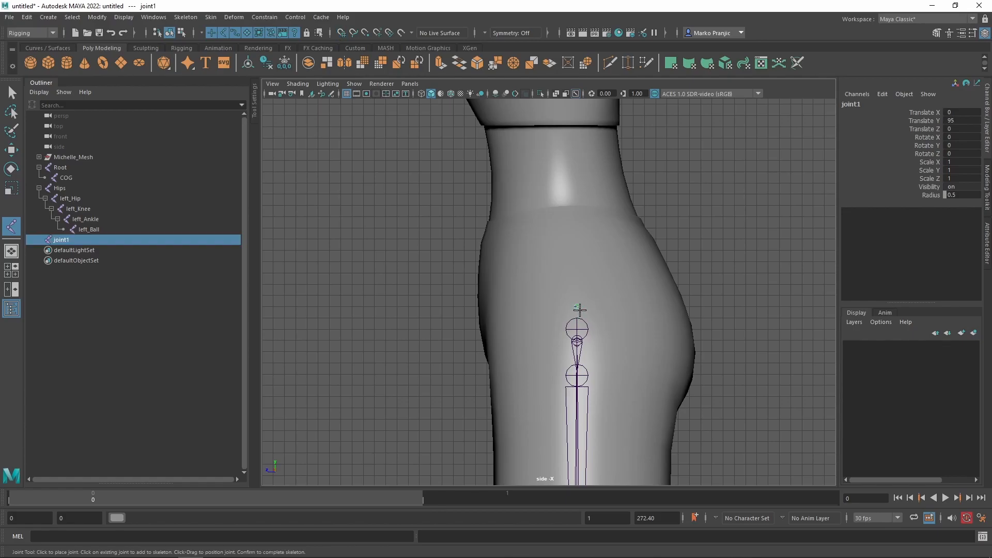
Add the next spine joint about 6.7 cm above the spine's starting joint, slightly towards the character's front.
middle_click_drag(588, 238, 568, 265, "alt")
left_click(549, 260)
key("ctrl+z")
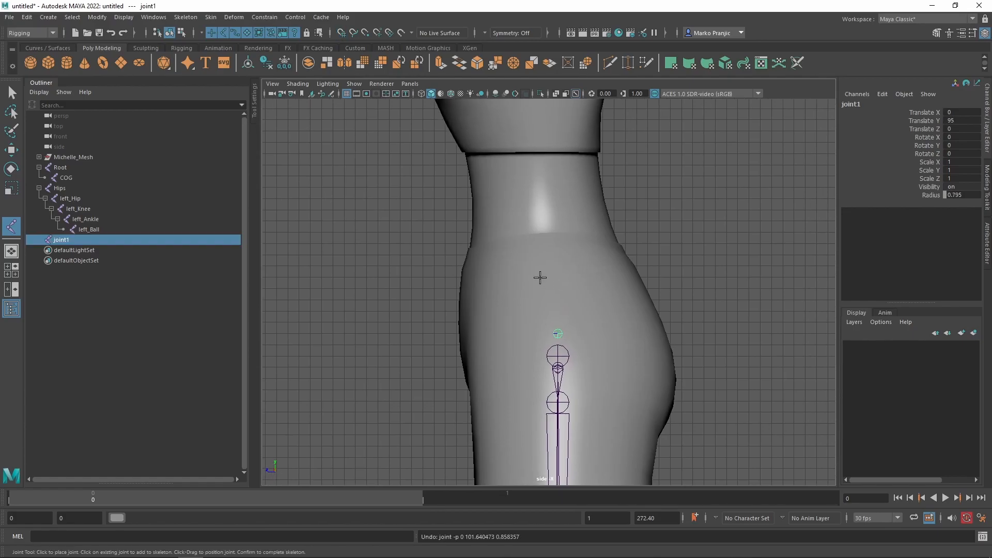
left_click_drag(553, 259, 549, 258)
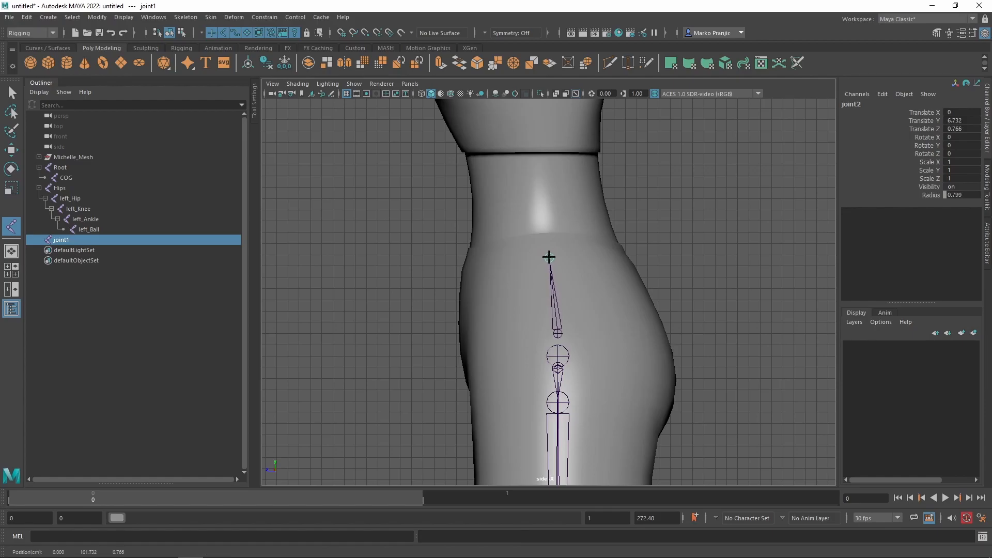
key("Return")
Continue the spine up through the waist and chest with two joints, spaced about 8.6 cm and 9.5 cm along the chain.
middle_click_drag(561, 213, 562, 301, "alt")
left_click_drag(538, 294, 538, 249)
middle_click_drag(565, 184, 552, 282, "alt")
left_click_drag(550, 262, 545, 241)
Add a neck joint about 11.9 cm above the chest joint and a head joint about 6 cm higher, and finish the chain.
middle_click_drag(574, 213, 557, 358, "alt")
left_click_drag(550, 256, 551, 256)
left_click_drag(551, 204, 551, 189)
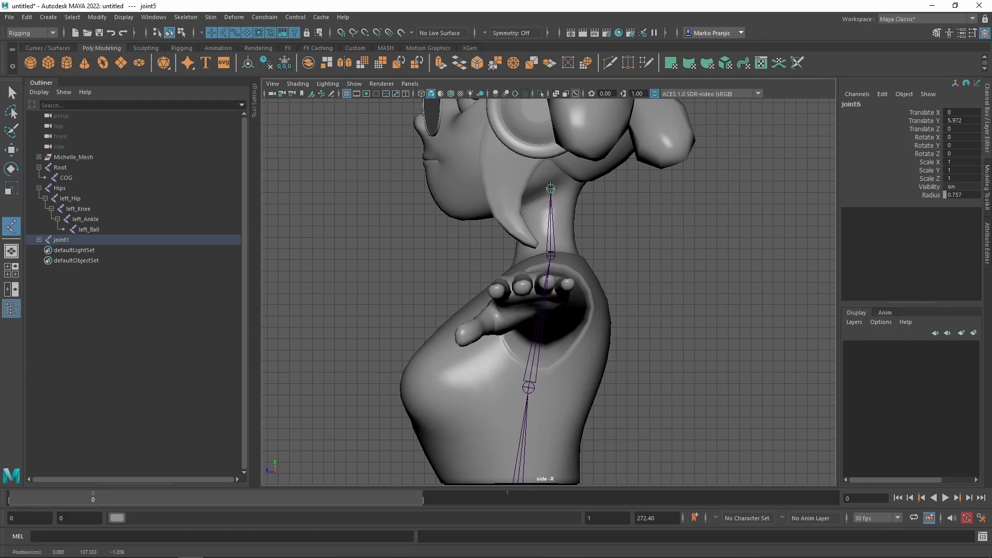
key("Return")
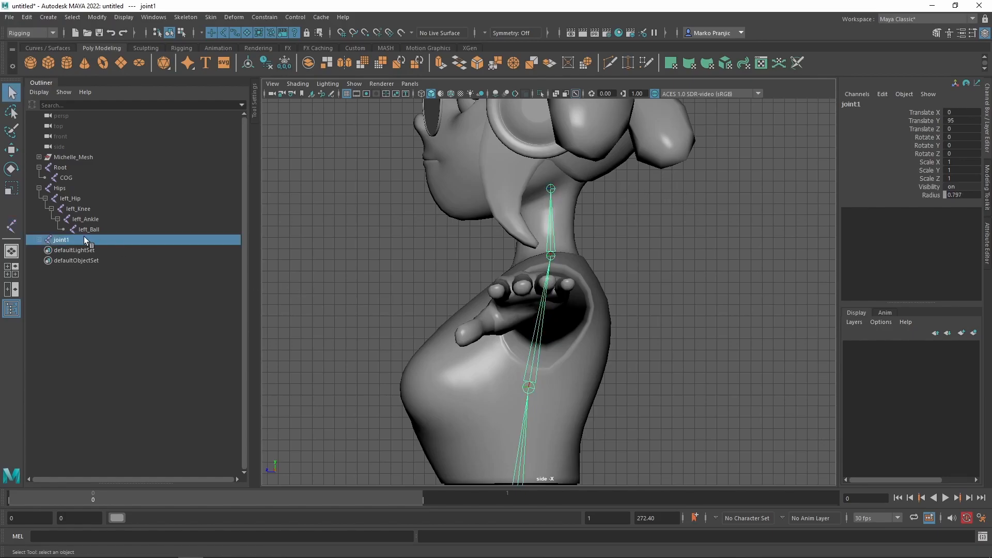
left_click(718, 243)
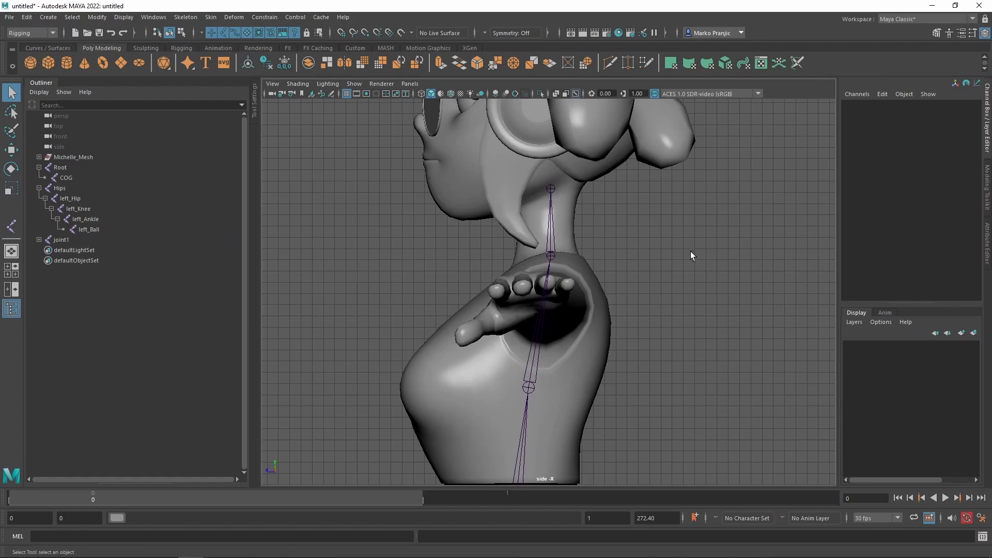
Set the Joint Orient X and Y of the topmost joint in the spine chain to 0.
left_click(551, 189)
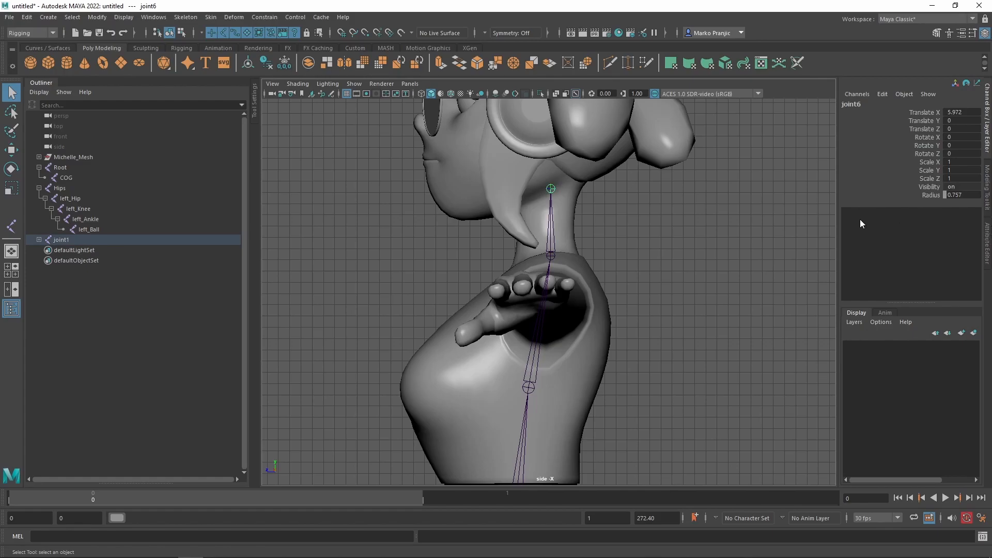
key("ctrl+a")
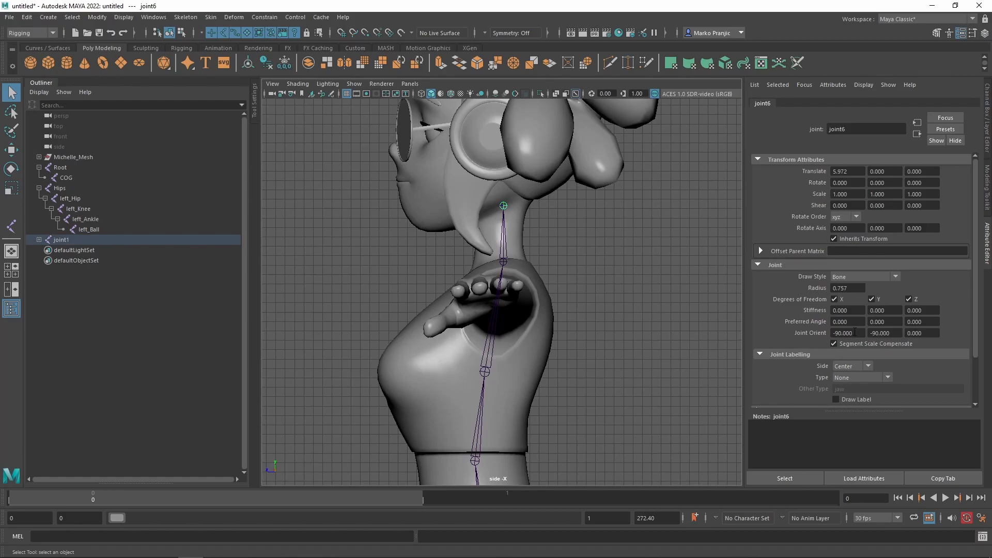
left_click_drag(856, 334, 794, 331)
type("0")
key("Tab")
type("0")
key("Tab")
Rename the bottom joint of the new spine chain as SpineRoot.
middle_click_drag(587, 216, 587, 243, "alt")
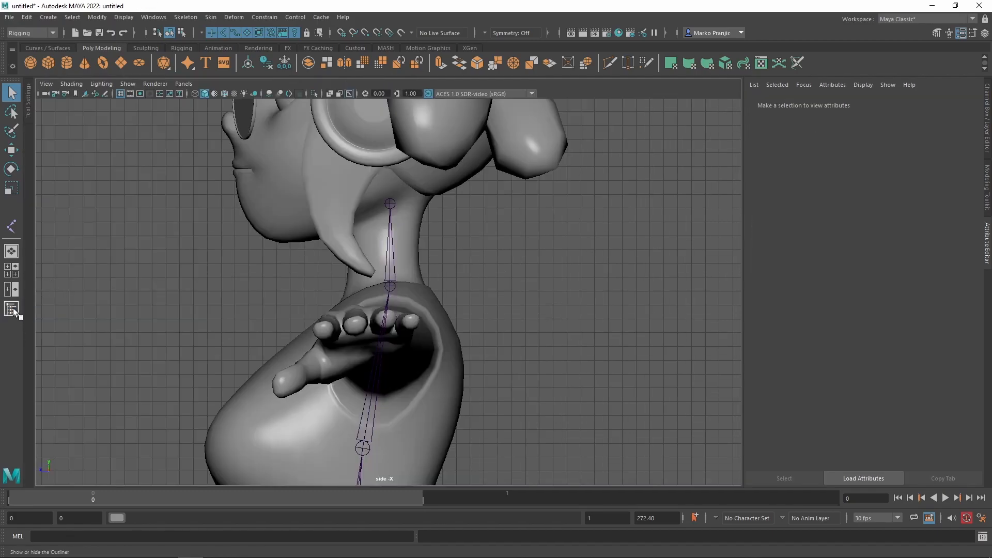
left_click(12, 308)
double_click(62, 239)
type("Sp")
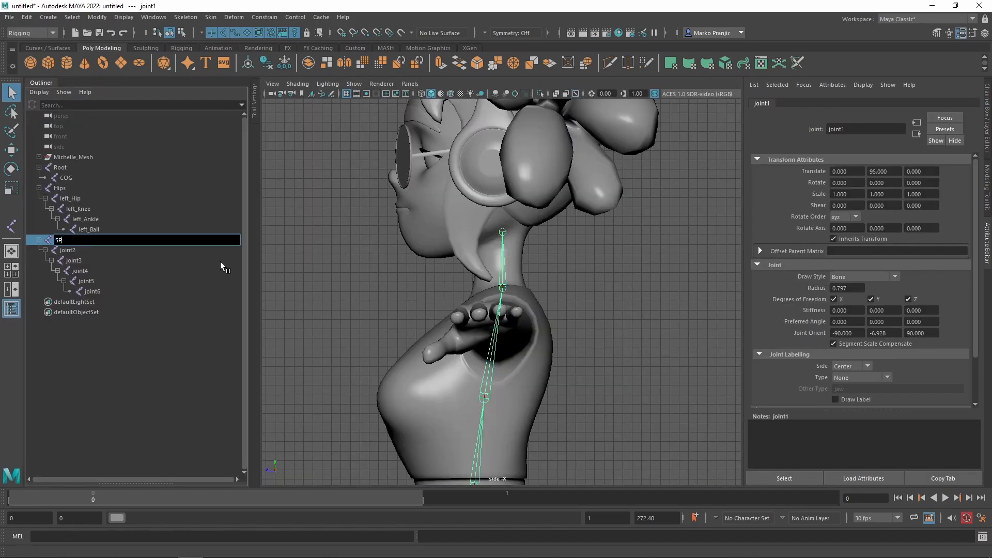
type("ineRoot")
key("Return")
Rename the three joints following SpineRoot as Spine01, Spine02 and Spine03.
double_click(156, 252)
type("S")
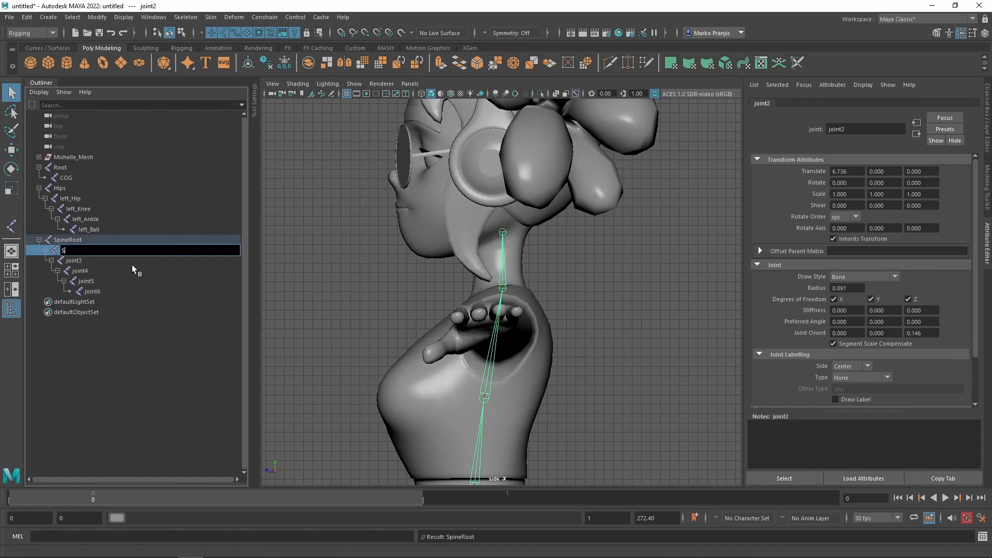
type("pine1")
key("BackSpace")
type("01")
double_click(114, 263)
type("Spine")
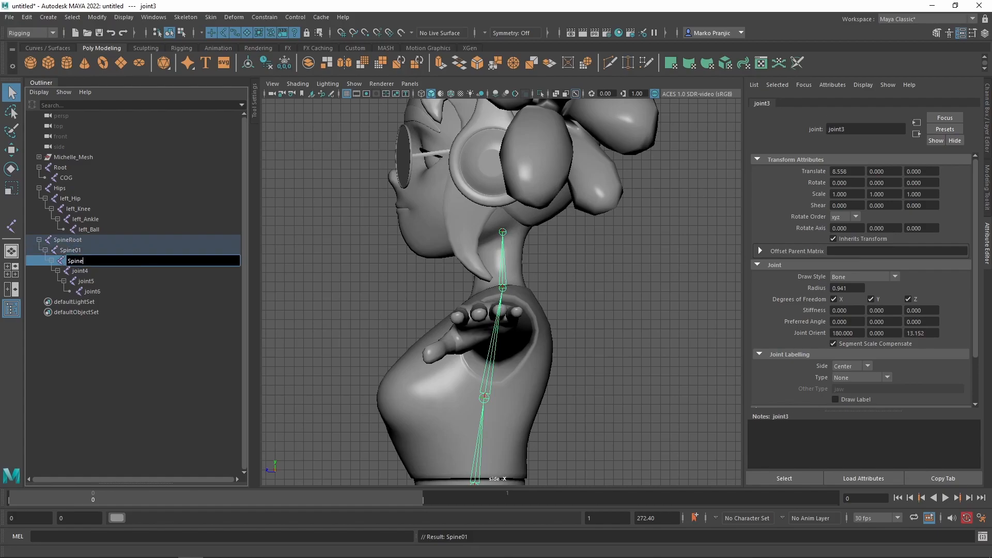
type("02")
key("Return")
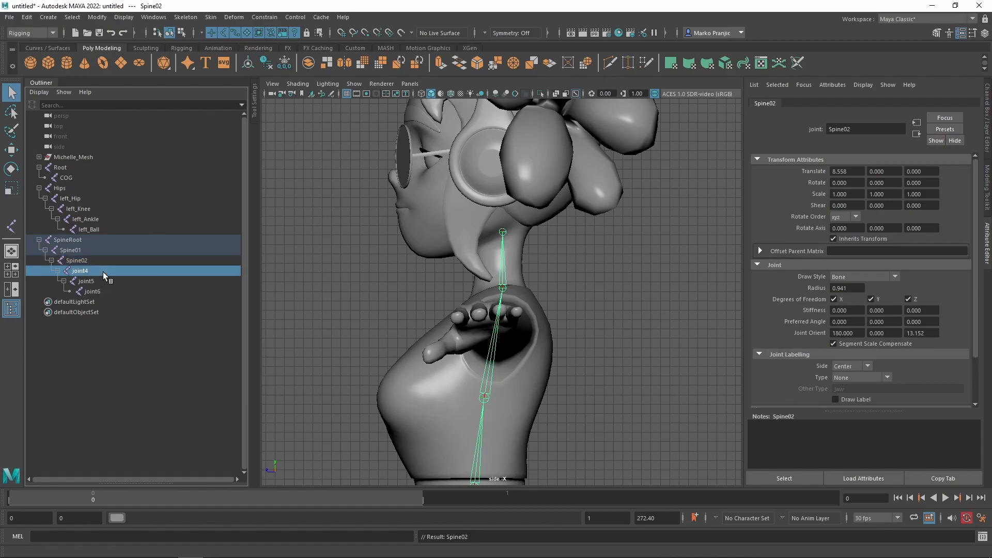
double_click(104, 271)
type("Spi")
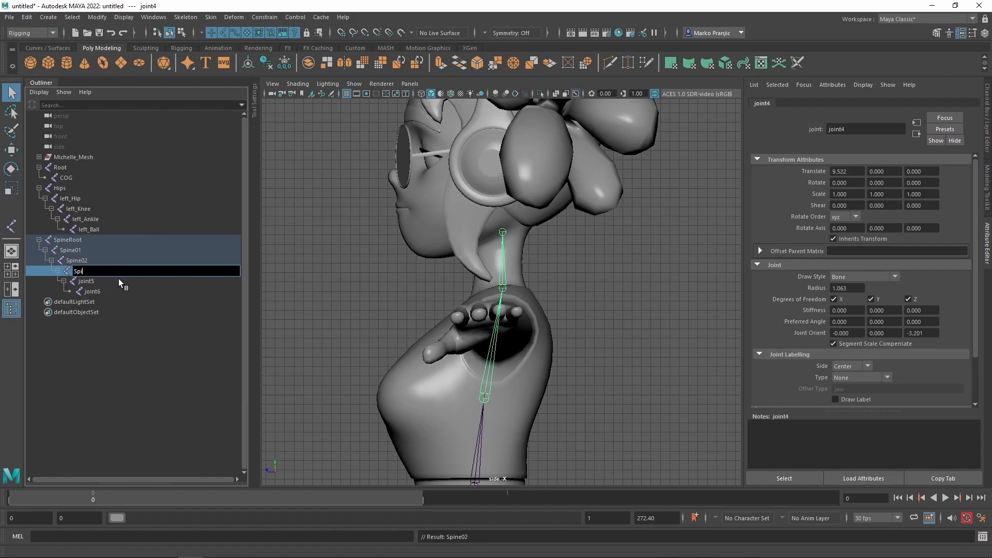
type("ne03")
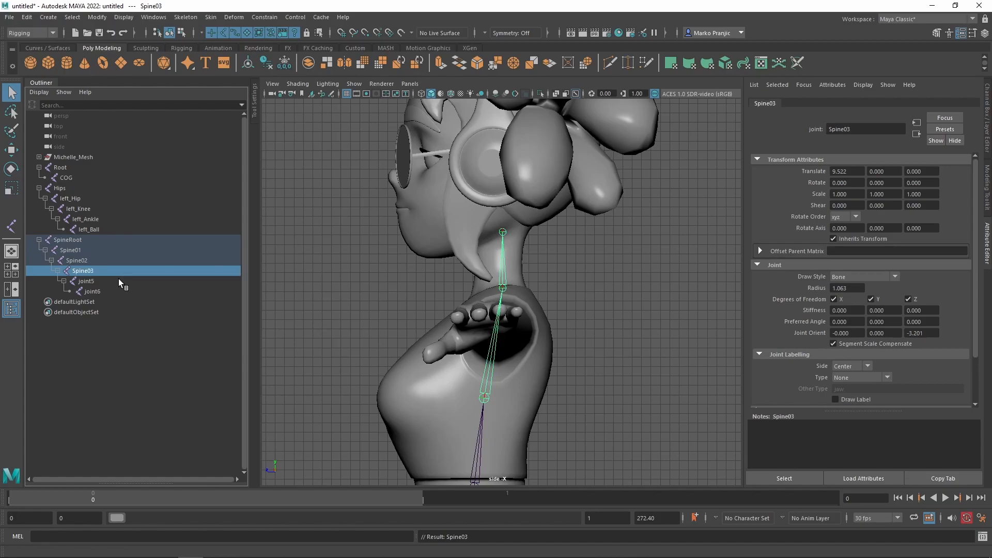
Rename the last two joints of the spine chain as Neck and Head, and clear the selection.
key("Tab")
type("Neck")
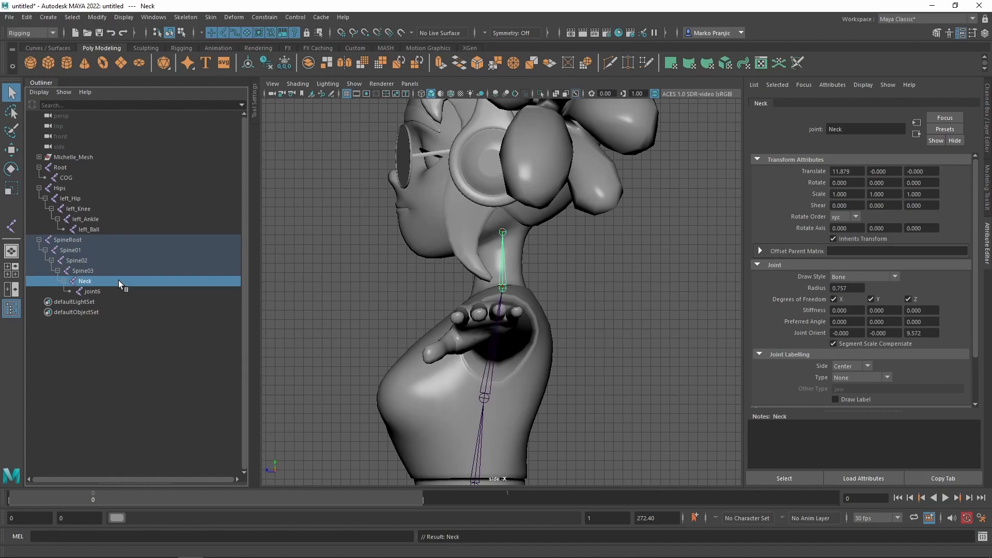
key("Tab")
type("Jea")
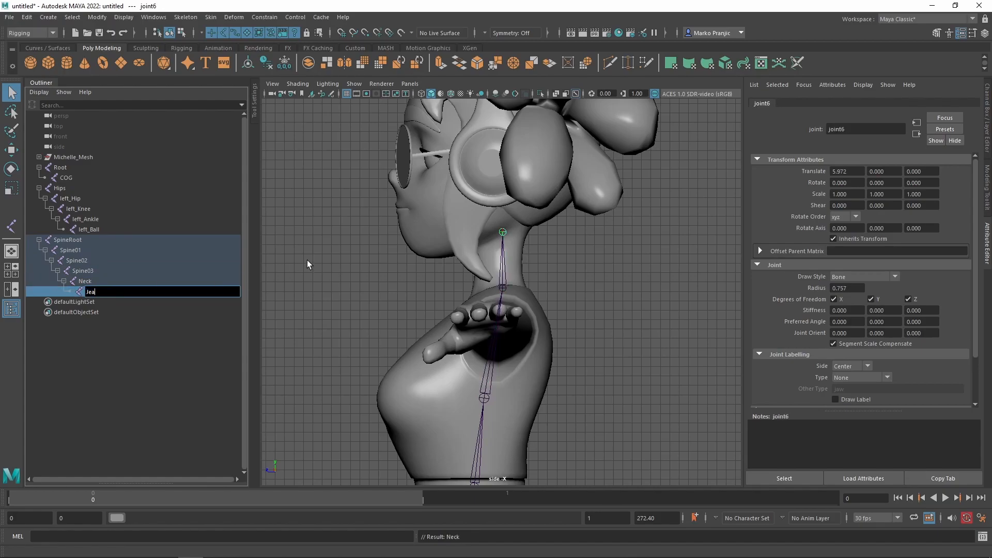
type("ead")
key("Return")
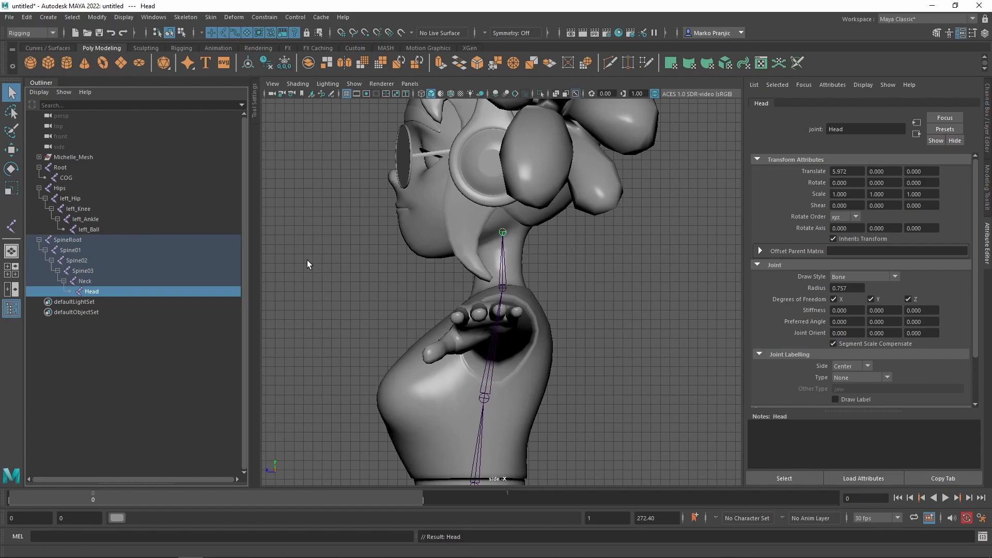
left_click(307, 260)
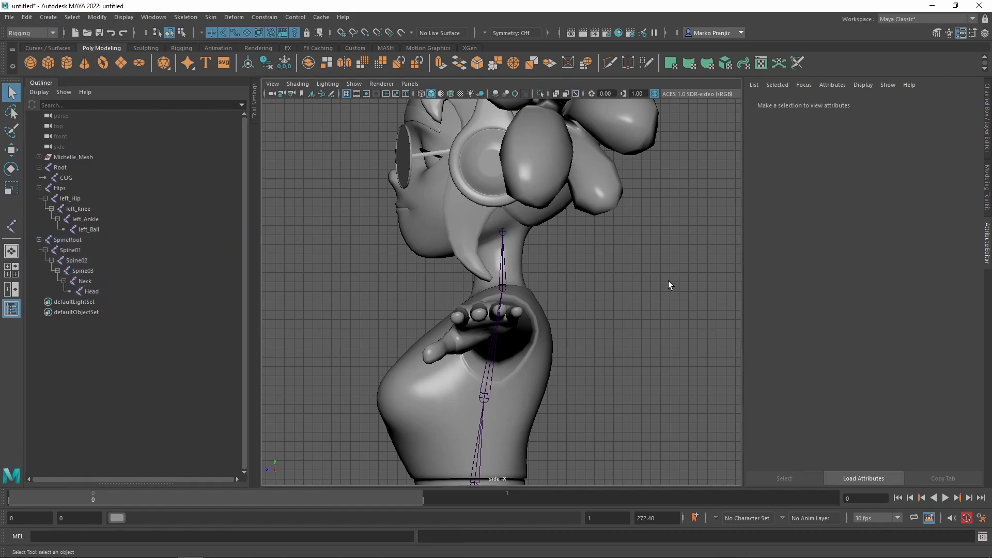
In the front view, start a joint chain with a clavicle joint near X 1.3, Y 128.7 and a left shoulder joint about 7.2 units farther out.
key("space")
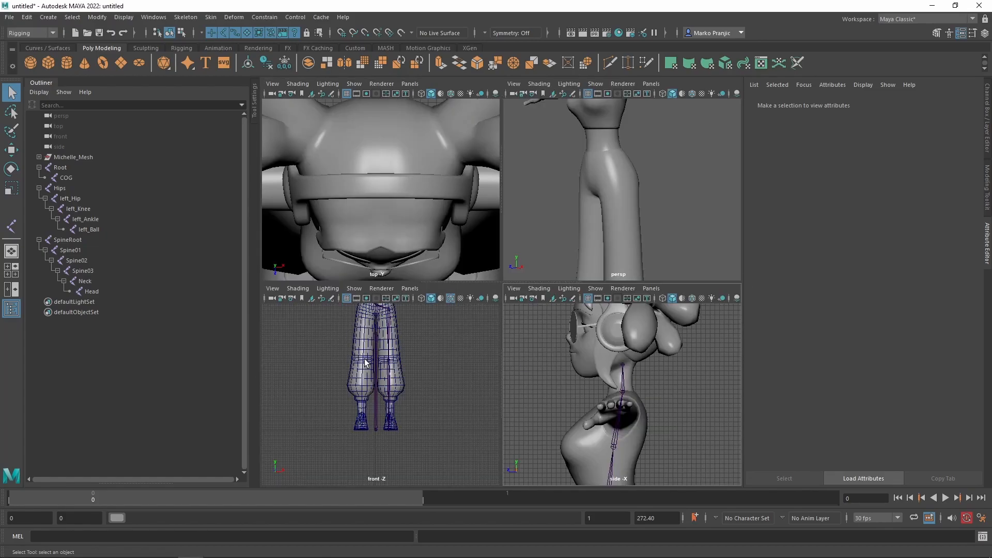
key("space")
scroll(433, 374, "down", 5)
middle_click_drag(434, 375, 464, 368, "alt")
scroll(476, 200, "up", 6)
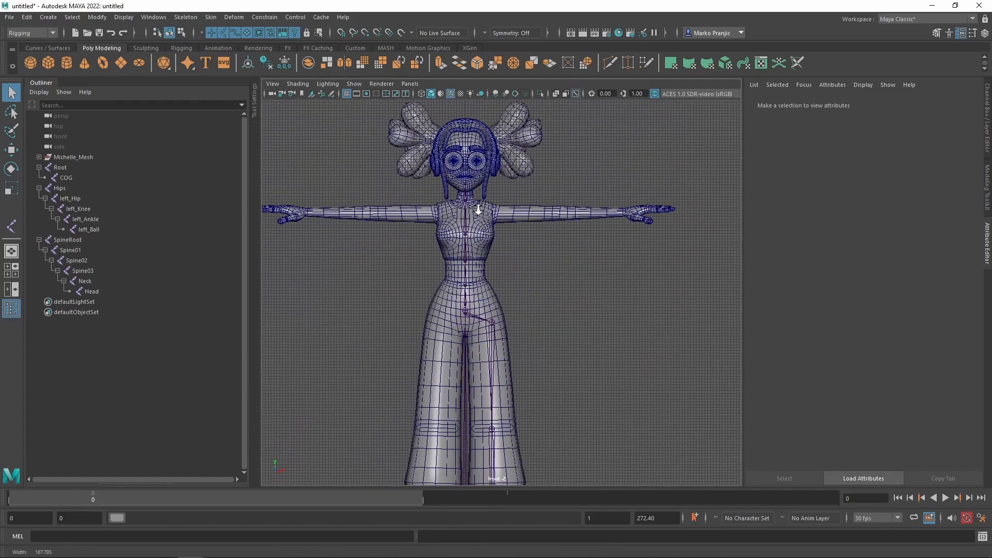
middle_click_drag(521, 224, 555, 305, "alt")
right_click_drag(544, 188, 578, 459, "alt")
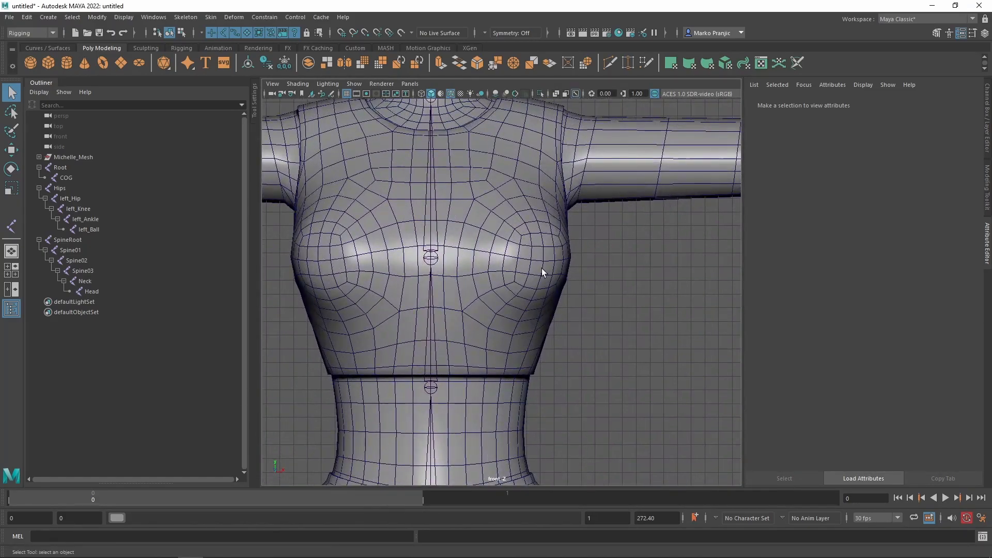
middle_click_drag(544, 267, 562, 322, "alt")
key("y")
left_click_drag(472, 191, 467, 190)
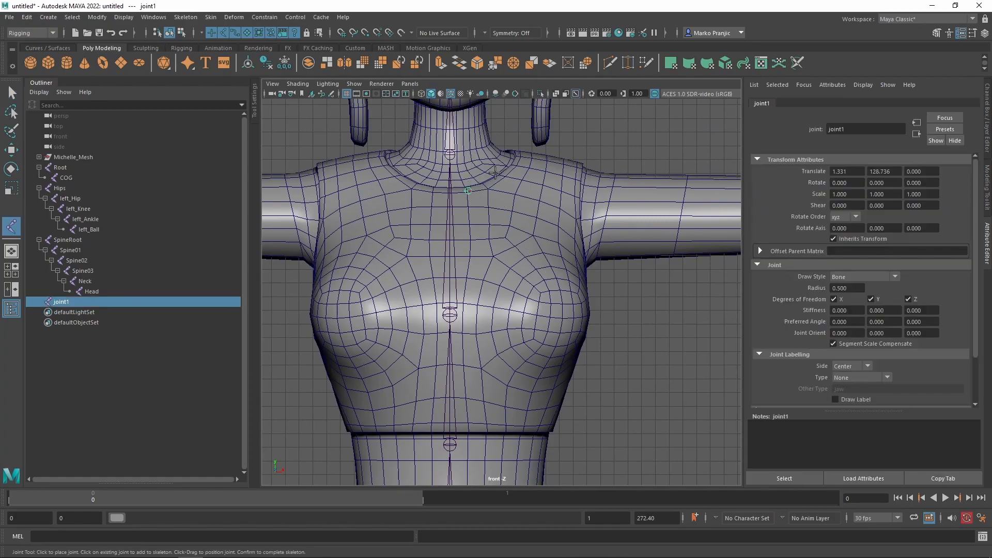
left_click_drag(558, 207, 565, 209)
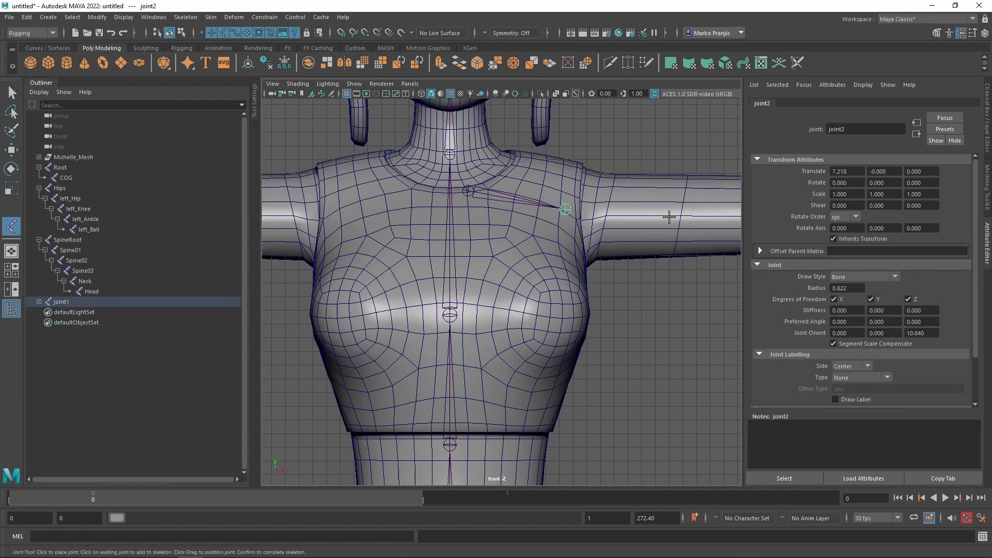
Add an elbow joint about 24.8 units along the left arm and turn on wireframe on shaded in the perspective view.
middle_click_drag(668, 216, 520, 224, "alt")
scroll(522, 225, "down", 4)
scroll(656, 258, "down", 4)
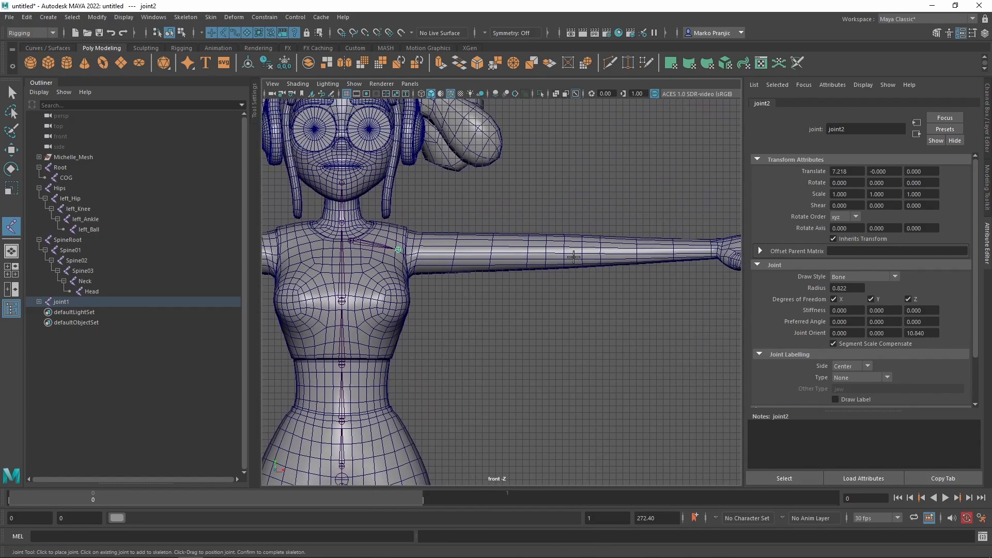
left_click_drag(565, 251, 565, 250)
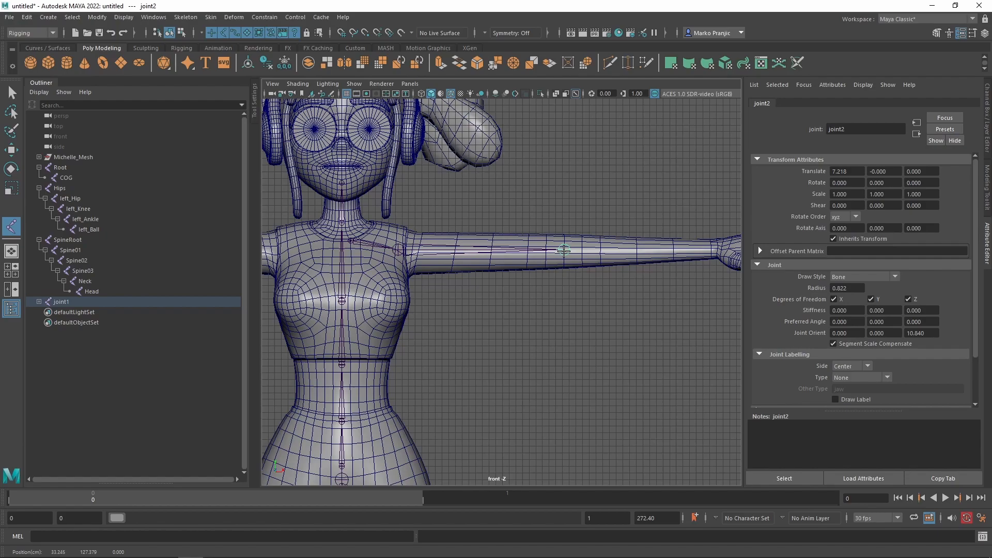
key("space")
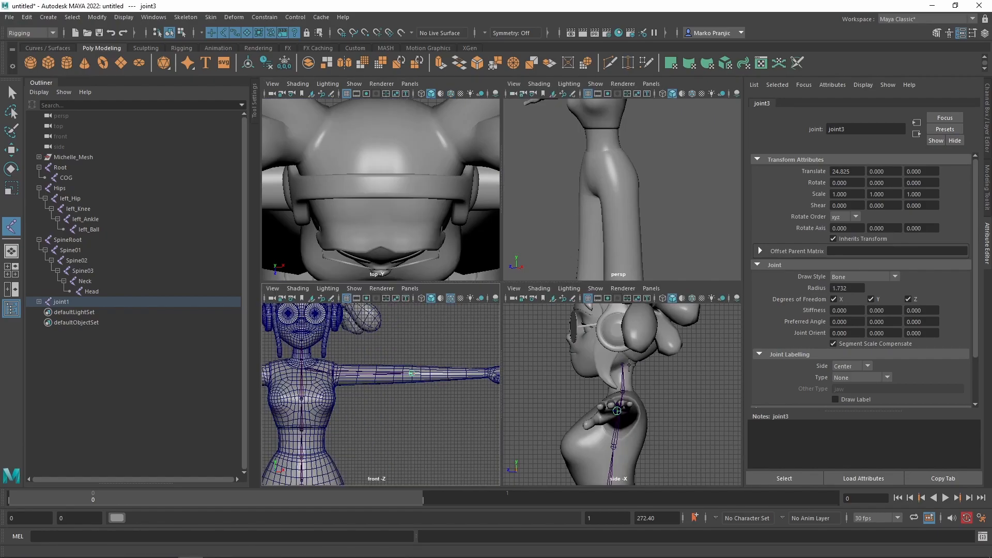
key("space")
mouse_move(676, 215)
left_mouse_down("alt")
mouse_move(618, 274)
mouse_move(573, 110)
mouse_move(513, 209)
mouse_move(514, 251)
mouse_move(446, 120)
mouse_move(510, 222)
mouse_move(472, 251)
mouse_move(357, 246)
left_mouse_up("alt")
left_click(451, 94)
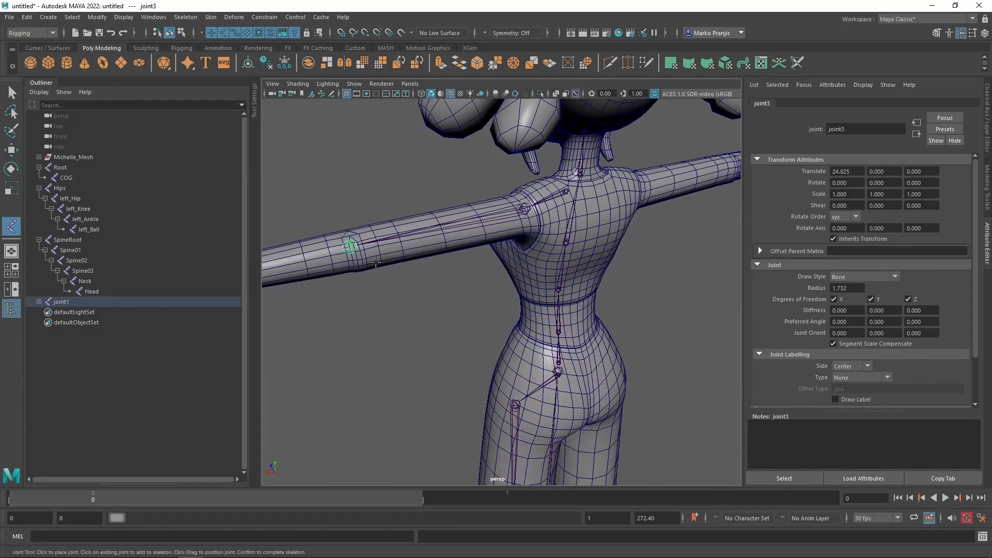
Add a wrist joint where the left forearm meets the hand, near X 55.5, and finish the arm chain.
key("space")
key("space")
scroll(501, 328, "up", 3)
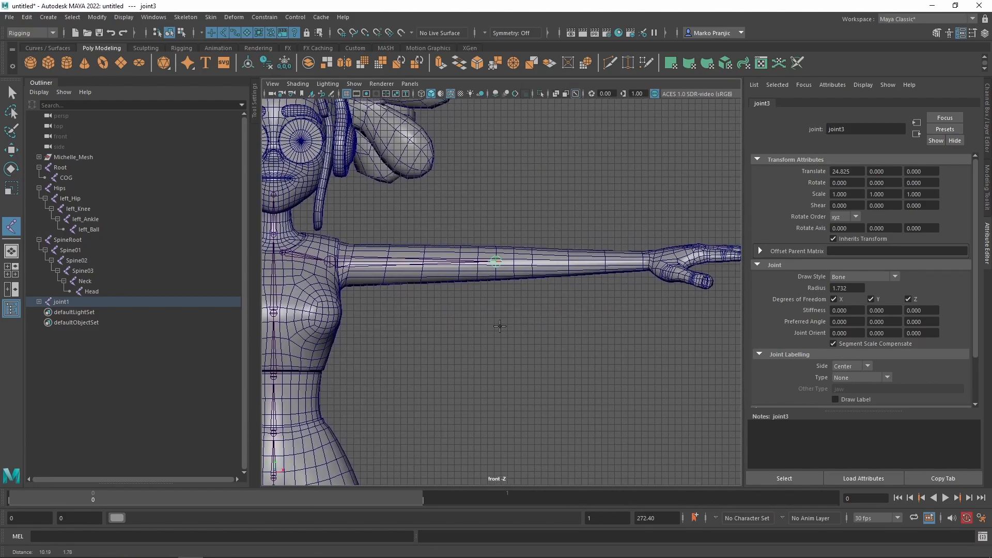
scroll(602, 267, "up", 2)
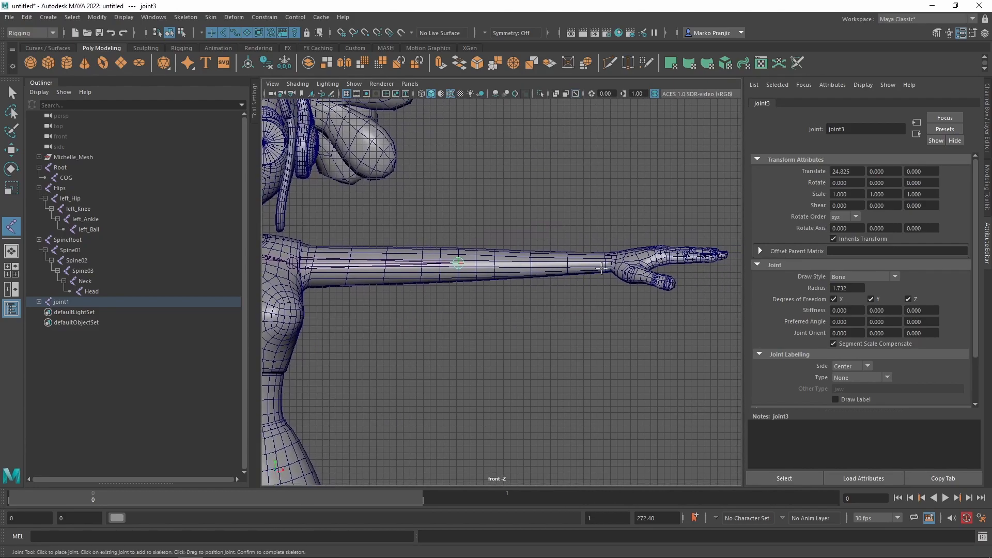
left_click_drag(602, 267, 607, 263)
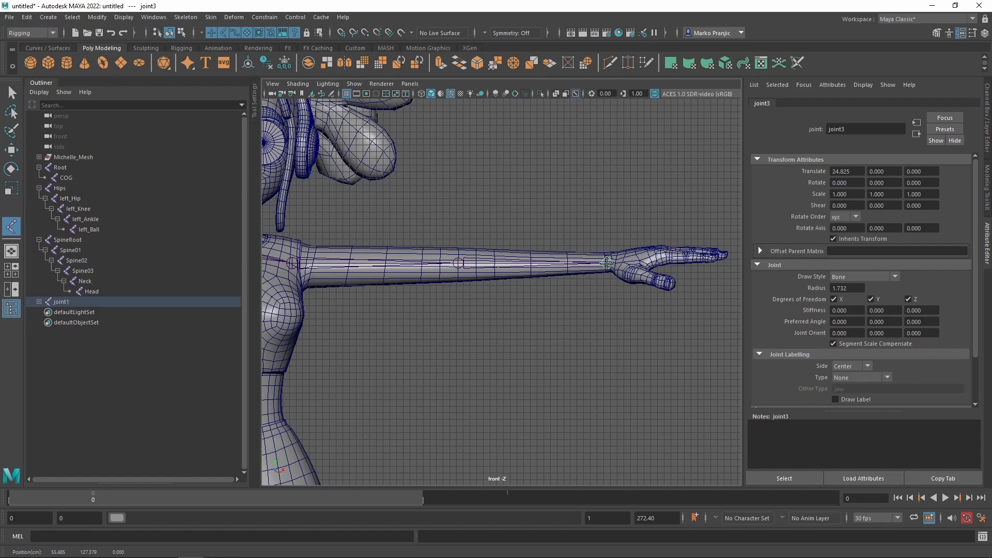
left_click(687, 266)
key("q")
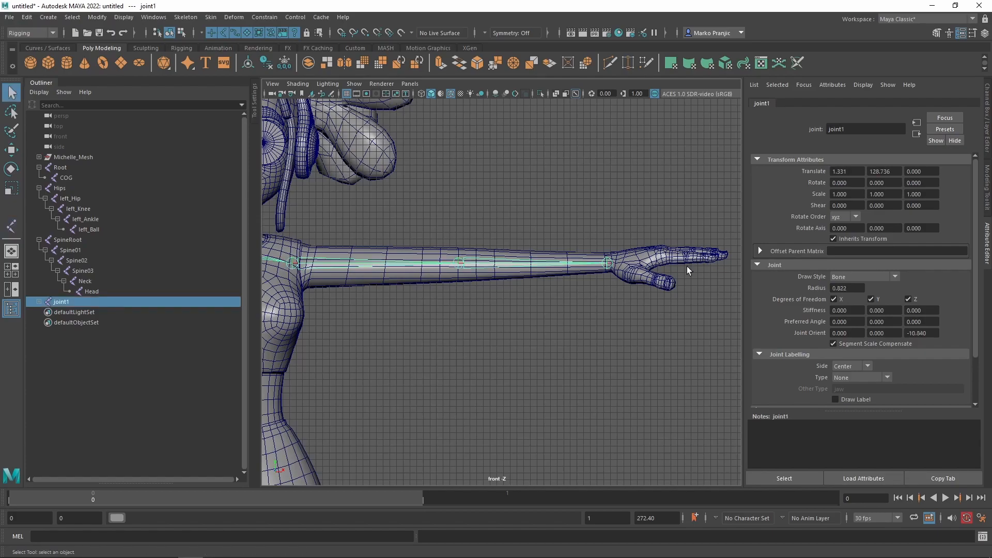
Frame the left hand in the top view and turn on wireframe on shaded there.
middle_click_drag(572, 370, 503, 302, "alt")
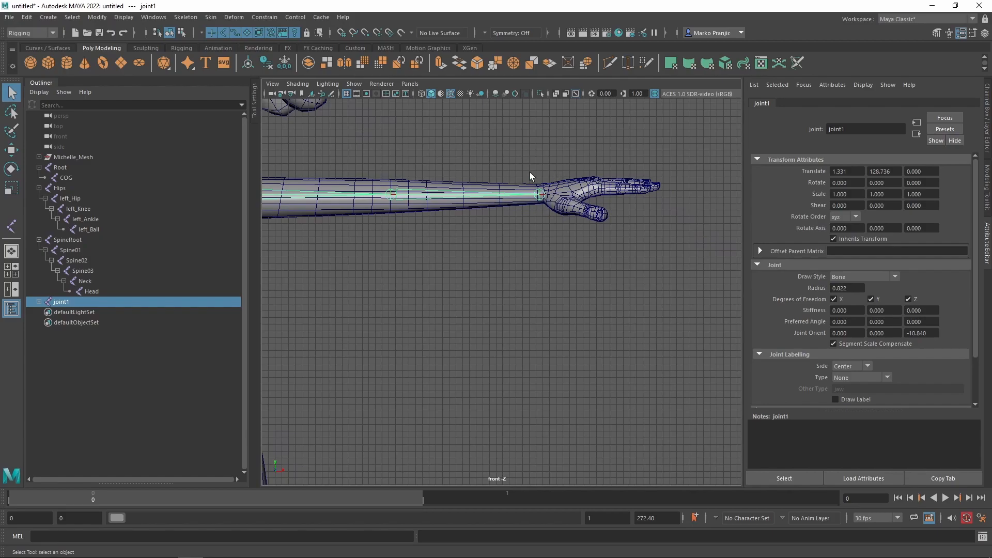
key("space")
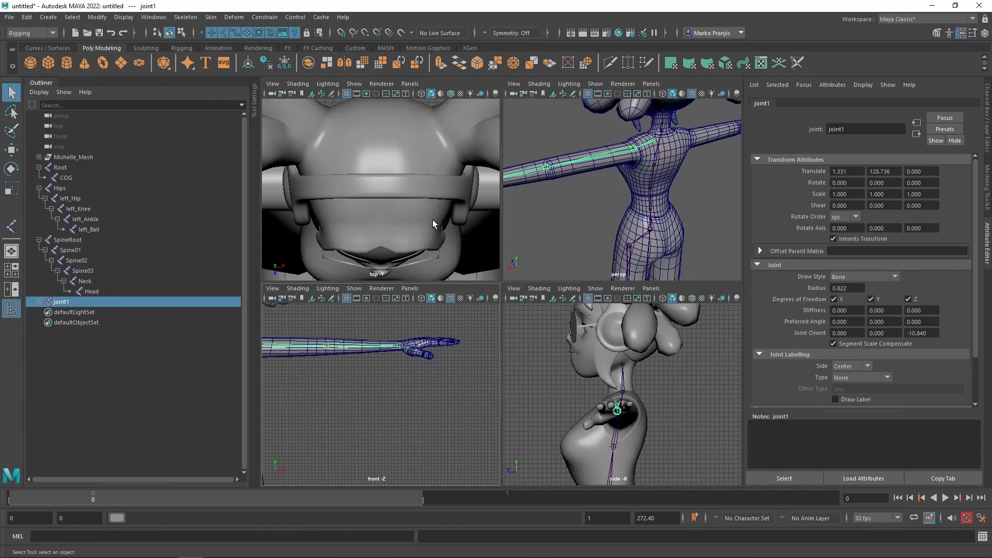
key("space")
middle_click_drag(630, 280, 170, 271, "alt")
middle_click_drag(726, 270, 222, 254, "alt")
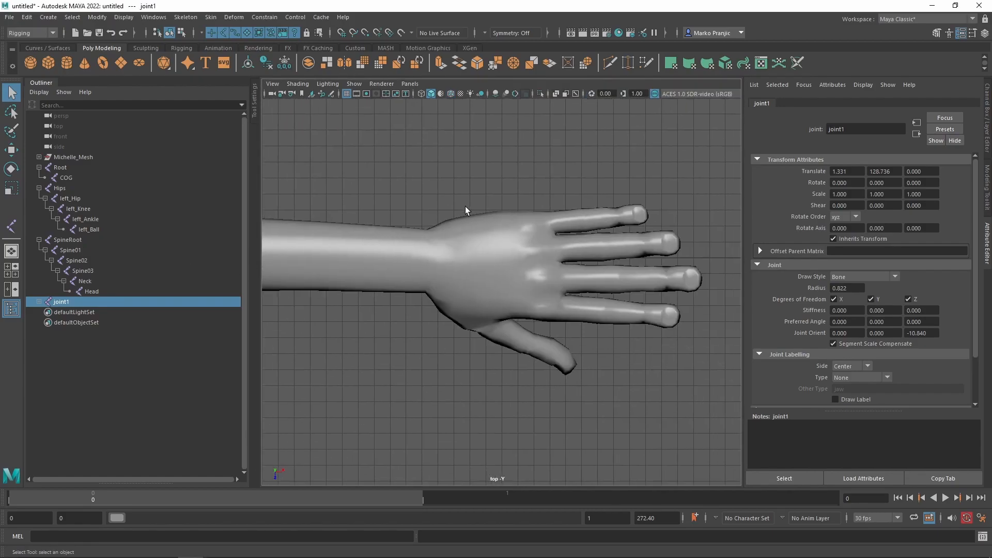
middle_click_drag(465, 211, 474, 223, "alt")
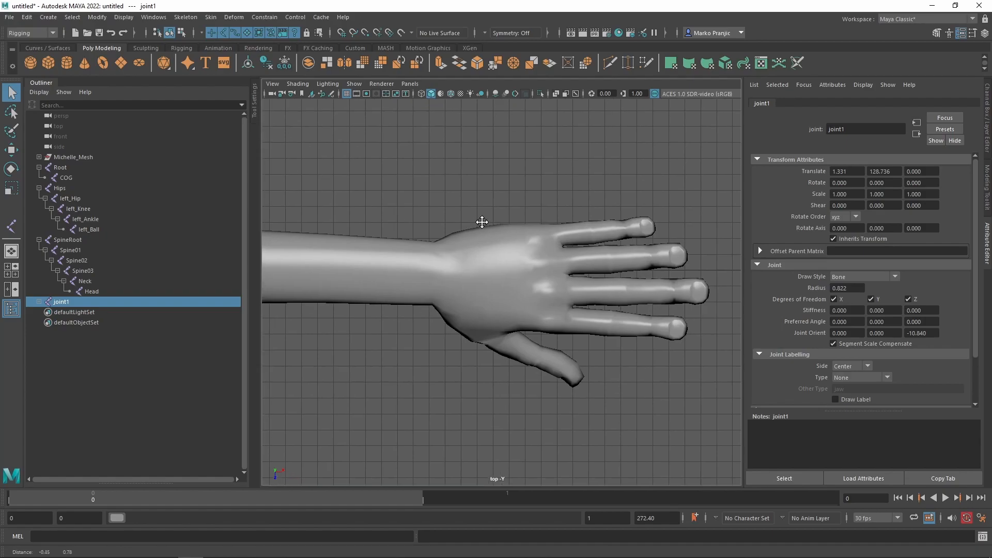
left_click(451, 93)
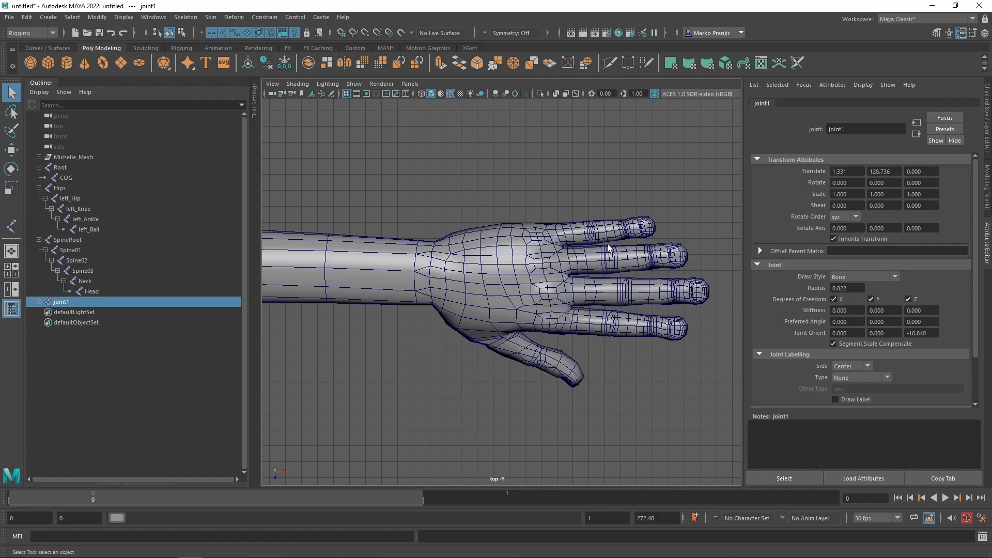
scroll(615, 263, "up", 2)
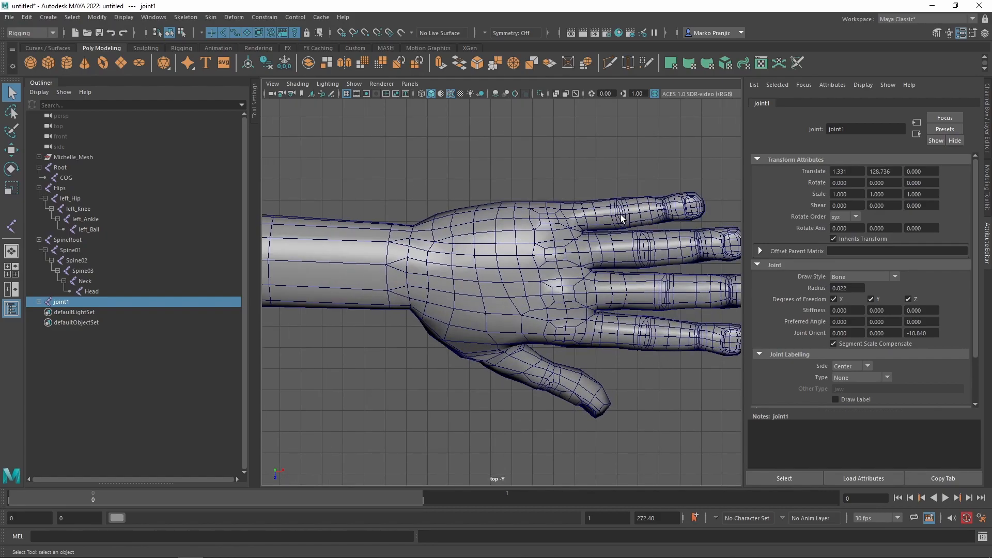
middle_click_drag(652, 275, 614, 265, "alt")
Turn on X-ray display for joints and place a three-joint index finger chain starting near X 63.5, Z 3.4.
key("y")
left_click(525, 322)
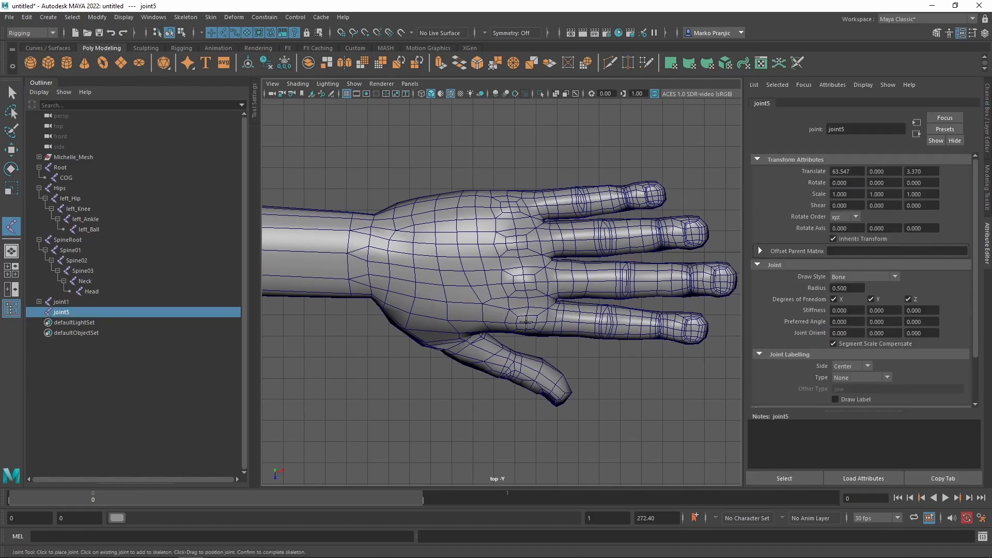
left_click(576, 94)
left_click(605, 323)
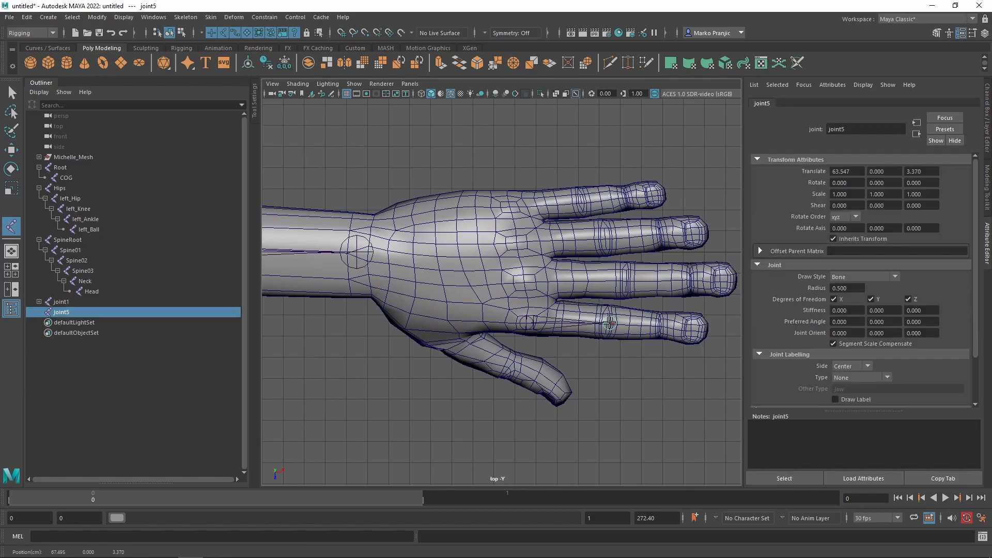
left_click_drag(604, 327, 606, 328, "shift")
left_click(664, 323)
left_click_drag(664, 323, 661, 323)
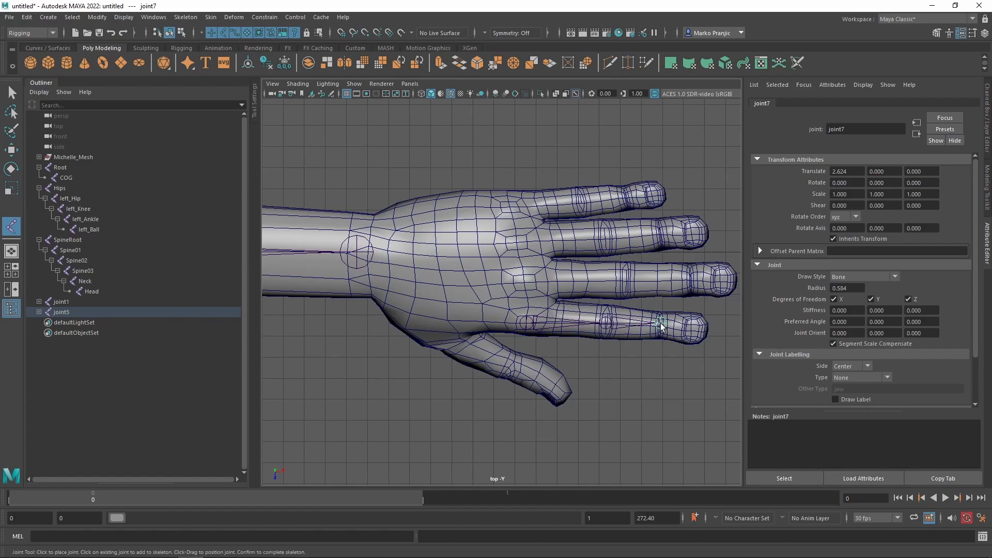
key("Return")
Place a three-joint chain along the middle finger, from the knuckle near X 63.4, Z 1.5 to the last finger crease.
left_click(521, 281)
left_click(625, 283)
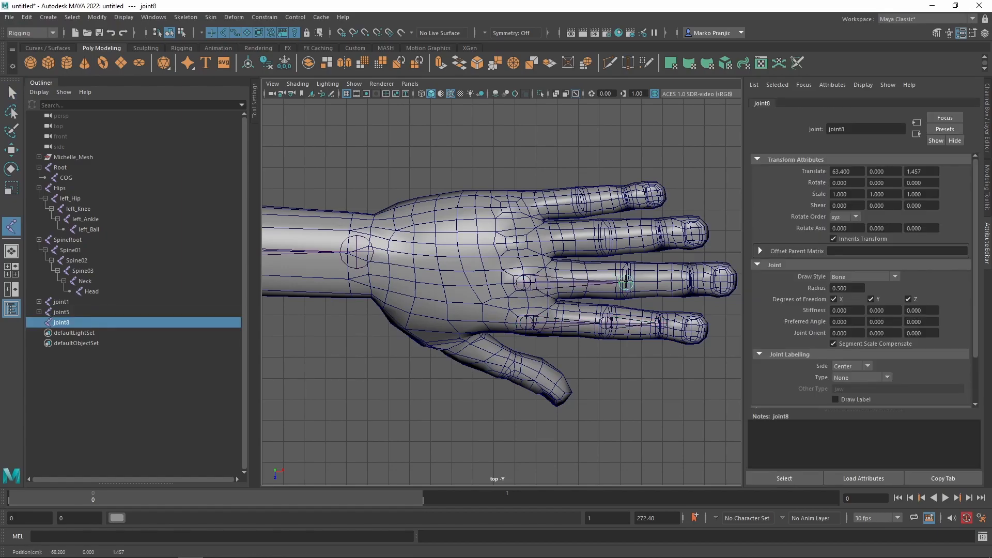
left_click(691, 284)
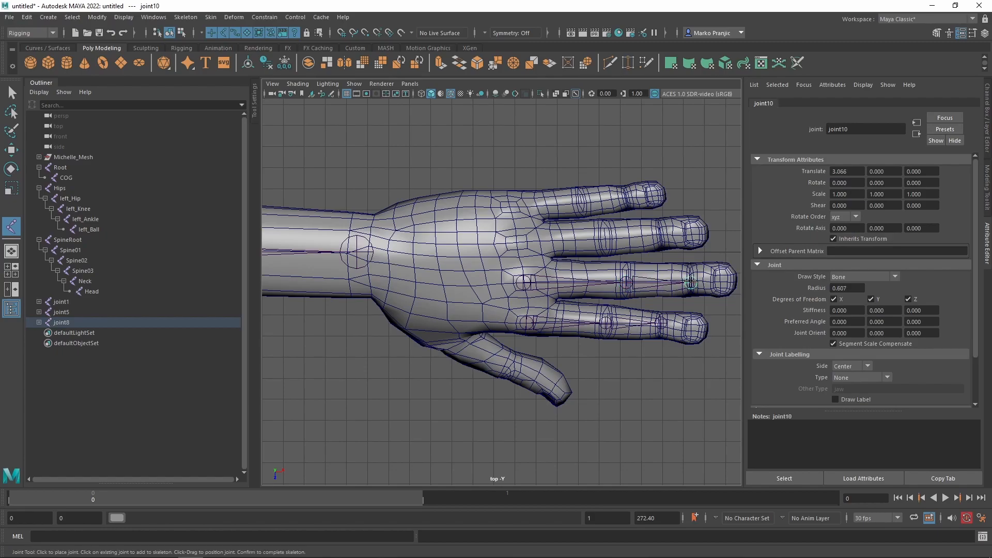
key("Return")
Place a straight three-joint chain along the ring finger, starting at the knuckle near X 63.0, Z -0.4.
left_click(516, 243)
left_click_drag(516, 243, 516, 243)
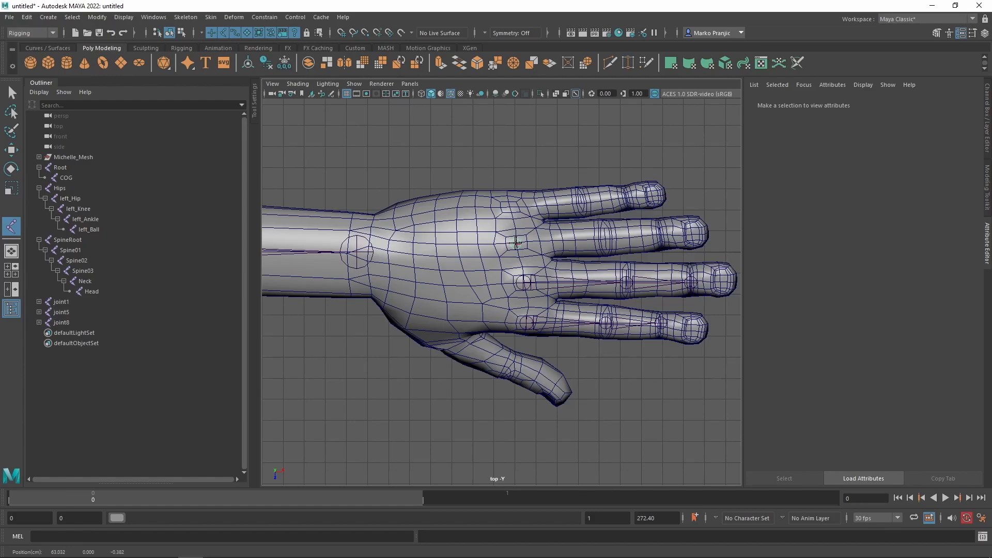
left_click(610, 243, "shift")
left_click(662, 243, "shift")
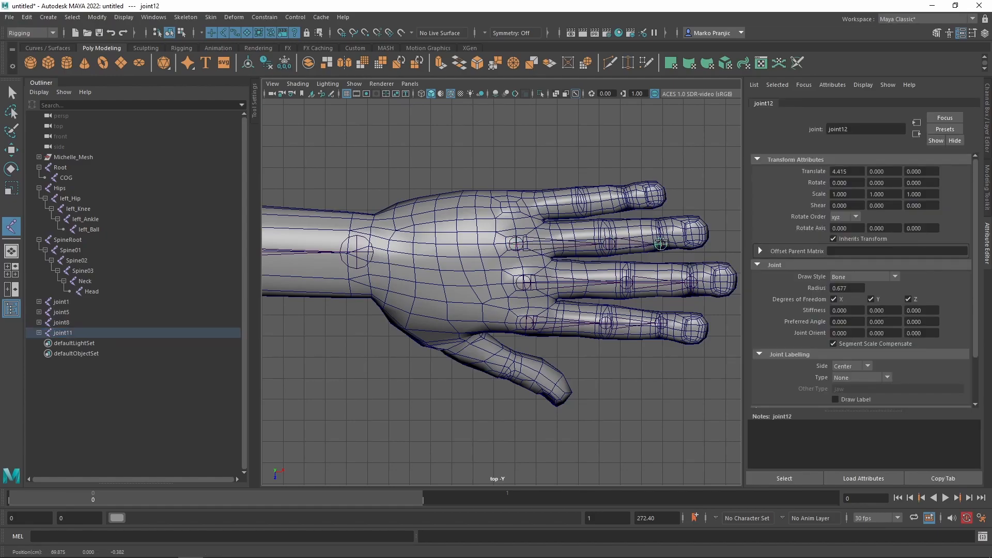
key("Return")
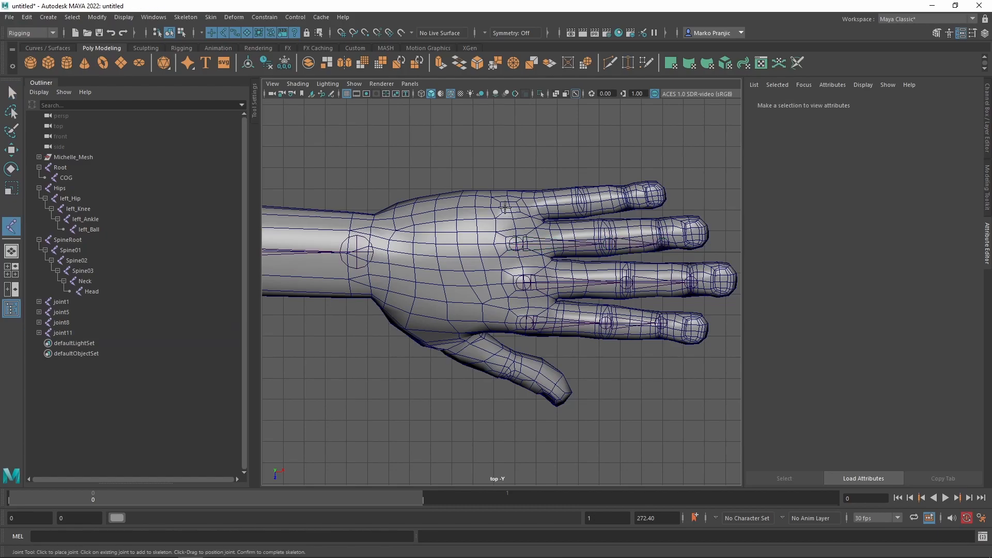
Place a straight three-joint chain along the little finger, starting at the knuckle near X 62.7, Z -2.1.
left_click(509, 208)
left_click(582, 208, "shift")
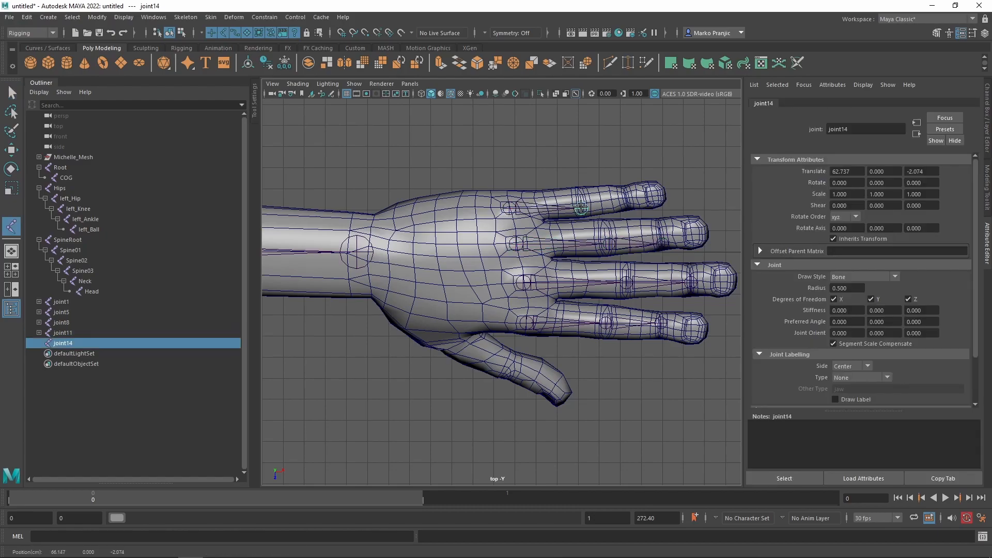
key("Return")
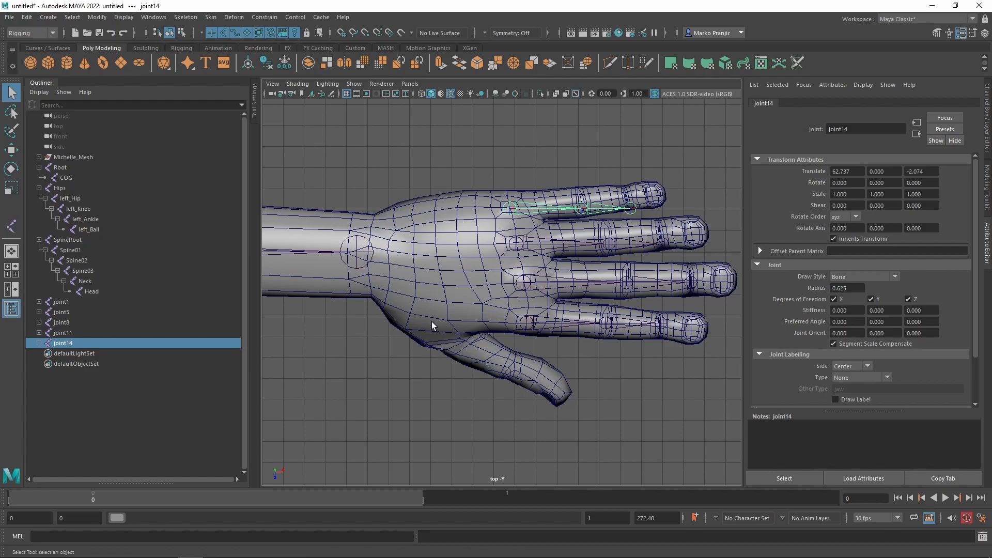
Place a three-joint thumb chain from the base of the palm near X 57.1, Z 2.3 to the thumb's middle crease.
left_click(390, 301)
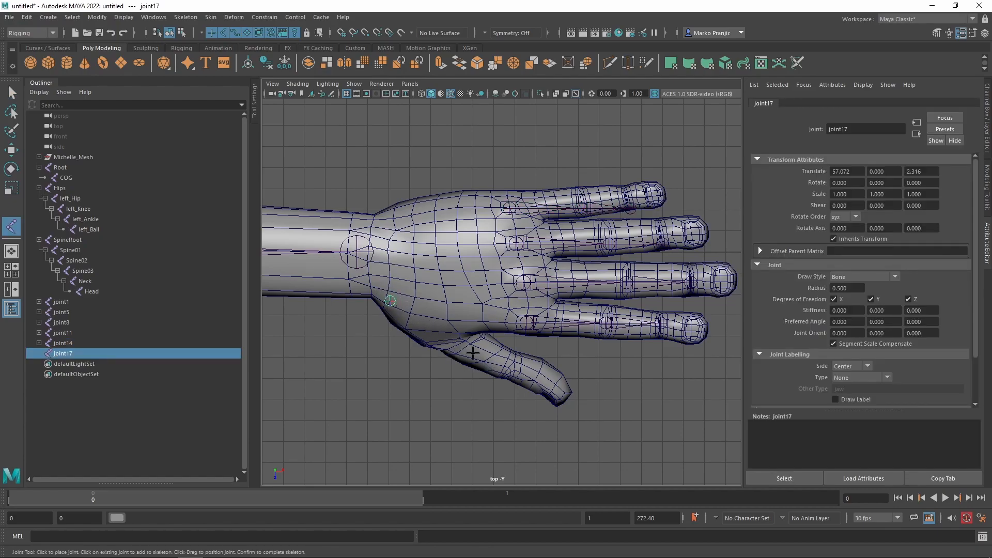
left_click_drag(461, 347, 459, 344)
left_click_drag(520, 366, 510, 369)
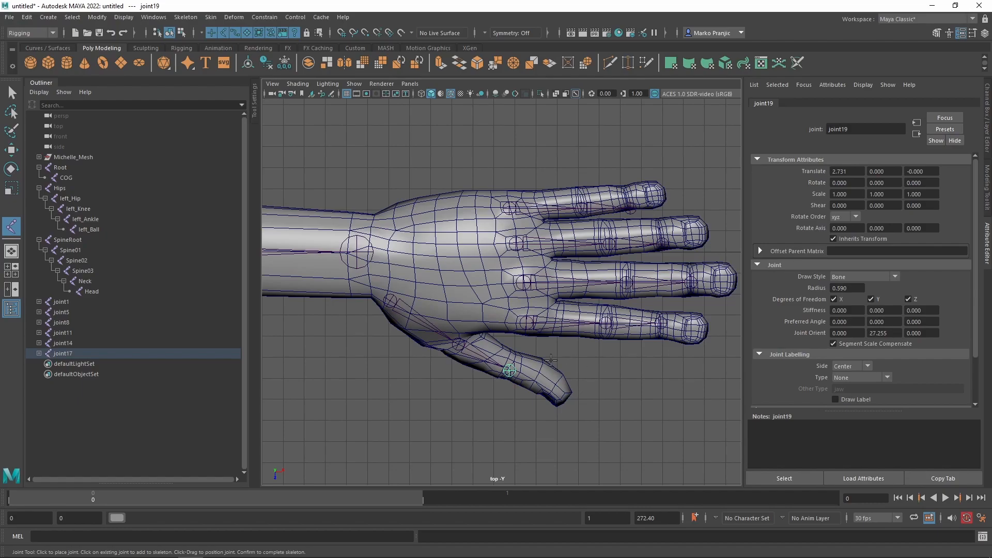
key("q")
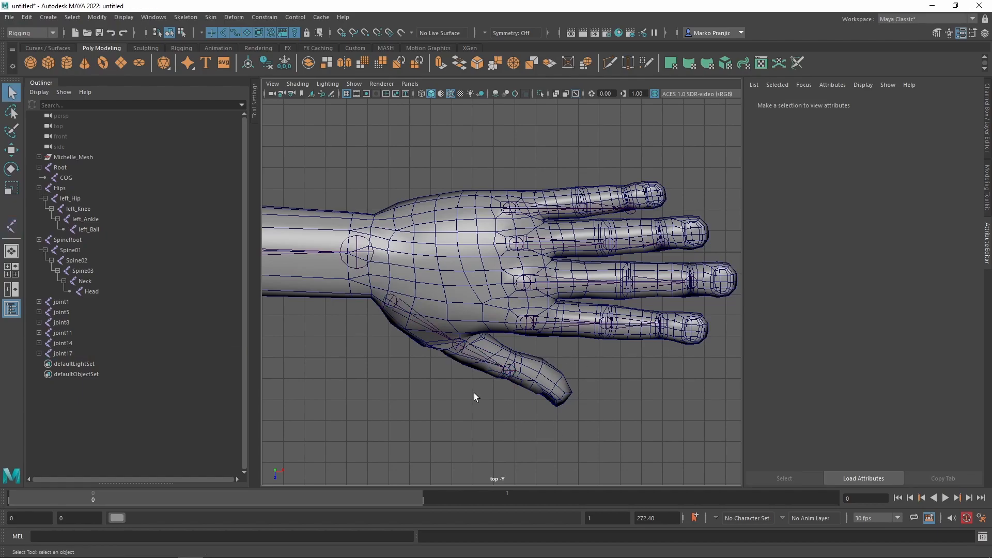
Set the Joint Orient Y of the middle thumb joint to 0 and clear the selection.
left_click(457, 344)
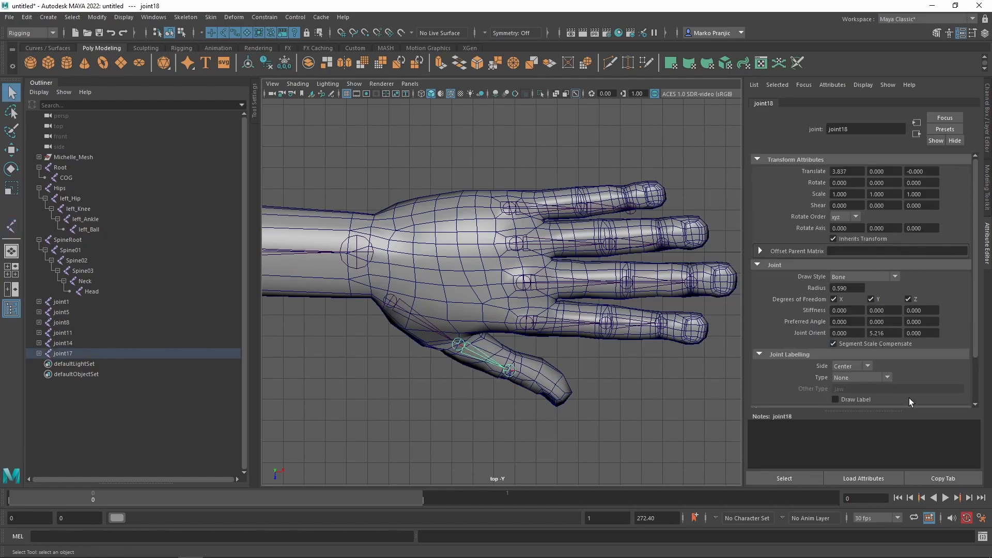
left_click_drag(893, 335, 851, 332)
type("0")
key("Return")
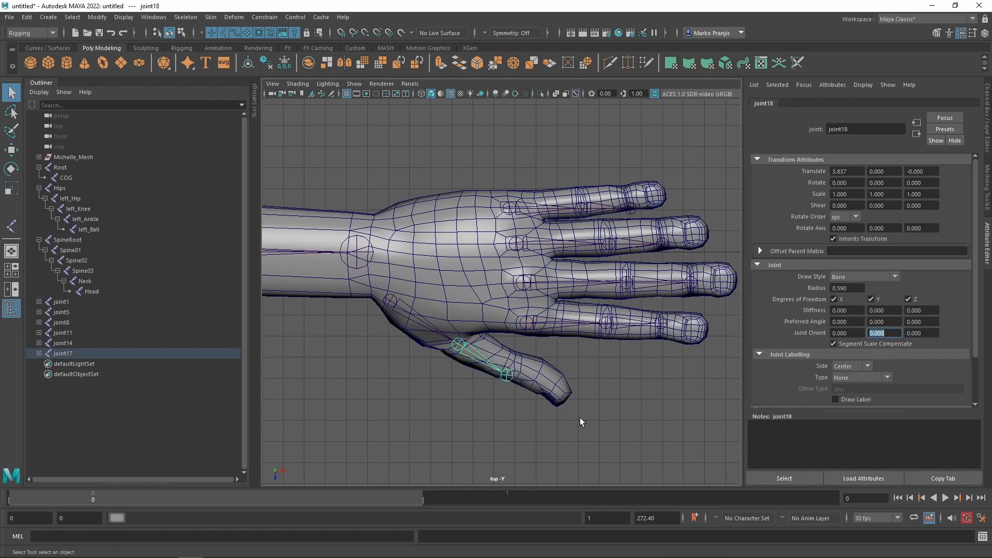
left_click(517, 393)
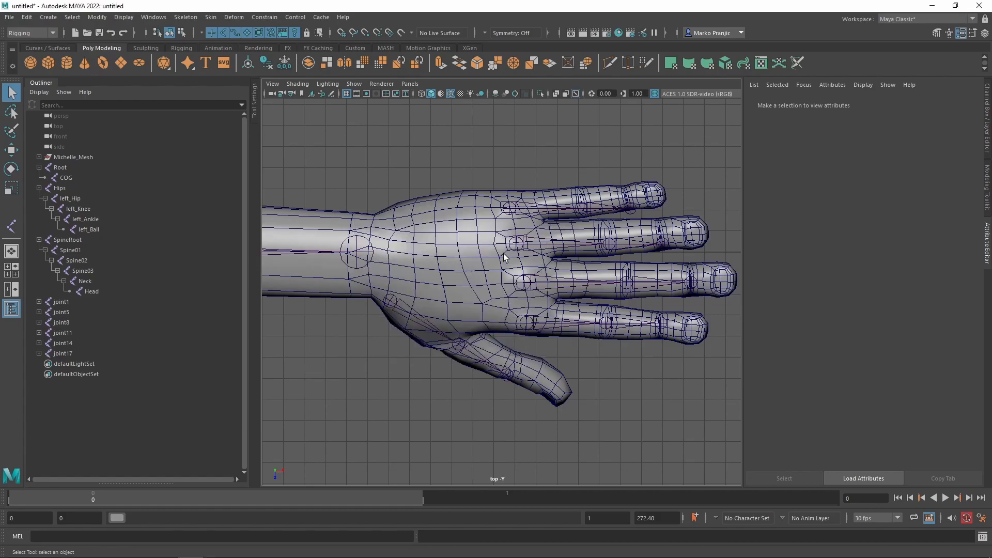
Select all five finger joint chains in the perspective view and raise them to the height of the hand, about Y 127.
key("space")
key("space")
left_click_drag(549, 259, 587, 315, "alt")
left_click_drag(619, 414, 625, 435, "alt")
middle_click_drag(625, 434, 623, 172, "alt")
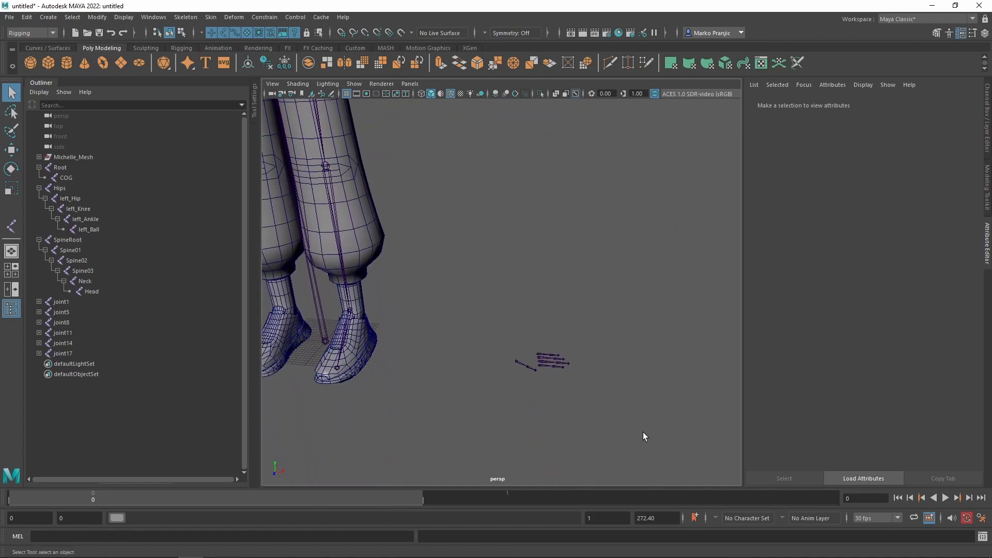
left_click_drag(498, 346, 585, 379)
key("w")
left_click_drag(546, 316, 559, 90)
middle_click_drag(636, 240, 646, 452, "alt")
middle_click_drag(649, 427, 664, 131)
middle_click_drag(680, 192, 675, 442, "alt")
middle_click_drag(675, 406, 696, 371, "alt")
Adjust the height of the thumb chain to about Y 126.75 so it lines up with the base of the thumb.
left_click(544, 312)
right_click_drag(611, 194, 613, 257, "alt")
key("f")
left_click_drag(613, 258, 664, 220, "alt")
middle_click_drag(525, 330, 589, 300, "alt")
middle_click_drag(585, 181, 583, 197)
left_click_drag(647, 215, 501, 303, "alt")
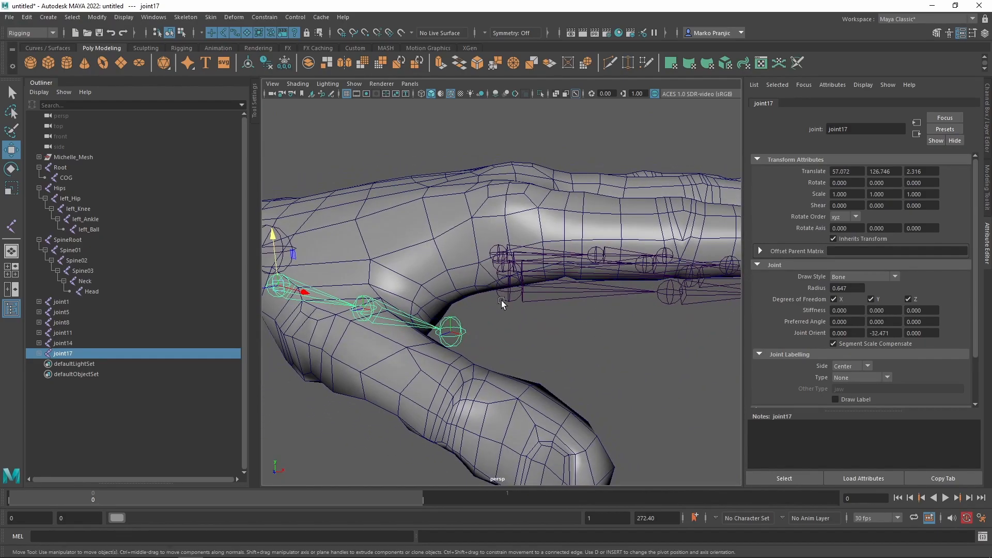
Raise the index finger chain into the middle of the finger, at about Y 128.49.
left_click(504, 302)
left_click_drag(596, 320, 594, 344, "alt")
middle_click_drag(599, 295, 612, 225)
left_click_drag(611, 226, 614, 317, "alt")
mouse_move(614, 317)
right_mouse_down("alt")
mouse_move(592, 221)
mouse_move(602, 314)
right_mouse_up("alt")
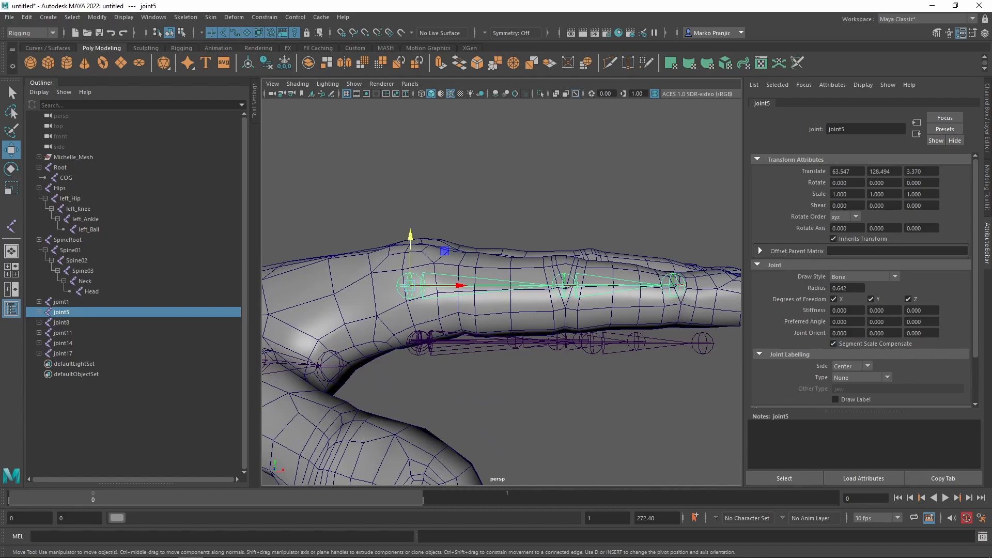
Tilt the index finger chain along the finger by setting its knuckle's Joint Orient Z to -1.34.
key("ctrl+a")
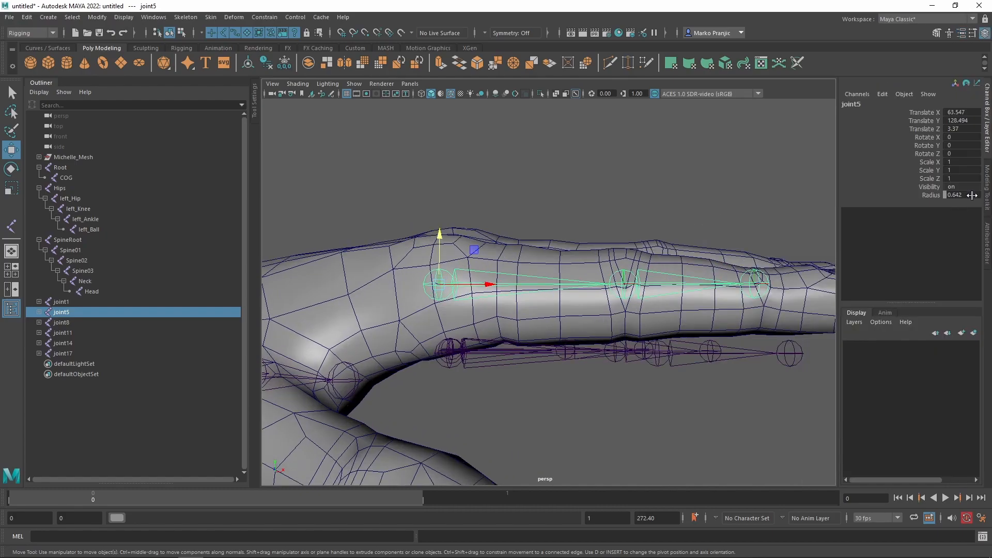
left_click(934, 145)
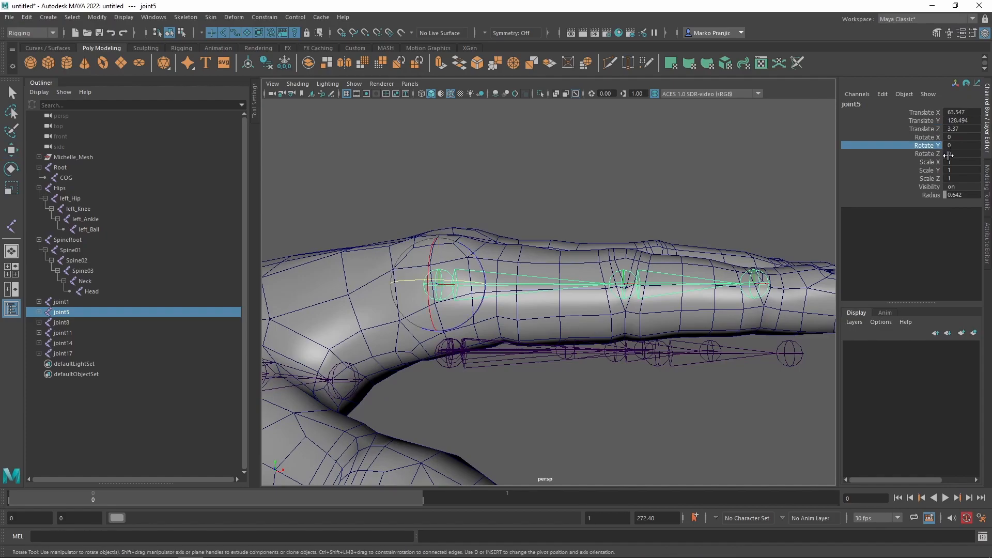
key("q")
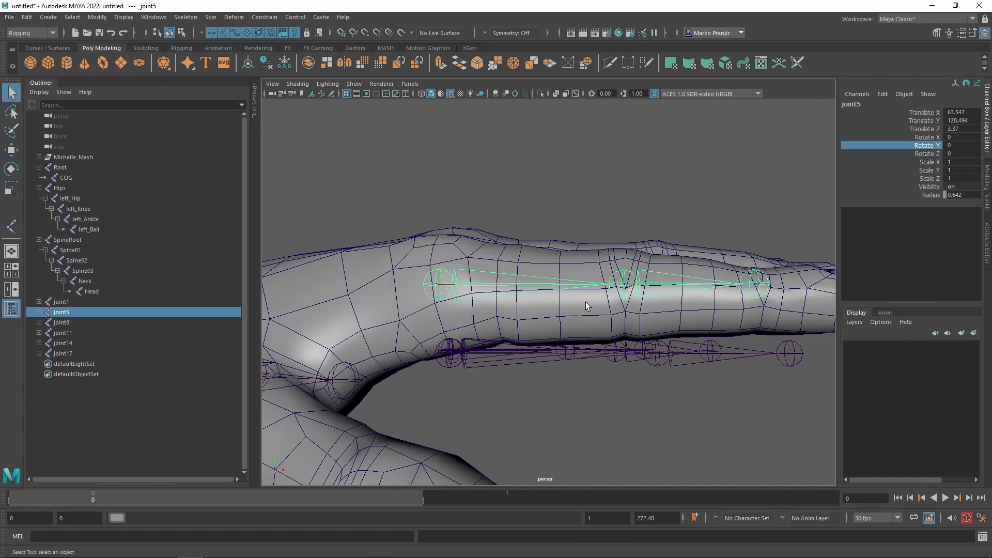
key("ctrl+a")
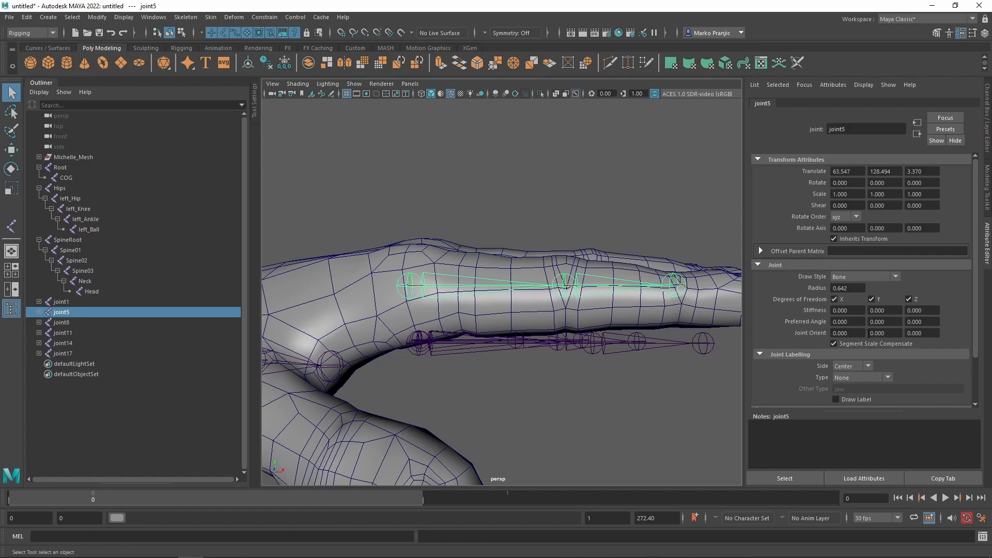
left_click_drag(920, 335, 809, 336, "ctrl")
Raise the middle finger chain into the middle of the finger, at about Y 129.26.
left_click(425, 352)
left_click_drag(489, 330, 453, 333, "alt")
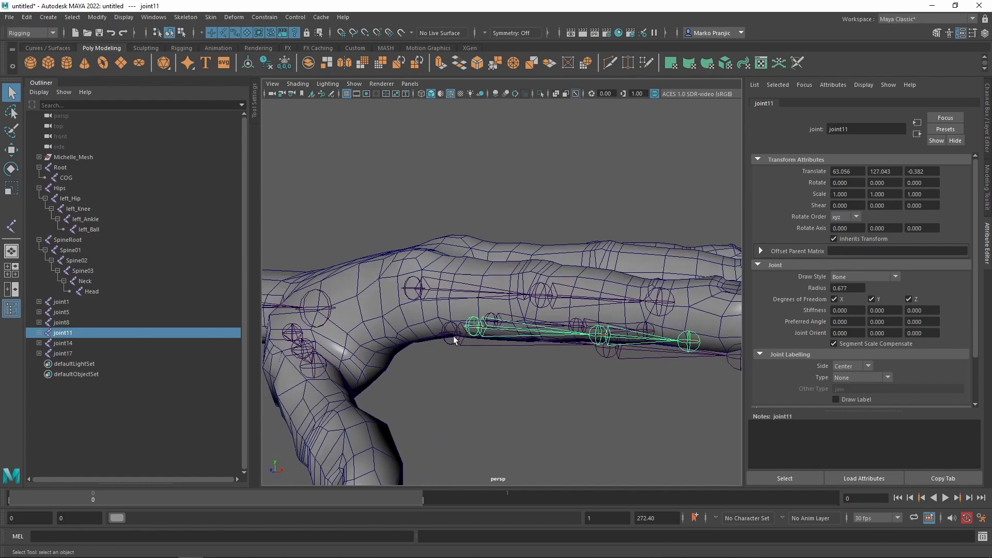
left_click(451, 342)
key("w")
left_click_drag(453, 272, 519, 237)
middle_click_drag(519, 237, 538, 195)
left_click_drag(538, 195, 487, 232, "alt")
middle_click_drag(574, 208, 575, 195)
left_click_drag(569, 198, 574, 200, "alt")
Tilt the middle finger chain along the finger by setting its knuckle's Joint Orient Z to -3.24.
left_click_drag(918, 333, 753, 359, "ctrl")
left_click_drag(455, 199, 681, 181, "alt")
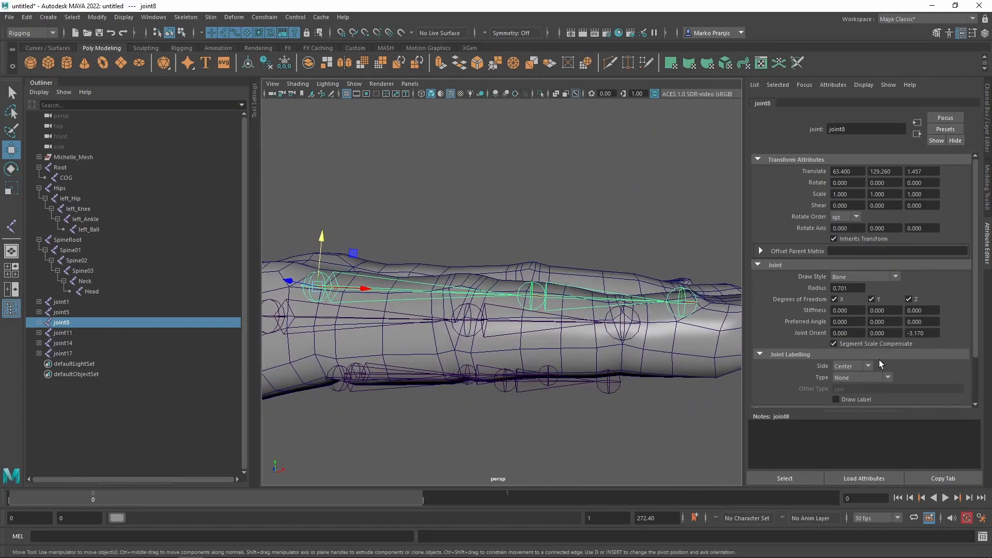
left_click_drag(679, 251, 571, 310, "alt")
right_click_drag(571, 310, 485, 288, "alt")
Raise the ring finger chain to about Y 129.15 and set its knuckle's Joint Orient Z to -1.08.
left_click(576, 293)
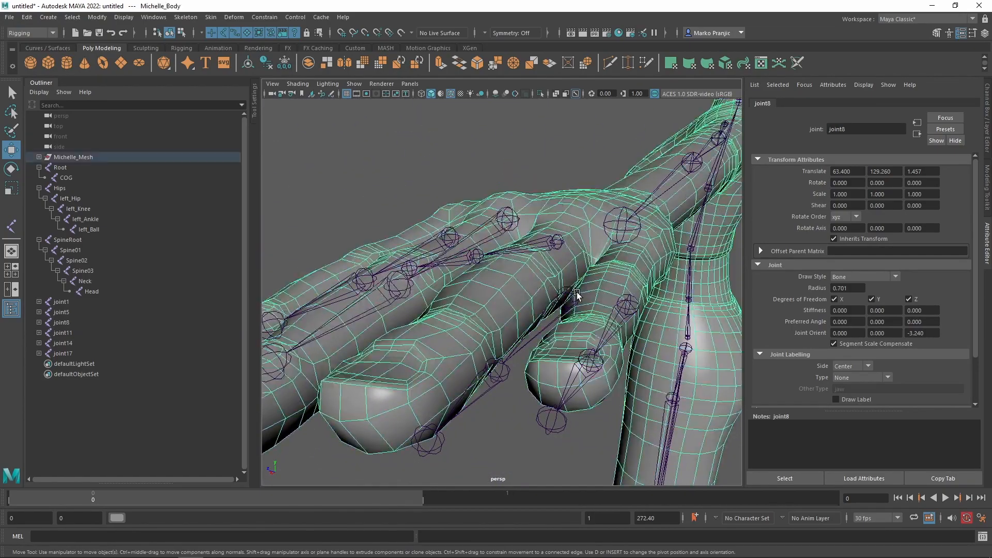
left_click(567, 294)
left_click_drag(574, 241, 528, 227)
left_click_drag(924, 332, 920, 332, "ctrl")
left_click_drag(447, 234, 486, 235, "alt")
left_click_drag(921, 333, 900, 333, "ctrl")
Raise the little finger chain into the middle of the finger, at about Y 128.85.
left_click_drag(562, 345, 594, 364, "alt")
left_click(593, 364)
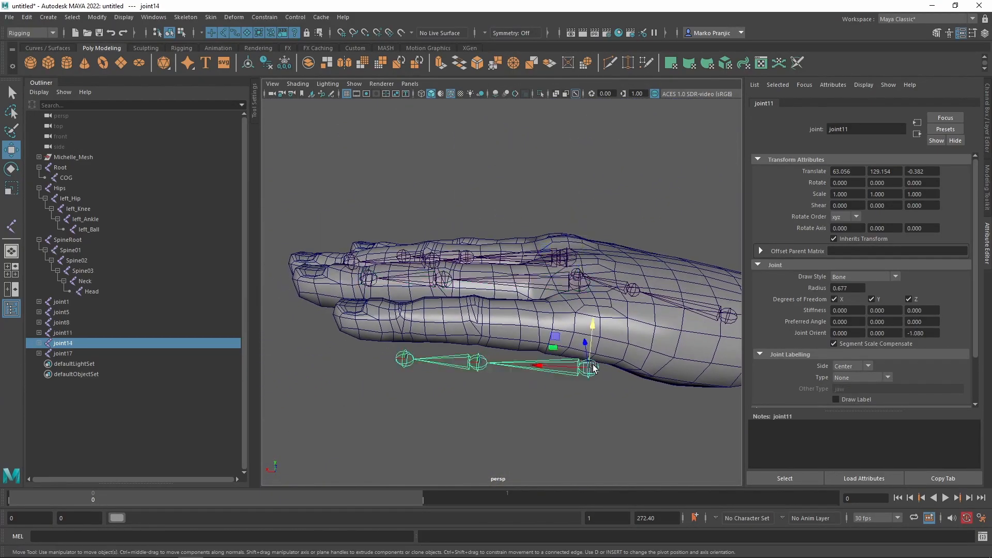
left_click_drag(590, 325, 517, 266)
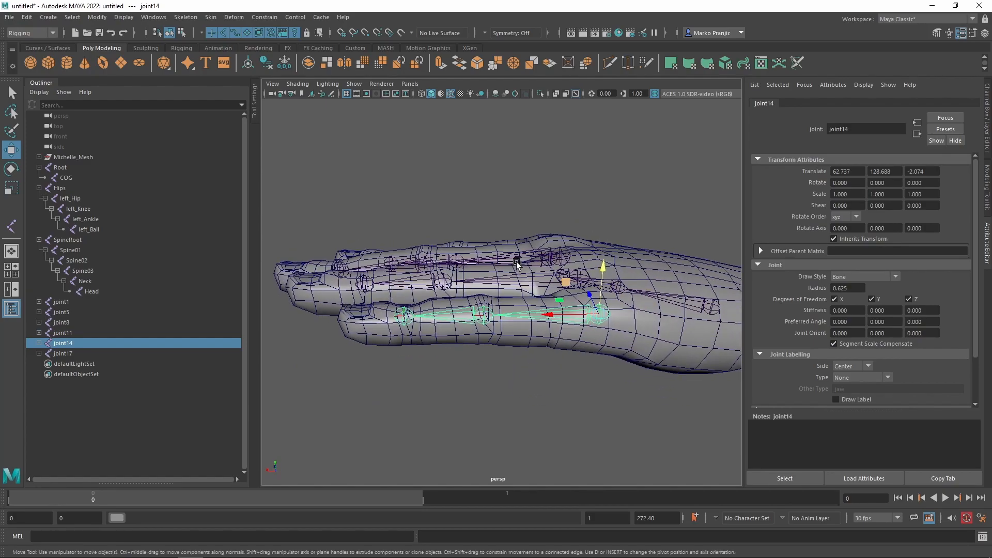
scroll(517, 266, "up", 2)
left_click_drag(572, 308, 553, 293, "alt")
left_click_drag(638, 327, 572, 317, "alt")
left_click_drag(645, 271, 643, 275)
mouse_move(580, 253)
left_mouse_down("alt")
mouse_move(561, 222)
mouse_move(563, 186)
mouse_move(618, 228)
mouse_move(627, 224)
left_mouse_up("alt")
Turn off wireframe on shaded in the perspective view and set the little finger knuckle's Joint Orient Z to -0.15.
left_click(450, 94)
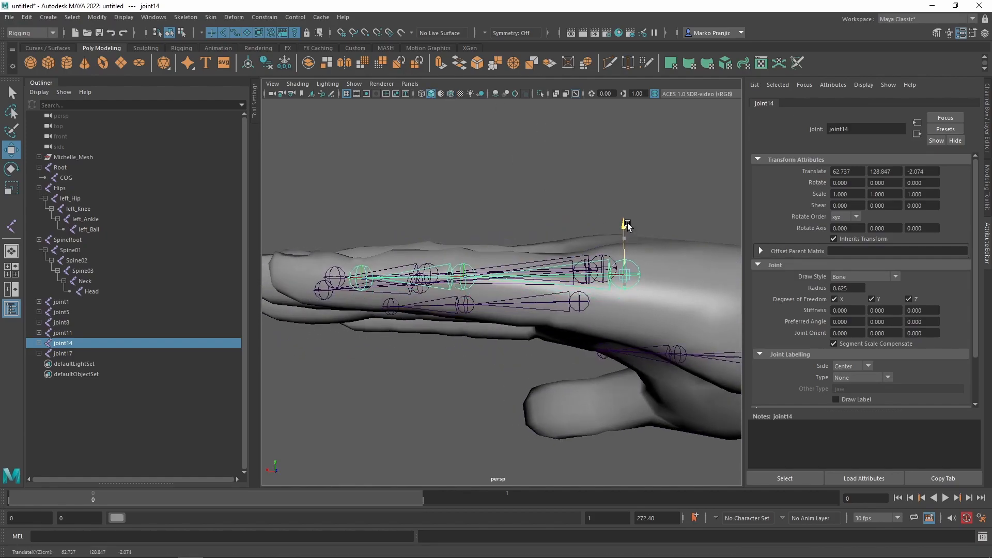
left_click_drag(708, 277, 658, 250, "alt")
right_click_drag(657, 250, 665, 237, "alt")
left_click_drag(664, 237, 619, 240, "alt")
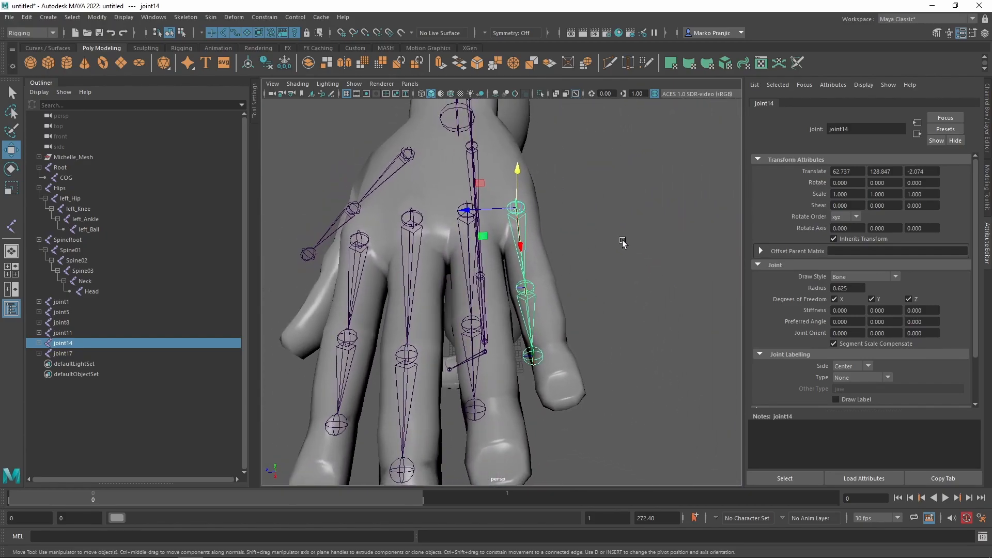
left_click_drag(666, 300, 693, 317, "alt")
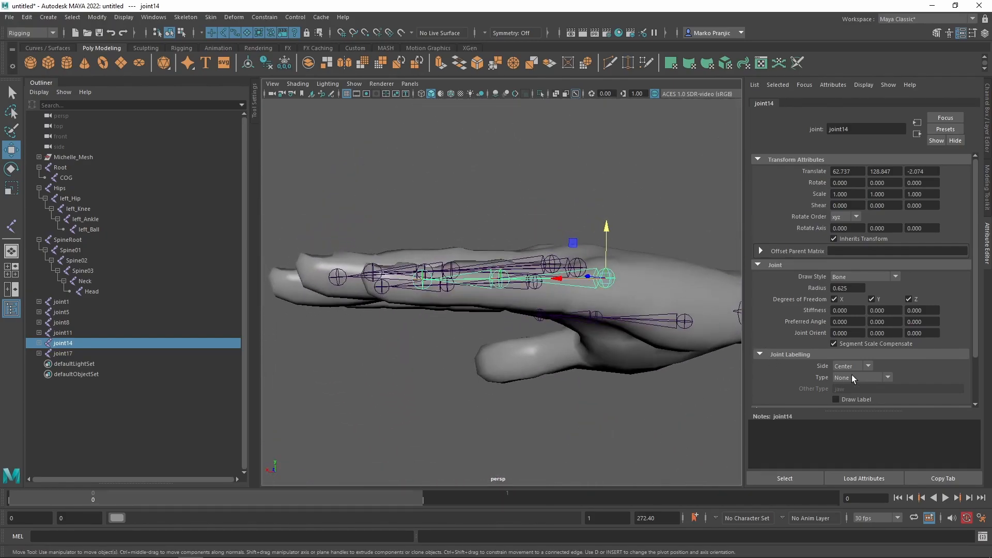
left_click_drag(920, 334, 916, 335, "ctrl")
Swing the little finger chain sideways along the finger by setting its knuckle's Joint Orient Y to 4.51.
left_click_drag(563, 233, 699, 285, "alt")
left_click_drag(882, 334, 991, 339, "ctrl")
mouse_move(894, 333)
left_mouse_down("ctrl")
mouse_move(942, 334)
mouse_move(910, 334)
left_mouse_up("ctrl")
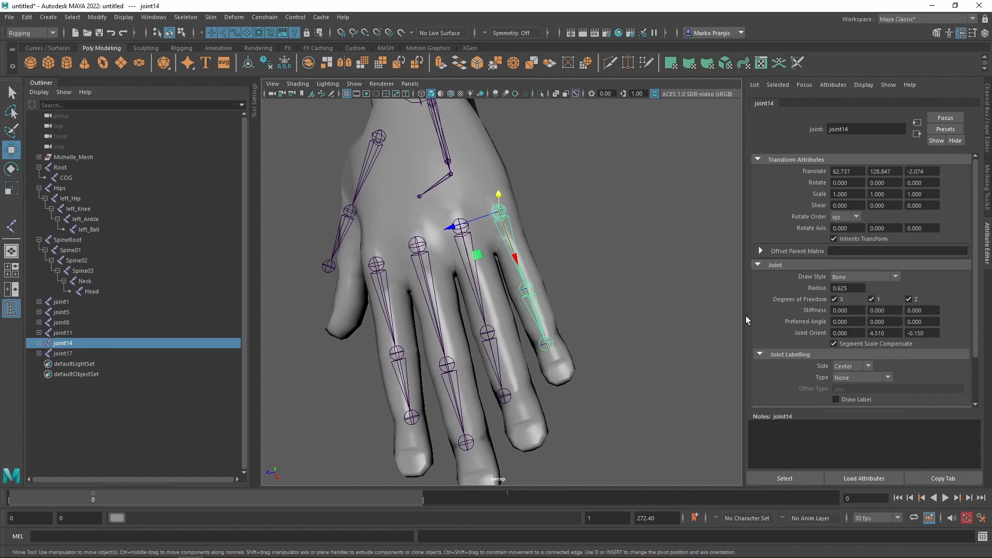
Select the ring finger's knuckle joint and set its Joint Orient Y to 3.68.
key("Left")
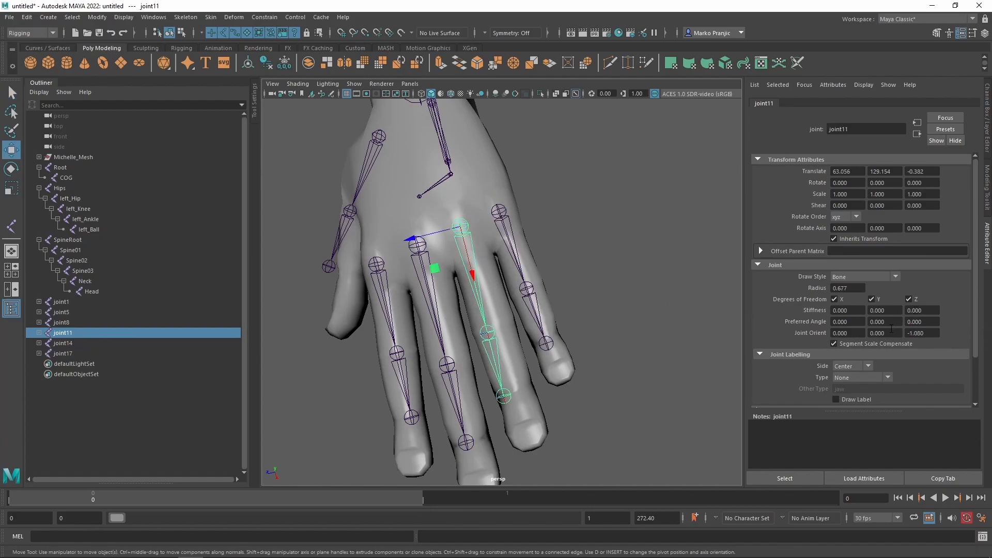
left_click_drag(885, 339, 895, 333, "ctrl")
middle_click_drag(534, 249, 553, 252, "alt")
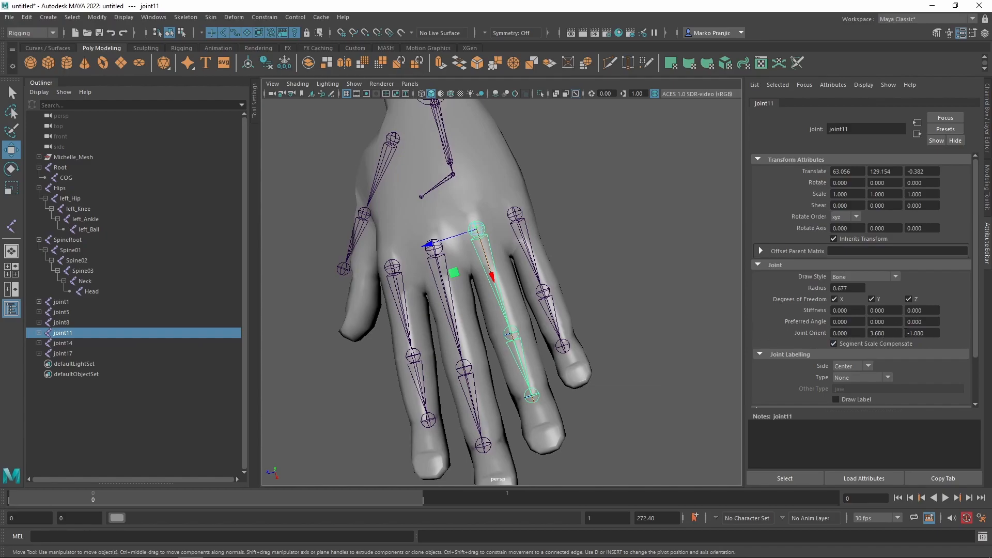
Align the middle finger chain with the finger in the top view by setting its knuckle's Joint Orient Y to 0.84.
left_click(436, 253)
left_click_drag(437, 252, 421, 308, "alt")
left_click_drag(579, 295, 721, 258, "alt")
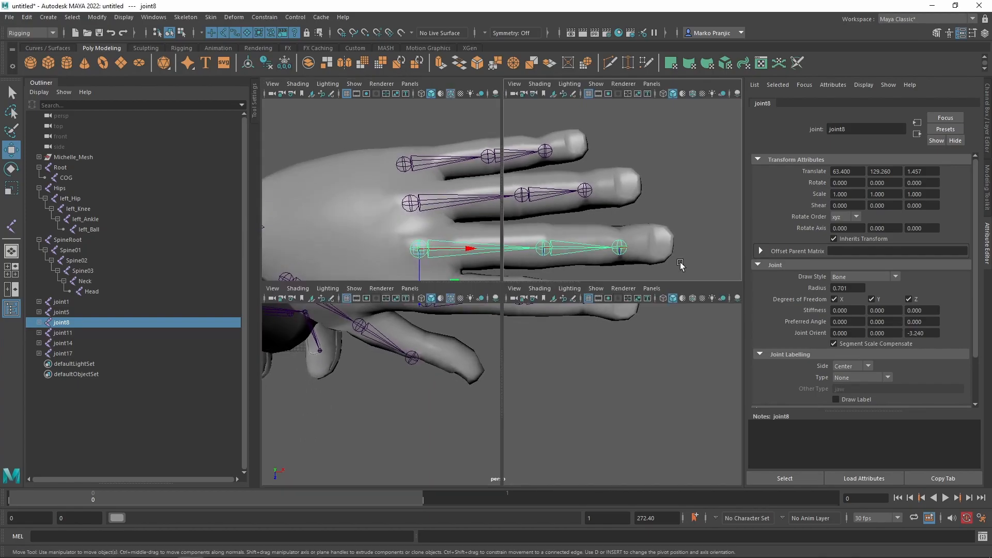
key("space")
key("space")
scroll(510, 304, "up", 6)
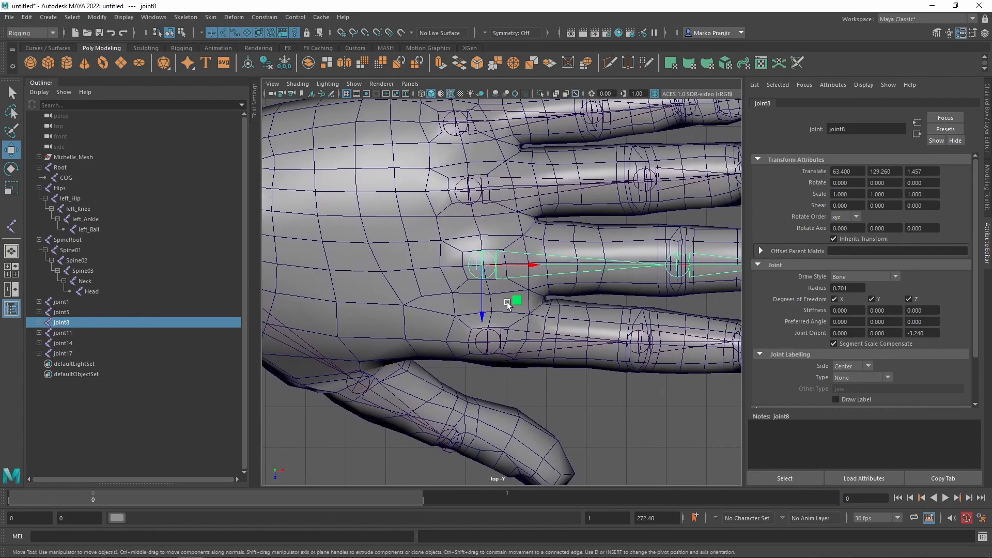
middle_click_drag(616, 299, 494, 285, "alt")
left_click_drag(893, 334, 939, 330, "ctrl")
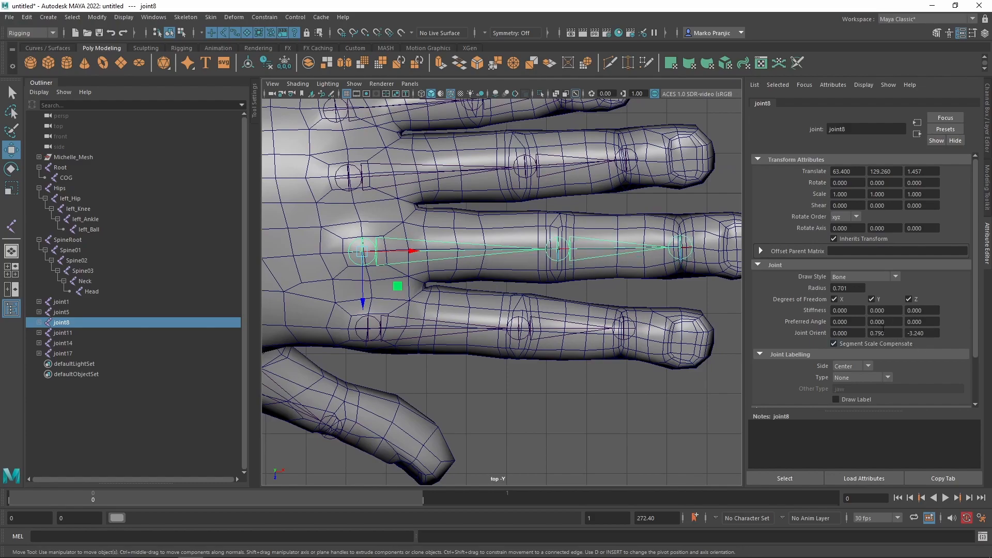
Shift the index finger chain to about Z 3.2 and set its knuckle's Joint Orient Y to -3.18.
left_click(370, 331)
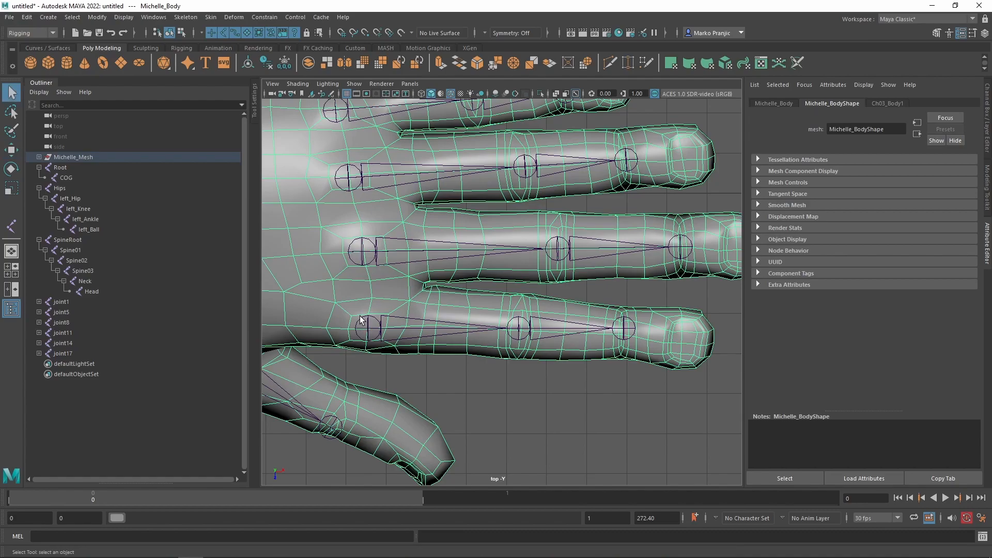
left_click(369, 330)
left_click_drag(370, 365, 373, 358)
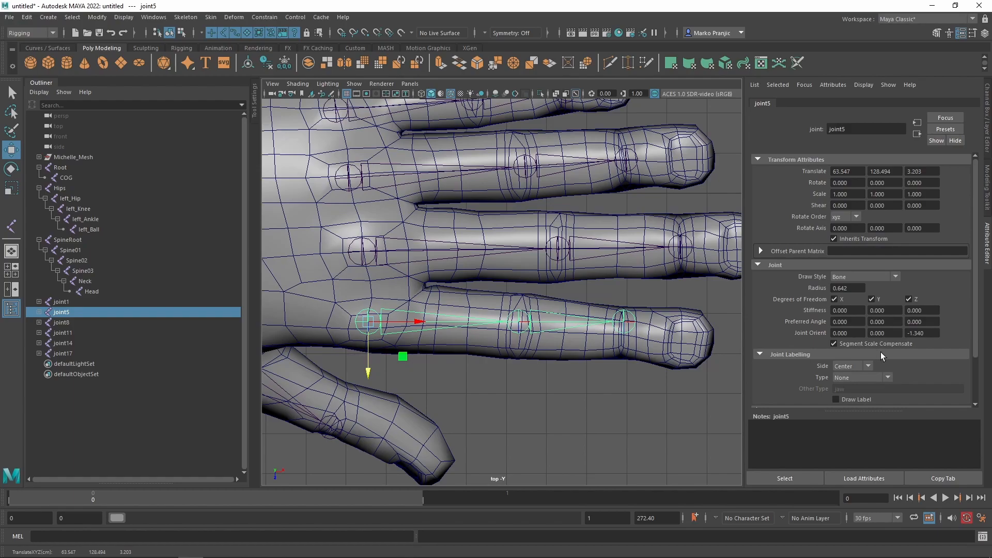
left_click_drag(886, 333, 803, 333, "ctrl")
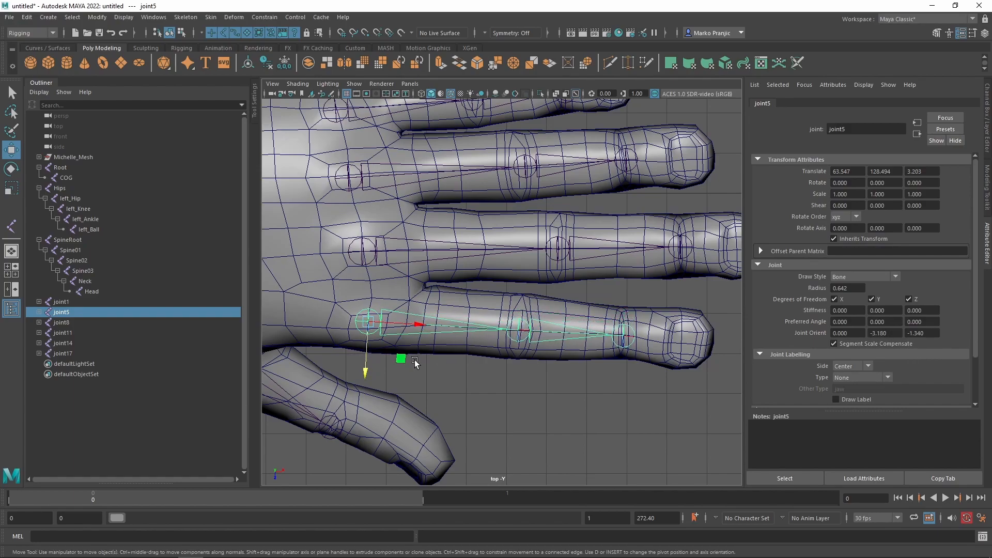
Select the index and middle finger chains together and compare the directions of their local axes in the perspective view.
middle_click_drag(344, 377, 572, 348, "alt")
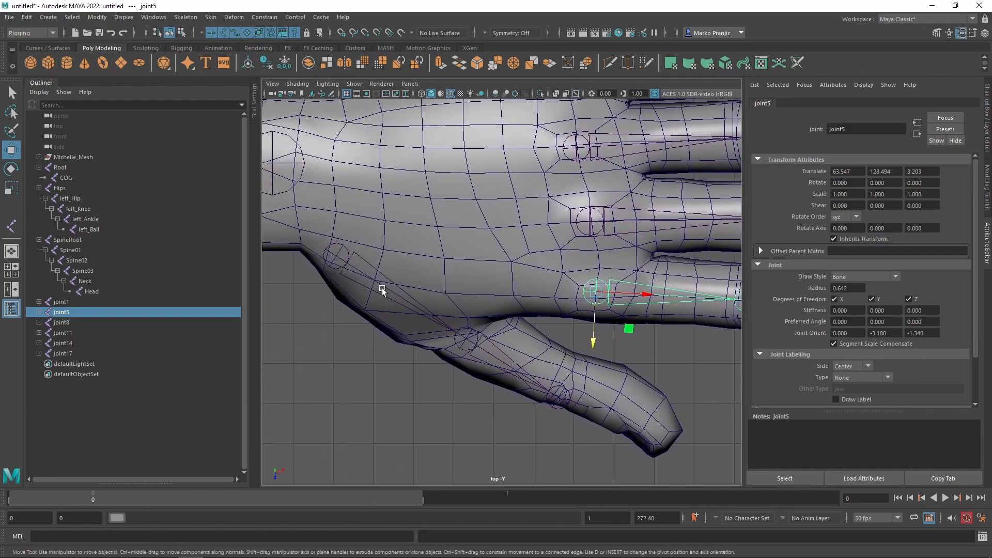
left_click(718, 382)
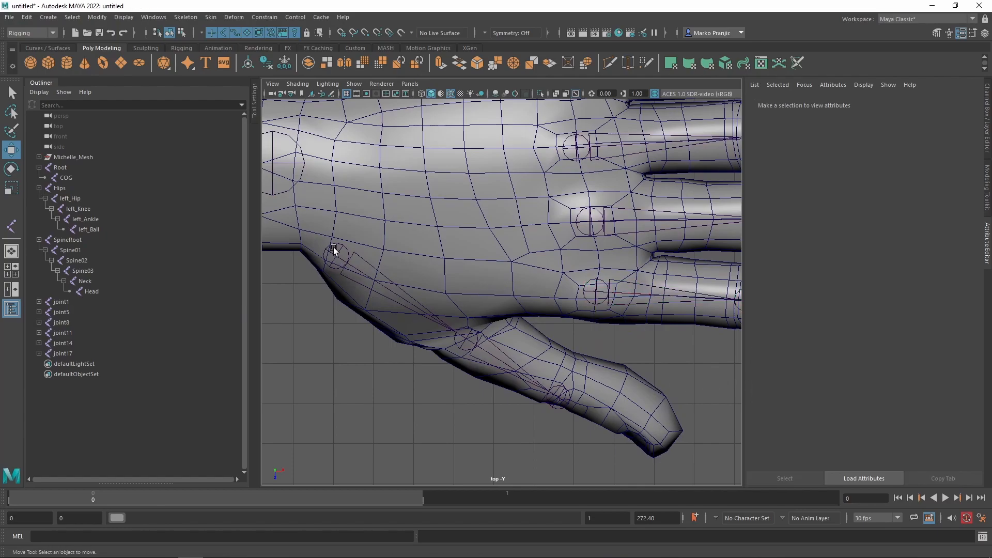
middle_click_drag(585, 289, 537, 290, "alt")
key("q")
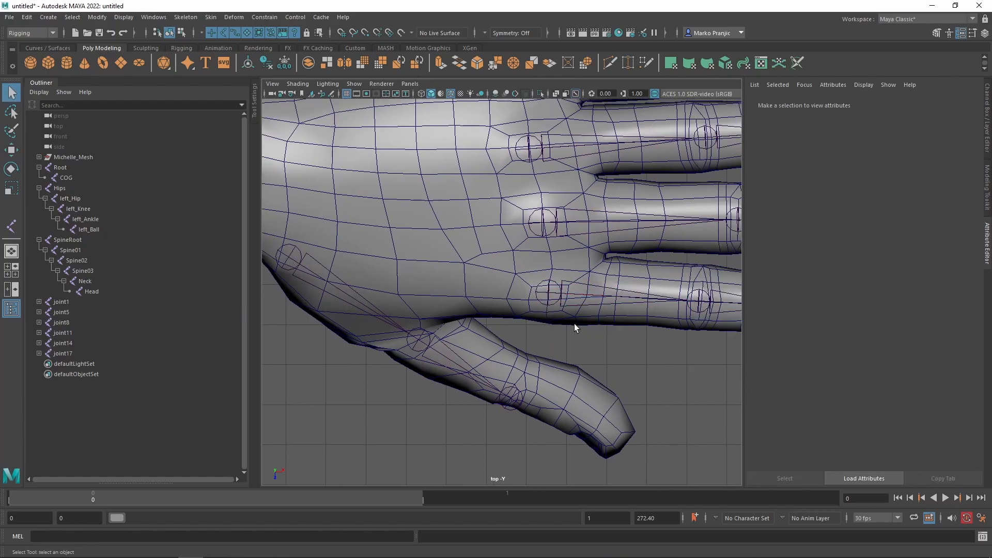
left_click(547, 303)
left_click(549, 237, "shift")
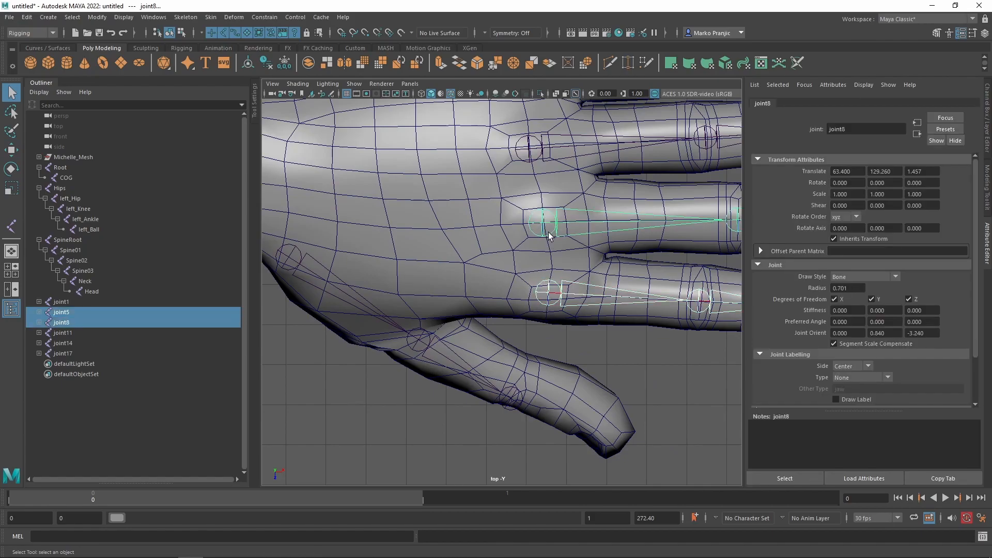
key("space")
key("space")
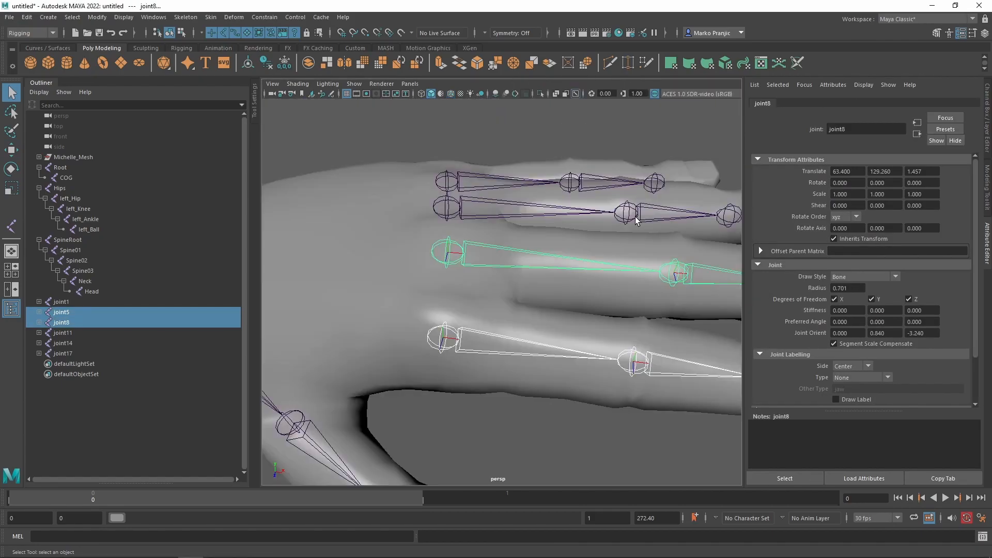
left_click_drag(487, 237, 471, 228, "alt")
right_click_drag(470, 228, 486, 307, "alt")
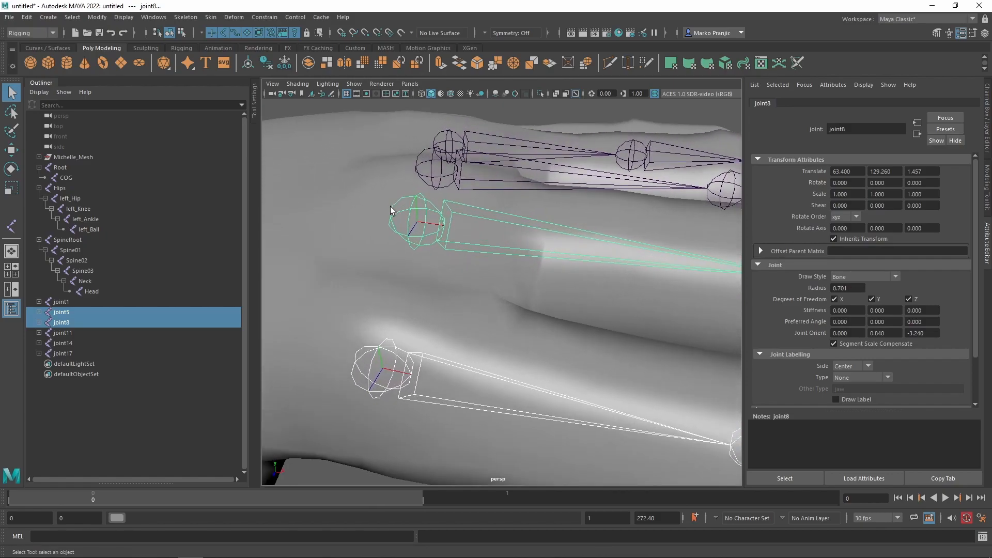
middle_click_drag(442, 237, 462, 225, "alt")
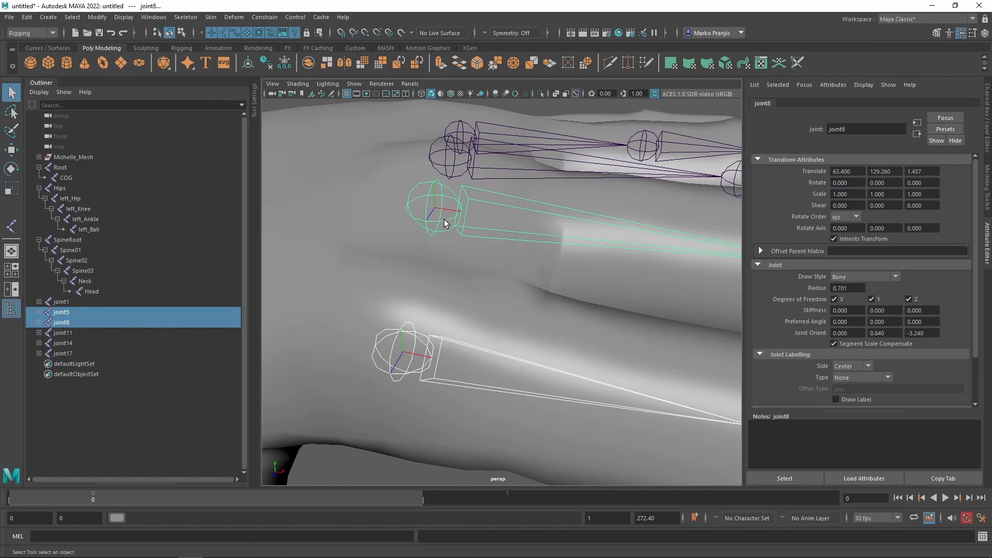
left_click_drag(412, 207, 515, 236, "alt")
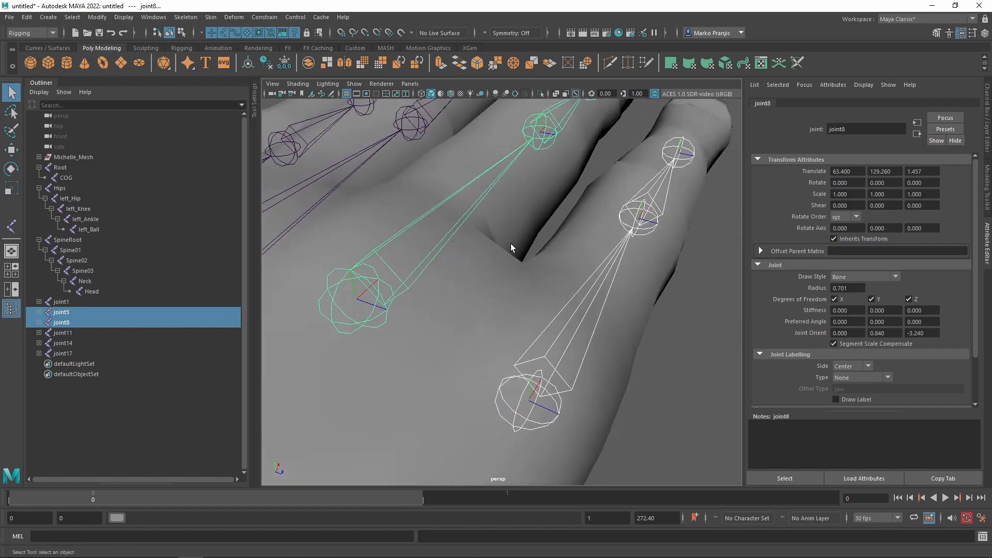
left_click_drag(553, 382, 556, 326, "alt")
middle_click_drag(582, 369, 527, 329, "alt")
left_click_drag(527, 329, 622, 327, "alt")
Select the thumb and index finger chains together and compare the directions of their local axes.
left_click(457, 329)
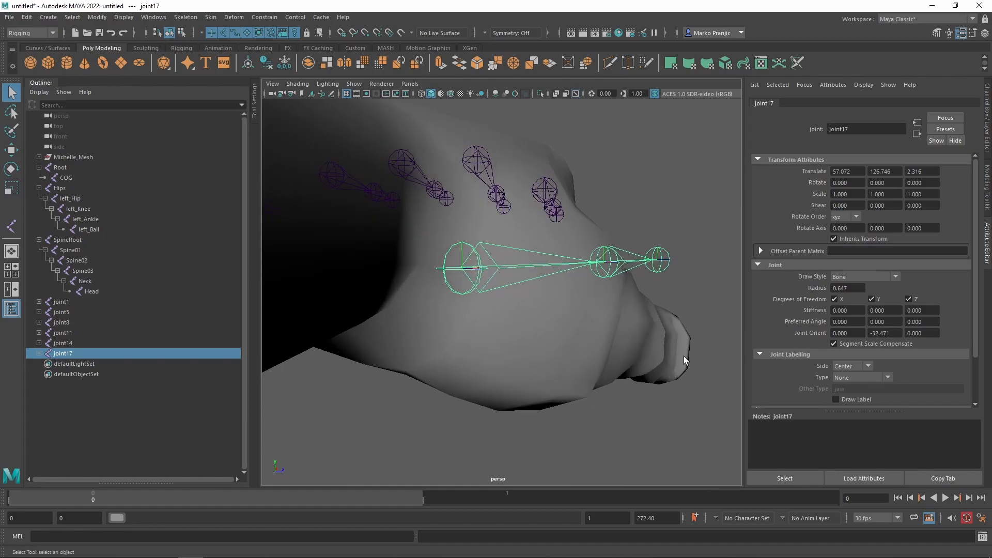
left_click_drag(619, 194, 479, 212, "alt")
left_click(477, 213, "shift")
left_click_drag(414, 236, 489, 246, "alt")
Test-rotate the thumb and index finger chains together about Z to about -99.5, and undo the rotation.
key("ctrl+a")
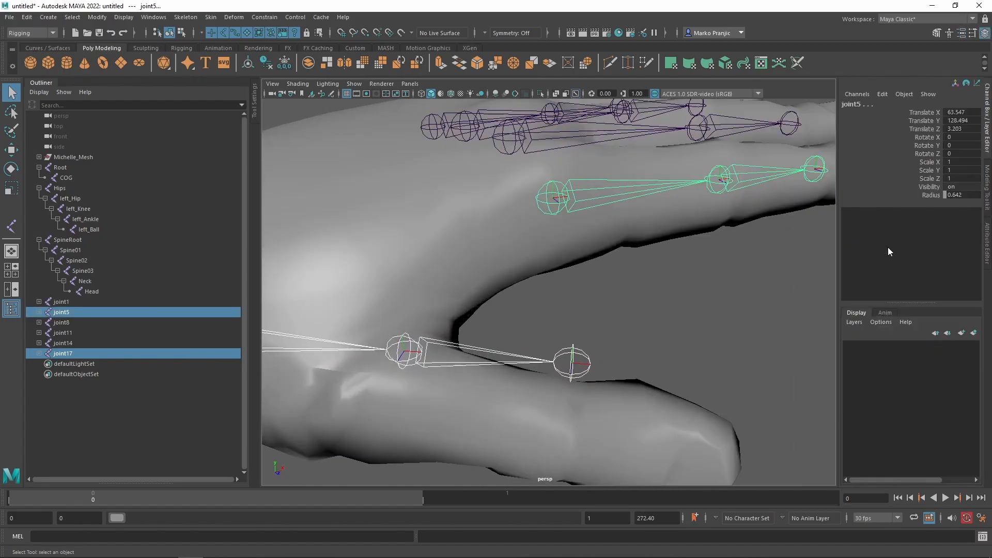
left_click(933, 157)
scroll(630, 265, "down", 3)
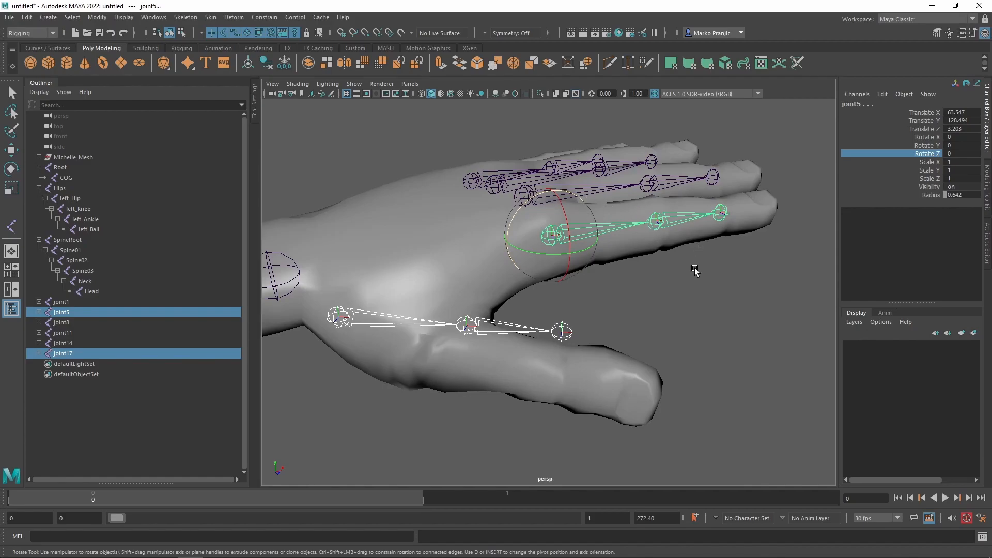
left_click_drag(596, 193, 601, 243)
middle_click_drag(535, 295, 572, 230, "alt")
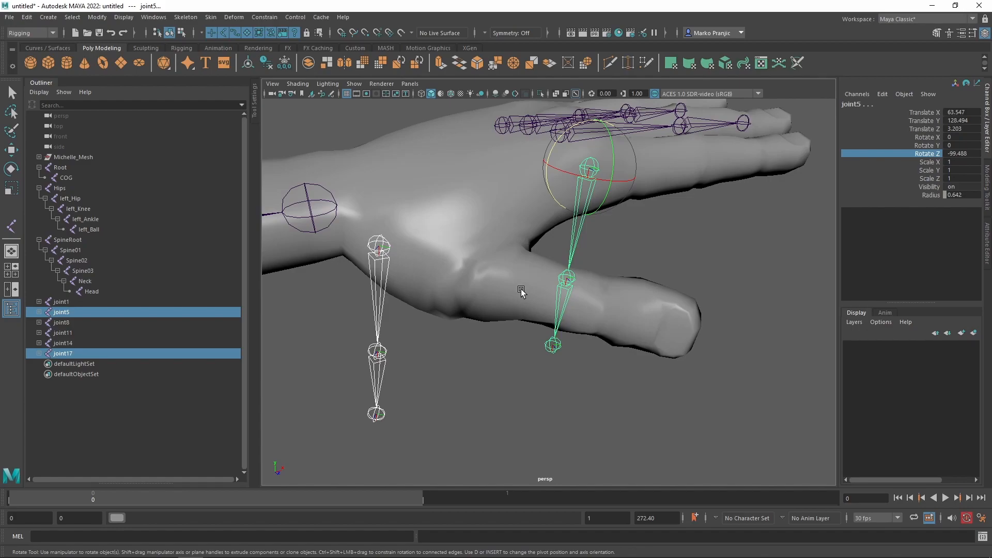
key("ctrl+z")
key("ctrl+z")
Select only the thumb's base joint and set its Joint Orient X to 90.
right_click_drag(511, 287, 496, 317, "alt")
middle_click_drag(496, 318, 550, 290, "alt")
left_click_drag(550, 290, 613, 302, "alt")
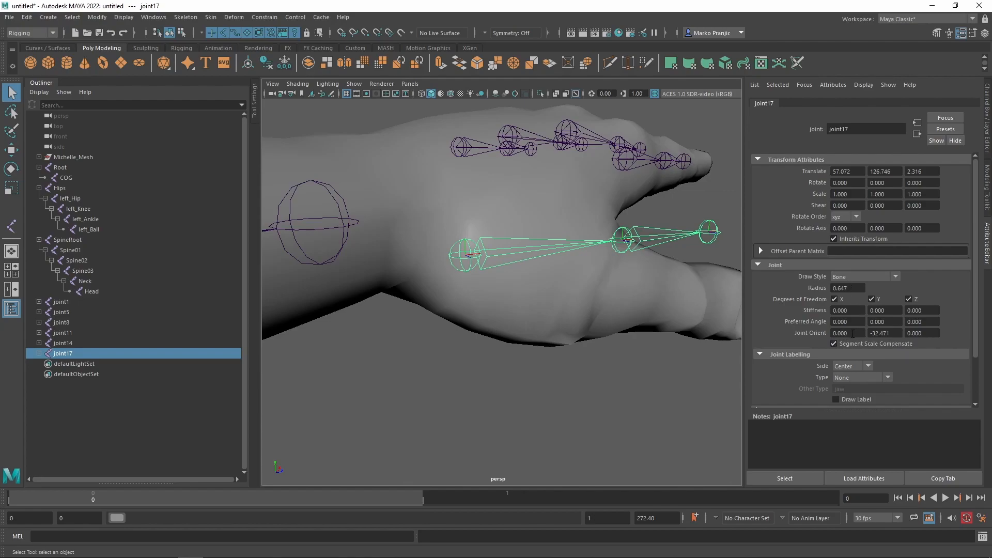
left_click(857, 333)
type("90")
key("Return")
left_click_drag(457, 264, 534, 256, "alt")
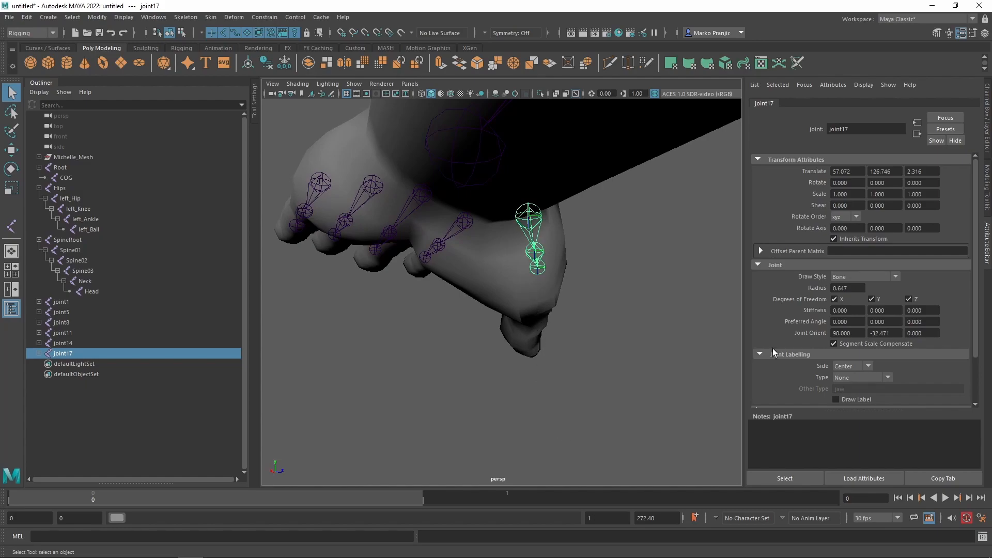
Fine-tune the thumb base joint's Joint Orient to X 85.48 and Y -30.911.
left_click_drag(846, 333, 802, 330, "ctrl")
left_click_drag(737, 329, 607, 332, "ctrl")
left_click_drag(611, 341, 581, 329, "alt")
right_click_drag(582, 324, 696, 380, "alt")
left_click_drag(890, 333, 812, 333, "ctrl")
left_click_drag(605, 267, 672, 349, "alt")
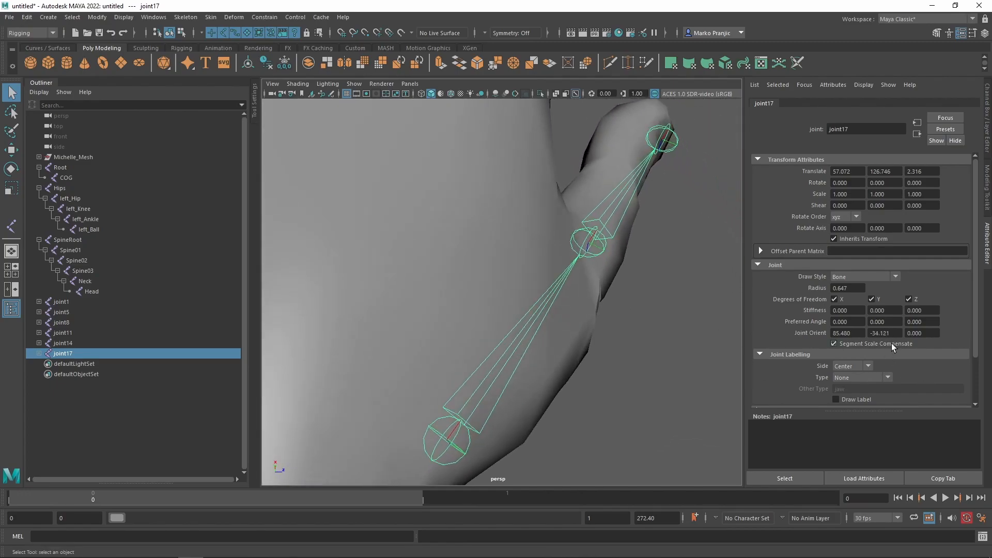
middle_click_drag(884, 334, 911, 341, "ctrl")
left_click_drag(911, 342, 931, 346, "ctrl")
left_click_drag(600, 330, 573, 292, "alt")
Try bending the thumb's middle joint in the top view with a Joint Orient Y of about 5.94.
key("space")
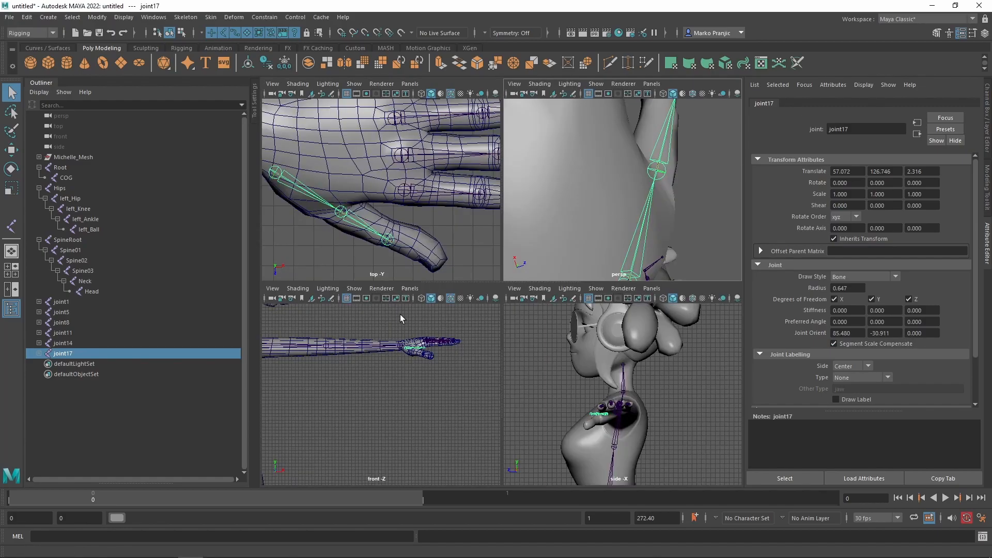
key("space")
key("f")
right_click_drag(650, 355, 585, 251, "alt")
middle_click_drag(589, 266, 597, 264, "alt")
right_click_drag(599, 267, 628, 299, "alt")
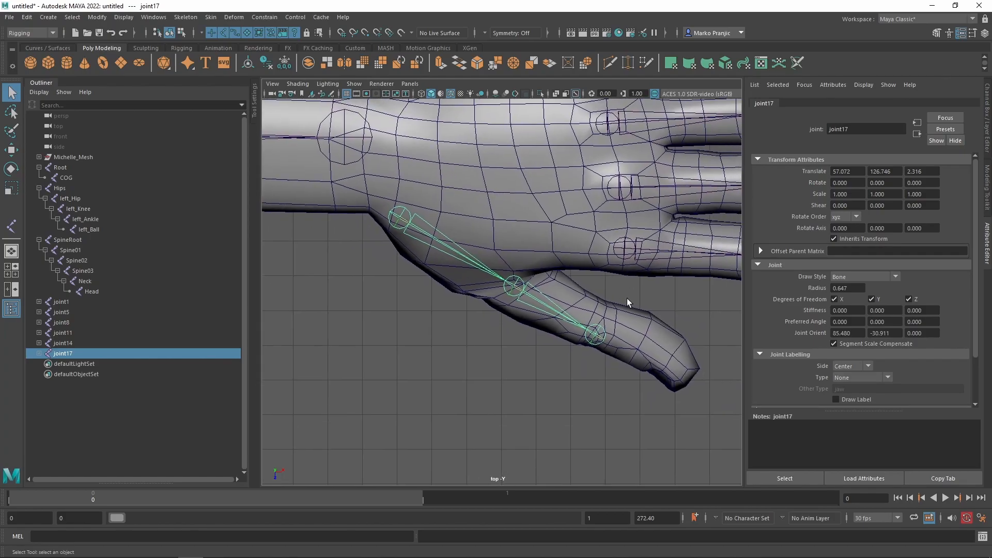
left_click(514, 284)
left_click_drag(883, 334, 991, 358, "ctrl")
left_click_drag(887, 333, 904, 343, "ctrl")
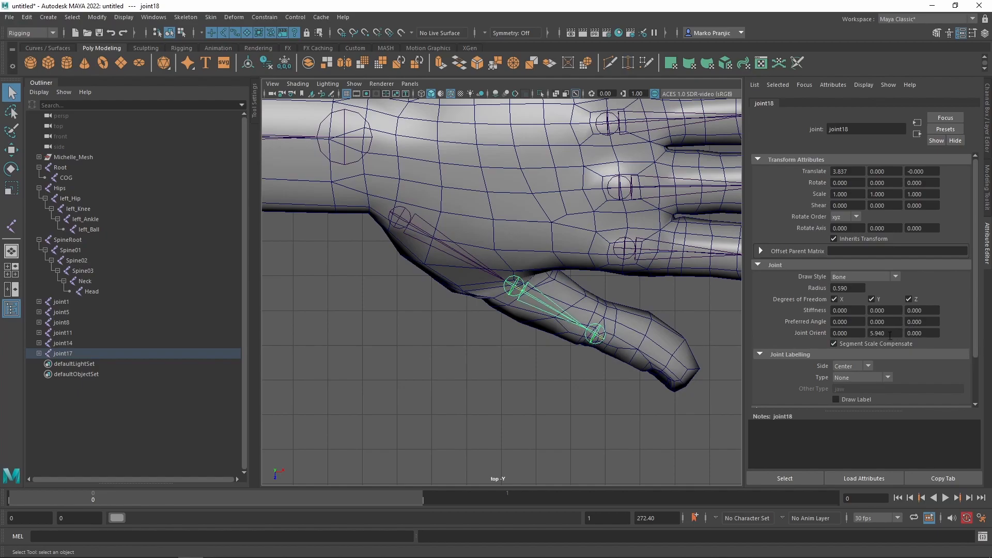
Check the thumb's middle joint in the perspective view and reset its Joint Orient Y to 0.
left_click_drag(596, 331, 610, 299, "alt")
key("space")
key("space")
left_click_drag(574, 213, 670, 176, "alt")
middle_click_drag(673, 216, 622, 216, "alt")
double_click(884, 333)
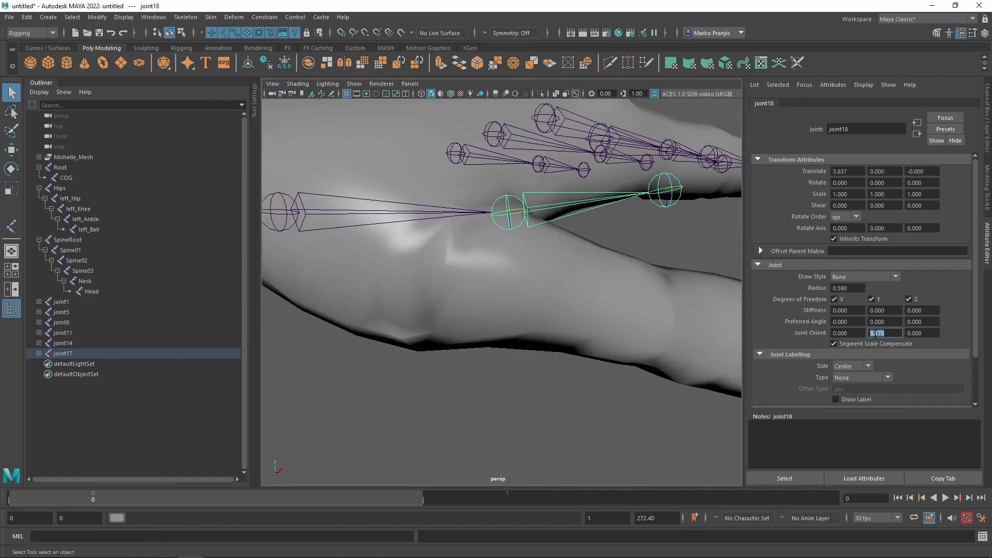
type("0")
key("Return")
Bend the thumb's middle joint toward the thumb tip by setting its Joint Orient Z to -5.12.
left_click_drag(932, 334, 908, 334, "ctrl")
left_click(560, 158)
key("space")
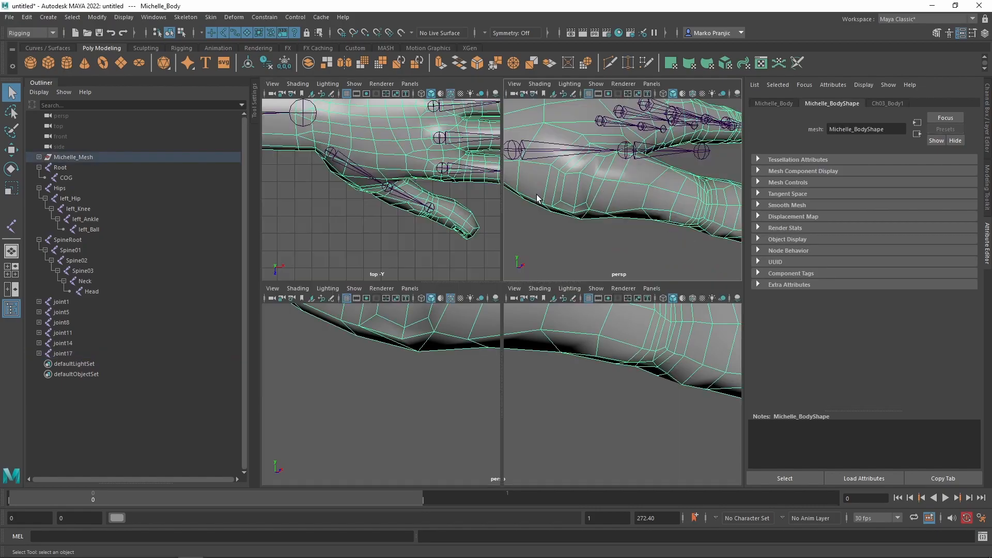
key("space")
left_click(515, 285)
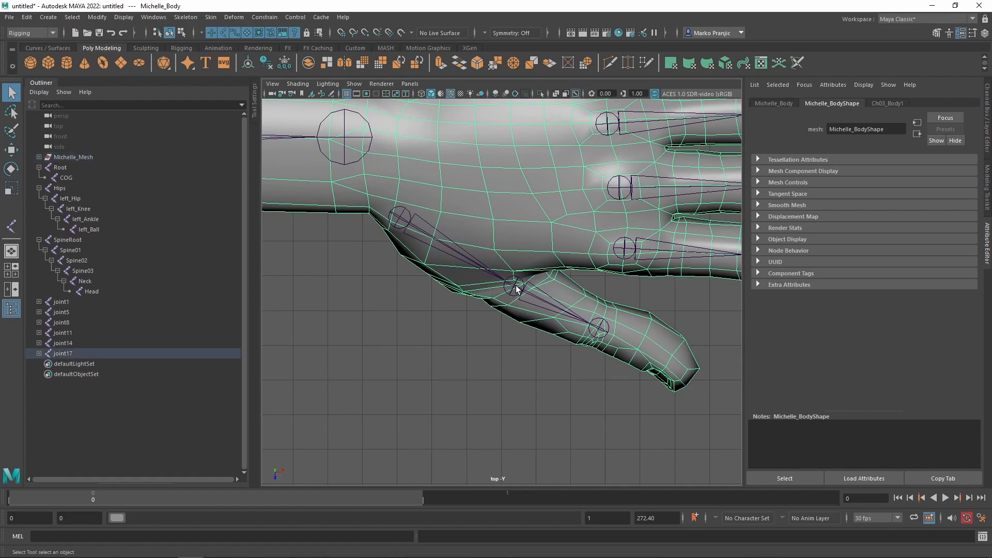
left_click_drag(936, 333, 880, 334, "ctrl")
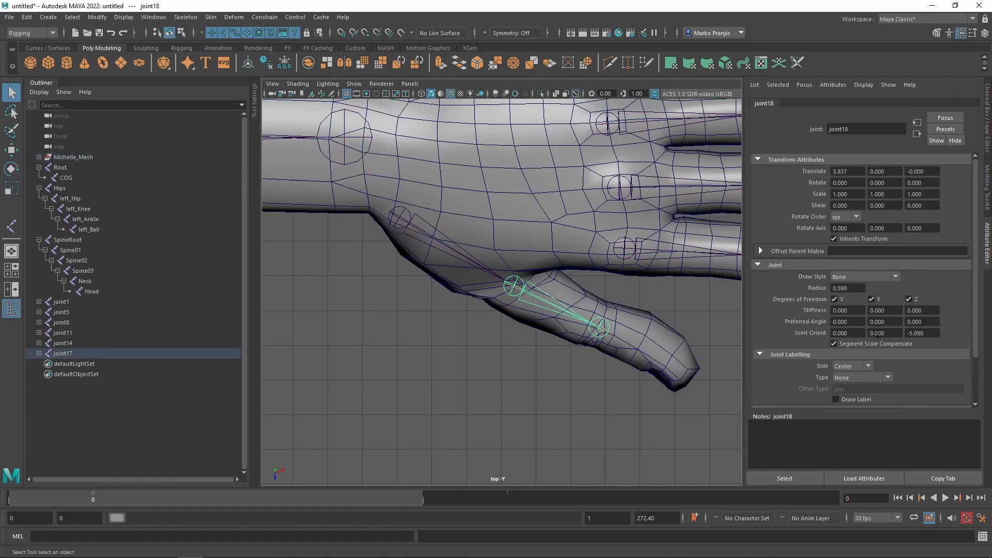
Tilt the thumb chain downward in the perspective view by setting its base joint's Joint Orient Z to -19.82.
key("space")
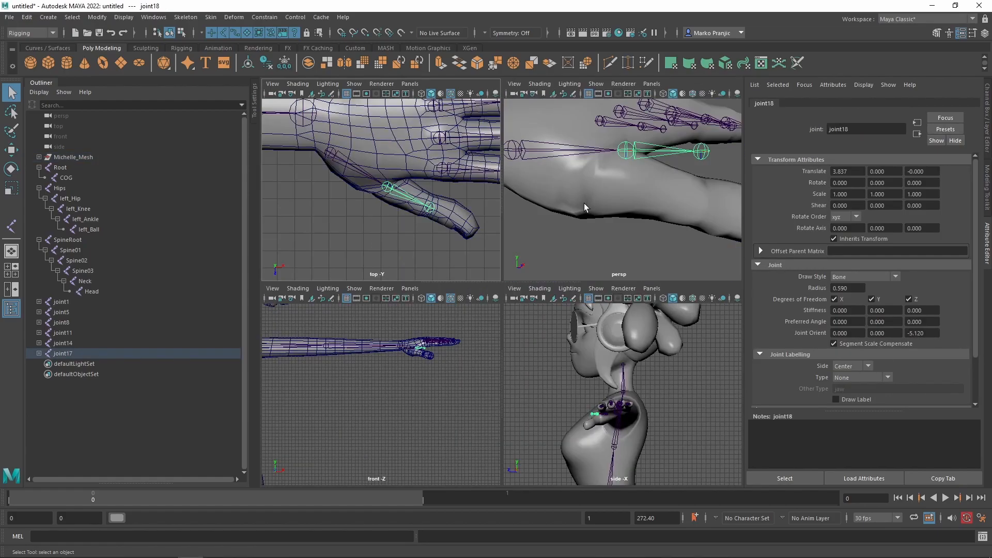
left_click(520, 149)
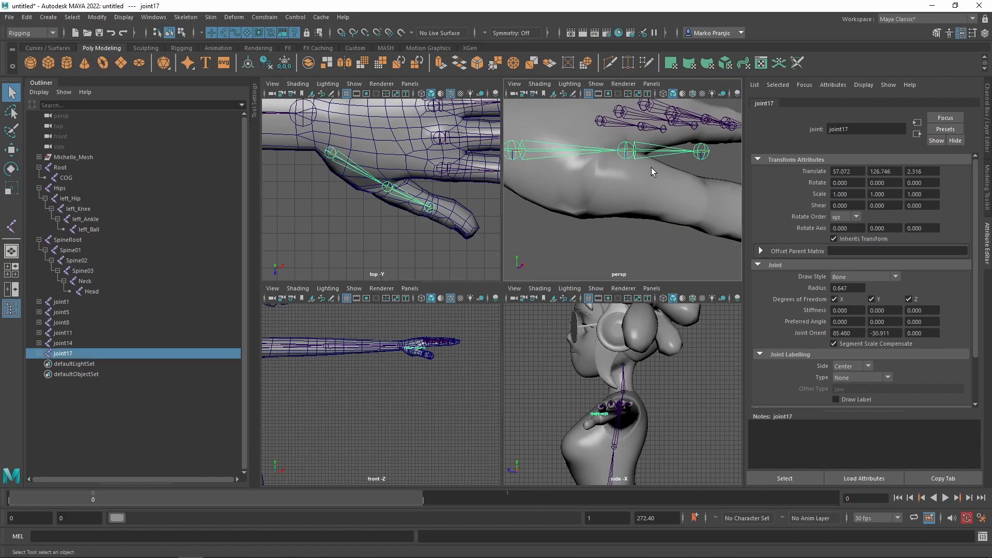
key("space")
left_click_drag(587, 233, 666, 219, "alt")
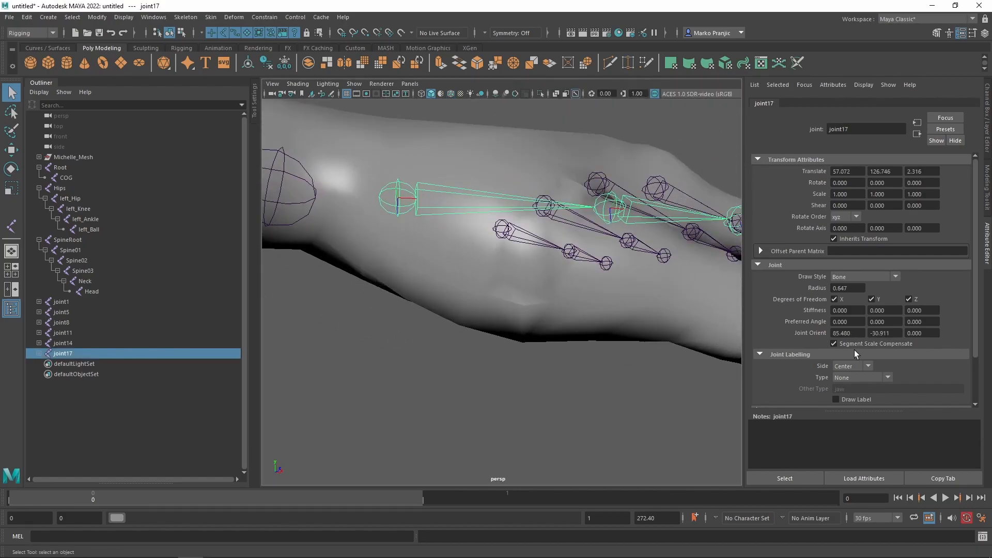
left_click_drag(916, 332, 50, 318, "ctrl")
left_click_drag(934, 336, 795, 330, "ctrl")
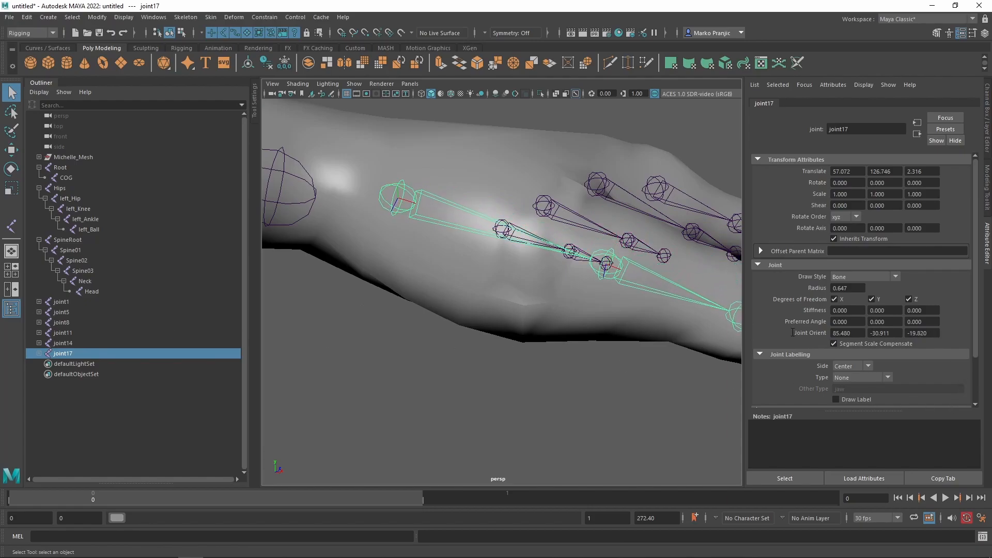
Fine-tune the thumb base joint's Joint Orient Z so the chain follows the thumb mesh.
middle_click_drag(630, 292, 521, 288, "alt")
mouse_move(521, 288)
left_mouse_down("alt")
mouse_move(548, 289)
mouse_move(501, 298)
mouse_move(514, 300)
left_mouse_up("alt")
left_click_drag(923, 336, 948, 336, "ctrl")
left_click_drag(620, 269, 629, 309, "alt")
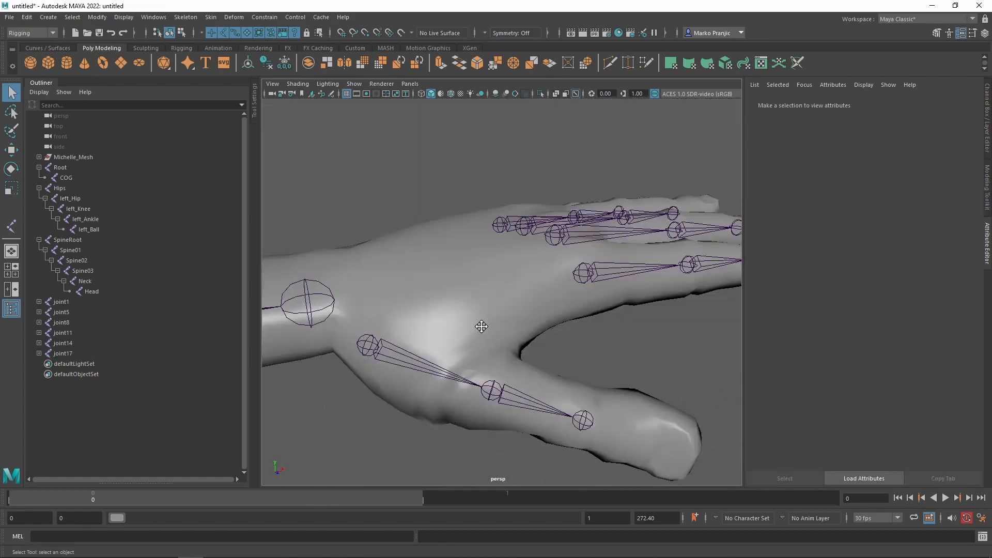
Select the thumb, index, middle, ring and pinky base joints and parent them to the wrist joint.
left_click_drag(482, 326, 604, 331, "alt")
left_click(433, 339)
left_click(657, 298, "shift")
left_click(636, 257, "shift")
left_click(607, 235, "shift")
left_click(591, 231, "shift")
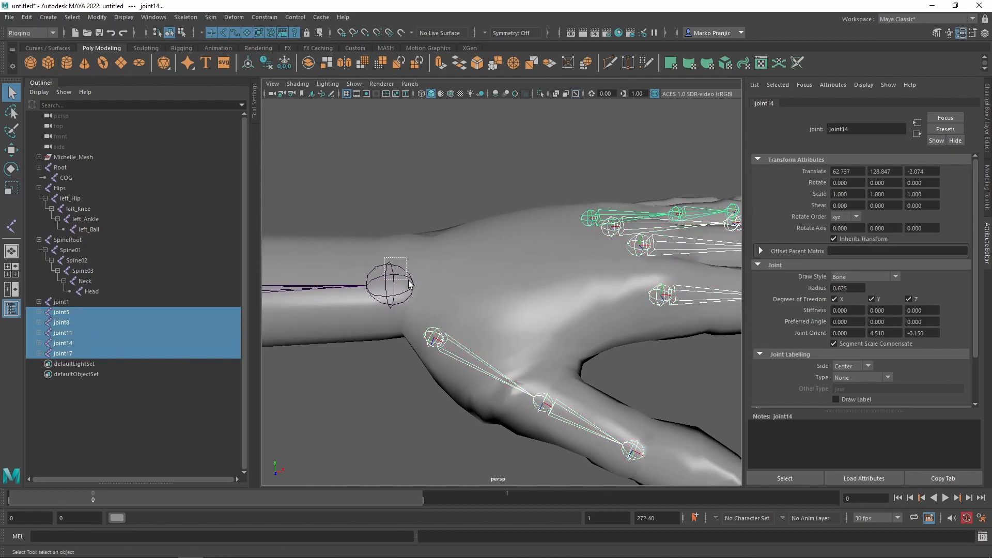
left_click(388, 271, "shift")
key("p")
key("ctrl+z")
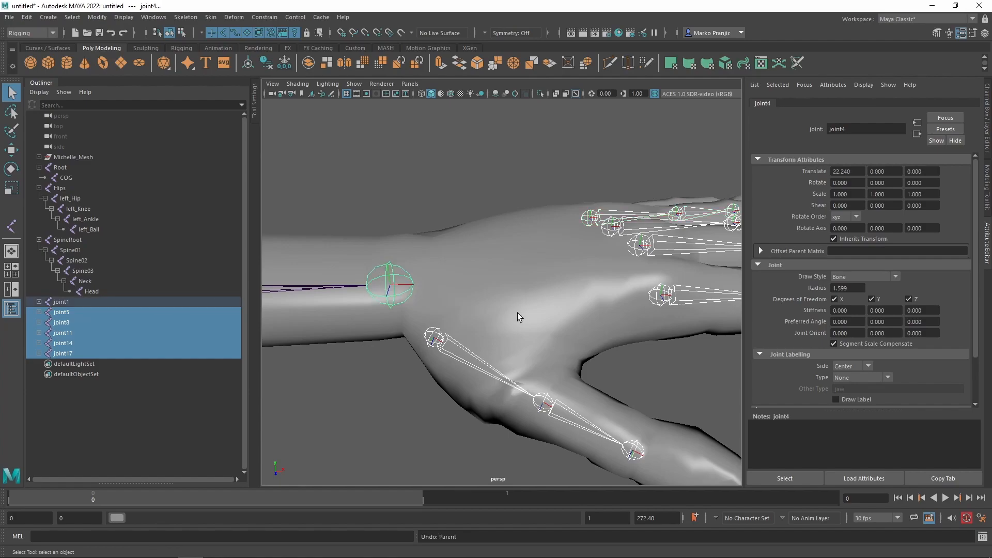
key("p")
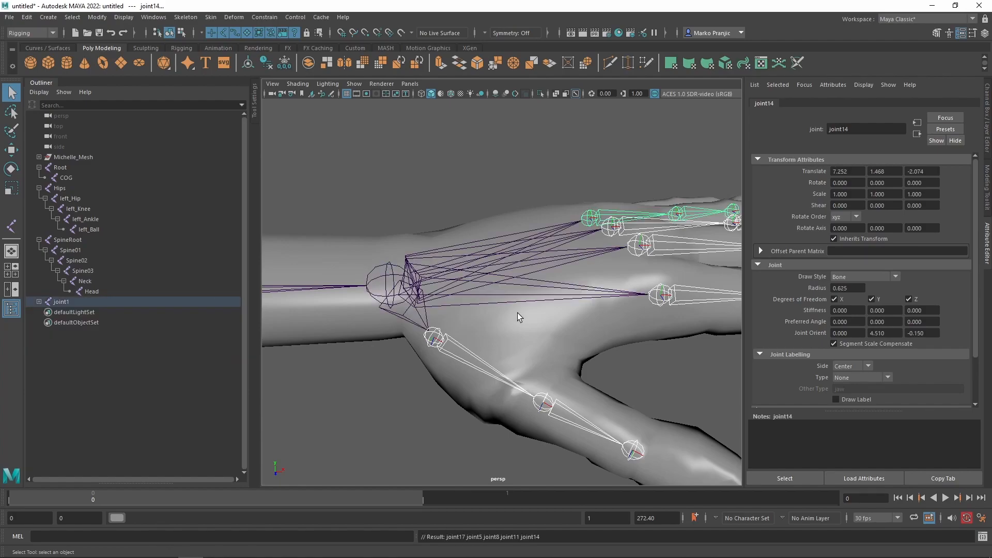
Expand the arm hierarchy and rename its joints left_Clavicle, left_Shoulder, left_Elbow and left_Hand, with the digits numbered left_Thumb01 through left_Pinky03.
left_click(39, 303)
left_click(44, 311, "shift")
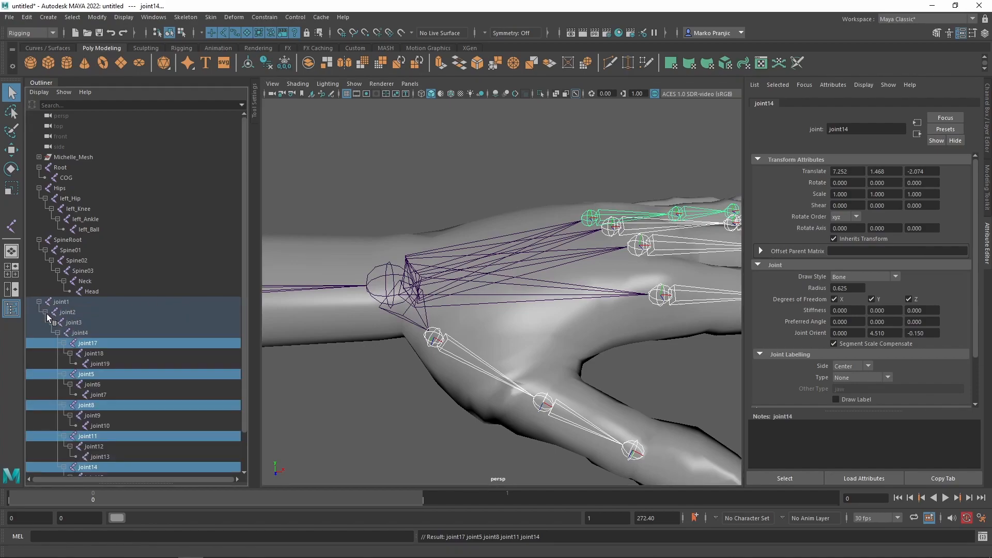
double_click(71, 303)
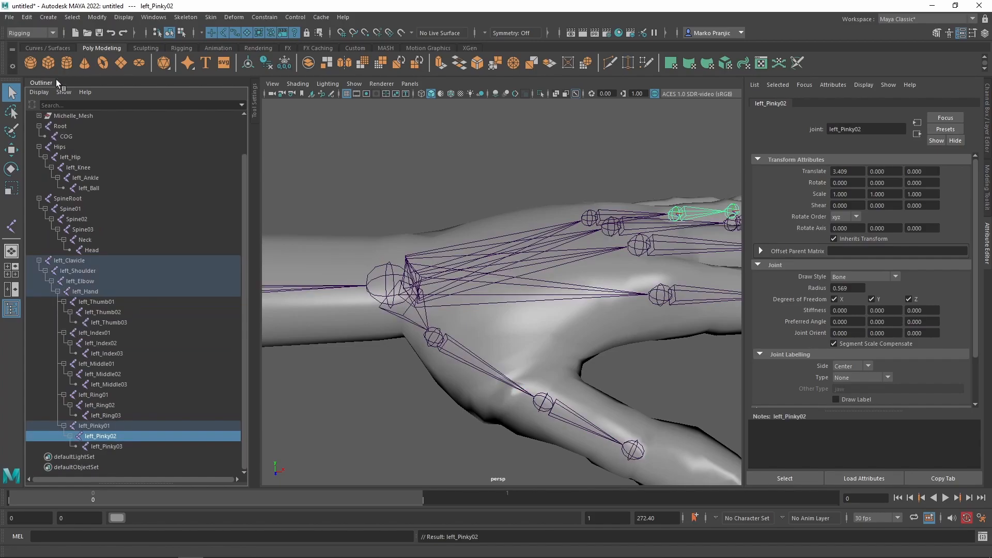
Parent the left_Clavicle chain under Spine03.
left_click(74, 260)
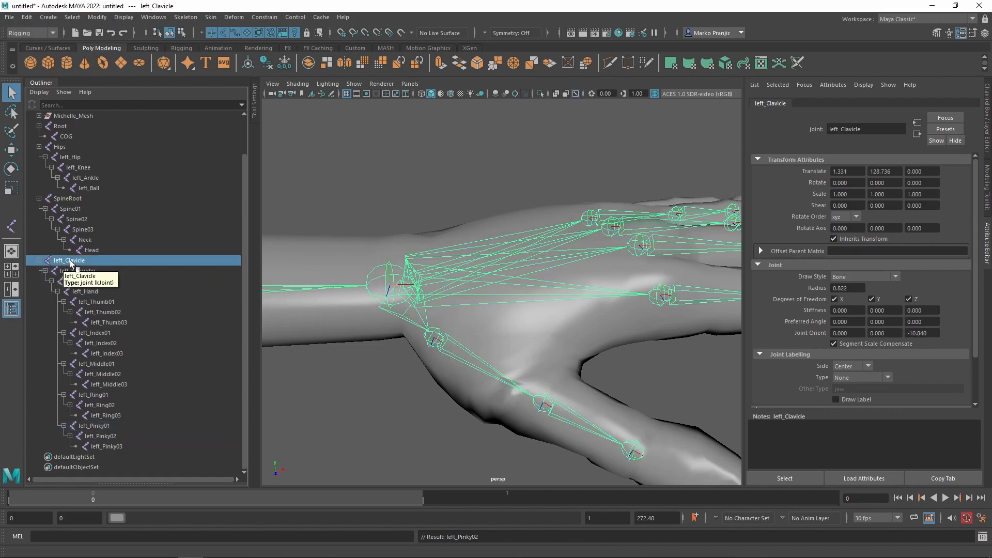
middle_click_drag(70, 261, 95, 227)
left_click(386, 203)
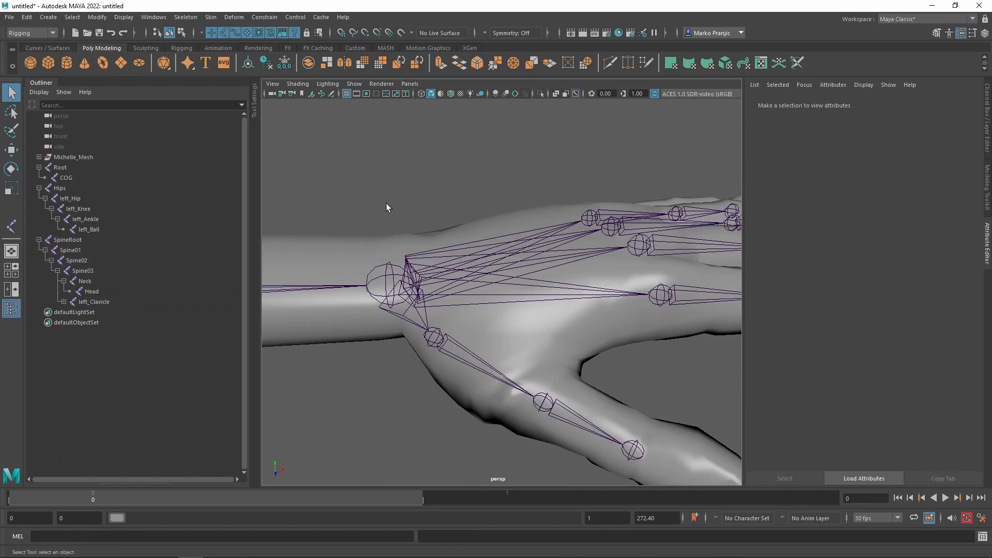
Parent the Hips and SpineRoot chains under COG and expand their full hierarchies.
left_click(60, 189)
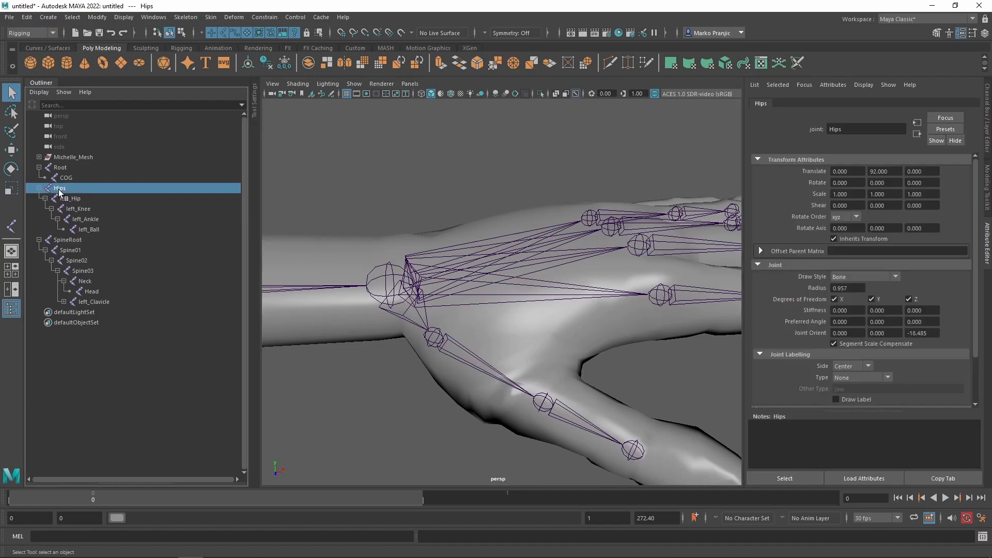
middle_click_drag(58, 189, 69, 178)
left_click(68, 189)
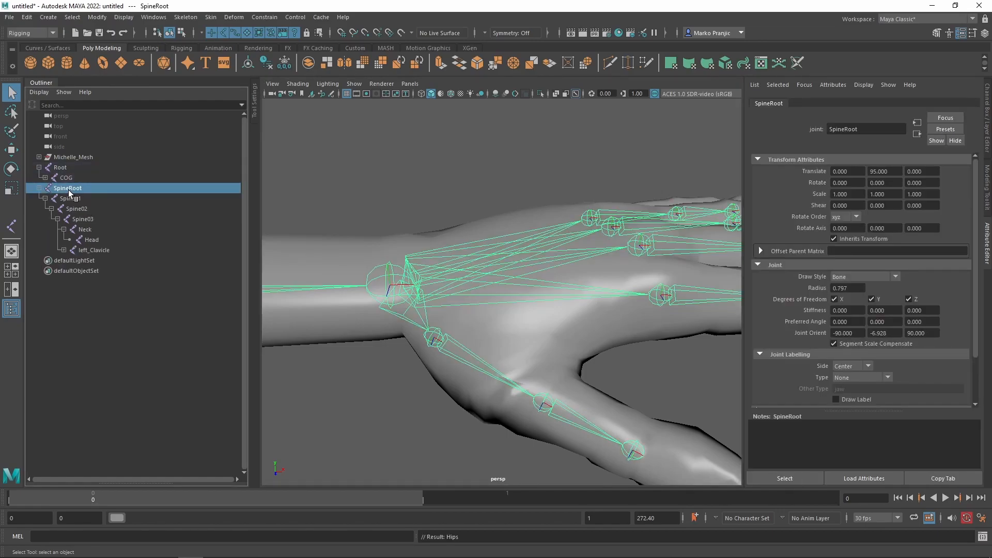
middle_click_drag(66, 188, 57, 181)
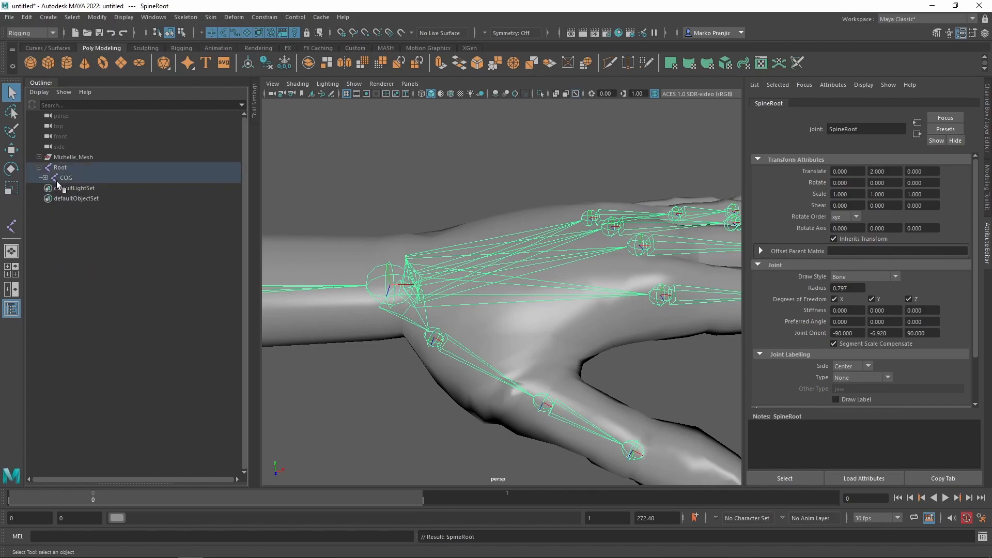
left_click(44, 179)
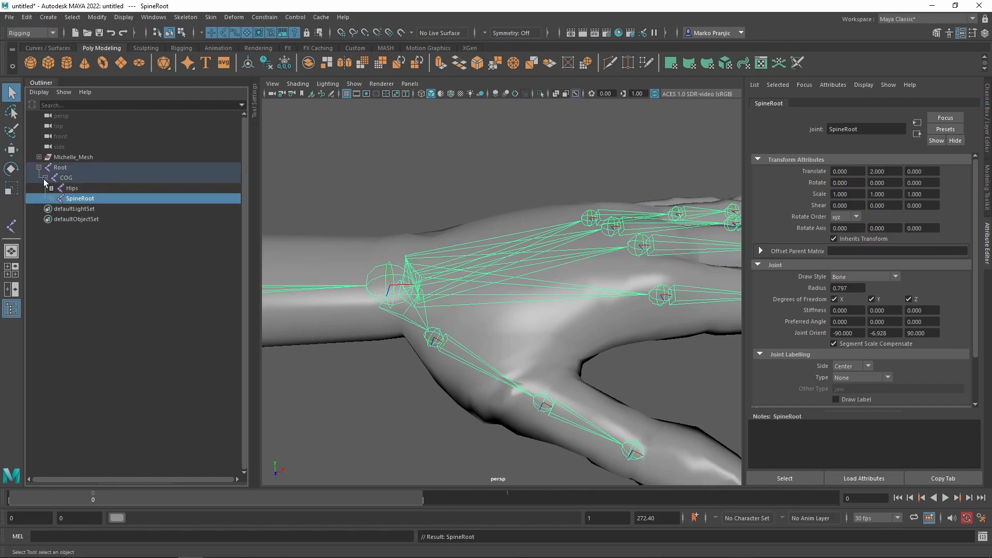
left_click(51, 199, "shift")
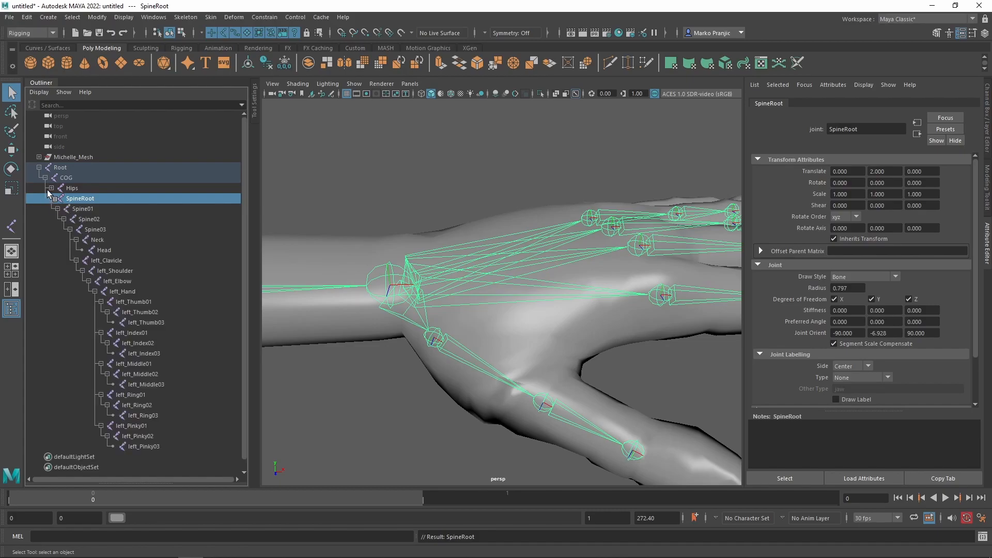
left_click(51, 188, "shift")
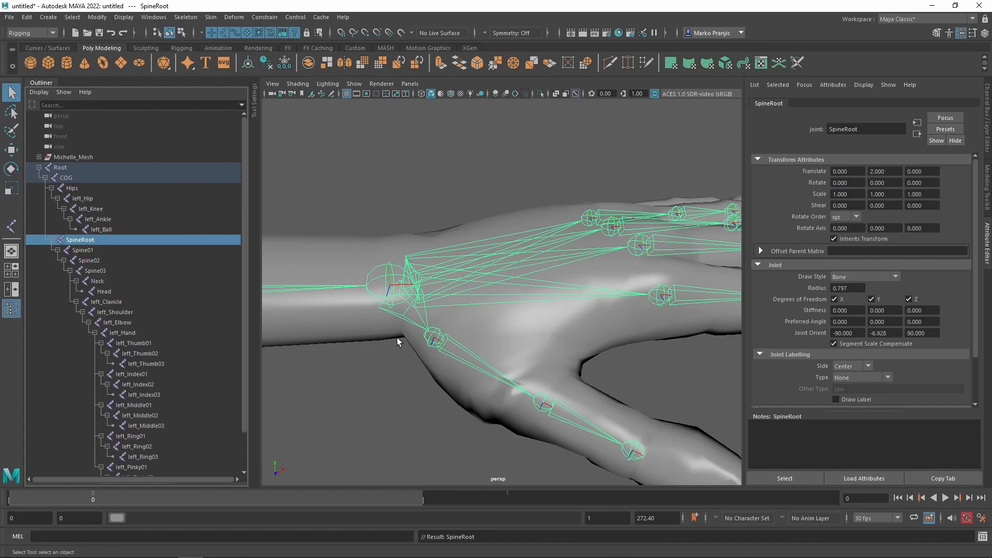
Select the left_Clavicle joint and shift it along the front-back axis to a local translation of about X 8.8, Y 2.3.
scroll(397, 337, "down", 5)
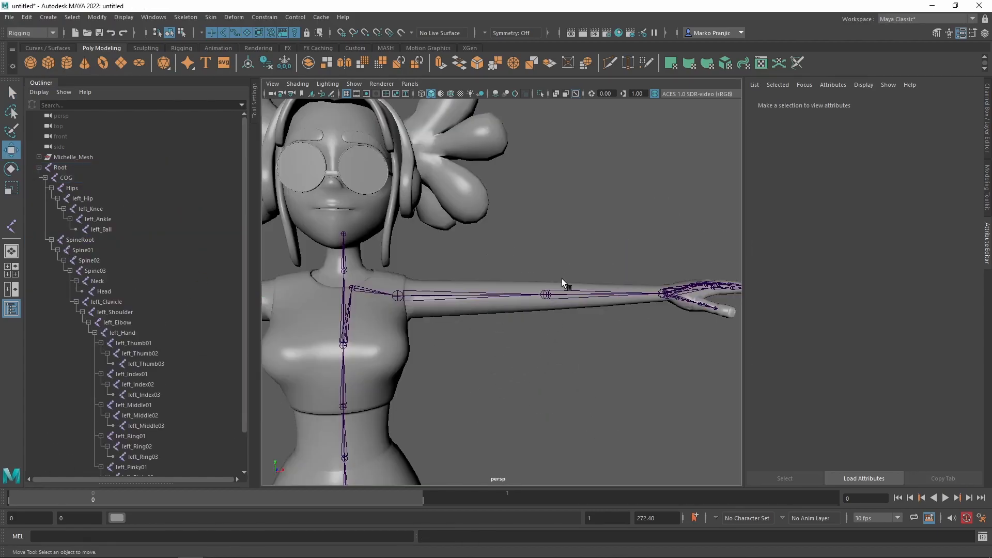
middle_click_drag(544, 354, 582, 335, "alt")
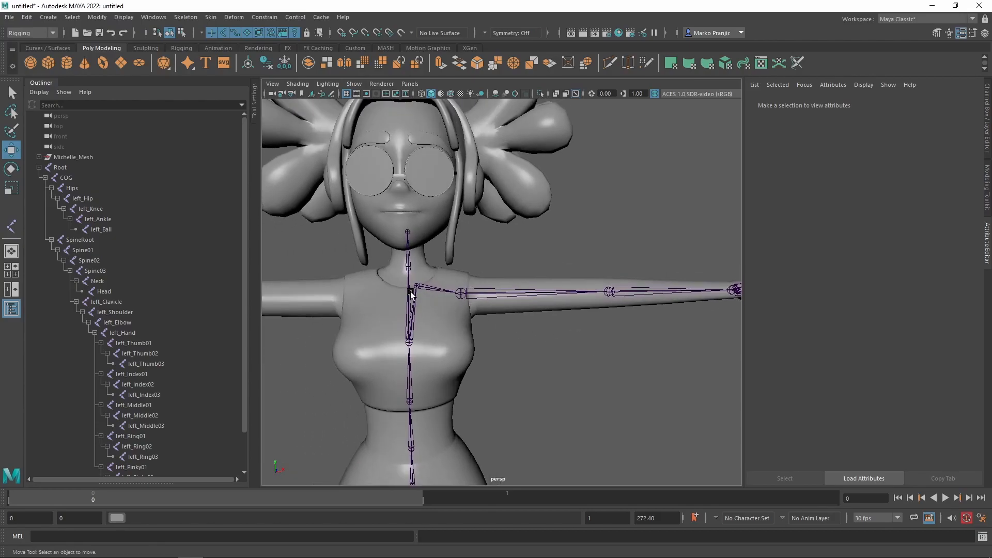
left_click(417, 289)
mouse_move(417, 289)
left_mouse_down("alt")
mouse_move(532, 284)
mouse_move(405, 282)
left_mouse_up("alt")
mouse_move(493, 272)
left_mouse_down("alt")
mouse_move(498, 255)
mouse_move(492, 264)
left_mouse_up("alt")
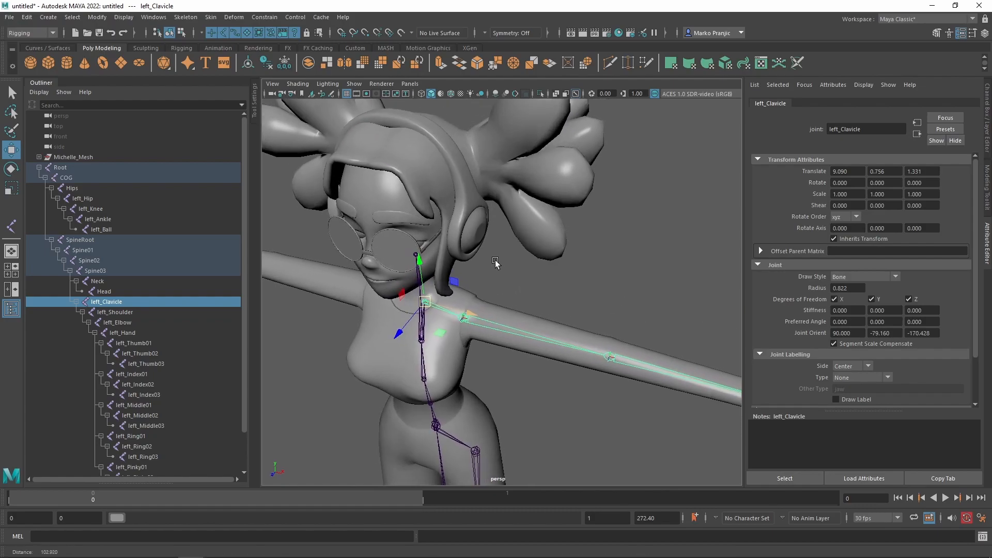
right_click_drag(491, 263, 510, 337, "alt")
left_click_drag(511, 338, 580, 323, "alt")
middle_click_drag(491, 319, 580, 314, "alt")
left_click_drag(581, 315, 508, 279, "alt")
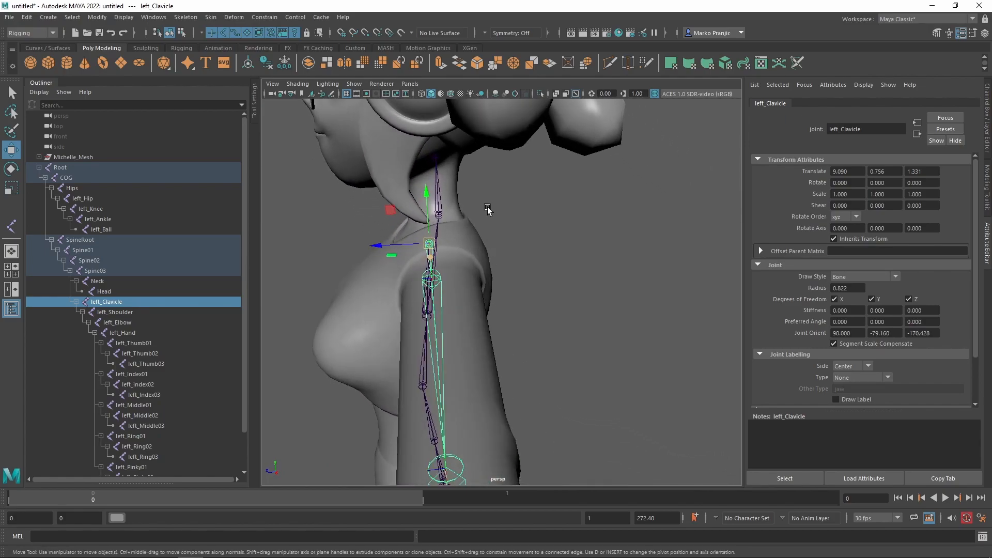
right_click_drag(508, 279, 508, 262, "alt")
left_click_drag(508, 262, 592, 308, "alt")
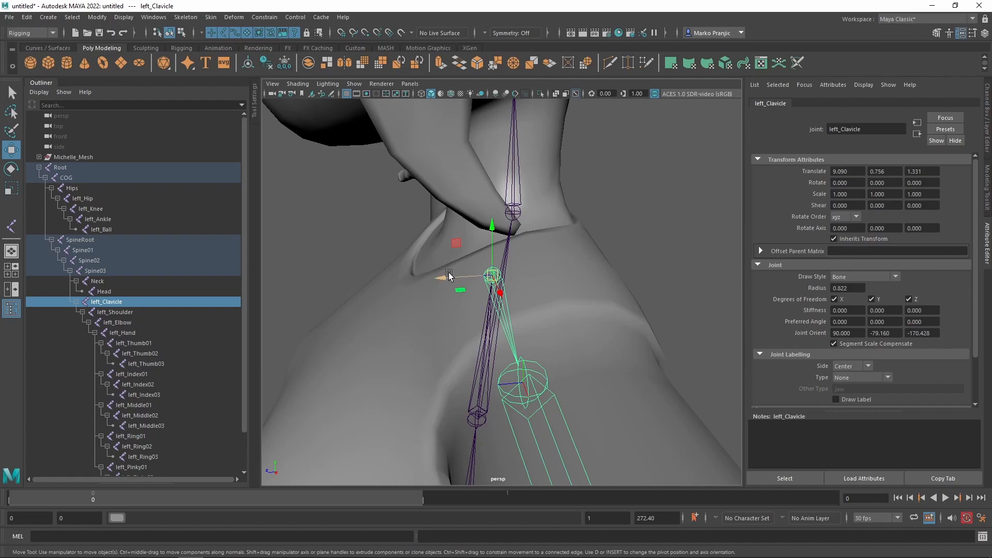
left_click_drag(455, 279, 450, 290, "alt")
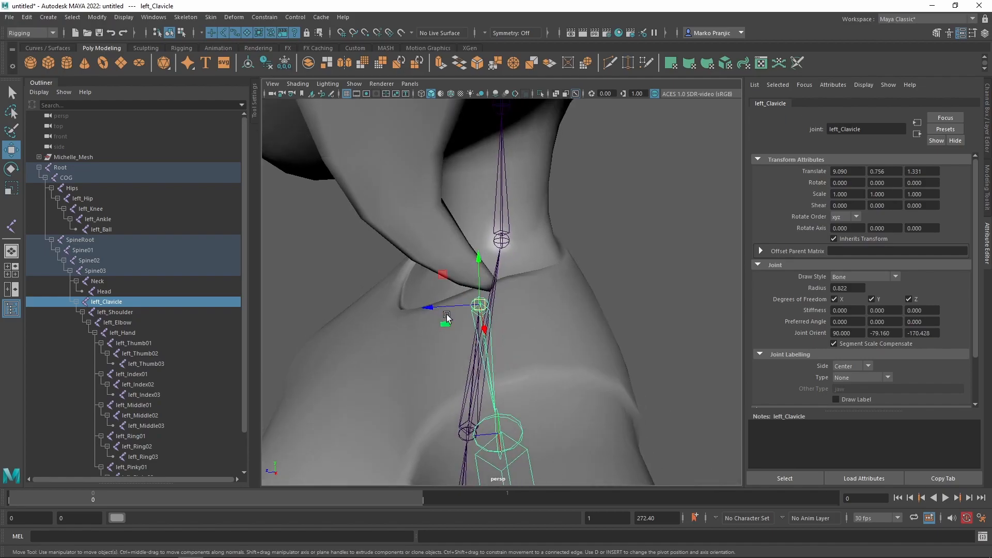
left_click_drag(431, 311, 460, 279)
key("f")
Examine the clavicle's placement around the shoulder, with joint X-ray display switched off and back on.
middle_click_drag(478, 274, 571, 286, "alt")
left_click_drag(572, 285, 592, 362, "alt")
right_click_drag(592, 361, 707, 433, "alt")
left_click_drag(707, 433, 403, 111, "alt")
left_click(576, 92)
left_click_drag(546, 202, 594, 205, "alt")
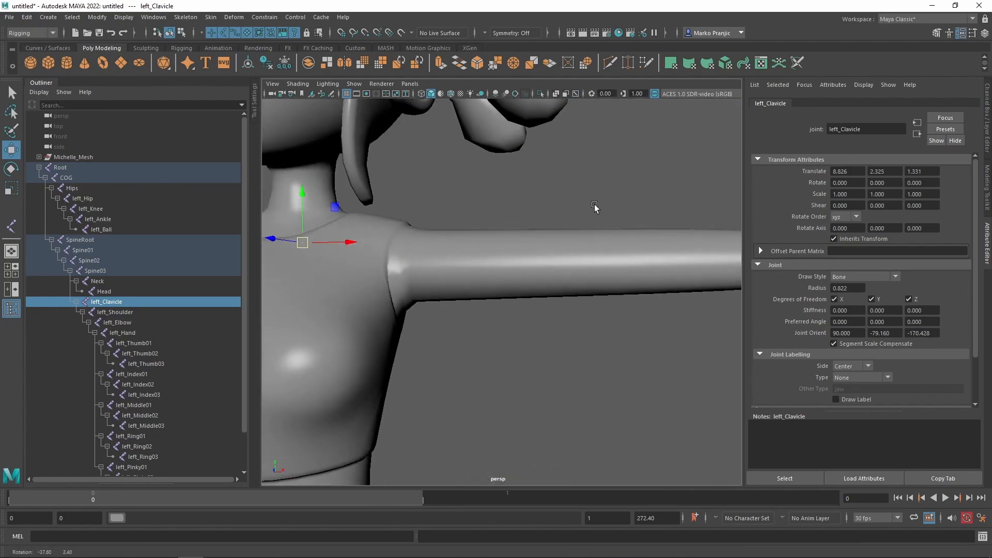
left_click(576, 94)
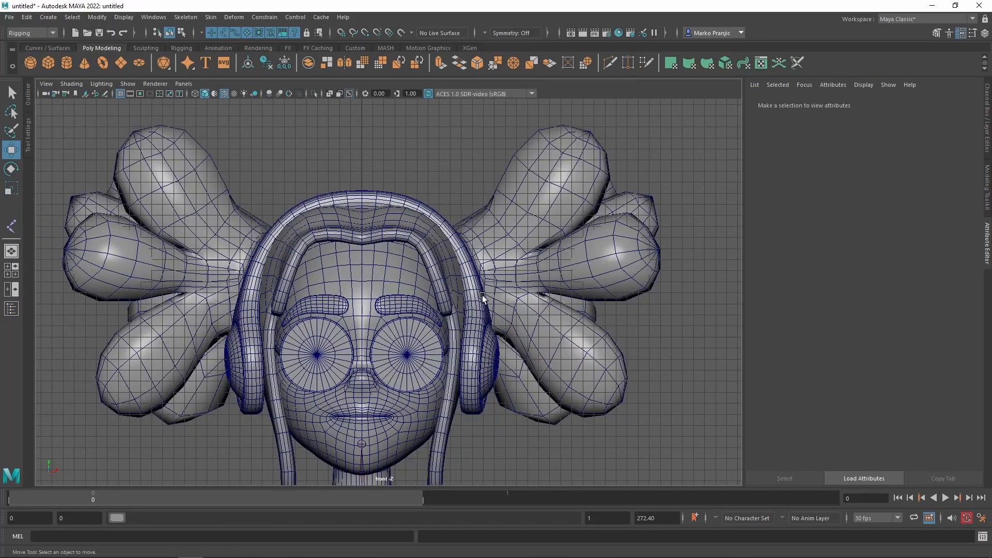
Place a single joint at the base of the left hair clump in the front view and name it left_HairClumpRoot.
left_click(11, 227)
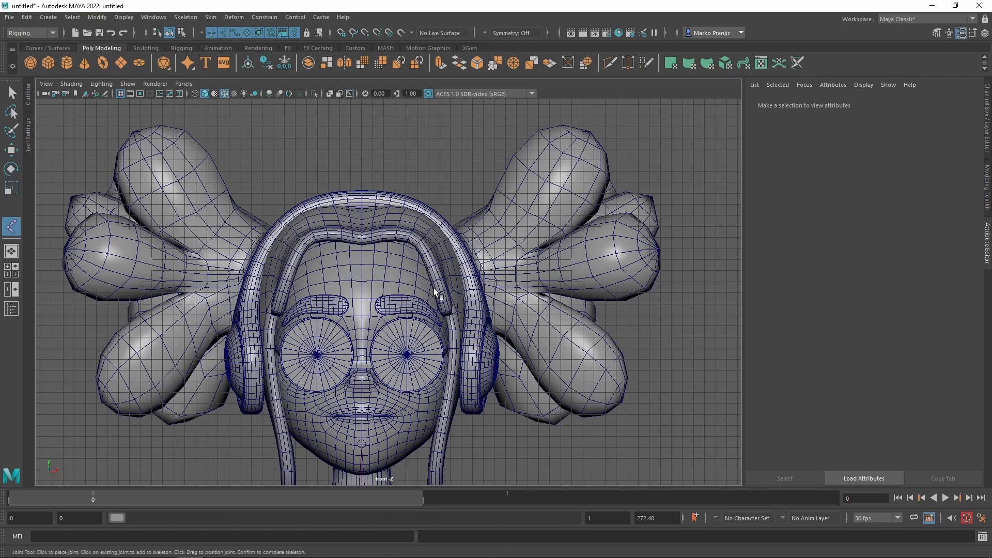
left_click(471, 279)
key("w")
left_click(866, 129)
key("ctrl+a")
type("lef")
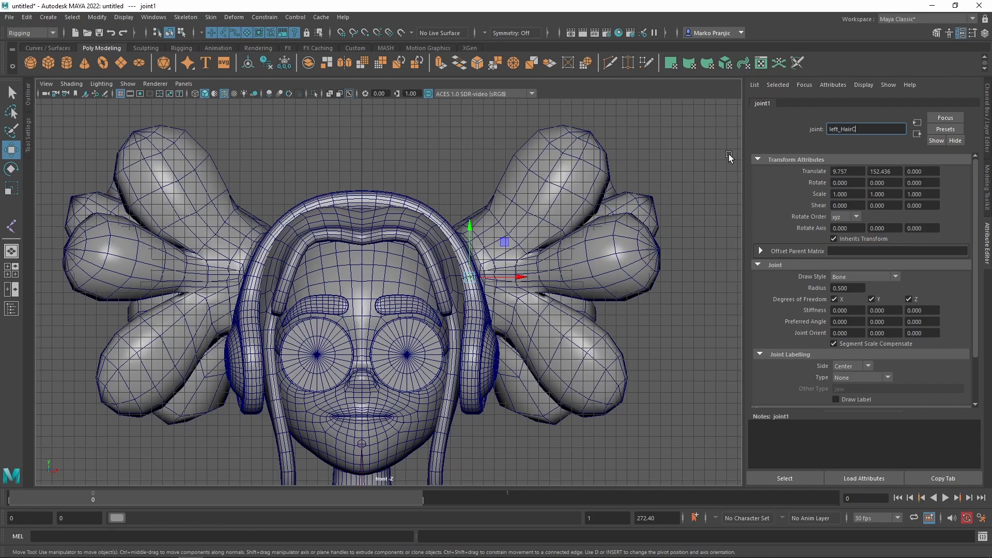
key("Return")
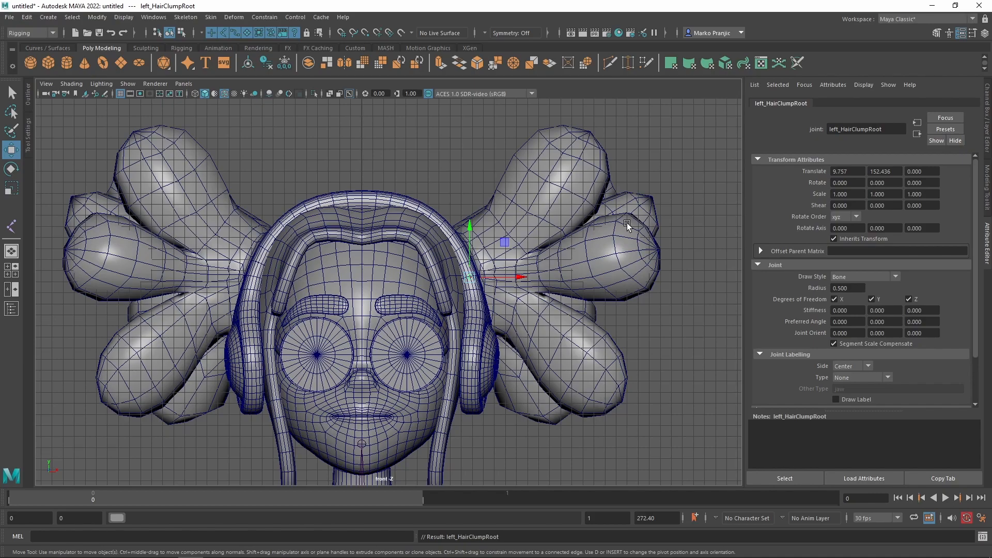
Move left_HairClumpRoot back into the base of the hair clump, to about X 8.3, Z -6.5.
key("space")
key("space")
key("f")
left_click_drag(597, 215, 543, 245, "alt")
right_click_drag(543, 245, 487, 158, "alt")
left_click_drag(575, 266, 377, 309, "alt")
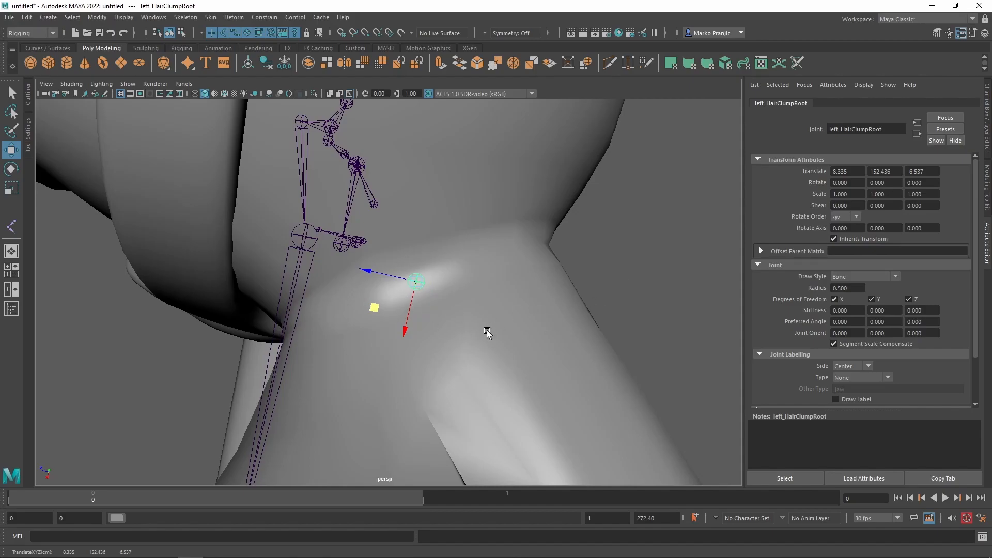
left_click_drag(420, 337, 457, 308, "alt")
Rotate left_HairClumpRoot to about 7.6, 24.9, 17.5 to follow the hair clump and nudge it to about X 8.8, Y 152.
key("e")
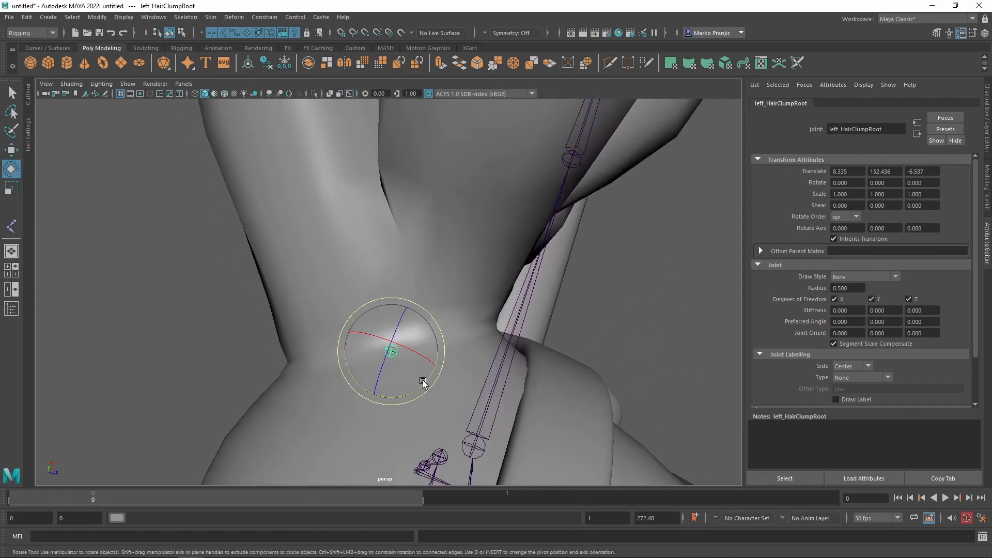
left_click_drag(421, 385, 332, 246)
key("w")
middle_click_drag(365, 285, 377, 297)
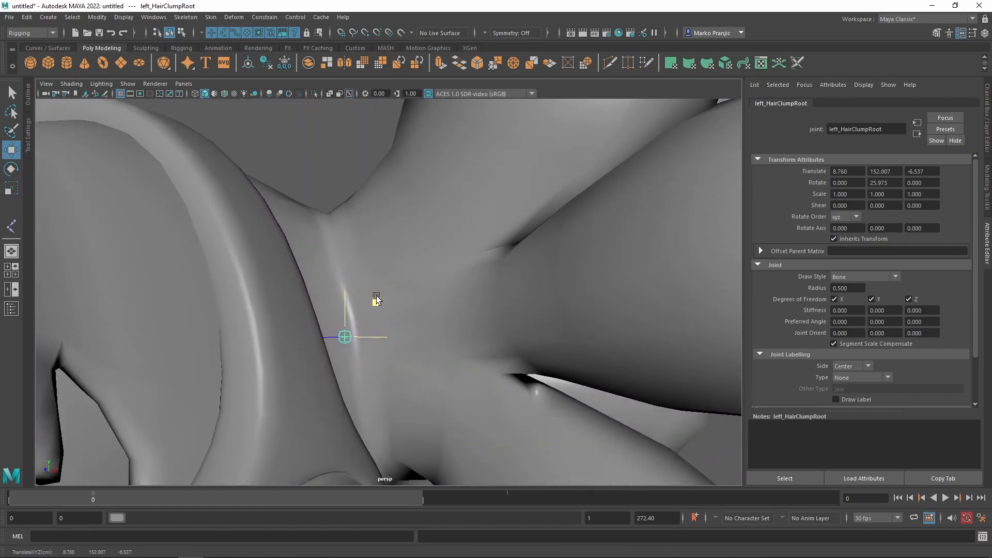
key("e")
left_click_drag(388, 317, 486, 364)
key("w")
key("e")
key("w")
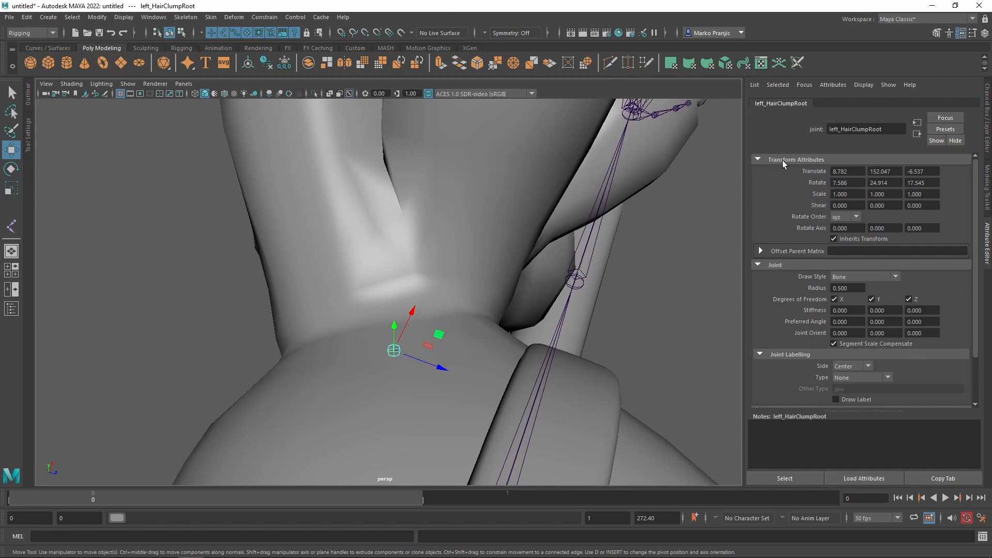
Copy left_HairClumpRoot's rotation values 7.586, 24.914 and 17.545 into its Joint Orient X, Y and Z.
double_click(851, 184)
key("ctrl+c")
left_click_drag(852, 333, 800, 340)
key("ctrl+v")
key("Return")
double_click(895, 185)
key("ctrl+c")
double_click(889, 333)
key("ctrl+v")
key("Return")
double_click(923, 182)
key("ctrl+c")
double_click(922, 333)
key("ctrl+v")
Reset left_HairClumpRoot's Rotate X, Y and Z to 0.
double_click(924, 184)
type("0")
key("Return")
double_click(887, 184)
type("0")
double_click(848, 184)
type("0")
key("Return")
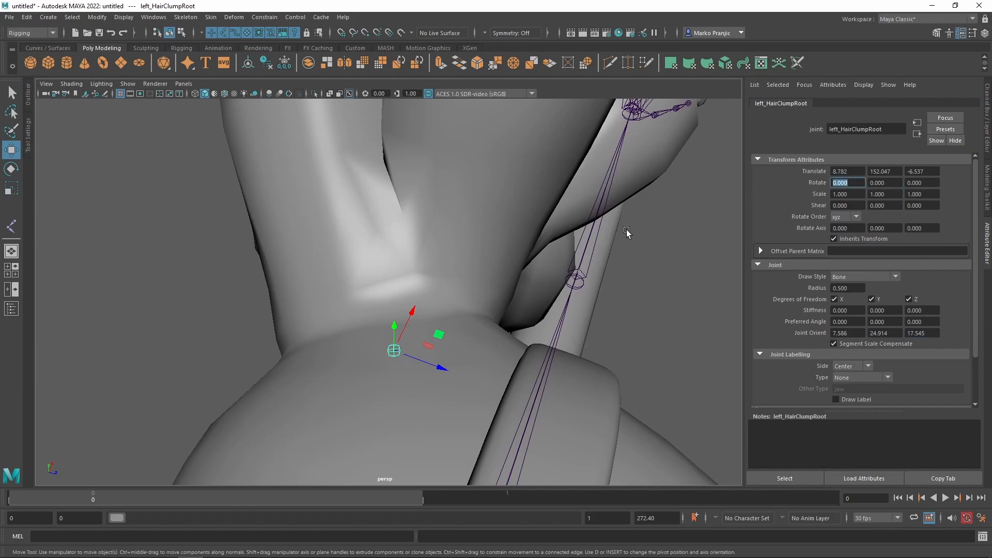
Draw a two-joint chain about 6.2 units long inside the front middle lobe of the left hair clump in the front view.
left_click(574, 286)
left_click_drag(573, 287, 360, 336, "alt")
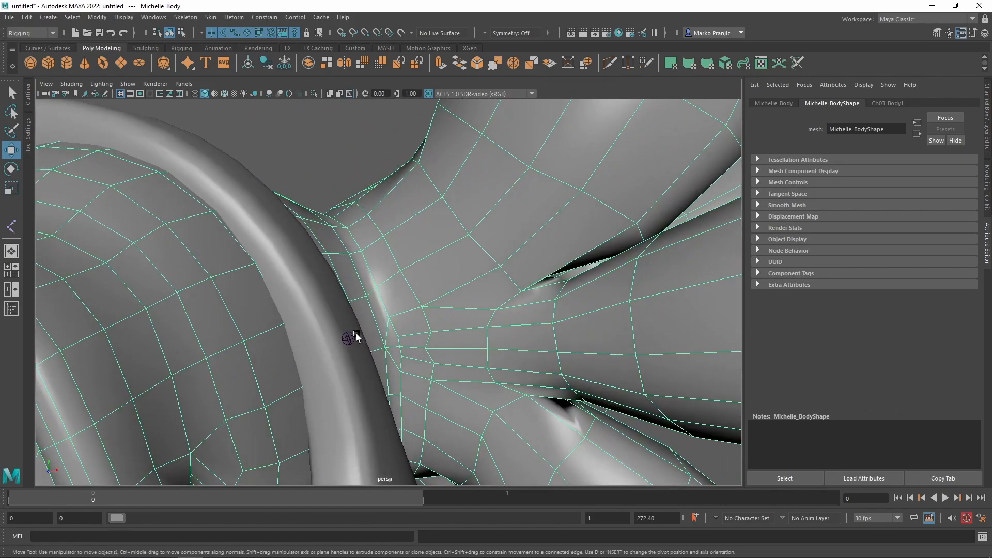
left_click(356, 335)
left_click(345, 335)
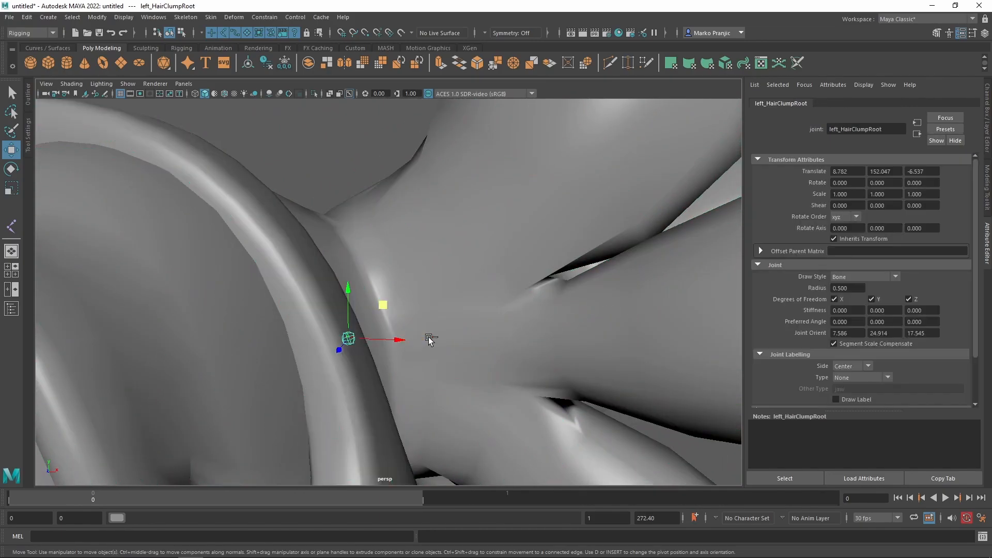
key("ctrl+a")
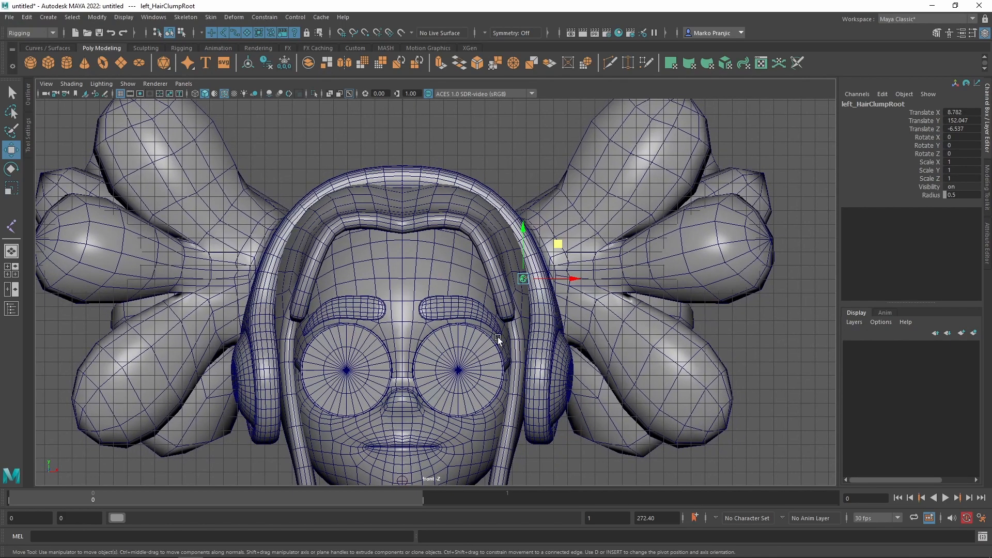
scroll(446, 339, "up", 2)
left_click(12, 226)
left_click_drag(518, 276, 510, 282)
left_click(593, 264)
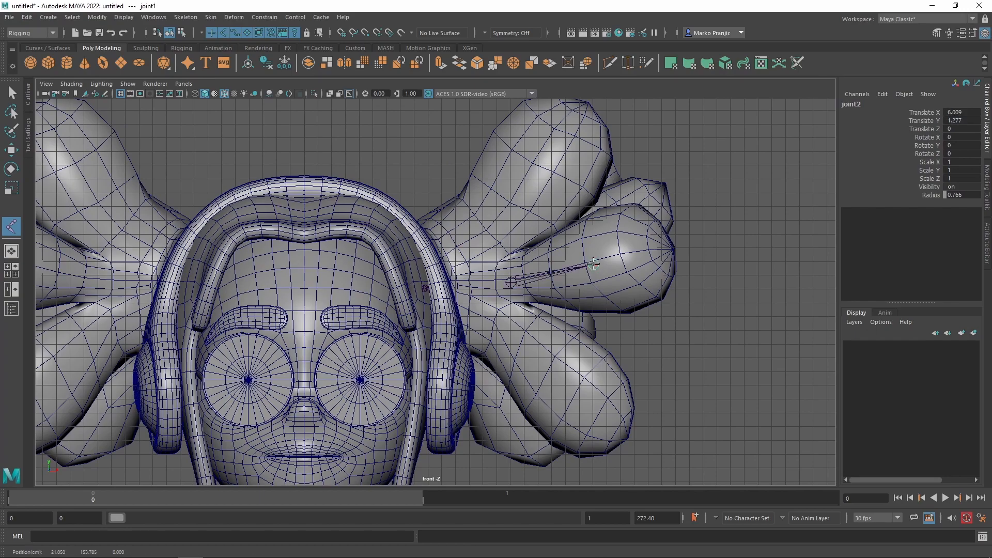
left_click_drag(593, 265, 594, 264)
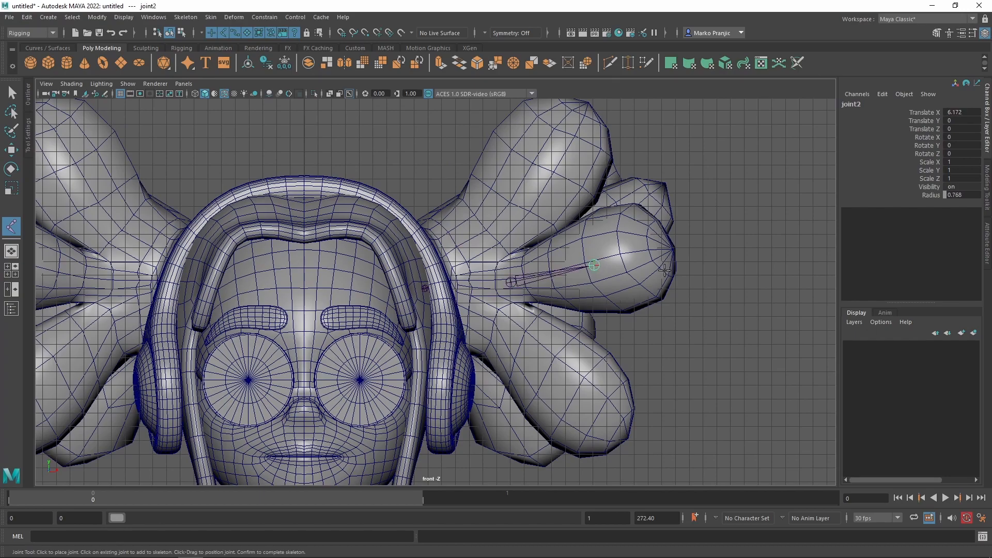
key("w")
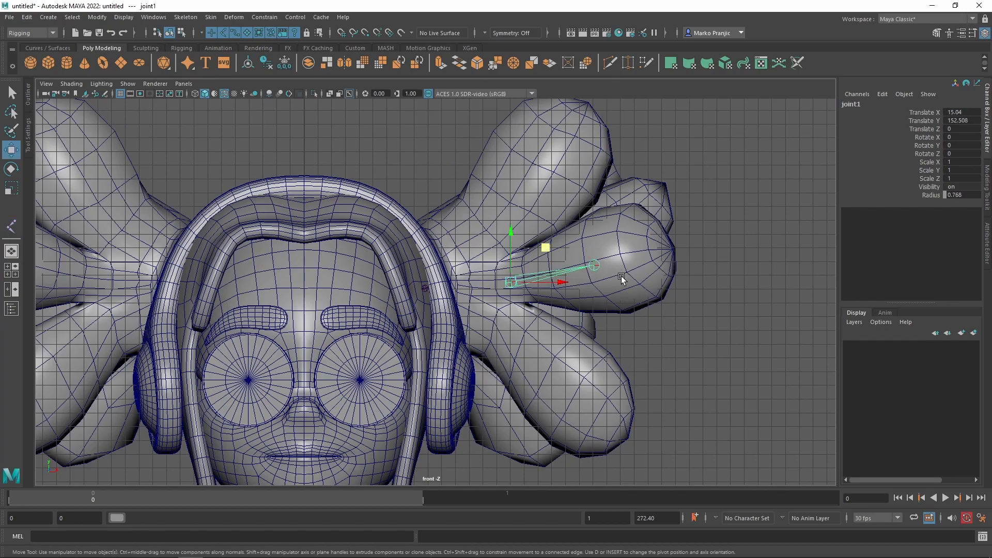
Move the new hair chain's base joint in depth to about Z -4 so that it sits inside the front middle lobe.
key("space")
key("space")
mouse_move(724, 233)
left_mouse_down("alt")
mouse_move(636, 295)
mouse_move(555, 309)
left_mouse_up("alt")
middle_click_drag(555, 308, 566, 268, "alt")
left_click_drag(566, 268, 527, 318, "alt")
left_click_drag(320, 315, 387, 312)
left_click_drag(367, 310, 434, 278, "alt")
key("f")
left_click_drag(250, 334, 264, 320)
left_click_drag(315, 297, 236, 240, "alt")
left_click_drag(385, 425, 368, 427)
Rotate the hair chain's base joint about -13 degrees on Y and transfer this to Joint Orient Y as -13, with Rotate Y at 0.
key("e")
left_click_drag(419, 406, 448, 358)
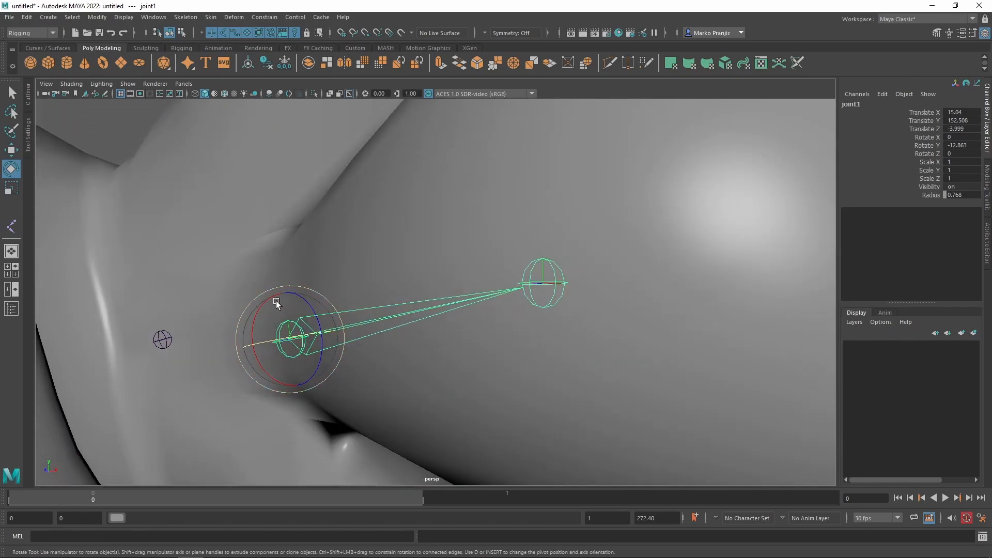
left_click_drag(274, 301, 288, 295, "alt")
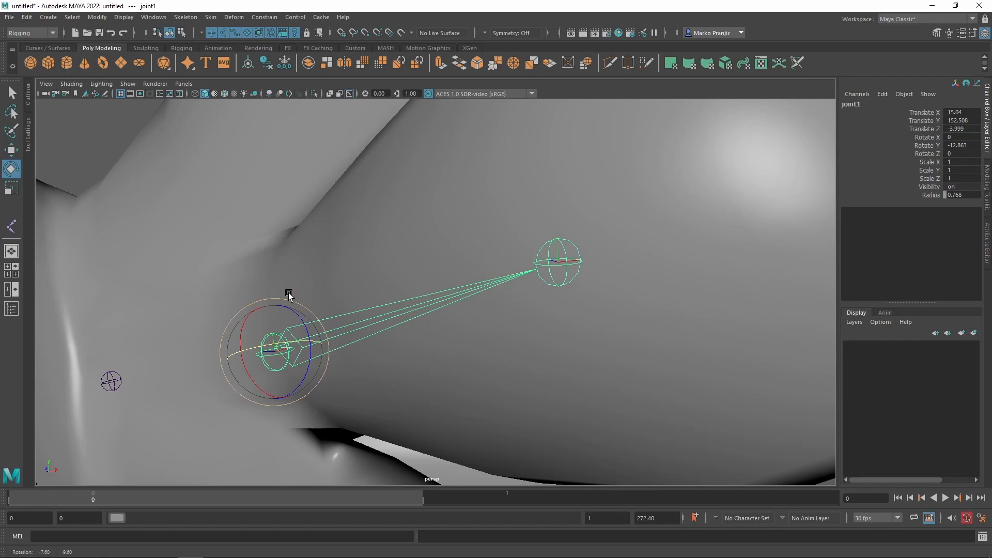
left_click_drag(969, 146, 966, 145, "ctrl")
double_click(973, 145)
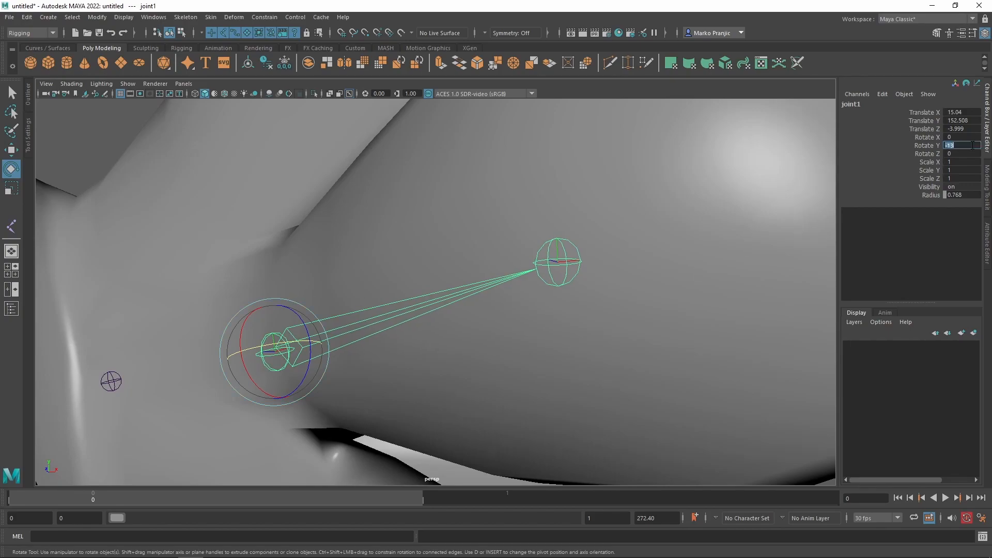
type("0")
key("Return")
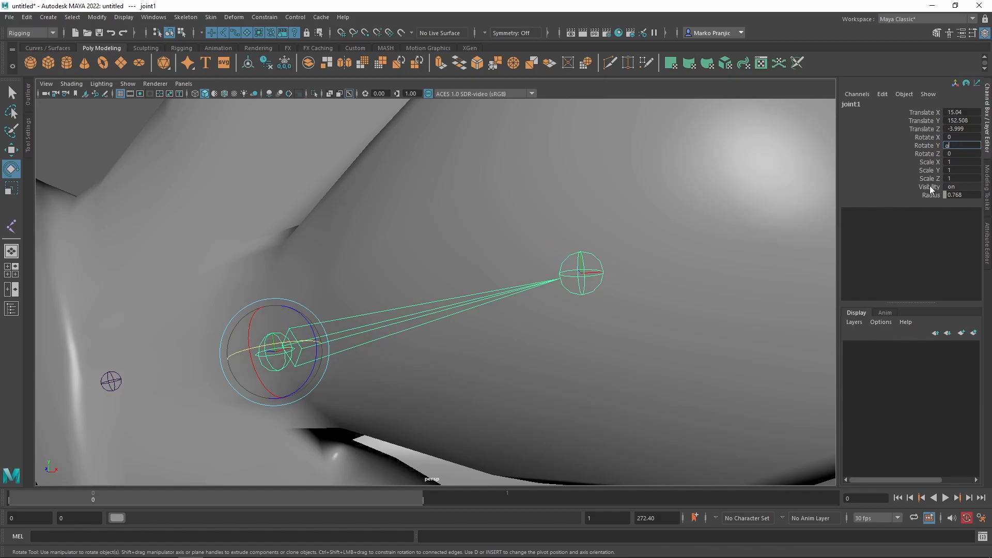
key("ctrl+a")
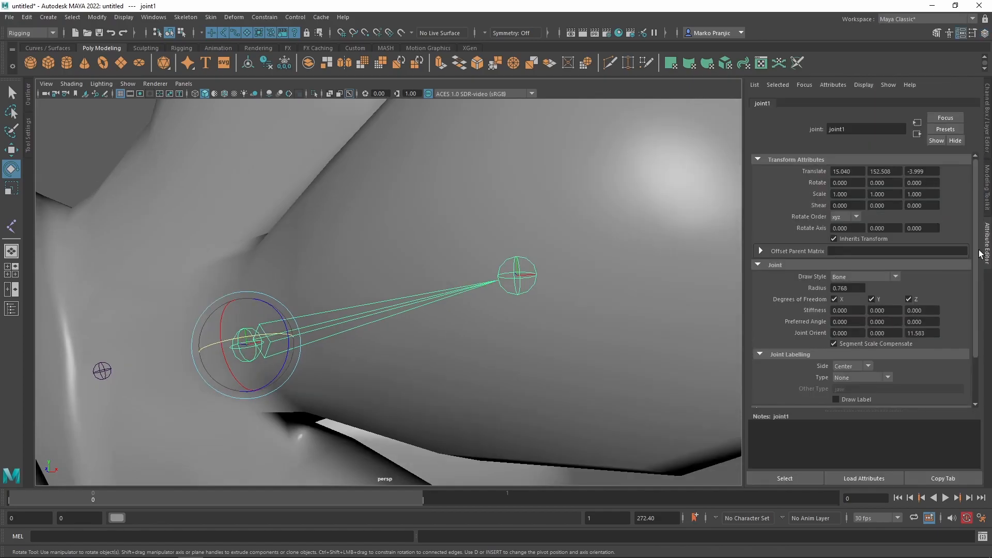
left_click(930, 332)
left_click(885, 334)
type("-13")
key("Return")
Select the hair chain's end joint and set its Joint Orient Z to 0.
left_click_drag(543, 219, 609, 257, "alt")
key("q")
key("Down")
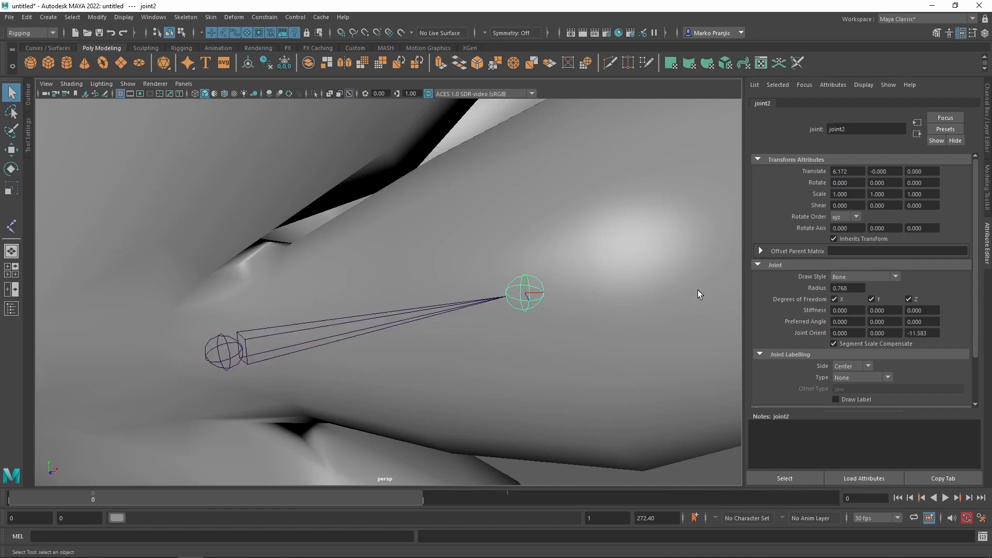
double_click(930, 333)
type("0")
key("Return")
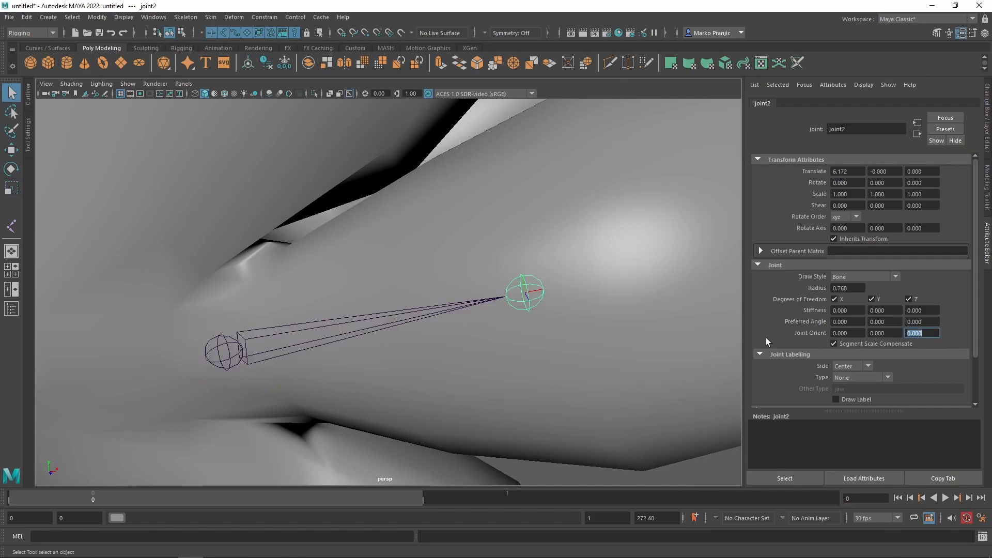
Rename the hair chain's base joint left_HairClump_FM01.
left_click(216, 351)
left_click_drag(304, 397, 418, 248, "alt")
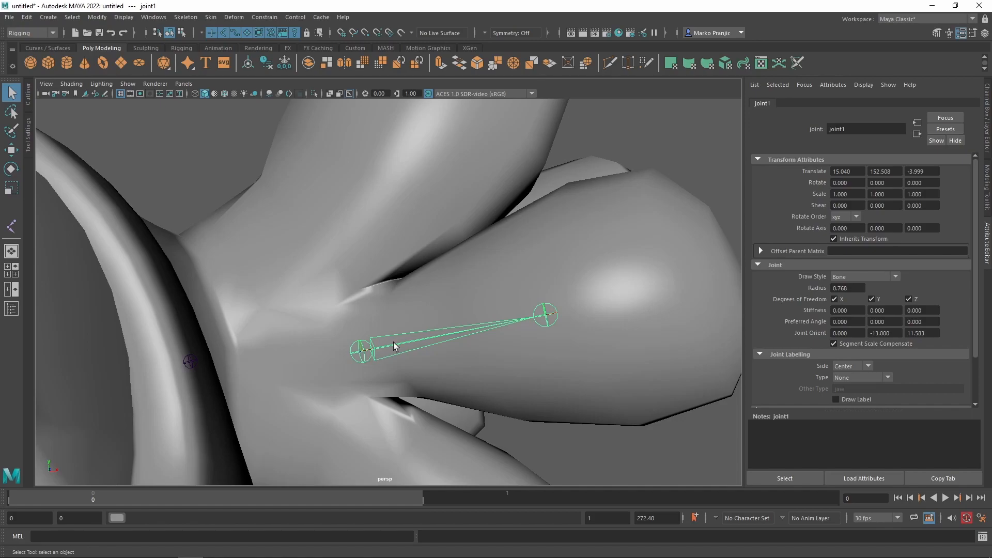
left_click(853, 129)
key("ctrl+a")
type("left_HairClump")
left_click_drag(656, 128, 454, 361, "alt")
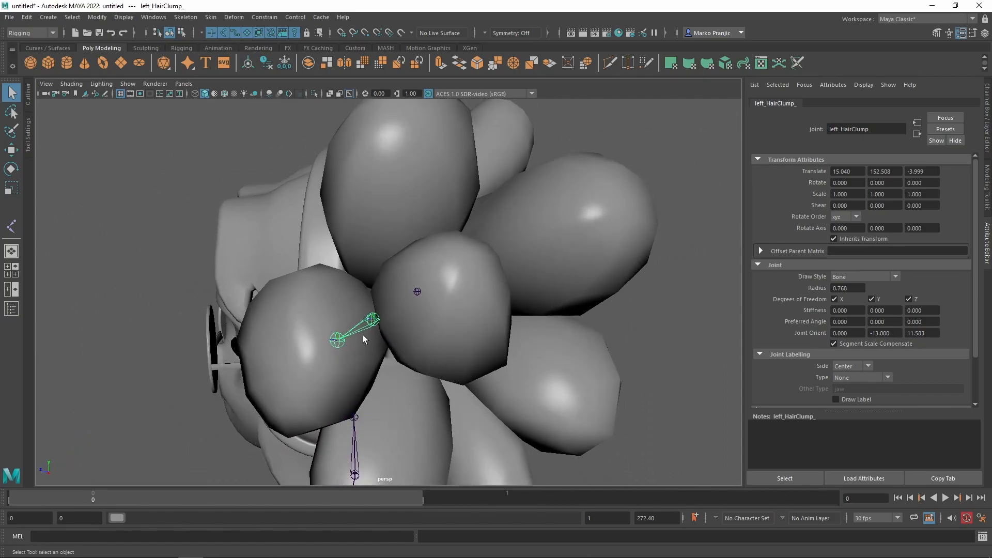
left_click(884, 132)
key("Return")
left_click_drag(383, 247, 493, 302, "alt")
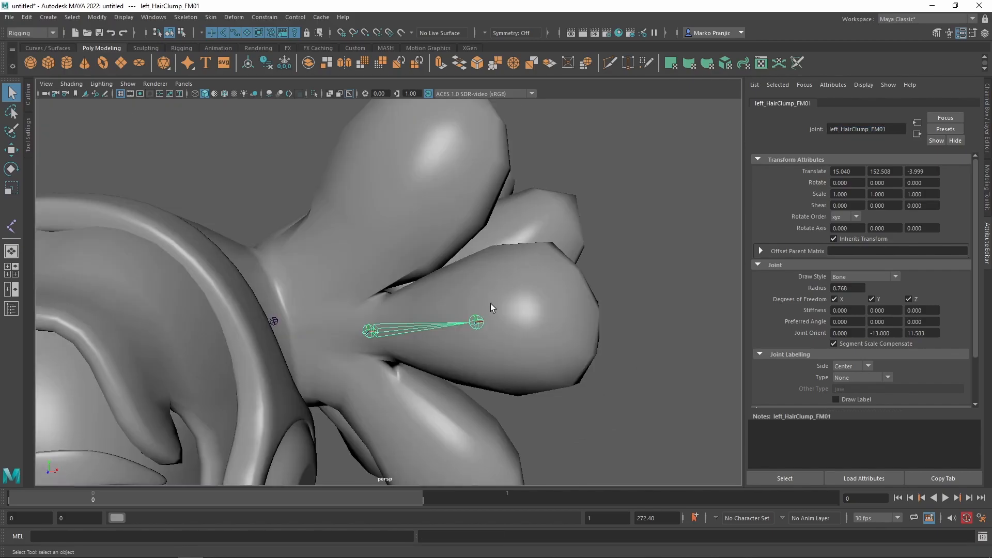
Rename the hair chain's end joint left_HairClump_FM01 and go through its Joint Orient values.
left_click(481, 324)
double_click(882, 132)
type("left_HairClump_FM01")
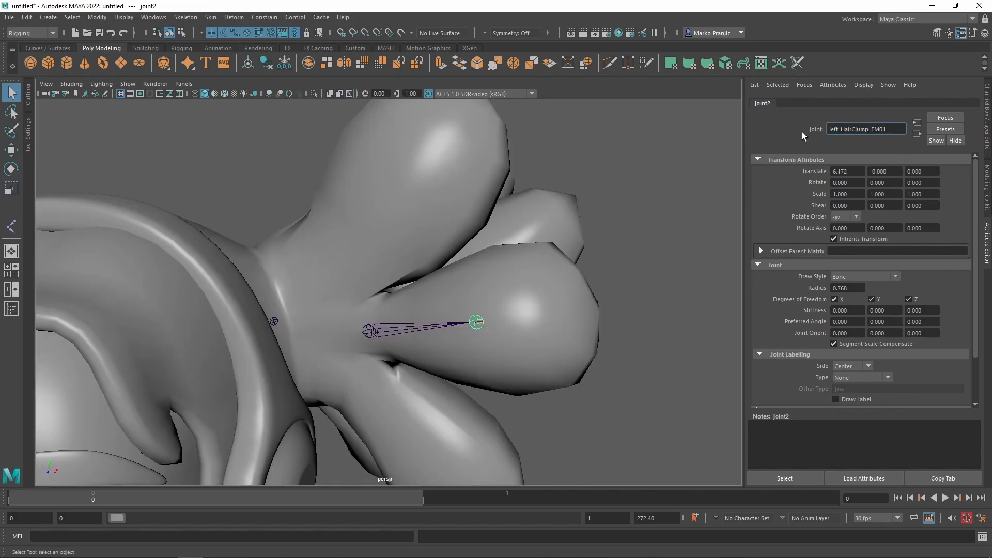
key("Return")
left_click(846, 334)
key("Tab")
key("Tab")
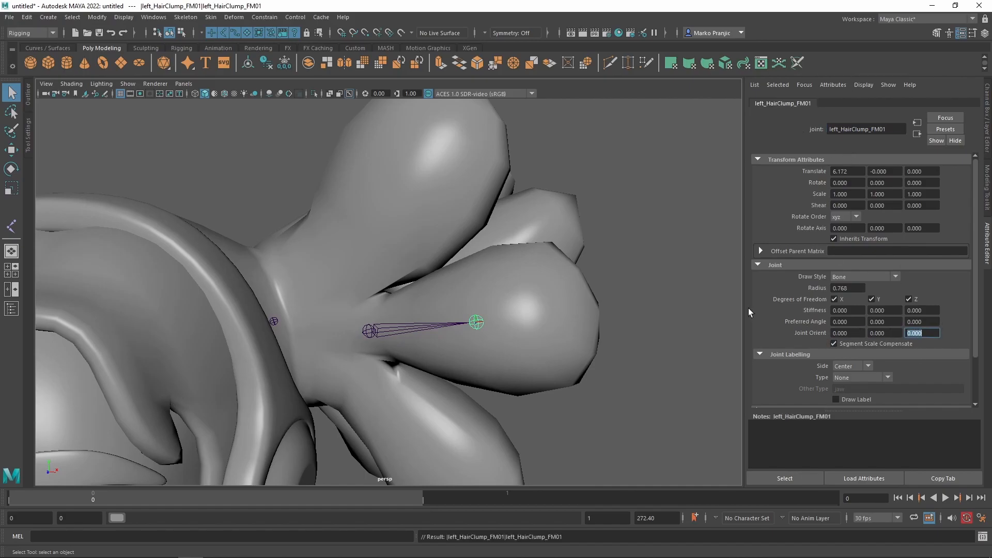
Duplicate the left_HairClump_FM01 chain and move the copy into the lower front hair clump, at about 14.2, 149.1, -6.0.
left_click(613, 213)
left_click_drag(589, 240, 428, 292, "alt")
left_click(383, 333)
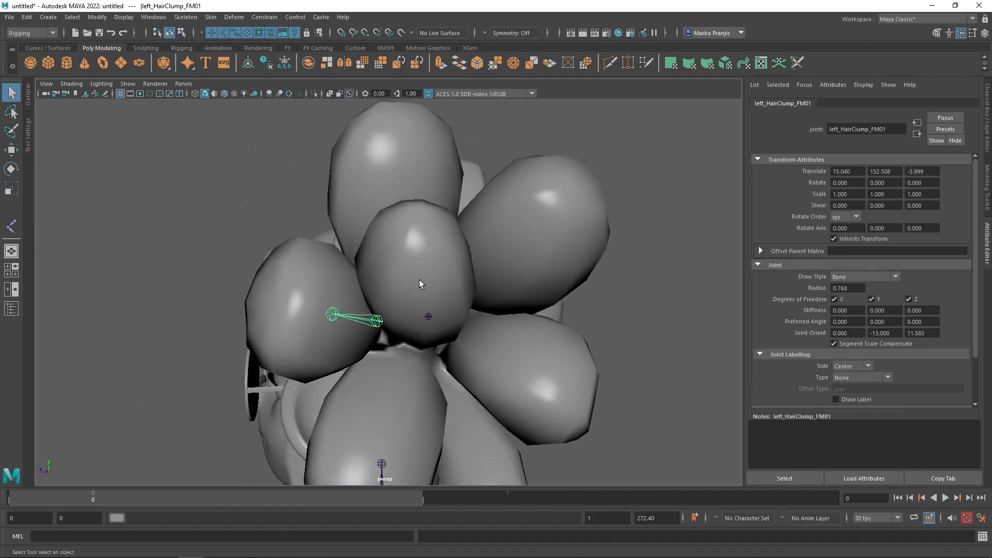
key("ctrl+d")
key("w")
left_click_drag(341, 296, 467, 305)
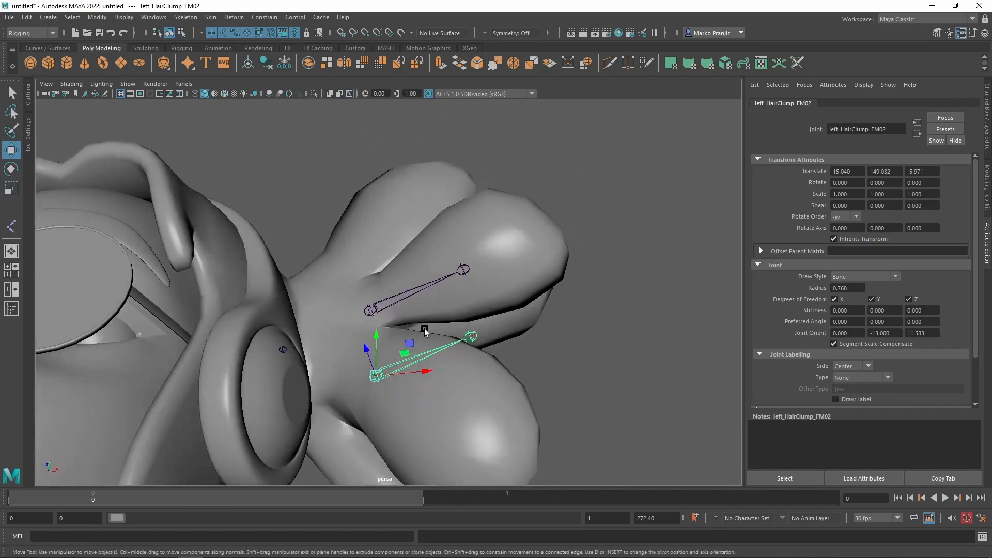
left_click_drag(404, 350, 352, 327)
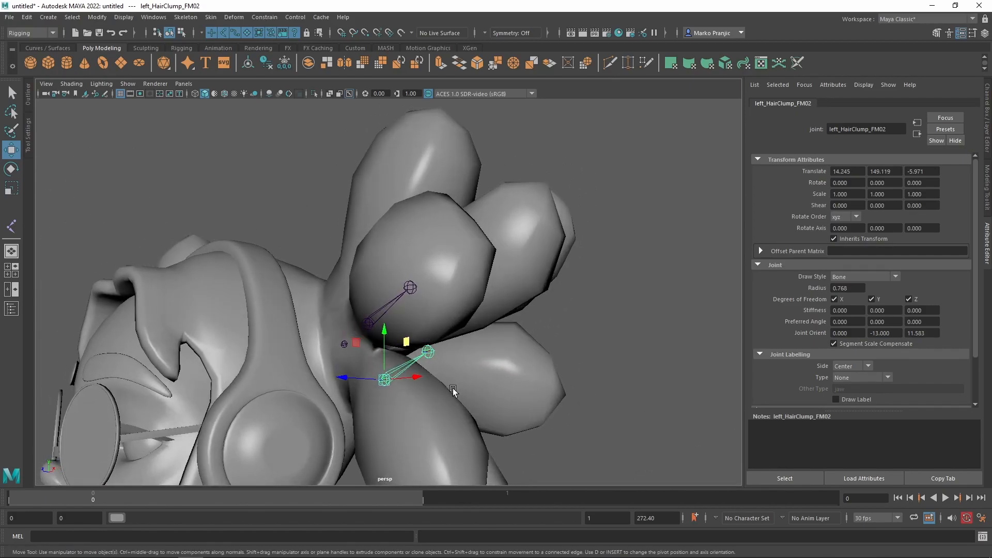
Rotate the duplicated left_HairClump_FM02 chain to follow the direction of the lower hair clump.
middle_click_drag(432, 408, 460, 292, "alt")
left_click_drag(432, 290, 489, 331, "alt")
key("e")
left_click_drag(436, 223, 518, 270)
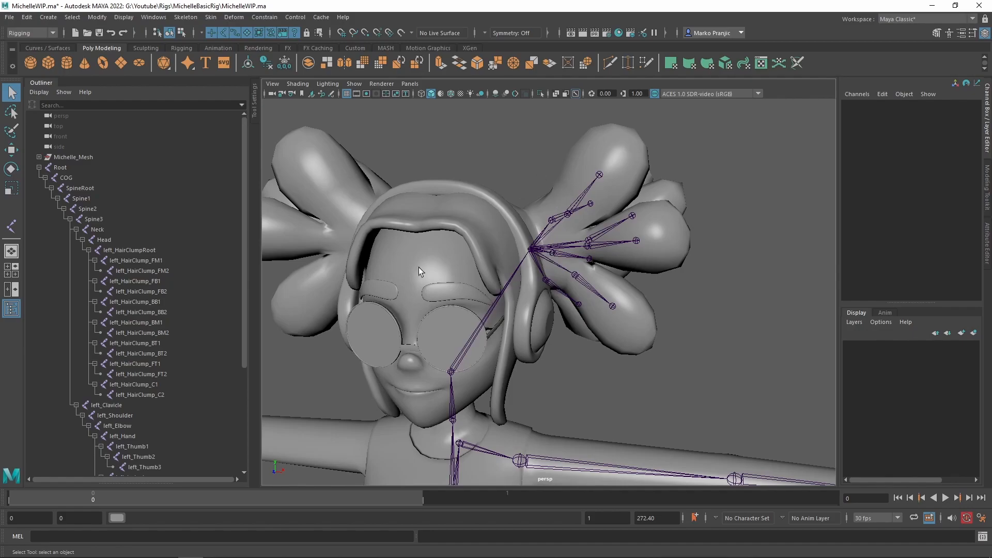
Review the joints under left_HairClumpRoot and examine the top and side hair strands from the front.
left_click(133, 251)
left_click(155, 394, "shift")
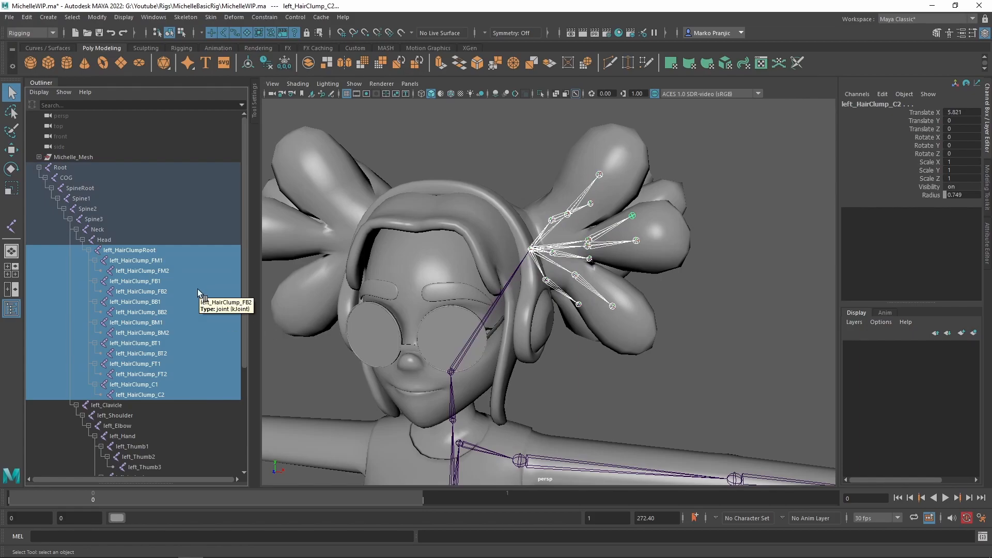
key("space")
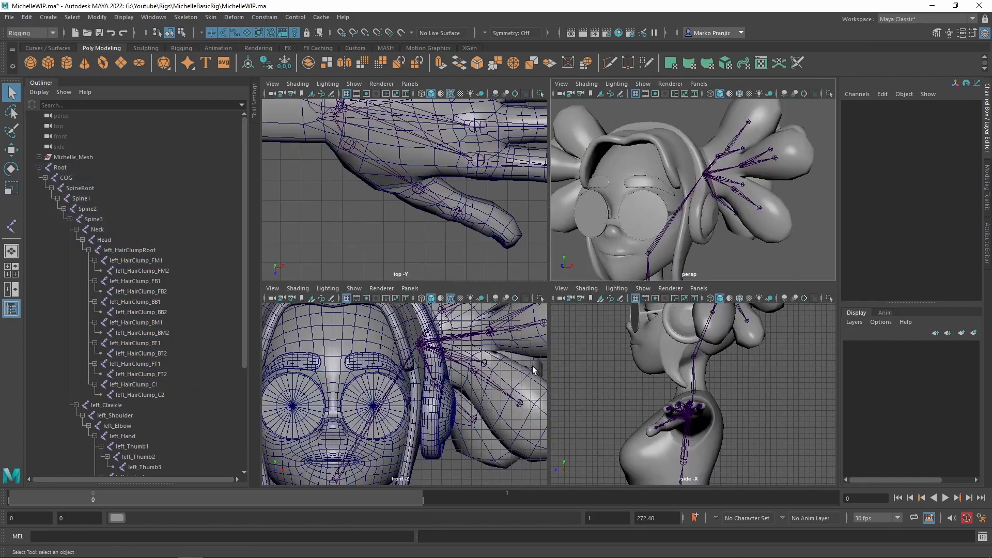
key("space")
middle_click_drag(501, 240, 546, 359, "alt")
scroll(545, 360, "down", 2)
middle_click_drag(474, 230, 492, 229, "alt")
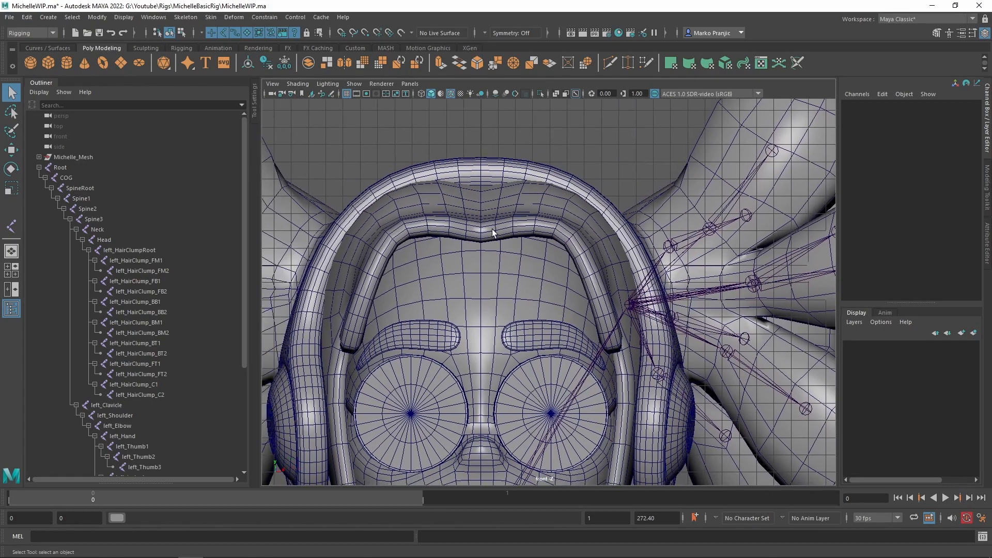
scroll(478, 238, "up", 1)
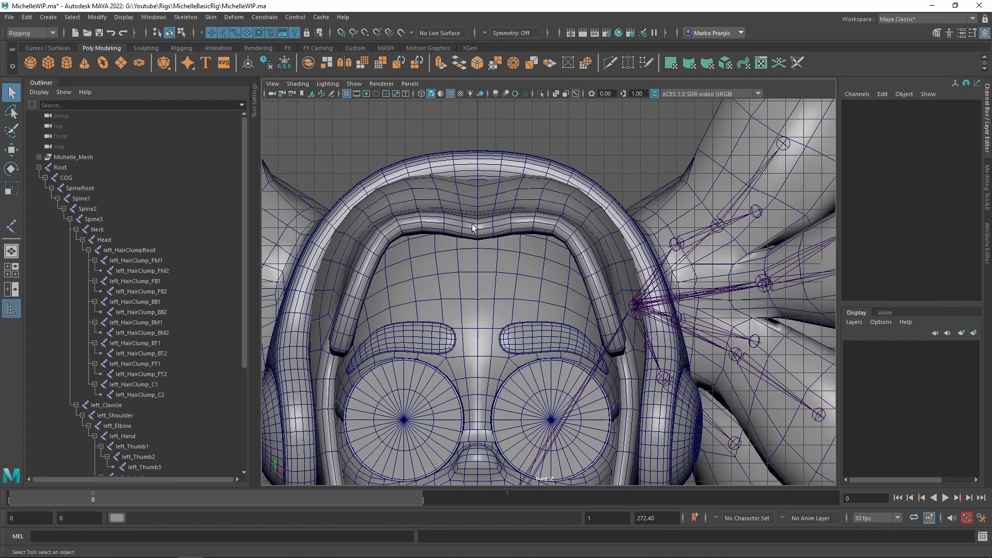
middle_click_drag(604, 310, 577, 164, "alt")
middle_click_drag(586, 333, 598, 158, "alt")
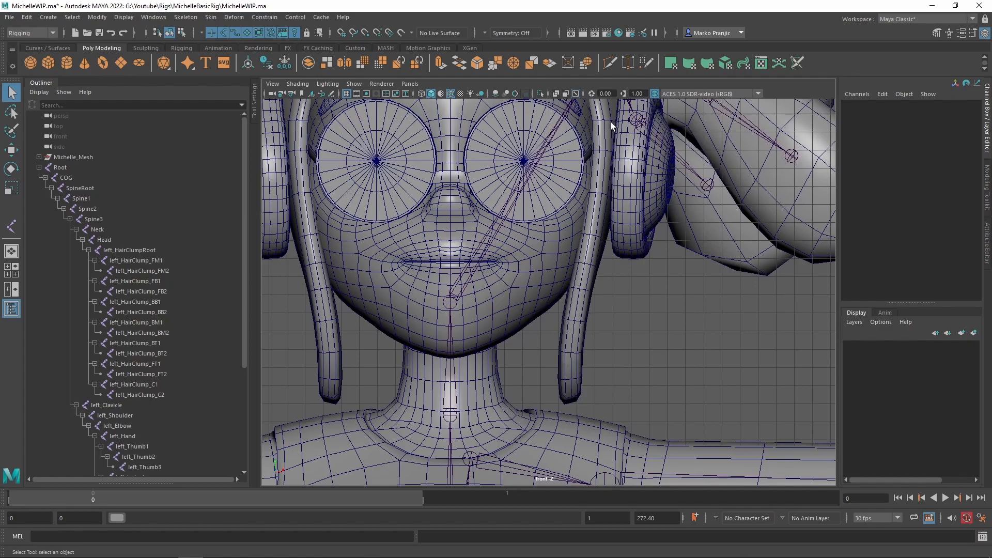
middle_click_drag(611, 121, 627, 282, "alt")
middle_click_drag(602, 227, 611, 273, "alt")
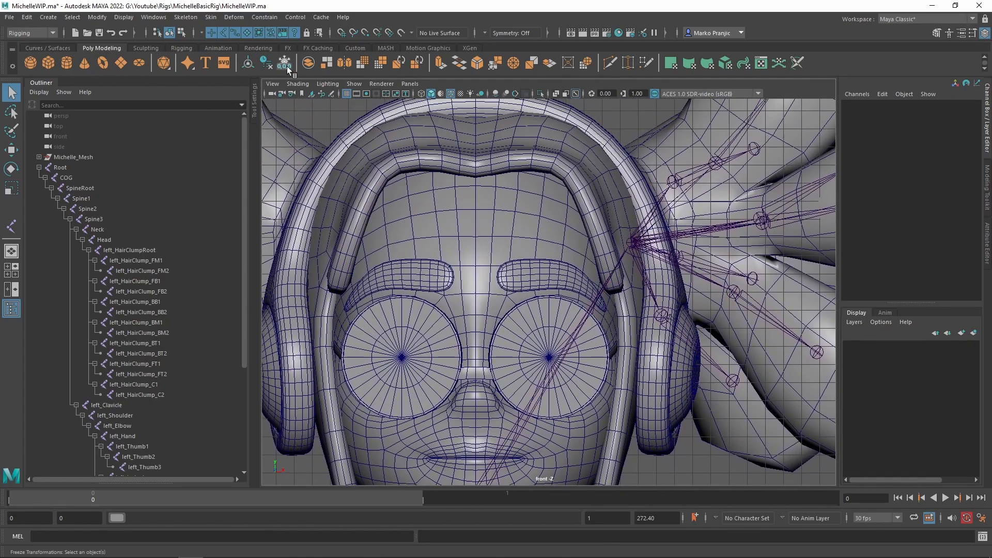
Create a four-joint chain along the top hair strand in the front view, from the head's centre line down the character's left side.
left_click(58, 82)
scroll(351, 223, "down", 2)
middle_click_drag(351, 224, 476, 258, "alt")
left_click(211, 17)
mouse_move(185, 17)
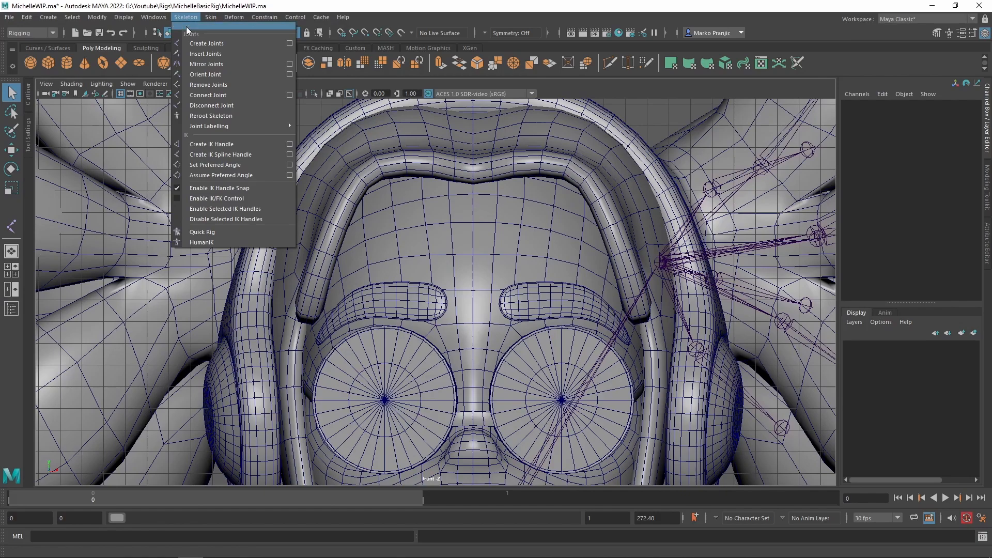
left_click(228, 44)
left_click(473, 169)
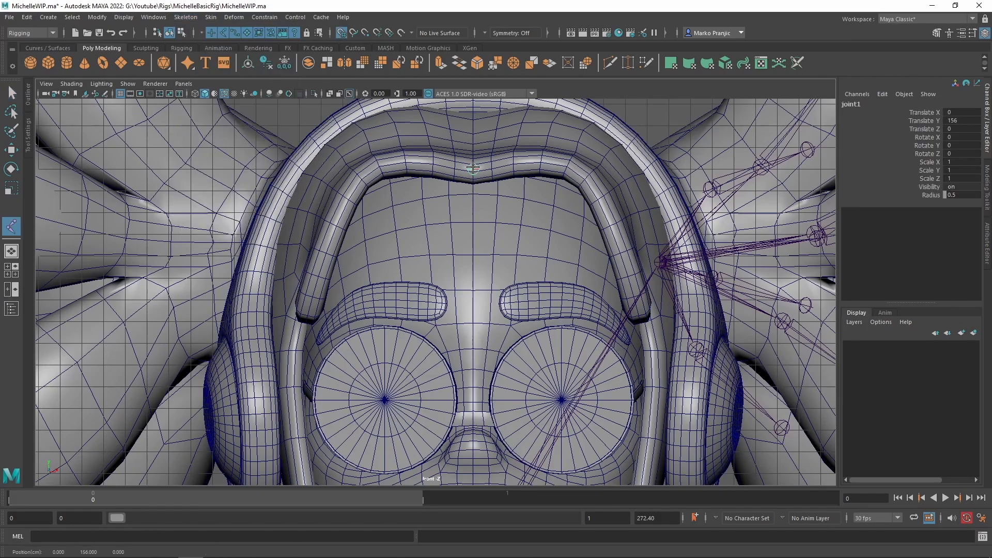
left_click_drag(532, 166, 569, 164)
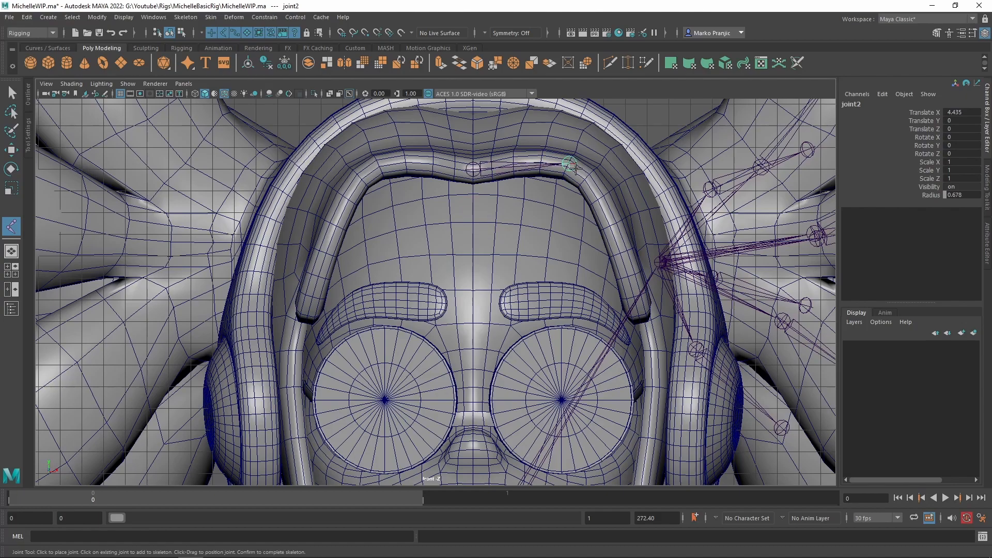
left_click_drag(604, 203, 611, 210)
left_click_drag(627, 253, 628, 262)
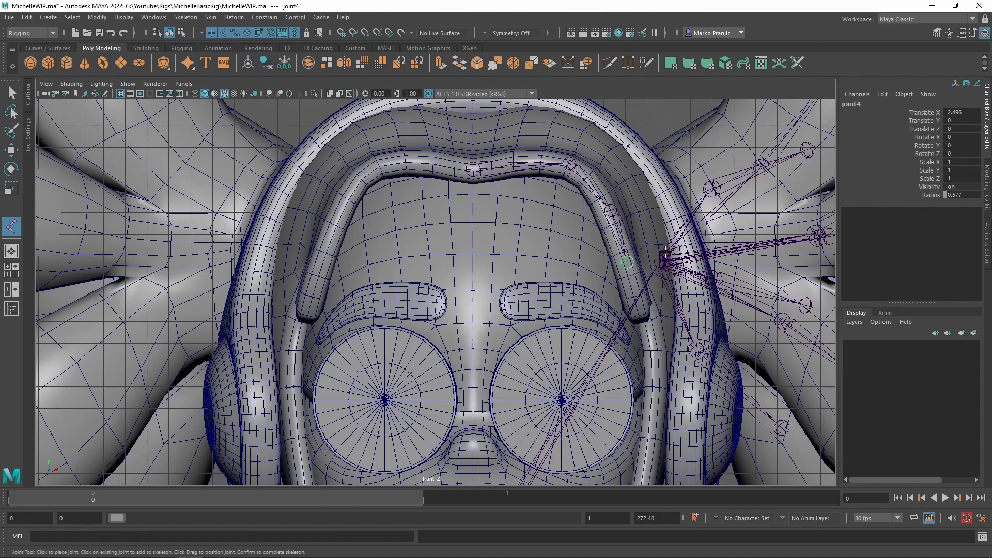
key("q")
Set the Joint Orient Z of the top hair chain's end joint to 0.
middle_click_drag(580, 220, 551, 243, "alt")
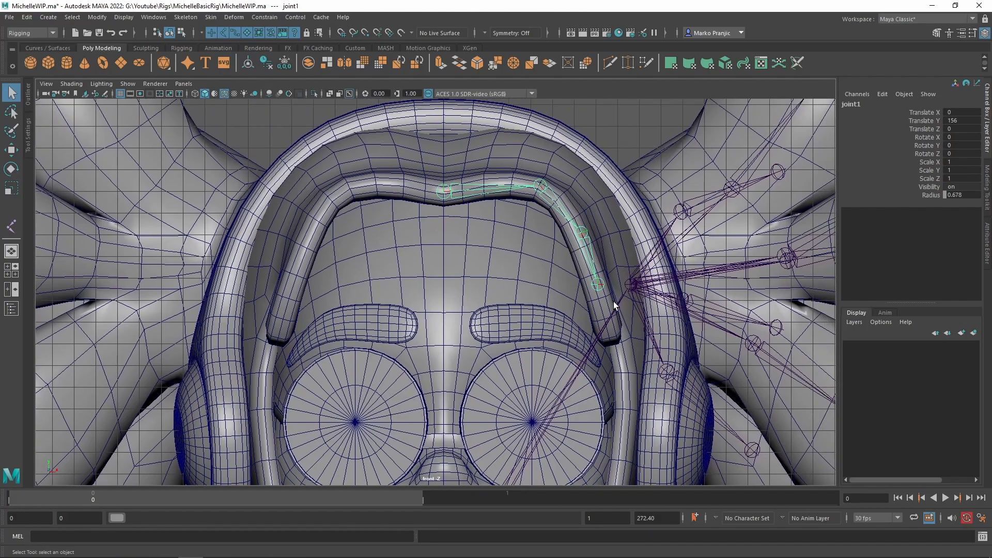
middle_click_drag(613, 302, 585, 288, "alt")
left_click(580, 271)
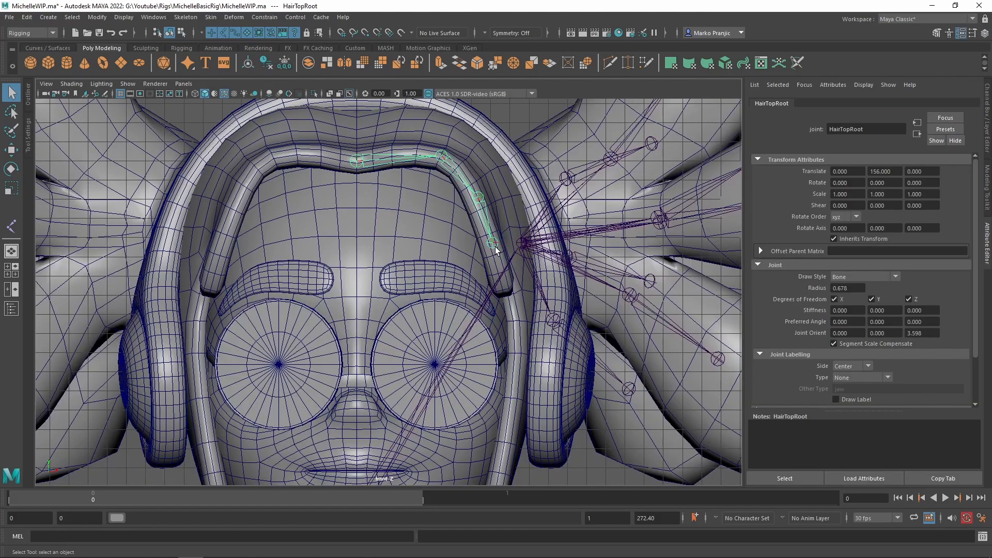
left_click(932, 333)
type("0")
key("Return")
Start another joint chain and examine the left side hair strand from the front and in perspective.
middle_click_drag(476, 247, 483, 211, "alt")
key("g")
right_click_drag(483, 211, 507, 309, "alt")
middle_click_drag(507, 309, 483, 238, "alt")
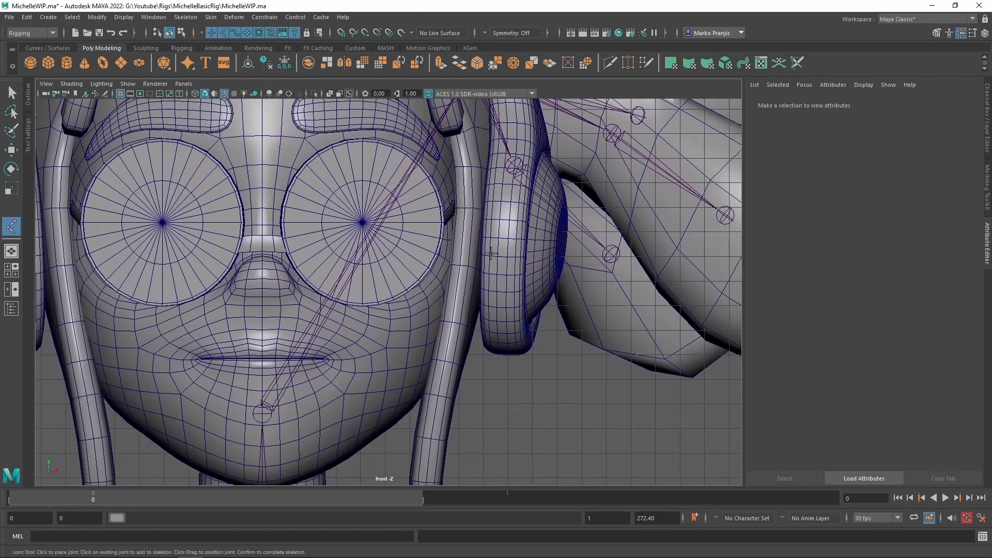
middle_click_drag(501, 203, 482, 238, "alt")
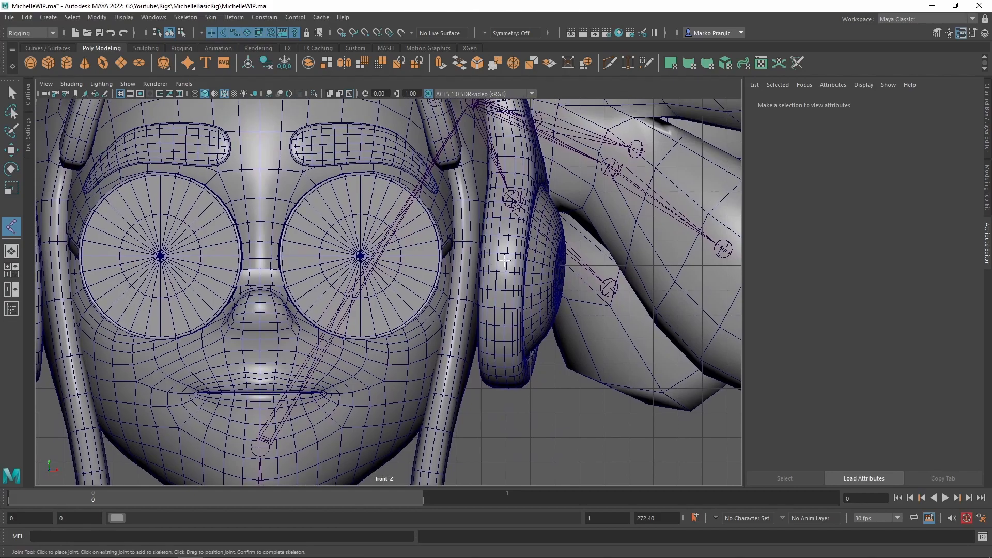
key("space")
key("space")
left_click_drag(525, 204, 418, 233, "alt")
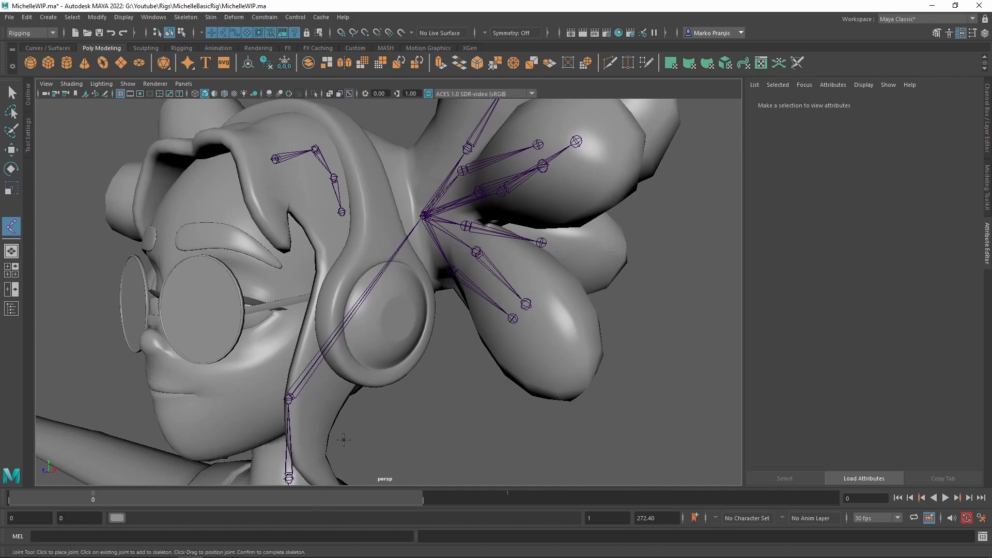
middle_click_drag(336, 338, 374, 287, "alt")
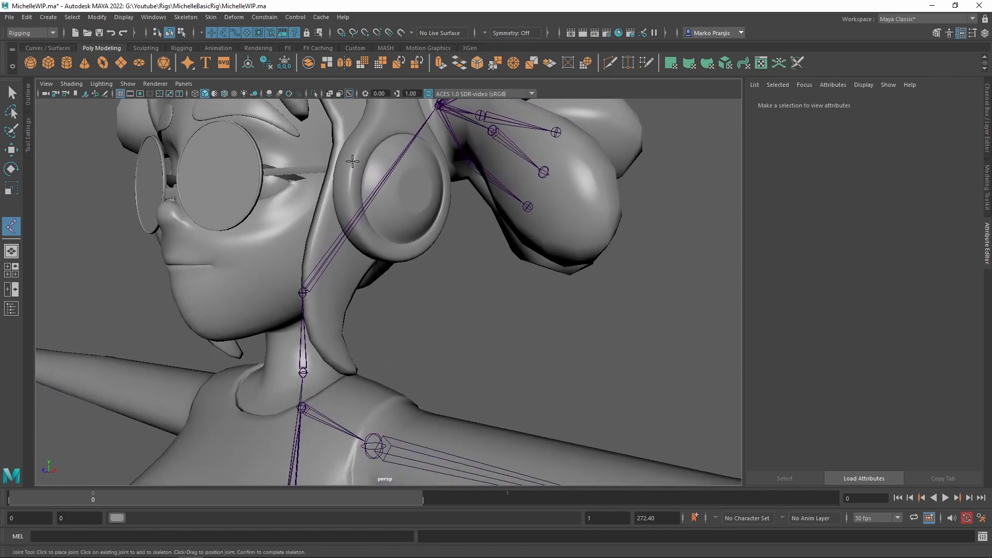
middle_click_drag(349, 216, 358, 253, "alt")
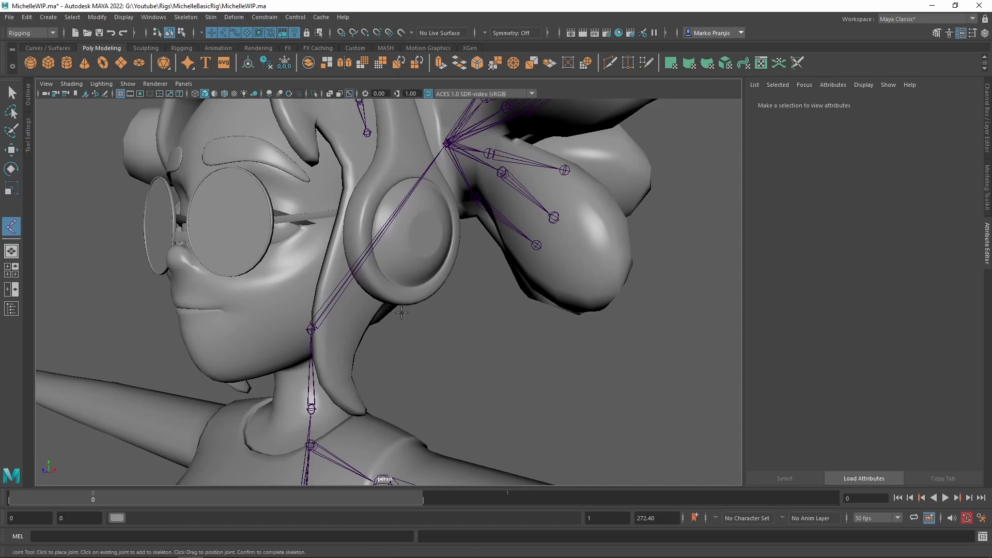
Create a six-joint chain down the side hair strand in the side view, from above the headphone to near the strand's tip.
key("space")
key("space")
middle_click_drag(541, 262, 607, 428, "alt")
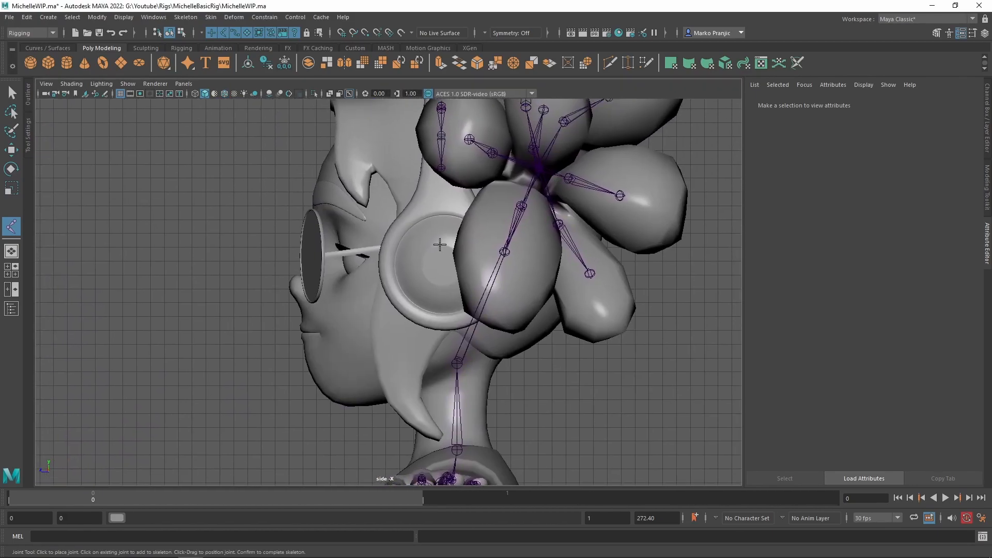
left_click(453, 196)
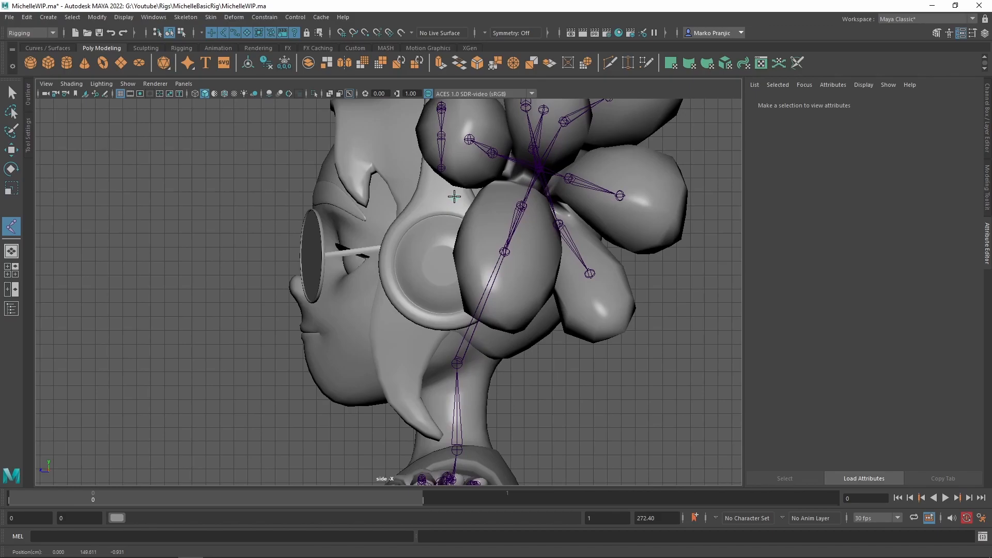
left_click_drag(438, 248, 433, 256)
left_click_drag(418, 294, 420, 422)
left_click(397, 384)
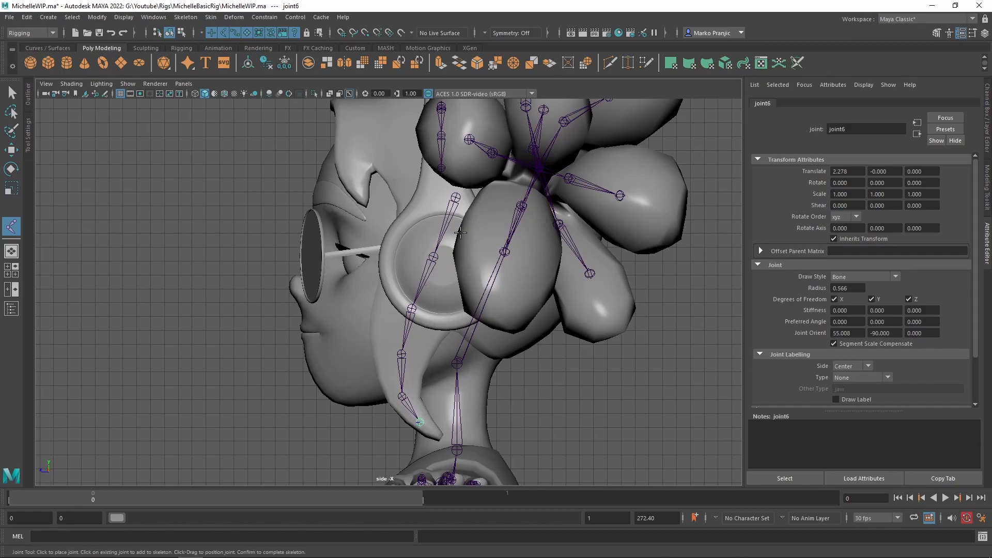
key("q")
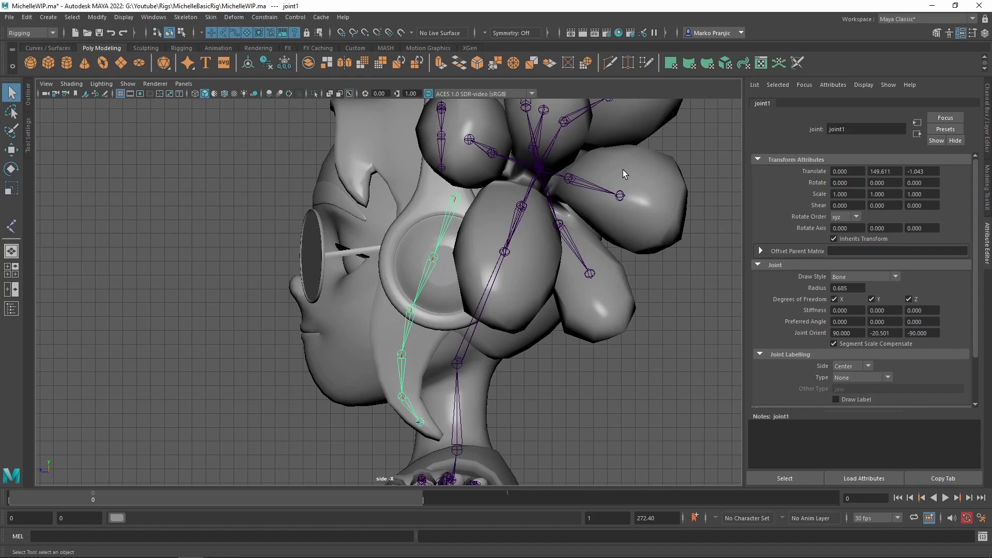
Rename the side hair chain's base joint left_HairSideRoot.
left_click(457, 190)
left_click(454, 196)
double_click(860, 133)
type("left_HairSideRoot")
key("Return")
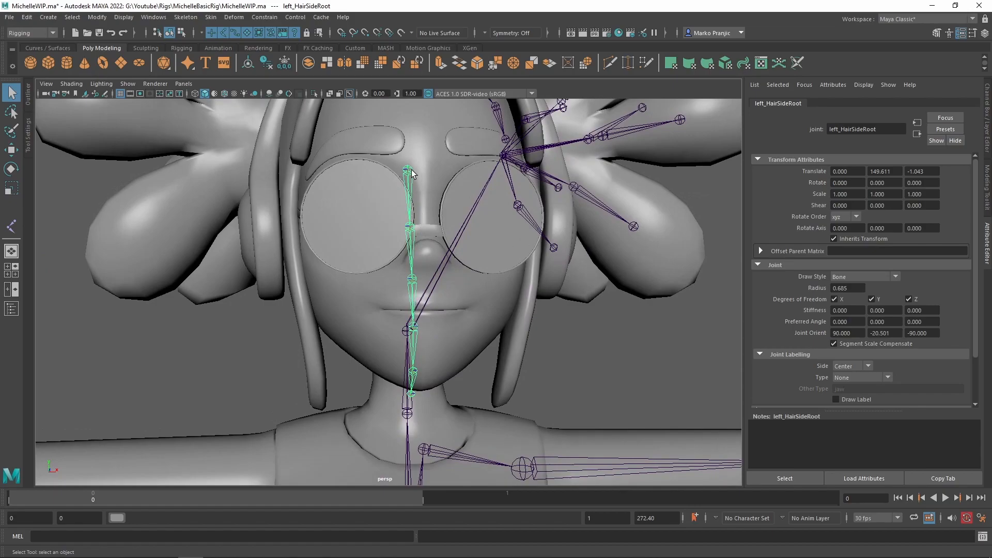
Move left_HairSideRoot along X to about 8.07 so the chain sits at the left side hair strand.
key("space")
key("space")
key("w")
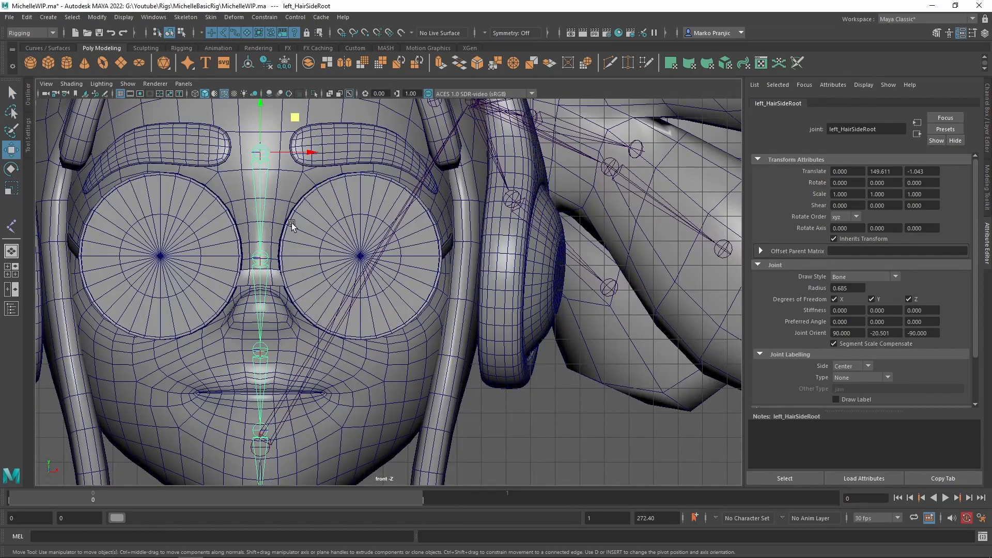
left_click_drag(312, 154, 510, 163)
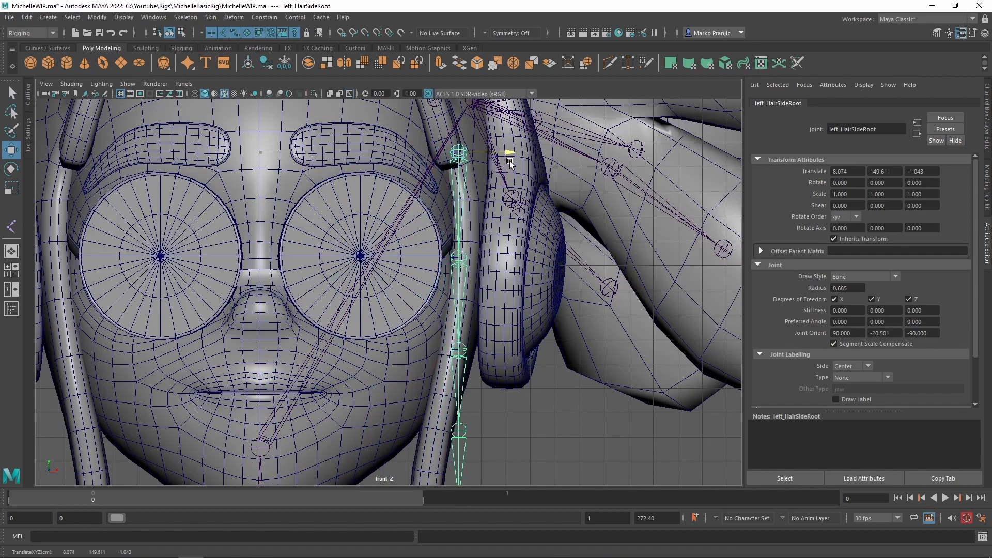
Shift the second joint of the side hair chain outward and the third slightly inward along X to follow the strand.
left_click(523, 277)
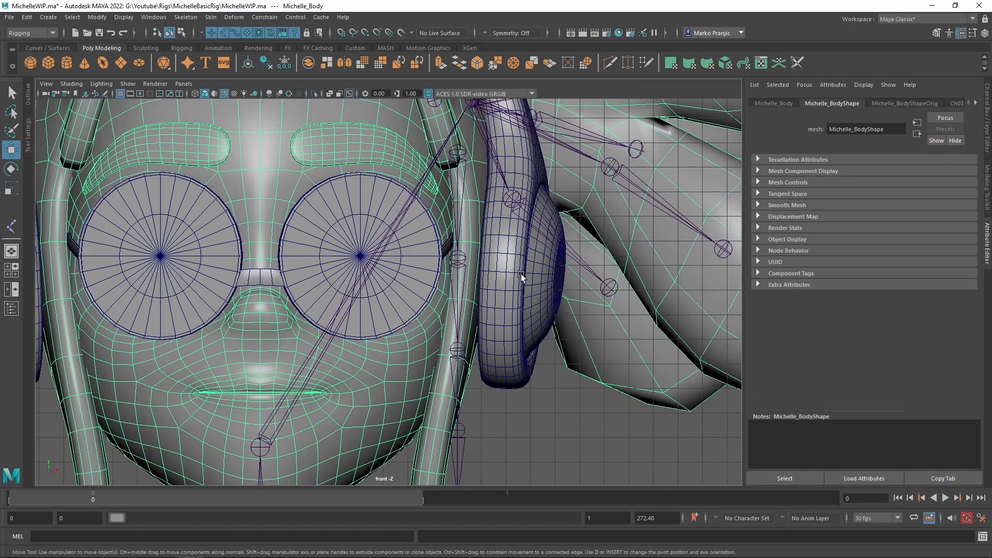
left_click(458, 257)
left_click_drag(508, 261, 519, 261)
left_click(461, 353)
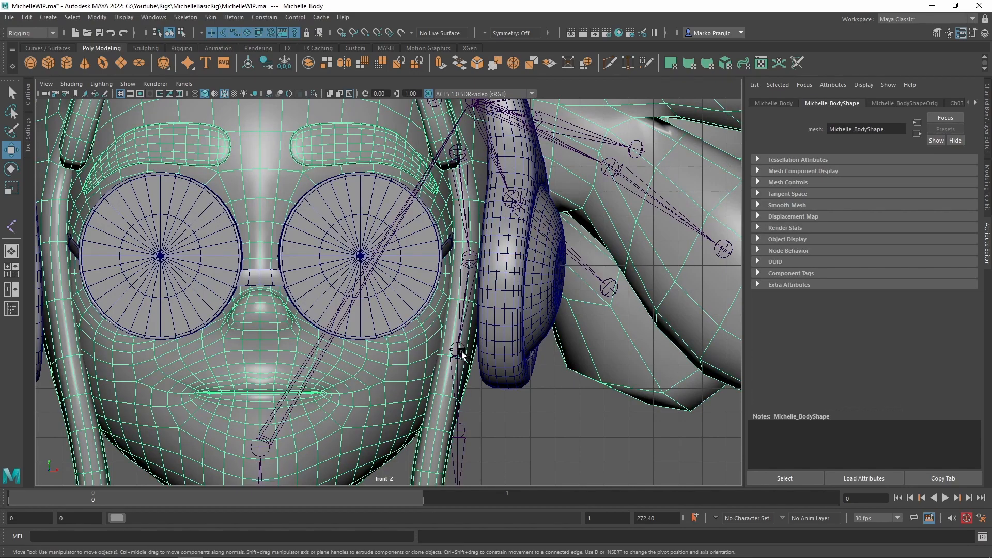
left_click(514, 415)
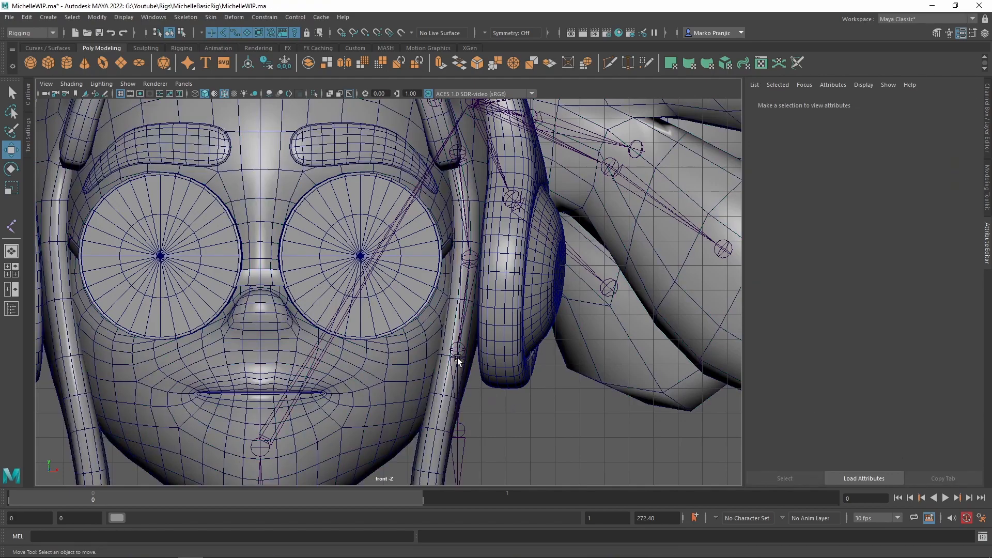
left_click(454, 349)
left_click_drag(510, 351, 504, 351)
Shift left_HairSide03 and left_HairSide04 inward along X to centre the lower chain in the strand, and select left_HairSide05.
left_click(465, 432)
left_click_drag(465, 432, 436, 431)
middle_click_drag(534, 462, 580, 290, "alt")
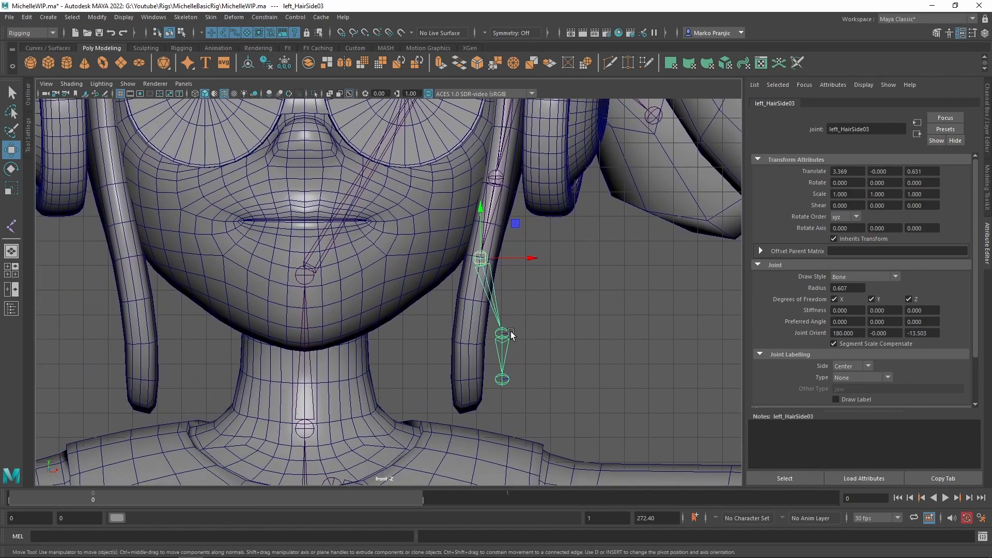
left_click(512, 331)
left_click_drag(550, 333, 517, 340)
left_click(479, 380)
left_click(517, 381)
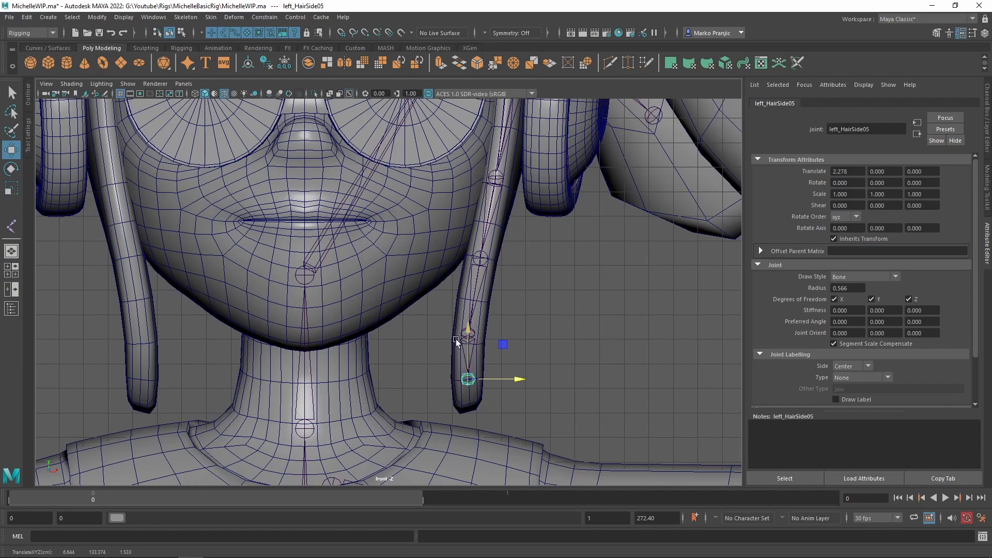
Select HairTopRoot and move it forward along Z to about 6.37 so the top chain sits in the front hair.
middle_click_drag(526, 215, 526, 308, "alt")
middle_click_drag(532, 221, 543, 352, "alt")
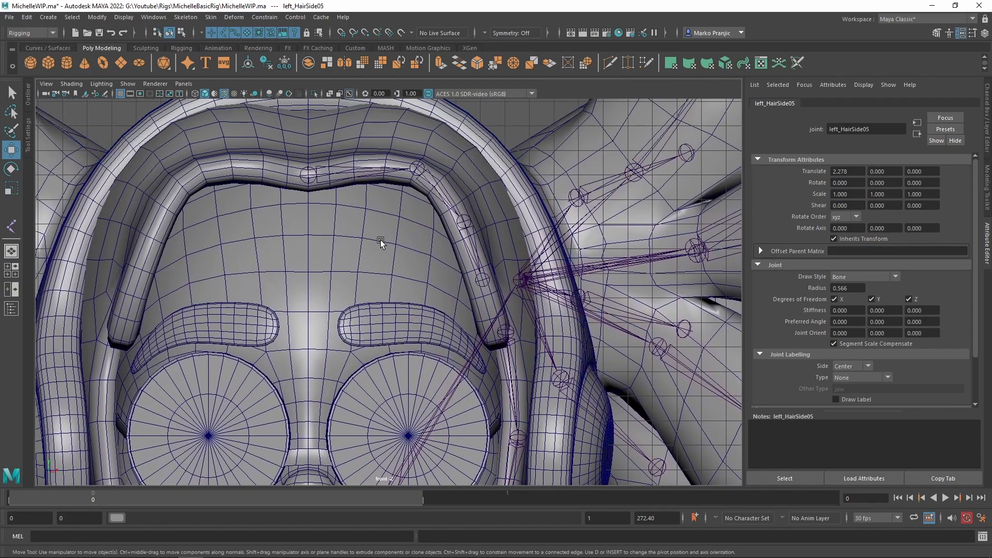
left_click(305, 174)
key("space")
key("space")
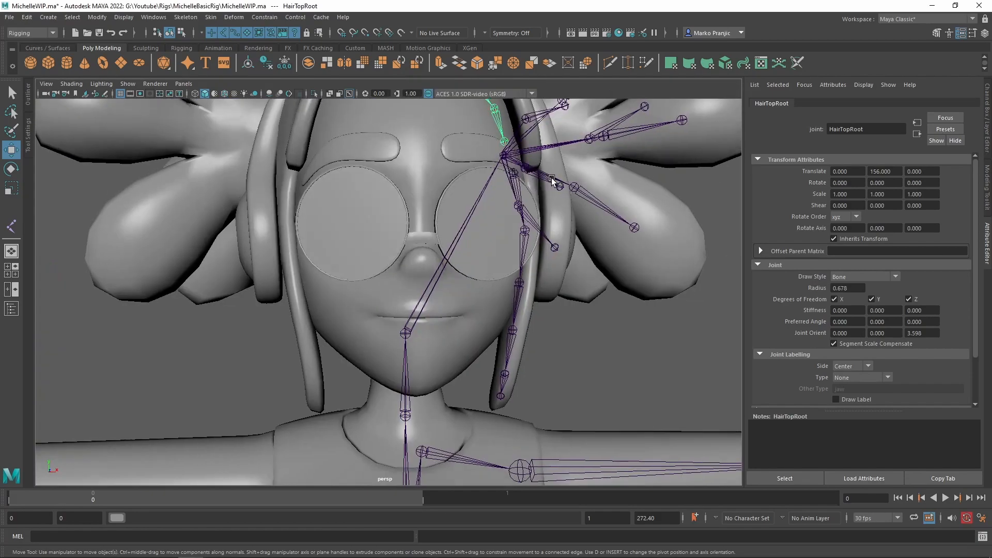
left_click_drag(557, 178, 476, 211, "alt")
middle_click_drag(476, 211, 519, 223, "alt")
left_click_drag(518, 224, 264, 294, "alt")
middle_click_drag(264, 295, 356, 244, "alt")
left_click_drag(421, 327, 489, 222, "alt")
key("q")
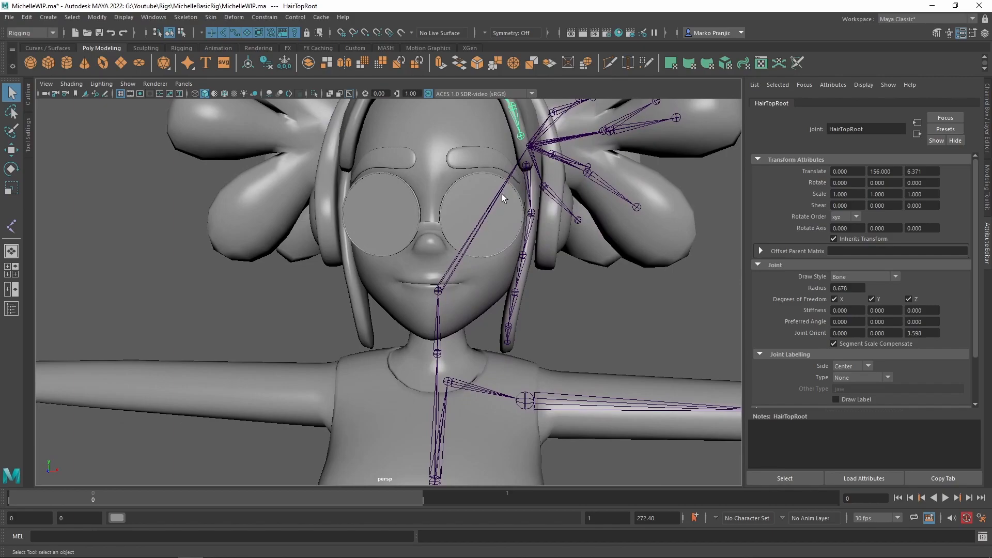
Parent both hair chain roots, HairTopRoot and left_HairSideRoot, to the Head joint.
middle_click_drag(502, 195, 484, 249, "alt")
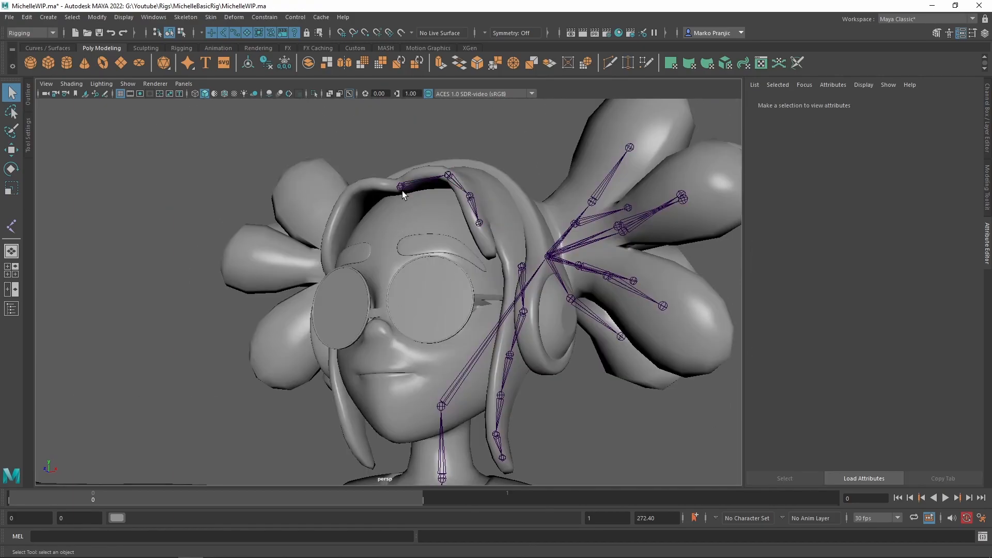
left_click(402, 187)
left_click(521, 268)
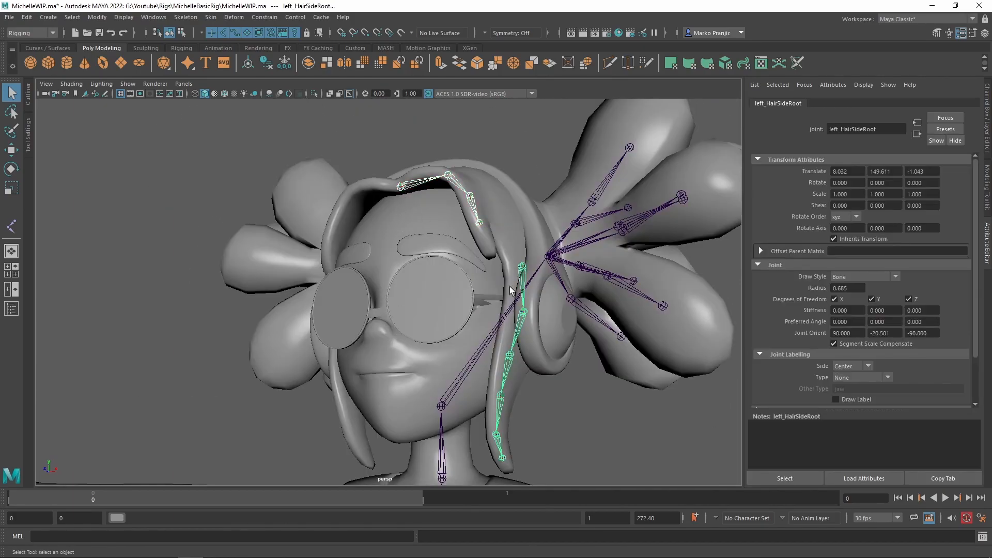
left_click(442, 406)
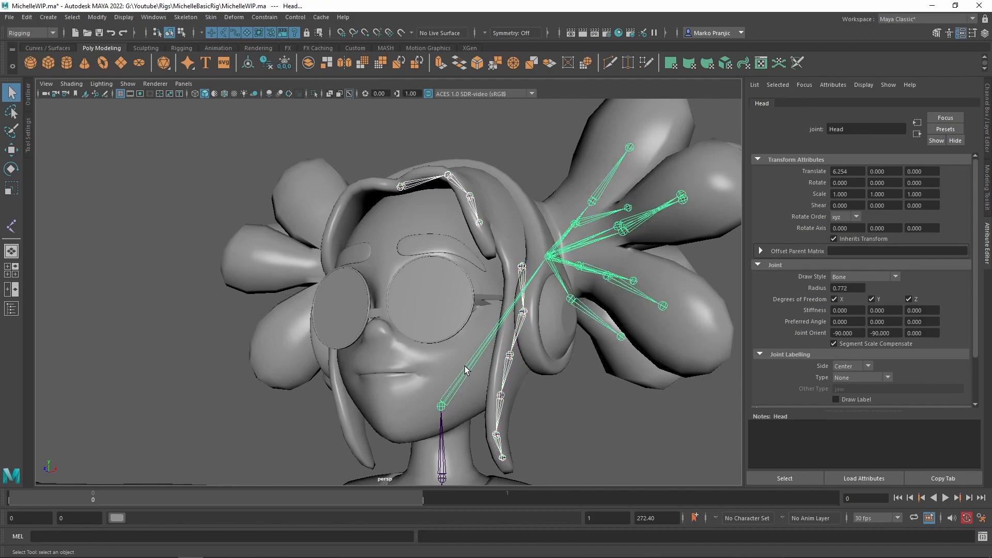
key("p")
left_click_drag(444, 280, 442, 238, "alt")
right_click_drag(442, 187, 449, 281, "alt")
left_click_drag(449, 281, 432, 290, "alt")
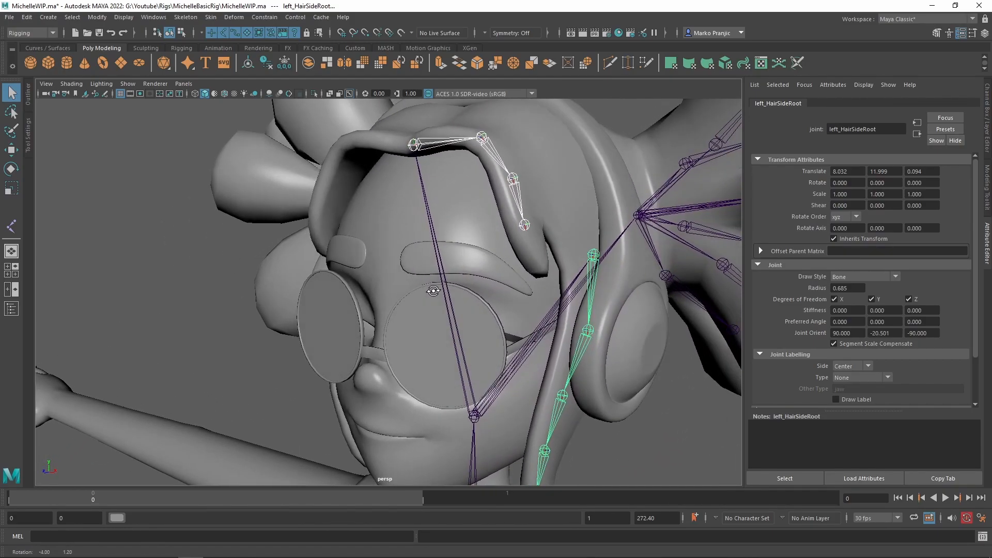
right_click_drag(436, 273, 445, 308, "alt")
Show the wireframe over the shaded character meshes and clear the selection.
left_click(433, 261)
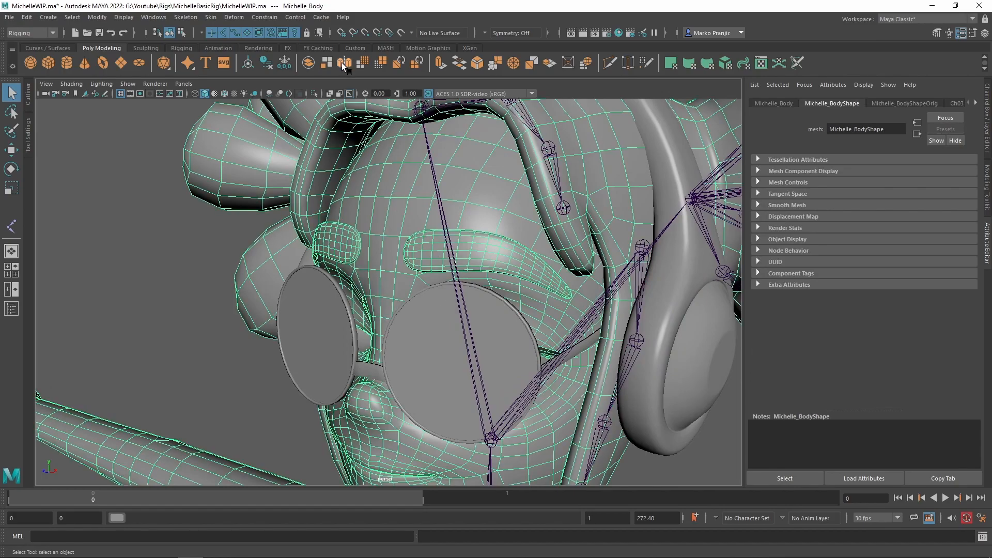
left_click(225, 94)
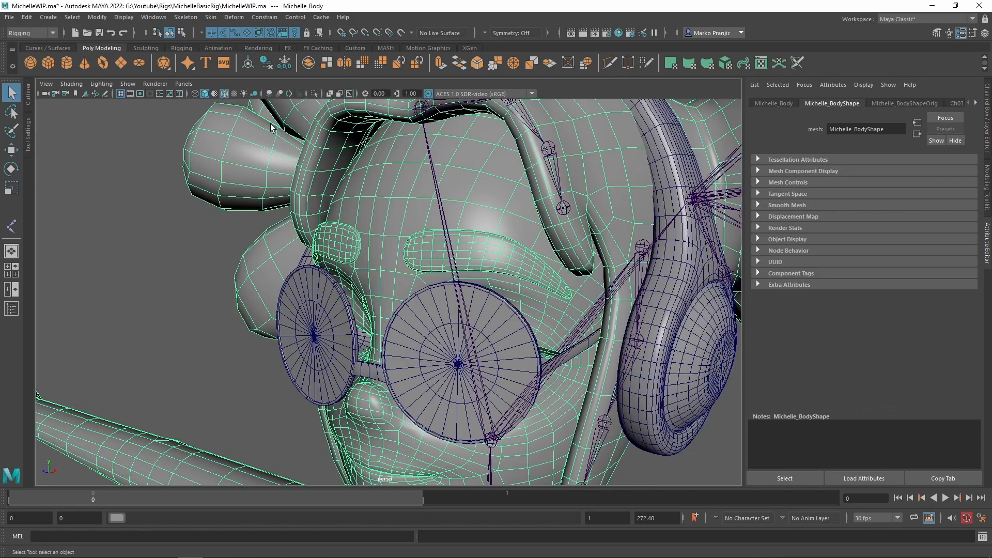
left_click(217, 240)
left_click_drag(216, 239, 225, 230, "alt")
middle_click_drag(335, 263, 306, 281, "alt")
Create a standalone joint snapped to a vertex at the inner end of the left eyebrow.
key("g")
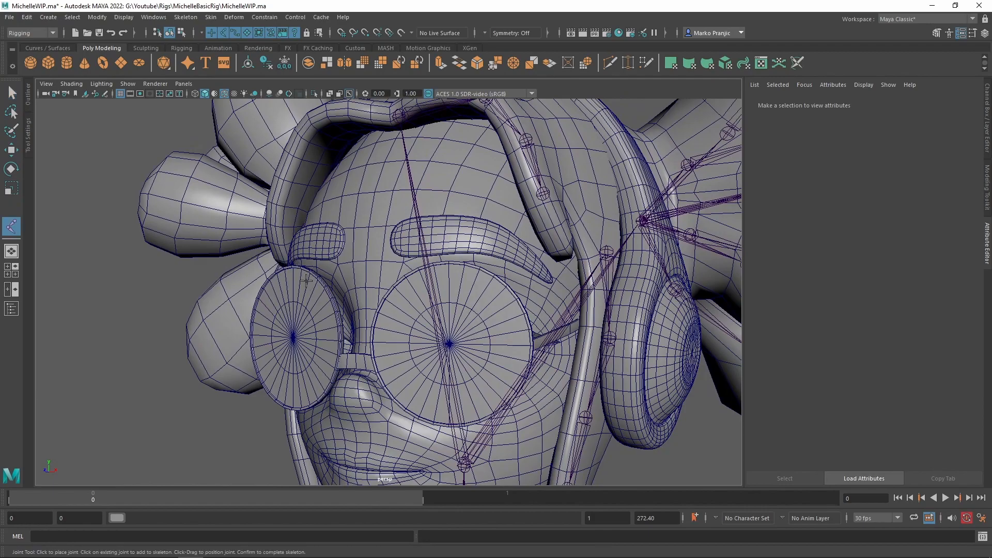
left_click_drag(388, 232, 398, 230, "alt")
key("v")
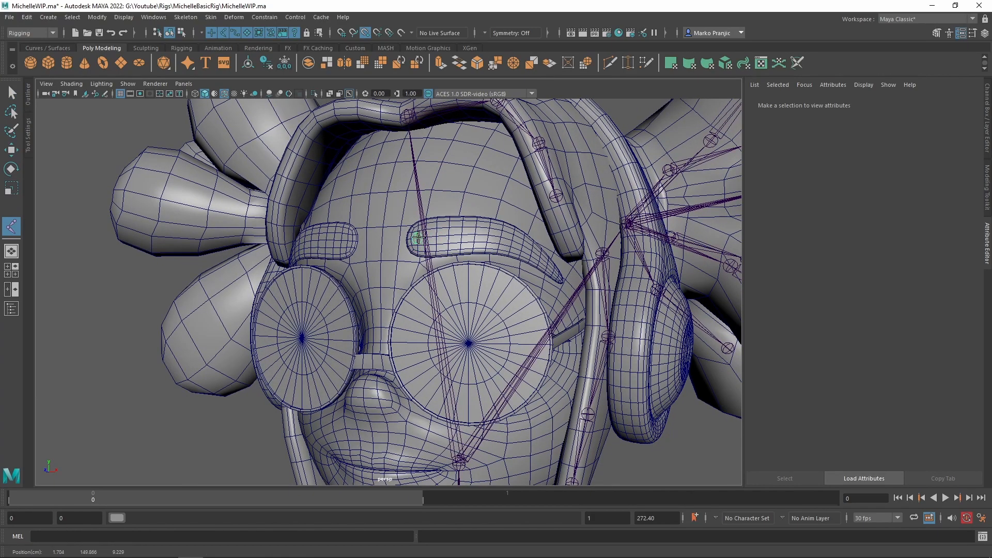
left_click(417, 239)
key("q")
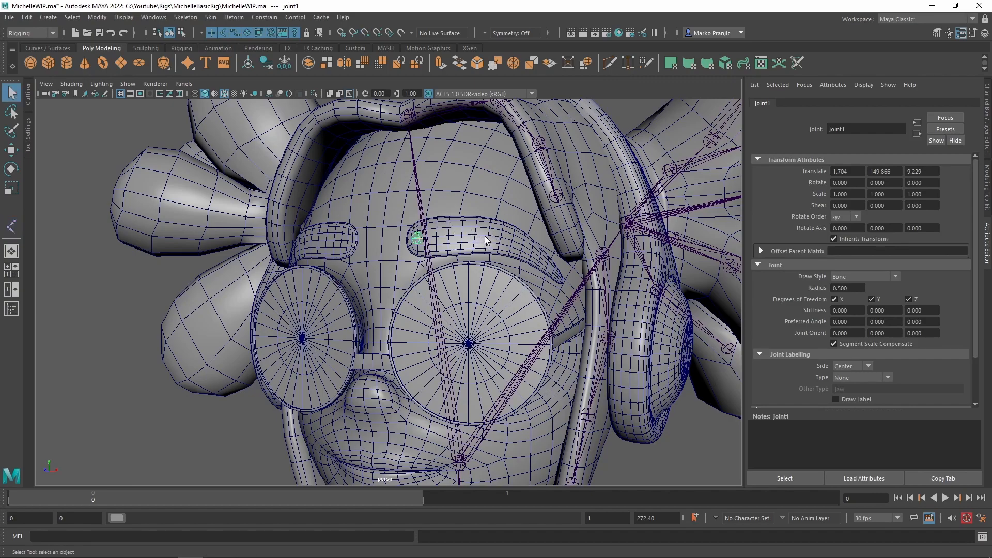
Create two more separate joints snapped to the middle and the outer end of the left eyebrow.
key("y")
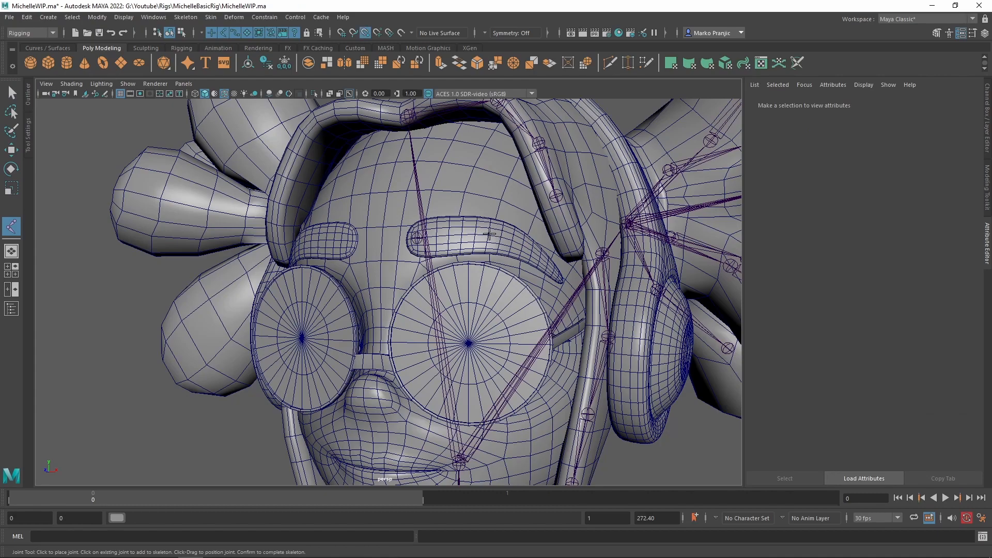
left_click(489, 236)
key("q")
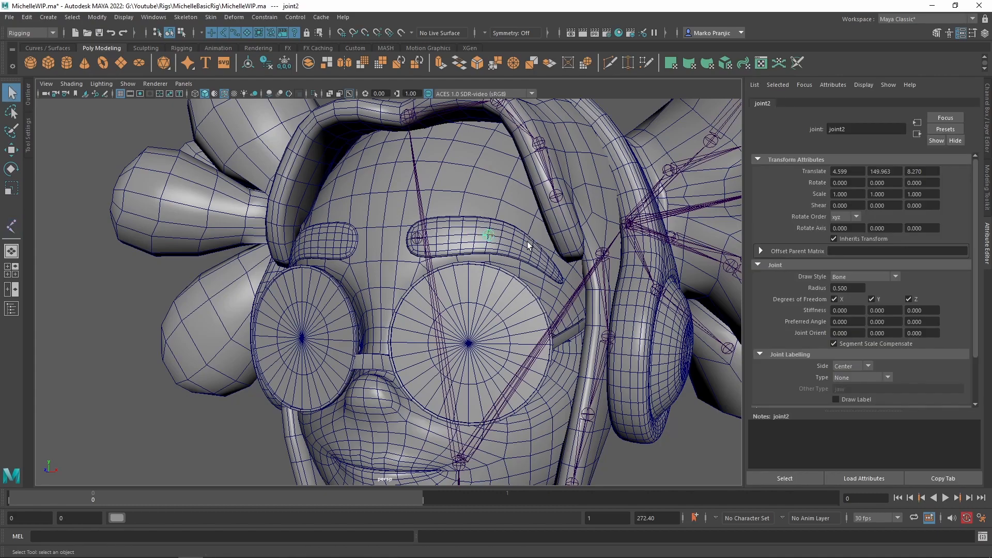
key("y")
key("v")
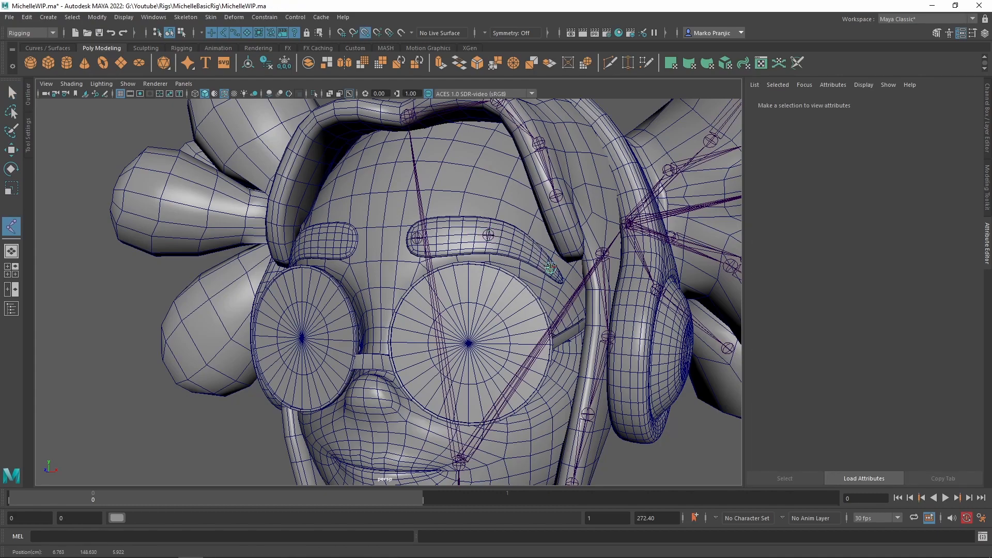
left_click(547, 266)
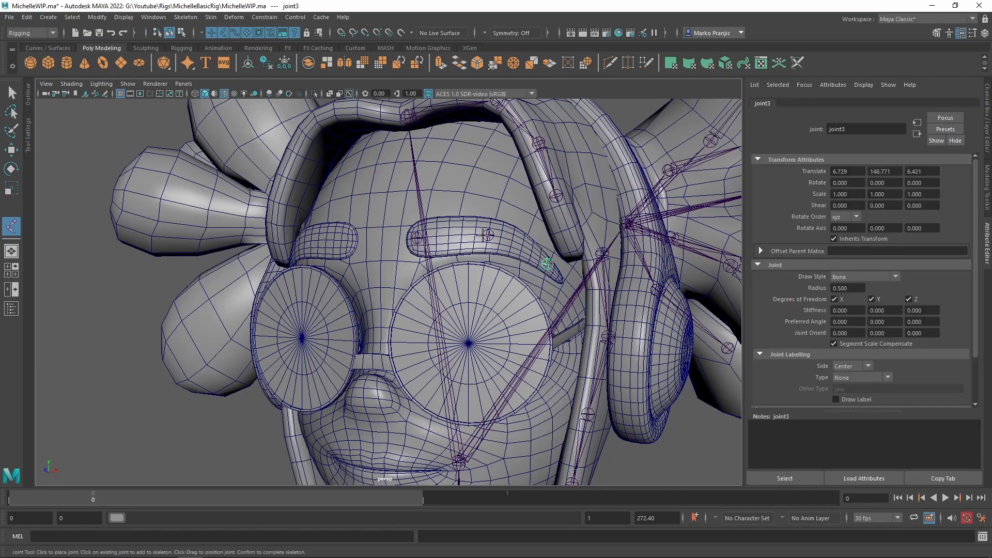
key("q")
Rename the joint at the outer end of the left eyebrow left_Eyebrow_Outter.
left_click_drag(547, 243, 482, 214, "alt")
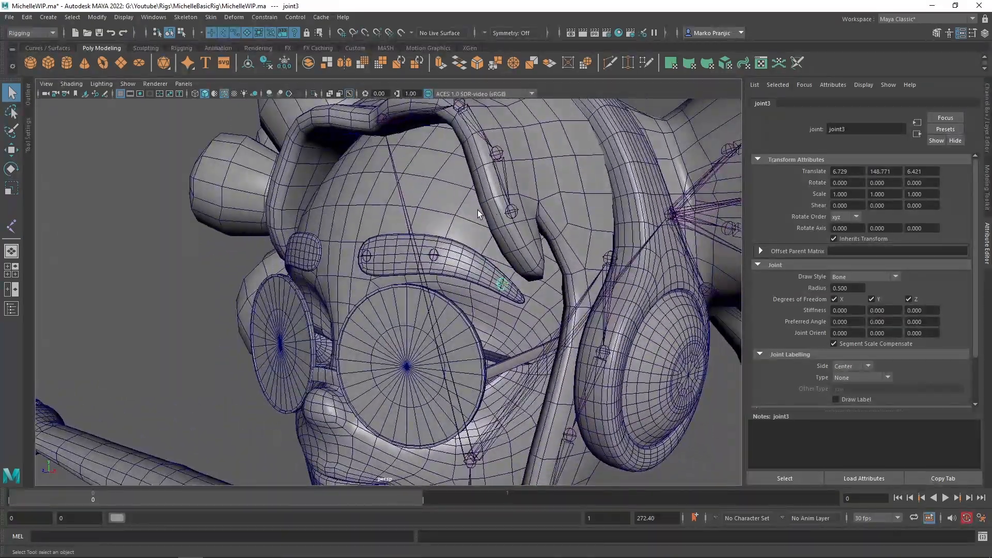
left_click(858, 126)
key("ctrl+a")
type("left_Eyebrww_Outter")
key("Return")
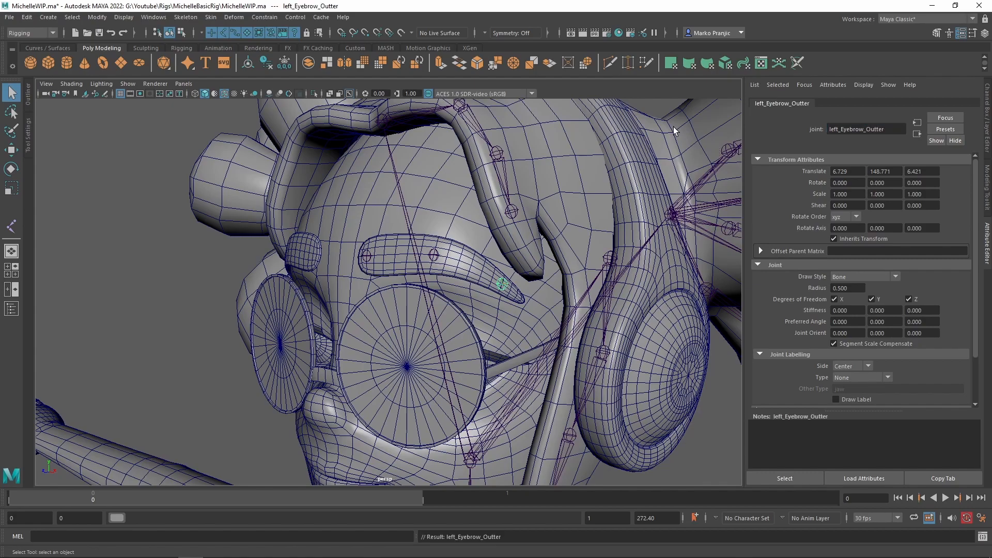
Rename the joint in the middle of the left eyebrow left_Eyebrow_Middle.
left_click(434, 255)
double_click(859, 130)
type("left_")
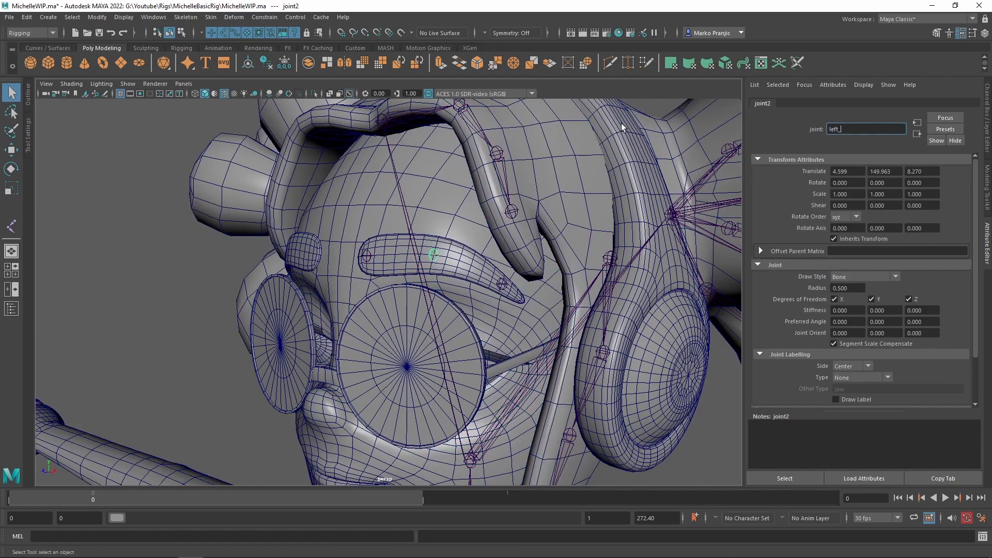
type("brow_Middle")
key("Return")
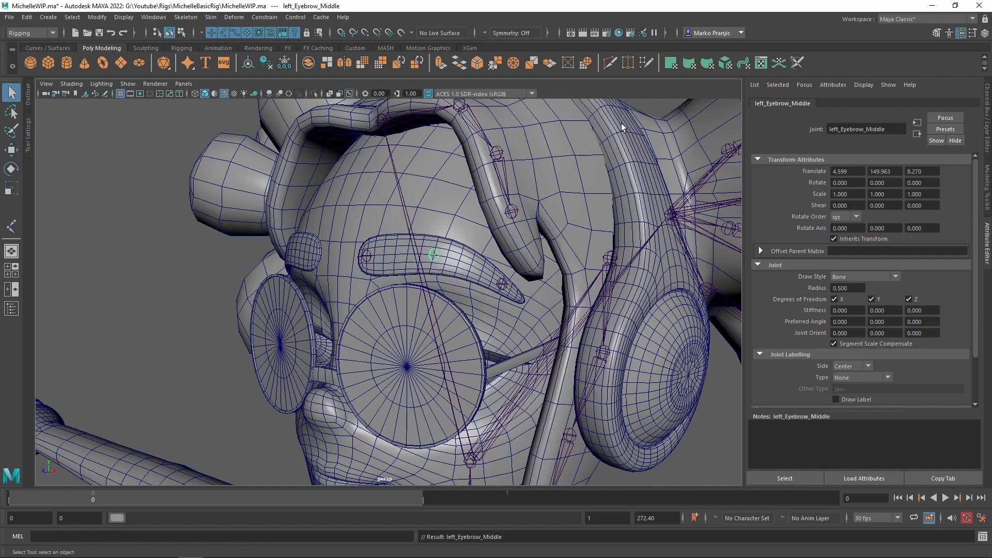
Rename the joint at the inner end of the left eyebrow left_Eyebrow_Inner.
left_click(337, 241)
left_click(366, 256)
left_click(853, 129)
double_click(853, 129)
type("left_")
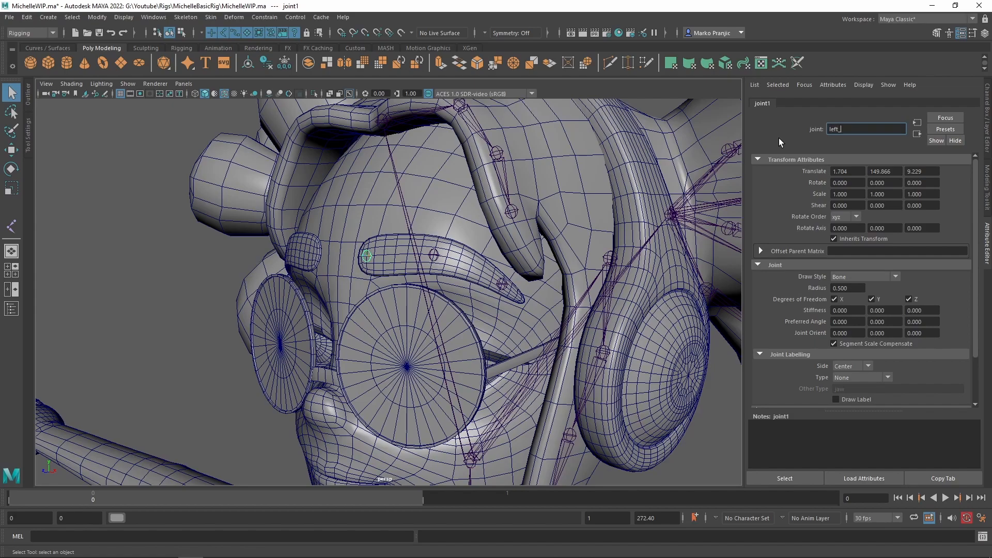
type("Eyebrow")
type("_l")
type("nner")
key("Return")
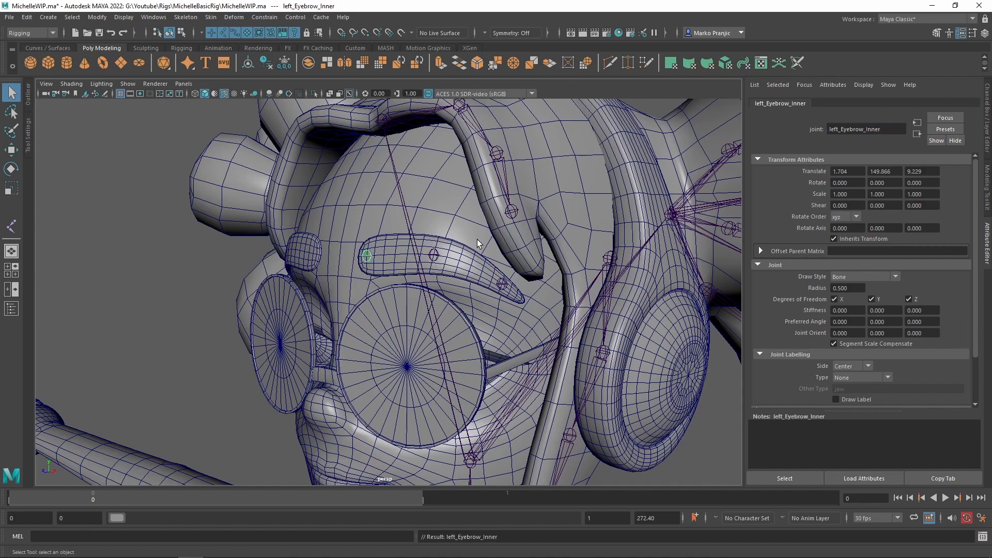
Parent the inner, middle and outer left eyebrow joints to the Head joint, keeping the body mesh out of the selection.
left_click(436, 252)
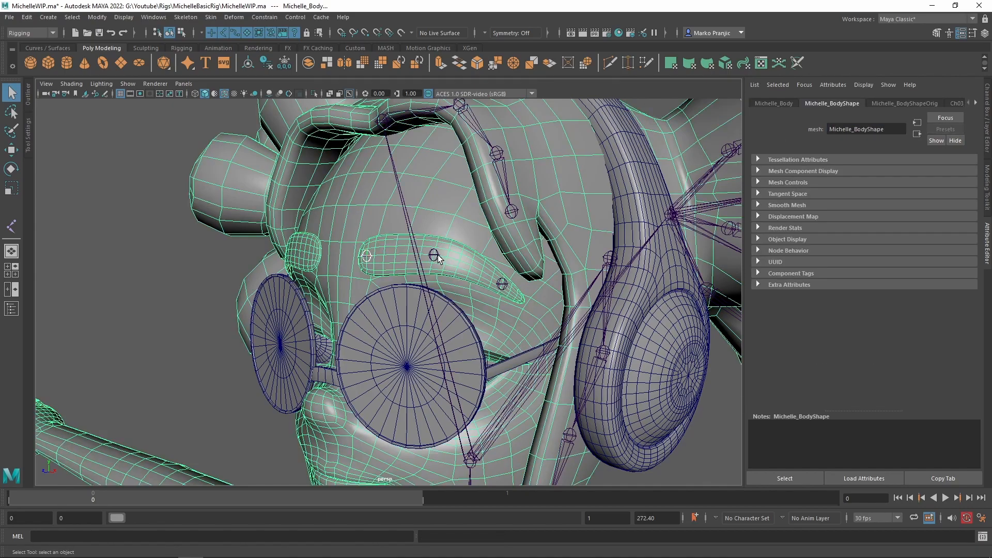
left_click(435, 252)
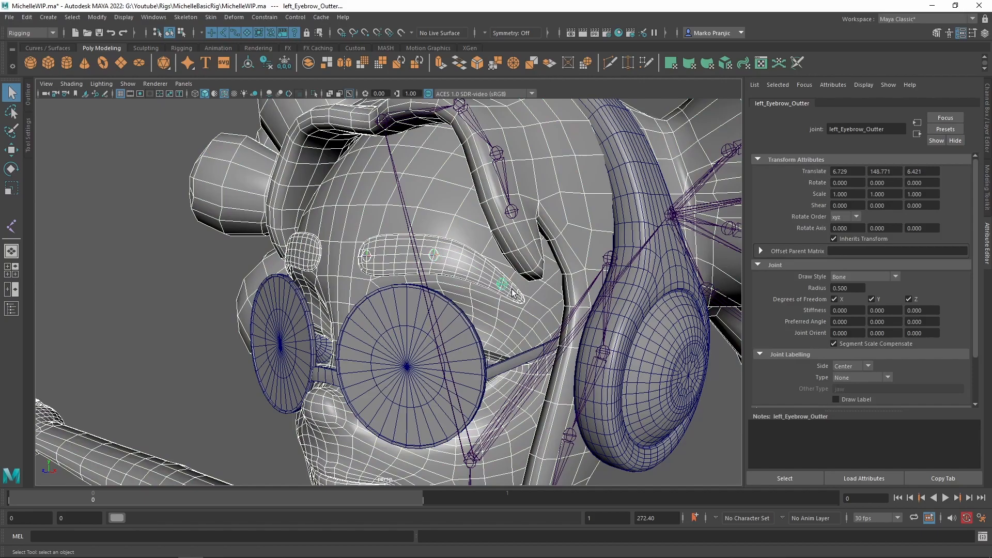
left_click(484, 238, "ctrl")
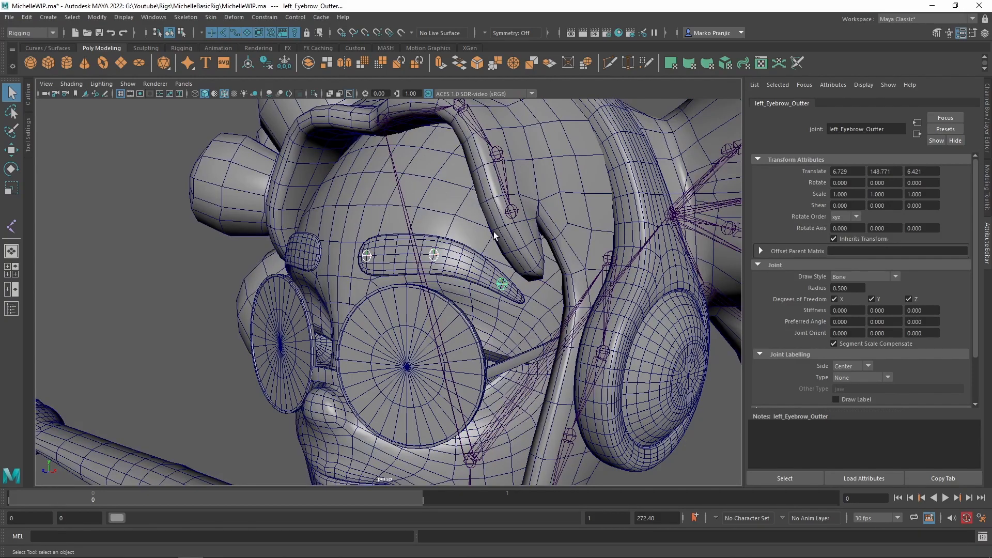
left_click_drag(446, 226, 477, 215, "alt")
left_click(480, 423, "shift")
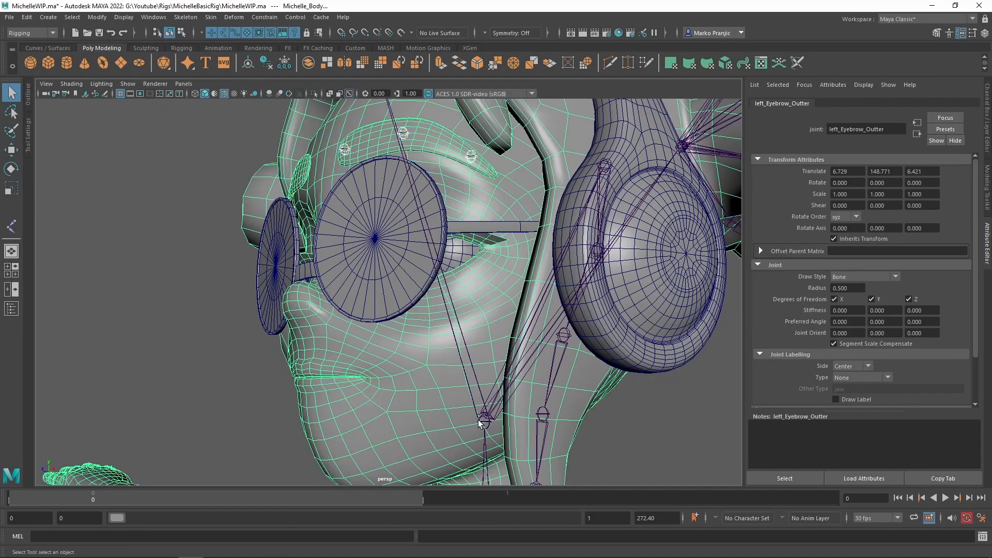
left_click(483, 425, "shift")
left_click(434, 397, "ctrl")
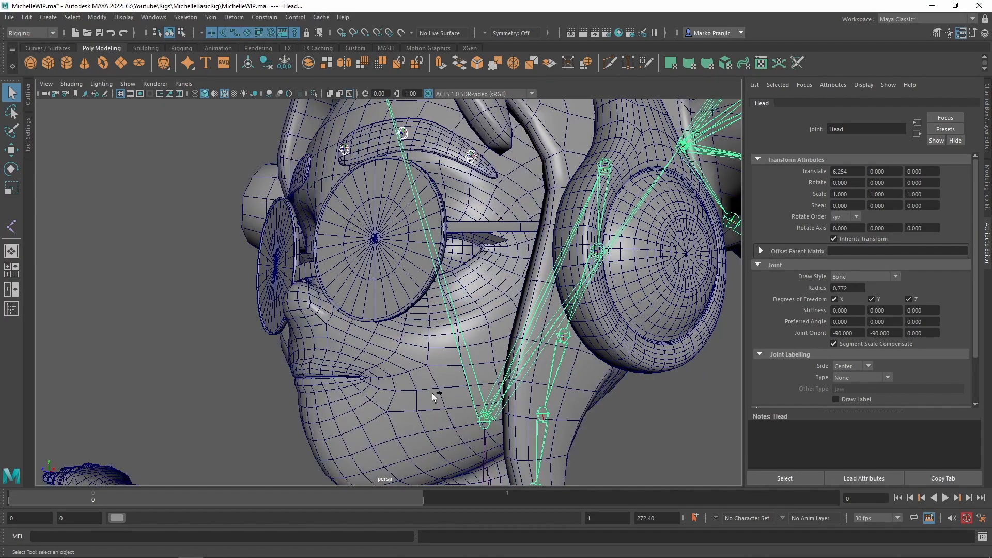
left_click(500, 337)
left_click_drag(496, 325, 445, 238, "alt")
scroll(514, 241, "down", 3)
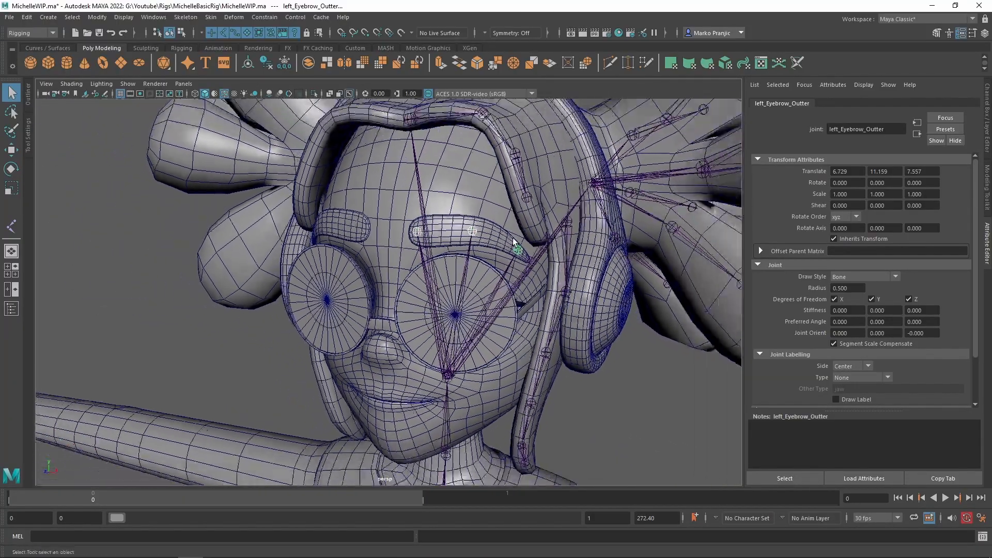
Select the Left_Eye mesh behind the glasses and isolate it in the perspective view.
left_click_drag(514, 240, 454, 305, "alt")
scroll(438, 267, "up", 3)
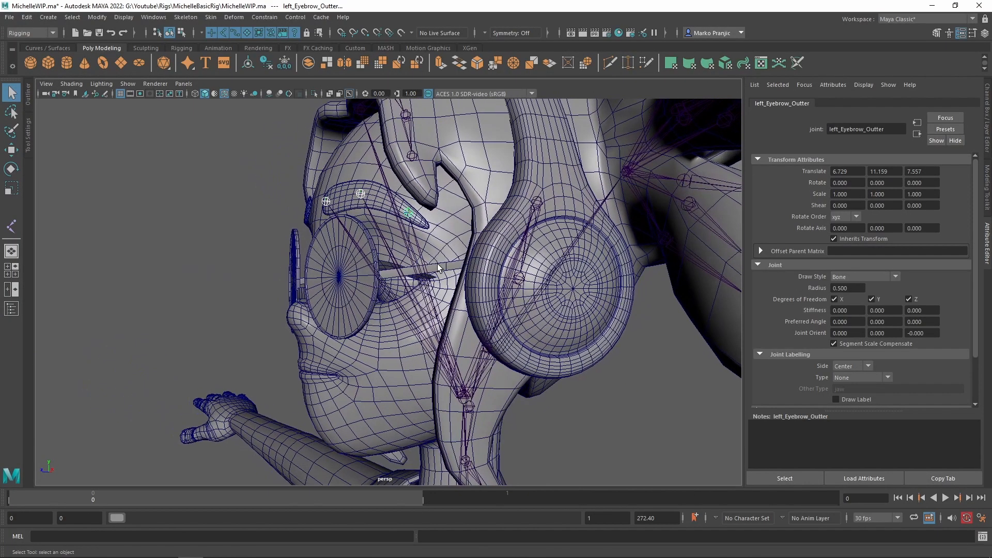
left_click_drag(356, 274, 398, 326, "alt")
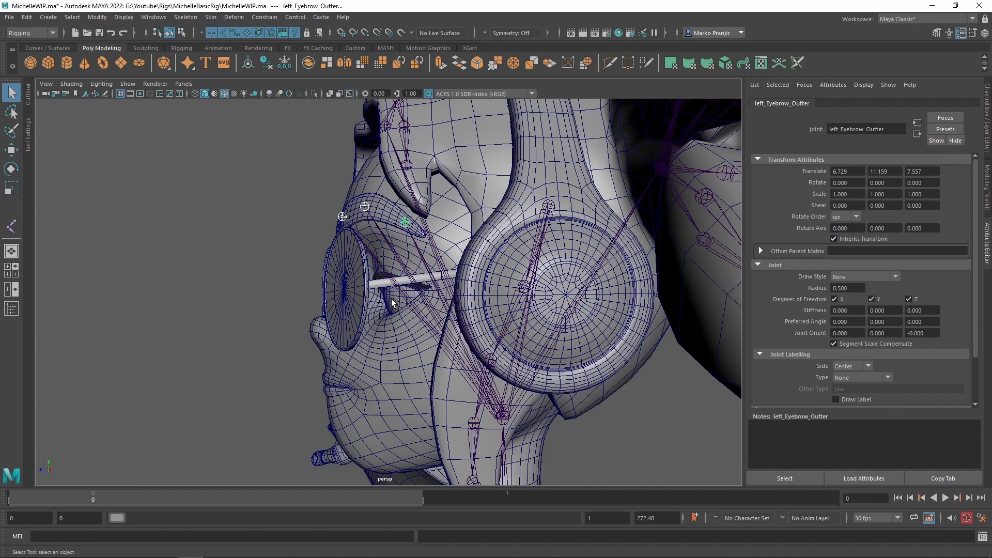
left_click(395, 307)
middle_click_drag(413, 292, 424, 312, "alt")
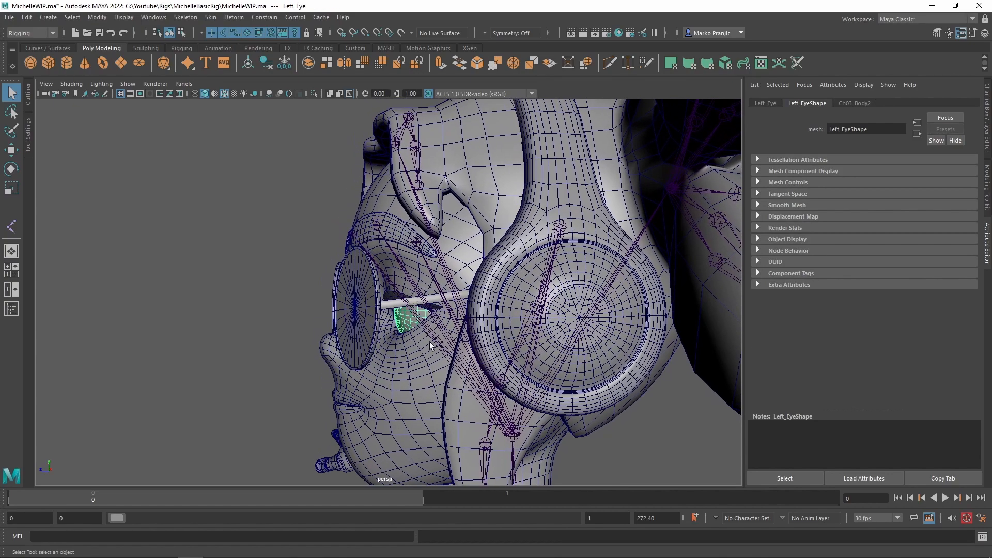
left_click(314, 93)
middle_click_drag(475, 310, 511, 274, "alt")
left_click_drag(511, 275, 481, 257, "alt")
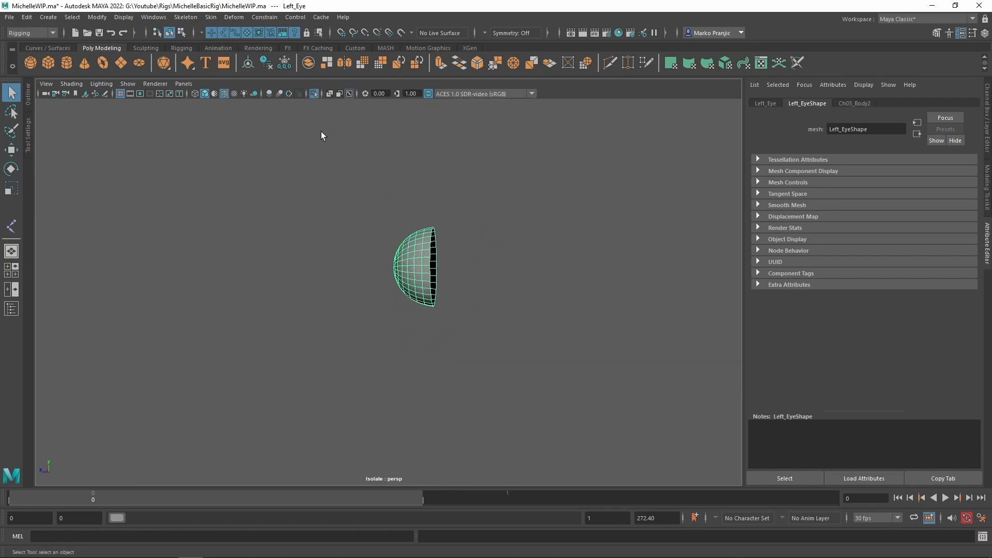
Center the pivot of the isolated Left_Eye mesh.
left_click(95, 19)
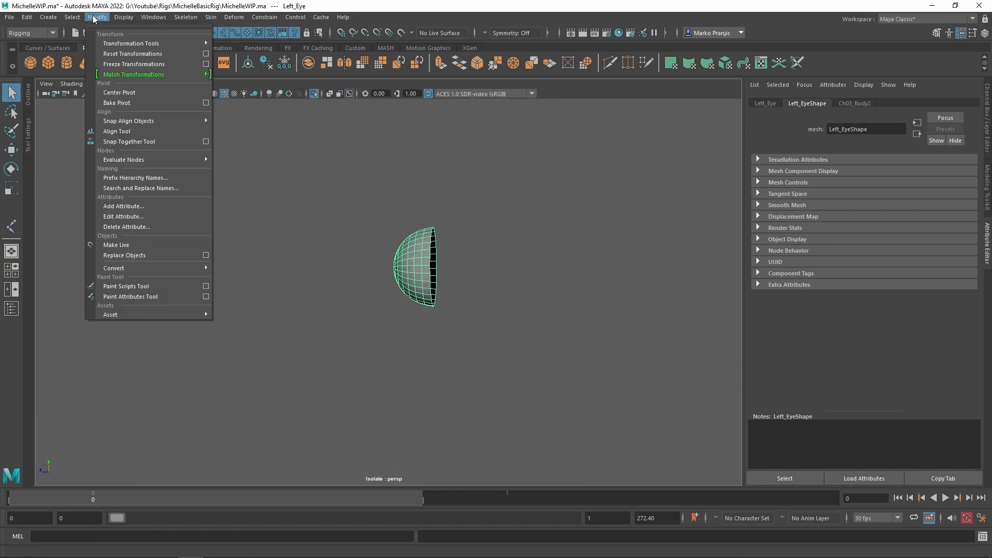
left_click(132, 92)
left_click_drag(313, 158, 331, 162, "alt")
right_click_drag(418, 225, 463, 277, "alt")
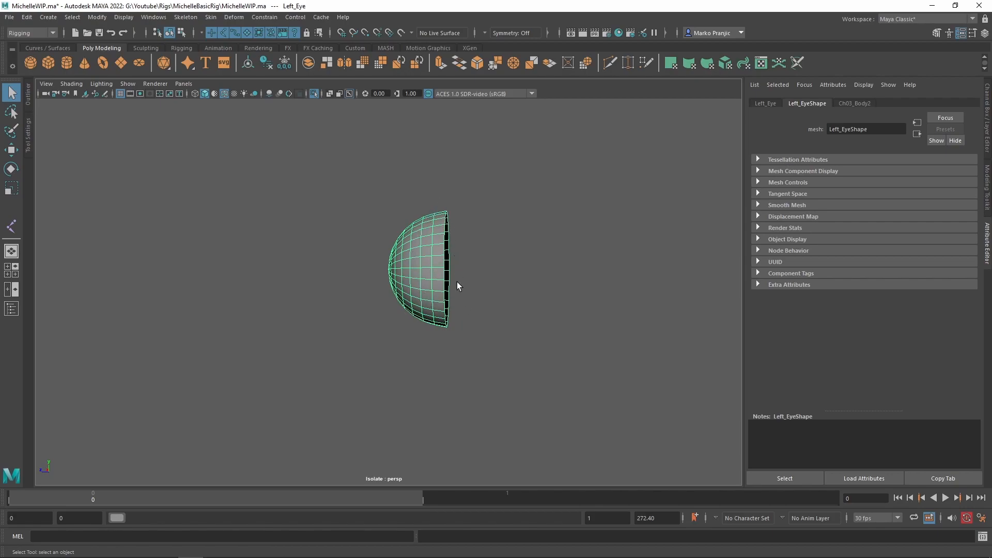
Try rotating the Left_Eye mesh around its X axis to check its pivot placement.
key("w")
left_click_drag(440, 226, 468, 242, "alt")
scroll(455, 321, "up", 5)
key("e")
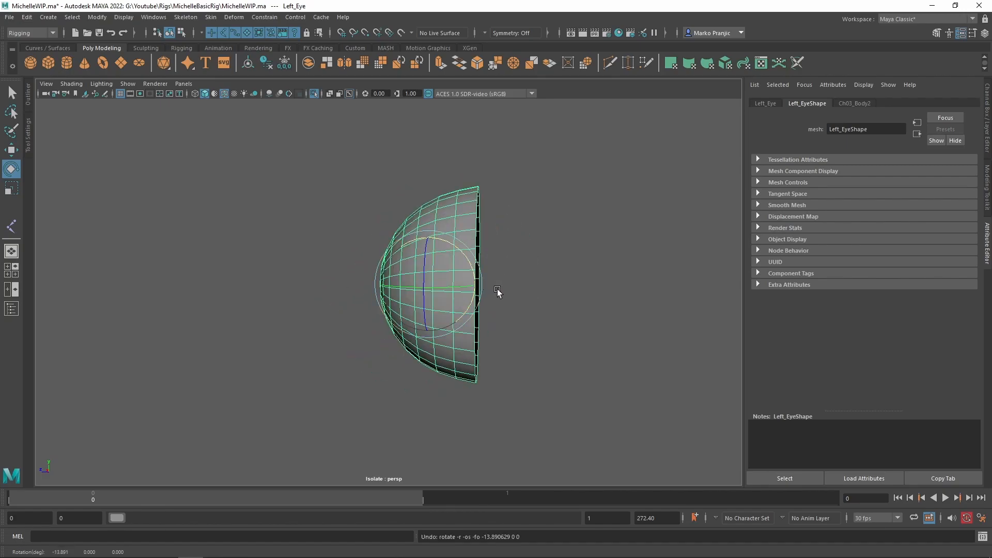
Snap the Left_Eye mesh's pivot to the middle of its open back plane and check it with a trial rotation, undoing the rotation.
key("w")
key("v")
left_click_drag(378, 286, 505, 304)
key("d")
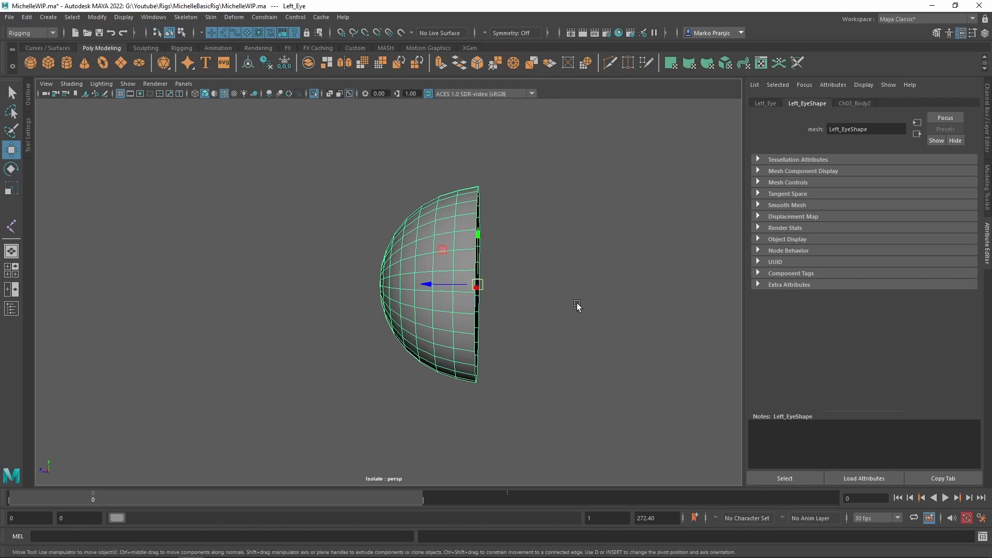
key("e")
left_click_drag(501, 247, 480, 190)
key("ctrl+z")
Display the local rotation axes of the Left_Eye mesh.
left_click_drag(503, 283, 535, 197, "alt")
key("f")
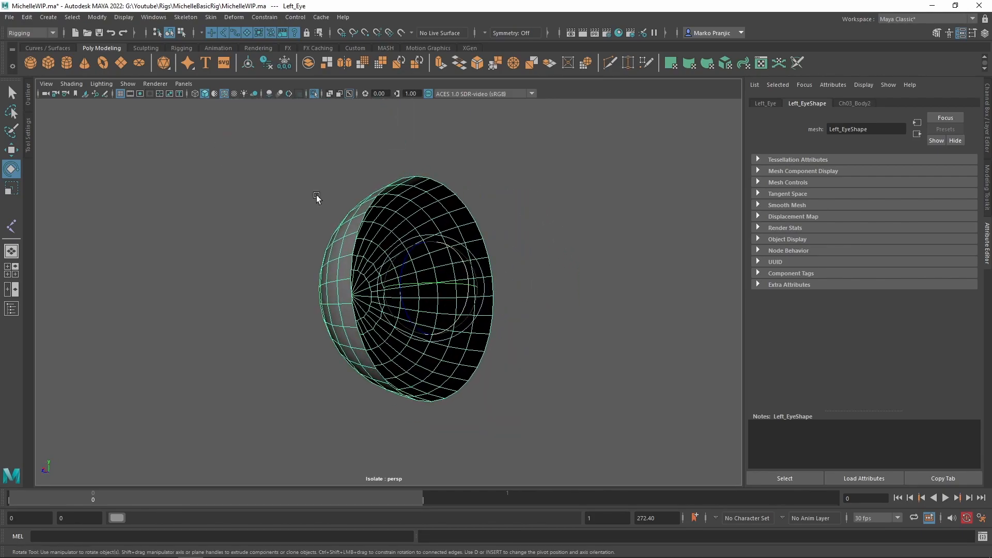
left_click(123, 17)
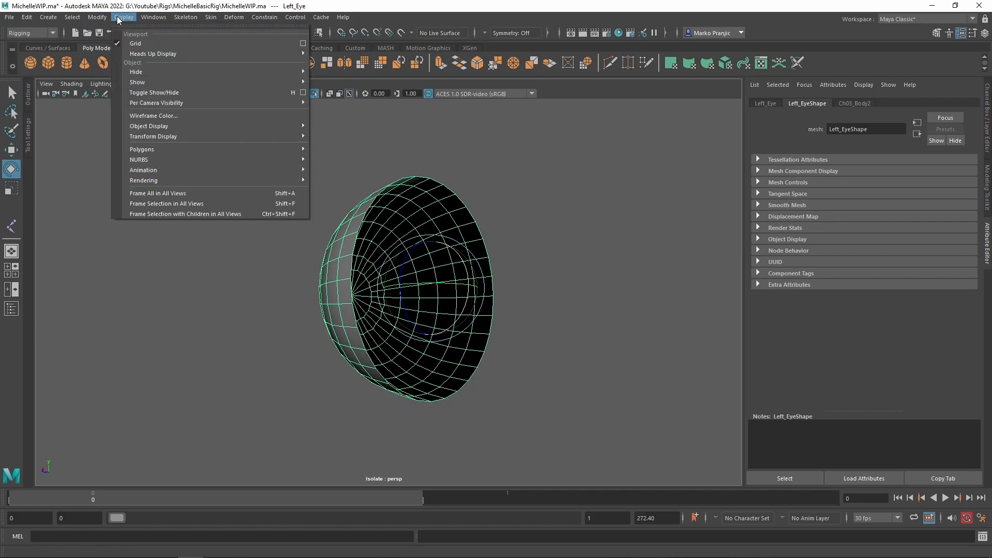
mouse_move(171, 141)
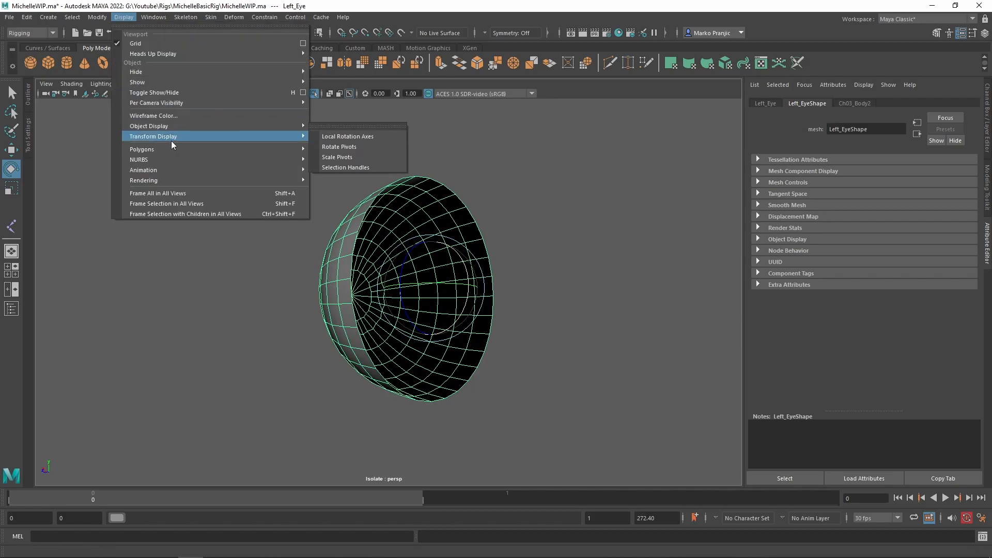
left_click(358, 137)
left_click_drag(475, 225, 481, 239, "alt")
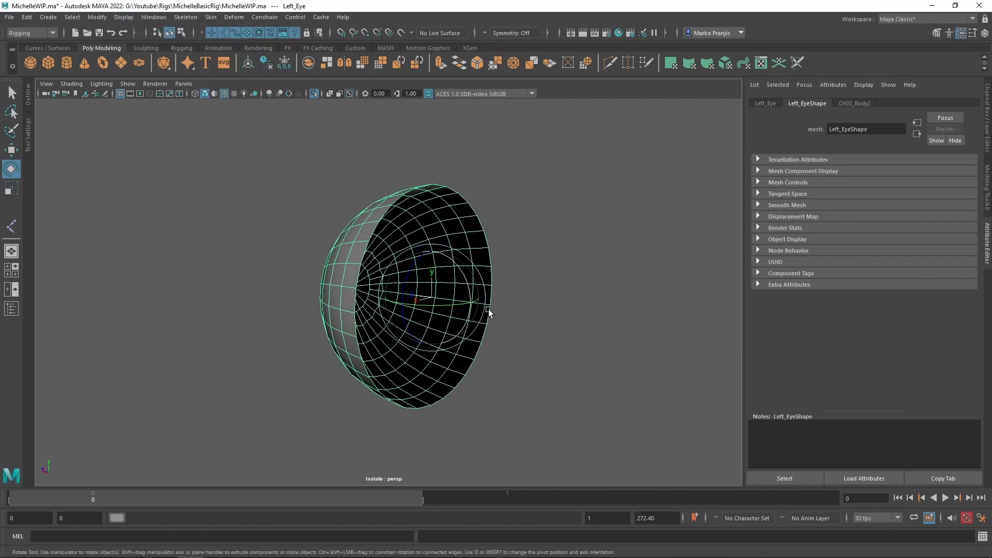
Place a single joint snapped to the pivot shown by the Left_Eye mesh's local rotation axes.
key("q")
left_click(522, 299)
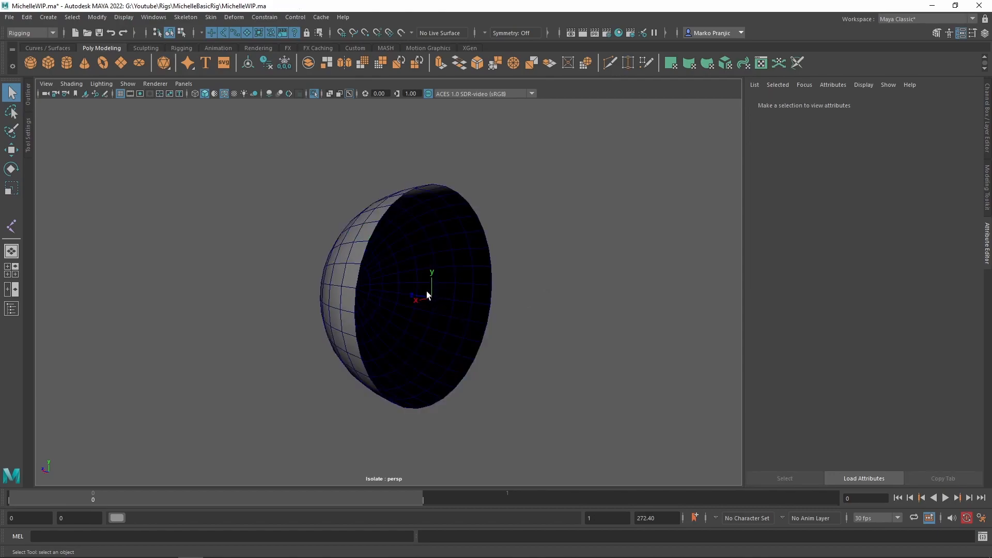
left_click_drag(438, 289, 443, 283, "alt")
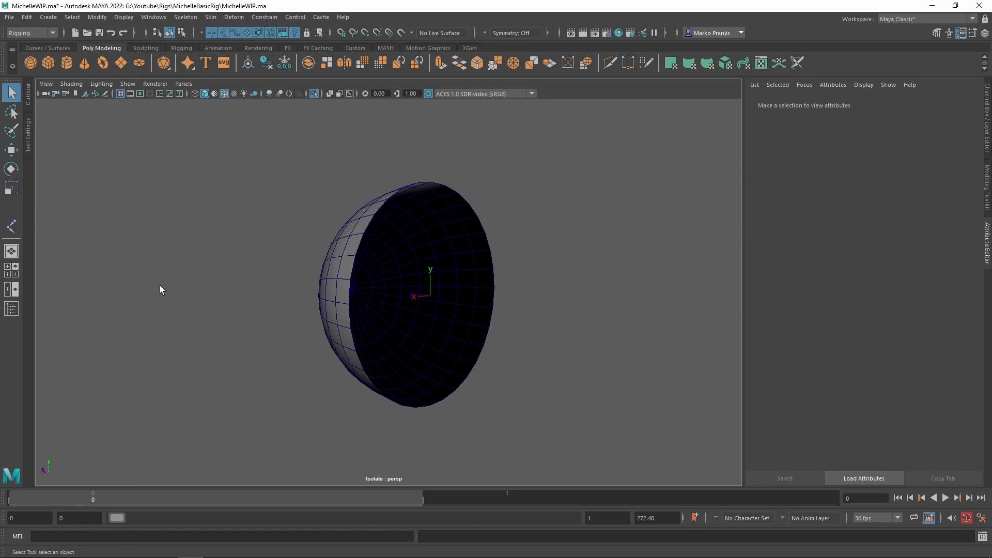
left_click(12, 226)
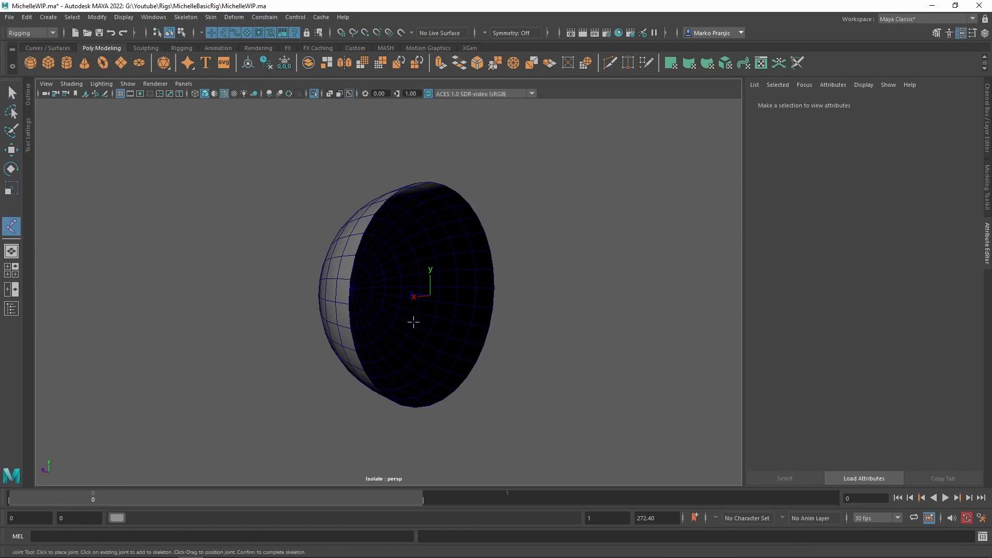
left_click(430, 296)
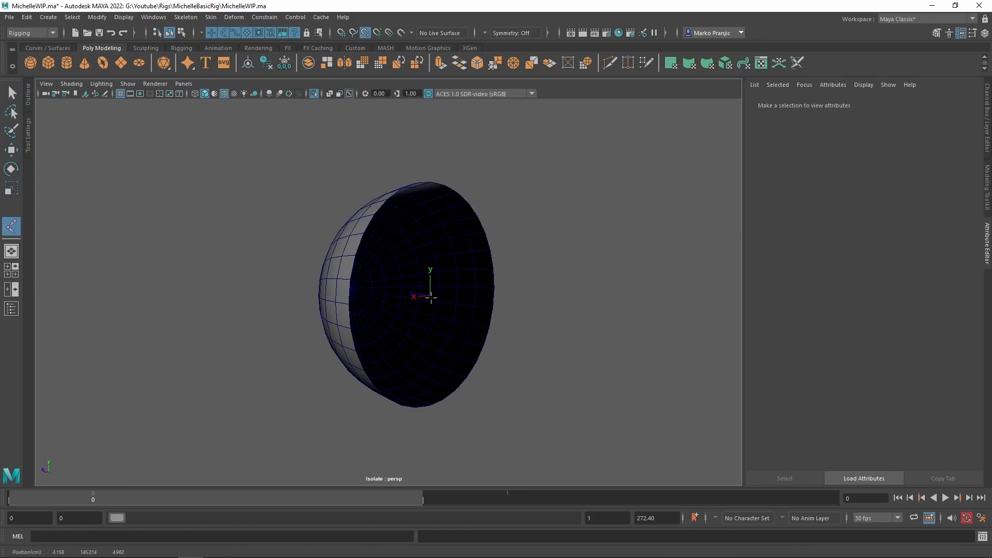
key("Return")
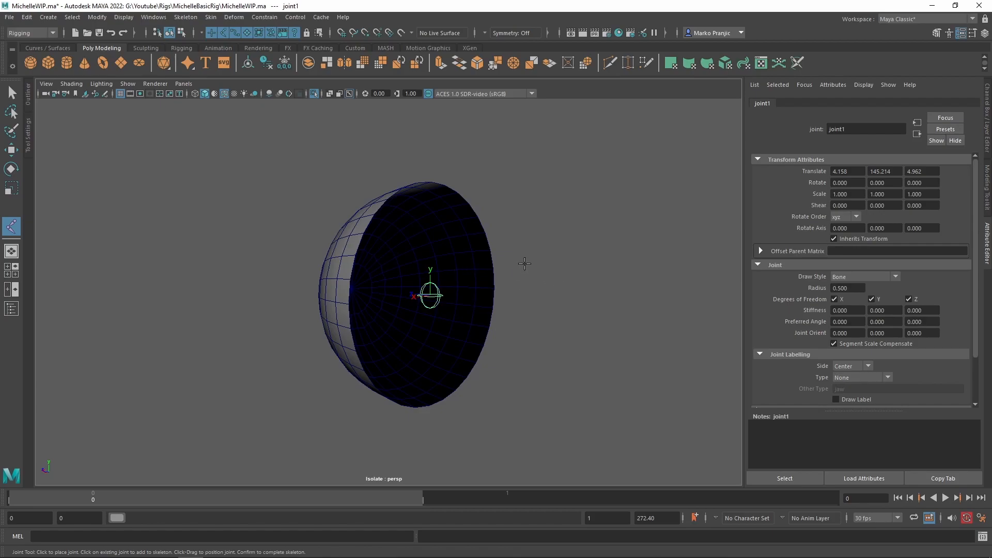
Rename the joint at the left eye's pivot as left_Eyeball.
key("q")
left_click_drag(856, 131, 738, 135)
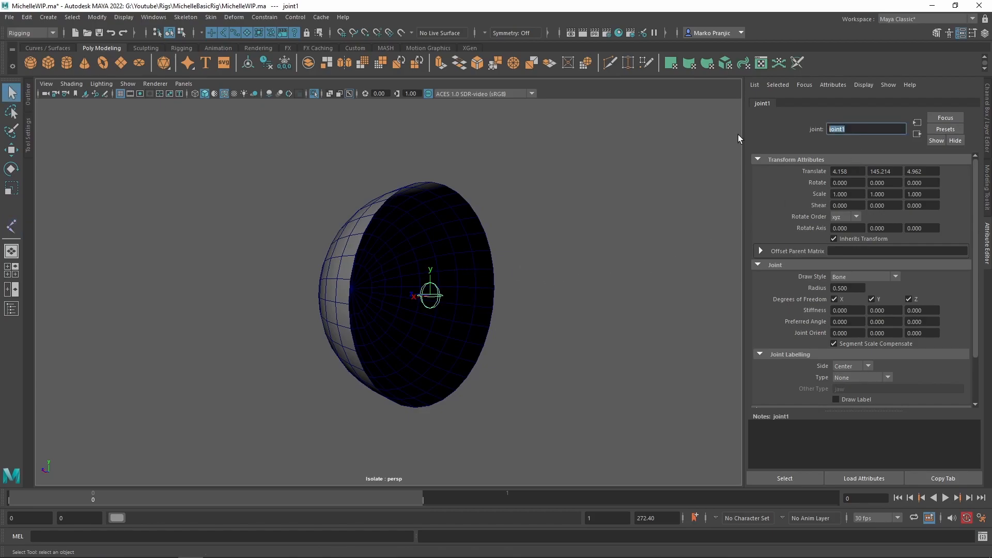
type("left_Eyeball")
key("Return")
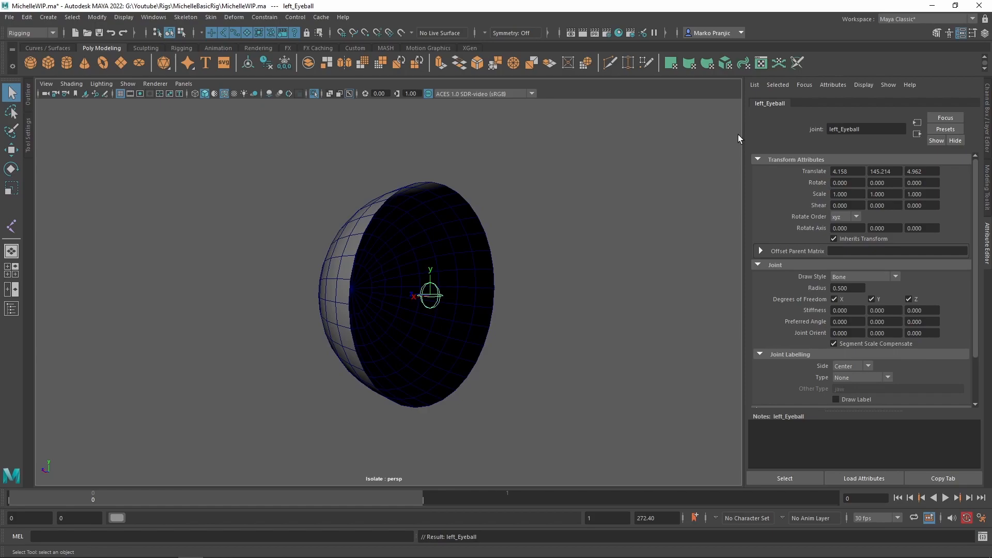
Exit the isolated view and parent the left_Eyeball joint to the Head joint.
left_click(314, 93)
left_click_drag(399, 348, 440, 381, "alt")
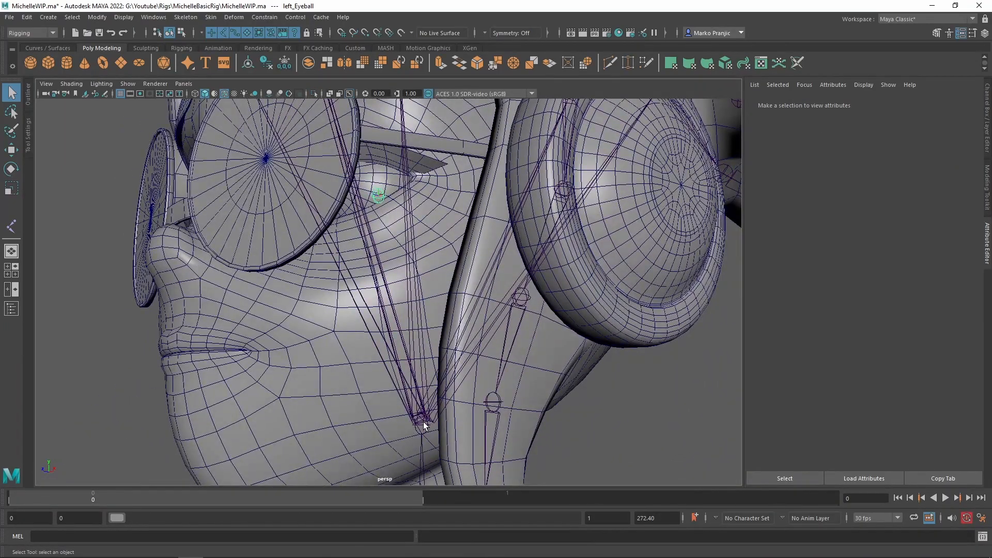
left_click(423, 418)
left_click(424, 417, "ctrl")
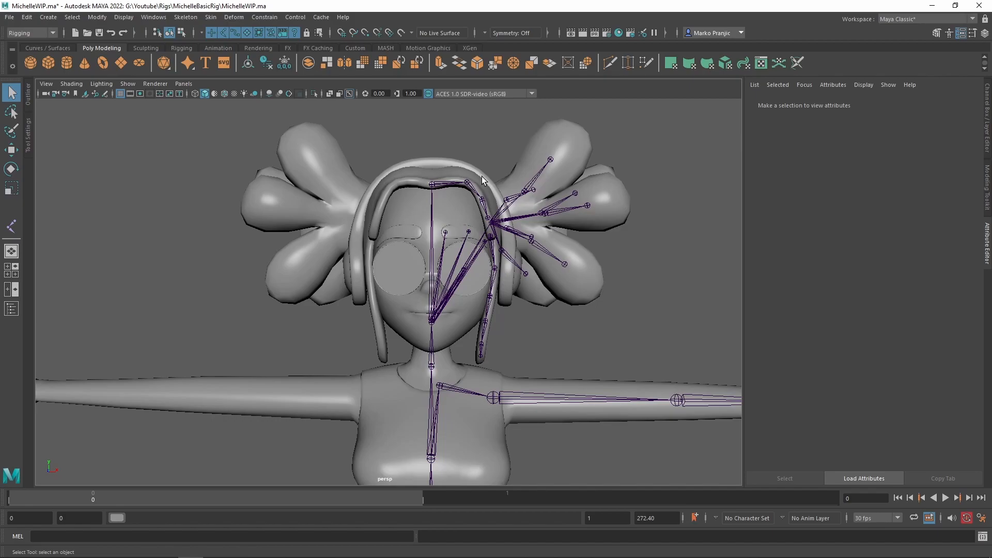
Select the left_HairTop01 joint and reset the Mirror Joints options to their defaults.
left_click(466, 183)
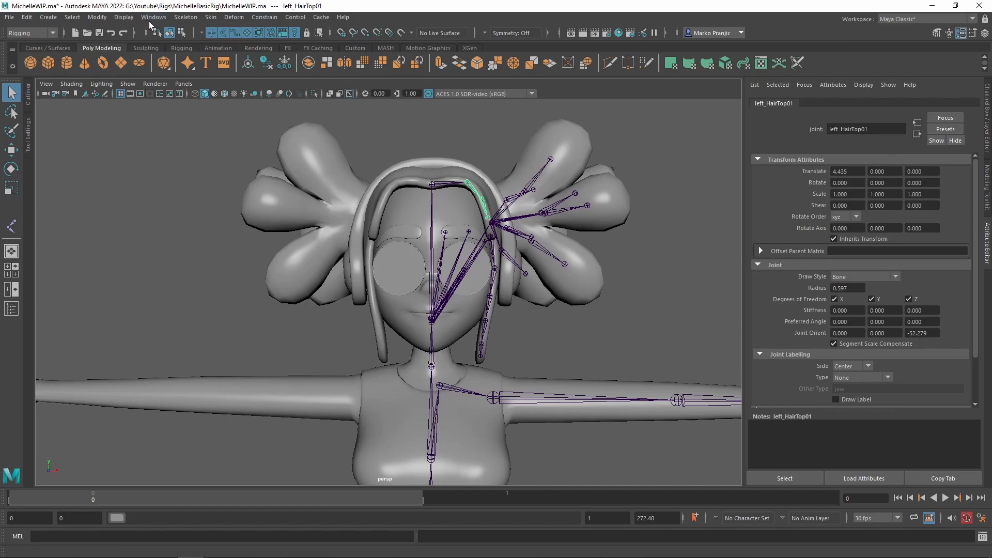
left_click(188, 17)
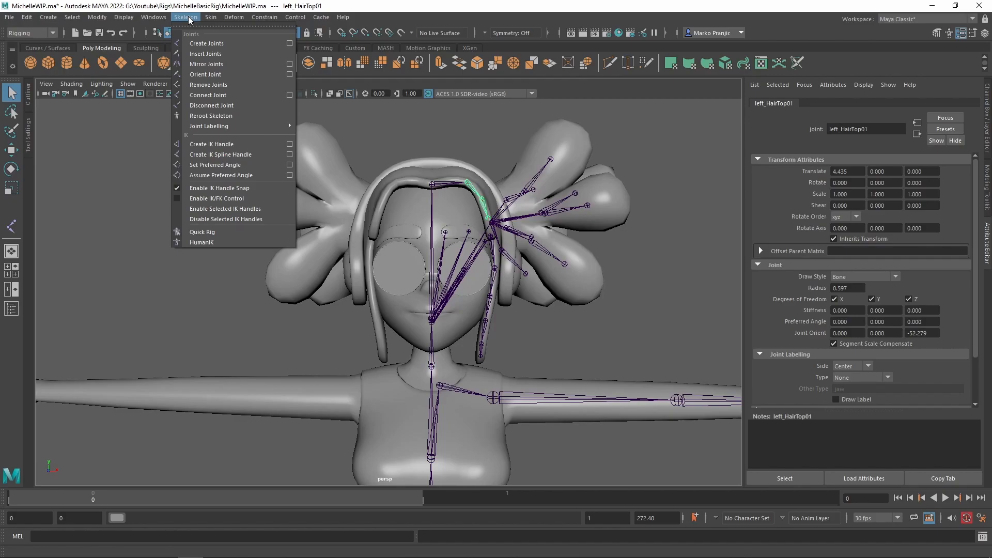
left_click(290, 64)
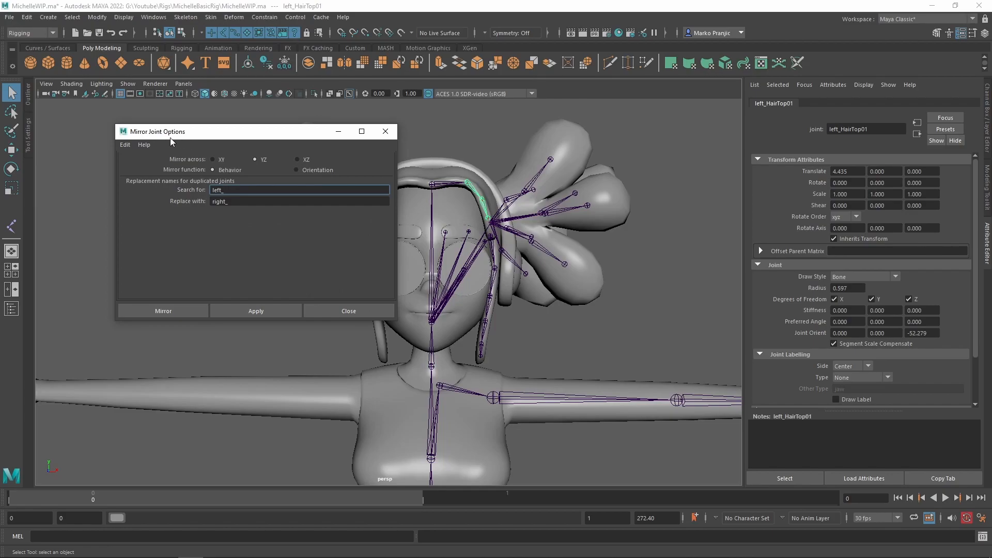
left_click(123, 144)
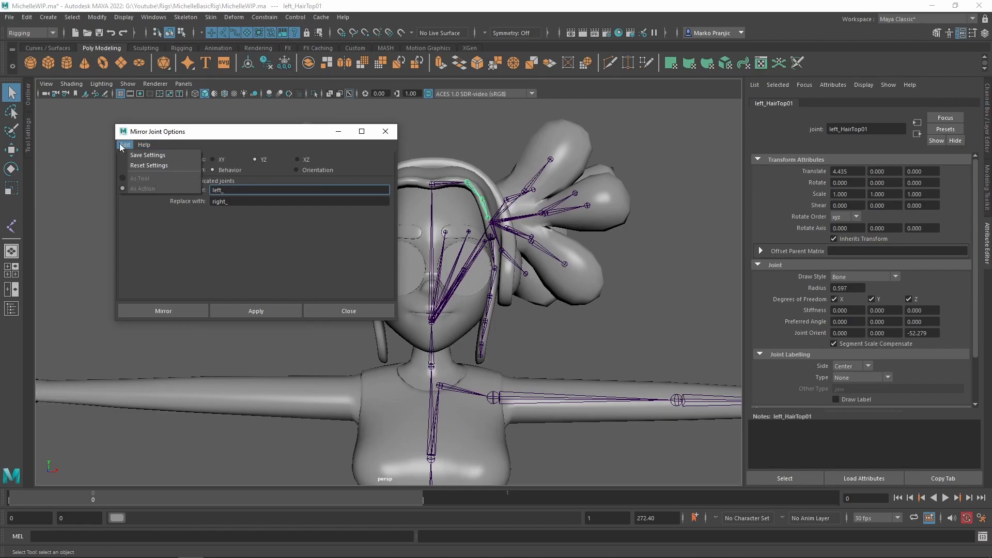
left_click(137, 166)
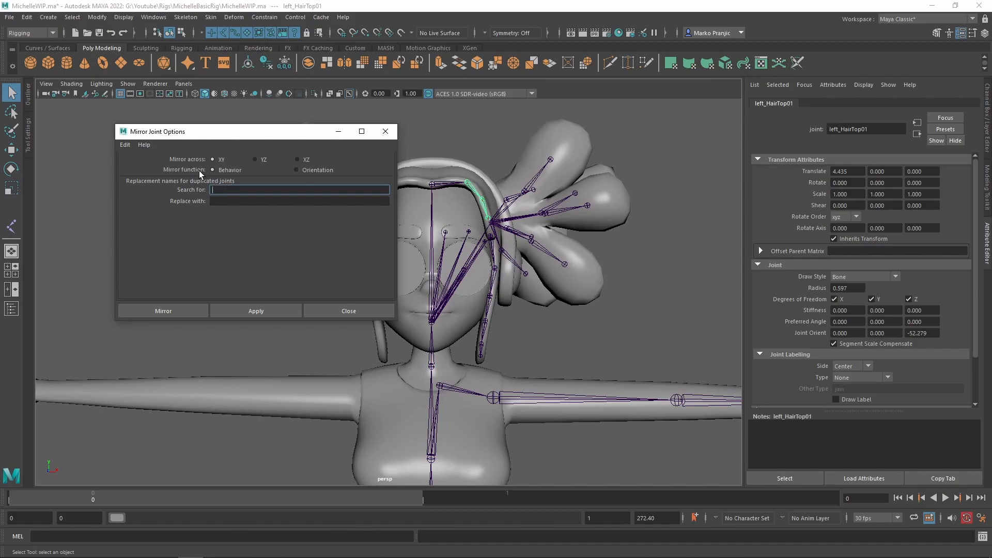
Mirror the left_HairTop01 joints across YZ with the Behavior function, replacing left_ with right_ in the duplicated names.
left_click_drag(230, 139, 218, 139)
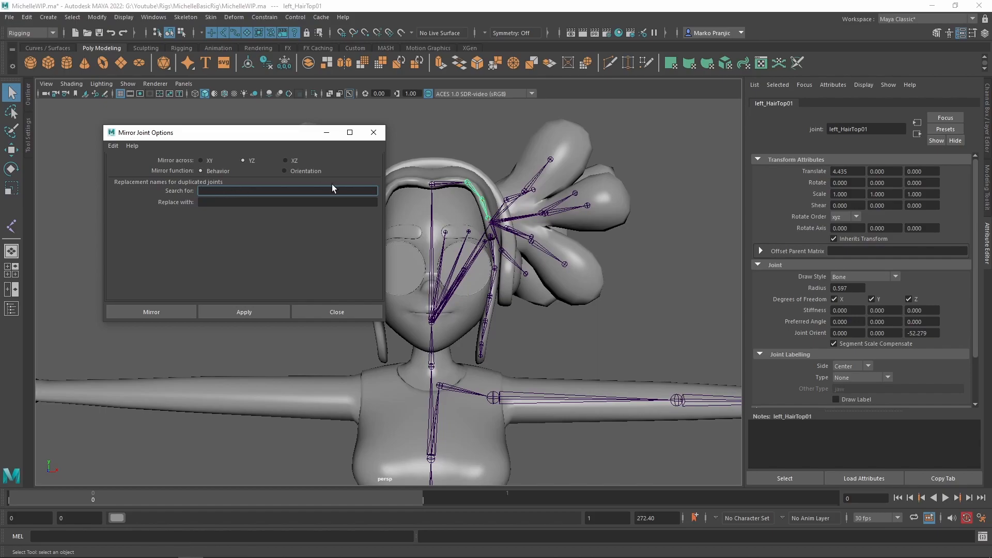
type("left_")
key("Tab")
type("right")
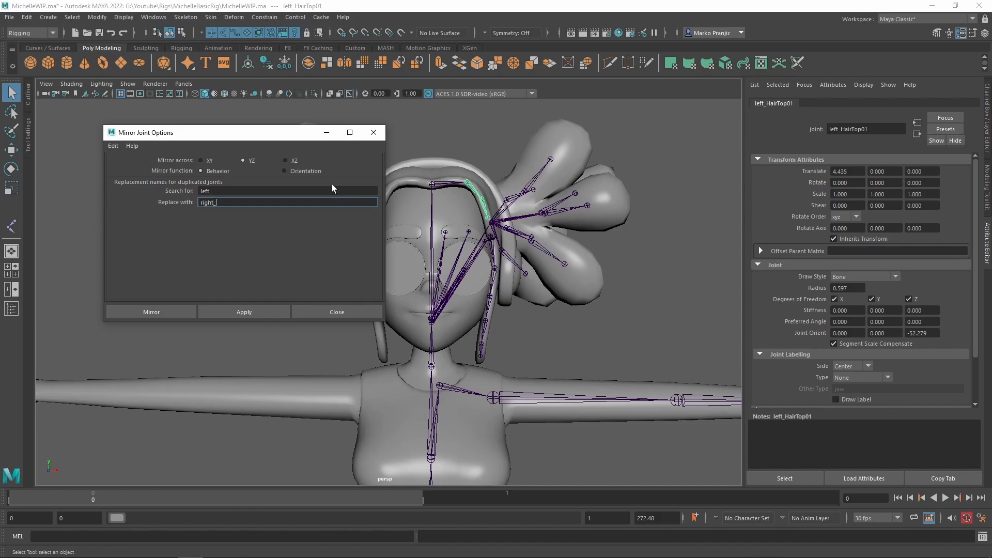
left_click(181, 314)
middle_click_drag(491, 240, 487, 241, "alt")
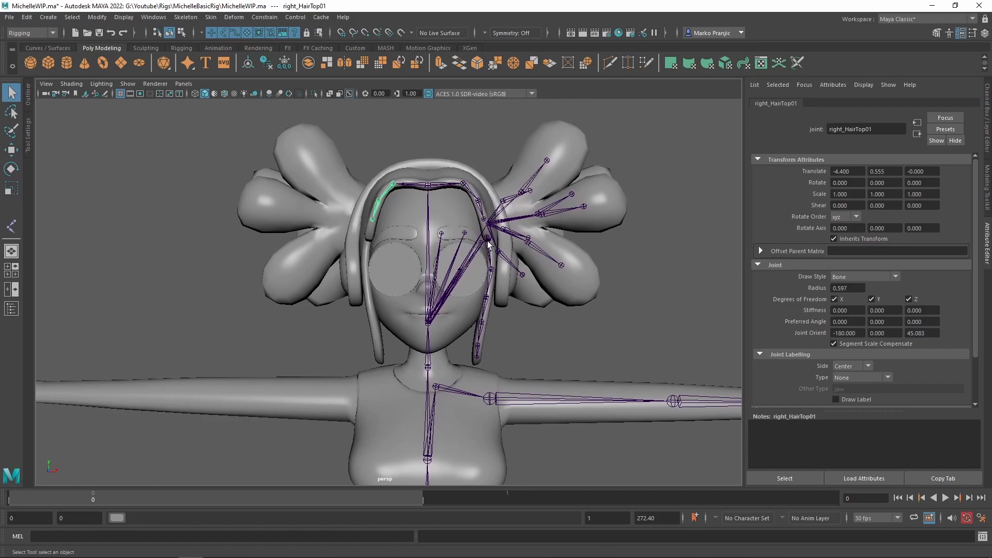
Repeat the joint mirror for the left_HairClumpRoot hierarchy and for each of the three left eyebrow joints.
left_click(488, 224)
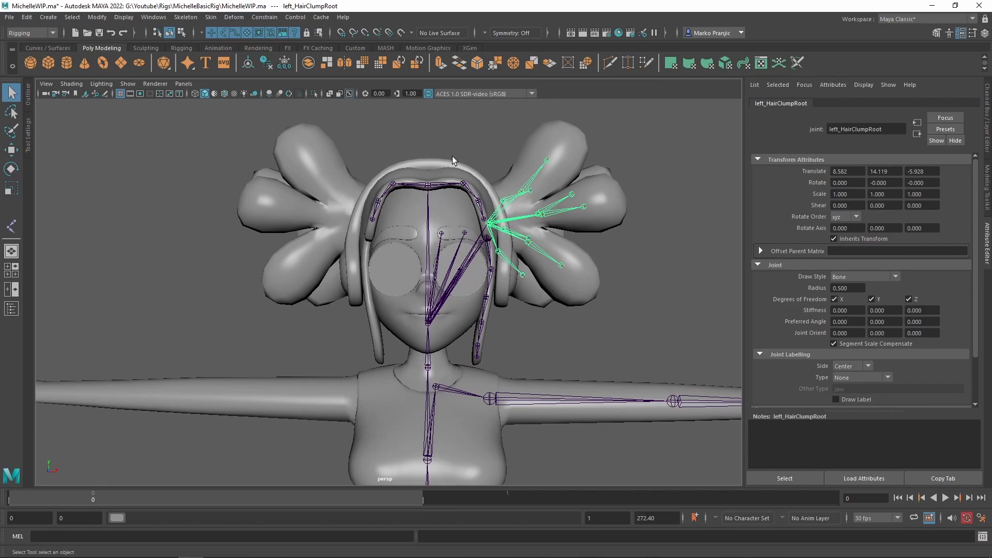
key("g")
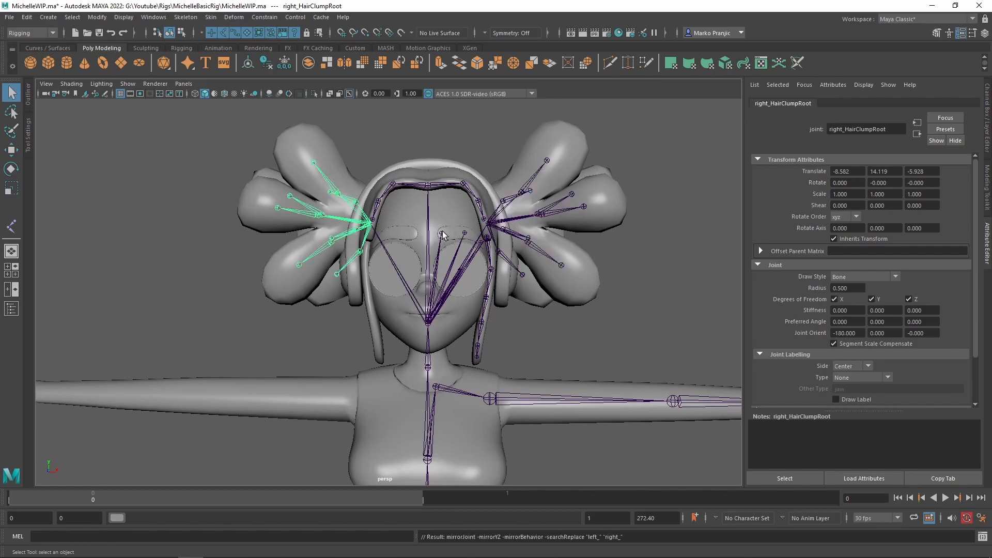
left_click(441, 233)
left_click_drag(442, 233, 433, 252, "alt")
left_click(430, 250)
key("g")
left_click(473, 257)
key("g")
mouse_move(475, 253)
left_mouse_down("alt")
mouse_move(434, 238)
mouse_move(461, 241)
left_mouse_up("alt")
left_click(462, 258)
key("g")
Mirror the left_HairSideRoot joint chain to the character's right side.
left_click(485, 241)
left_click_drag(509, 207, 444, 223, "alt")
key("g")
Mirror the left_Eyeball joint and the left_Clavicle arm chain to the character's right side.
middle_click_drag(525, 336, 525, 267, "alt")
left_click_drag(526, 267, 496, 289, "alt")
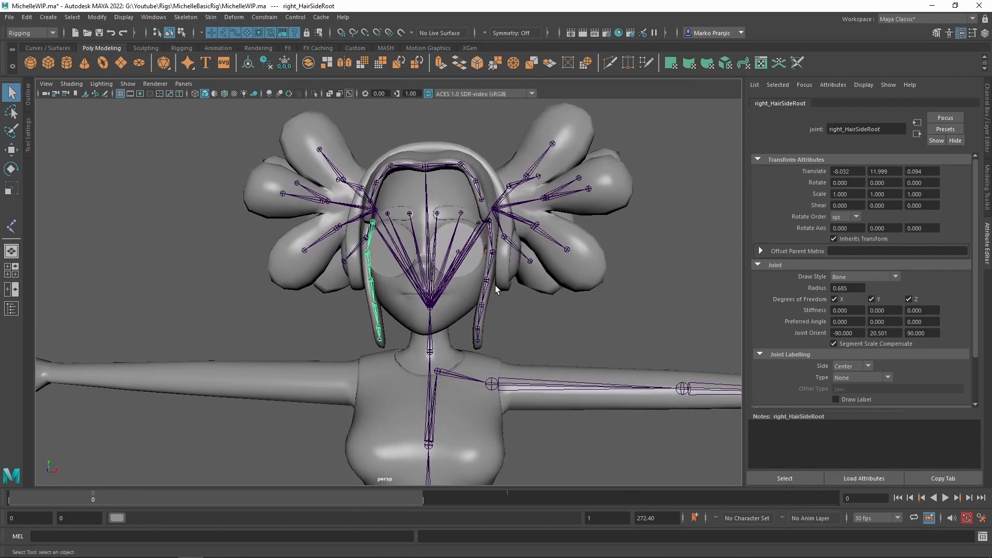
left_click(458, 253)
left_click_drag(411, 284, 452, 309, "alt")
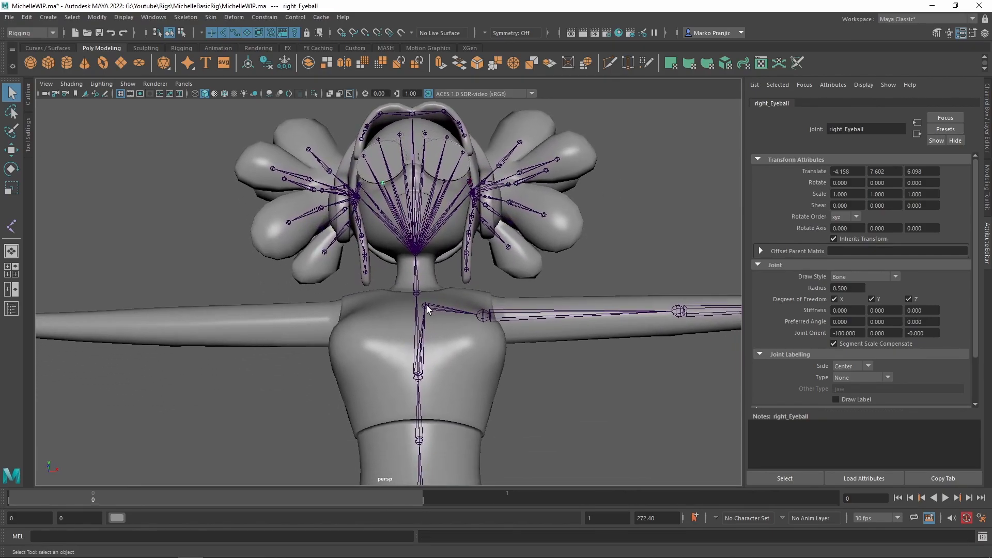
left_click(427, 306)
key("g")
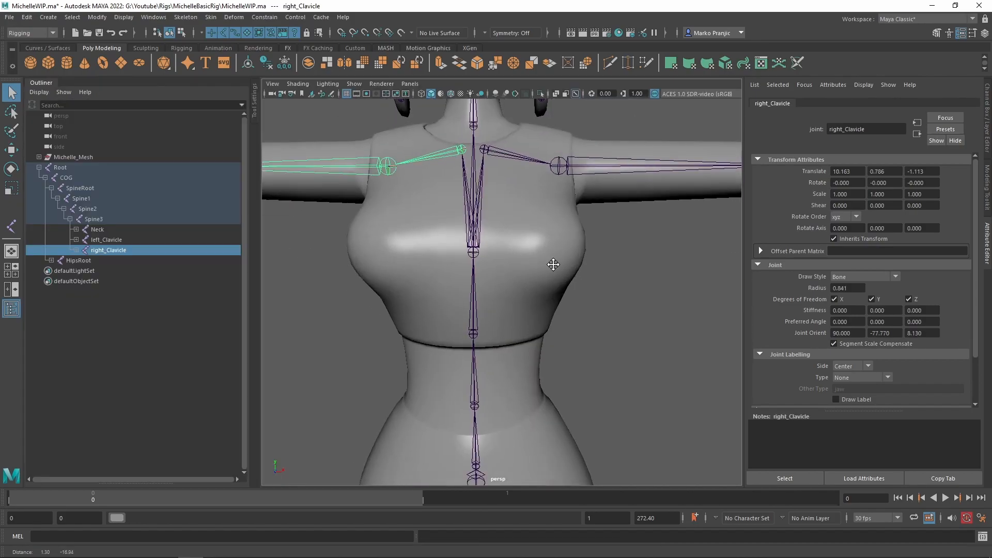
Try mirroring the left_Hip leg chain to the right side and check its alignment down to the feet.
middle_click_drag(554, 263, 559, 135, "alt")
left_click(556, 243)
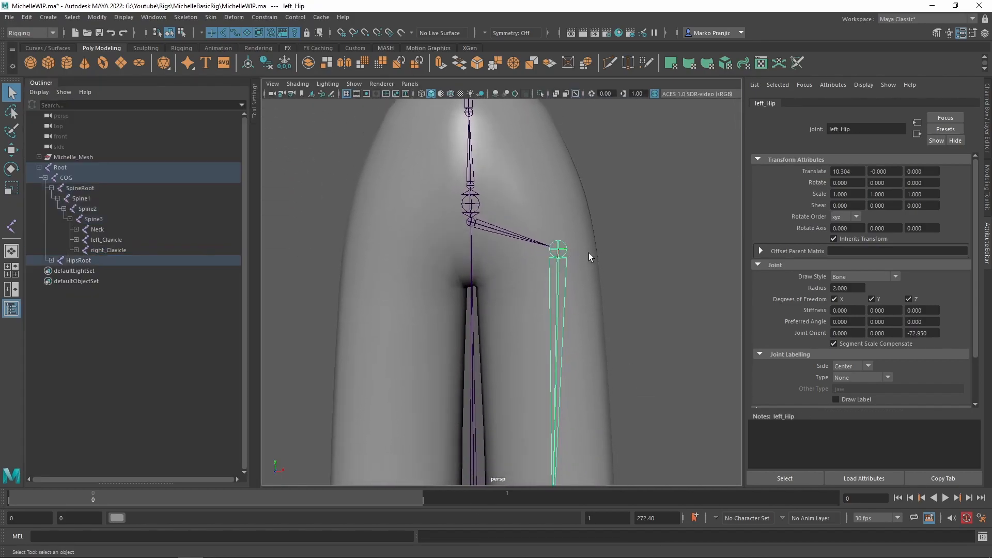
key("g")
middle_click_drag(616, 426, 611, 115, "alt")
scroll(610, 202, "down", 5)
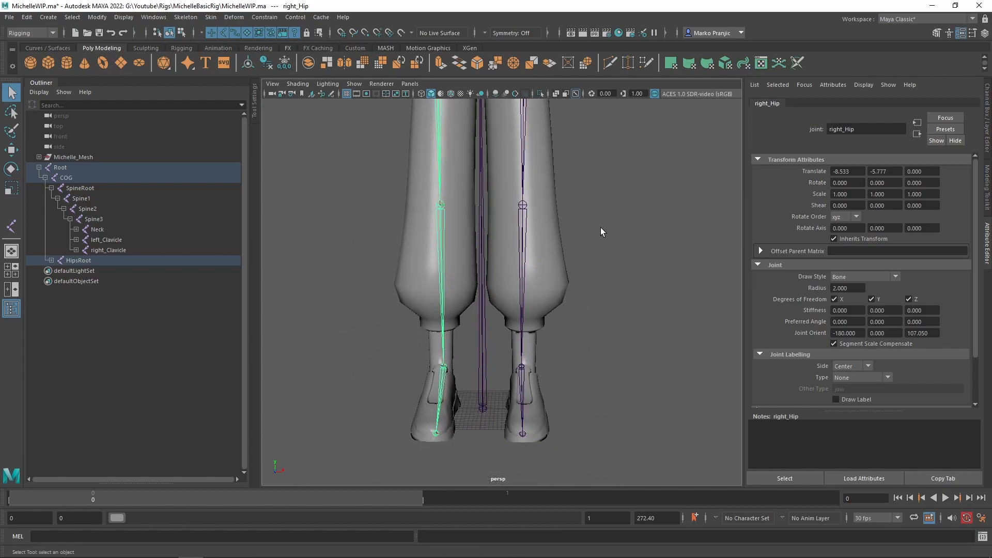
middle_click_drag(577, 181, 591, 249, "alt")
left_click(572, 255)
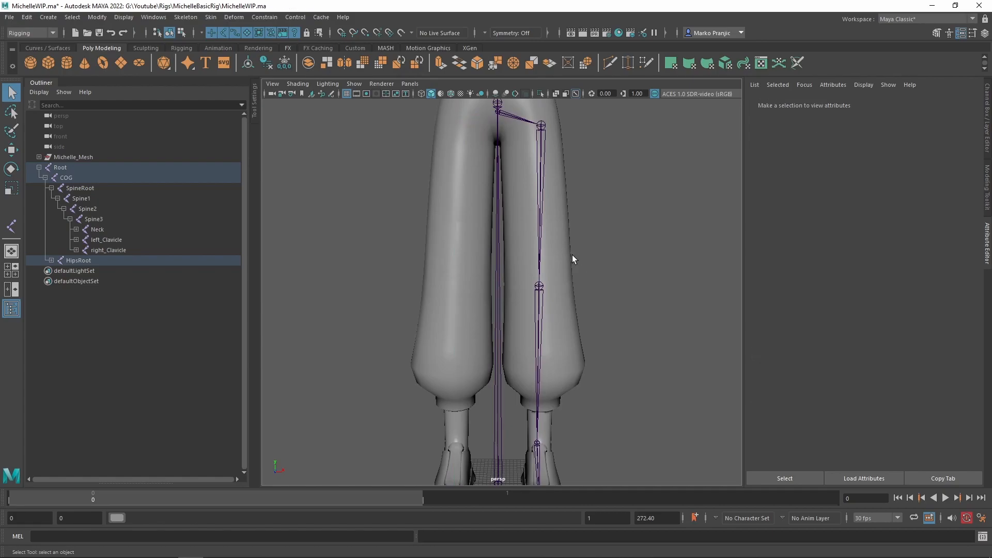
Move the left_Hip joint outward along the world X axis to a Translate of about 10.853, 0.168, 0.
left_click(542, 126)
key("w")
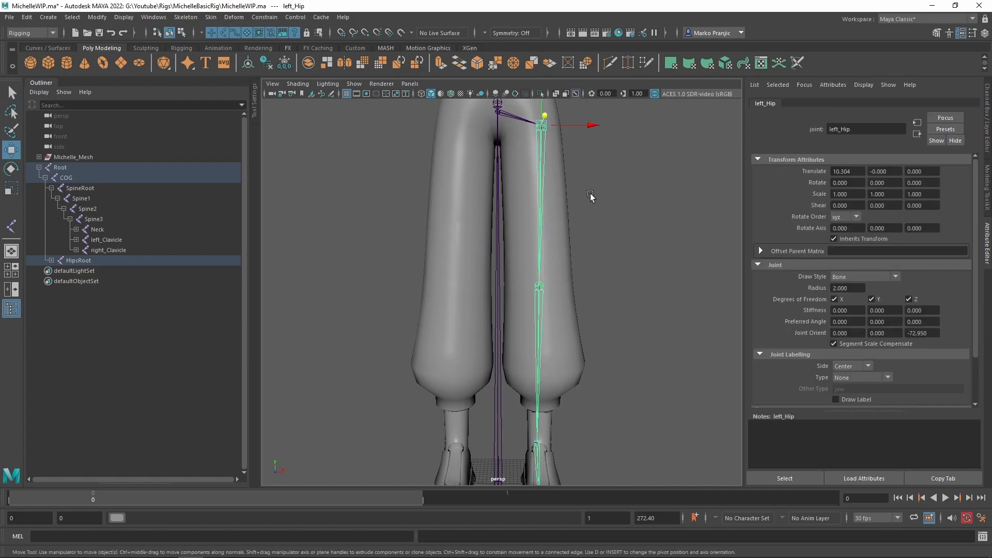
left_click_drag(593, 127, 599, 128)
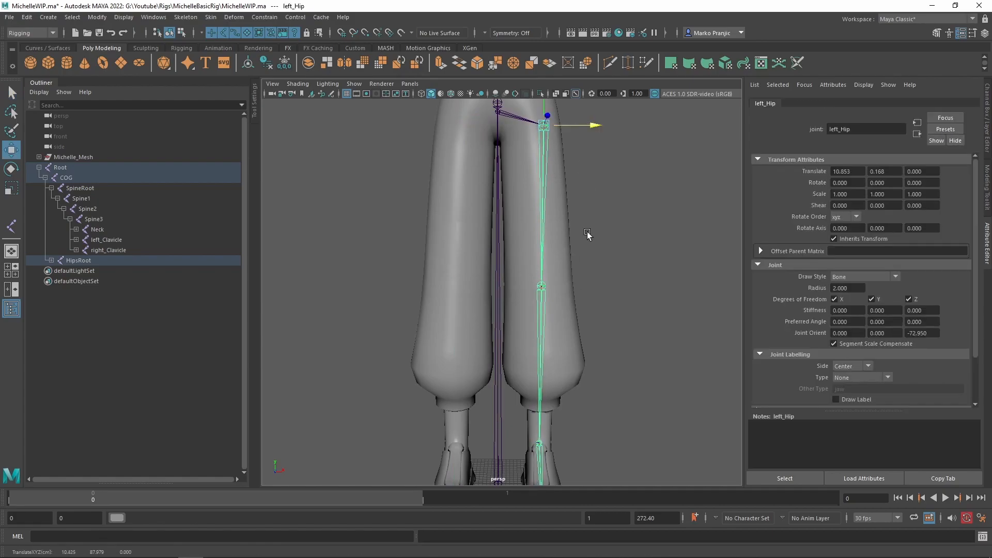
Check the repositioned left leg joints in the front view and mirror the left_Hip chain to the right side.
key("space")
key("space")
scroll(530, 346, "up", 5)
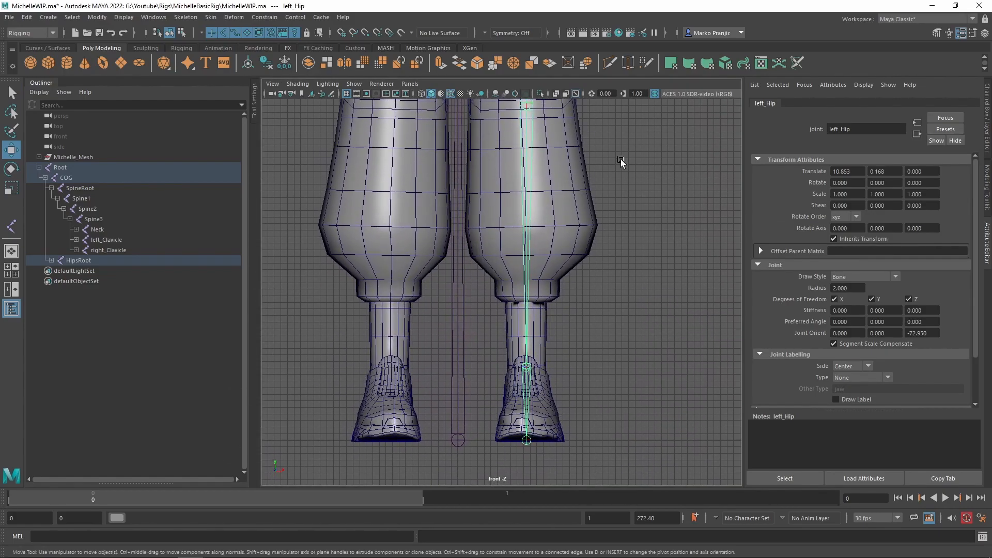
middle_click_drag(647, 149, 620, 444)
middle_click_drag(546, 155, 564, 261, "alt")
key("g")
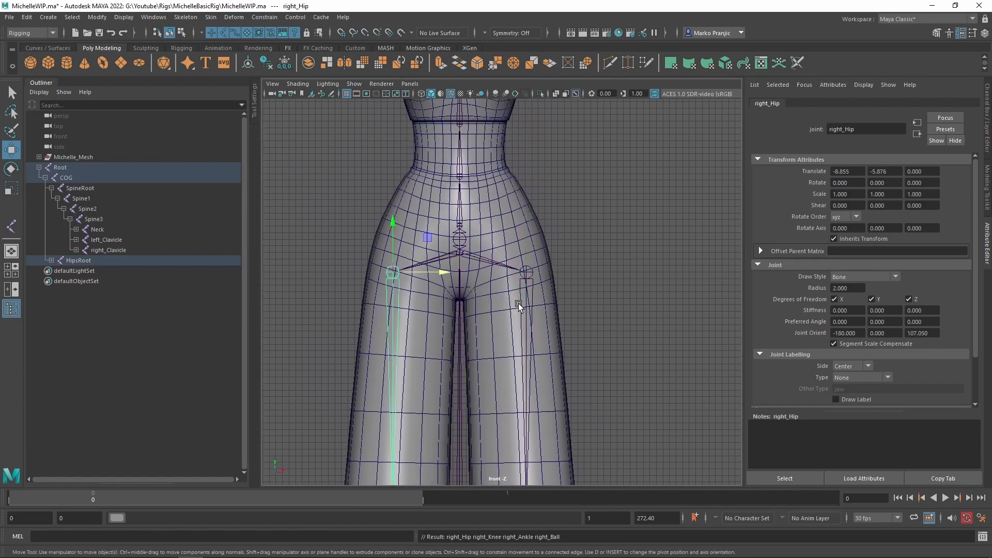
Look over both leg chains in the front view and save the MichelleWIP.ma scene.
middle_click_drag(553, 439, 566, 167, "alt")
scroll(634, 413, "down", 3)
mouse_move(597, 311)
middle_mouse_down("alt")
mouse_move(600, 234)
mouse_move(610, 314)
middle_mouse_up("alt")
key("ctrl+s")
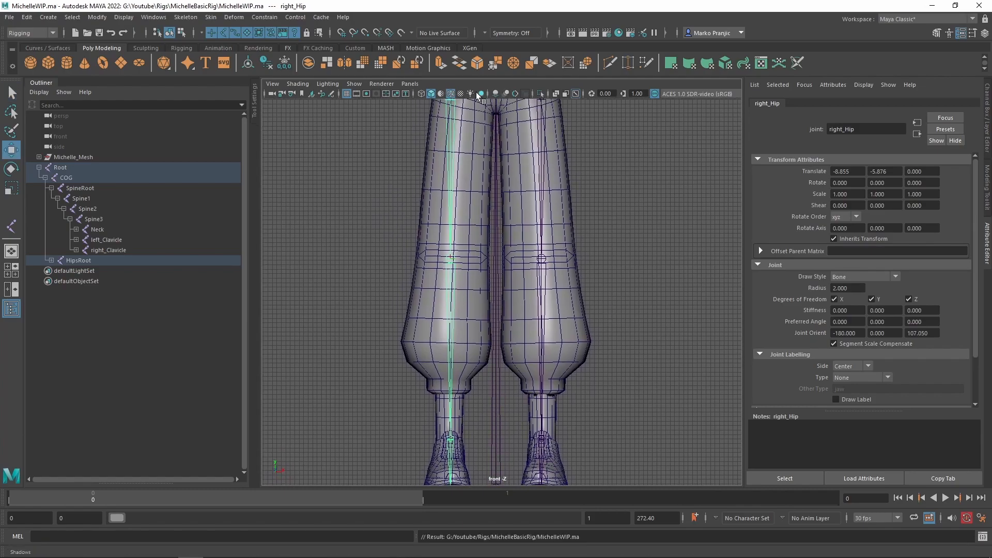
Create a NURBS circle at the origin and scale it up uniformly into a wide ring around the character's feet.
middle_click_drag(565, 208, 584, 413, "alt")
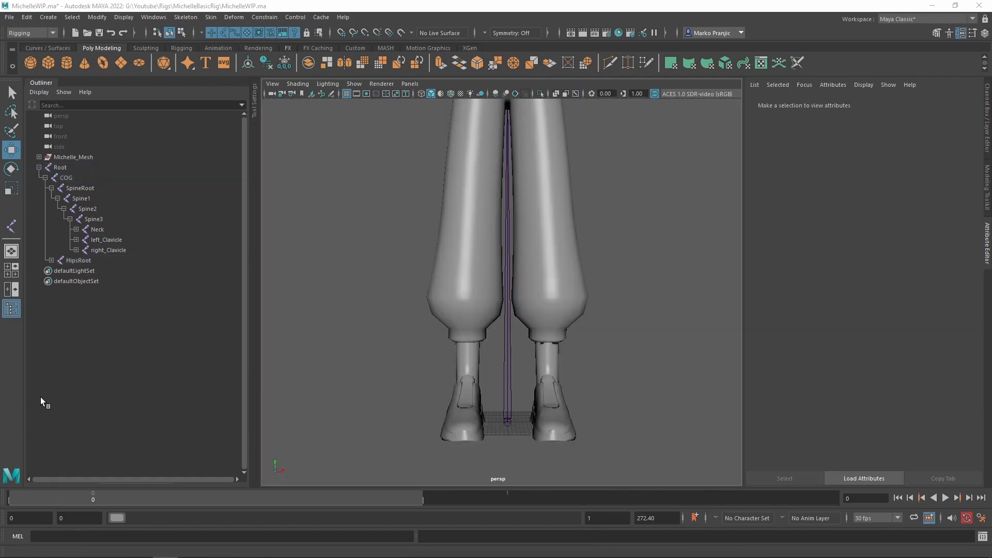
left_click_drag(517, 339, 556, 269, "alt")
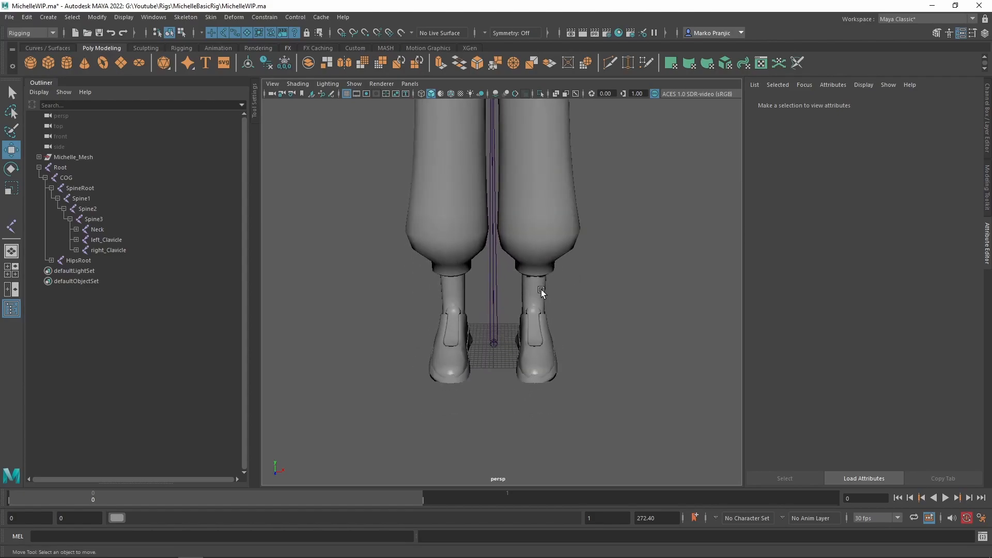
left_click(42, 48)
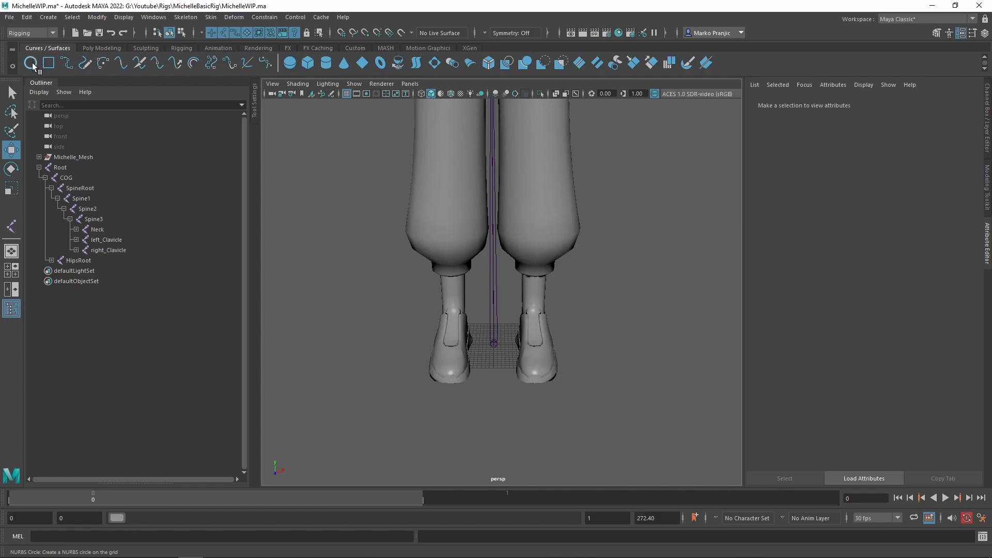
left_click(30, 63)
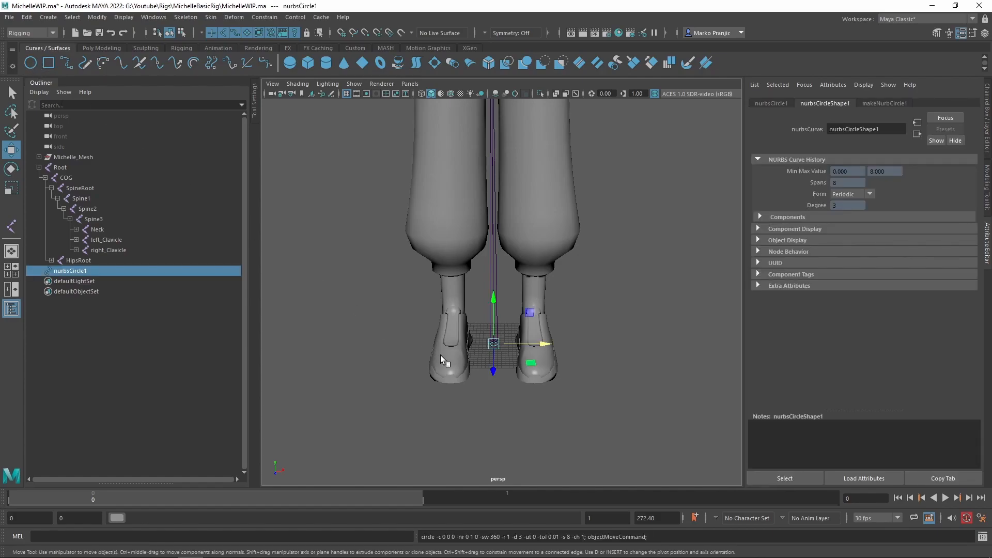
key("r")
left_click_drag(493, 343, 801, 308)
scroll(664, 381, "down", 5)
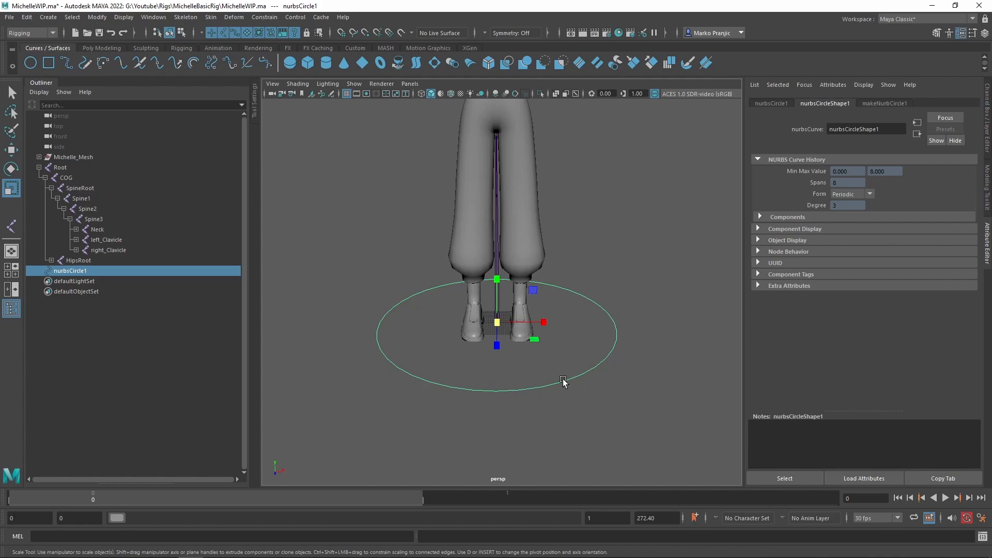
left_click_drag(594, 410, 599, 270, "alt")
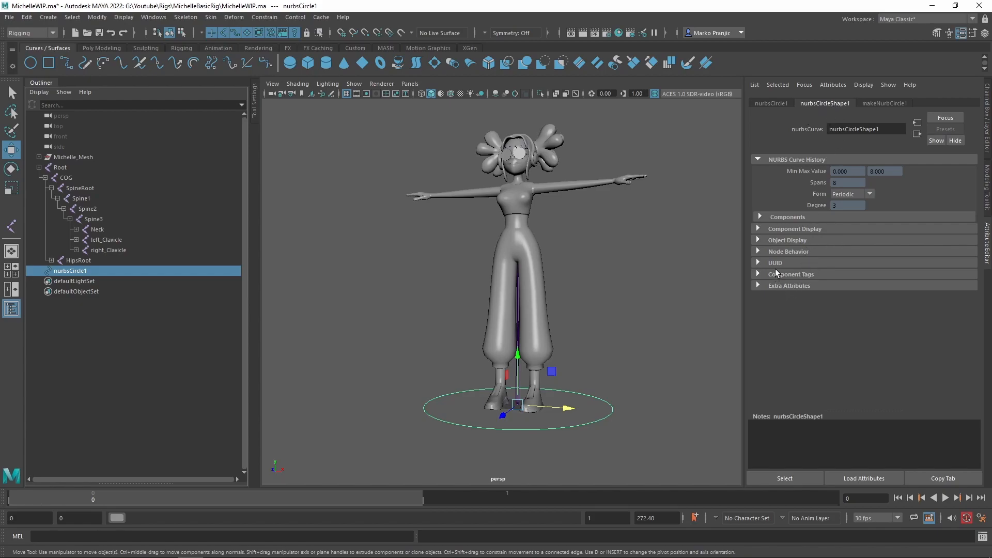
Enable drawing overrides on the ground circle's shape and set its index colour to yellow.
left_click(785, 239)
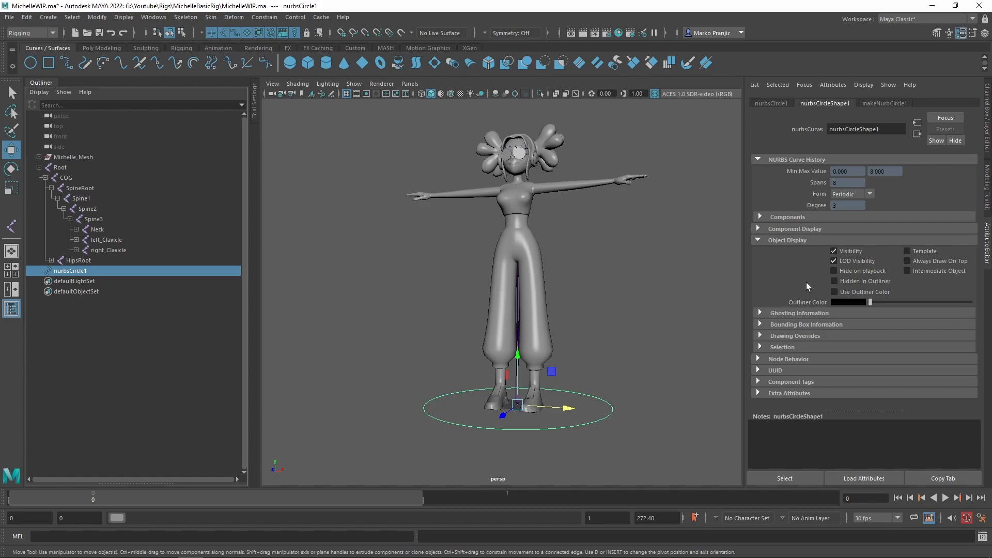
left_click(791, 336)
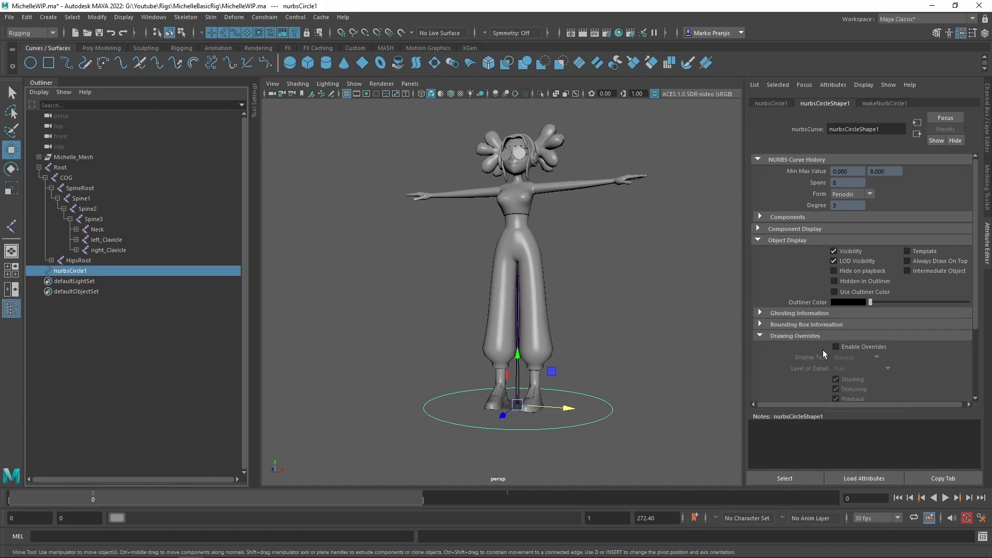
left_click(836, 347)
scroll(853, 355, "down", 3)
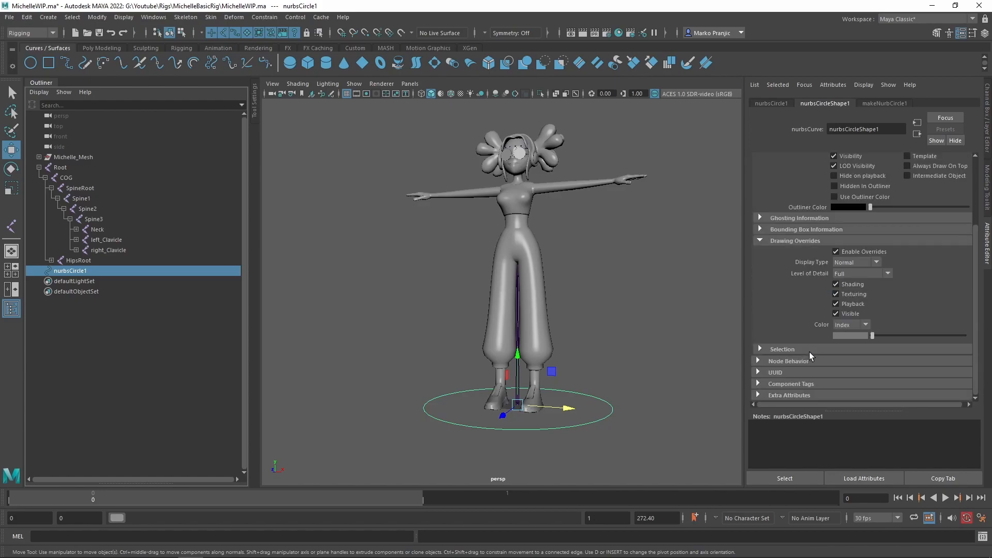
left_click_drag(873, 337, 922, 343)
left_click(611, 328)
Duplicate the ground circle and raise the copy to about the character's thigh height.
left_click_drag(642, 397, 638, 360, "alt")
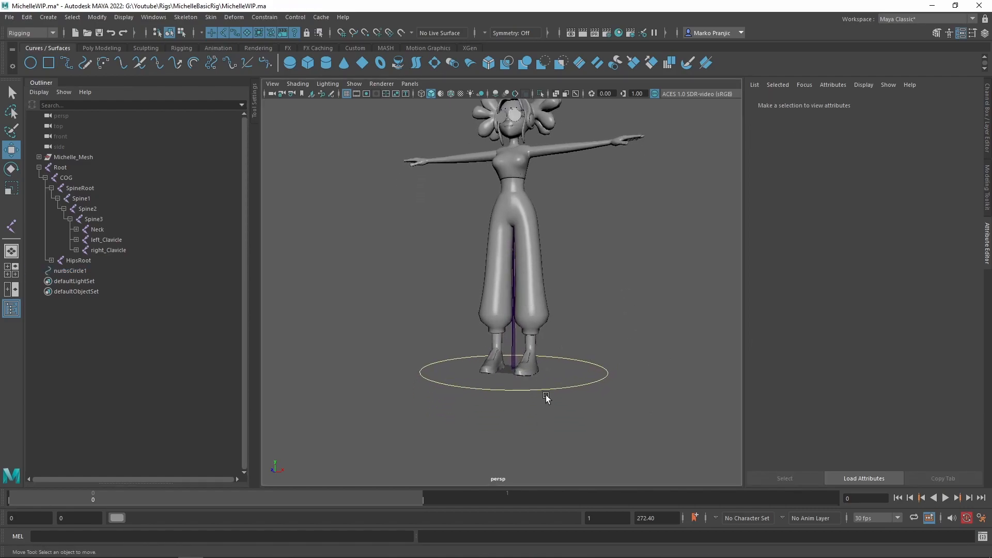
middle_click_drag(587, 282, 587, 288, "alt")
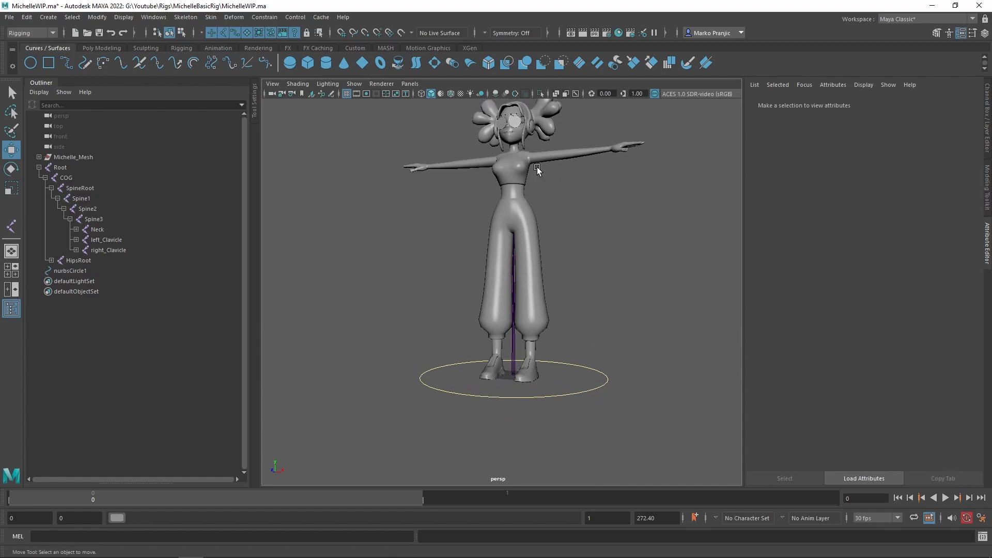
left_click_drag(535, 169, 589, 203, "alt")
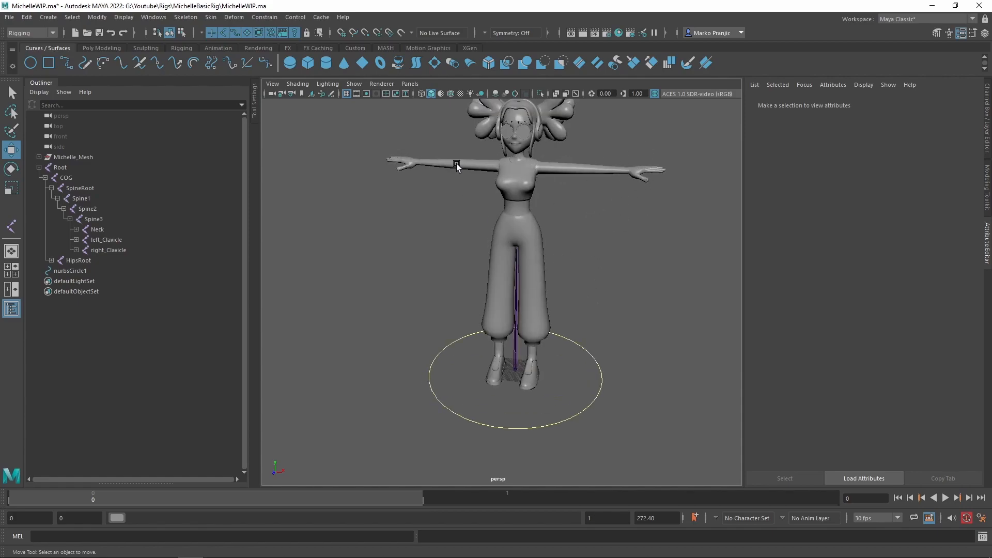
left_click_drag(547, 230, 624, 315, "alt")
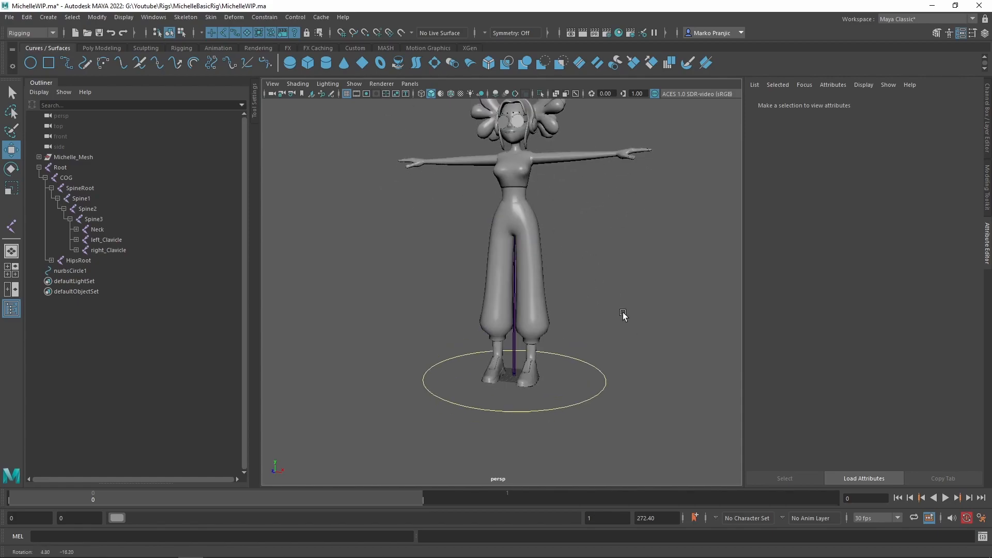
left_click(601, 375)
key("ctrl+d")
left_click_drag(515, 328, 532, 218)
middle_click_drag(580, 173, 584, 206, "alt")
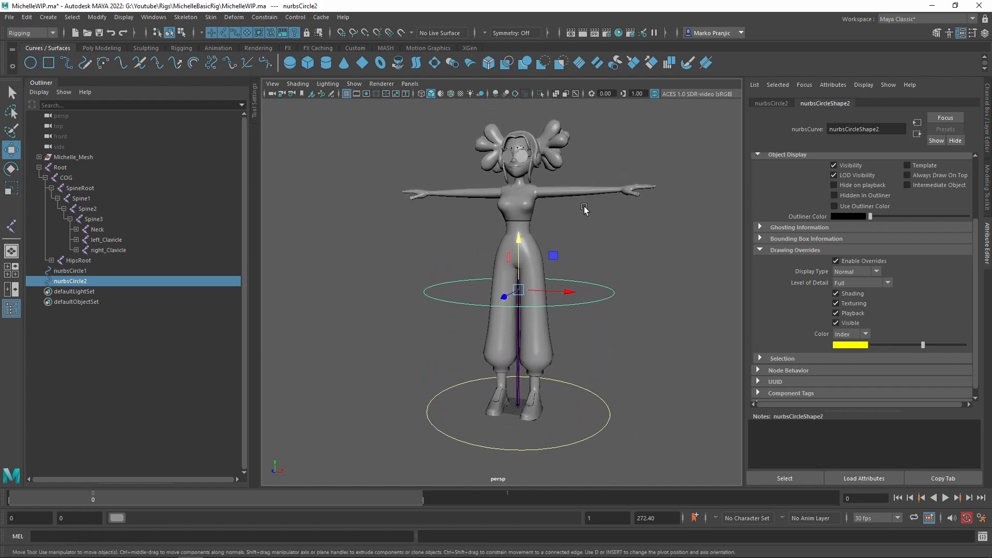
Hide the mesh and snap the duplicated circle to the hips root joint.
key("alt+2")
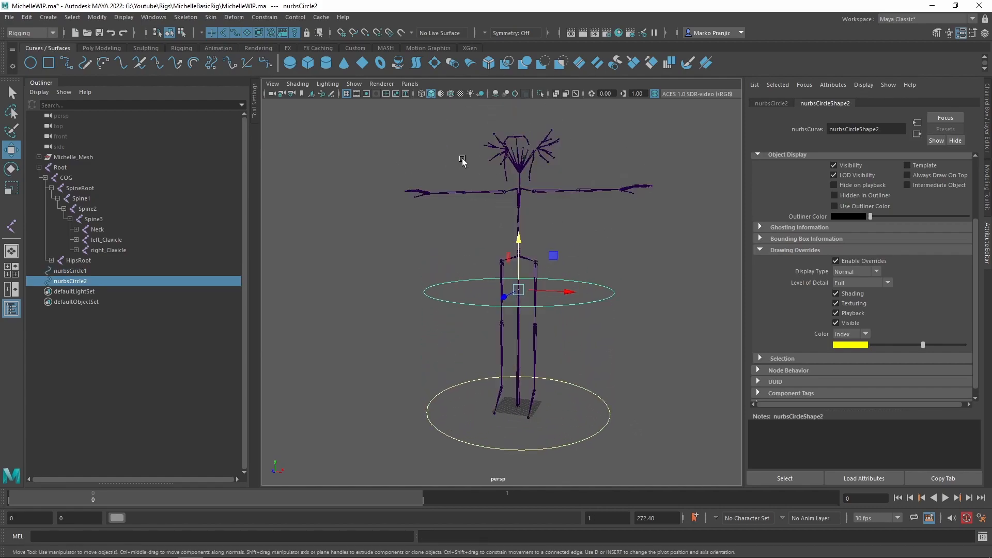
scroll(541, 200, "up", 3)
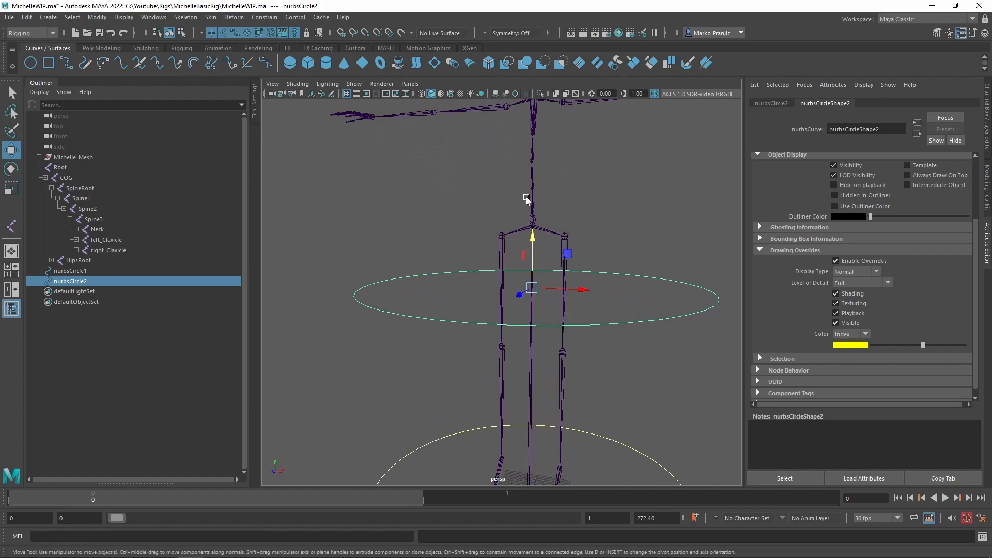
scroll(561, 216, "up", 2)
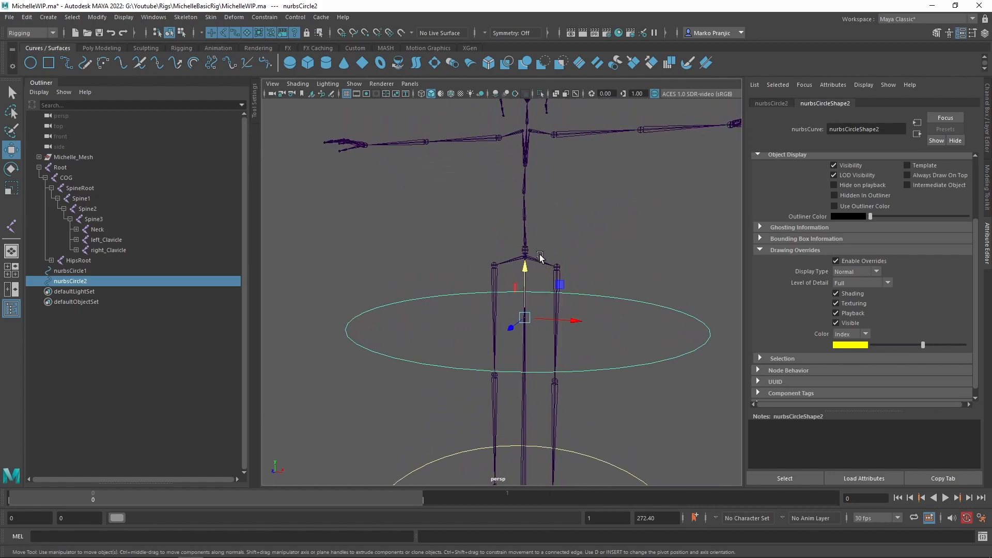
key("v")
middle_click_drag(538, 274, 636, 257)
middle_click_drag(546, 257, 540, 258)
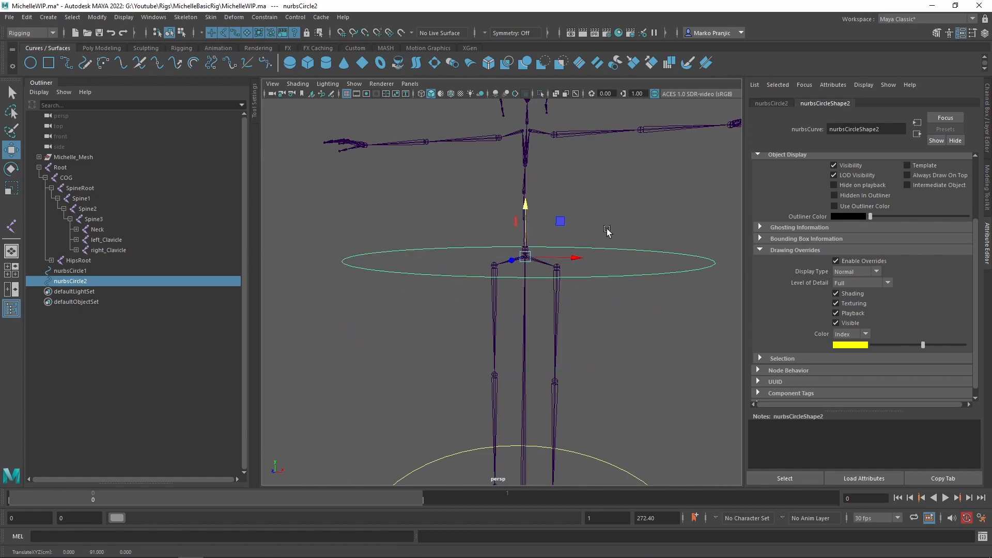
Recheck the circle's snap to the hips root joint and scale it down around the hips.
scroll(504, 264, "down", 3)
right_click_drag(503, 260, 541, 428, "alt")
left_click_drag(547, 283, 547, 295, "alt")
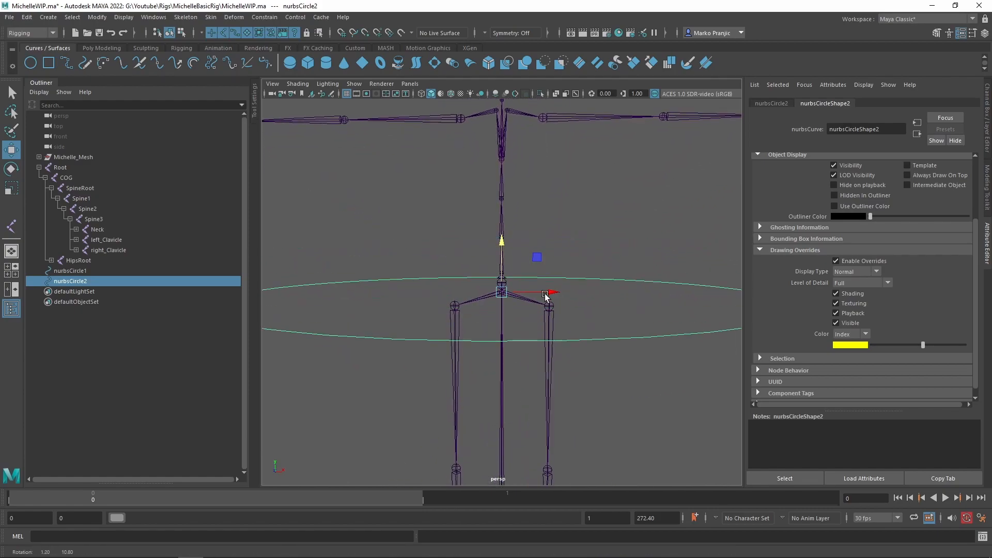
key("v")
middle_click_drag(551, 226, 492, 293)
key("r")
middle_click_drag(667, 221, 439, 309)
Duplicate the hips circle, snap the copy to the COG joint just above and enlarge it.
key("ctrl+d")
key("w")
key("v")
middle_click_drag(593, 255, 504, 282)
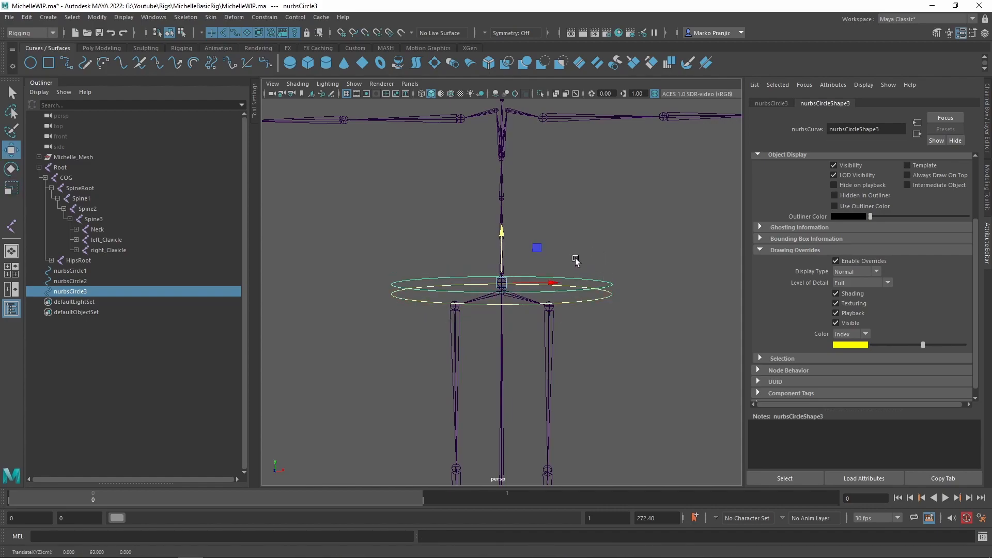
key("r")
mouse_move(631, 239)
middle_mouse_down()
mouse_move(658, 235)
mouse_move(633, 252)
middle_mouse_up()
Scale down the hips circle and the COG circle, keeping the COG circle the wider one.
left_click(593, 299)
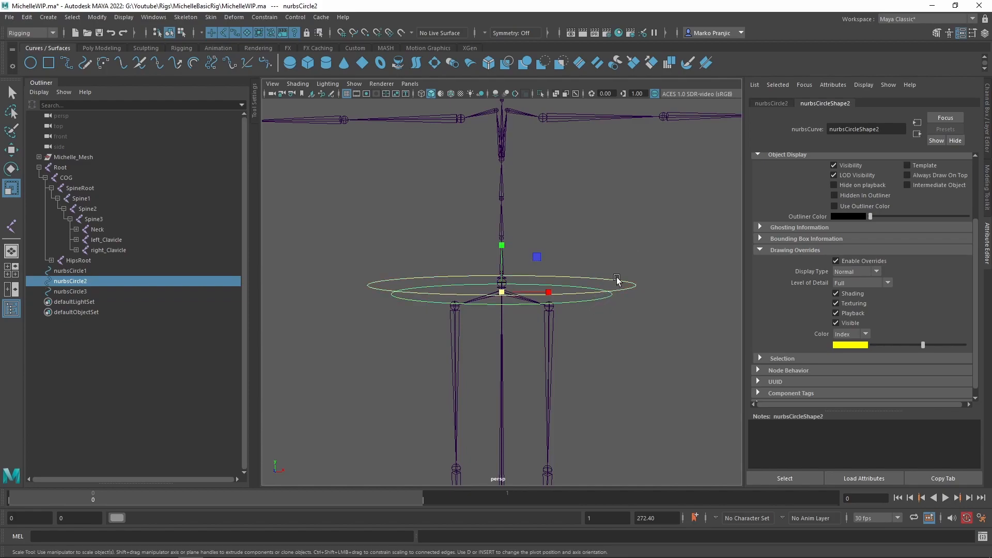
left_click(634, 288)
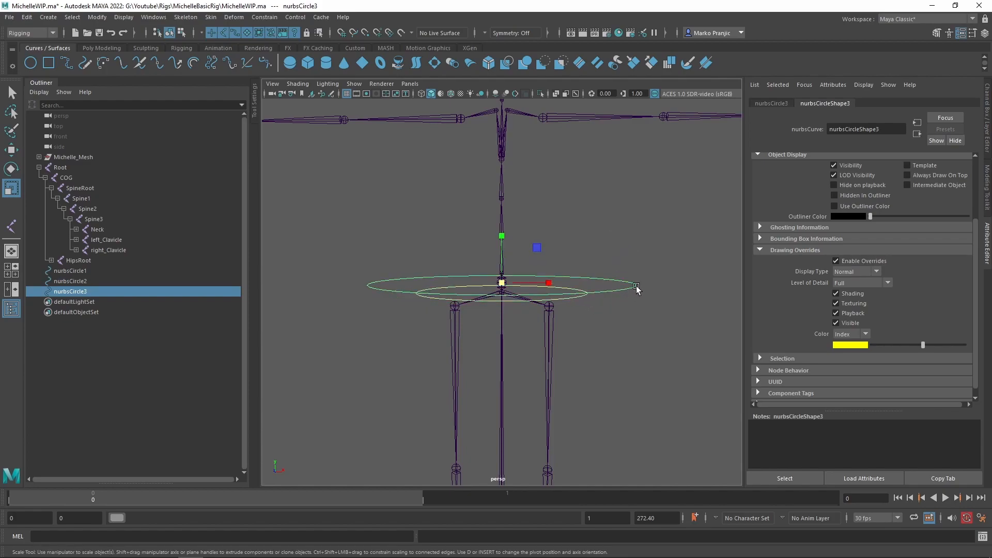
middle_click_drag(640, 230, 607, 261)
Duplicate the smaller hips circle and snap the copy to the spine root joint.
key("ctrl+1")
mouse_move(555, 223)
left_mouse_down("alt")
mouse_move(585, 226)
mouse_move(561, 252)
mouse_move(556, 229)
left_mouse_up("alt")
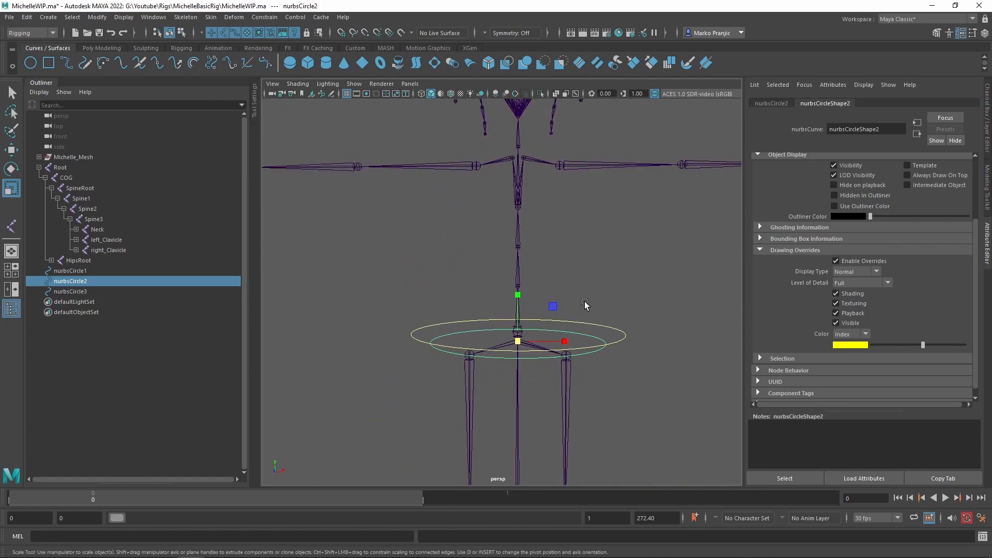
key("ctrl+d")
key("w")
key("v")
middle_click_drag(569, 303, 526, 321)
Duplicate the spine circle three more times, snapping one copy each to the Spine1, Spine2 and Spine3 joints.
key("ctrl+d")
key("v")
middle_click_drag(613, 306, 536, 215)
key("ctrl+d")
key("v")
key("ctrl+d")
key("v")
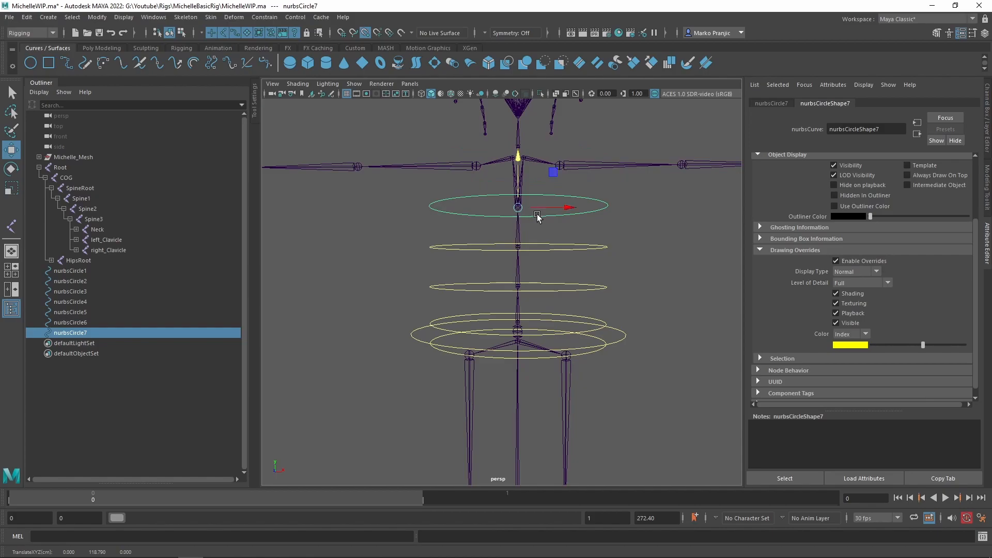
Duplicate the Spine3 circle and snap the copy to the neck joint.
key("ctrl+d")
middle_click_drag(601, 202, 606, 268, "alt")
key("v")
middle_click_drag(535, 215, 520, 230)
Duplicate the neck circle, place the copy above the head and scale it down to about 10.
middle_click_drag(558, 187, 503, 71, "alt")
scroll(538, 231, "up", 2)
key("ctrl+d")
key("v")
left_click_drag(550, 177, 560, 199, "alt")
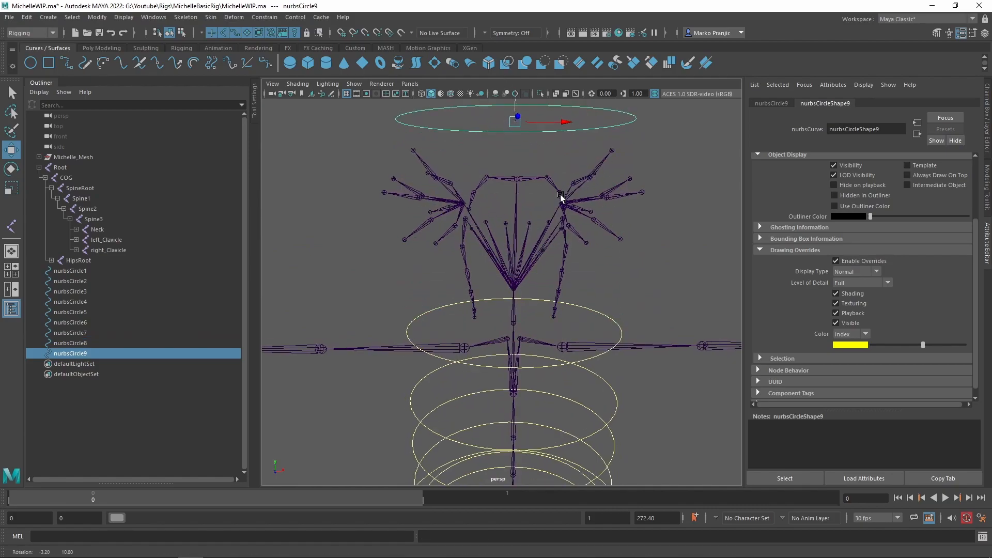
key("r")
middle_click_drag(665, 143, 581, 188)
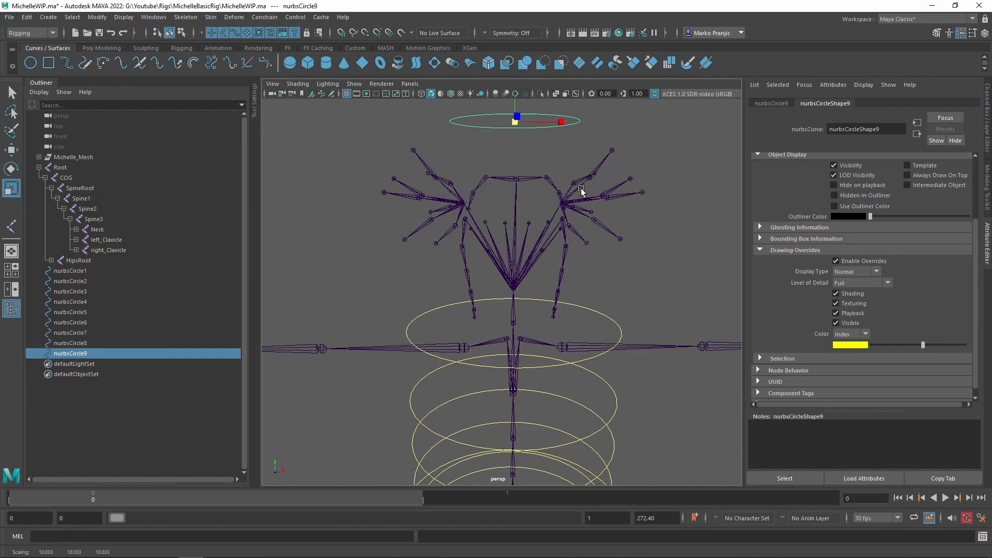
Show the mesh, scale the neck circle down to about 4.35 and raise it to mid-neck.
key("alt+2")
left_click_drag(622, 246, 458, 186, "alt")
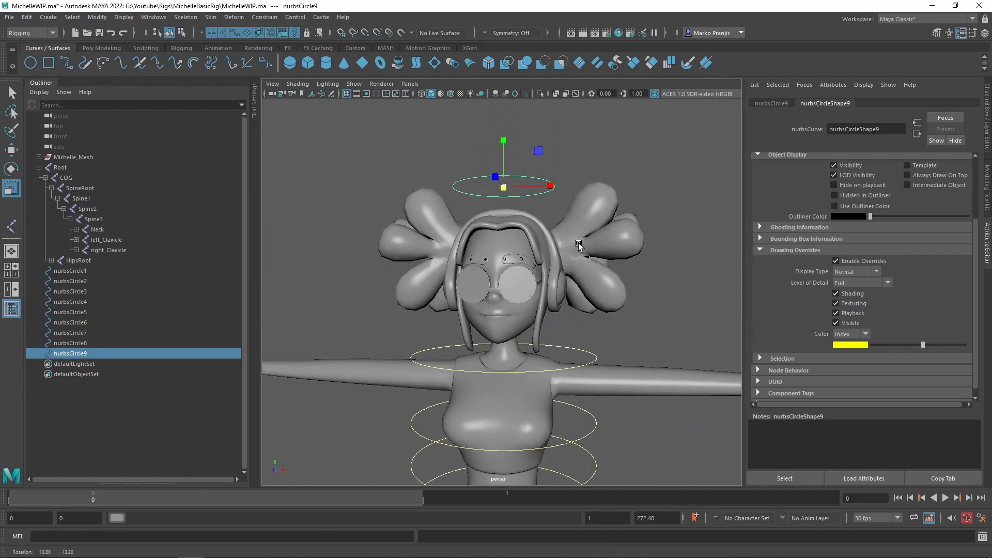
left_click(599, 358)
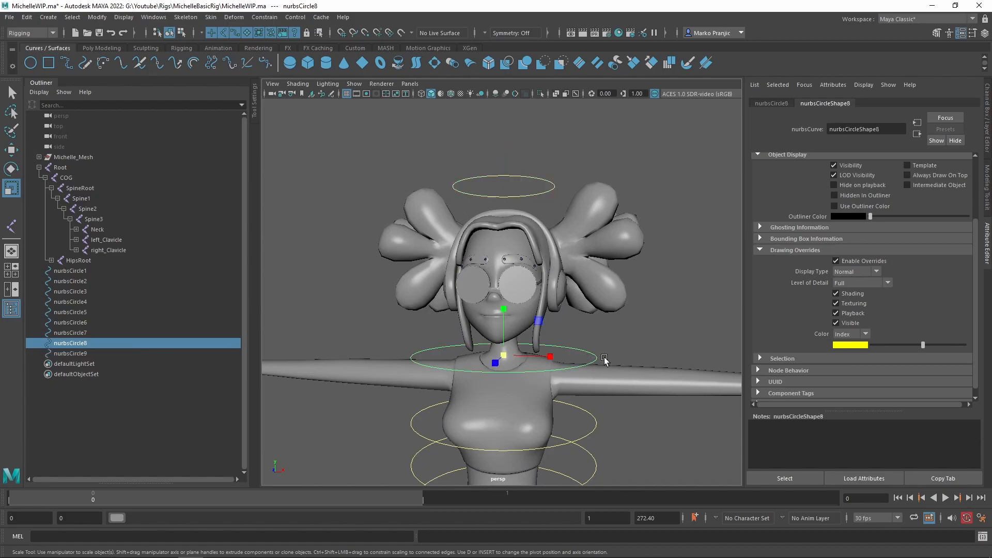
middle_click_drag(620, 339, 557, 376)
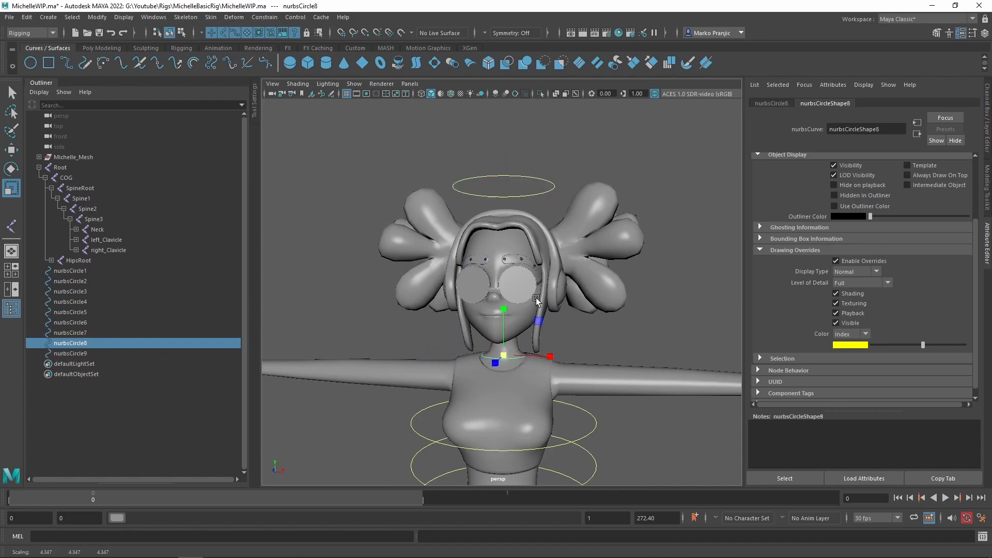
scroll(553, 380, "up", 5)
scroll(551, 376, "up", 5)
key("w")
left_click_drag(478, 250, 479, 217)
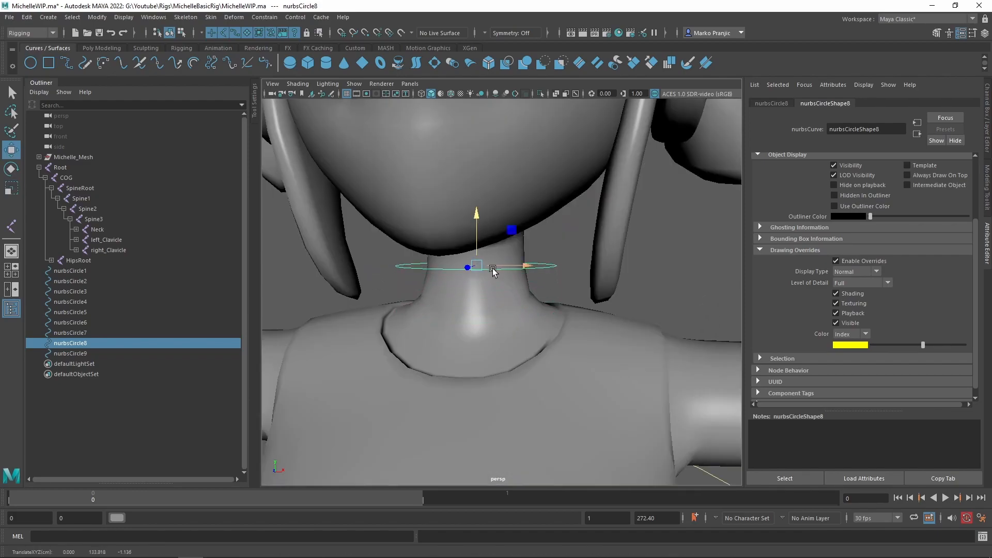
Hide the mesh and snap the neck circle's pivot to the neck joint.
key("alt+2")
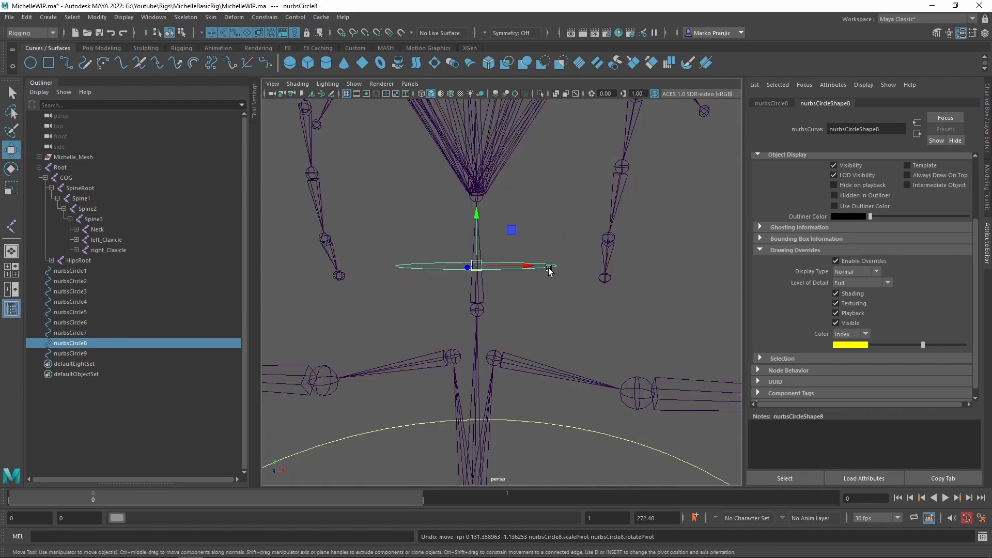
key("d")
key("v")
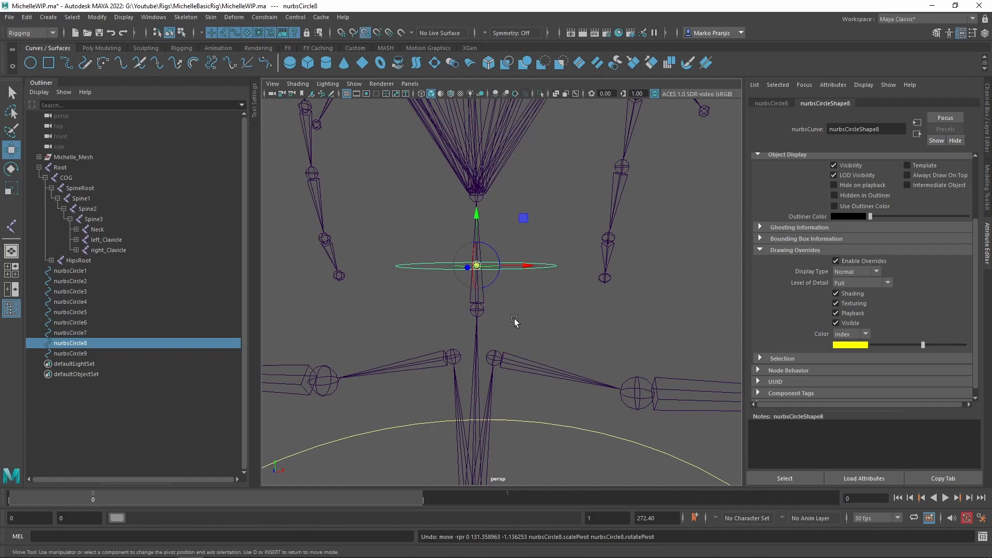
middle_click_drag(517, 315, 510, 306)
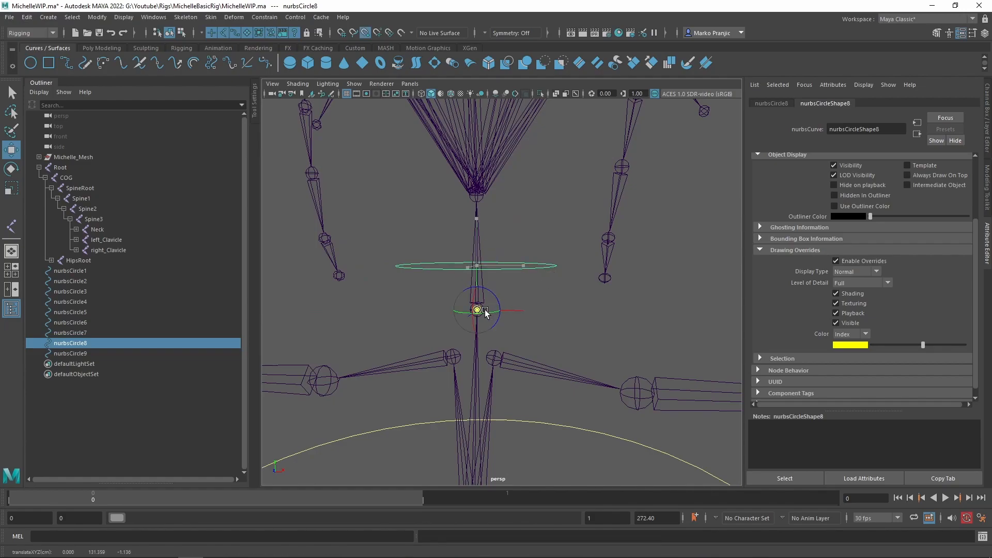
Snap the pivot of the circle above the head to the head joint.
left_click_drag(552, 197, 586, 313, "alt")
right_click_drag(586, 313, 566, 211, "alt")
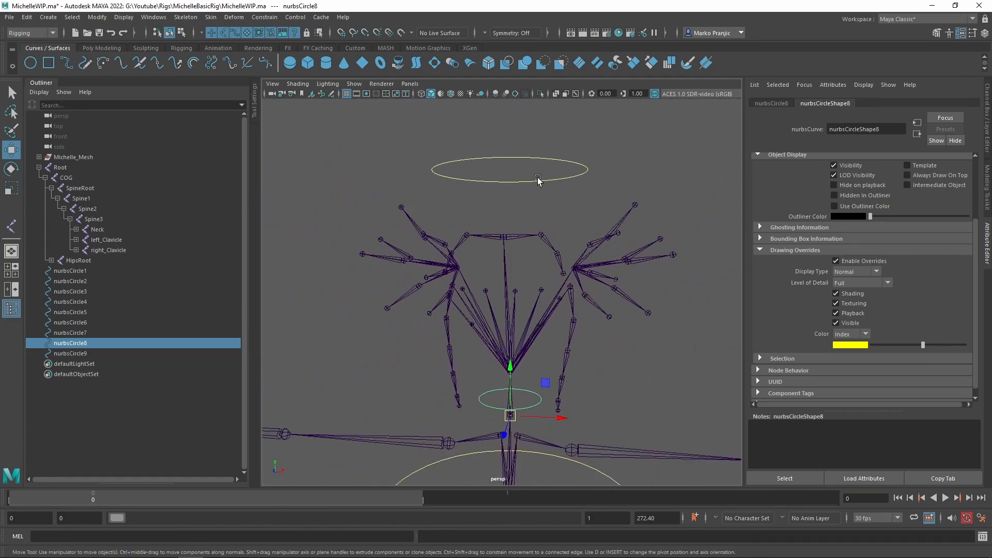
left_click(536, 176)
middle_click_drag(535, 341, 522, 275, "alt")
right_click_drag(523, 274, 536, 332, "alt")
key("d")
key("v")
middle_click_drag(536, 332, 522, 334)
Try rotating the head circle about its pivot and undo the rotation.
middle_click_drag(585, 262, 579, 312, "alt")
right_click_drag(559, 353, 554, 281, "alt")
right_click_drag(577, 372, 568, 332, "alt")
key("e")
left_click_drag(536, 317, 522, 298)
key("ctrl+z")
key("ctrl+z")
key("ctrl+z")
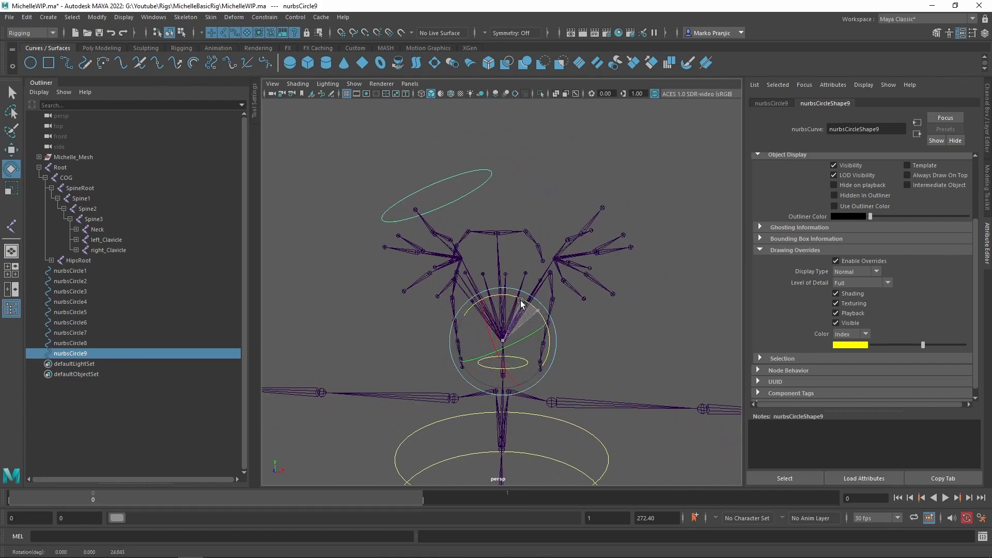
Try moving and rotating the head circle, and undo both changes.
key("w")
left_click_drag(503, 292, 504, 343)
key("e")
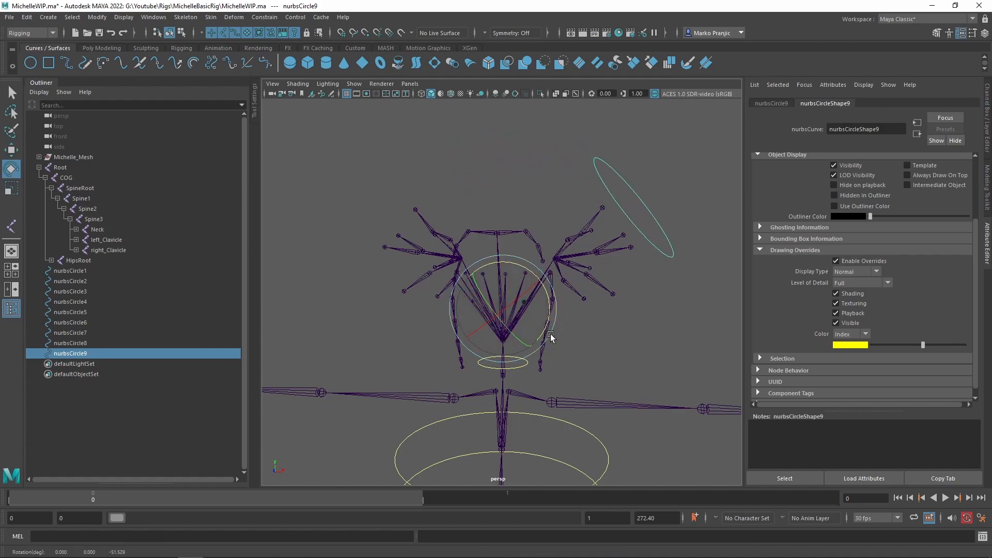
key("ctrl+z")
key("ctrl+z")
Show the mesh and set the wide COG circle's override colour to magenta.
middle_click_drag(515, 237, 521, 266, "alt")
scroll(522, 273, "up", 1)
scroll(521, 273, "up", 2)
left_click_drag(441, 308, 460, 306, "alt")
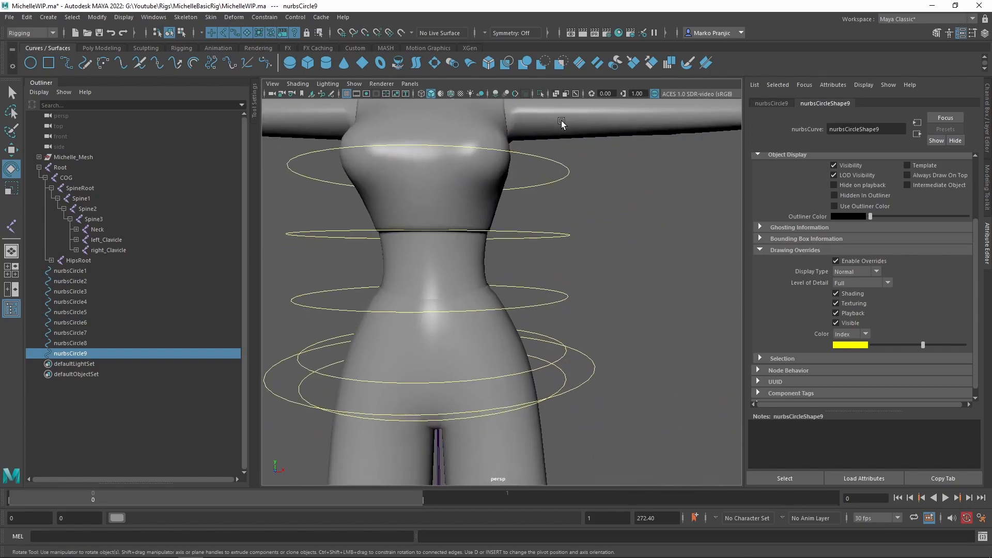
middle_click_drag(585, 359, 594, 273, "alt")
left_click_drag(612, 293, 613, 295)
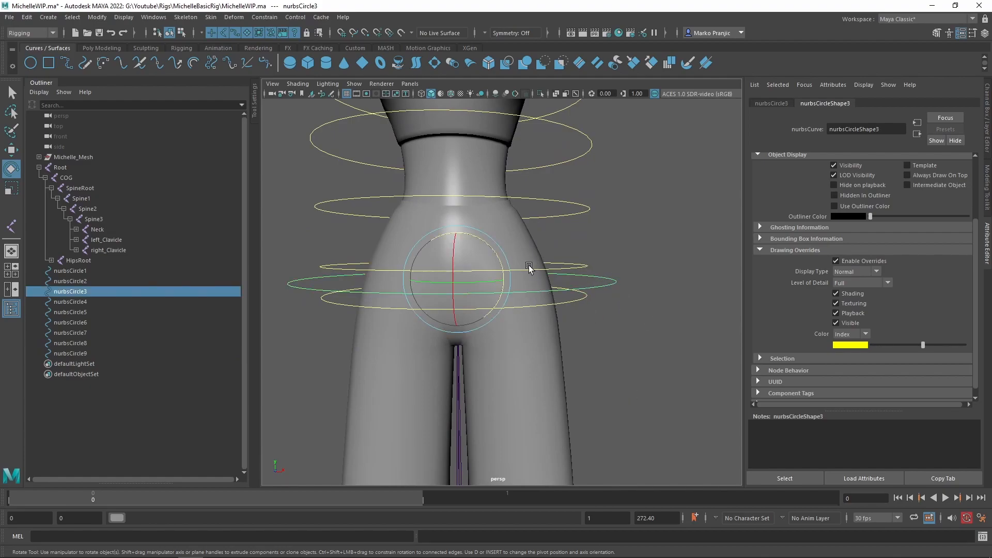
left_click_drag(922, 346, 991, 347)
left_click(614, 337)
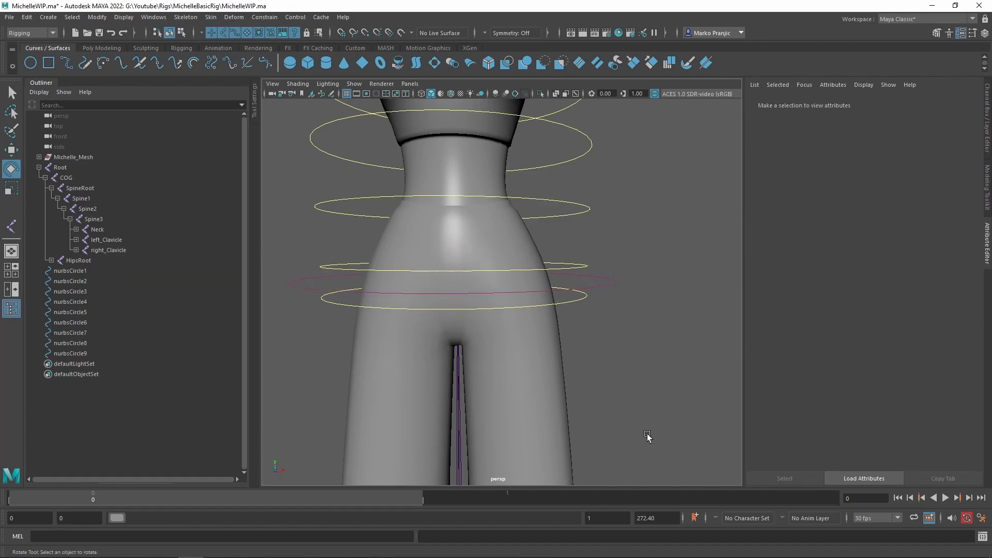
Set the ground circle's override colour to the same magenta.
middle_click_drag(647, 437, 664, 329, "alt")
right_click_drag(664, 329, 649, 332, "alt")
left_click_drag(565, 174, 632, 343, "alt")
left_click(682, 405)
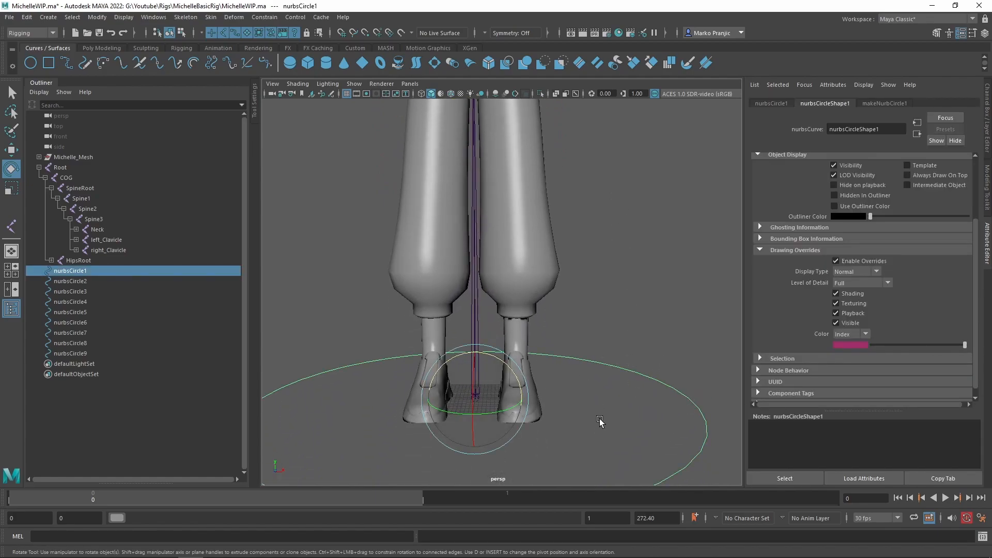
left_click_drag(624, 419, 600, 318, "alt")
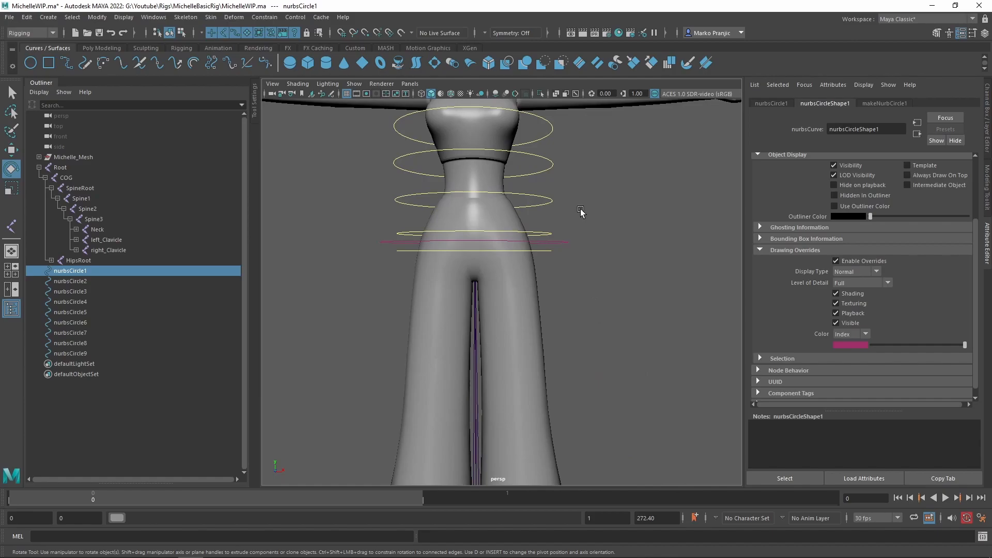
Raise the two side control vertices of the circle just above the magenta COG control.
middle_click_drag(581, 208, 598, 271, "alt")
scroll(598, 272, "up", 5)
left_click_drag(598, 271, 561, 297, "alt")
left_click(342, 297)
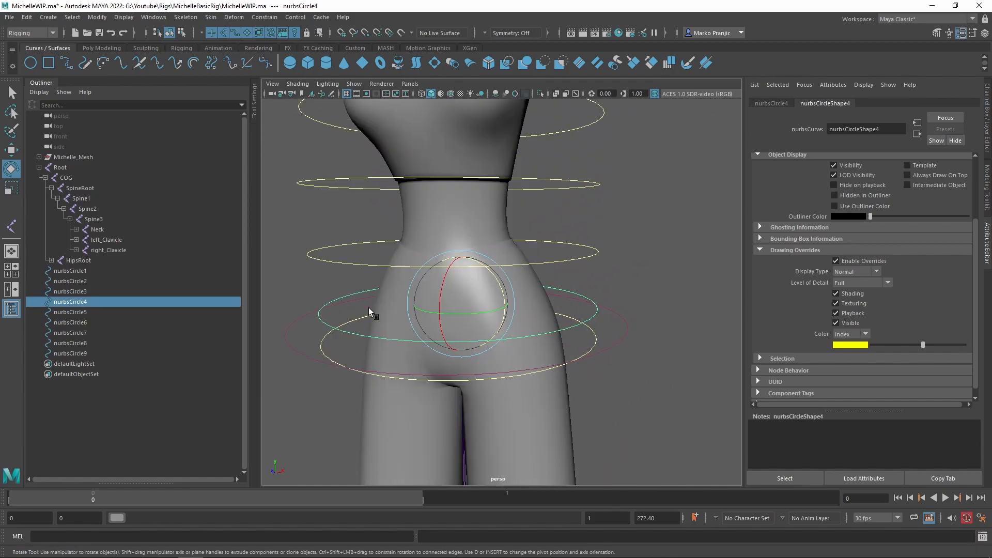
middle_click_drag(356, 327, 387, 312, "alt")
right_click_drag(387, 295, 330, 296)
middle_click_drag(363, 299, 383, 288, "alt")
left_click(383, 285)
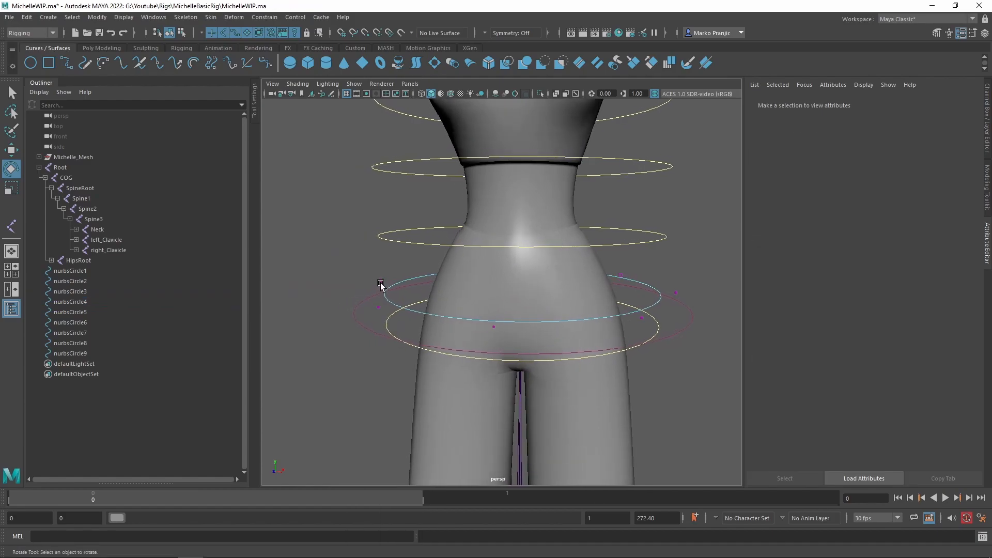
left_click(676, 297, "shift")
key("w")
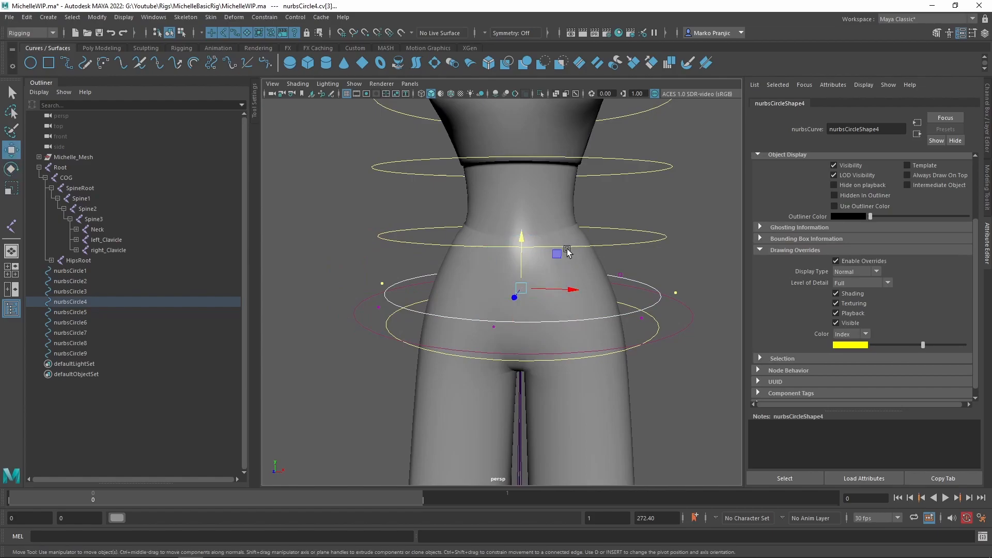
left_click_drag(520, 243, 517, 200)
left_click_drag(554, 272, 502, 300, "alt")
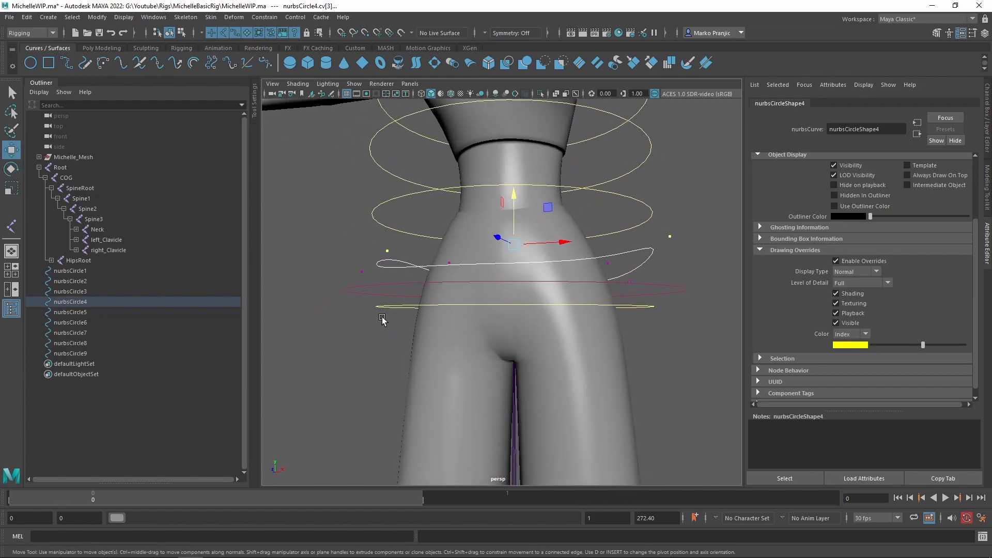
Lower the side and middle control vertices of the hips circle just below the magenta COG control.
left_click(390, 306)
right_click_drag(391, 306, 338, 293)
mouse_move(390, 310)
left_mouse_down("alt")
mouse_move(374, 328)
mouse_move(378, 312)
left_mouse_up("alt")
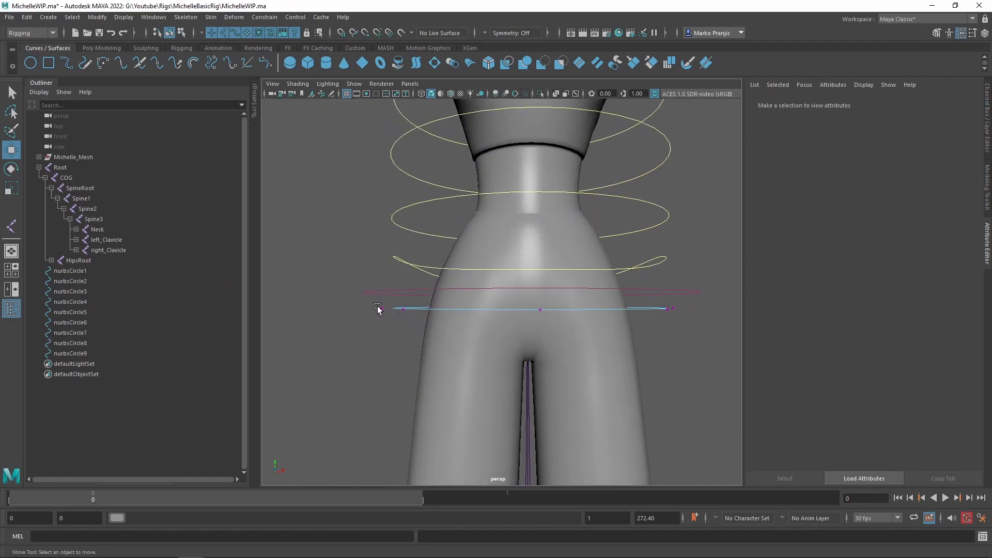
left_click(381, 308)
left_click(675, 309, "shift")
left_click_drag(655, 310, 504, 333, "alt")
left_click_drag(375, 370, 380, 394, "alt")
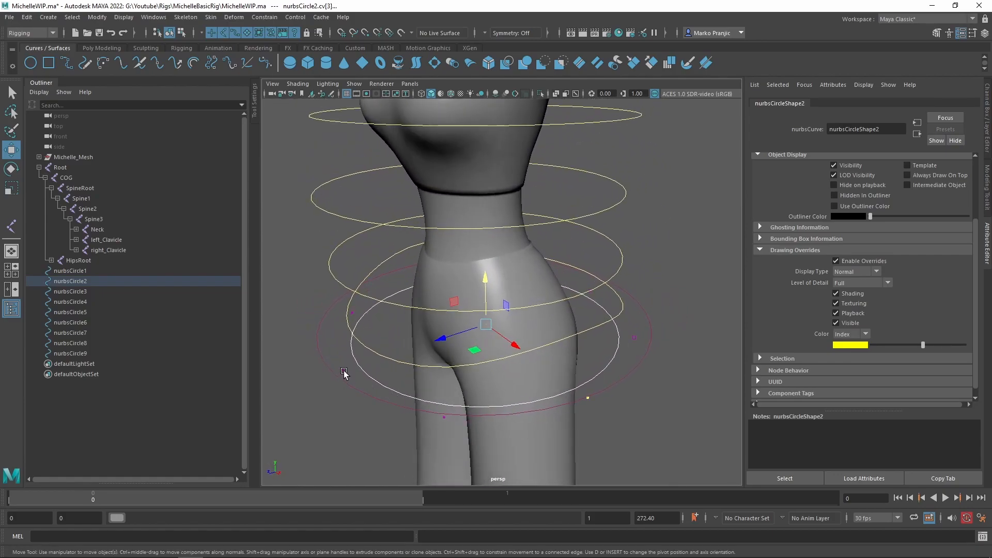
left_click_drag(594, 337, 615, 312, "alt")
left_click(602, 299, "shift")
left_click_drag(473, 281, 470, 307)
left_click_drag(342, 322, 517, 289, "alt")
key("q")
right_click(615, 313)
right_click_drag(661, 258, 665, 249)
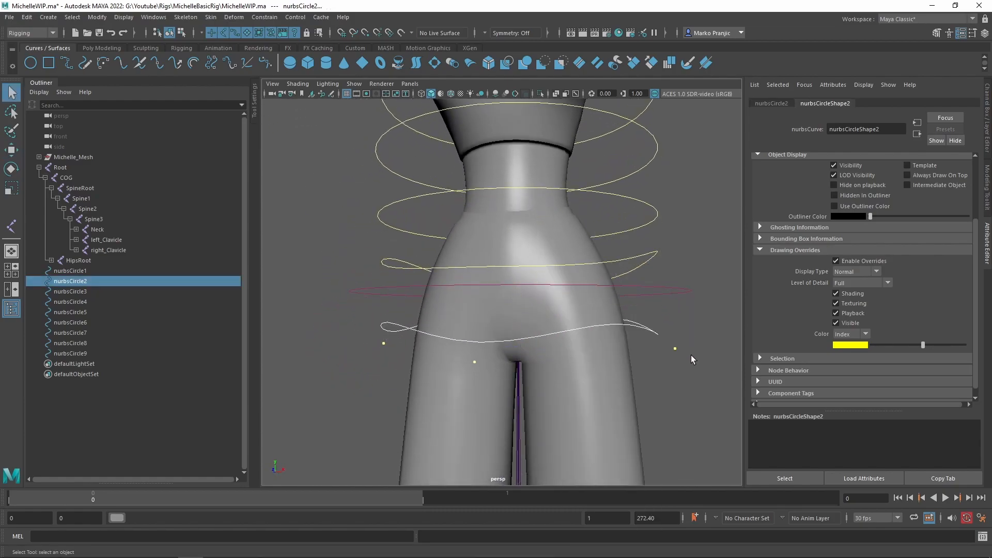
left_click(692, 347)
Scale down the waist, rib and chest circles so they fit closer around the torso.
scroll(571, 341, "down", 5)
left_click_drag(575, 325, 523, 325, "alt")
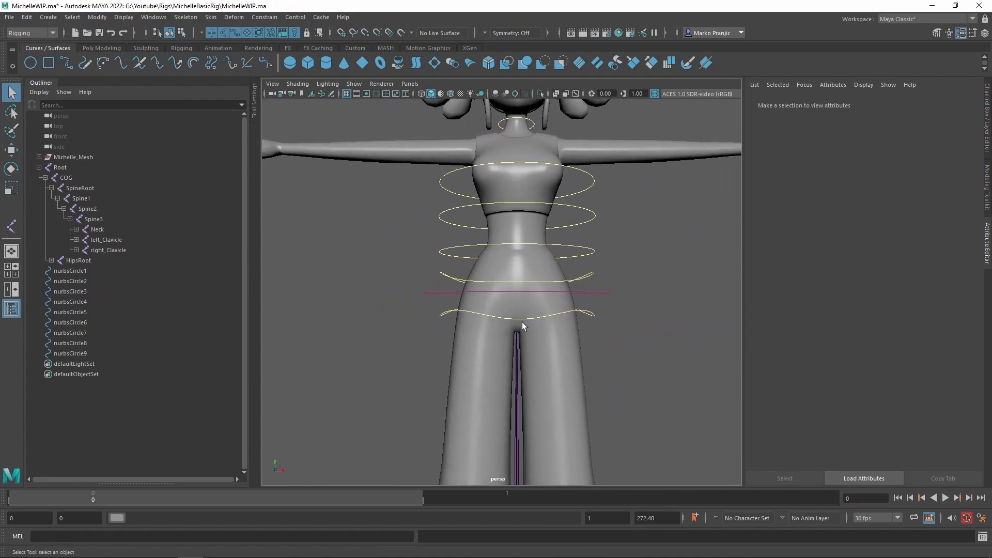
left_click_drag(610, 285, 611, 350, "alt")
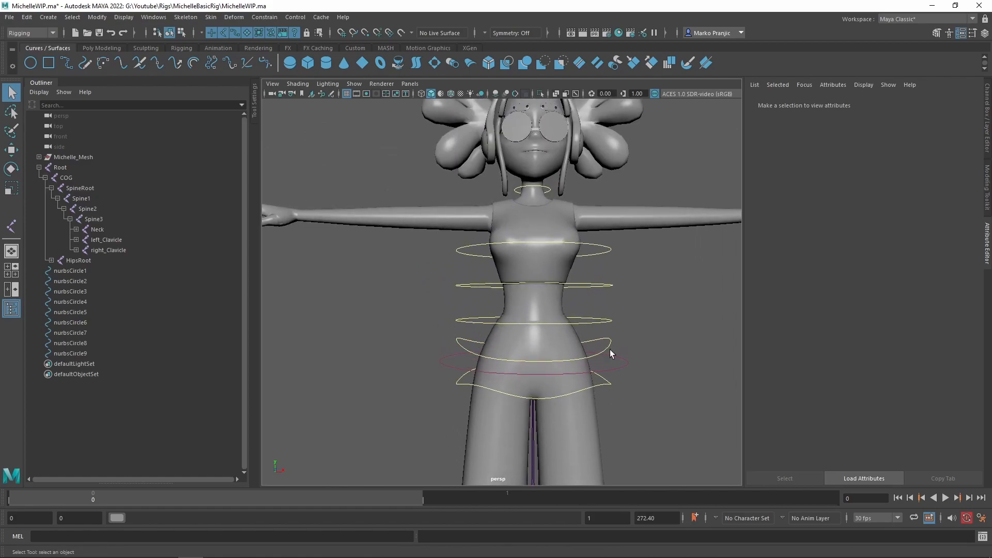
left_click(611, 321)
scroll(594, 273, "up", 5)
key("r")
middle_click_drag(691, 319, 603, 347)
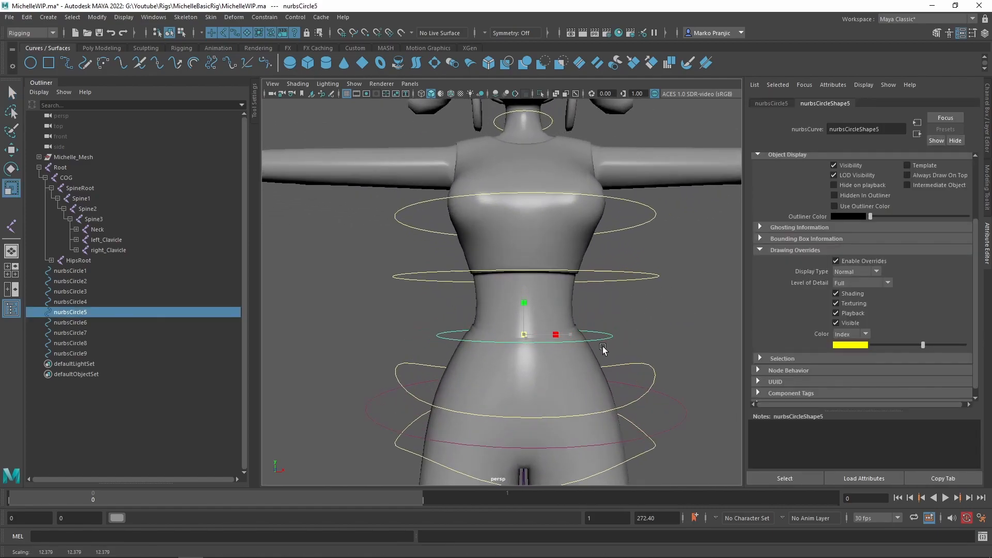
left_click(634, 276)
middle_click_drag(672, 318, 609, 350)
left_click_drag(647, 213, 664, 230)
middle_click_drag(672, 285, 631, 324)
Pull the rear control vertices of the three spine circles in toward the back, moving those of the upper two further.
left_click_drag(639, 258, 531, 226, "alt")
right_click_drag(531, 226, 491, 225)
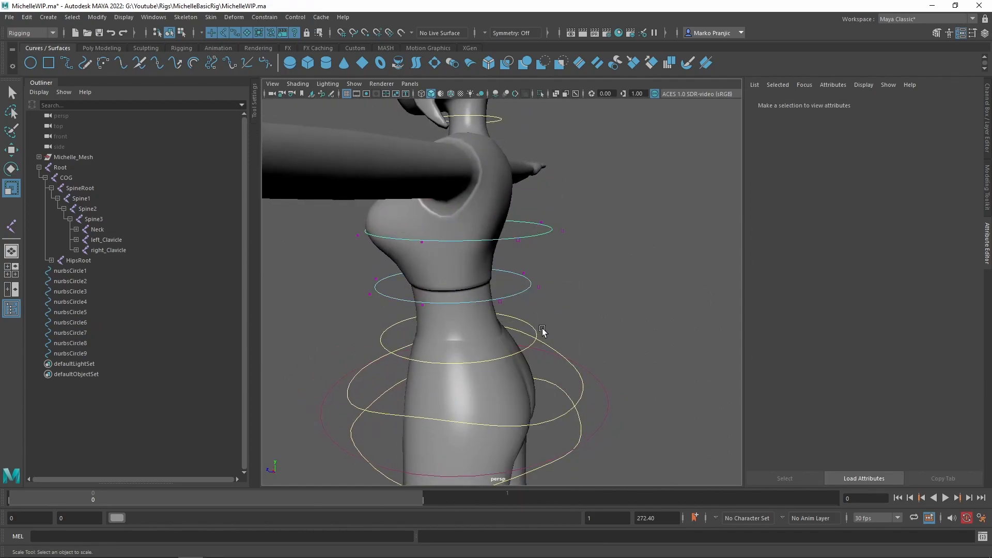
right_click_drag(512, 294, 473, 291)
left_click_drag(507, 301, 558, 331, "alt")
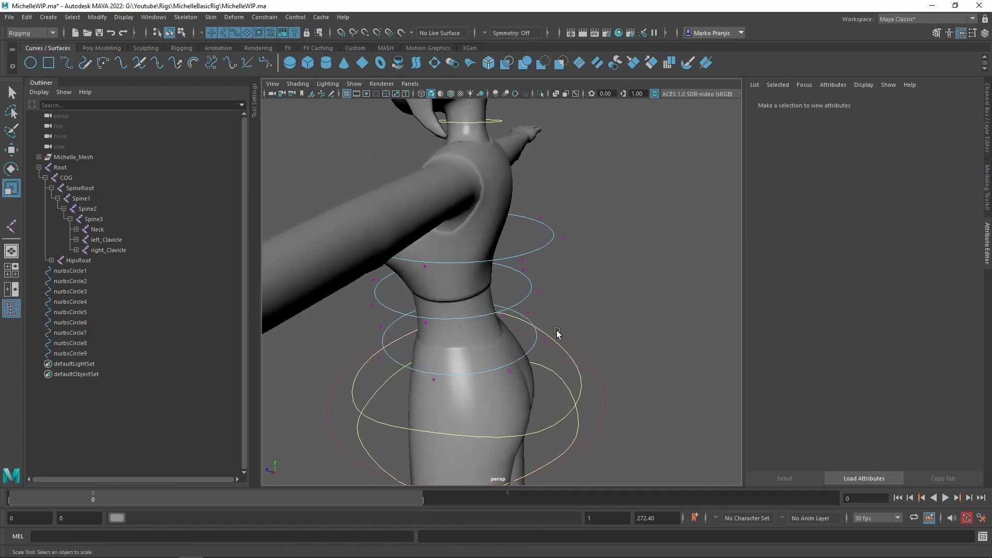
left_click(546, 341)
key("q")
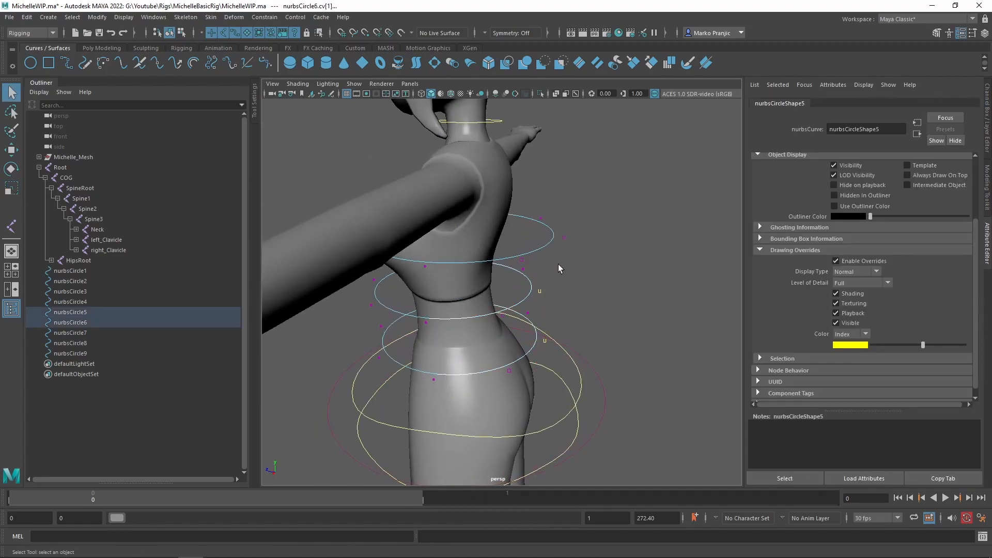
left_click(540, 291, "shift")
key("w")
left_click_drag(511, 286, 466, 286)
left_click_drag(526, 340, 500, 331, "ctrl")
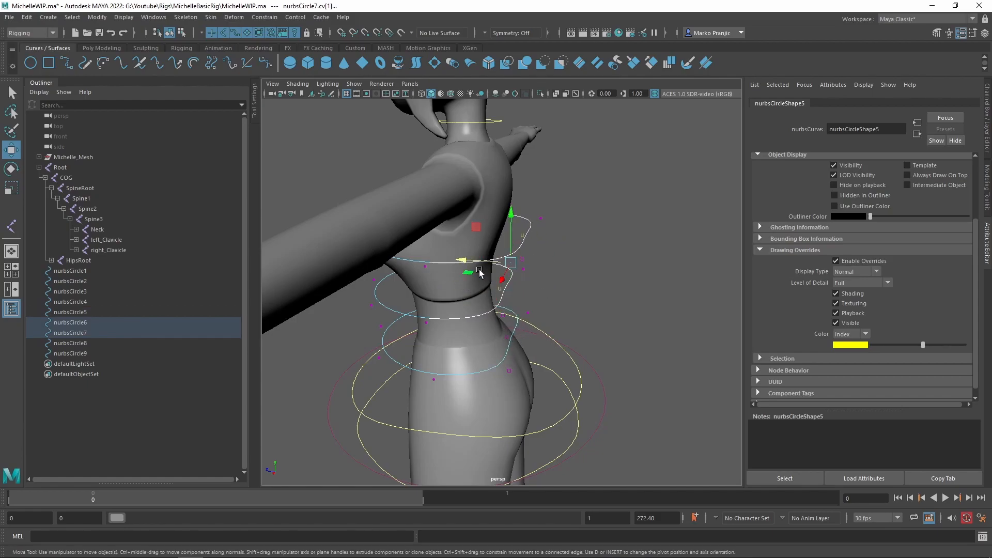
left_click_drag(466, 267, 452, 265)
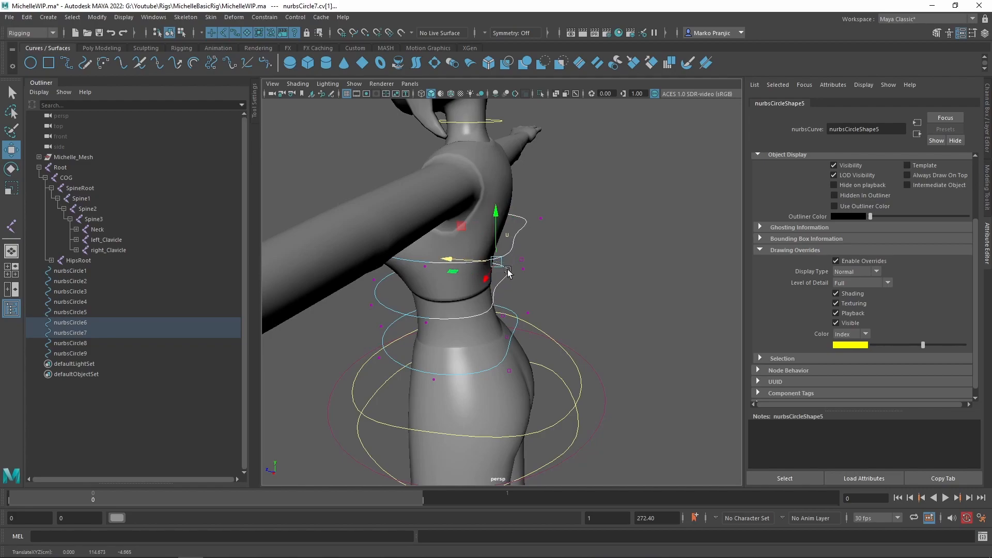
left_click(643, 275)
Move two rear control vertices of the waist circle slightly backward and return the circles to object selection.
left_click_drag(643, 275, 533, 307, "alt")
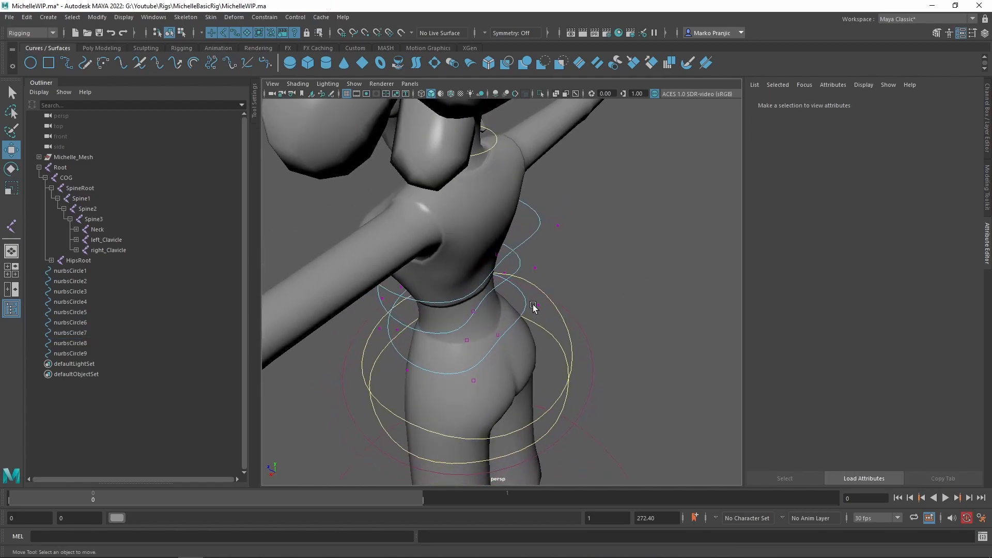
left_click(538, 305)
left_click(474, 380, "shift")
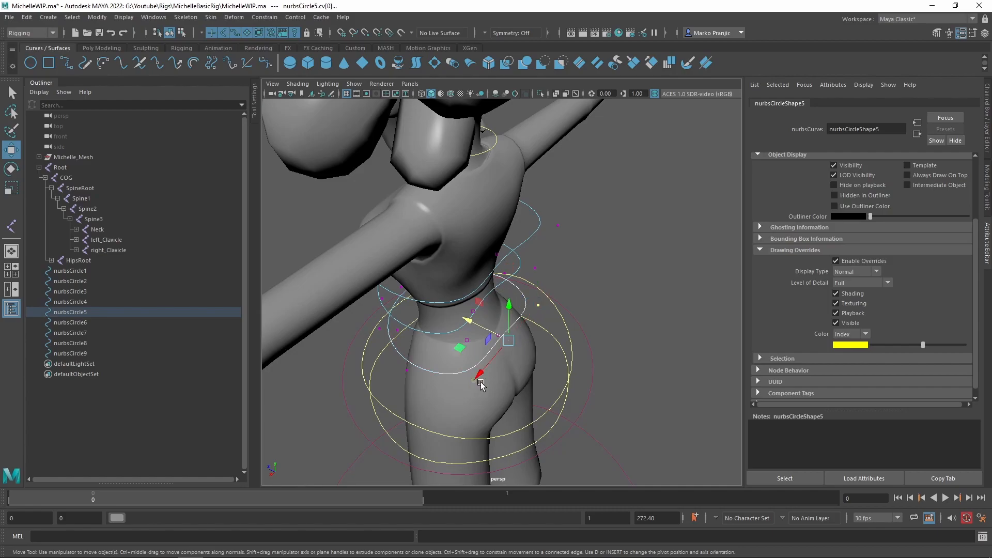
left_click_drag(464, 320, 479, 329)
key("q")
right_click_drag(515, 280, 571, 265)
left_click(620, 272)
left_click_drag(621, 272, 518, 296, "alt")
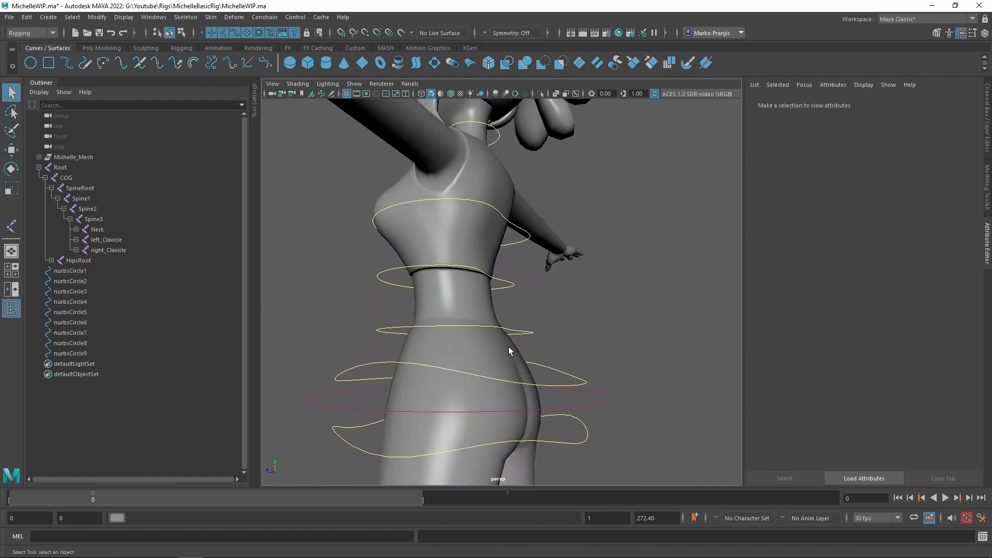
left_click_drag(508, 344, 488, 371, "alt")
left_click_drag(475, 404, 506, 307, "alt")
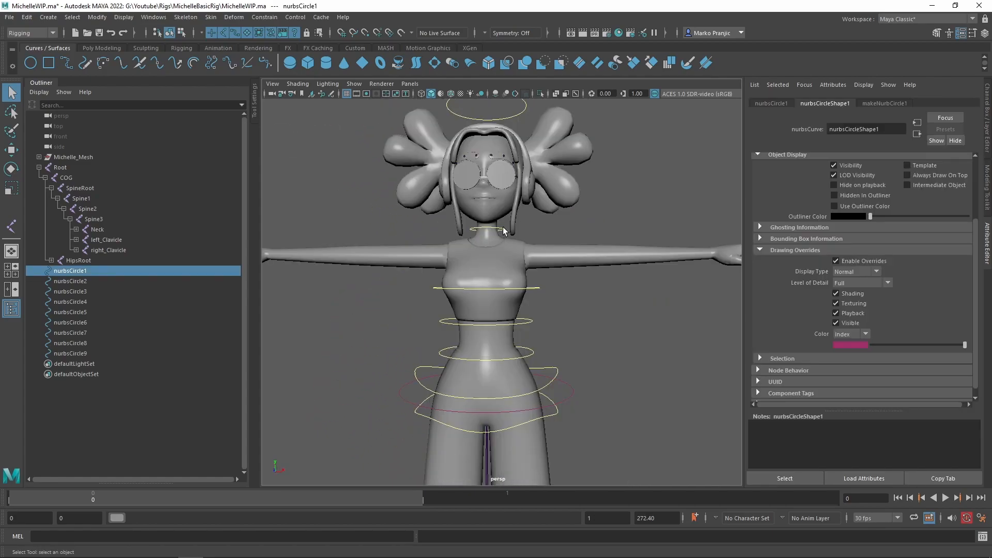
Duplicate the neck circle and move the copy sideways over the character's left shoulder.
left_click(505, 232)
middle_click_drag(505, 231, 483, 278, "alt")
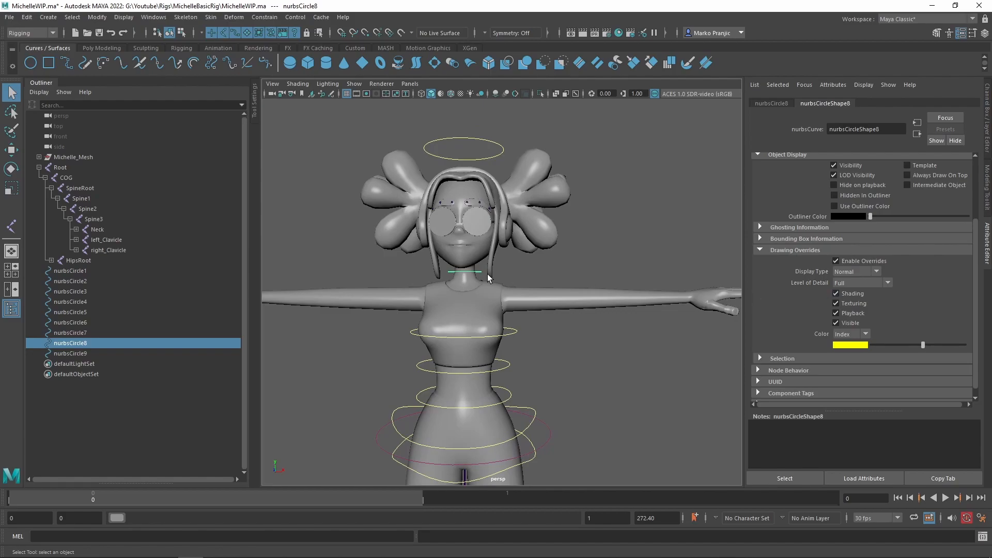
right_click_drag(490, 275, 571, 494, "alt")
middle_click_drag(554, 321, 581, 350, "alt")
right_click_drag(581, 350, 572, 263, "alt")
middle_click_drag(572, 261, 593, 269, "alt")
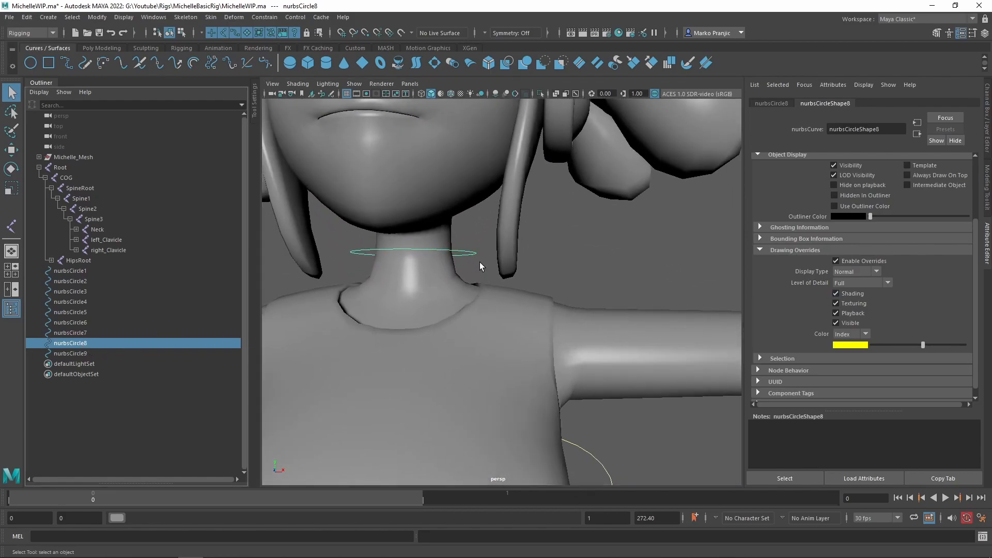
key("ctrl+d")
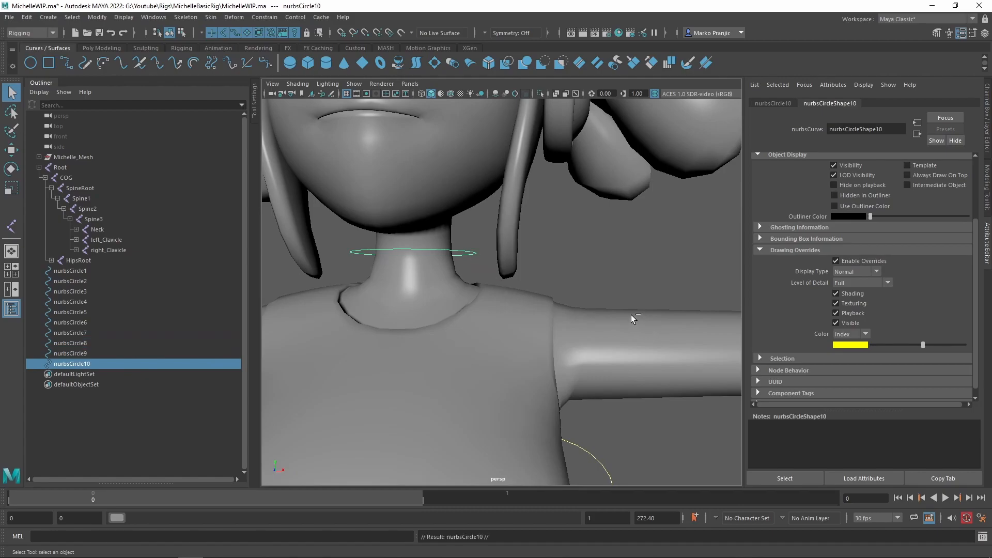
key("w")
left_click_drag(470, 288, 570, 255)
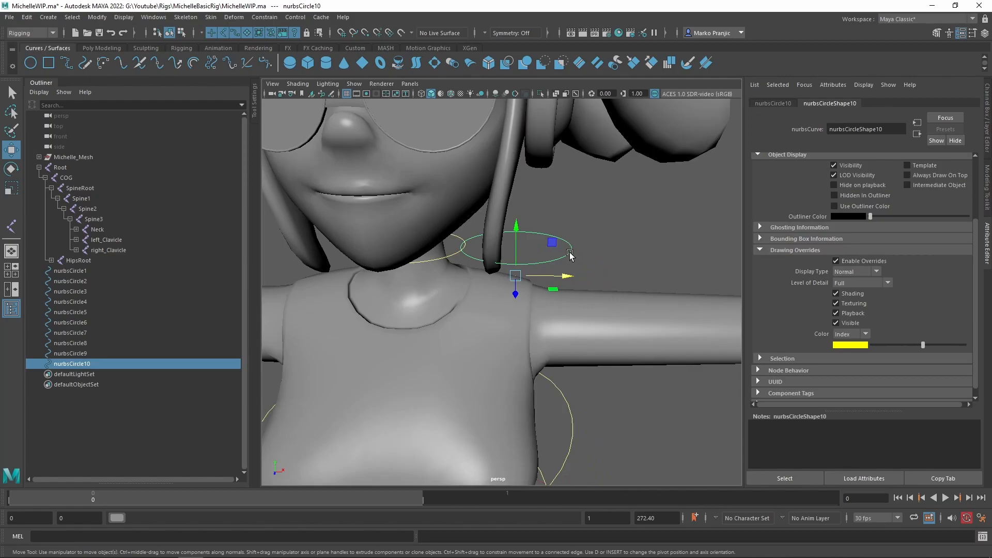
Select the two opposite side control vertices of the copied circle and raise them.
right_click_drag(571, 253, 512, 257)
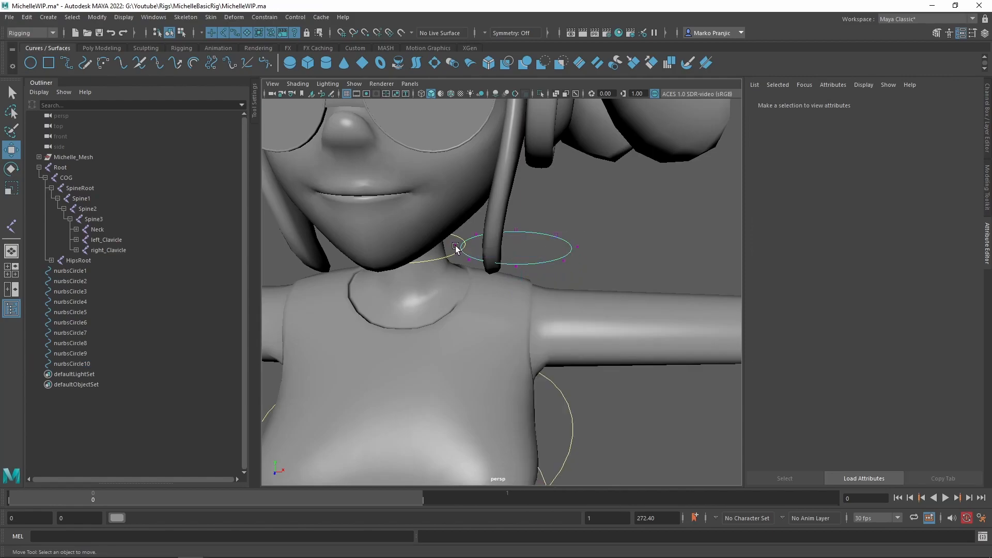
left_click(455, 246)
left_click(577, 248, "shift")
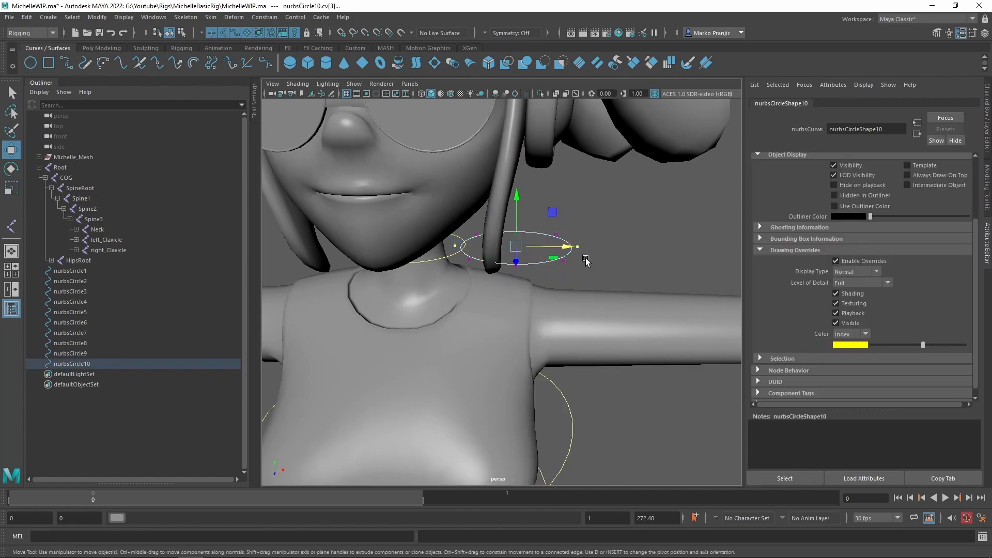
key("r")
left_click_drag(563, 247, 561, 364)
left_click_drag(516, 336, 506, 312, "alt")
key("w")
left_click_drag(487, 221, 486, 205)
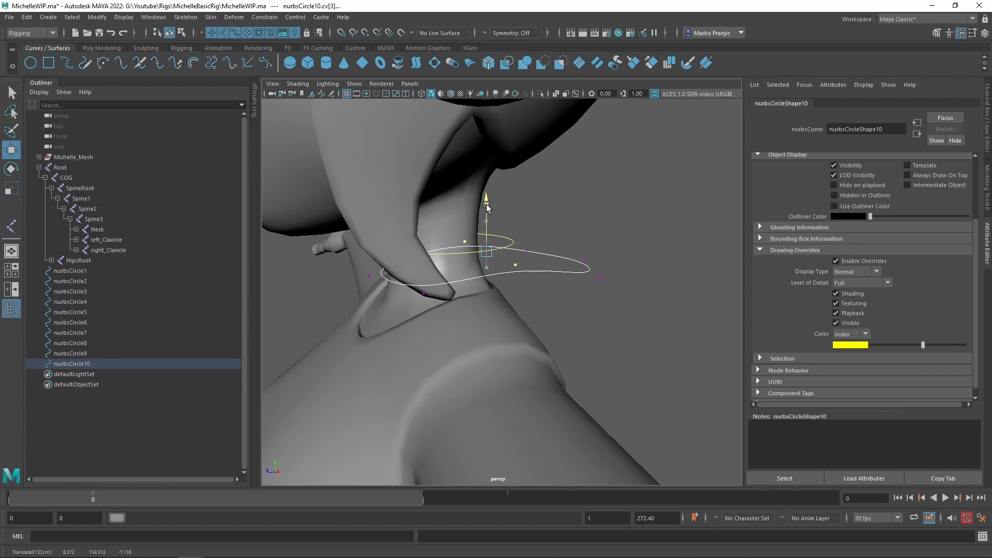
Reposition further control vertices of the copied circle to form a U-shaped curve above the left shoulder.
key("q")
left_click_drag(588, 266, 420, 303, "alt")
left_click(374, 301)
key("w")
mouse_move(488, 228)
left_mouse_down()
mouse_move(501, 283)
mouse_move(505, 269)
mouse_move(422, 238)
mouse_move(499, 244)
left_mouse_up()
mouse_move(637, 257)
left_mouse_down("alt")
mouse_move(599, 250)
mouse_move(644, 241)
left_mouse_up("alt")
middle_click_drag(644, 241, 644, 219)
key("q")
left_click_drag(541, 213, 563, 235)
left_click_drag(559, 202, 556, 224, "alt")
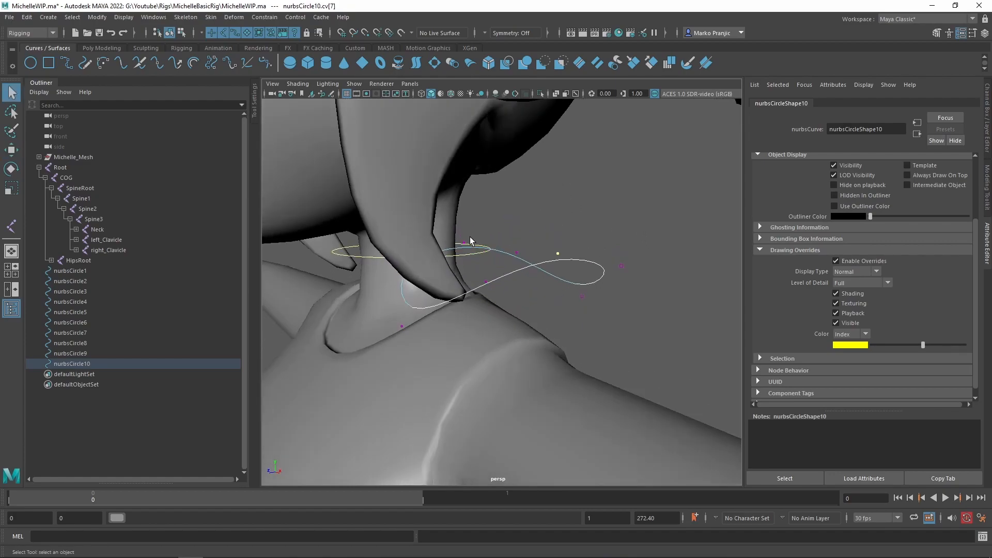
left_click(464, 242, "shift")
key("w")
left_click_drag(507, 199, 507, 181)
key("q")
right_click_drag(571, 240, 627, 226)
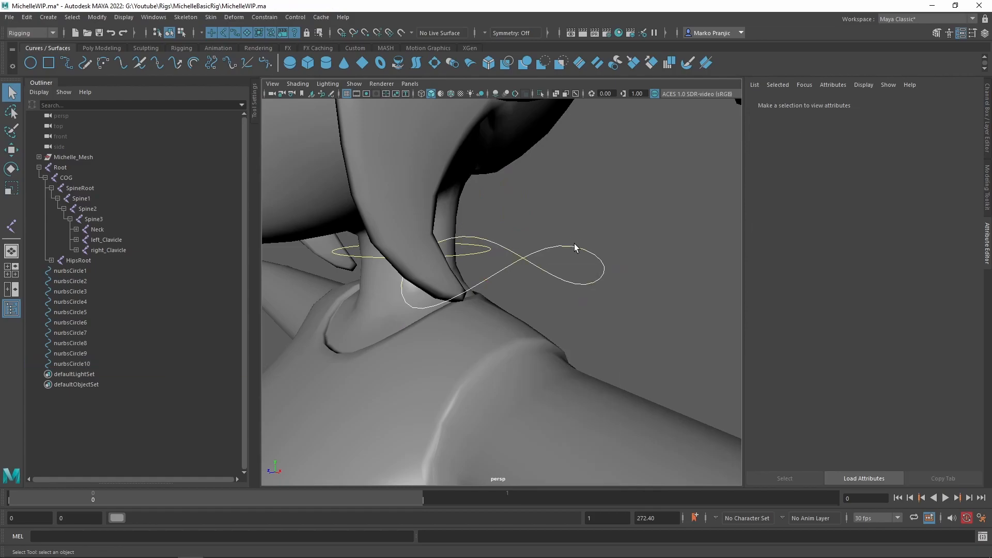
Set the override colour of the U-shaped clavicle control to red.
left_click_drag(463, 253, 560, 271, "alt")
left_click(602, 264)
key("w")
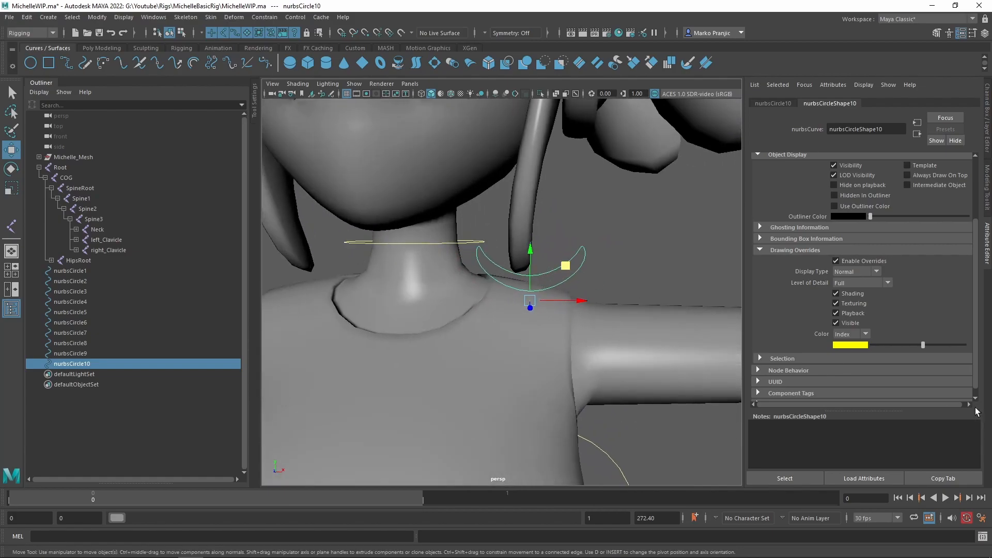
left_click_drag(923, 346, 910, 344)
left_click_drag(500, 337, 533, 330, "alt")
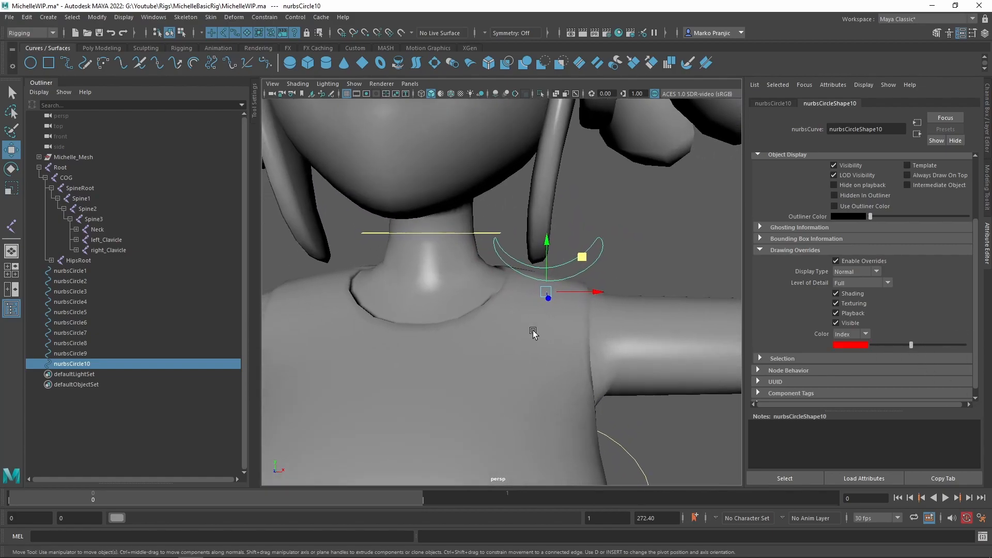
Show the joints and snap the red clavicle control's pivot to the left clavicle joint.
key("alt+2")
key("d")
middle_click_drag(483, 302, 448, 310)
left_click_drag(614, 275, 591, 265, "alt")
key("alt+2")
left_click_drag(684, 315, 738, 308, "alt")
left_click_drag(626, 298, 587, 281, "alt")
Duplicate the neck circle and snap the copy to the left shoulder joint.
left_click(487, 243)
key("ctrl+d")
key("alt+2")
middle_click_drag(532, 321, 523, 327)
Set the new shoulder circle's Rotate Z to -90.
left_click_drag(587, 318, 604, 398, "alt")
key("e")
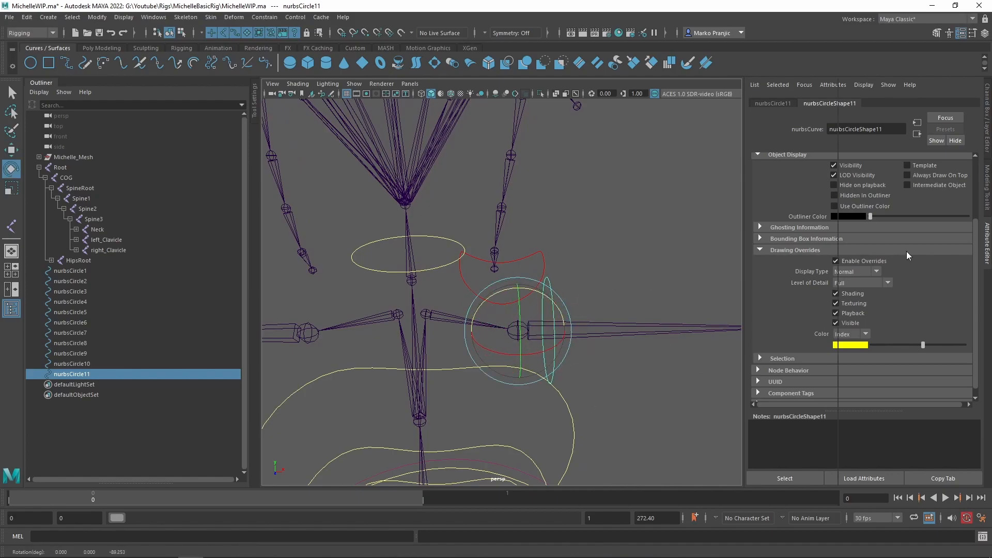
key("ctrl+a")
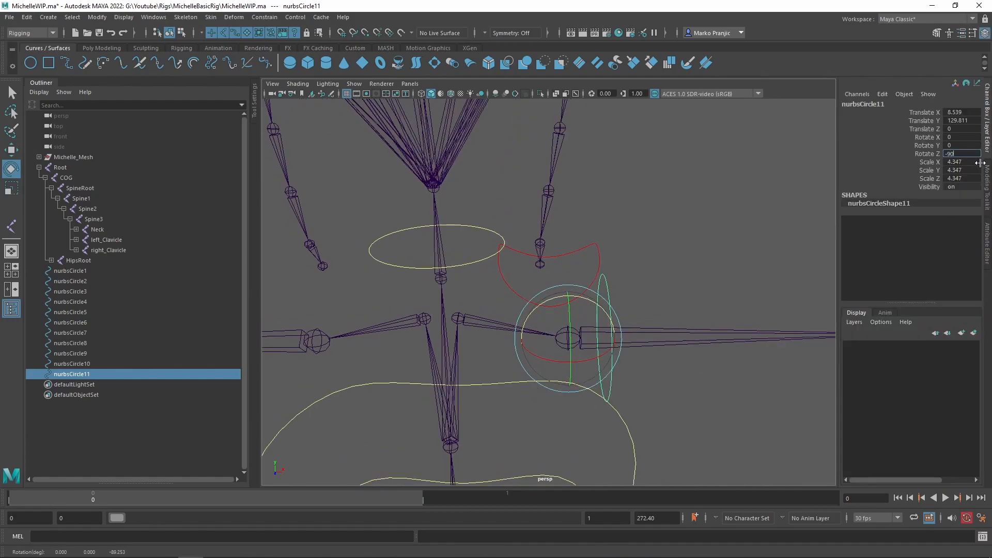
left_click(665, 257)
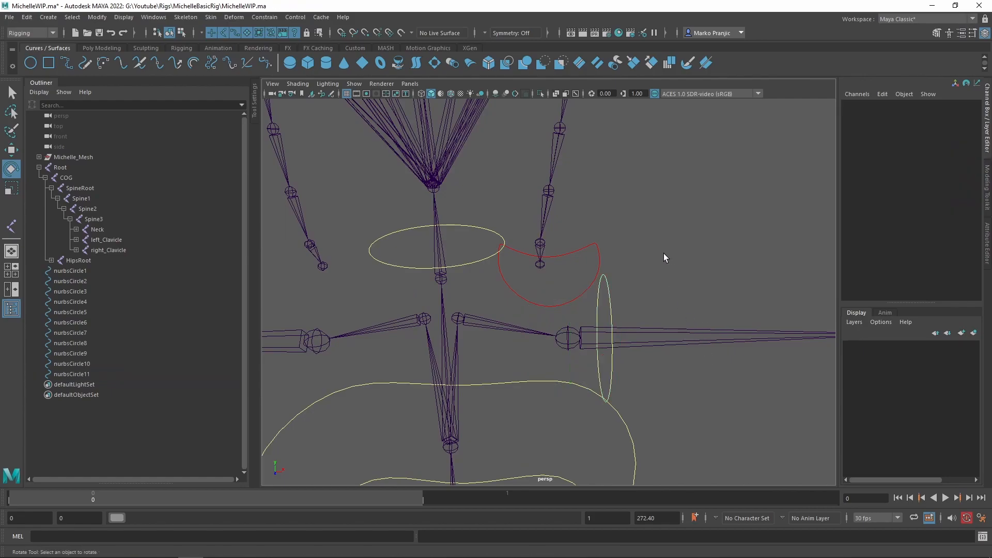
Show the mesh and scale the shoulder circle uniformly to about 5.36 so it surrounds the upper arm.
left_click(611, 300)
key("r")
left_click_drag(569, 339, 575, 338)
key("5")
mouse_move(675, 281)
left_mouse_down("alt")
mouse_move(600, 257)
mouse_move(676, 256)
mouse_move(669, 237)
mouse_move(650, 249)
mouse_move(670, 266)
left_mouse_up("alt")
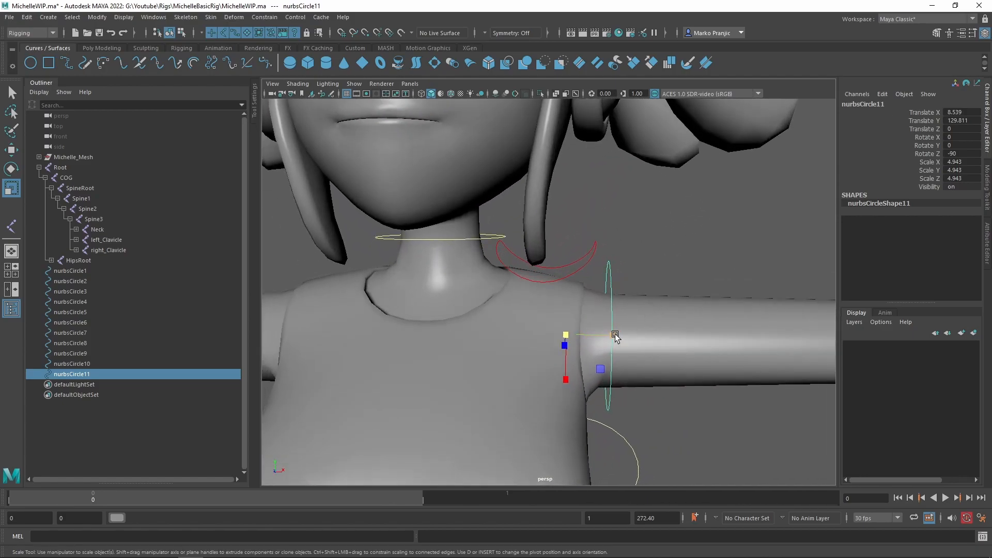
left_click_drag(572, 332, 542, 476)
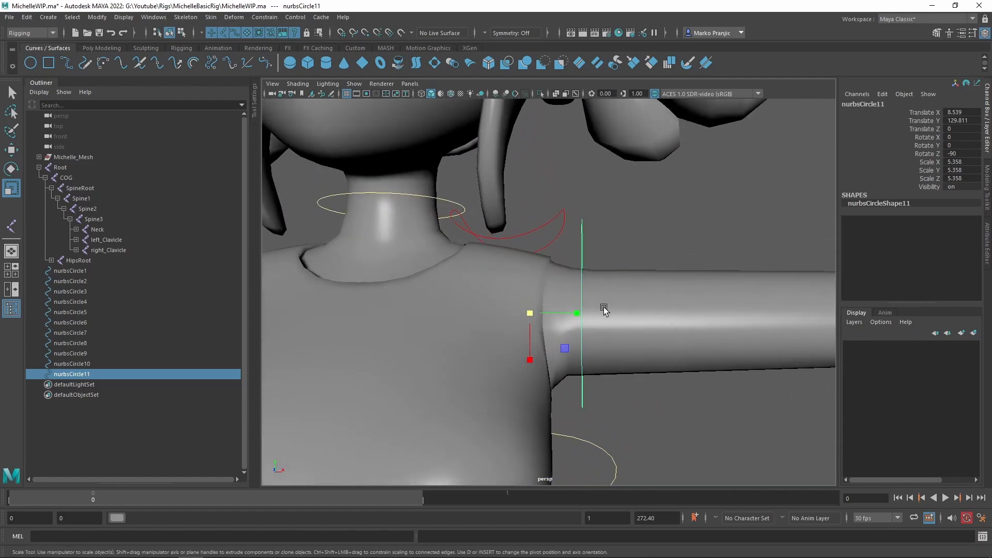
Move the shoulder circle closer to the torso, to about 7.68 in Translate X, and snap its pivot to the left shoulder joint.
key("4")
key("w")
left_click_drag(583, 317, 536, 315)
key("d")
key("v")
mouse_move(597, 262)
left_mouse_down("alt")
mouse_move(600, 293)
mouse_move(604, 273)
mouse_move(598, 280)
mouse_move(573, 262)
mouse_move(585, 254)
left_mouse_up("alt")
left_click(572, 258)
left_click(580, 257)
Change the shoulder circle's drawing override colour to red.
left_click_drag(741, 275, 686, 258, "alt")
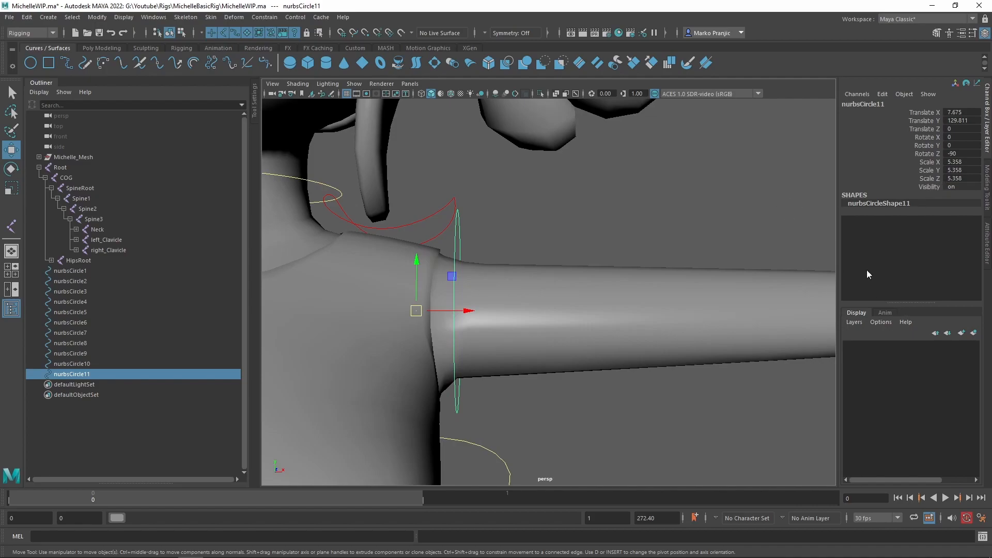
key("ctrl+a")
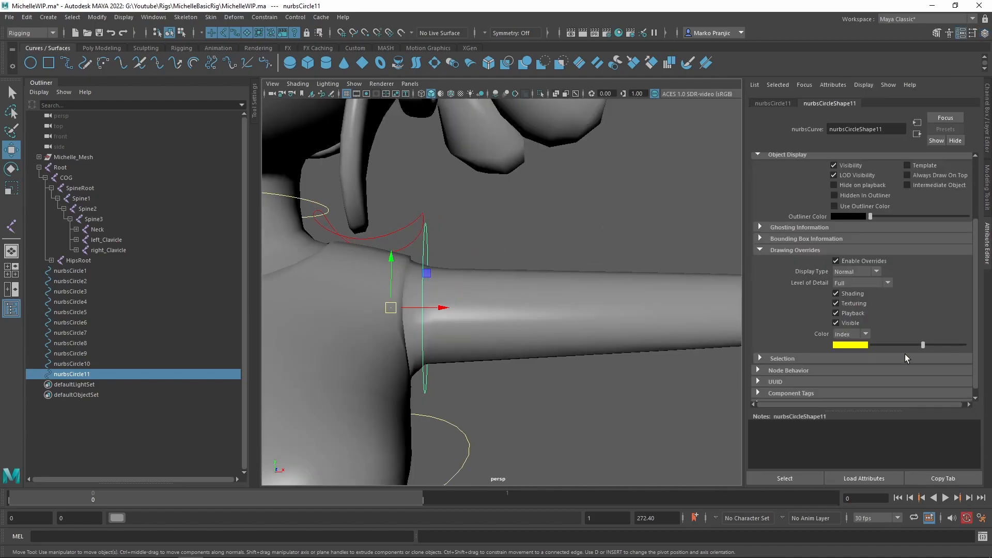
left_click_drag(925, 348, 912, 349)
Duplicate the red shoulder circle, center the copy's pivot and snap it to the left elbow joint.
left_click_drag(683, 282, 573, 271, "alt")
middle_click_drag(634, 275, 467, 293, "alt")
key("ctrl+d")
right_click_drag(636, 265, 591, 253, "alt")
middle_click_drag(635, 275, 569, 277, "alt")
key("alt+2")
middle_click_drag(546, 325, 518, 320)
left_click(99, 17)
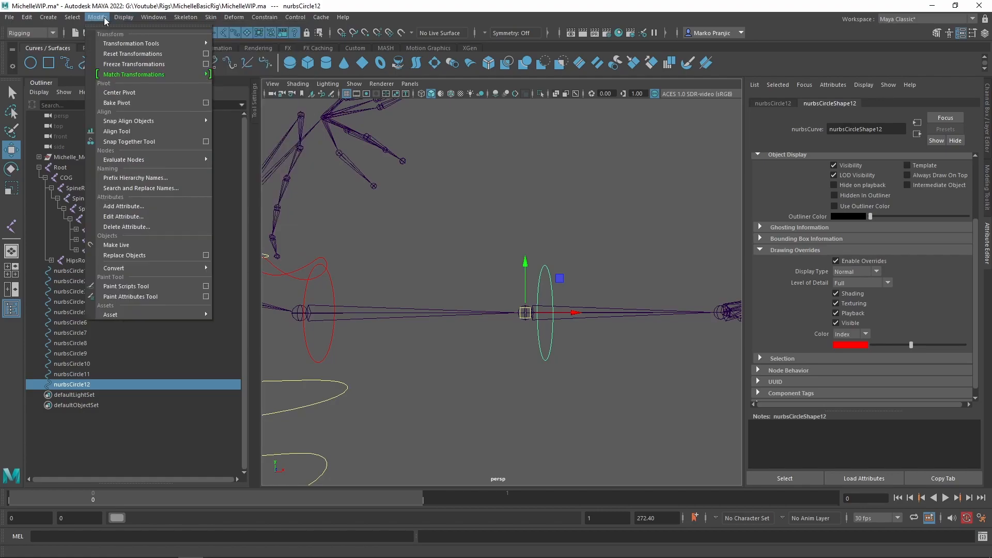
left_click(120, 92)
key("v")
middle_click_drag(504, 348, 513, 324)
left_click_drag(610, 283, 581, 282, "alt")
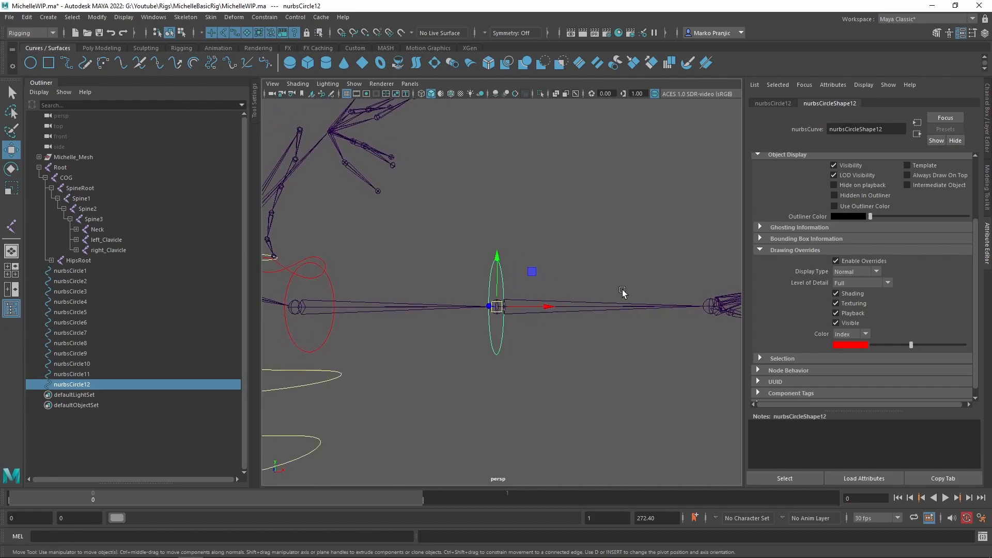
Scale the elbow circle uniformly and show the mesh to check its fit around the arm.
key("r")
middle_click_drag(575, 299, 603, 280)
key("alt+1")
mouse_move(604, 280)
left_mouse_down("alt")
mouse_move(536, 288)
mouse_move(604, 285)
left_mouse_up("alt")
middle_click_drag(605, 284, 531, 278, "alt")
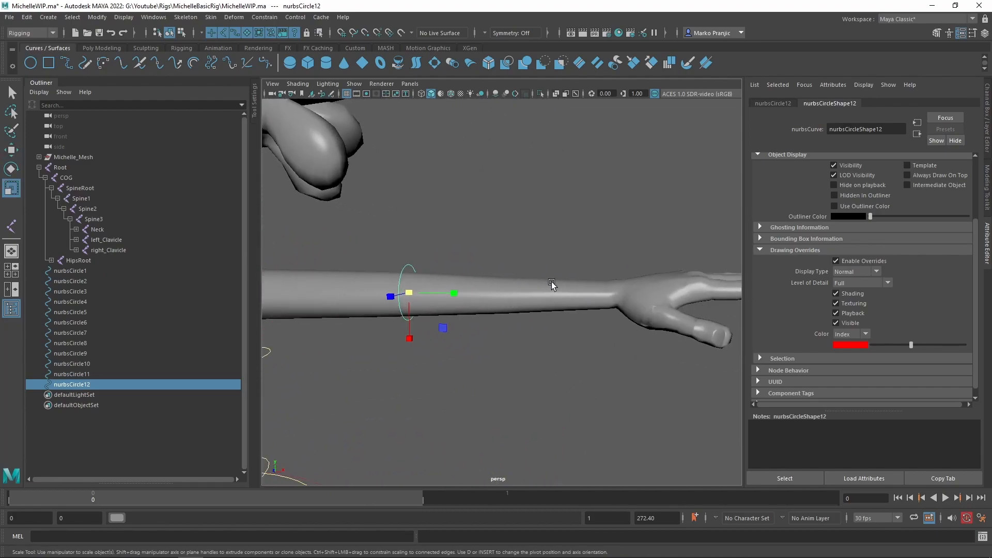
Duplicate the elbow circle and snap the copy to the left wrist joint.
key("ctrl+d")
key("alt+1")
middle_click_drag(626, 266, 580, 269, "alt")
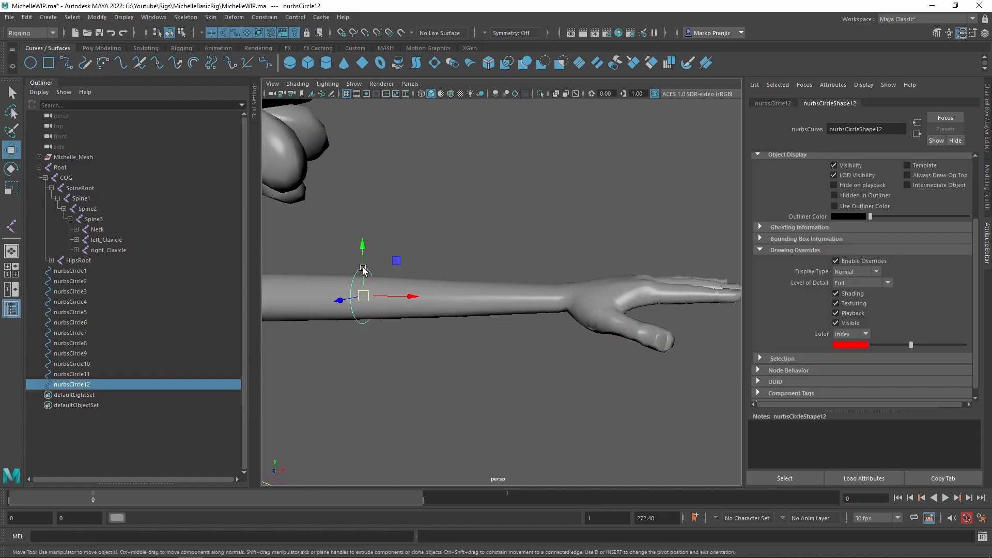
key("alt+1")
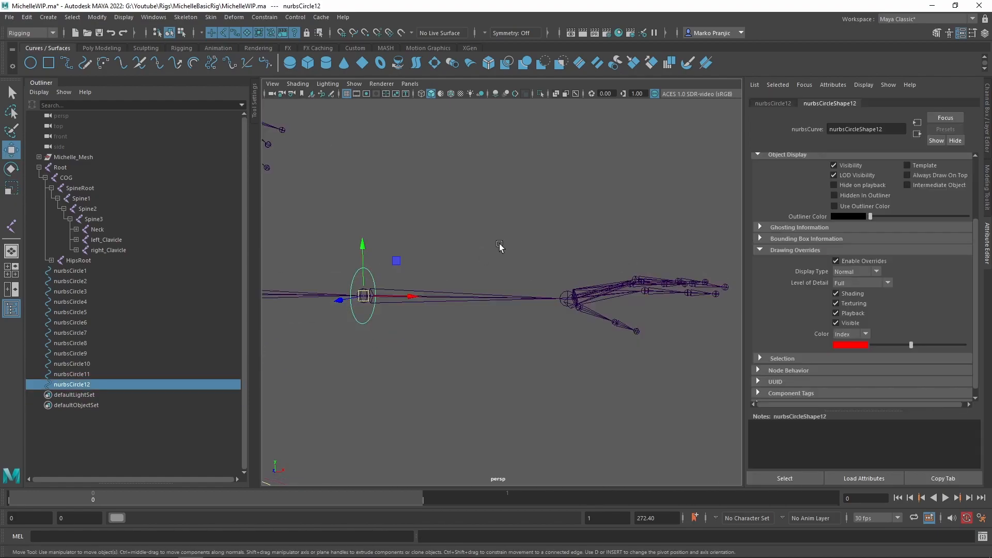
key("ctrl+d")
key("v")
middle_click(567, 298)
left_click_drag(569, 293, 589, 247, "alt")
Scale the wrist circle down uniformly so it fits closely around the wrist mesh.
key("r")
middle_click_drag(589, 245, 580, 255)
key("alt+1")
left_click_drag(580, 254, 622, 246, "alt")
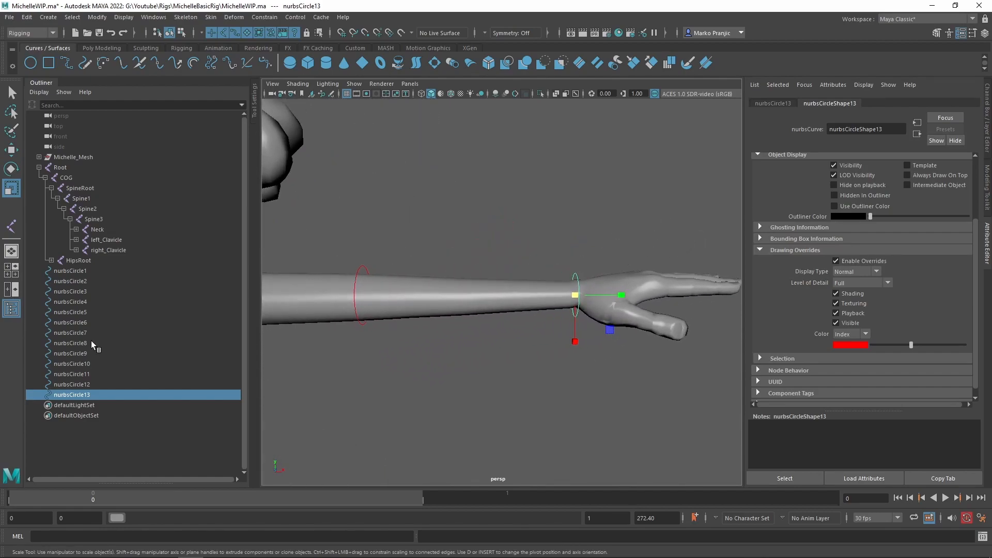
middle_click_drag(454, 334, 479, 335, "alt")
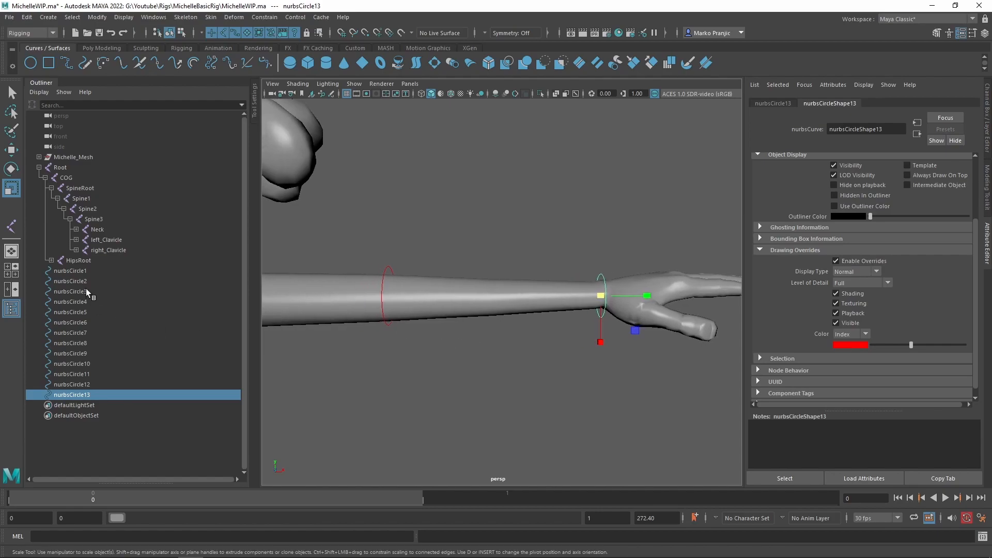
Freeze the transformations of nurbsCircle1 through nurbsCircle13, check the wrist circle's channels and save the scene.
left_click(94, 272, "shift")
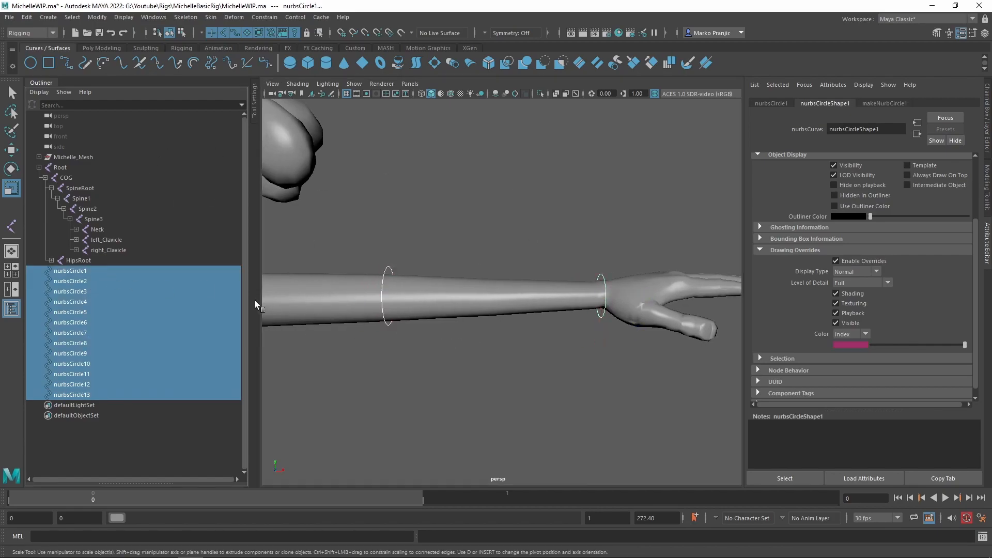
left_click(99, 17)
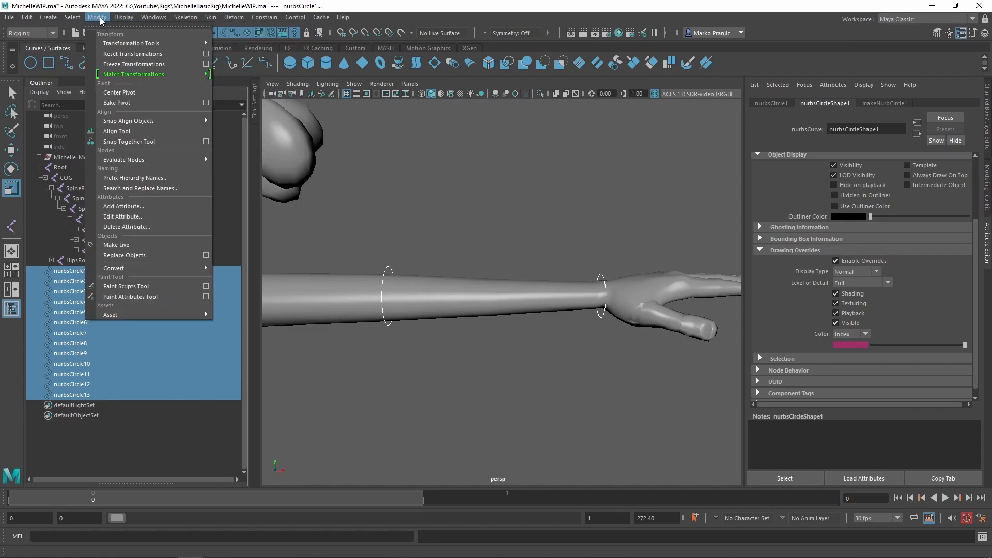
left_click(134, 64)
scroll(411, 243, "up", 3)
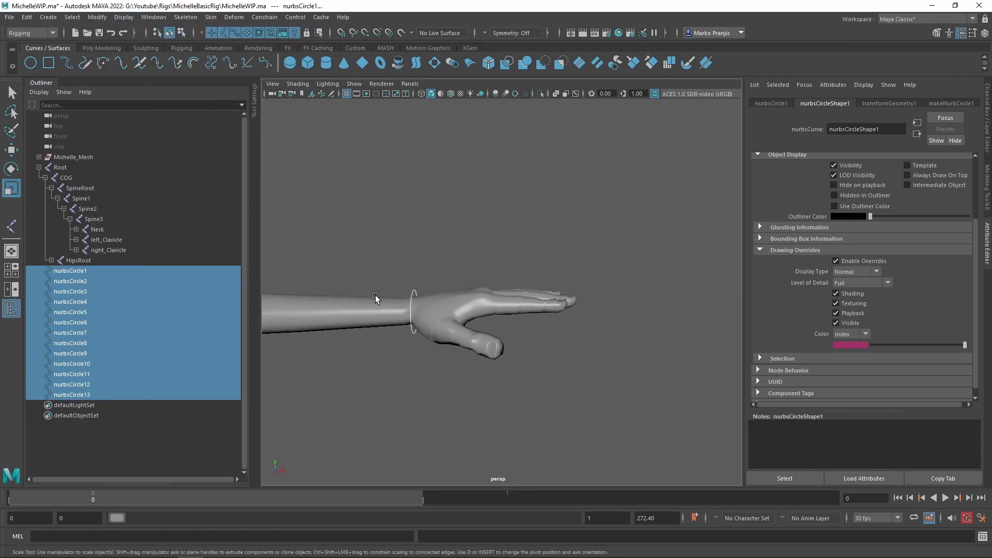
left_click(414, 298)
key("ctrl+a")
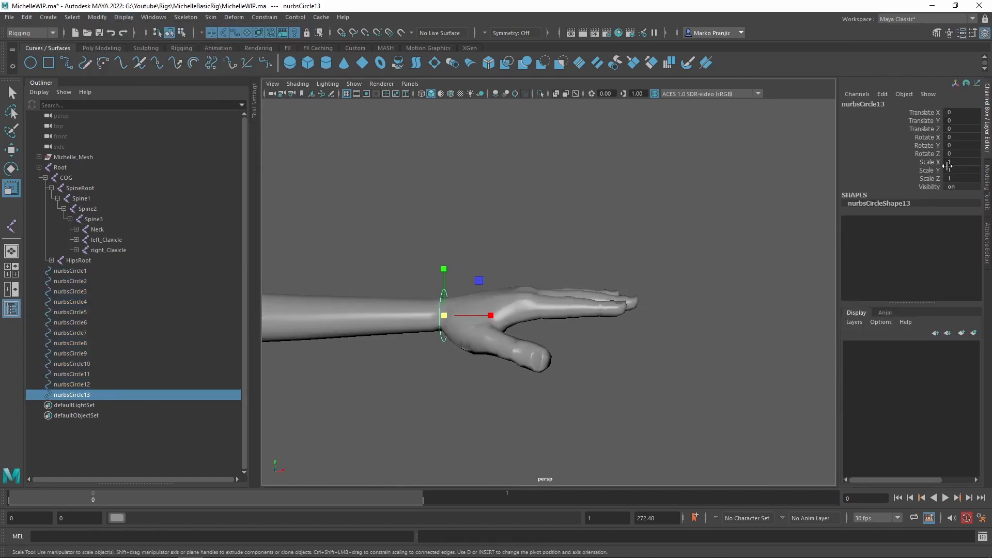
middle_click_drag(530, 309, 595, 281, "alt")
key("ctrl+s")
Duplicate the wrist circle and snap the copy to the base joint of the left index finger.
right_click_drag(589, 234, 629, 312, "alt")
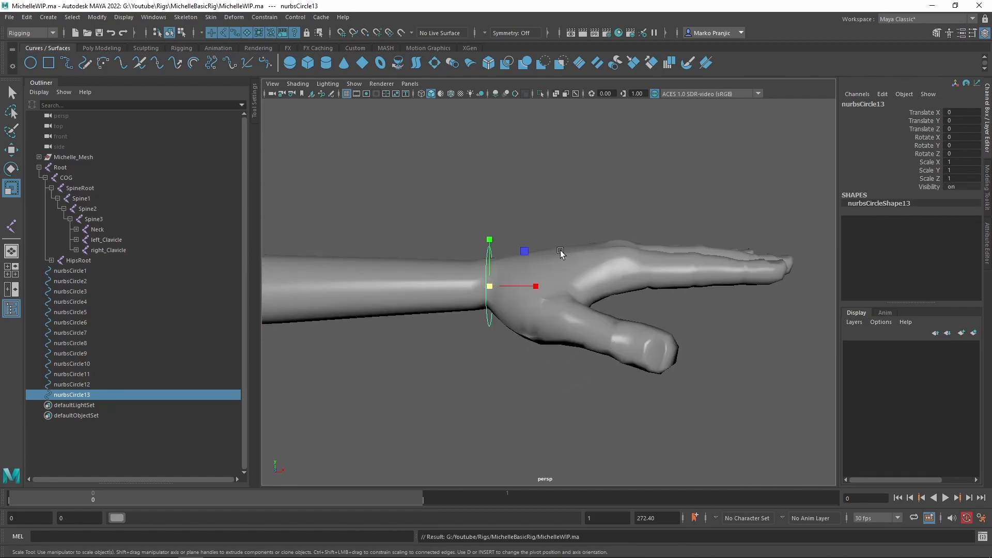
middle_click_drag(683, 301, 652, 293, "alt")
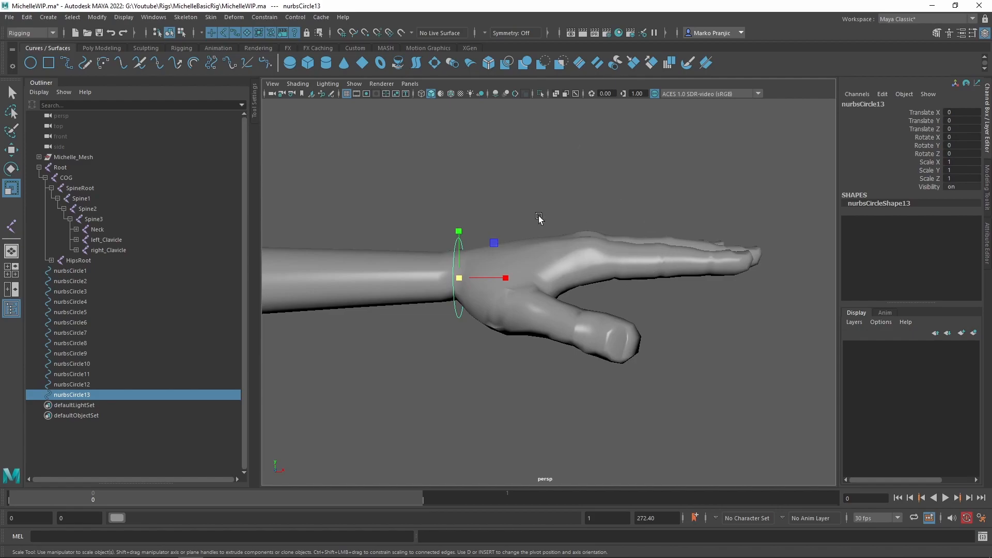
key("q")
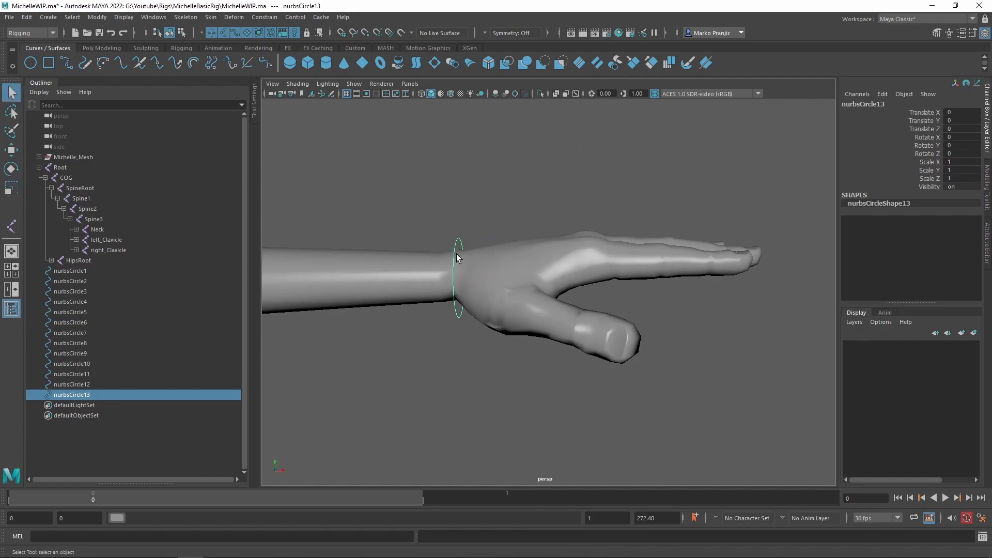
left_click(454, 241)
left_click(457, 243)
key("ctrl+d")
key("w")
left_click_drag(498, 244, 639, 193)
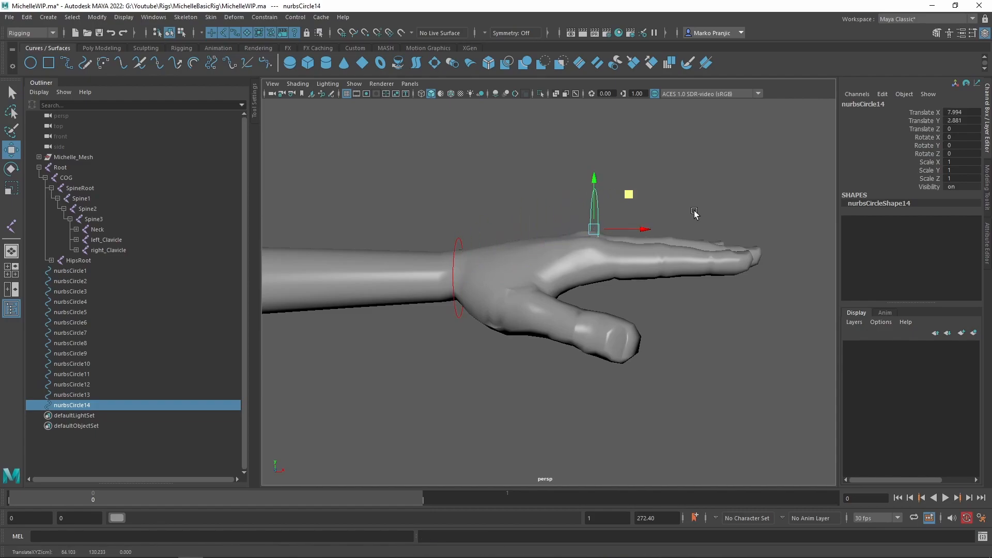
left_click_drag(670, 293, 654, 310, "alt")
key("alt+1")
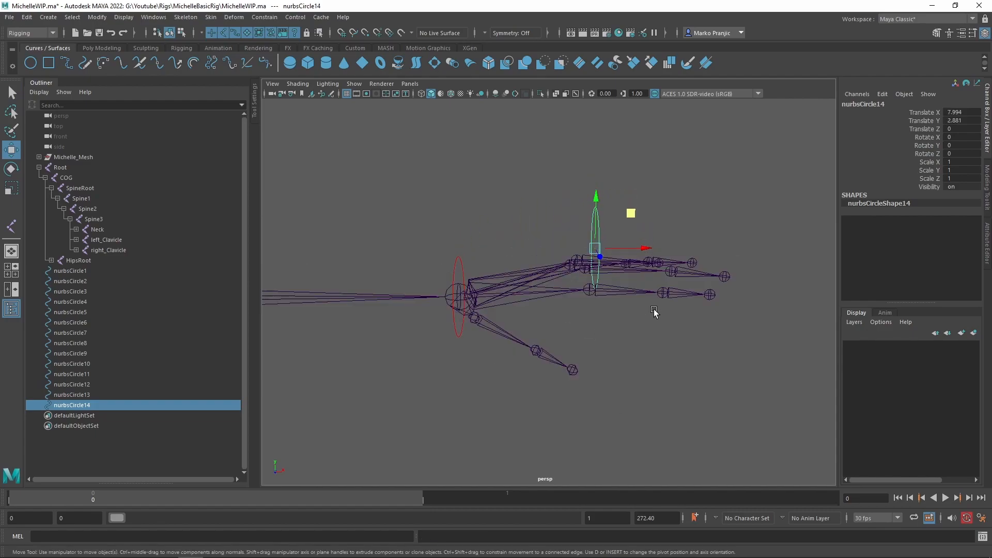
middle_click_drag(587, 316, 589, 289)
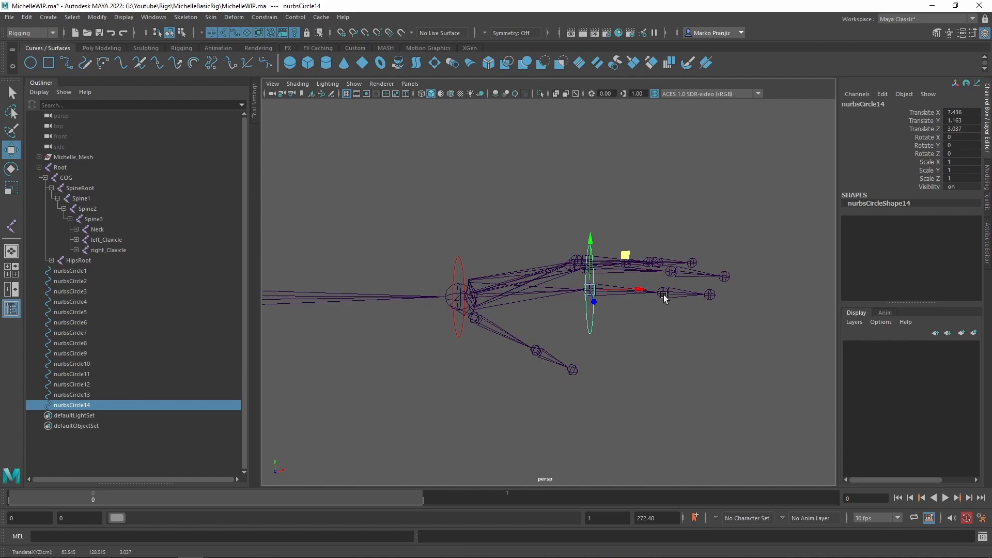
Lay the index finger circle flat by setting Rotate X and Y to 0 and Rotate Z to 90.
key("e")
left_click_drag(627, 259, 701, 257)
double_click(963, 154)
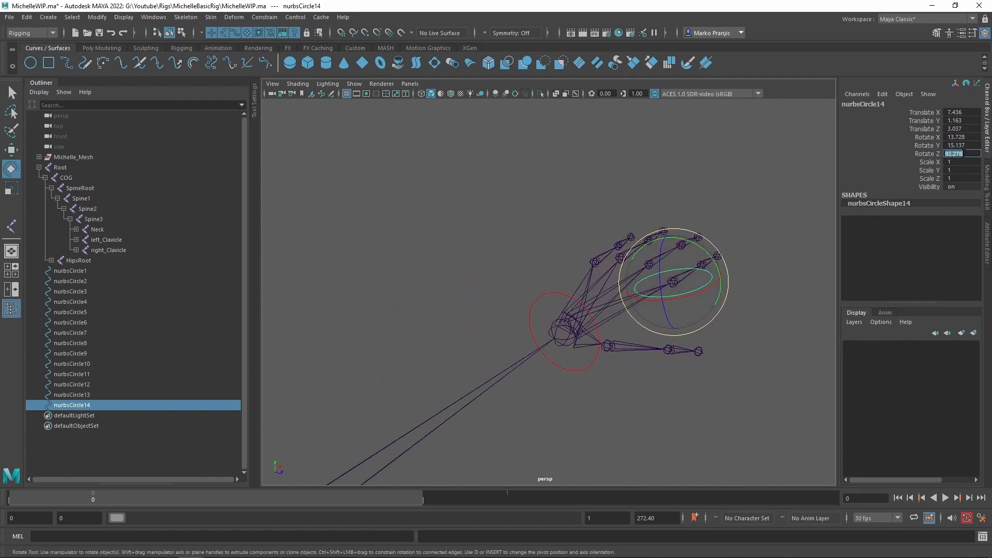
left_click(964, 138)
type("0")
left_click(962, 146)
type("0")
key("Return")
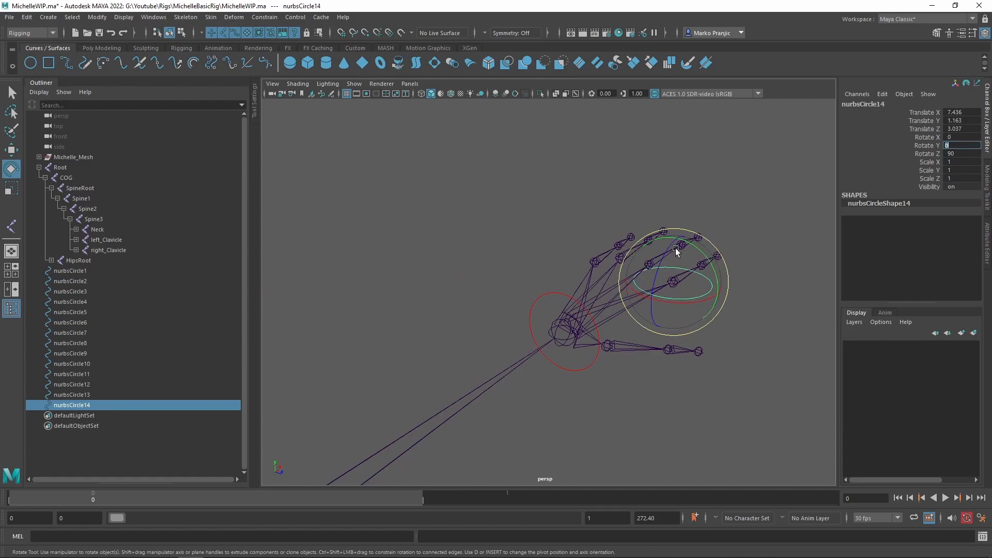
Raise the finger circle above the knuckle to about 2.76 in Translate Y and scale it uniformly to about 0.386.
left_click_drag(754, 251, 703, 259, "alt")
key("w")
left_click_drag(609, 202, 610, 145)
key("ctrl+shift+h")
left_click_drag(634, 249, 612, 294, "alt")
key("r")
key("ctrl+h")
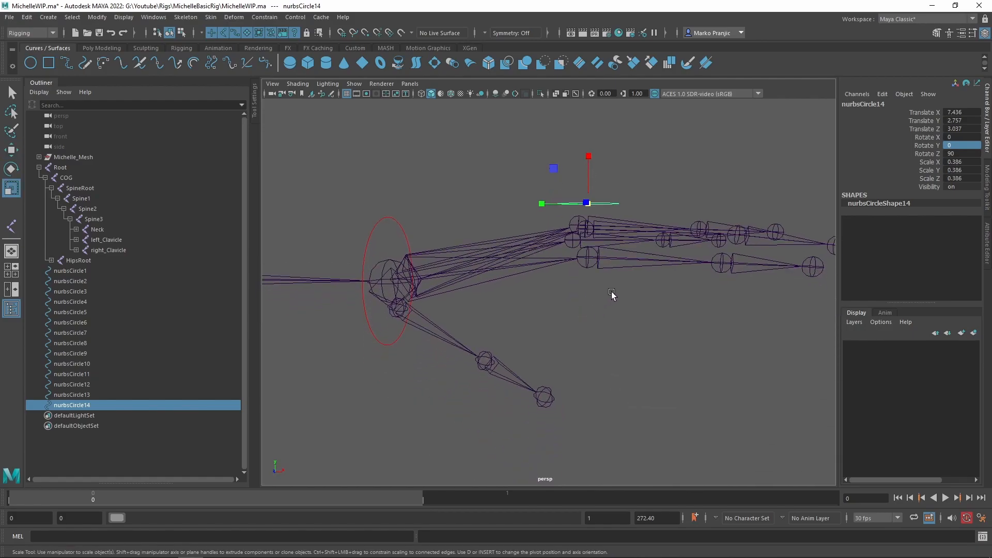
Snap the raised finger circle's pivot to the index finger's base joint.
key("w")
key("v")
key("d")
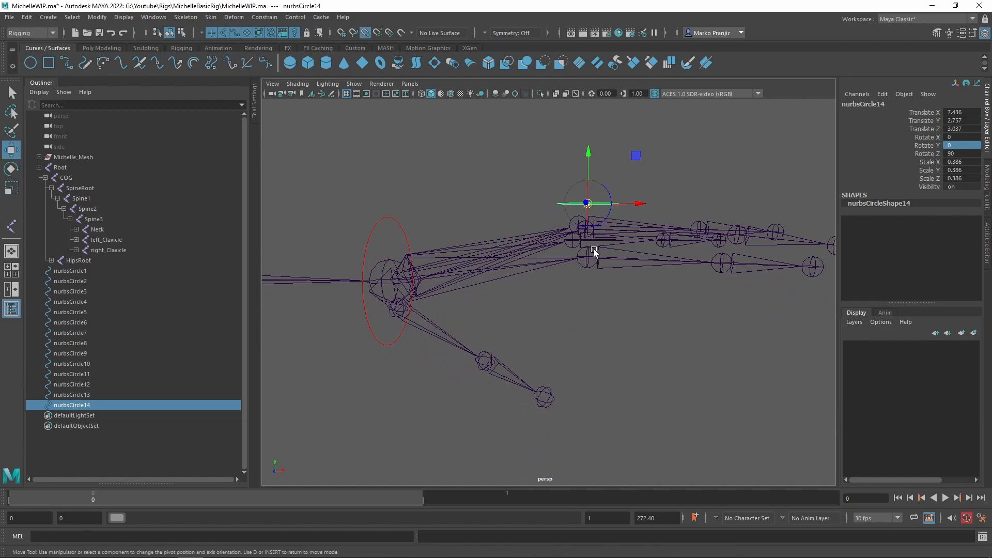
middle_click_drag(588, 251, 589, 262)
left_click_drag(697, 226, 690, 251, "alt")
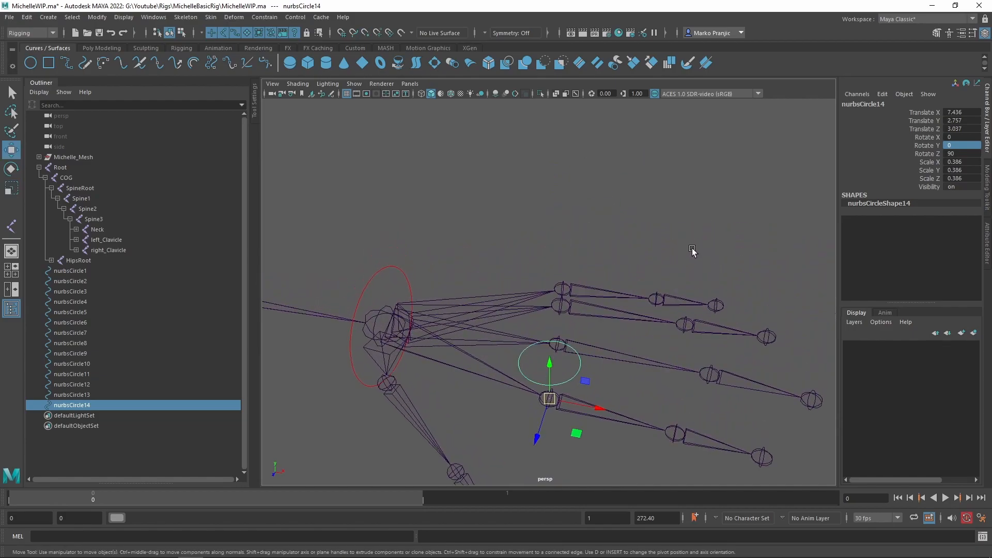
Show the mesh and select every second control vertex of the finger circle.
key("ctrl+shift+h")
key("q")
left_click(575, 347)
right_click_drag(573, 347, 561, 250)
left_click(568, 258)
left_click_drag(580, 294, 578, 278, "alt")
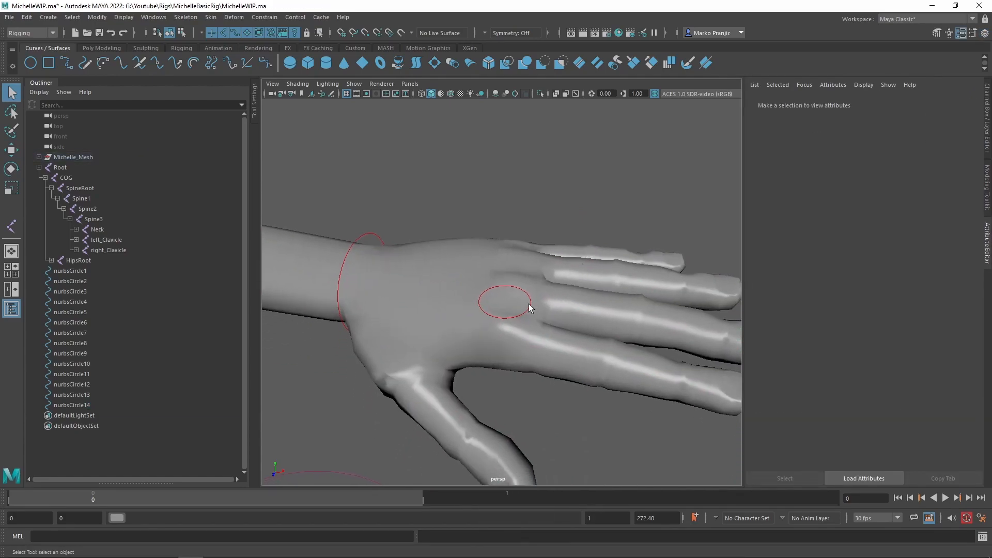
left_click(529, 304)
right_click_drag(531, 294, 496, 293)
left_click(510, 286)
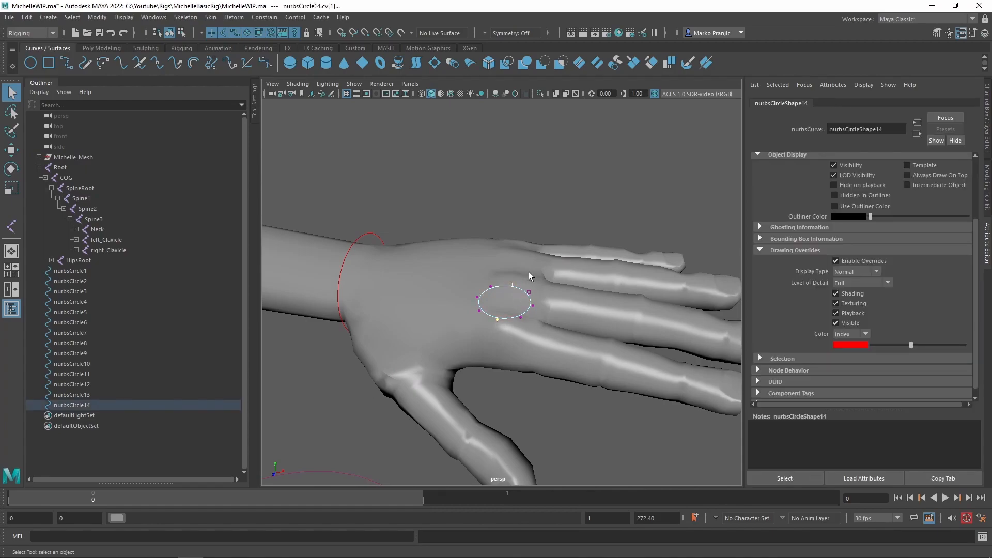
left_click_drag(529, 278, 504, 270, "alt")
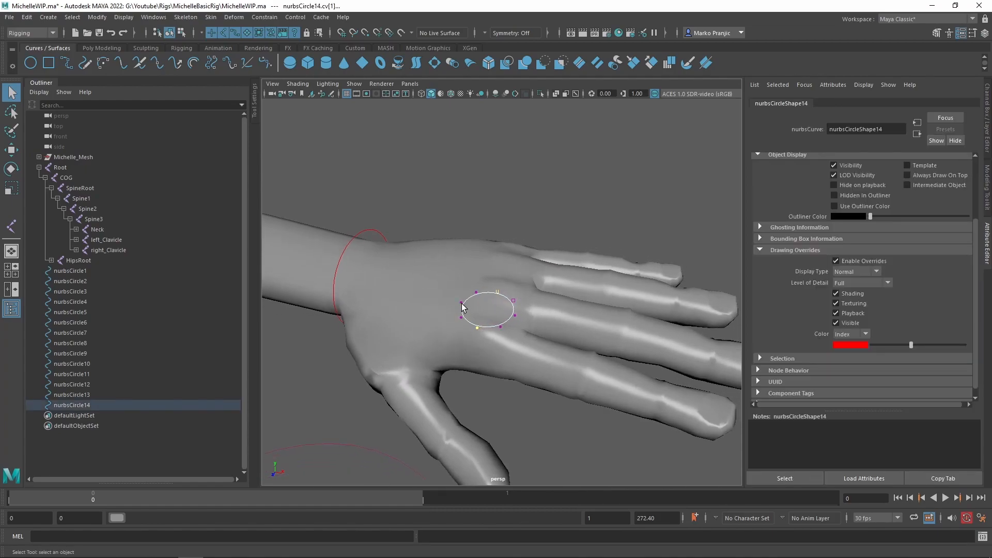
left_click(515, 316, "shift")
Scale the selected vertices inward to form a rounded square, and return the curve to object mode.
key("r")
left_click_drag(487, 310, 477, 319)
left_click_drag(455, 275, 557, 273, "alt")
right_click_drag(557, 272, 575, 388, "alt")
middle_click_drag(575, 388, 609, 308, "alt")
left_click_drag(472, 241, 467, 247)
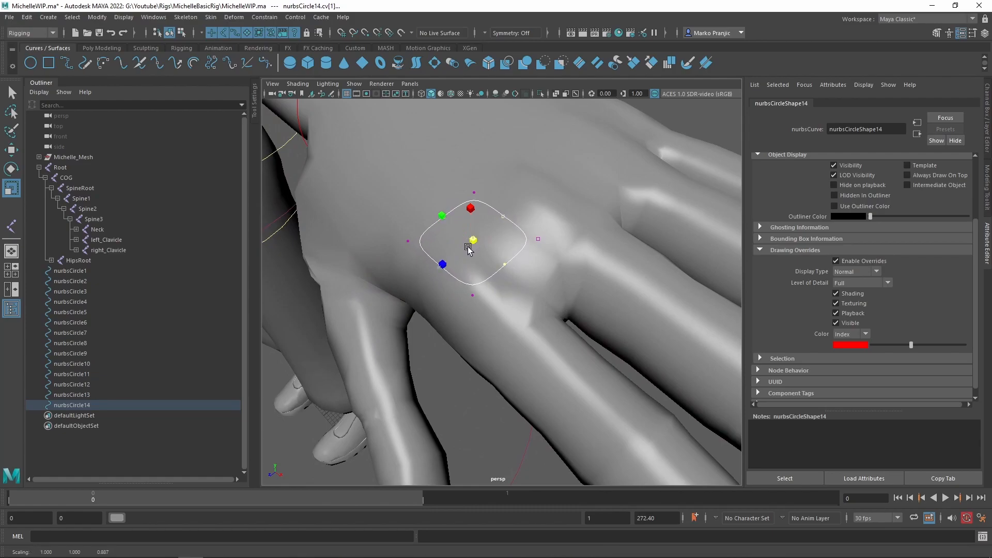
left_click_drag(527, 239, 563, 222, "alt")
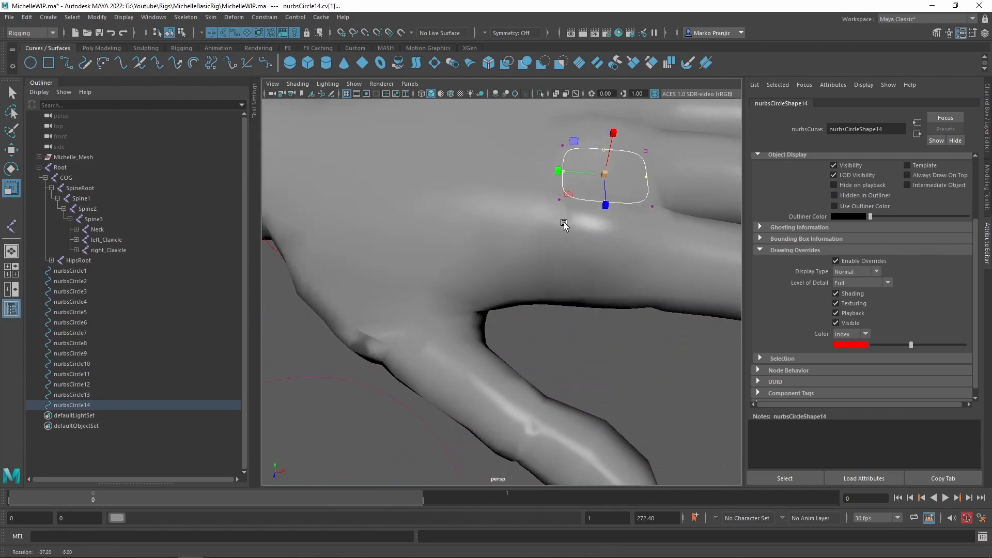
key("q")
right_click_drag(653, 160, 672, 230)
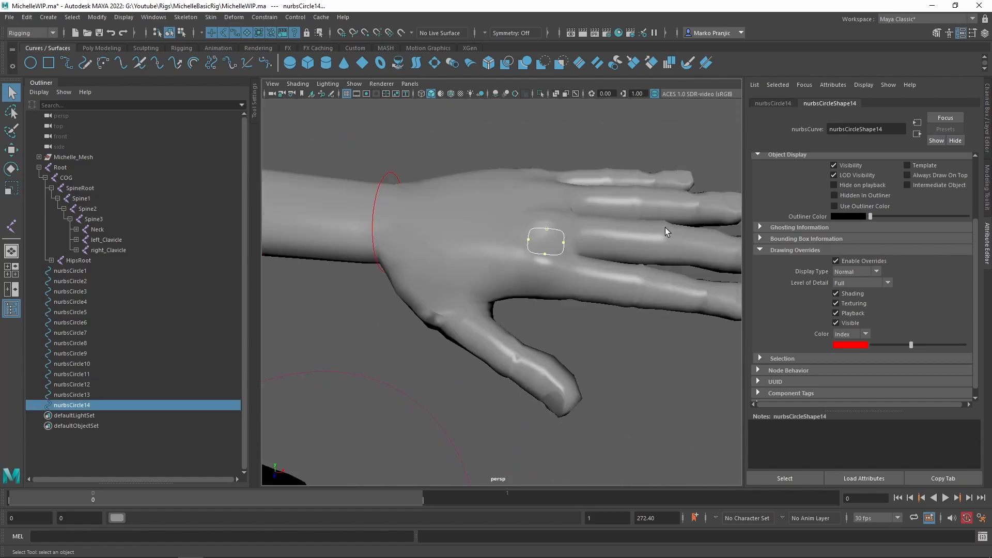
Select the rounded-square finger control and display the joints instead of the mesh.
left_click_drag(672, 231, 668, 204, "alt")
left_click(646, 327)
left_click_drag(647, 328, 611, 305, "alt")
left_click(536, 234)
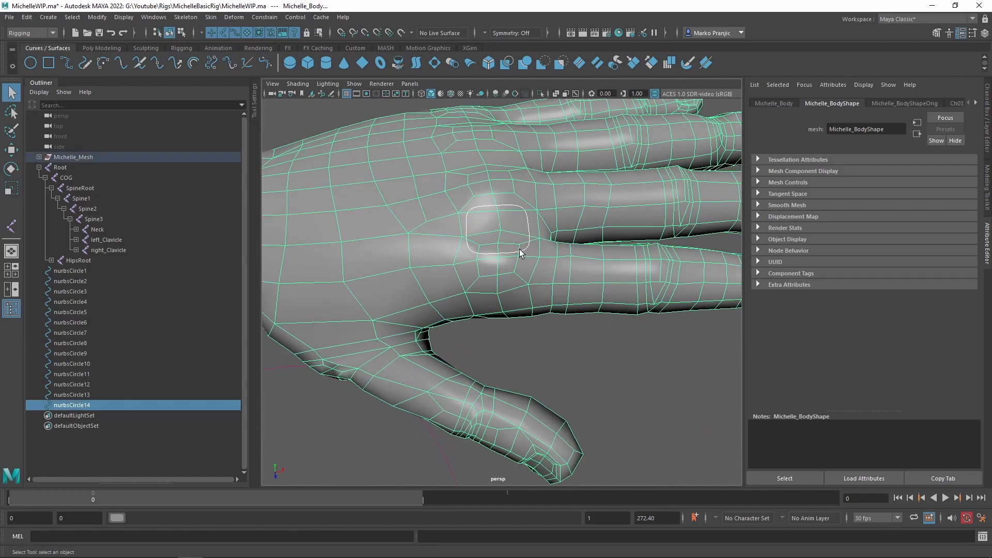
left_click(520, 243)
left_click_drag(532, 303, 563, 325, "alt")
key("ctrl+2")
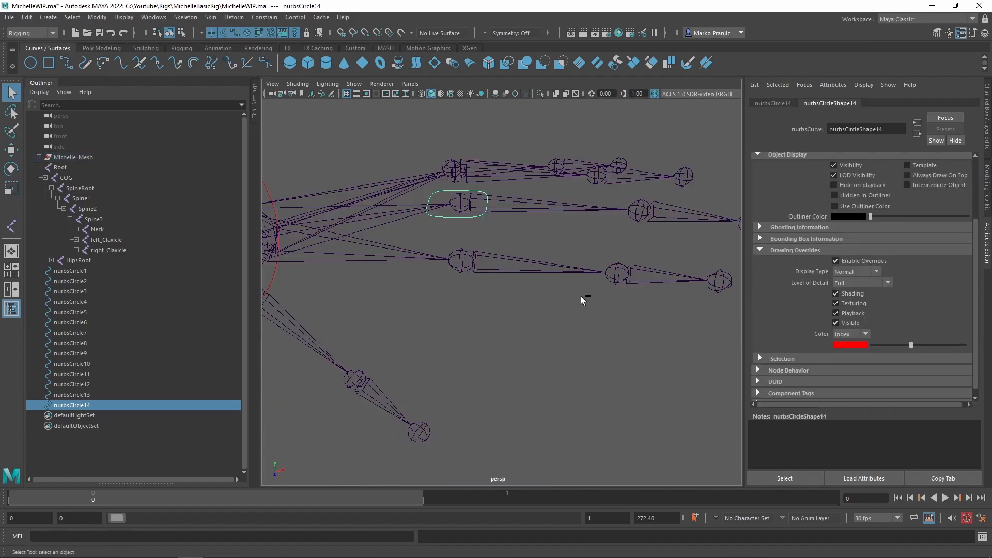
Duplicate the finger control twice, snapping the copies to the index finger's middle and end joints.
key("ctrl+d")
key("v")
key("w")
key("v")
middle_click_drag(625, 281, 623, 274)
middle_click_drag(699, 279, 627, 285, "alt")
key("ctrl+d")
key("v")
Duplicate the control three times, snapping the copies to the base, middle and end joints of the middle finger.
left_click_drag(577, 229, 544, 319, "alt")
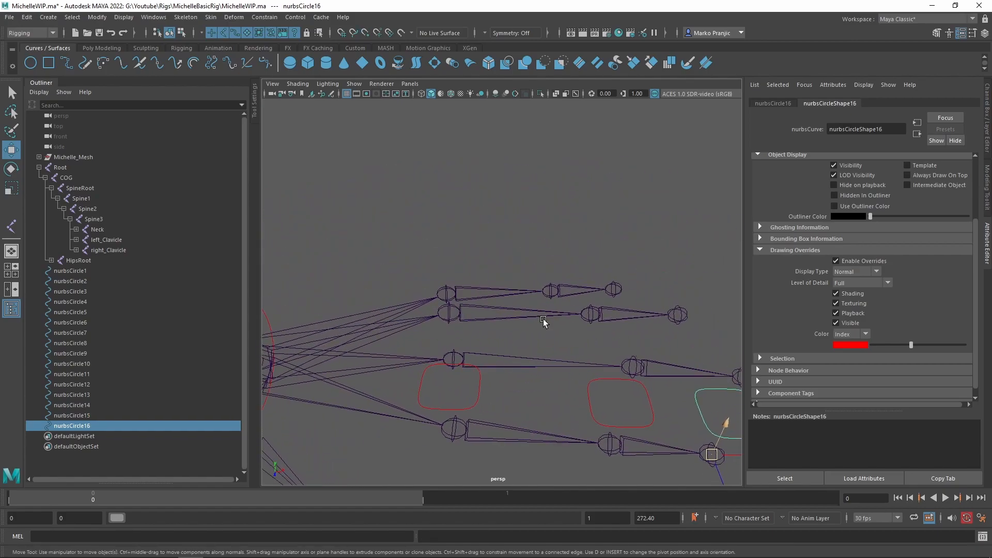
scroll(569, 315, "down", 5)
key("ctrl+d")
key("v")
middle_click_drag(501, 354, 494, 359)
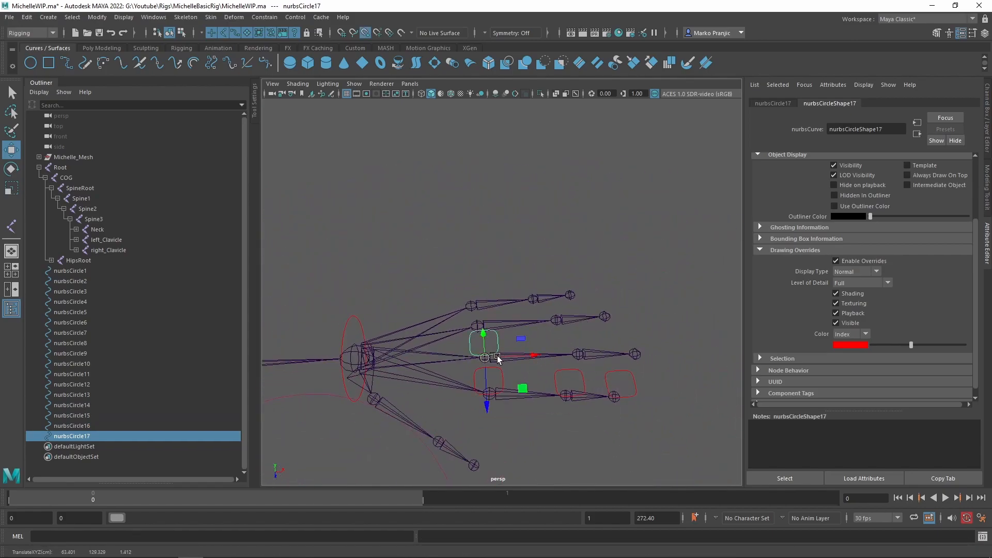
key("ctrl+d")
key("v")
middle_click_drag(579, 352, 640, 341)
key("ctrl+d")
key("v")
Place three more duplicates of the control on the ring finger's base, middle and end joints.
key("ctrl+d")
key("v")
middle_click_drag(588, 313, 471, 305)
key("ctrl+d")
key("v")
key("ctrl+d")
key("v")
Place three more duplicates of the control on the little finger's base, middle and end joints.
key("ctrl+d")
key("v")
key("ctrl+d")
key("v")
middle_click_drag(535, 284, 538, 292)
key("ctrl+d")
key("v")
middle_click_drag(587, 262, 572, 288)
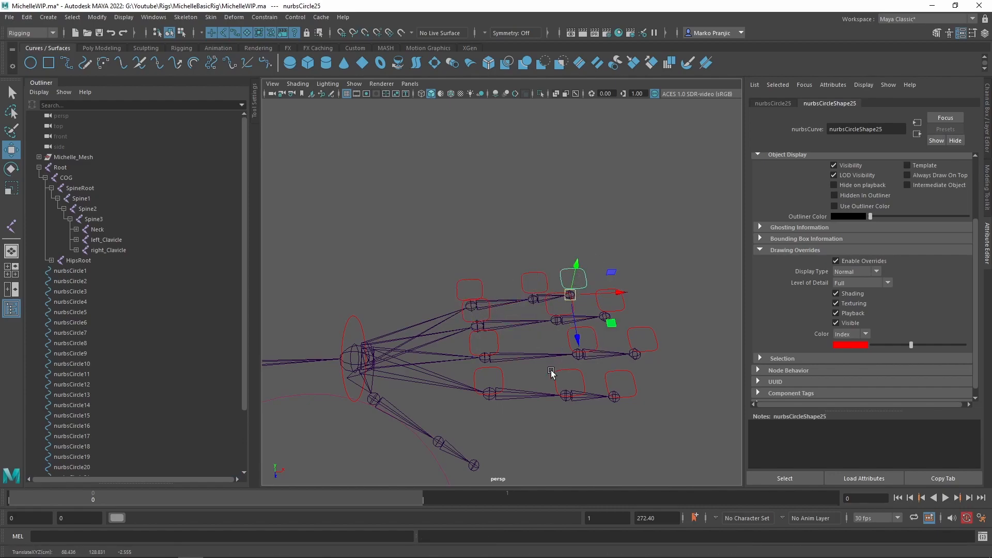
Duplicate the little finger's end control and snap the copy to the thumb's base joint.
middle_click_drag(470, 397, 541, 329, "alt")
key("ctrl+d")
key("v")
middle_click_drag(459, 323, 446, 330)
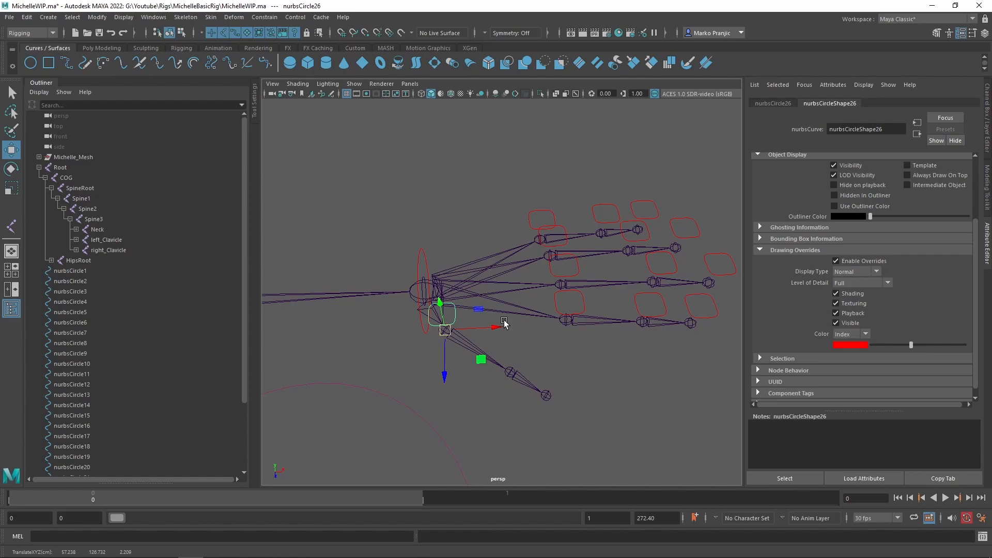
Examine the thumb base control's placement and orientation against the hand mesh and the thumb joints.
key("alt+2")
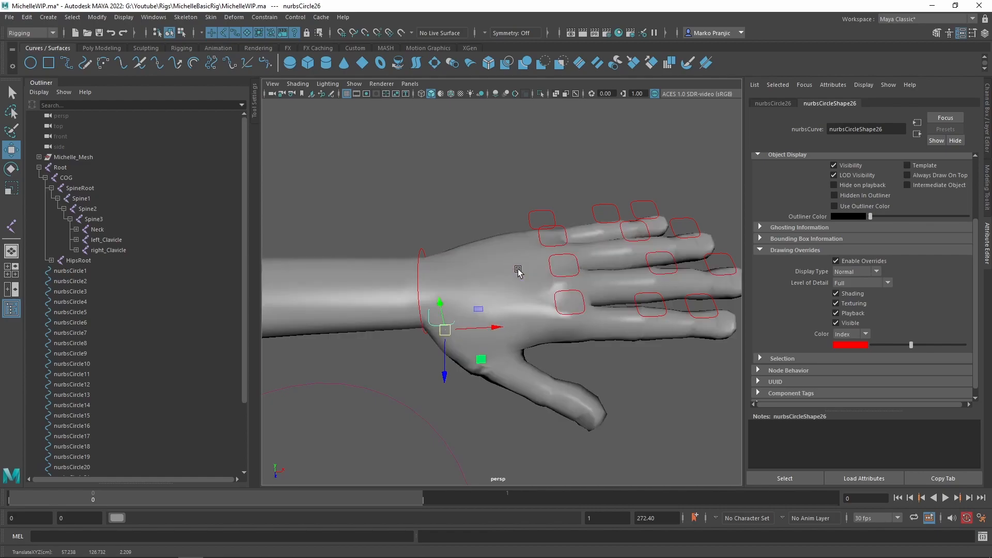
key("f")
right_click_drag(480, 331, 461, 177, "alt")
right_click_drag(514, 403, 501, 268, "alt")
left_click_drag(581, 364, 507, 311, "alt")
left_click_drag(557, 292, 562, 259, "alt")
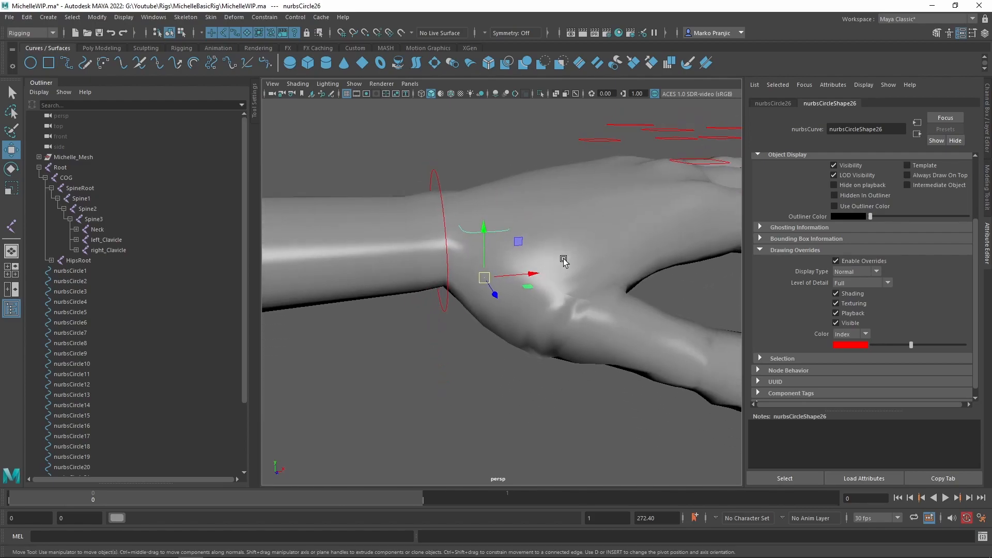
key("alt+2")
middle_click_drag(546, 247, 547, 250, "alt")
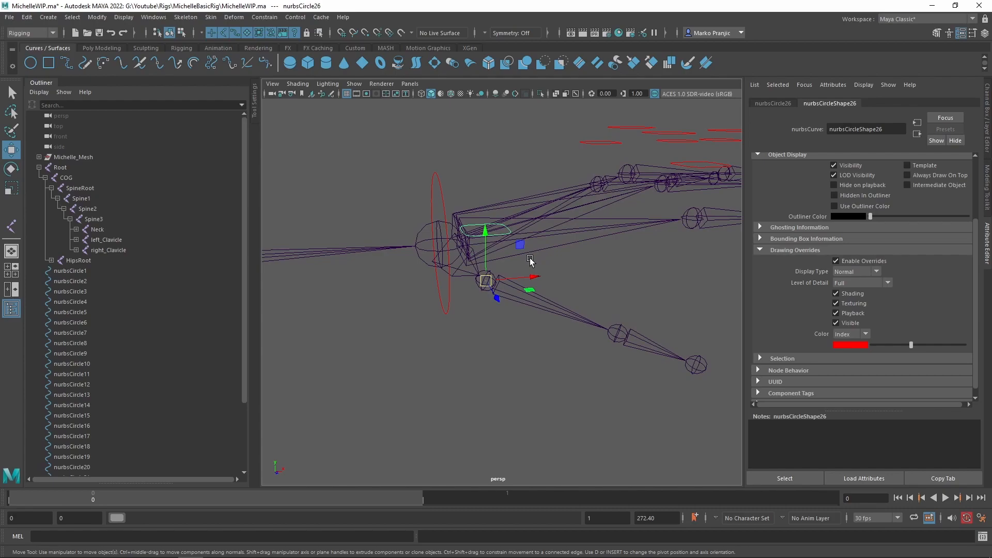
Group the thumb base control and snap the group's pivot to the thumb's base joint.
key("ctrl+g")
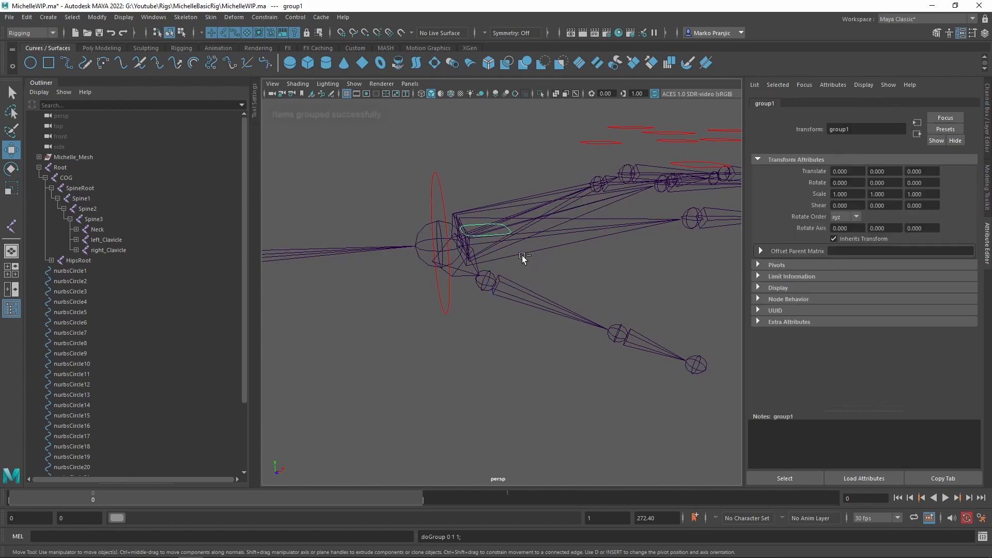
scroll(183, 365, "down", 3)
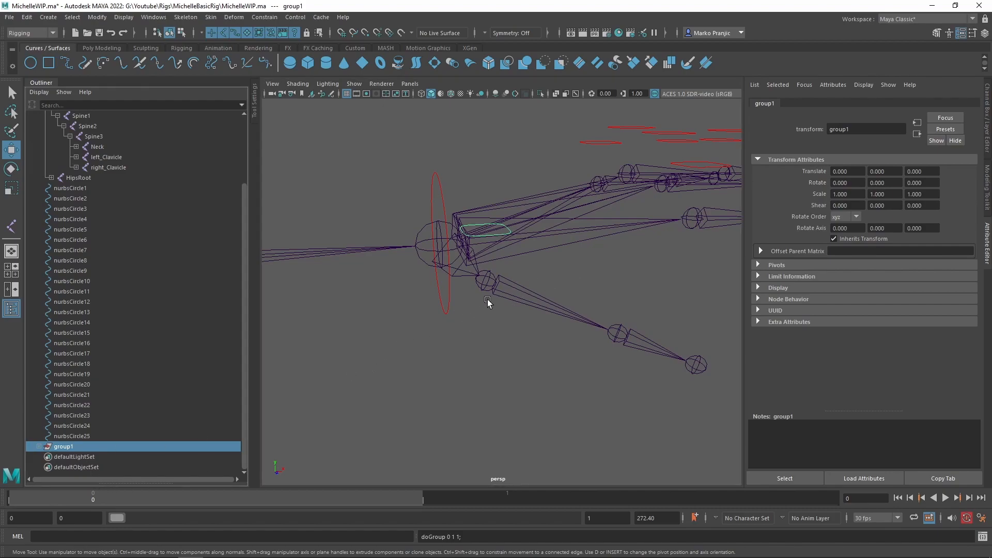
key("d")
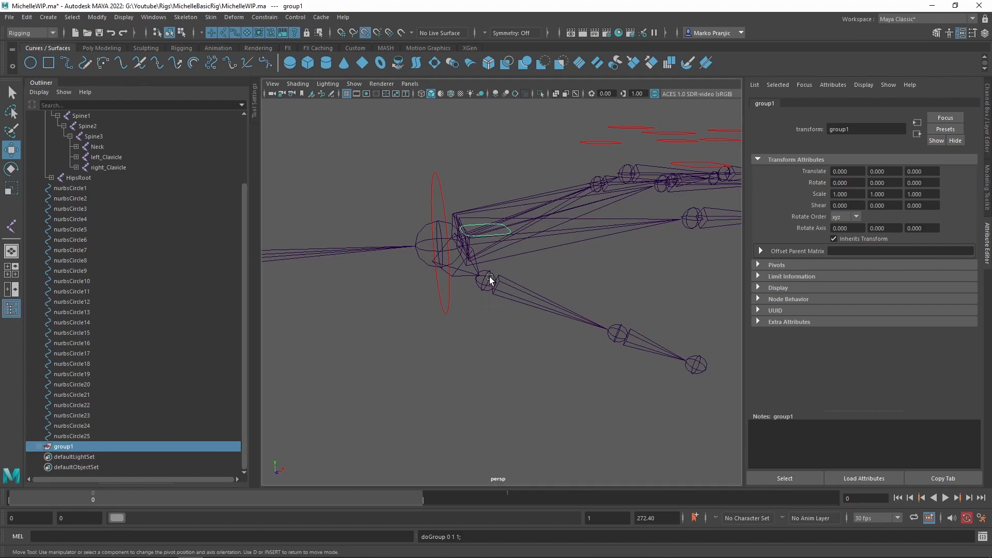
key("ctrl+z")
left_click(485, 281)
key("d")
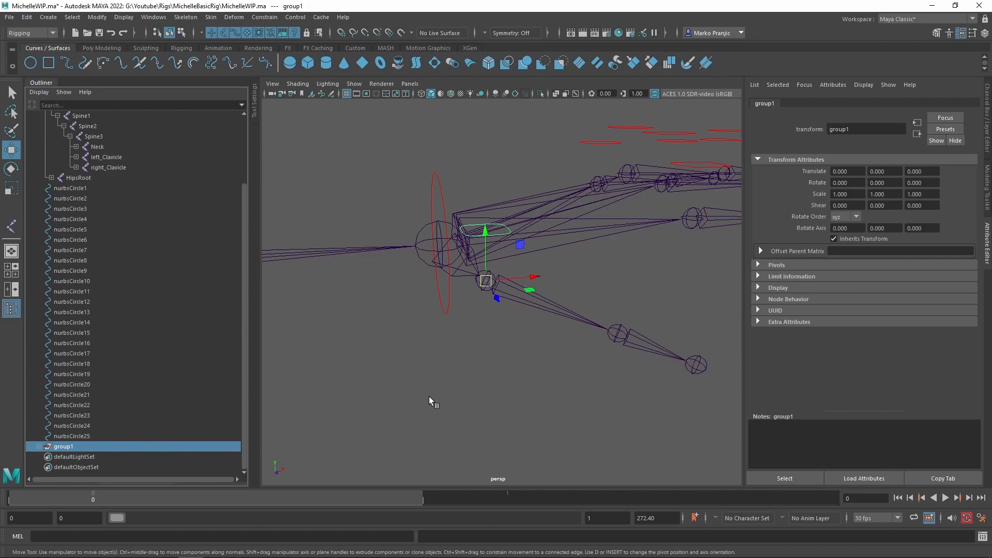
Freeze the transformations of the thumb base control inside group1.
left_click(39, 449)
left_click(107, 457)
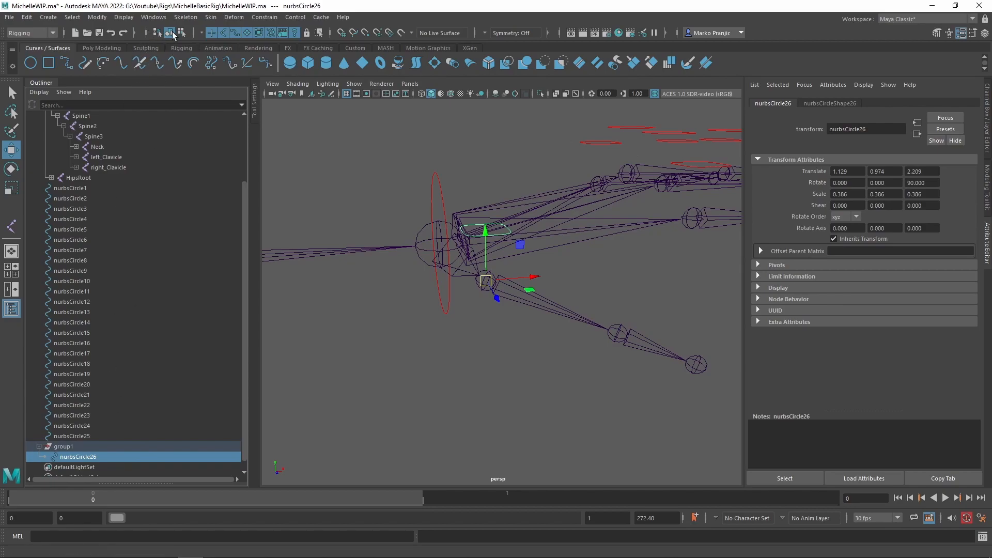
left_click(124, 17)
mouse_move(97, 17)
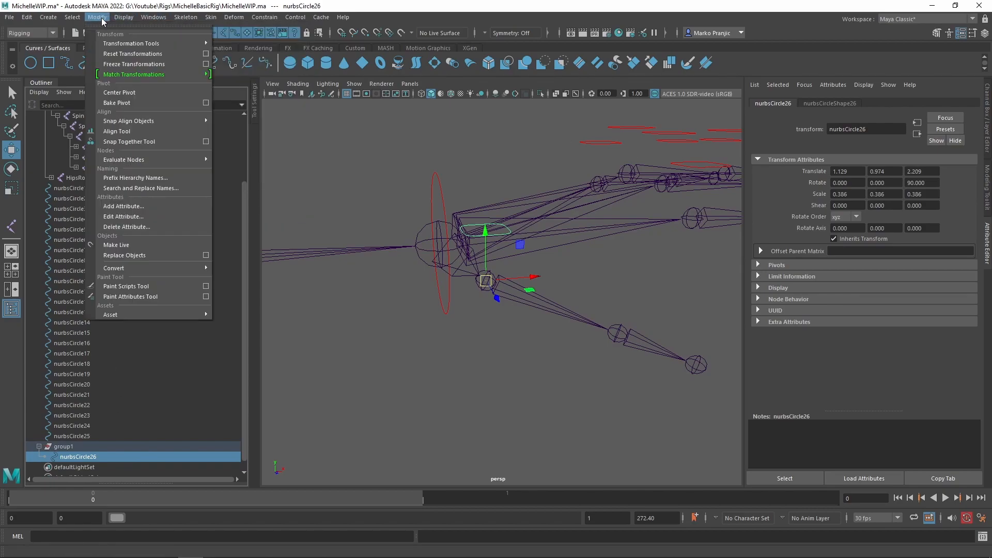
left_click(119, 64)
left_click(65, 447)
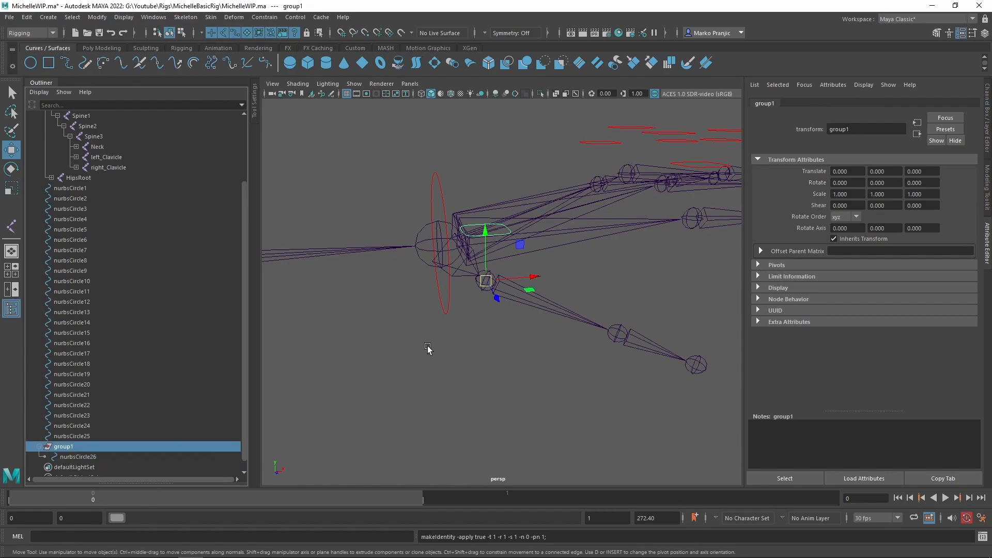
Copy the left_Thumb1 joint's X orientation and set group1's X rotation to 99.670.
key("q")
left_click(489, 288)
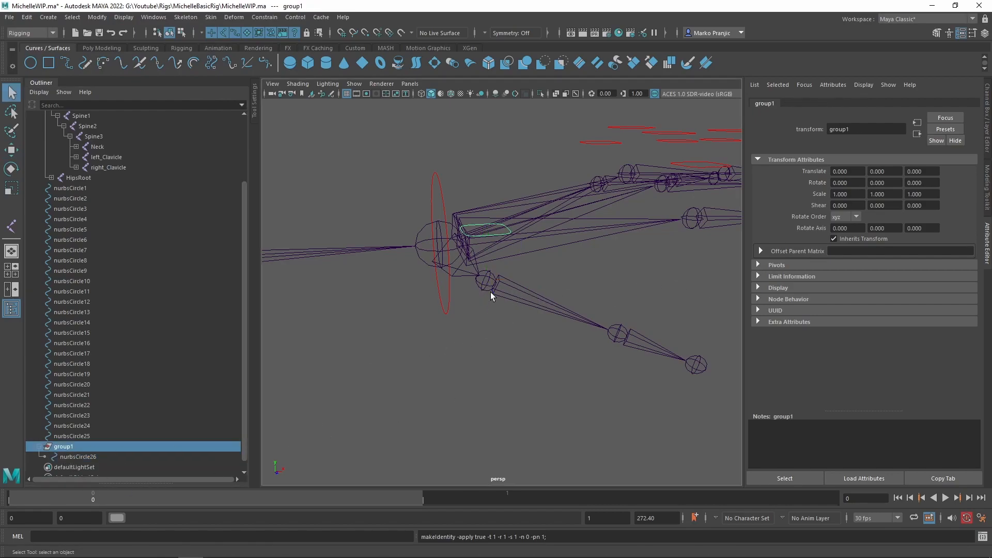
left_click(856, 334)
key("ctrl+c")
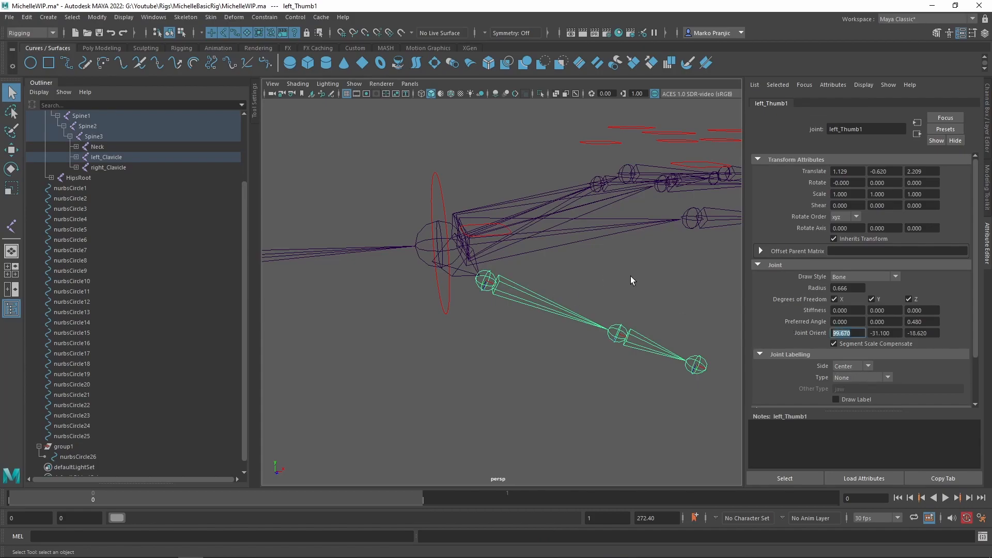
left_click(507, 232)
left_click(54, 448)
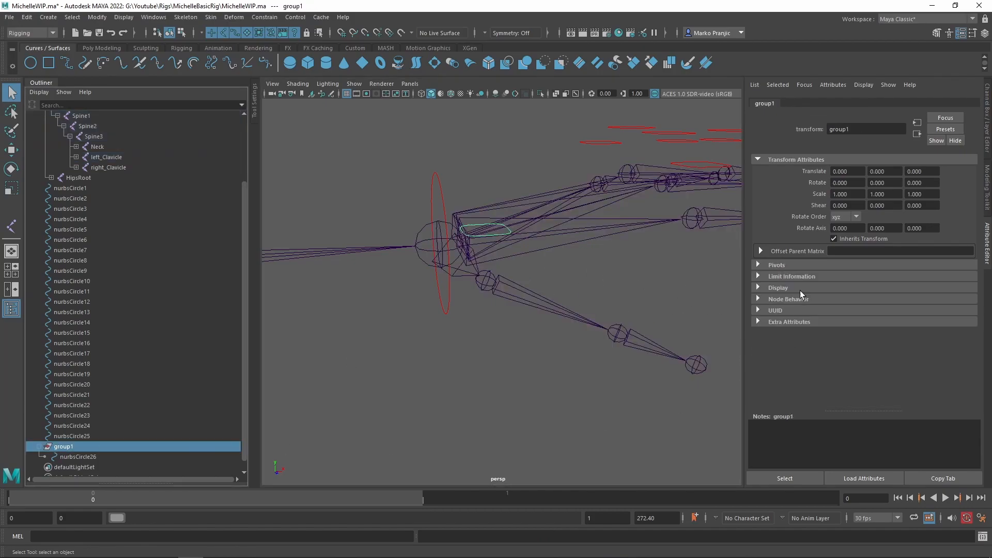
left_click(848, 183)
key("ctrl+v")
key("Return")
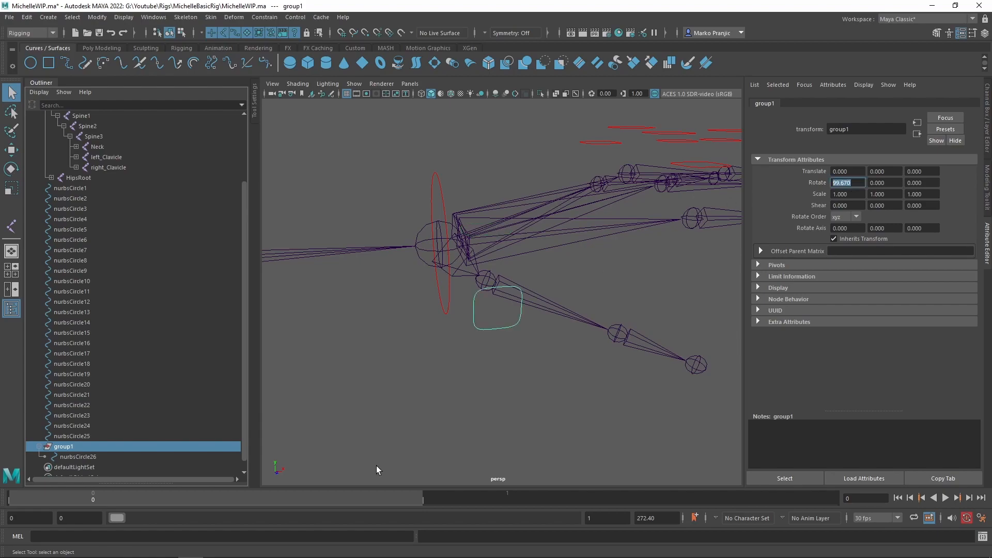
Set group1's Y rotation to -31.1, matching the left_Thumb1 joint's orientation.
left_click(126, 457)
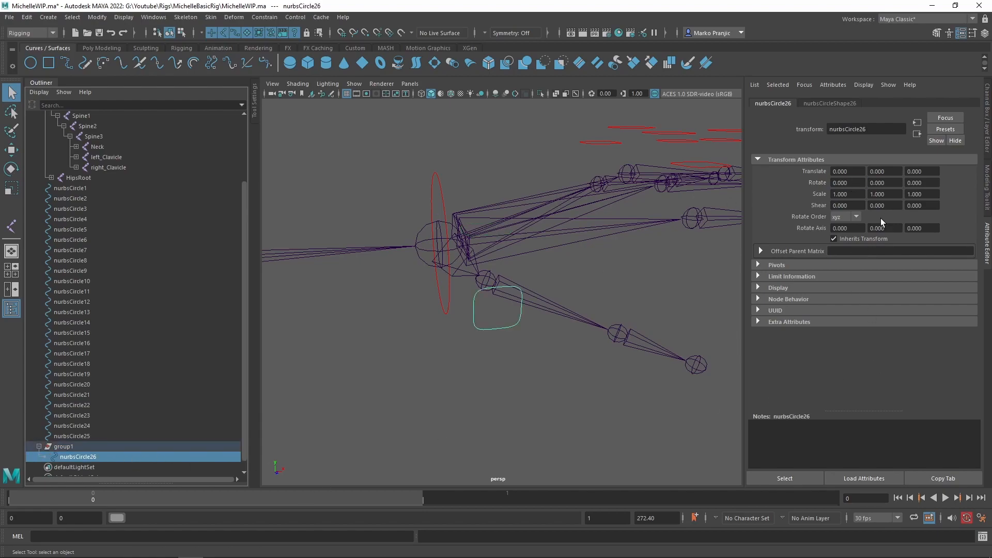
left_click(491, 278)
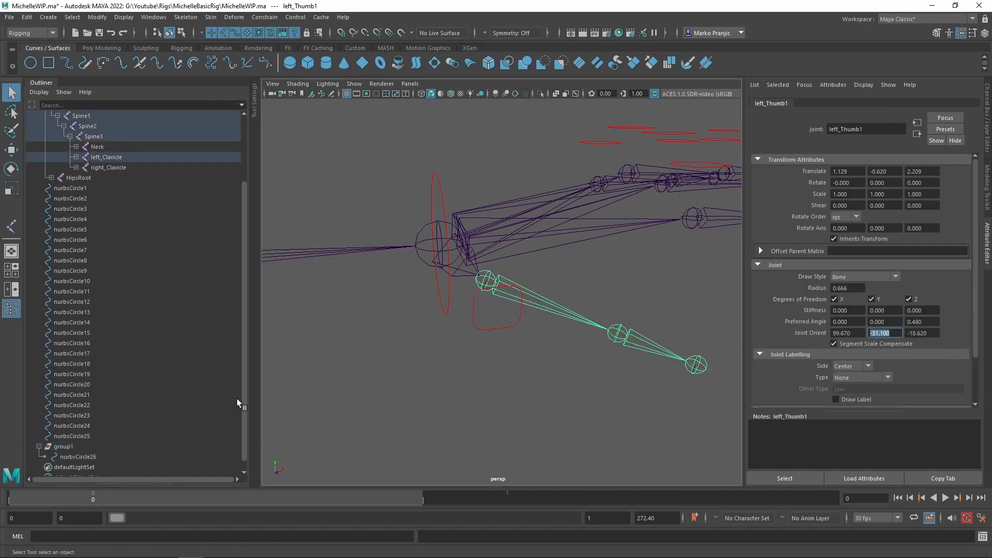
left_click(63, 446)
left_click(886, 182)
type("-31.1")
key("Return")
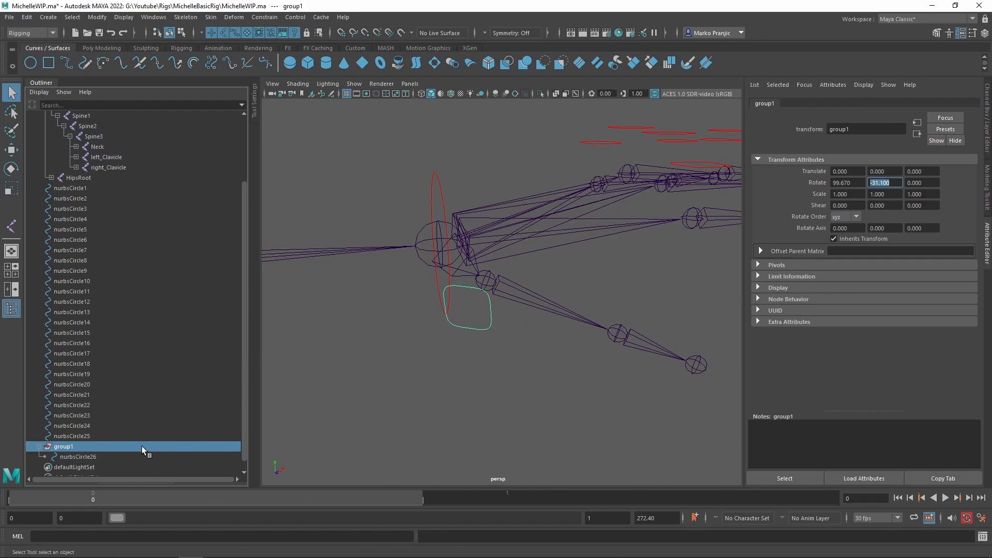
Set group1's Z rotation to -18.620, matching the left_Thumb1 joint's orientation.
left_click(527, 290)
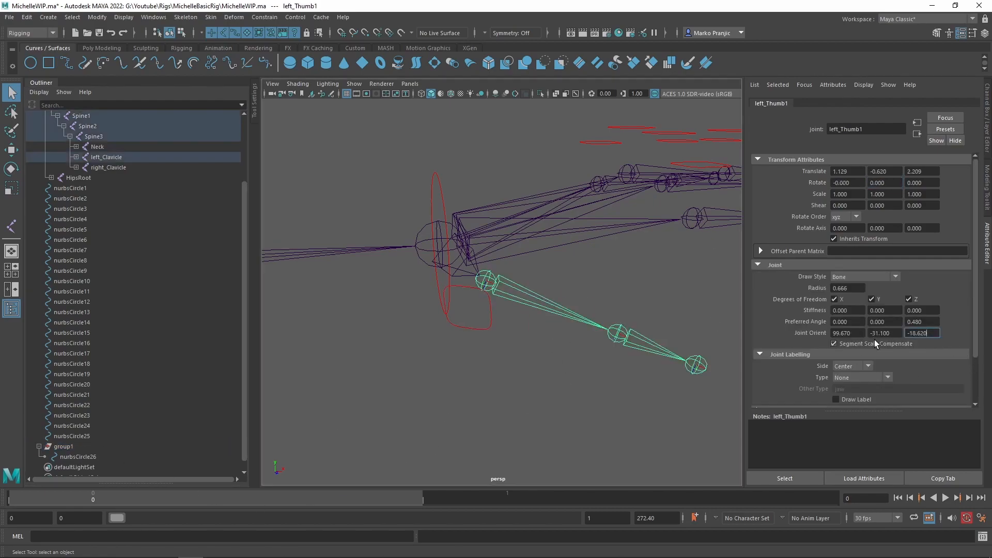
key("Return")
left_click(67, 446)
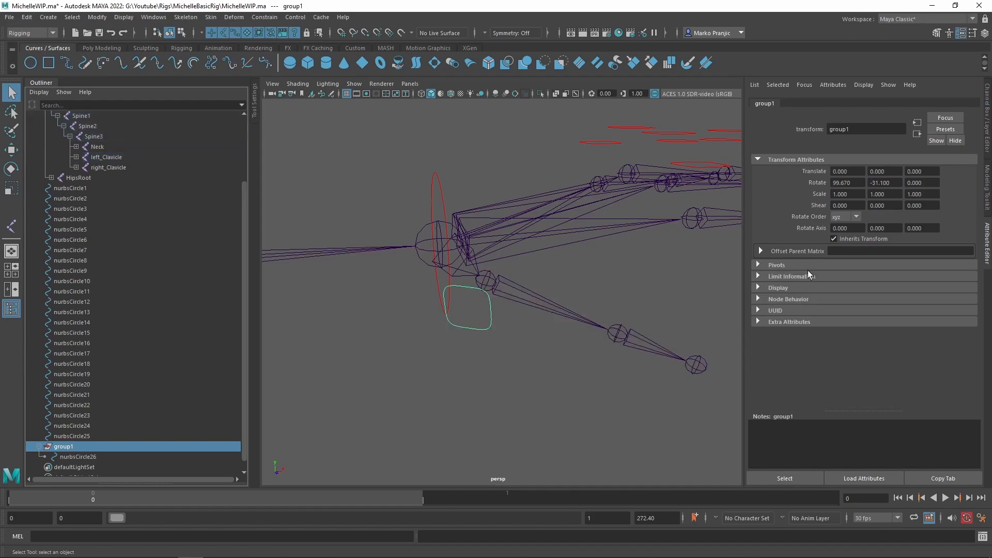
key("Return")
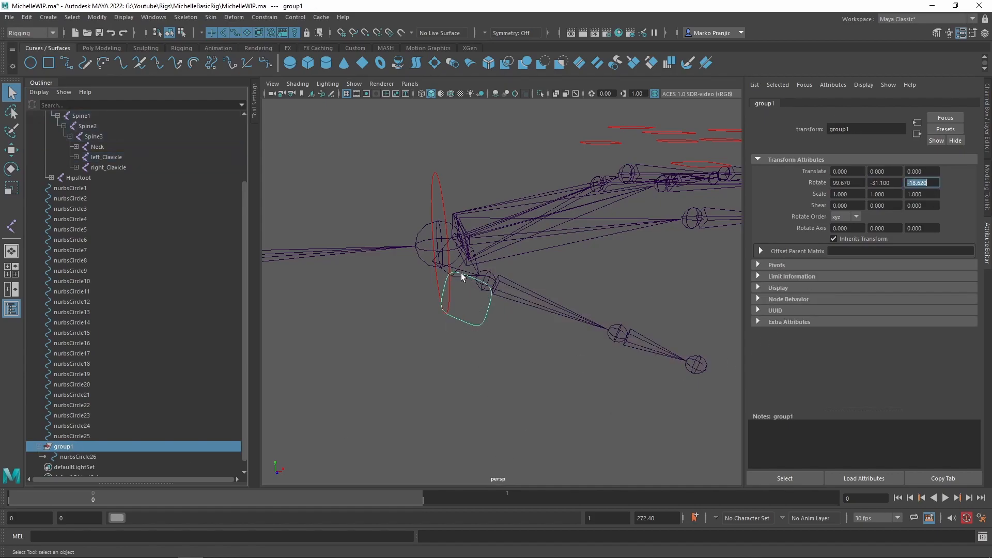
Duplicate group1, snap the copy to the thumb's middle joint, and check that joint's orientation values.
left_click(86, 446)
left_click_drag(622, 311, 598, 334, "alt")
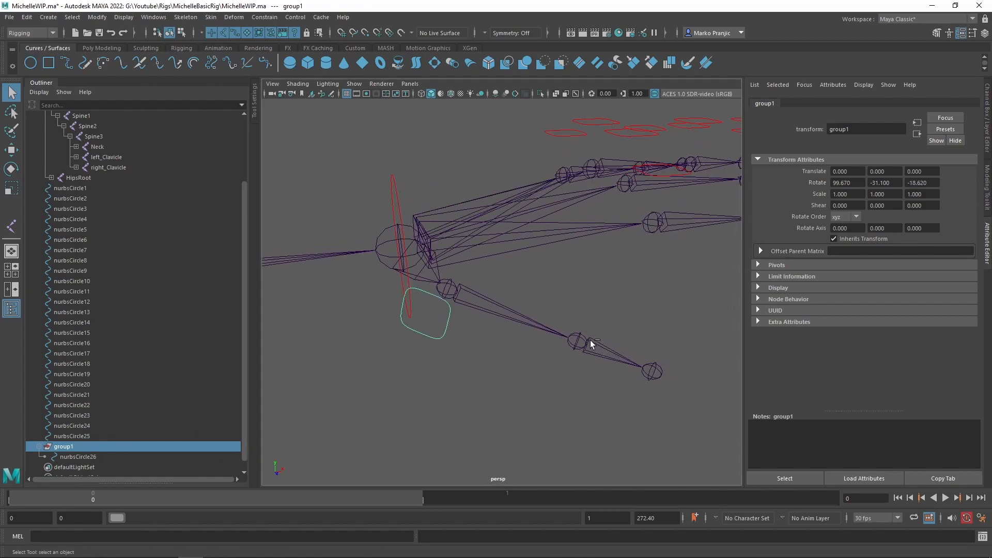
key("ctrl+d")
key("w")
key("v")
middle_click_drag(607, 348, 591, 342)
mouse_move(614, 339)
left_mouse_down("alt")
mouse_move(653, 322)
mouse_move(608, 355)
left_mouse_up("alt")
key("q")
left_click(571, 330)
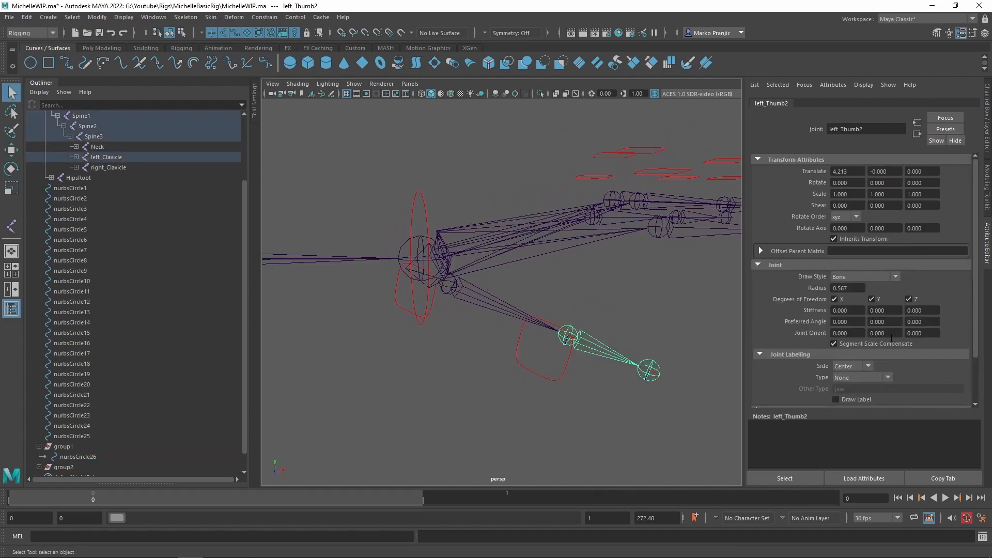
Duplicate the middle thumb control's group and snap the copy to the thumb's end joint.
key("ctrl+d")
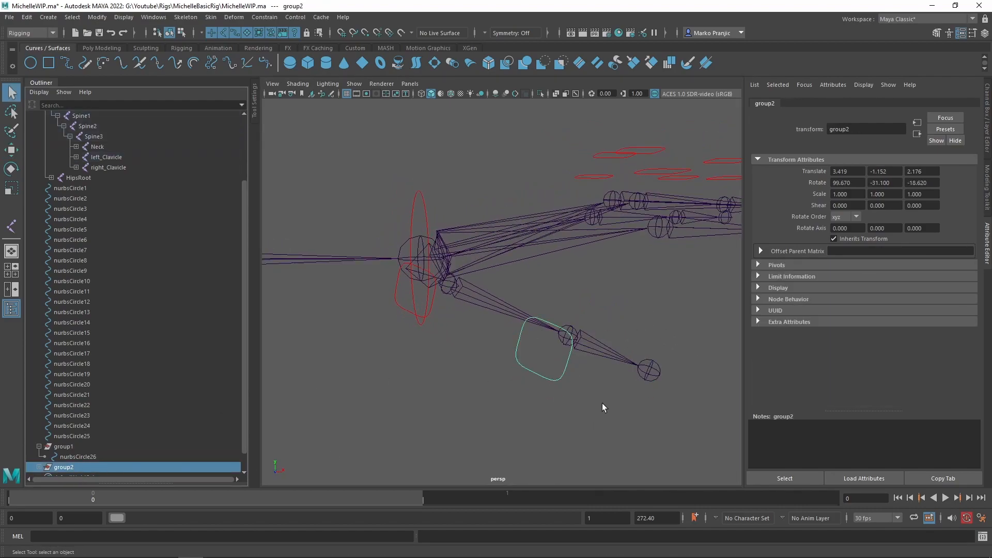
key("w")
key("v")
middle_click(653, 370)
left_click_drag(678, 389, 593, 381, "alt")
middle_click_drag(596, 336, 680, 321, "alt")
Freeze the transformations of all the ungrouped controls, nurbsCircle1 through nurbsCircle25.
left_click(89, 436)
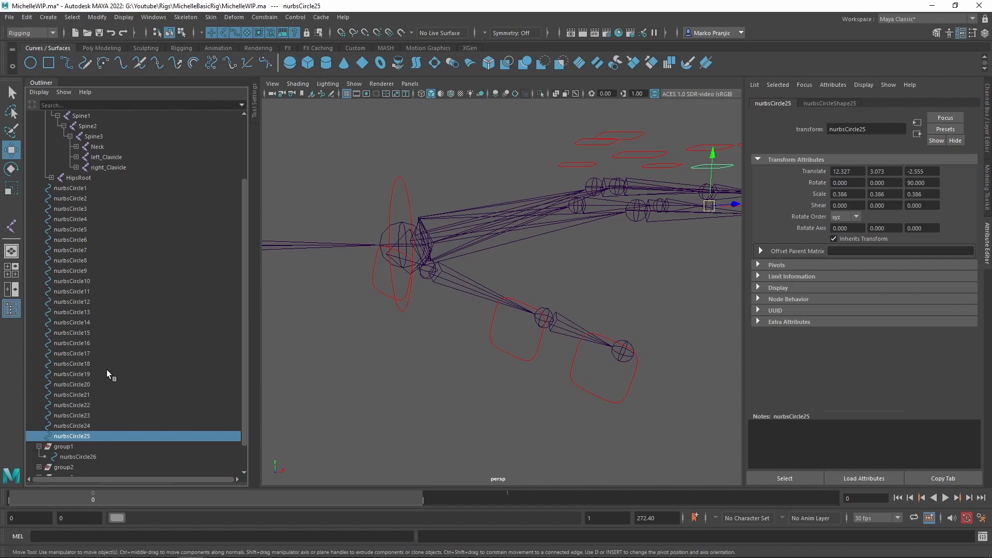
left_click(85, 203, "shift")
left_click(118, 19)
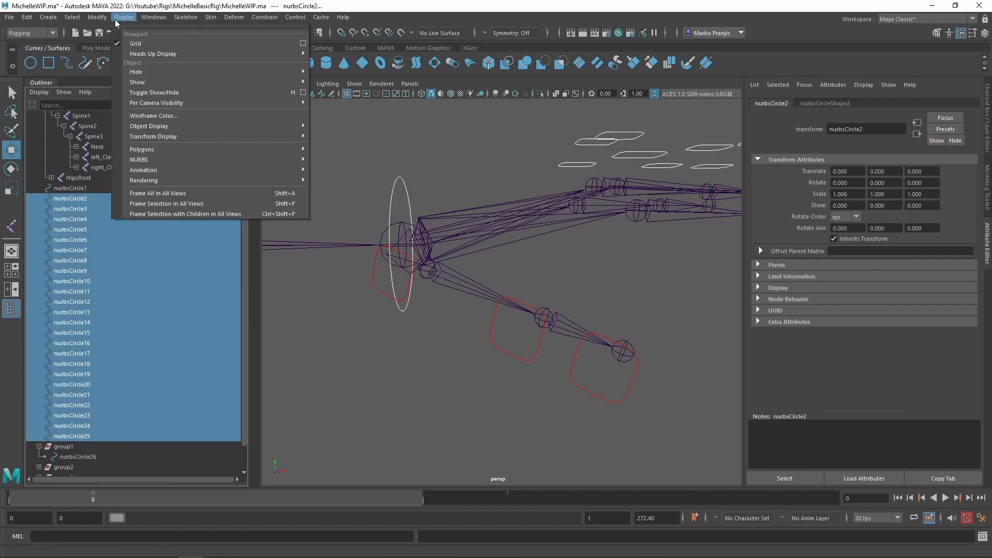
left_click(74, 188, "shift")
left_click(114, 17)
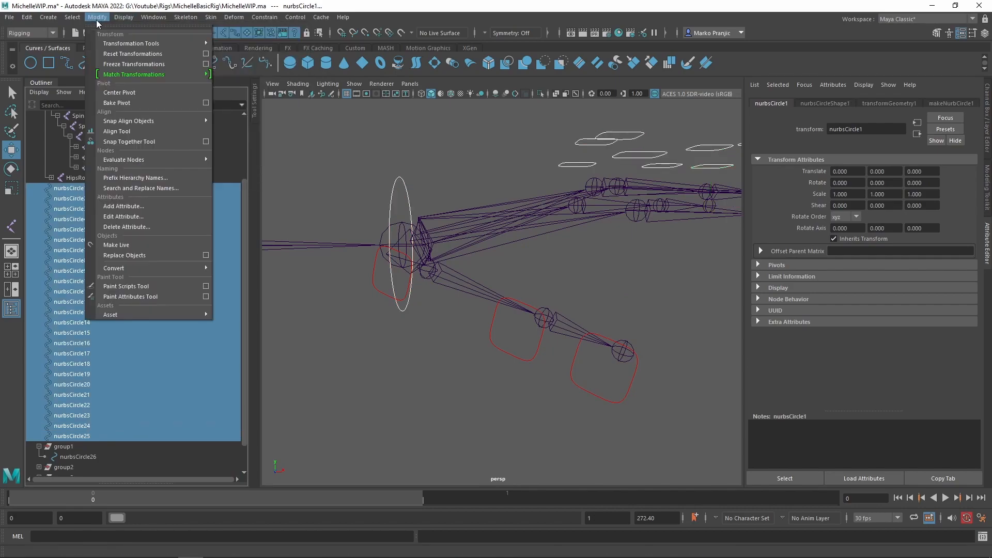
left_click(114, 65)
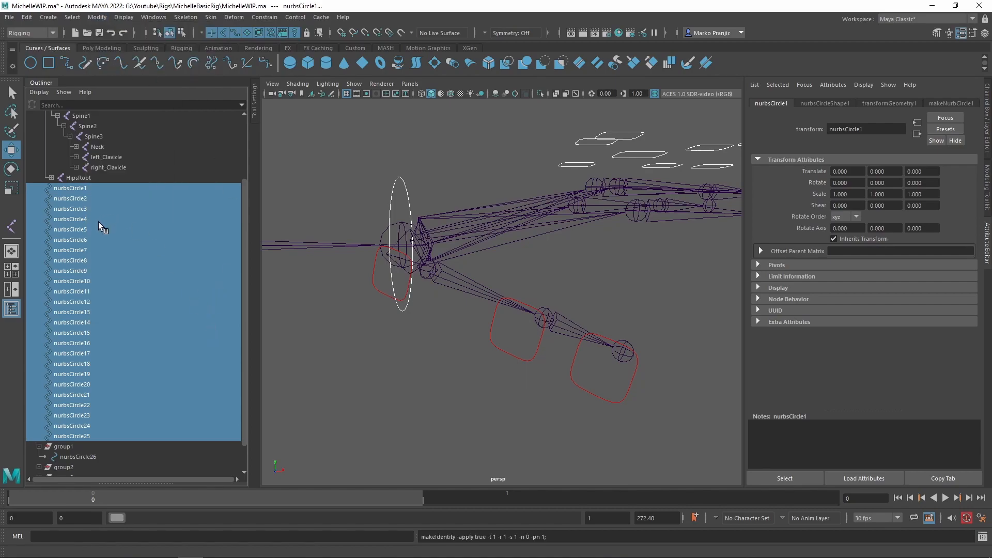
Expand group2 and group3 and check the transform values of the controls inside the thumb groups.
left_click(220, 457)
scroll(127, 450, "down", 1)
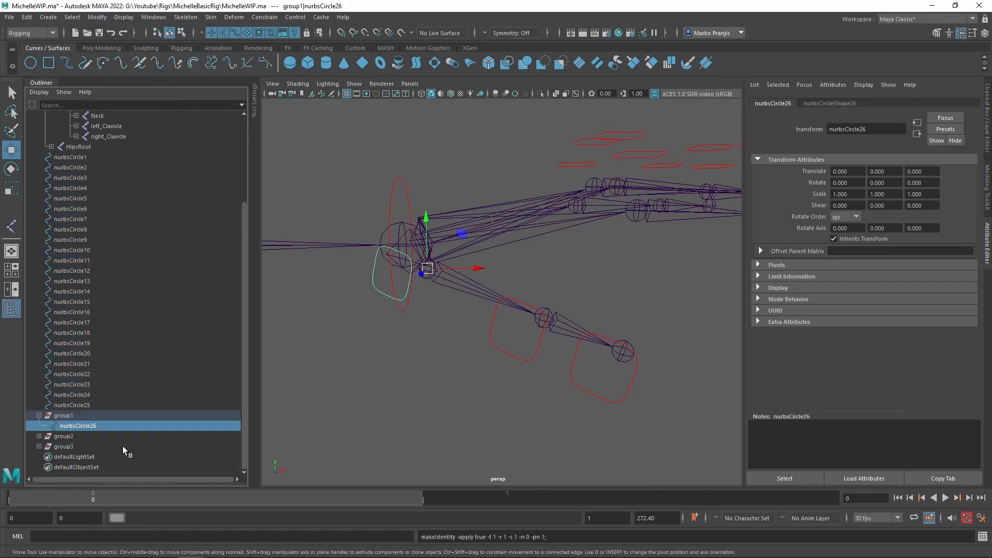
left_click(38, 436)
left_click(67, 446)
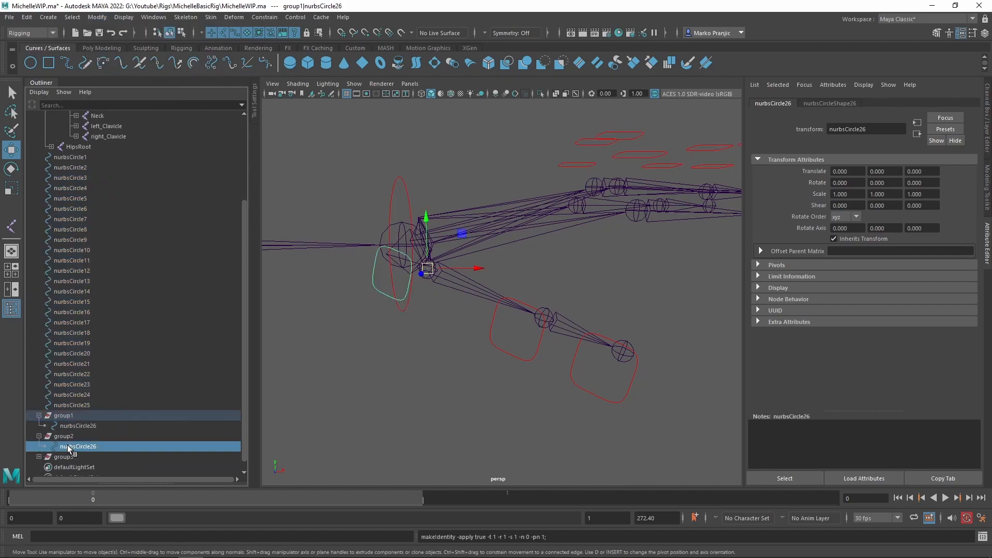
left_click(39, 456)
left_click(67, 466)
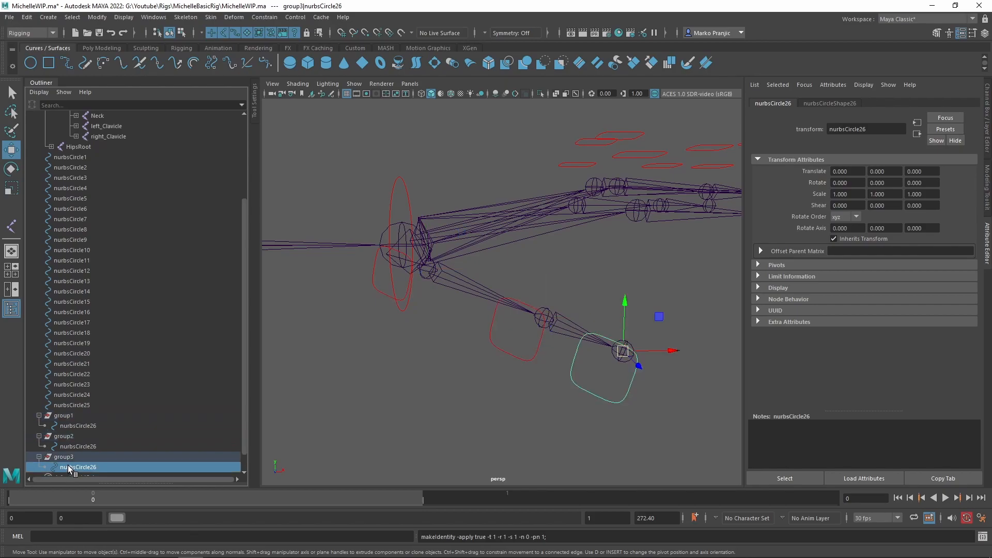
Rename group1 as left_Thumb01_CTRLGRP.
key("ctrl+a")
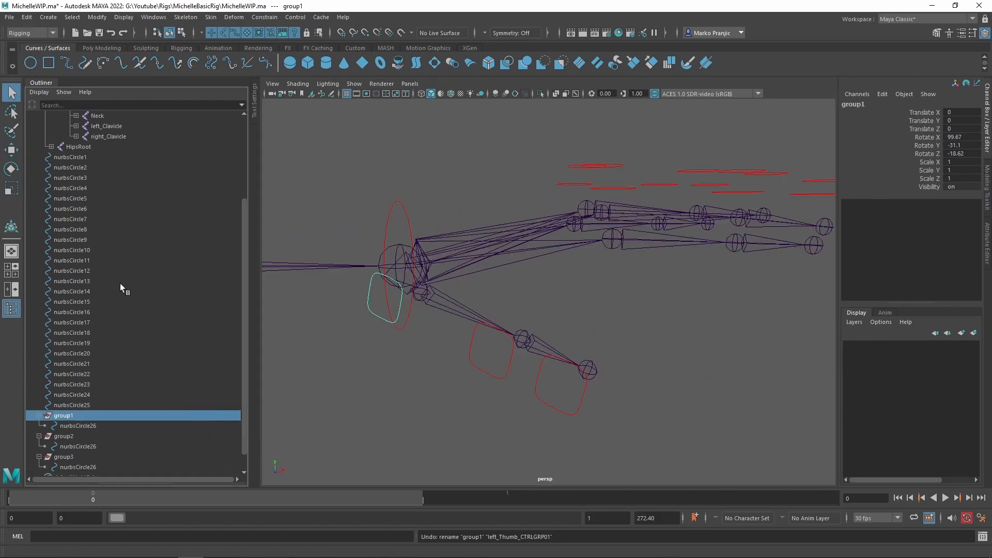
double_click(101, 417)
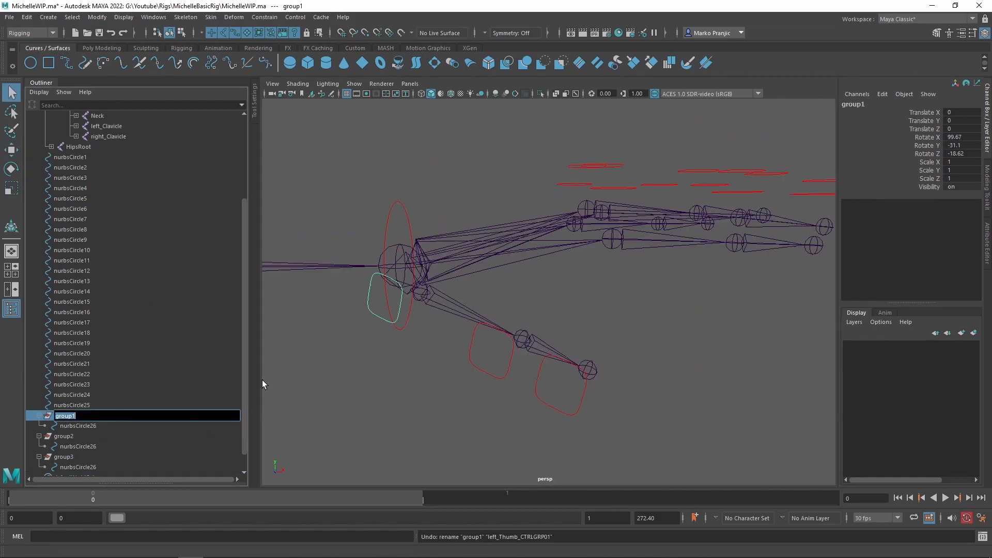
type("left_Thumb01_CTRLGRP")
key("Return")
Rename the control inside the left_Thumb01_CTRLGRP group as left_Thumb01_CTRL.
double_click(109, 424)
type("left_Thumb01_CTRLGRP")
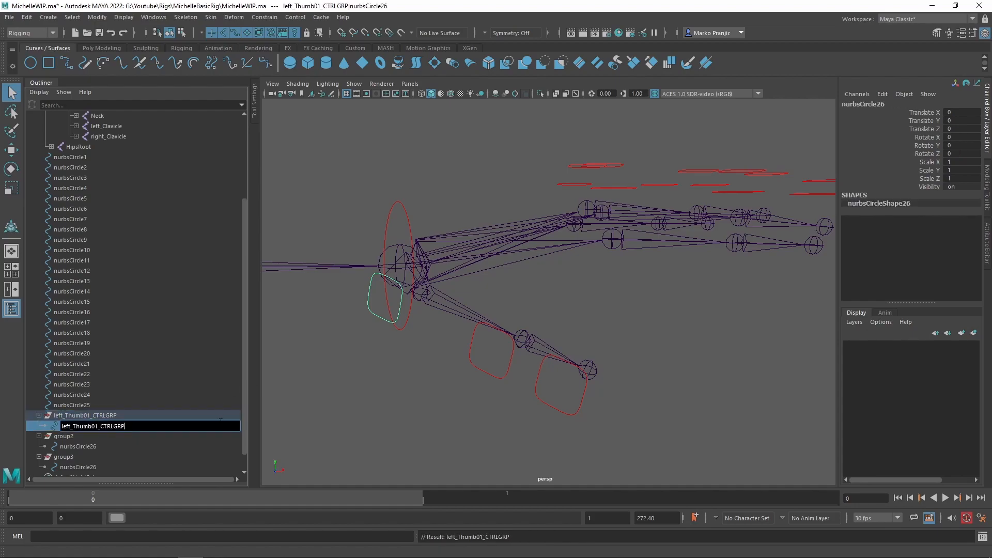
key("BackSpace")
key("BackSpace")
key("BackSpace")
key("Return")
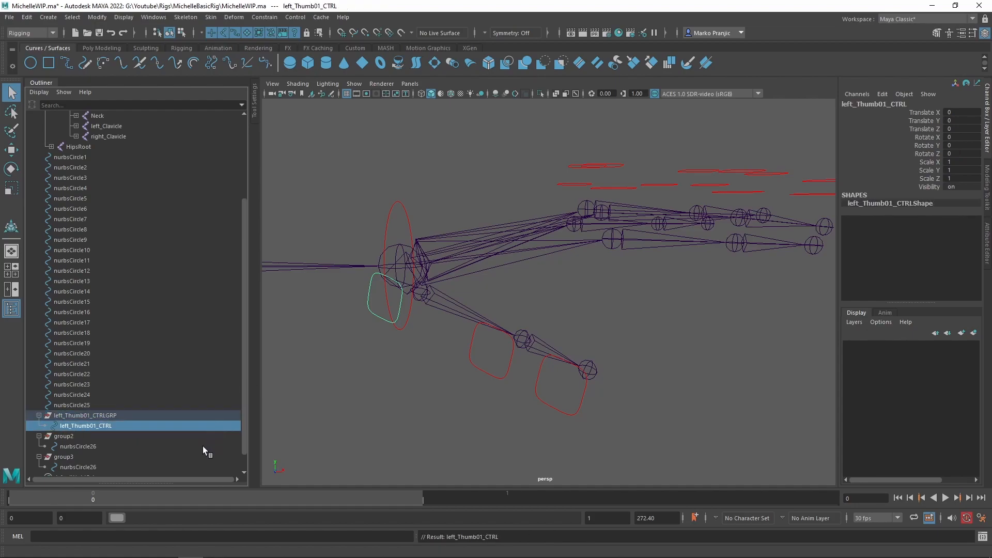
Rename group2 as left_Thumb02_CTRLGRP.
left_click(91, 437)
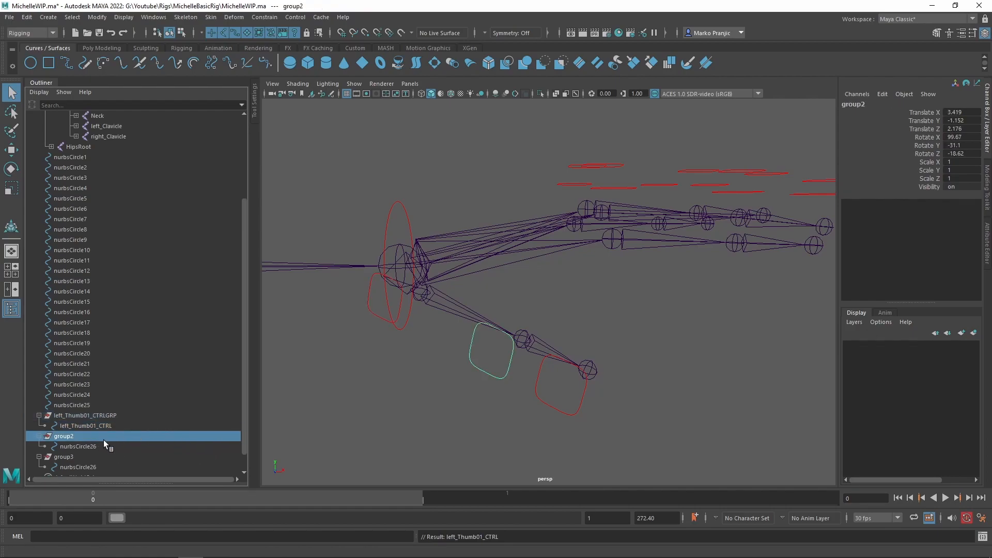
double_click(103, 437)
type("left_Thumb01_CTRLGRP")
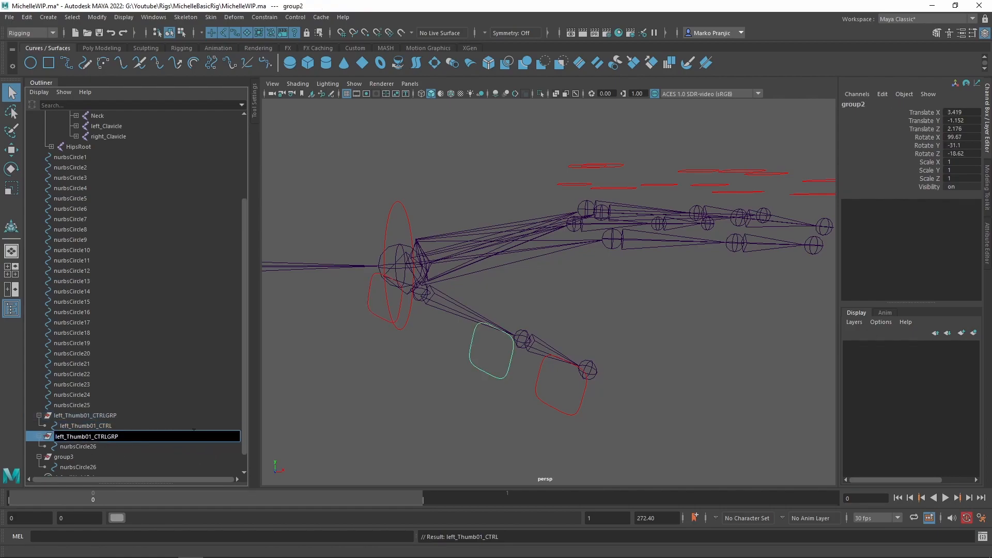
key("Left")
key("BackSpace")
type("2")
key("Return")
Rename the control inside the left_Thumb02_CTRLGRP group as left_Thumb02_CTRL.
double_click(107, 448)
type("left_Thumb01_CTRLGRP")
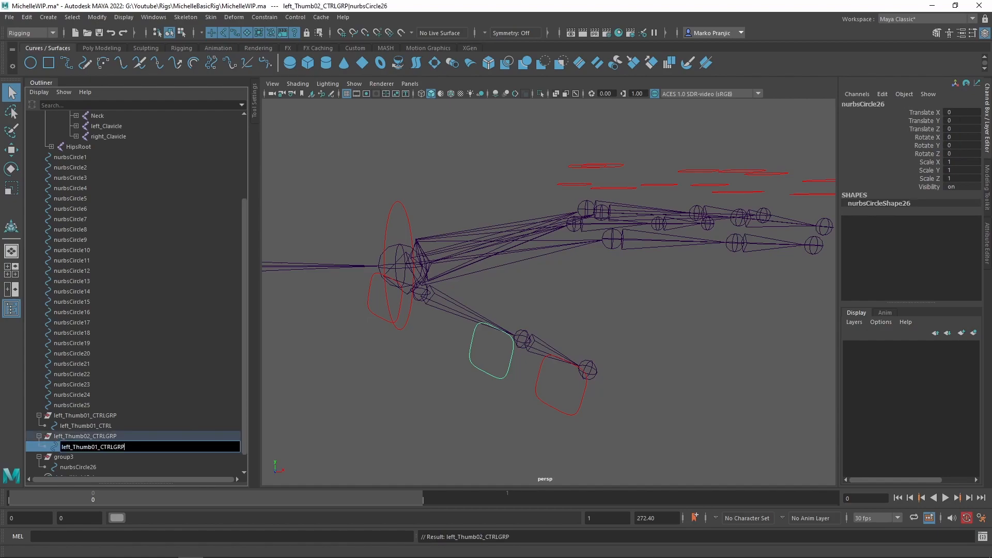
key("BackSpace")
key("BackSpace")
key("BackSpace")
key("BackSpace")
type("2")
key("Return")
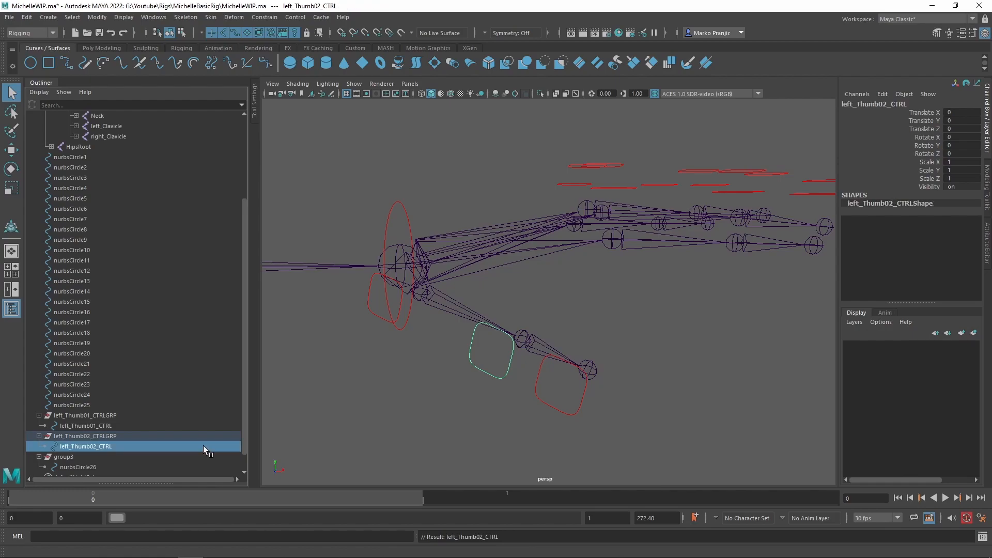
Rename group3 as left_Thumb03_CTRLGRP.
double_click(129, 456)
type("left_Thumb01_CTRLGRP")
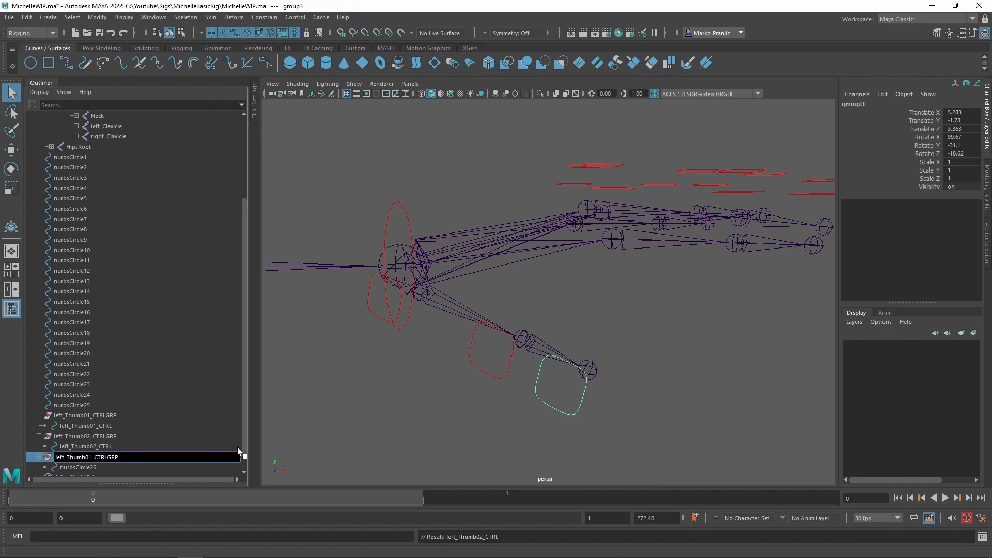
key("BackSpace")
type("3")
key("Return")
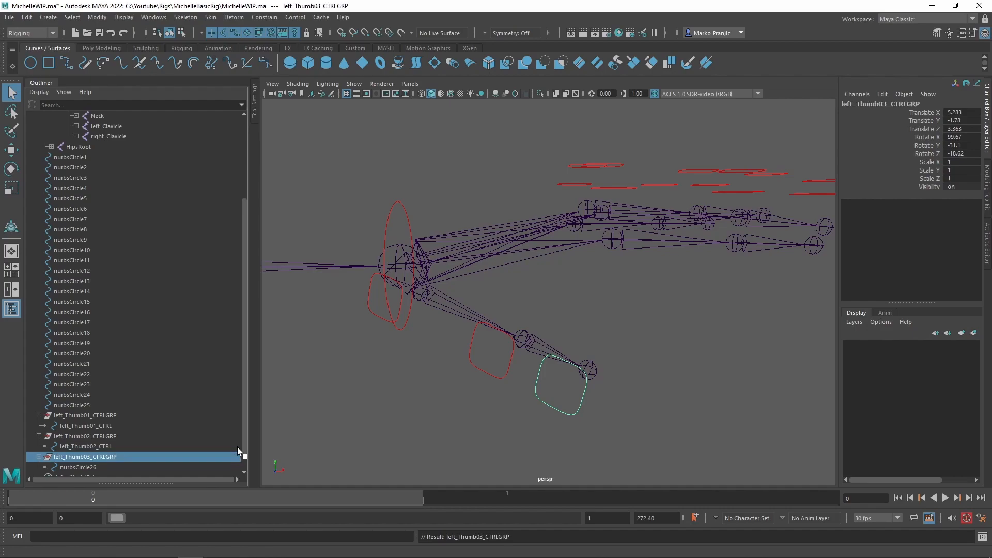
Rename the control inside the left_Thumb03_CTRLGRP group as left_Thumb03_CTRL.
double_click(137, 466)
type("left_Thumb01_CTRLGRP")
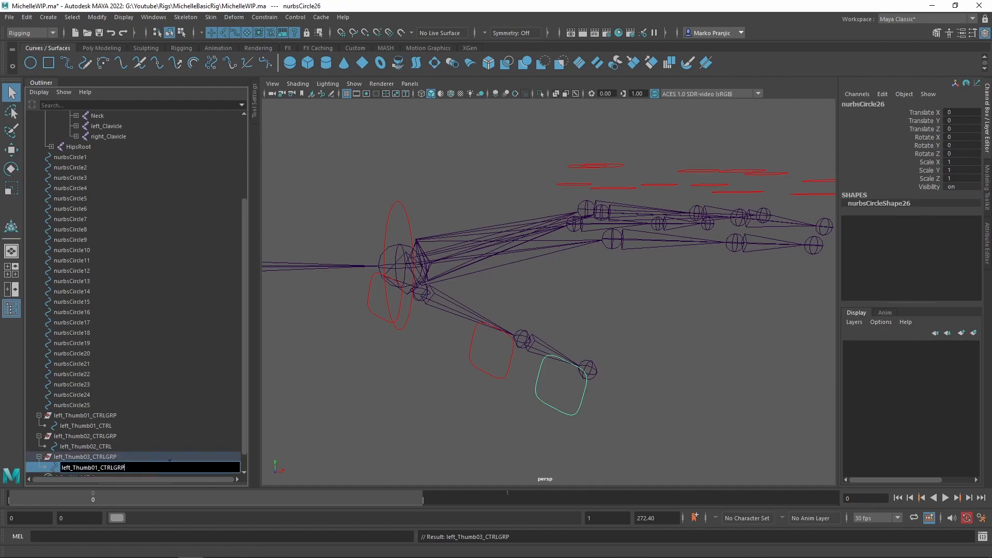
key("BackSpace")
key("BackSpace")
key("BackSpace")
type("3")
key("Return")
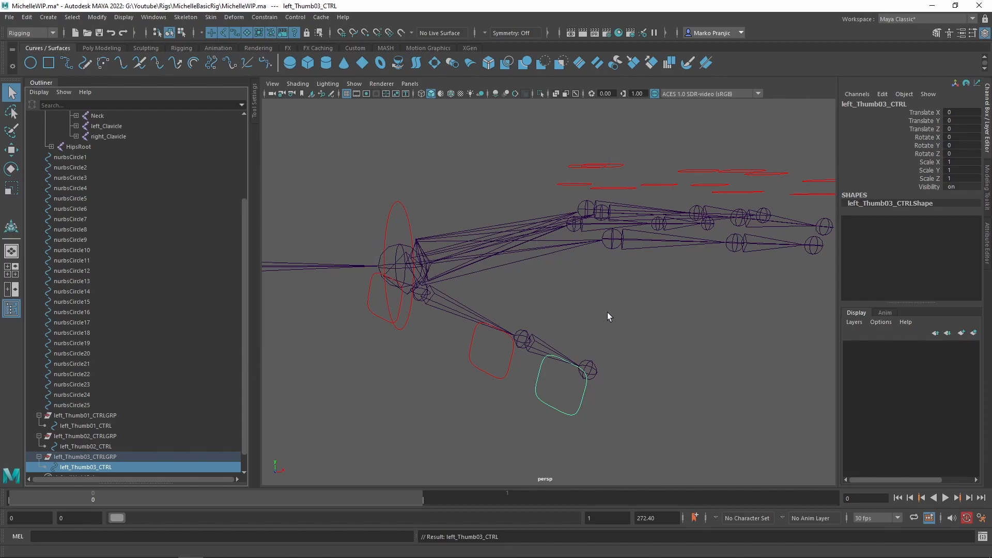
Group the left wrist control nurbsCircle13 by itself and snap the group's pivot to the wrist joint.
middle_click_drag(518, 239, 572, 274, "alt")
middle_click_drag(669, 228, 676, 234, "alt")
scroll(547, 225, "up", 2)
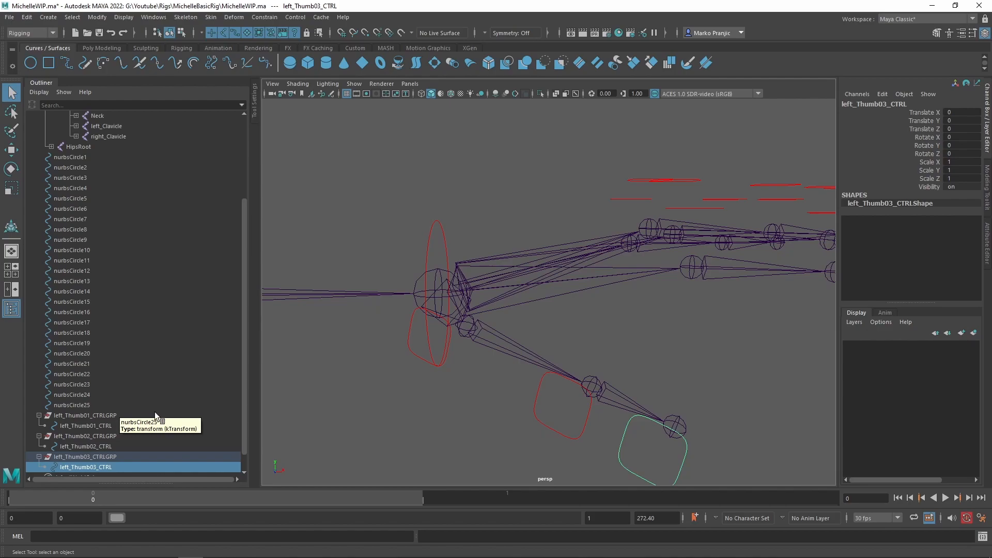
left_click(445, 231)
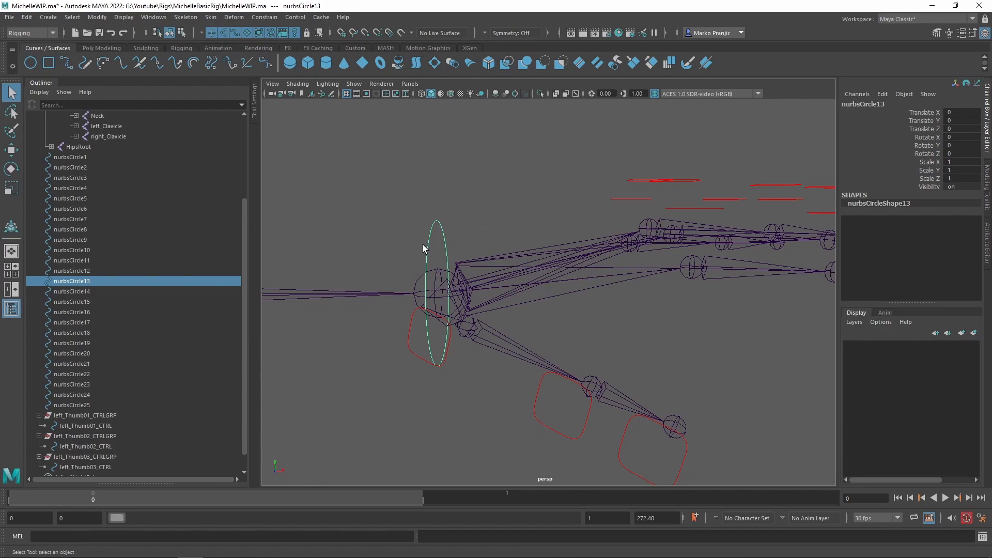
key("ctrl+g")
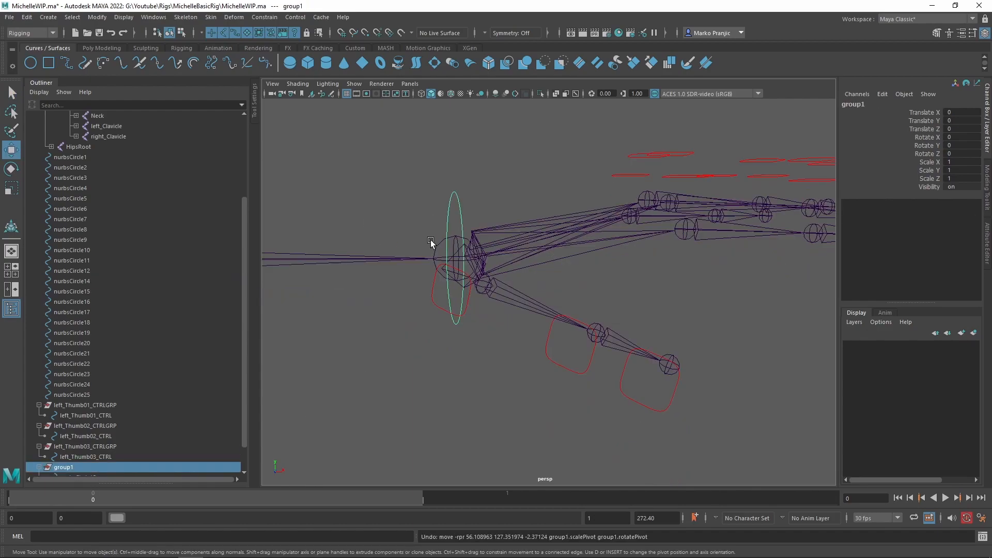
key("d")
key("v")
middle_click_drag(434, 245, 459, 262)
left_click_drag(491, 240, 359, 343, "alt")
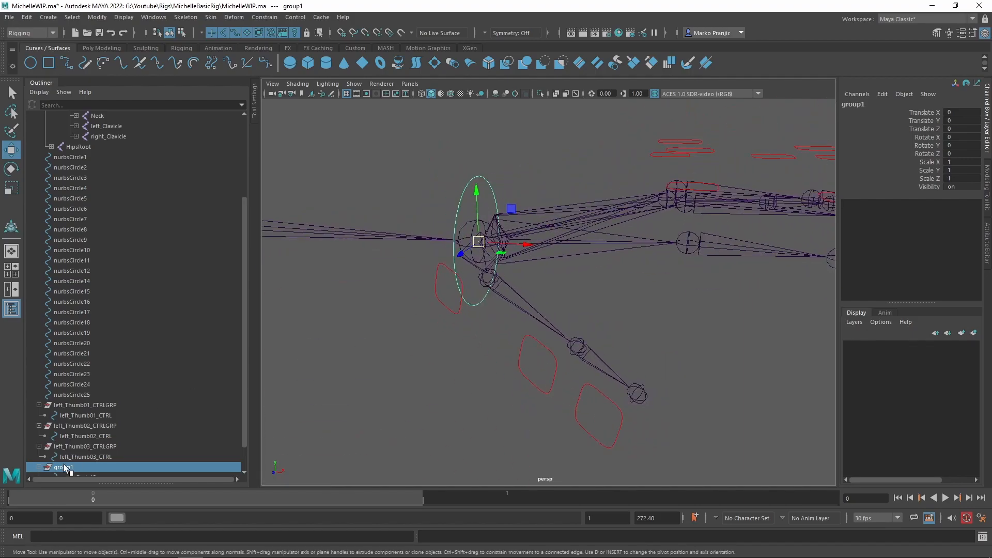
Expand the new wrist control group and rename it as left_Hand_CTRLGRP.
scroll(40, 468, "down", 2)
left_click(39, 446)
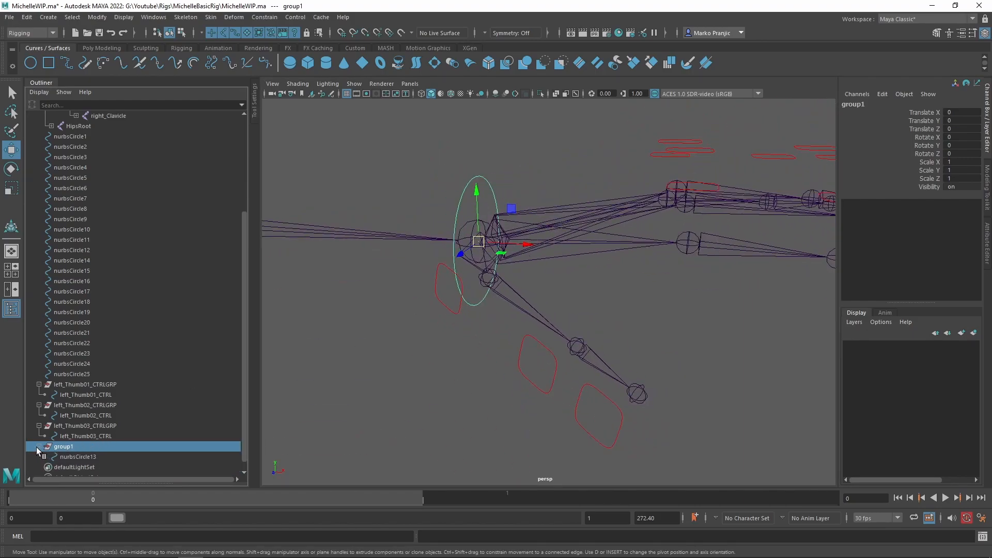
double_click(61, 446)
type("left_")
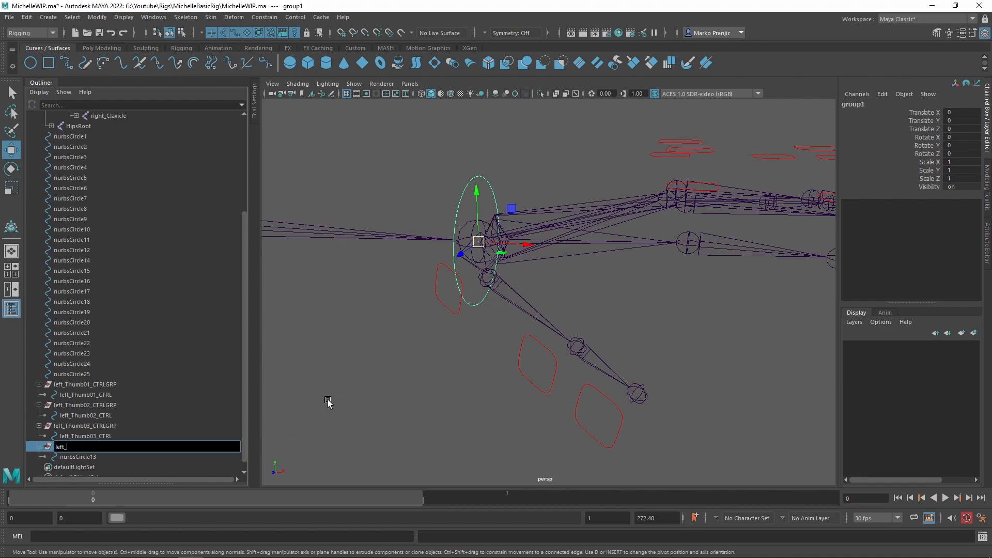
type("Hand_CTRLGRP")
key("Return")
Rename the control inside the left_Hand_CTRLGRP group as left_Hand_CTRL, reusing the group's name without its GRP ending.
key("ctrl+c")
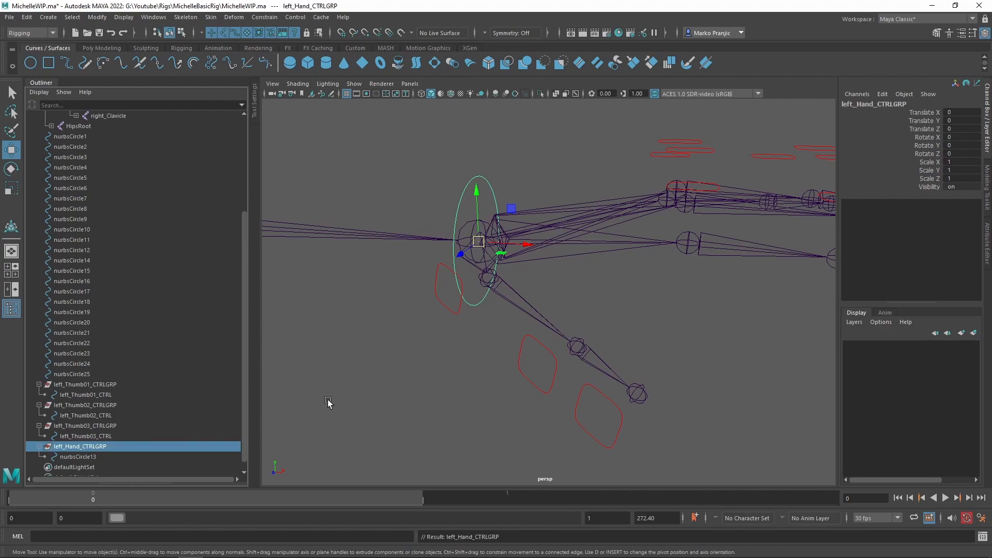
double_click(107, 456)
key("ctrl+v")
key("BackSpace")
key("BackSpace")
key("BackSpace")
key("Return")
left_click_drag(496, 289, 589, 261, "alt")
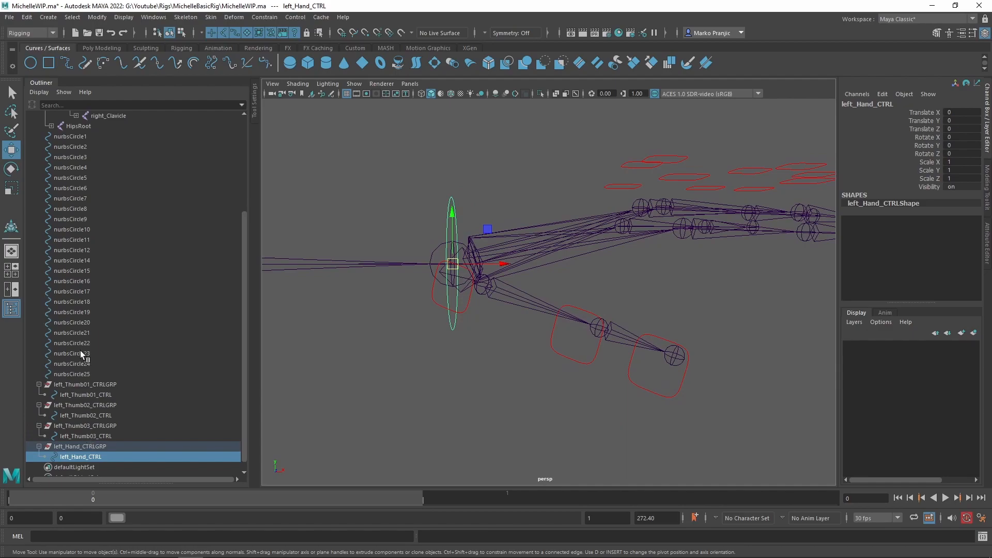
Parent left_Thumb03_CTRLGRP under left_Thumb02_CTRL and left_Thumb02_CTRLGRP under left_Thumb01_CTRL, and expand the thumb hierarchy.
left_click(78, 435)
left_click(84, 427)
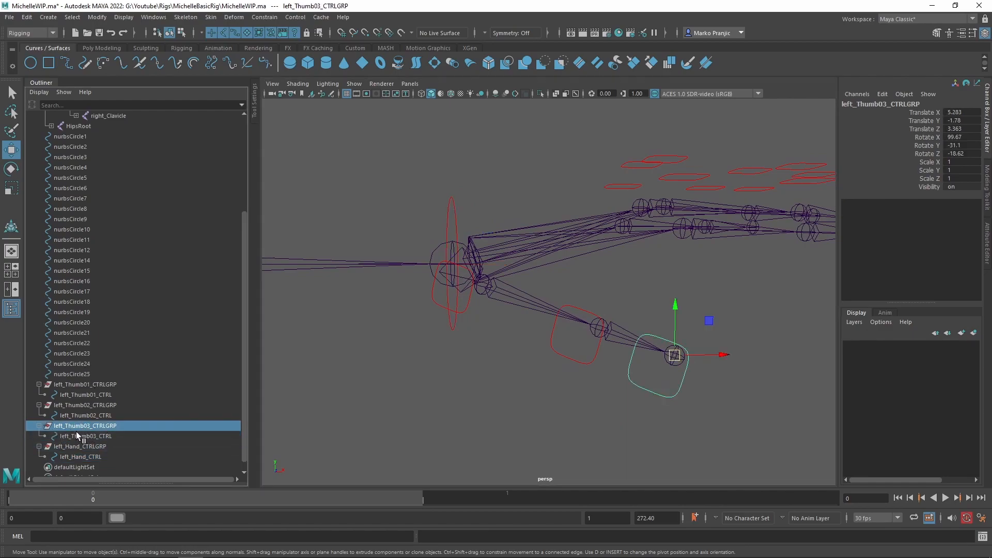
middle_click_drag(77, 427, 63, 392)
left_click(96, 405)
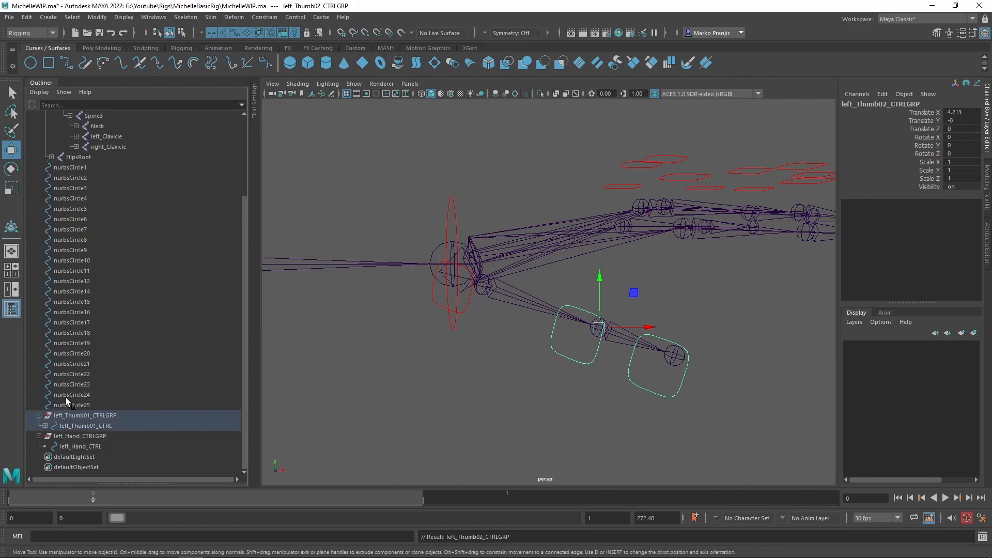
left_click(45, 426, "shift")
scroll(103, 321, "down", 2)
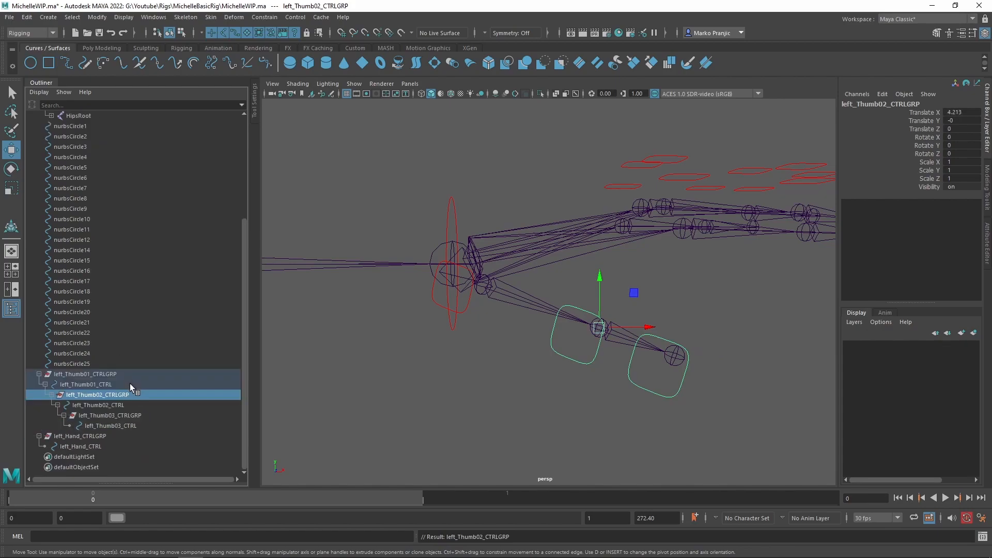
Parent left_Thumb01_CTRLGRP under left_Hand_CTRL and collapse the left_Hand_CTRLGRP hierarchy.
left_click(82, 381)
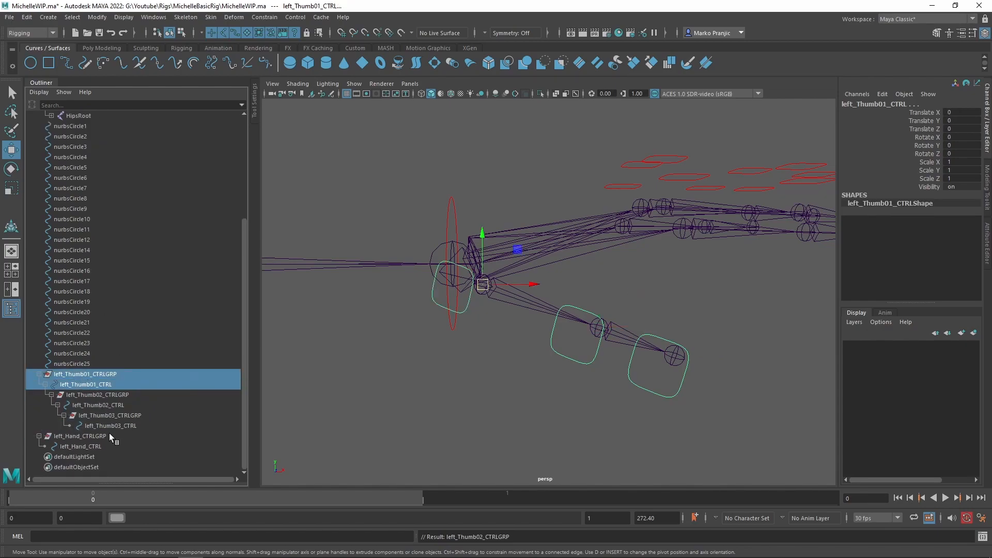
left_click(60, 375)
middle_click_drag(80, 376, 84, 445)
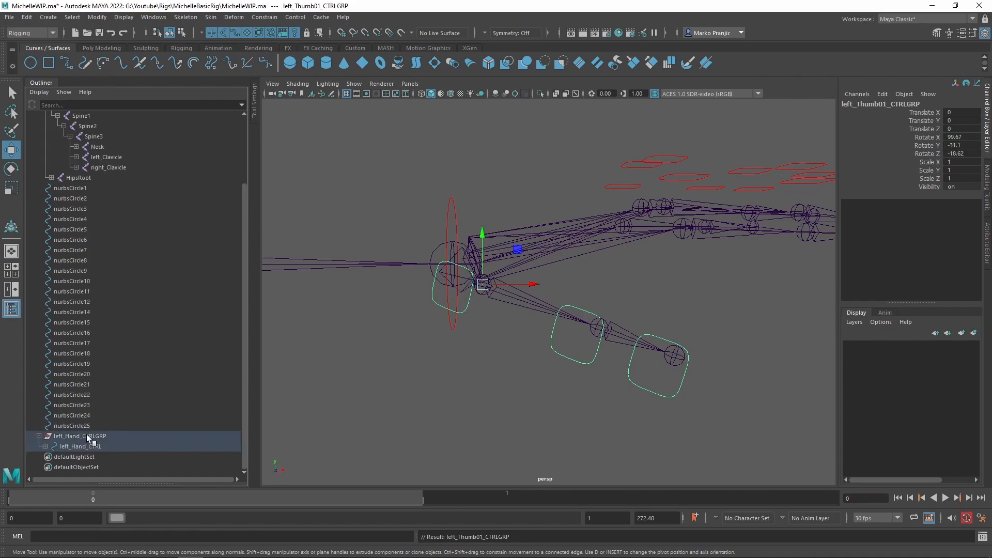
left_click(39, 436)
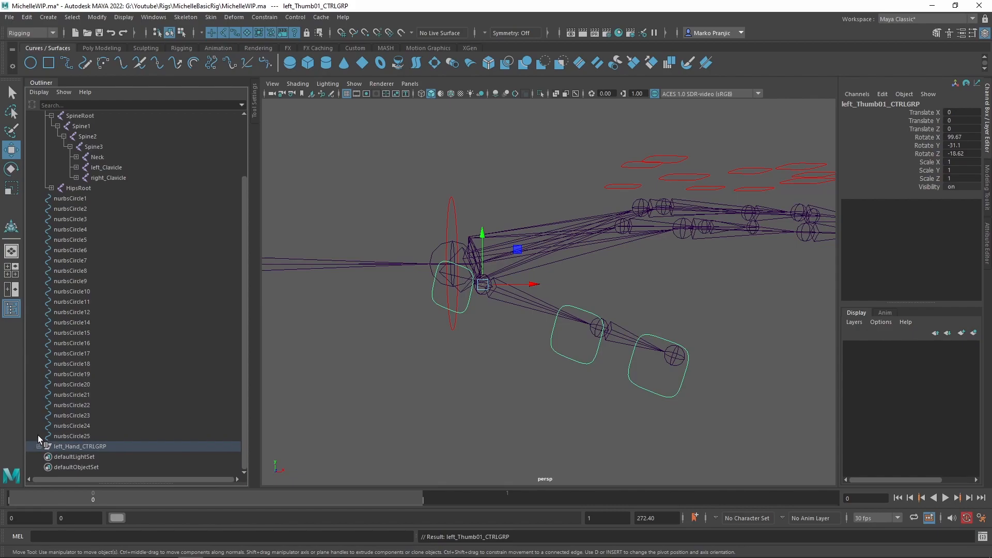
left_click(85, 440)
left_click_drag(673, 382, 543, 234, "alt")
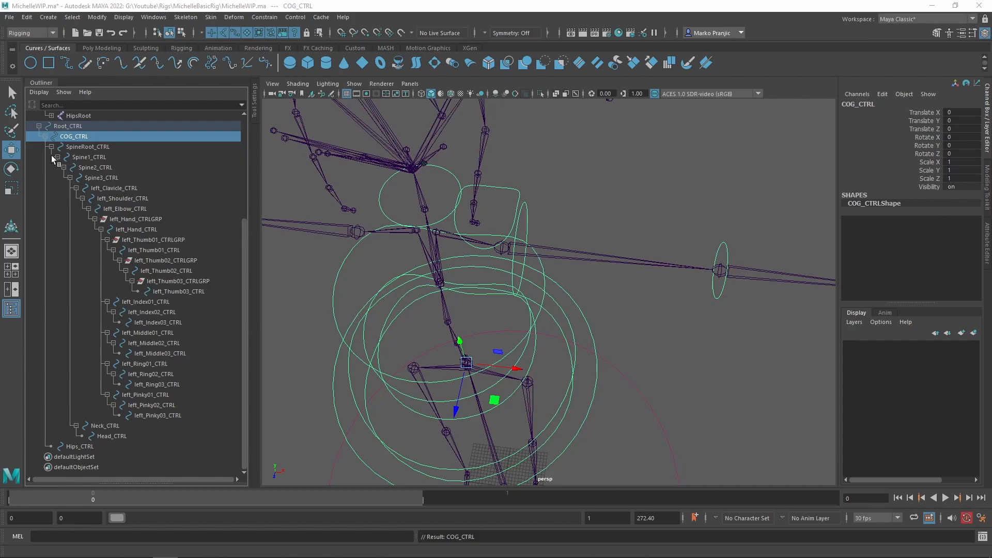
left_click_drag(523, 321, 571, 228, "alt")
middle_click_drag(571, 228, 572, 337, "alt")
left_click_drag(572, 337, 575, 318, "alt")
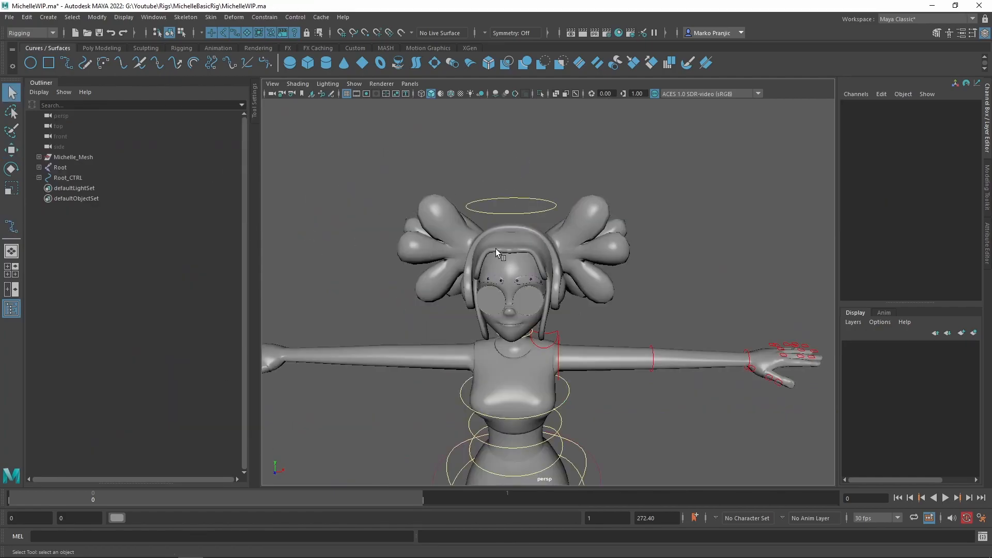
Duplicate the left_Thumb03_CTRLGRP group and unparent the copy to the top level of the scene.
middle_click_drag(663, 326, 640, 293, "alt")
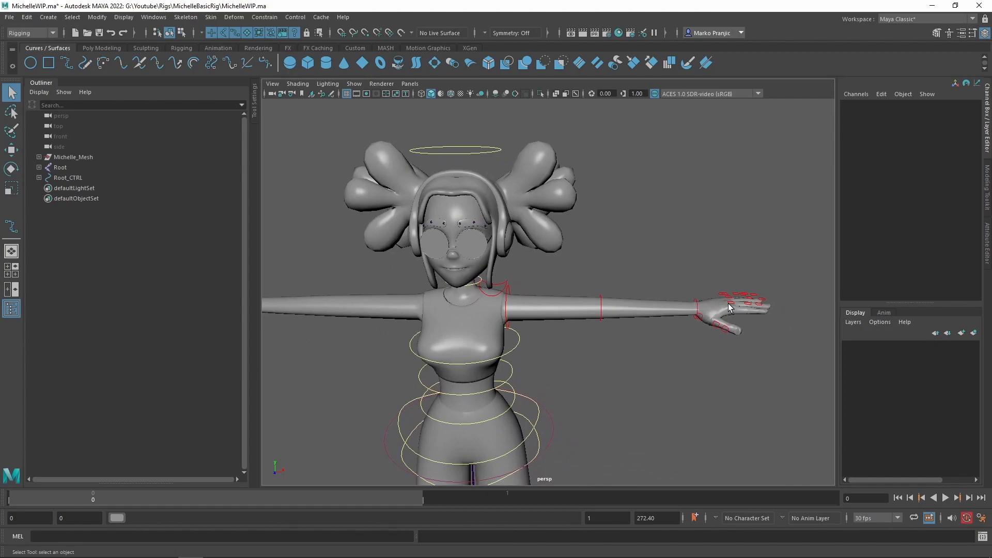
left_click(513, 340)
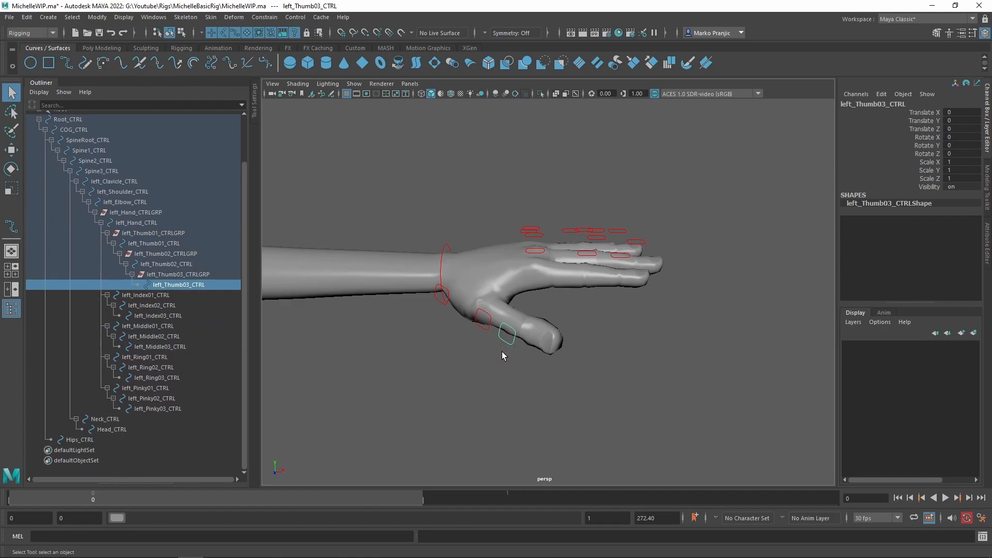
left_click(194, 277)
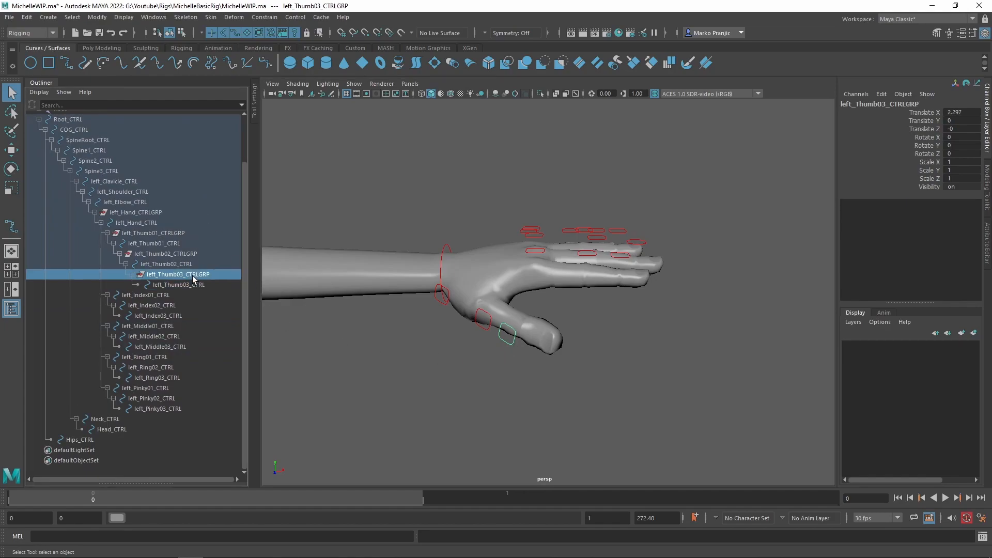
middle_click_drag(333, 281, 417, 436, "alt")
right_click_drag(417, 436, 372, 331, "alt")
left_click_drag(476, 290, 488, 261, "alt")
key("ctrl+d")
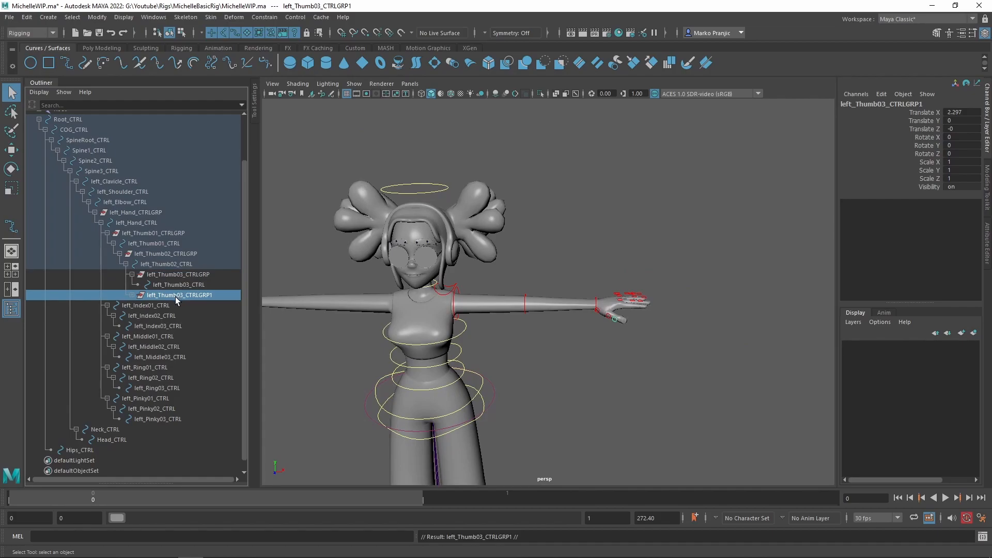
key("shift+p")
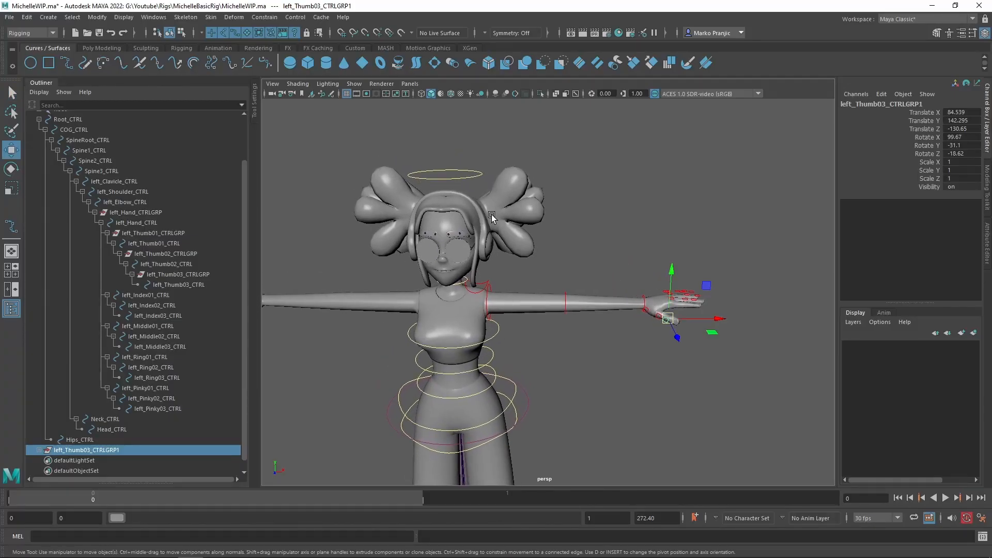
Move the duplicated thumb control group to the base of the character's left hair clump.
middle_click_drag(492, 215, 492, 209)
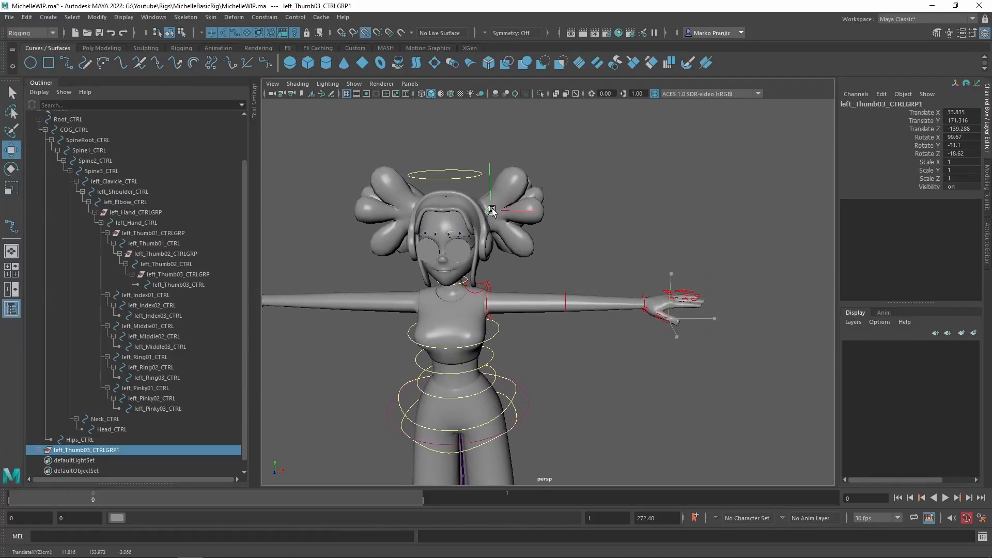
scroll(542, 247, "up", 8)
scroll(543, 247, "up", 4)
Rename the duplicated thumb control group as left_HairClump_FT01_CTRLGRP.
double_click(913, 106)
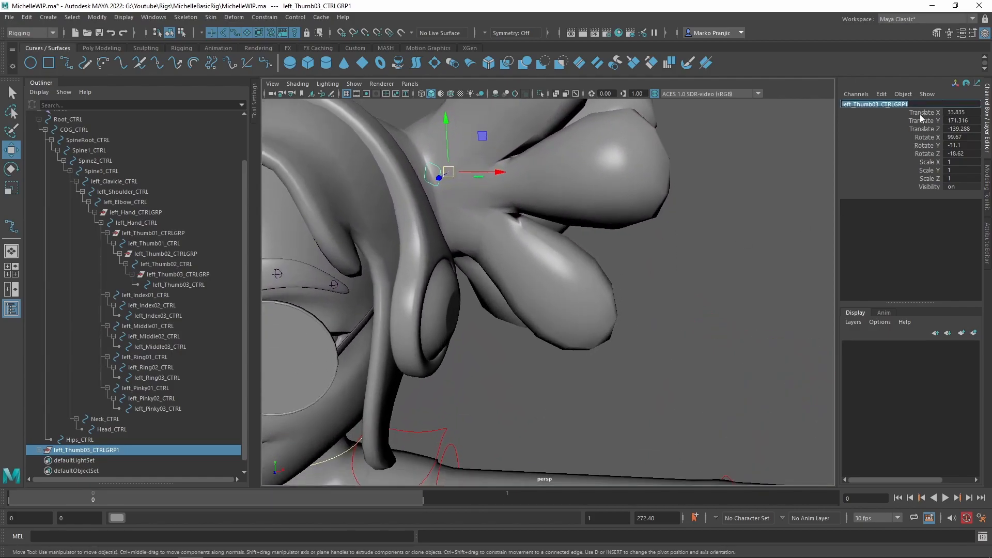
type("left_HairCLu")
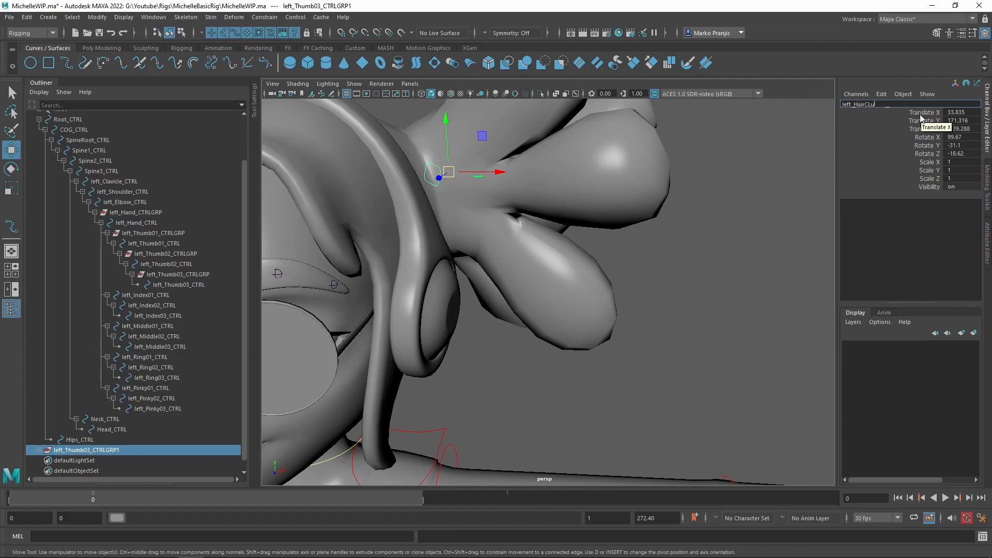
type("mp_FT01")
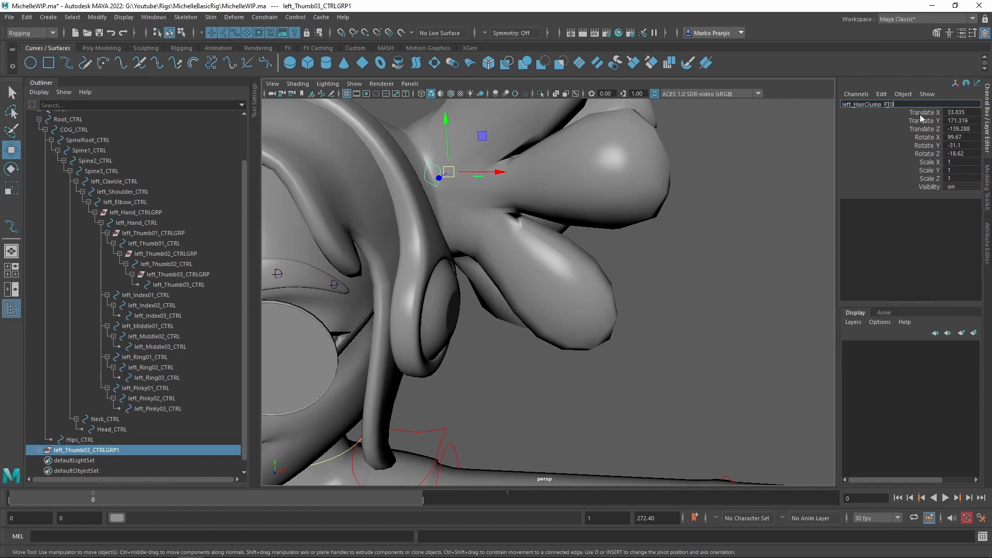
type("_CTRLGRP")
key("Return")
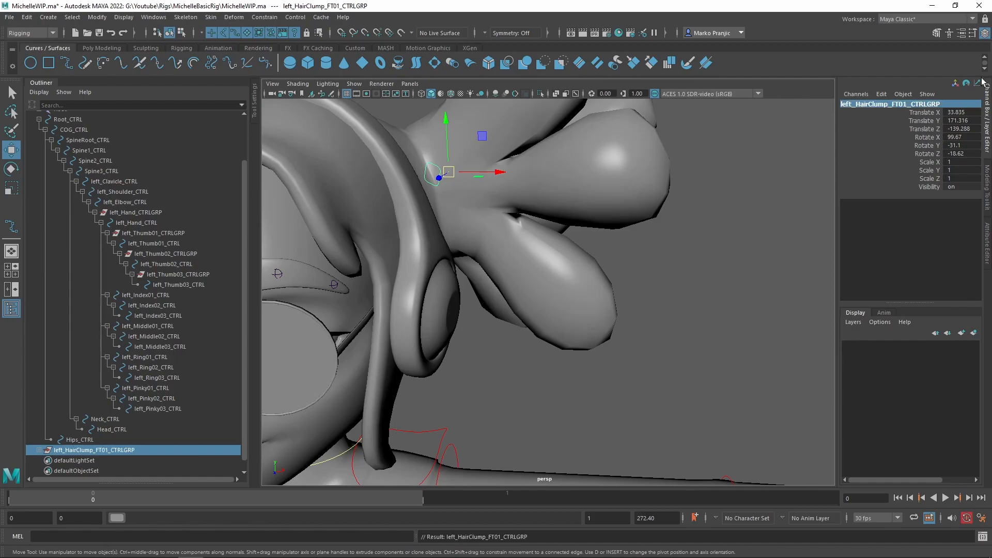
Create a NURBS circle, snap it to the root joint of the left hair clumps and group it.
left_click_drag(446, 120, 534, 199)
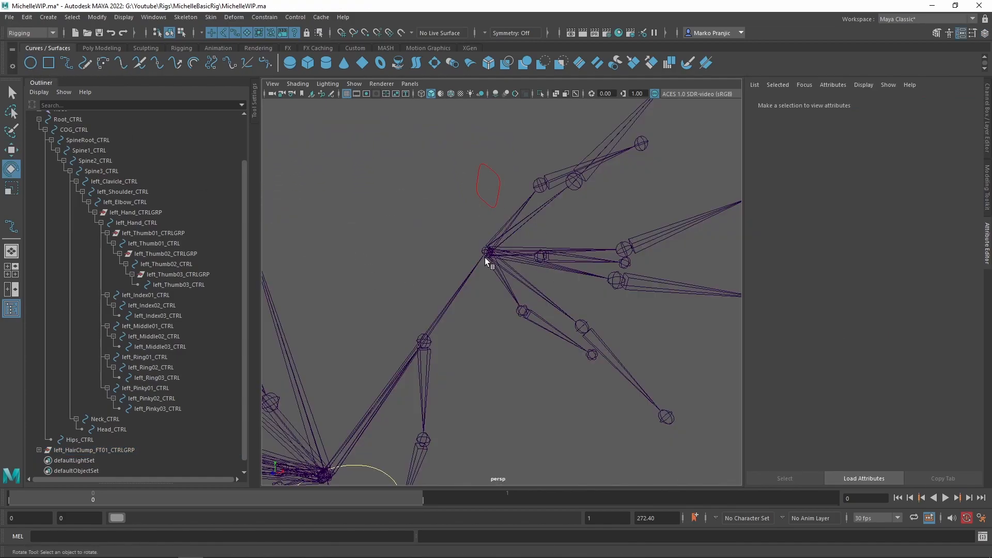
left_click(31, 63)
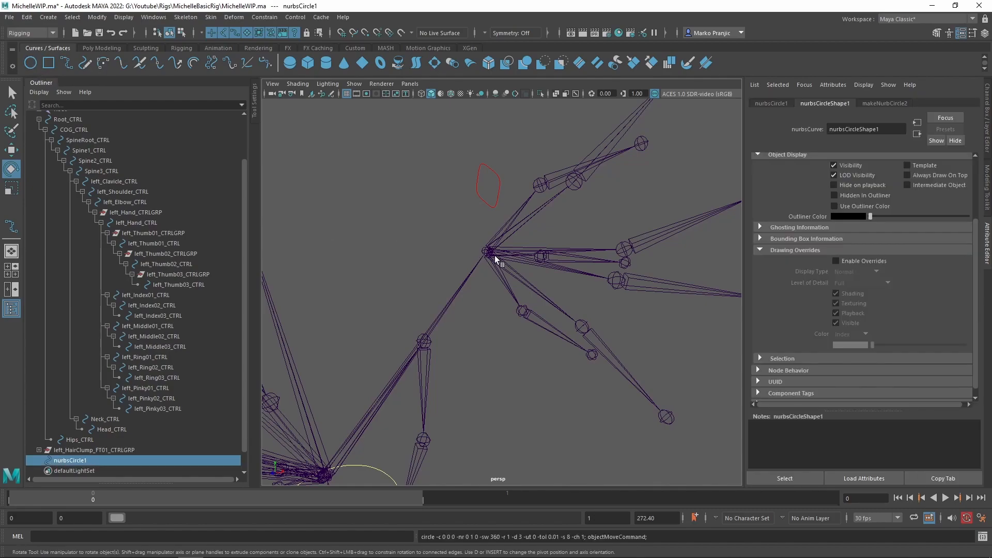
key("w")
key("v")
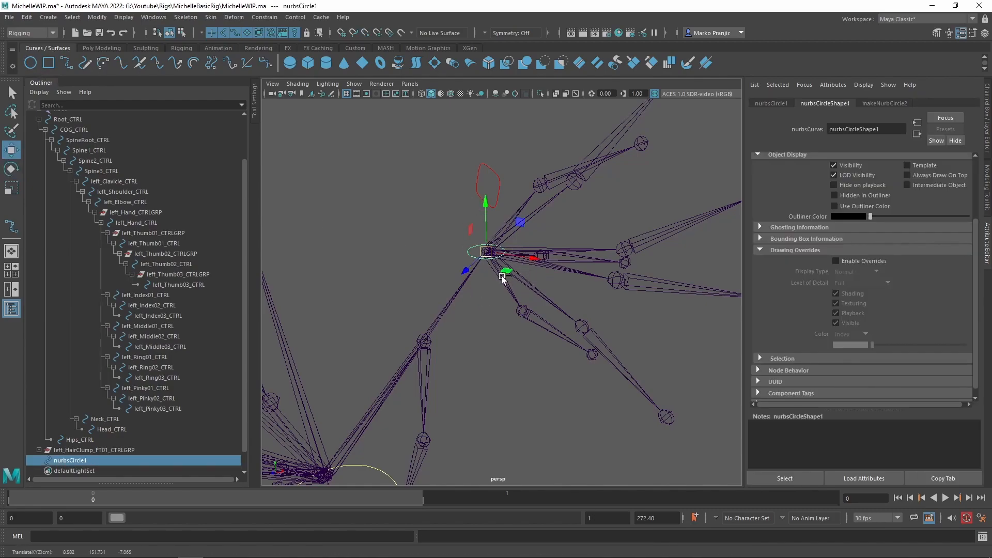
key("ctrl+g")
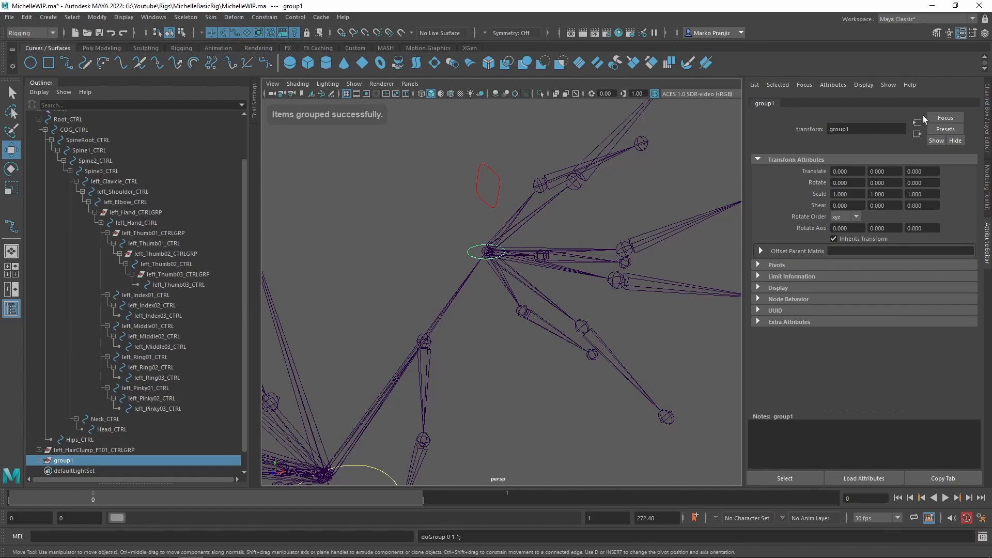
Name the new circle's group left_HairClumpRoot_CTRLGRP.
key("ctrl+a")
type("lef")
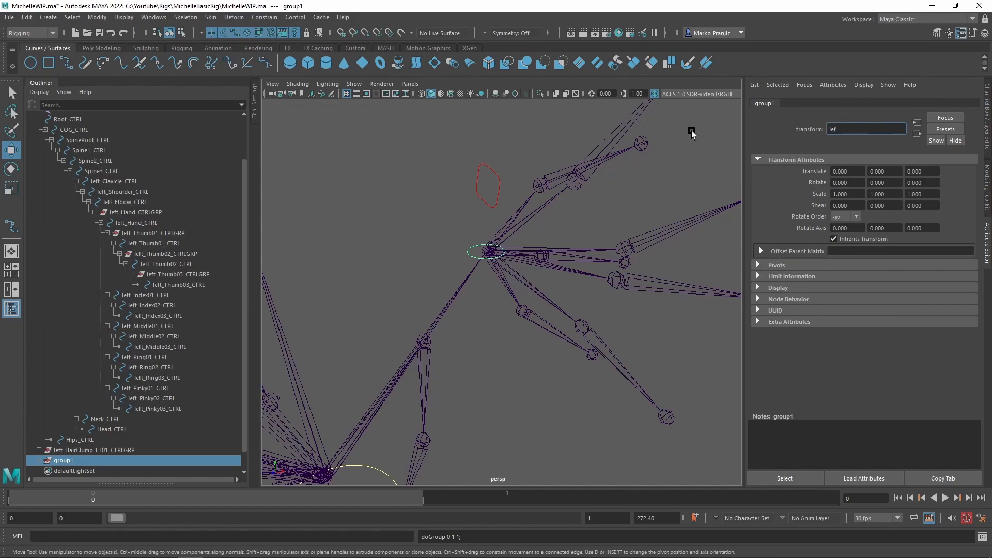
type("t_Hair")
type("ClumpRoot_CTRLGRP")
key("Return")
Rename the circle inside the group as left_HairClumpRoot_CTRL and scale it uniformly to about 5.44.
left_click(39, 460)
double_click(103, 460)
key("ctrl+c")
left_click(103, 471)
double_click(102, 470)
key("ctrl+v")
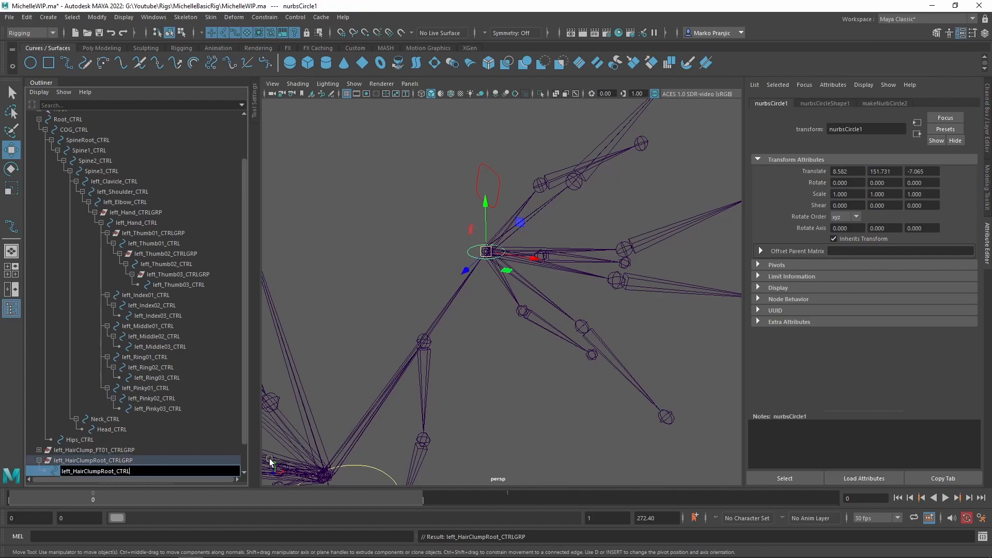
key("Return")
key("r")
left_click_drag(488, 253, 605, 251)
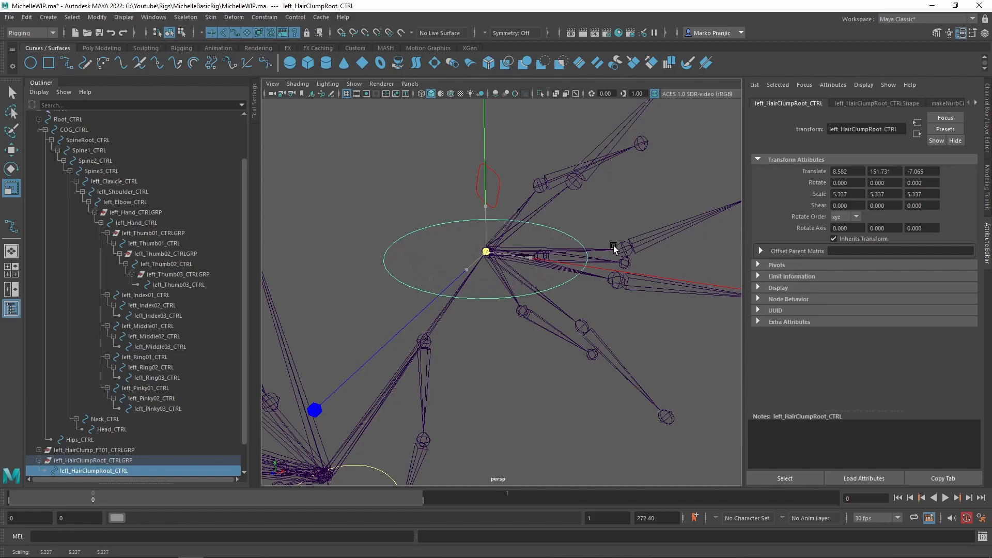
Snap the pivot of left_HairClumpRoot_CTRLGRP to the left hair clump root joint.
left_click(148, 460)
key("e")
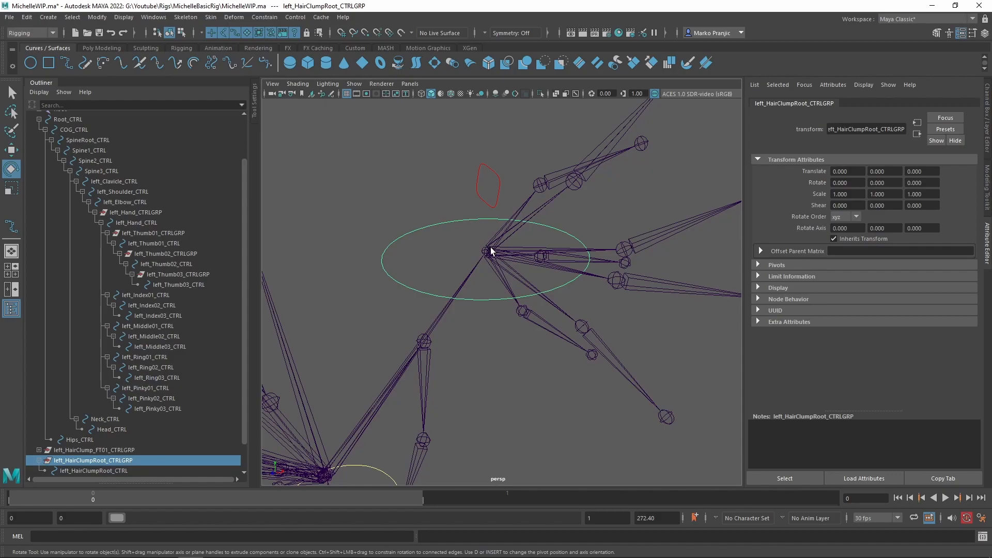
key("w")
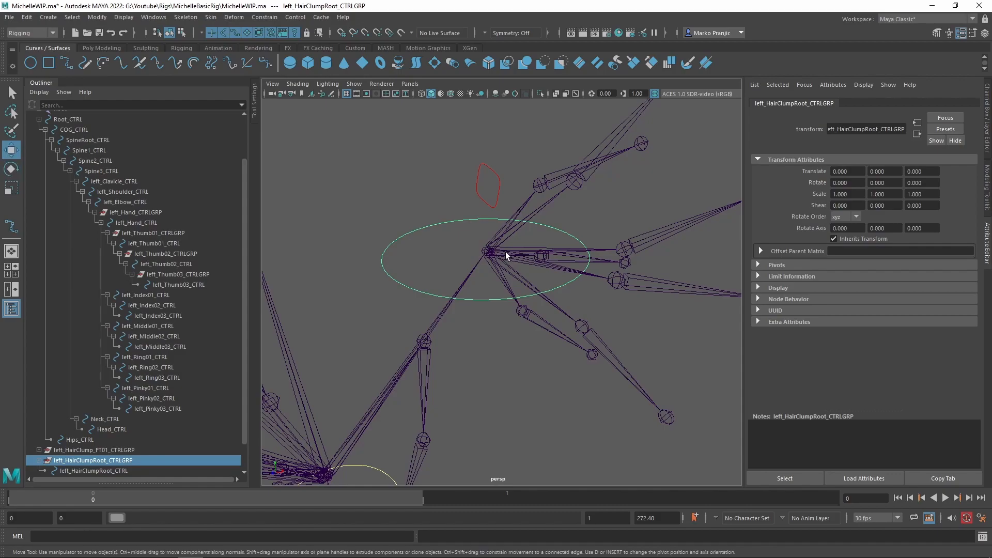
key("d")
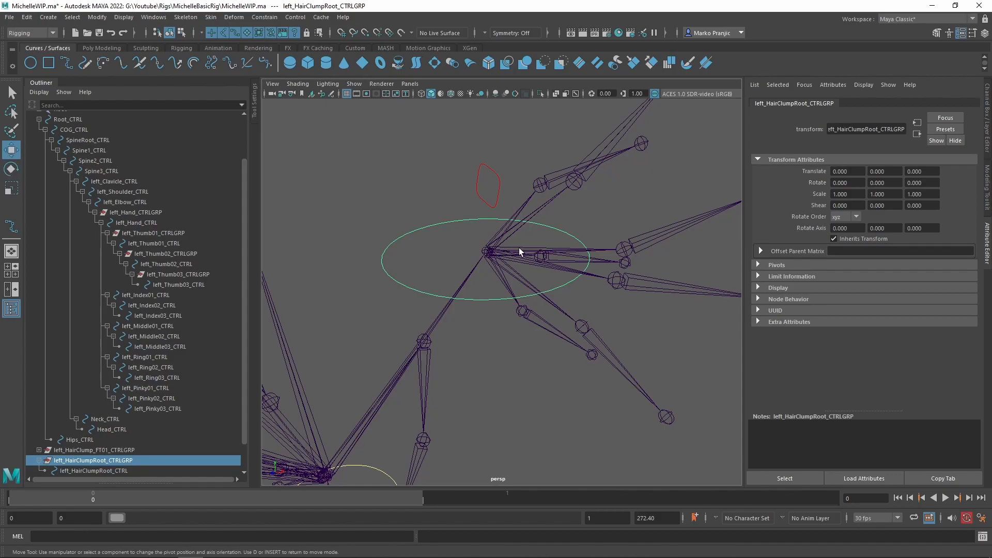
key("v")
middle_click_drag(478, 237, 485, 262)
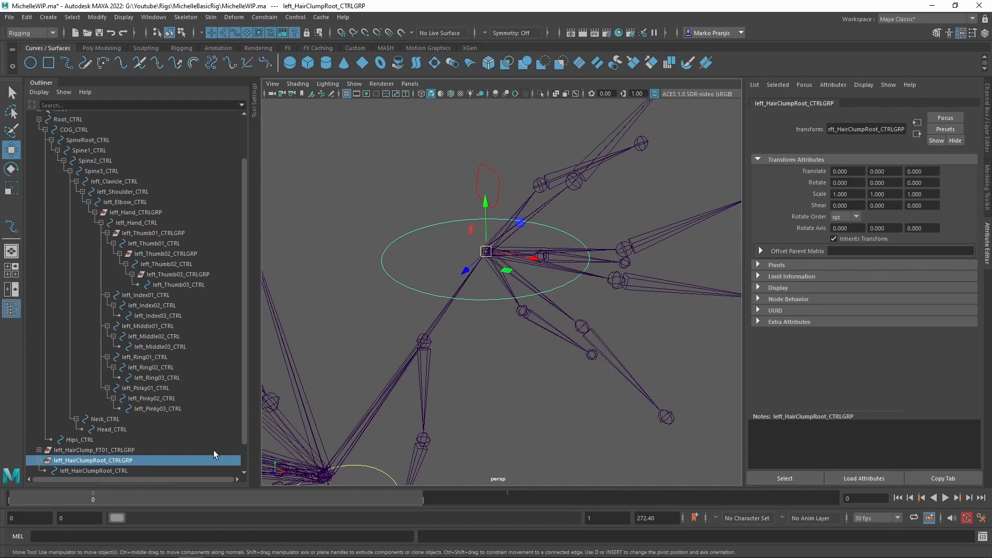
Rotate left_HairClumpRoot_CTRLGRP to about -33.6, 3.5, -80.4 so the circle wraps around the base of the left hair clumps.
key("e")
mouse_move(504, 222)
left_mouse_down()
mouse_move(523, 228)
mouse_move(516, 243)
mouse_move(539, 245)
mouse_move(504, 247)
mouse_move(519, 228)
mouse_move(513, 249)
mouse_move(523, 222)
mouse_move(503, 262)
mouse_move(519, 218)
mouse_move(523, 232)
mouse_move(514, 215)
mouse_move(512, 264)
left_mouse_up()
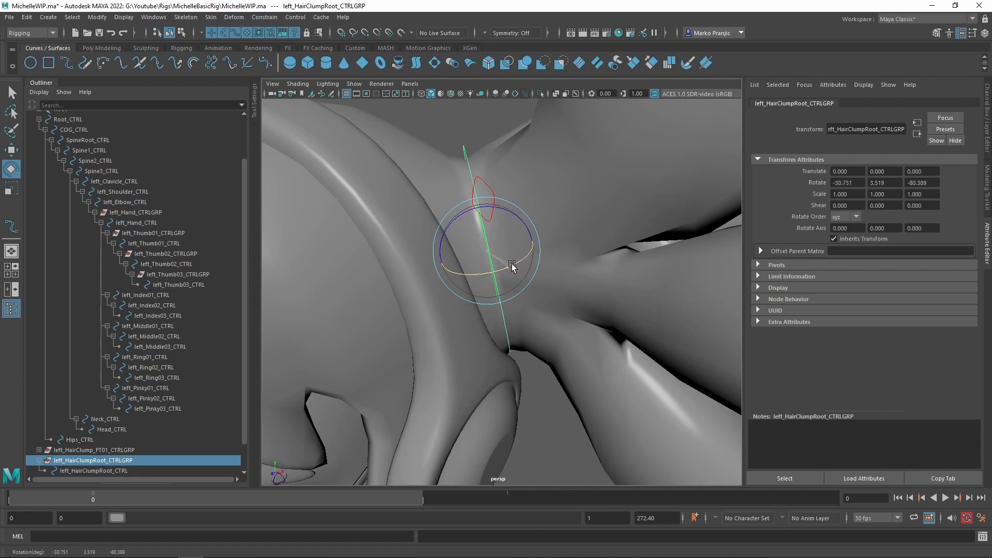
mouse_move(460, 192)
left_mouse_down("alt")
mouse_move(479, 219)
mouse_move(449, 200)
left_mouse_up("alt")
left_click_drag(516, 260, 522, 270)
left_click_drag(458, 221, 439, 179, "alt")
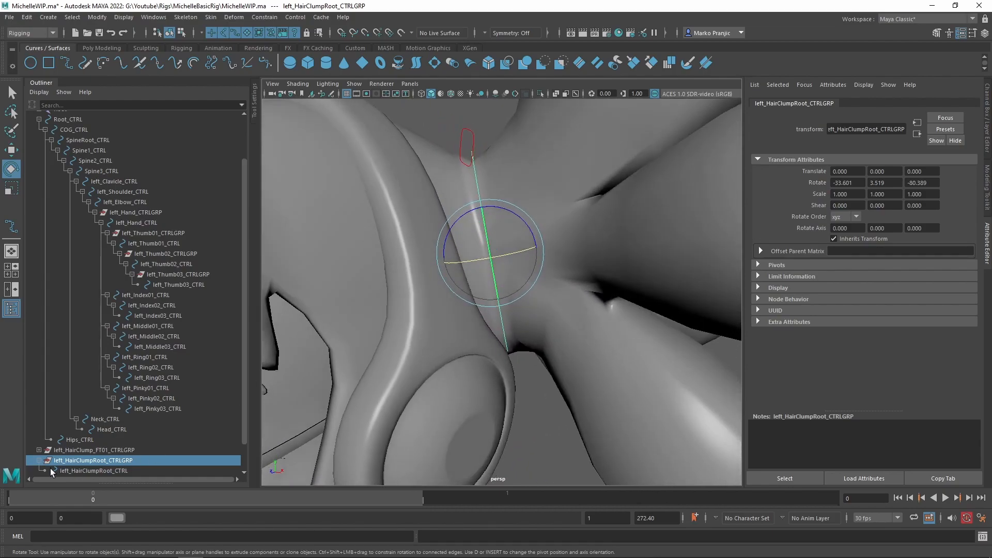
Scale left_HairClumpRoot_CTRL uniformly to about 6.95 and freeze its transformations.
left_click(79, 471)
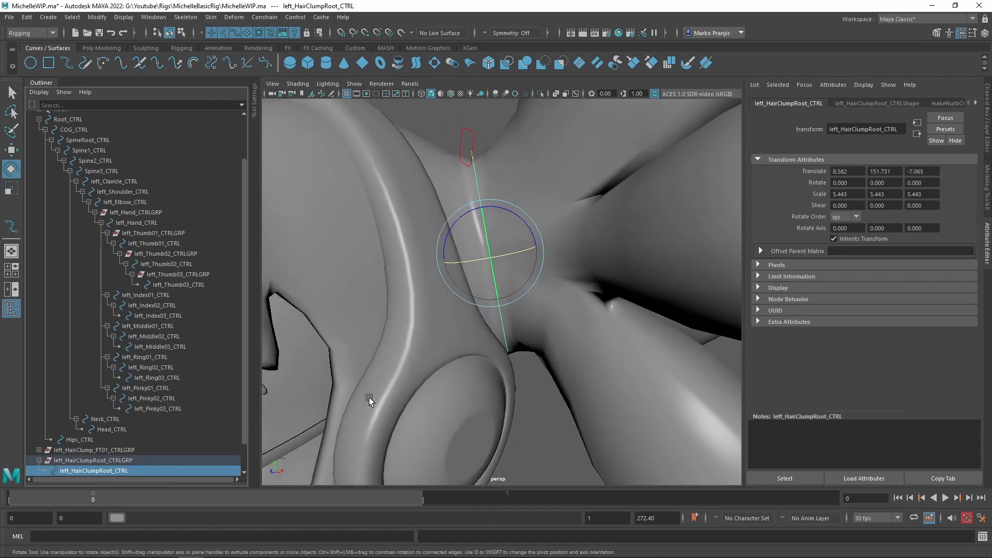
key("r")
left_click_drag(490, 255, 526, 209)
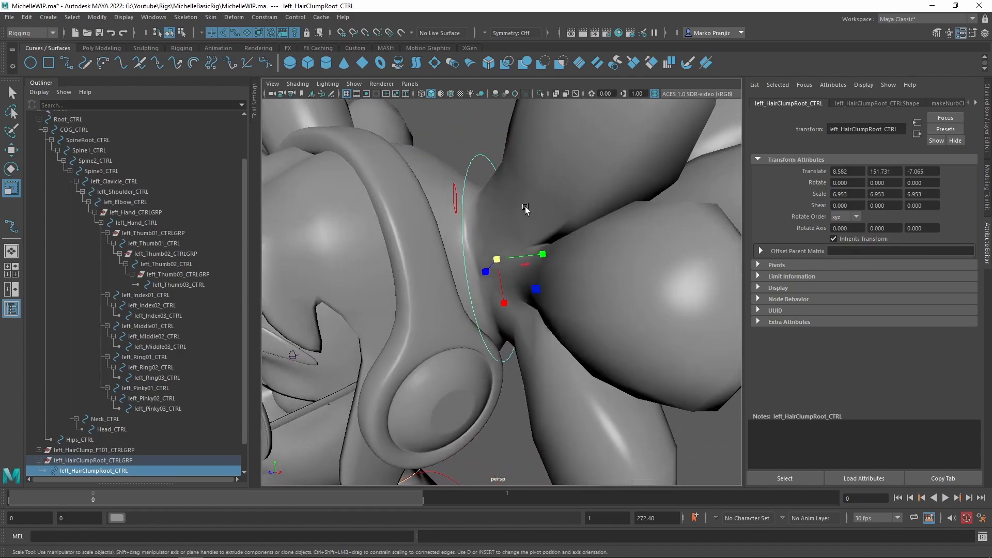
left_click(97, 17)
left_click(133, 64)
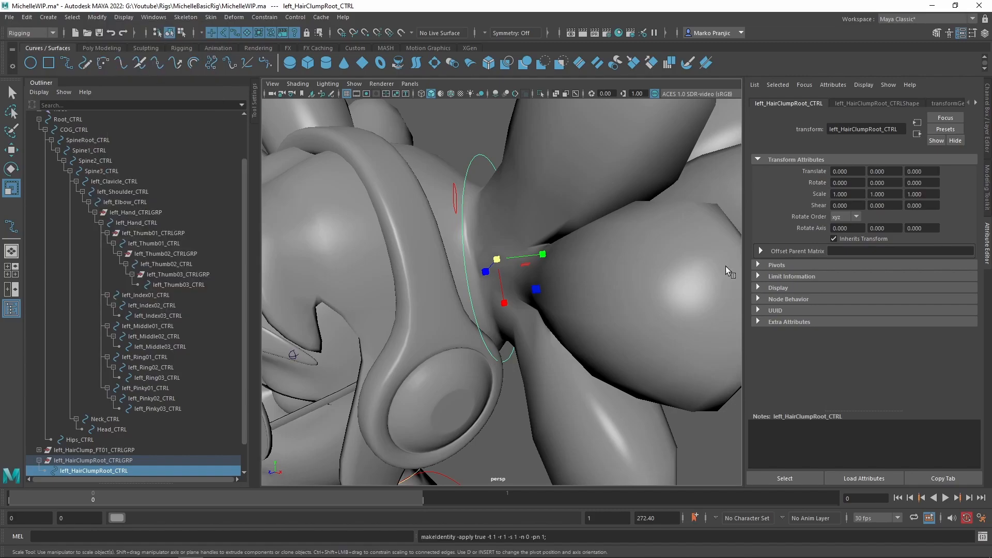
left_click_drag(482, 190, 517, 202, "alt")
key("e")
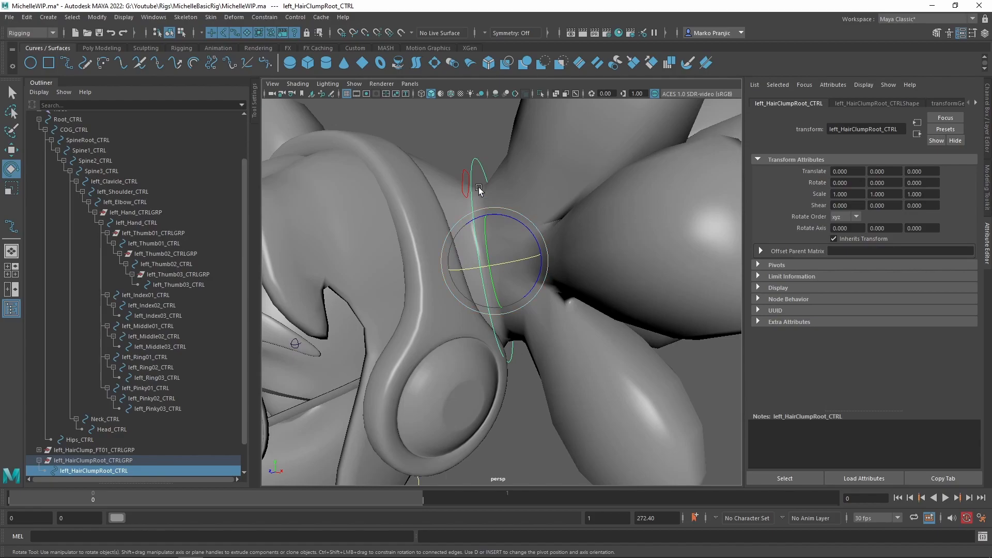
key("q")
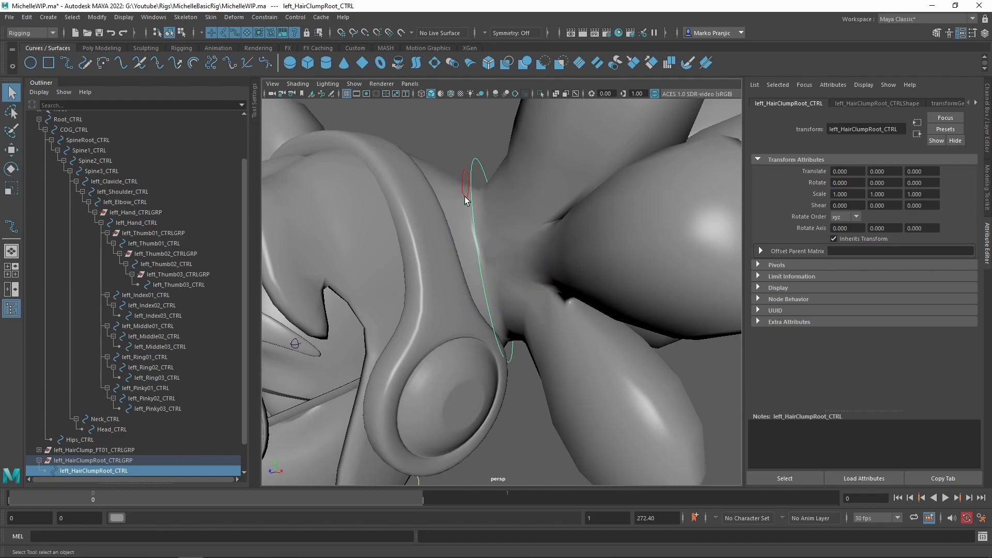
Snap left_HairClump_FT01_CTRLGRP onto the left_HairClump_FT1 joint.
left_click(464, 177)
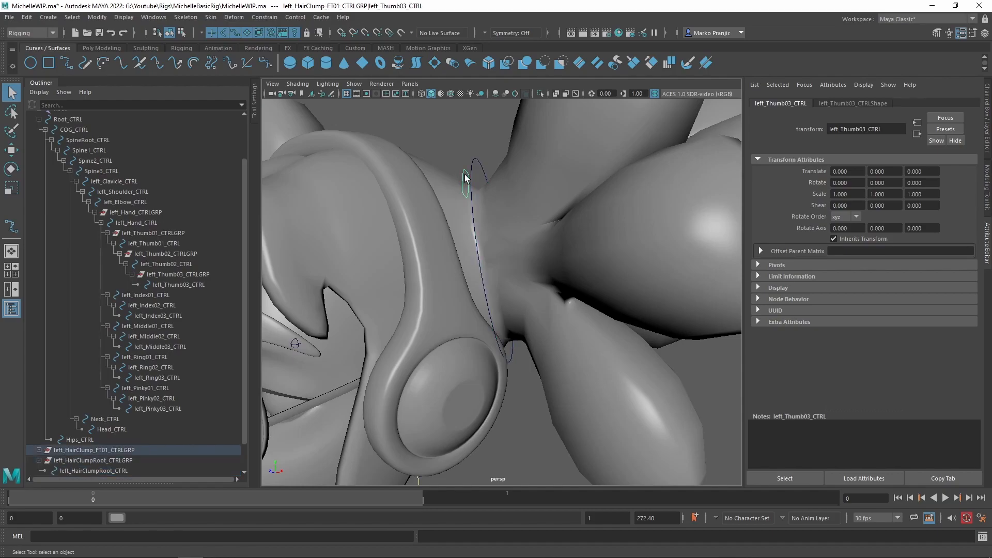
left_click(125, 451)
key("f")
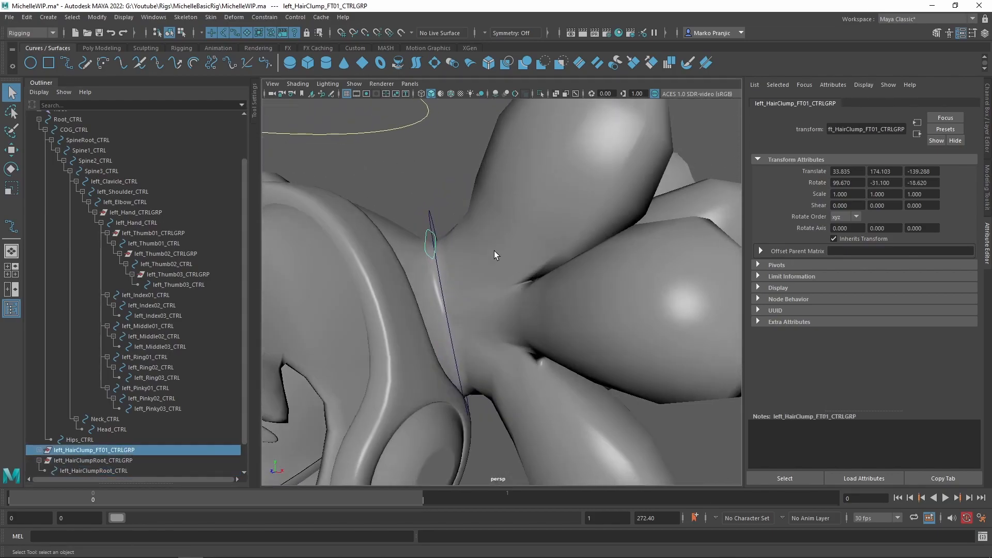
key("alt+2")
left_click_drag(473, 219, 474, 244, "alt")
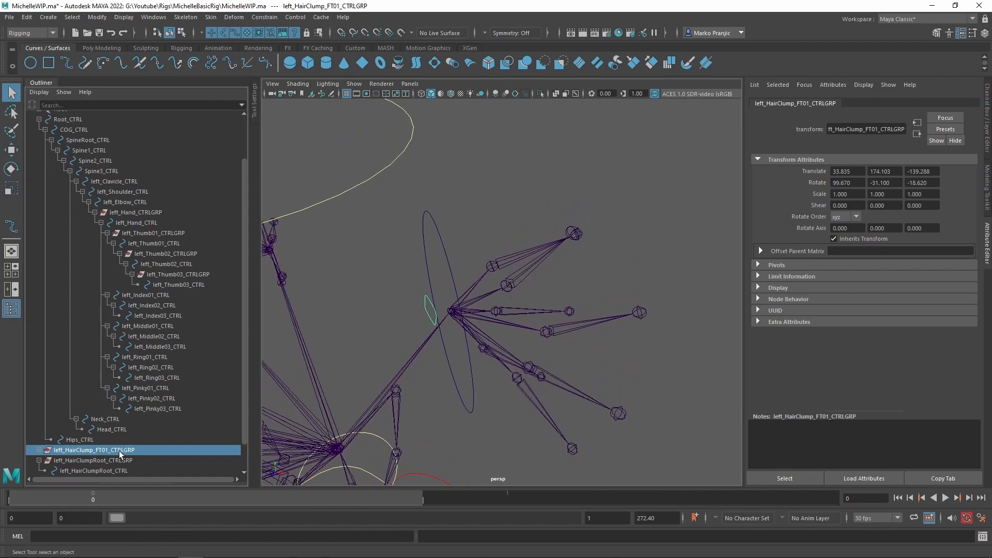
left_click_drag(499, 296, 484, 293, "alt")
key("v")
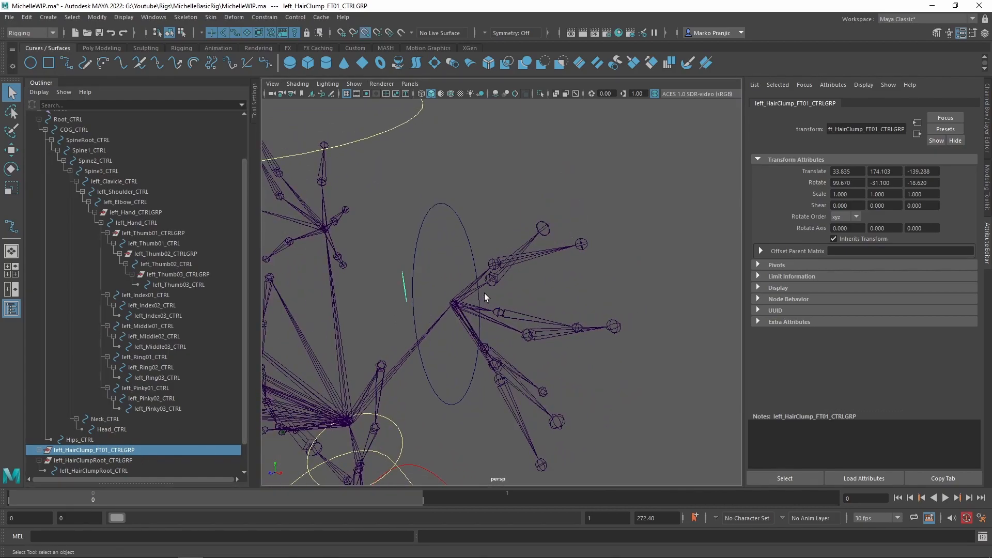
key("w")
key("v")
middle_click_drag(485, 286, 495, 282)
left_click_drag(462, 288, 457, 262, "alt")
key("q")
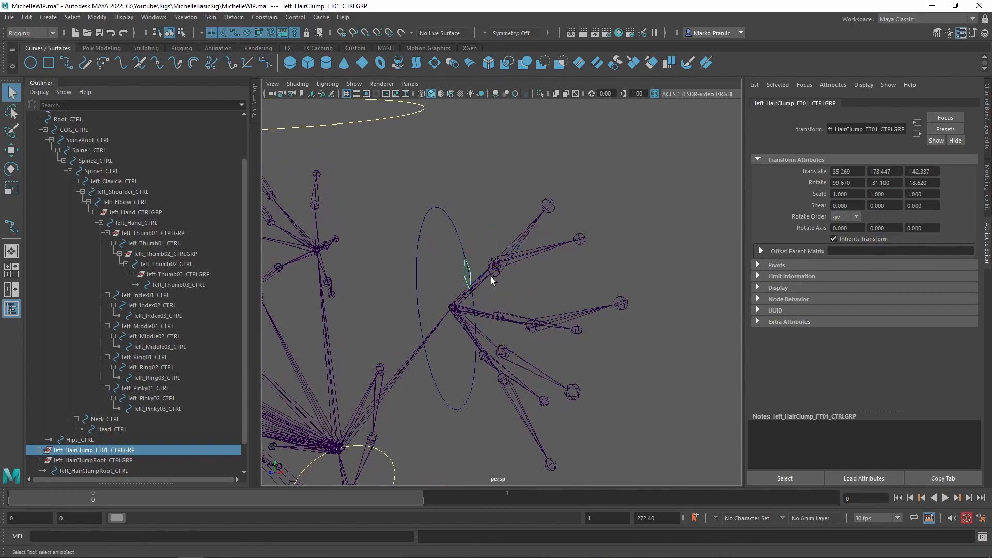
Copy the left_HairClump_FT1 joint's Y orientation of -0.510 to left_HairClump_FT01_CTRLGRP's Rotate Y and set its Rotate X to 0.
left_click(495, 277)
left_click(879, 333)
key("ctrl+c")
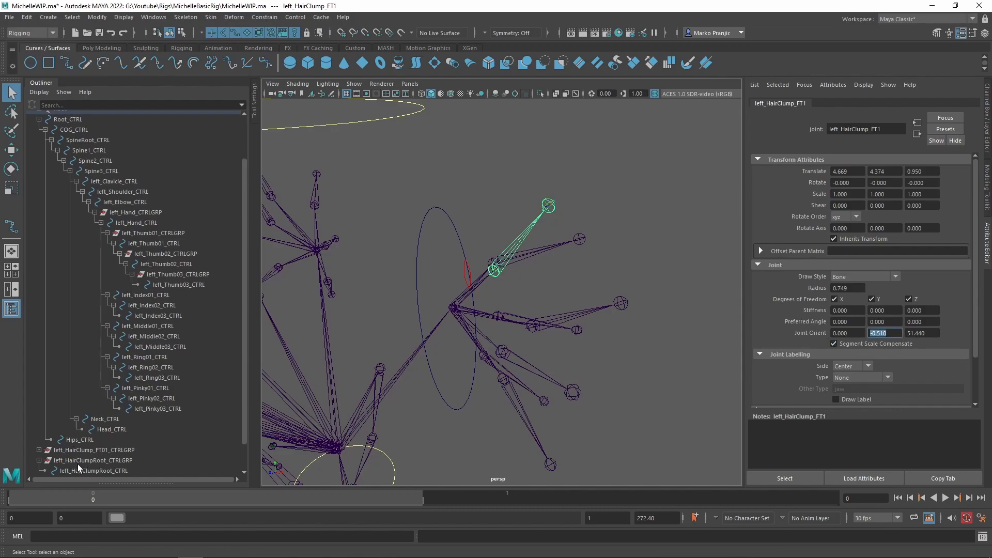
left_click(88, 450)
key("ctrl+v")
left_click_drag(893, 185, 791, 185)
type("0")
key("Return")
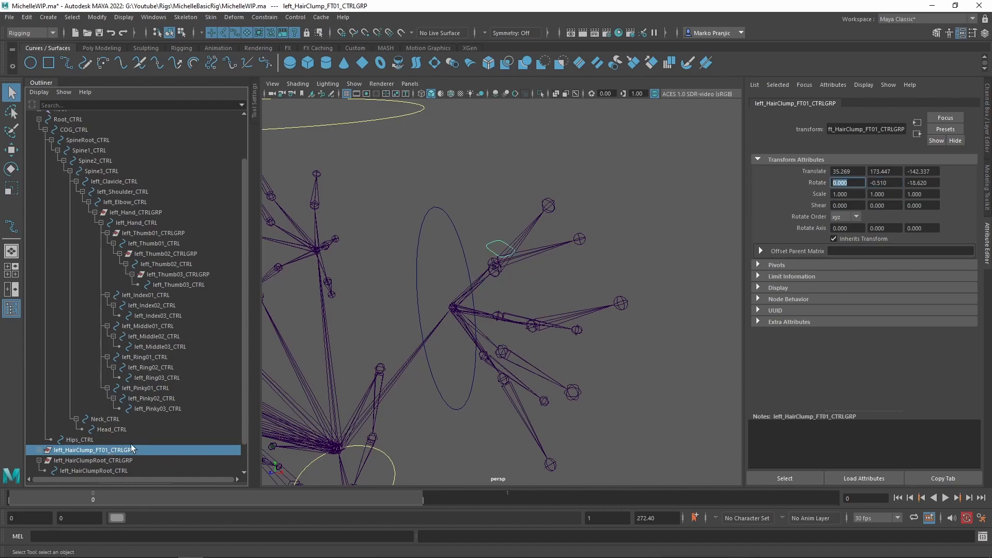
Copy the left_HairClump_FT1 joint's Z orientation of 51.440 to the Rotate Z of left_HairClump_FT01_CTRLGRP.
left_click(499, 272)
left_click(934, 334)
key("ctrl+c")
left_click(77, 451)
left_click(931, 183)
key("ctrl+v")
key("Return")
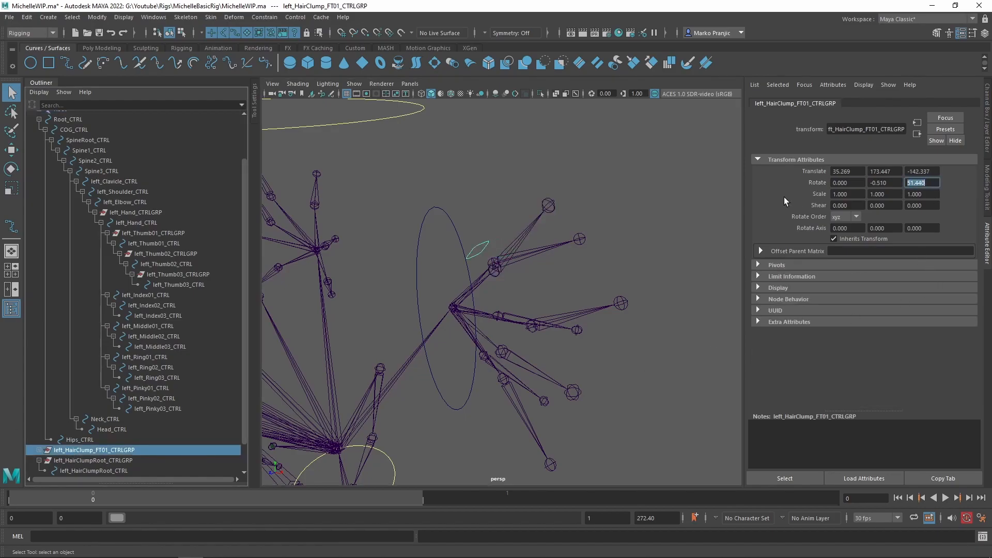
Scale the control curve inside left_HairClump_FT01_CTRLGRP uniformly to about 3.09.
left_click(500, 278)
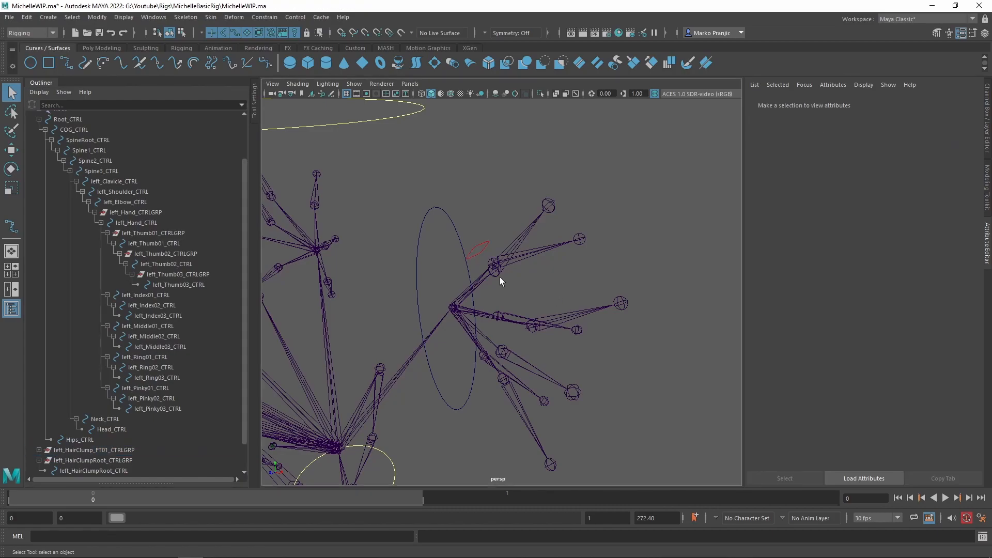
key("r")
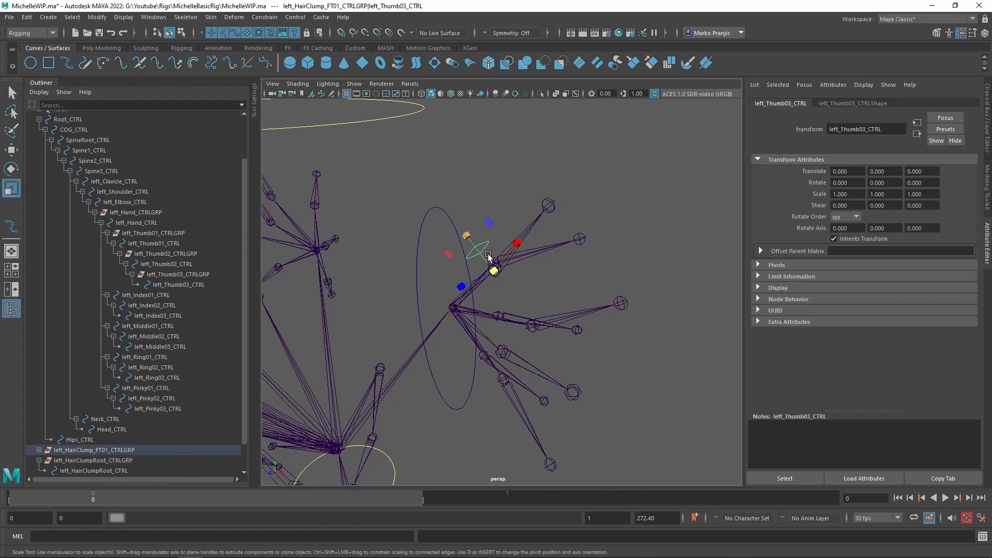
middle_click_drag(588, 179, 618, 168)
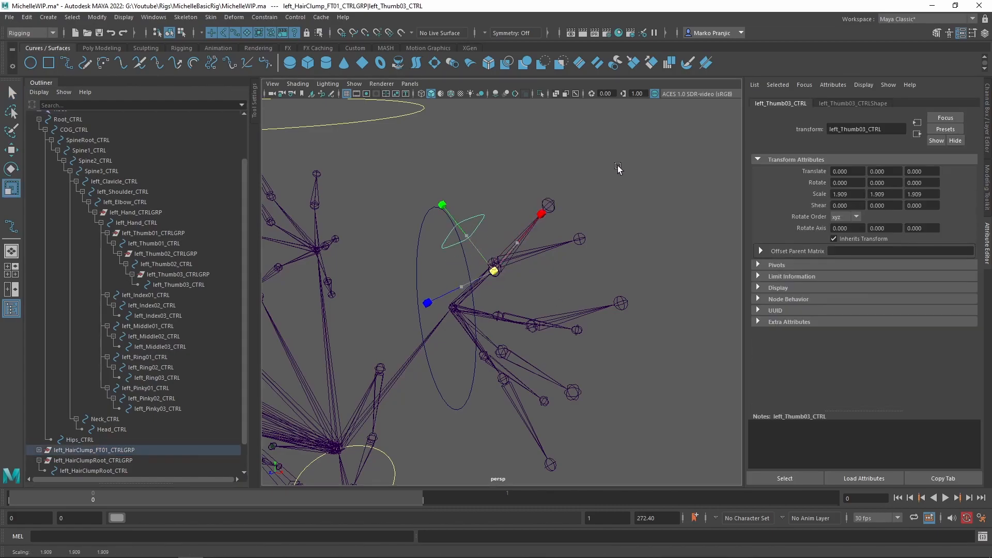
key("ctrl+shift+h")
left_click_drag(451, 210, 569, 199, "alt")
Duplicate left_HairClump_FT01_CTRLGRP and snap the copy to the end joint of the same hair clump chain.
left_click(86, 451)
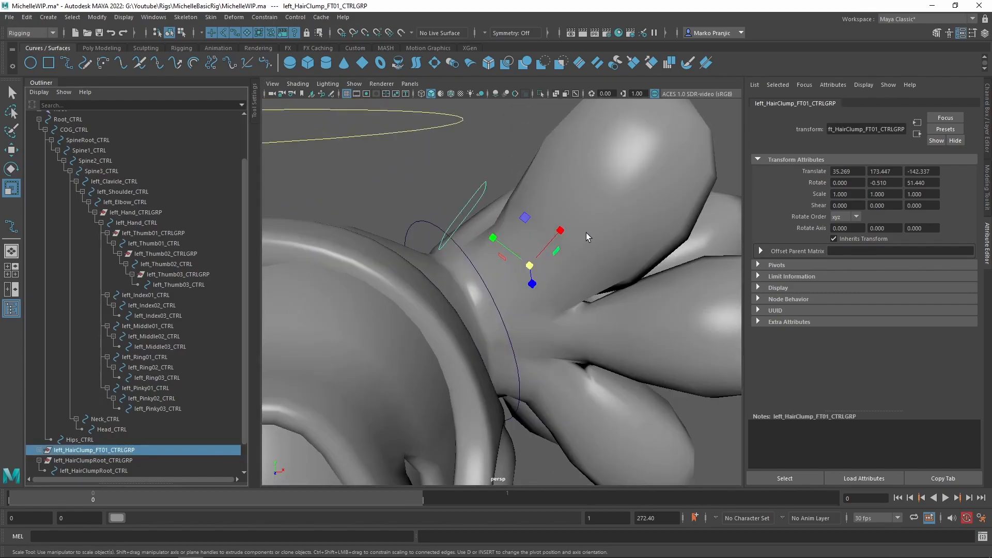
left_click_drag(586, 240, 543, 274, "alt")
key("ctrl+h")
key("ctrl+d")
key("w")
key("v")
middle_click_drag(543, 243, 539, 242)
left_click_drag(546, 230, 370, 372, "alt")
scroll(148, 434, "down", 2)
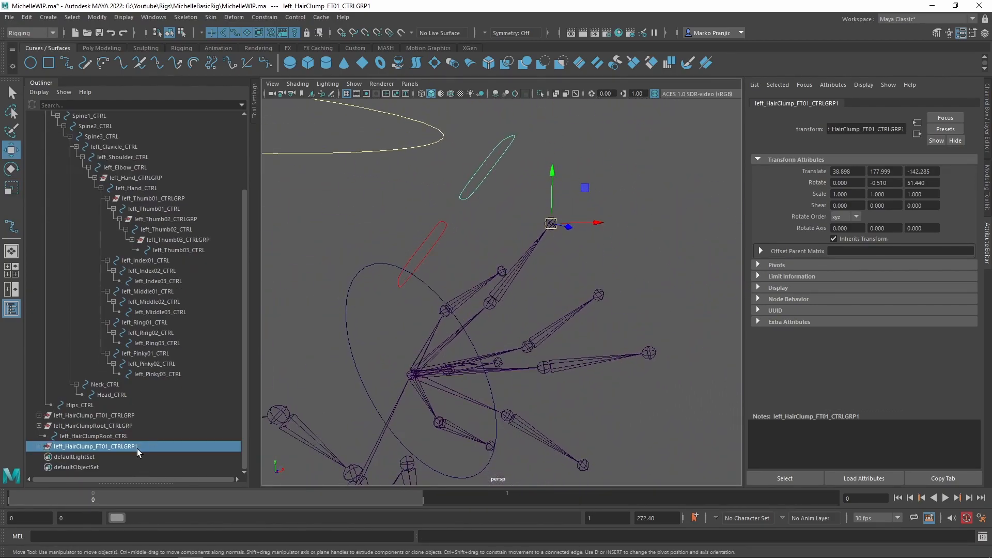
Rename the duplicated group as left_HairClump_FT02_CTRLGRP and expand it.
double_click(138, 446)
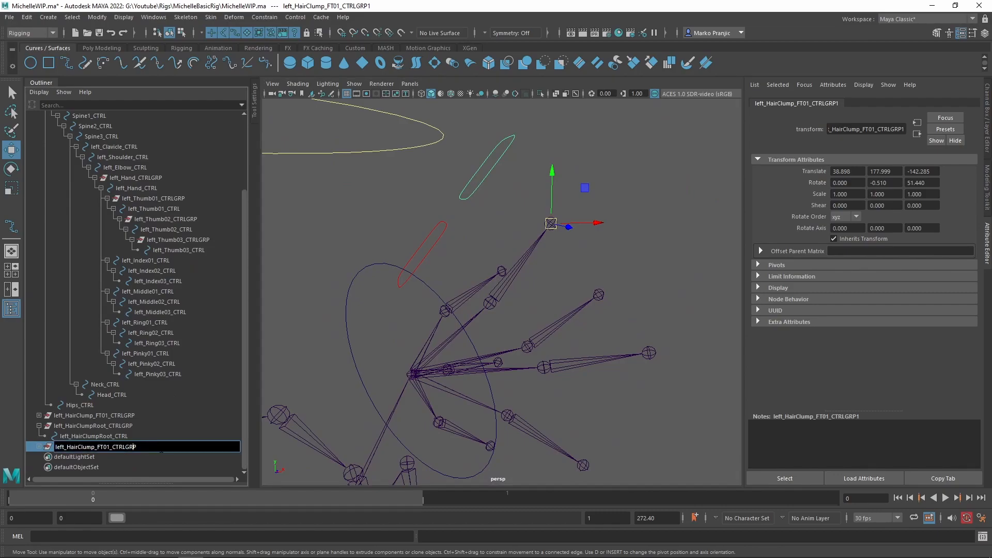
key("BackSpace")
type("2")
key("Return")
left_click(40, 447)
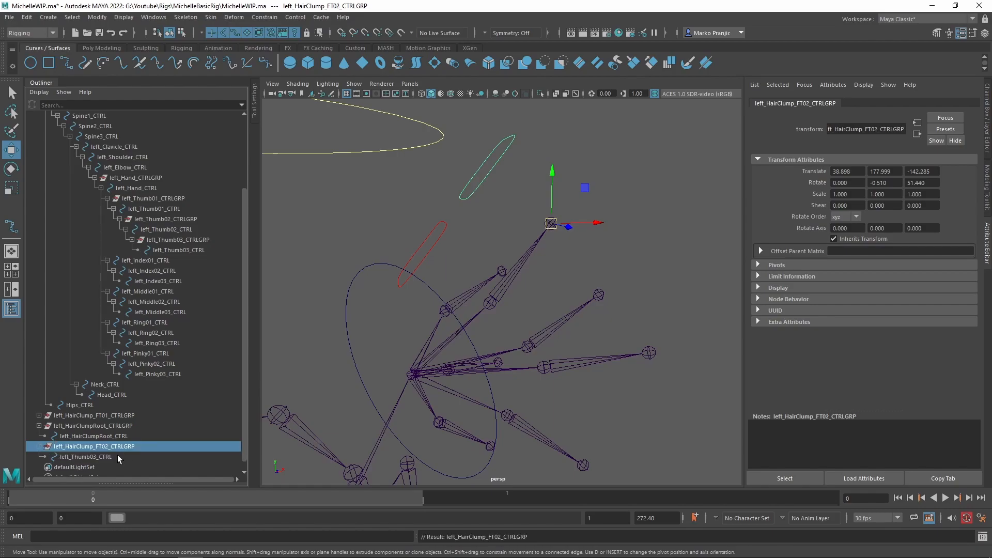
Rename the curve inside left_HairClump_FT01_CTRLGRP as left_HairClump_FT01_CTRL.
left_click(38, 416)
double_click(107, 416)
key("ctrl+c")
double_click(117, 425)
key("ctrl+v")
key("BackSpace")
key("Return")
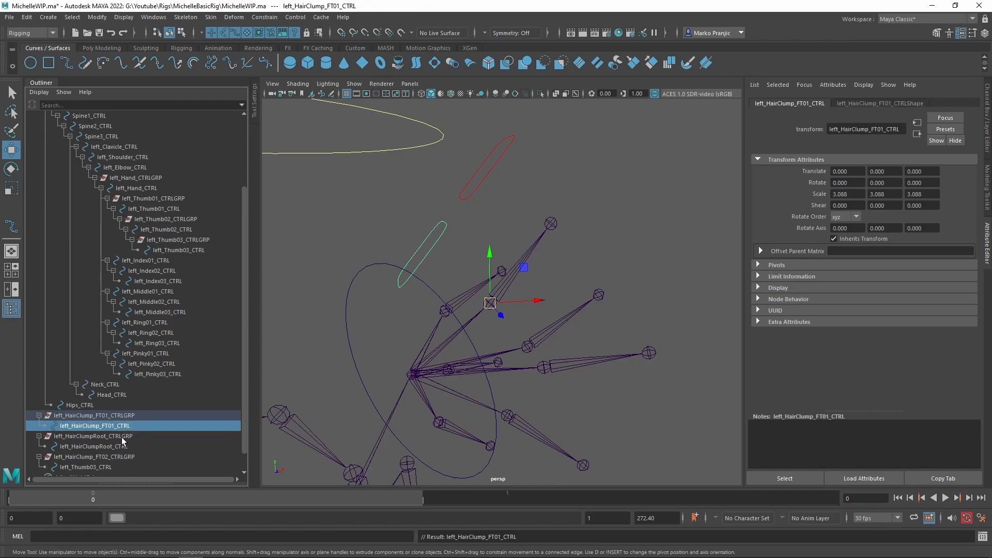
Rename the curve inside left_HairClump_FT02_CTRLGRP as left_HairClump_FT02_CTRL.
scroll(127, 438, "down", 1)
double_click(122, 437)
key("ctrl+c")
double_click(123, 447)
key("ctrl+v")
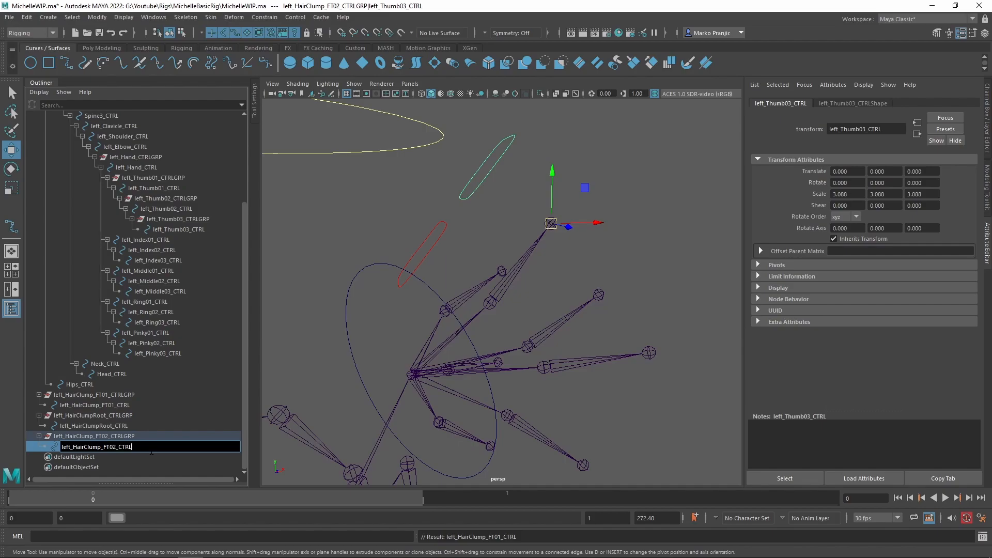
key("Return")
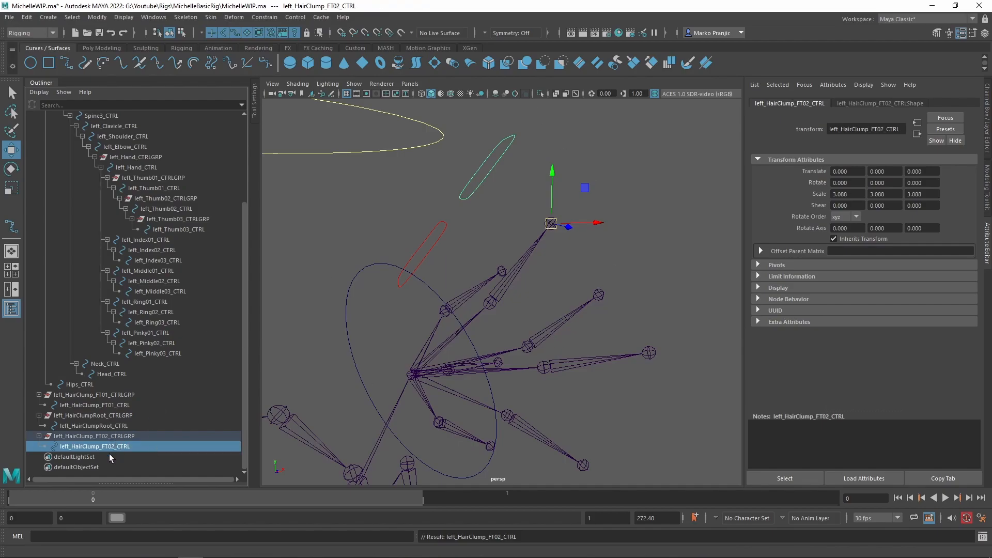
Parent left_HairClump_FT02_CTRLGRP under left_HairClump_FT01_CTRL and collapse the left_HairClump_FT01_CTRLGRP hierarchy.
left_click(102, 438)
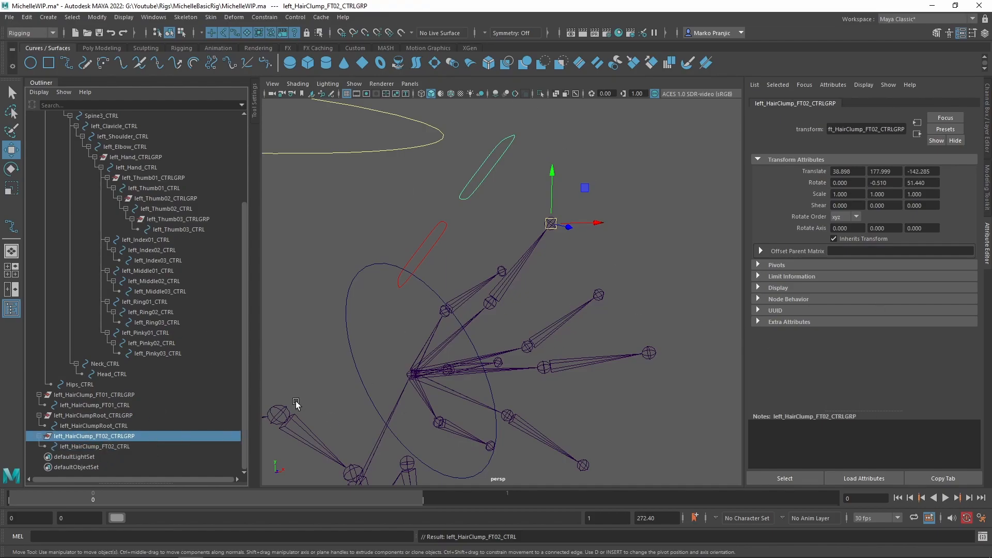
left_click_drag(91, 437, 111, 406)
left_click(38, 415)
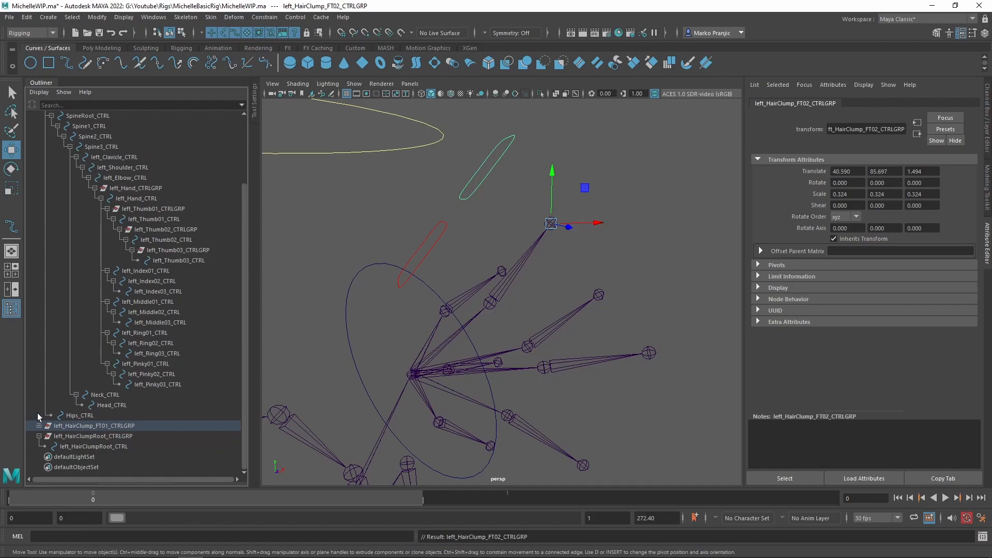
left_click(71, 427)
left_click(599, 241)
right_click_drag(600, 241, 477, 296, "alt")
middle_click_drag(477, 295, 514, 253, "alt")
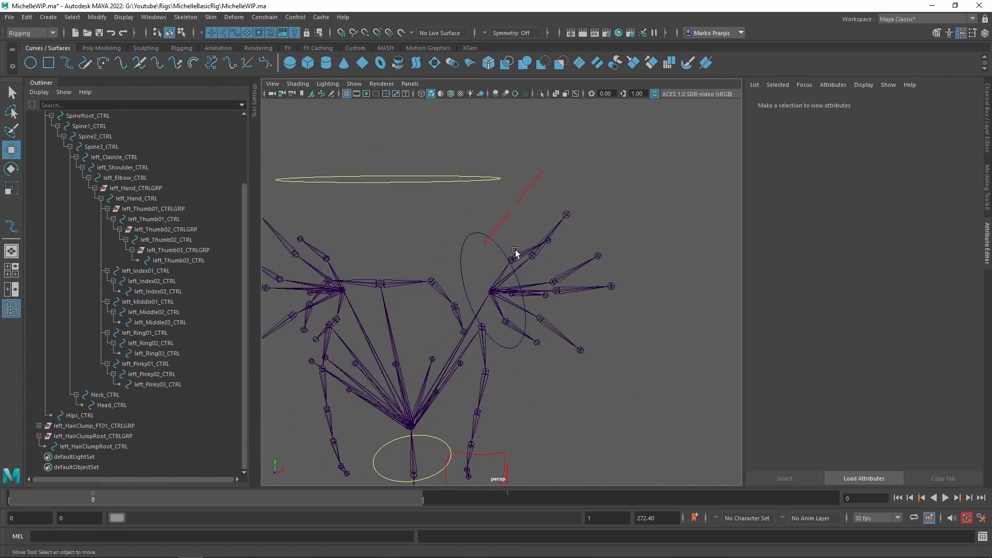
left_click_drag(401, 288, 491, 309, "alt")
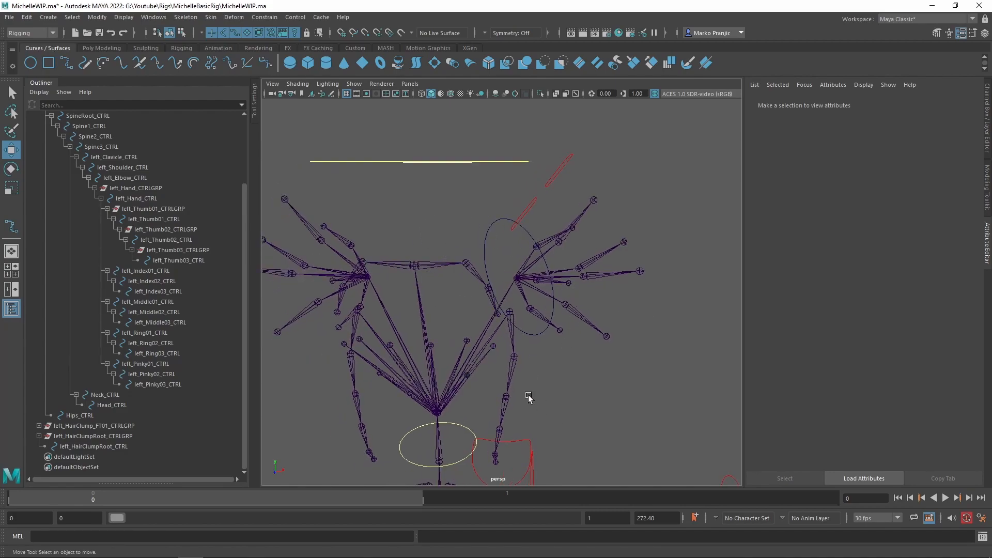
left_click_drag(576, 310, 535, 231, "alt")
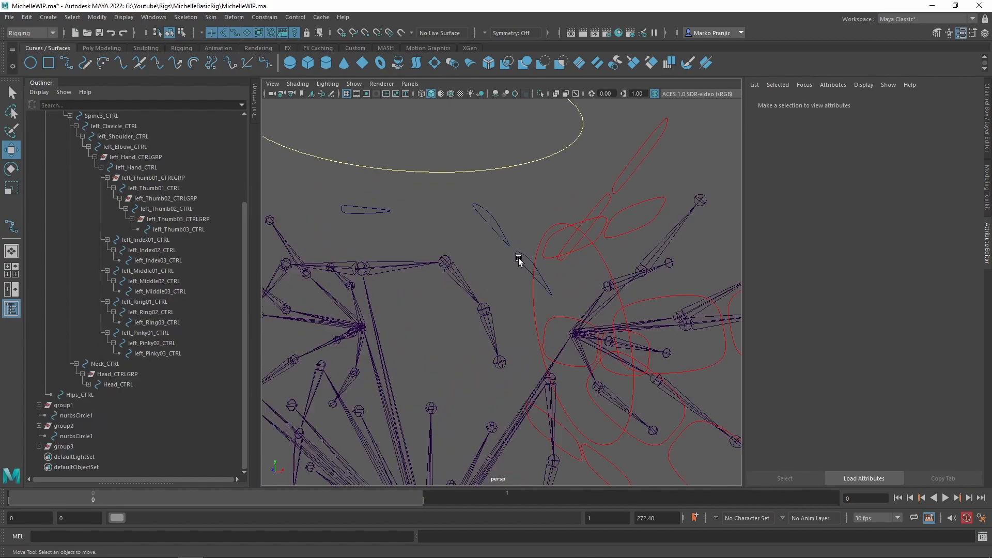
Try using the left_HairTop02 joint's Z orientation alone, setting group3's Z rotation to -23.575.
left_click(519, 260)
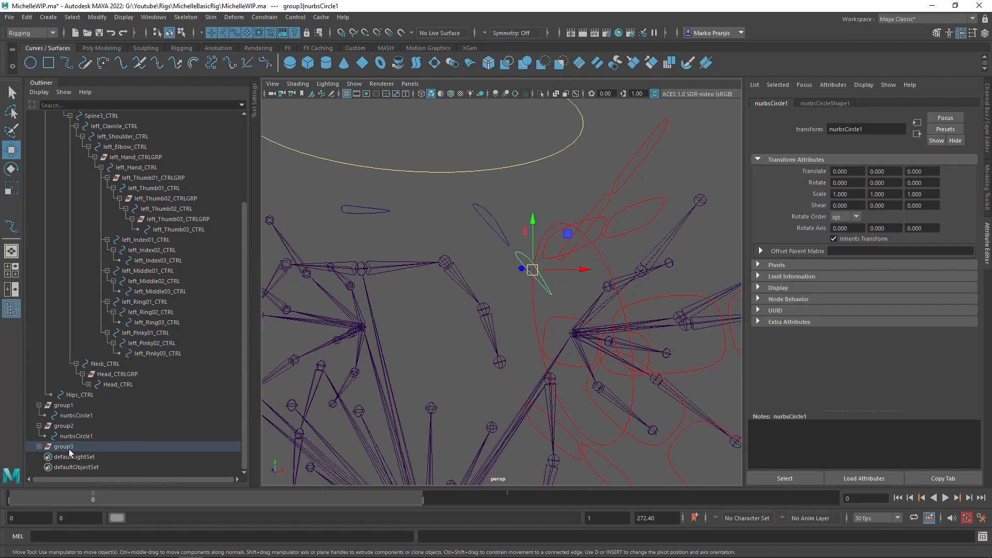
left_click(504, 311)
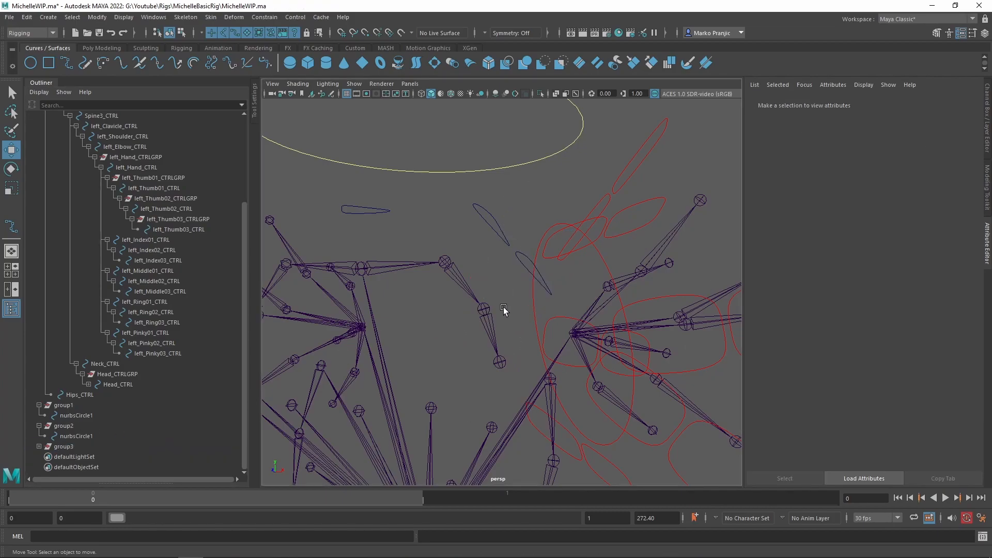
left_click(488, 310)
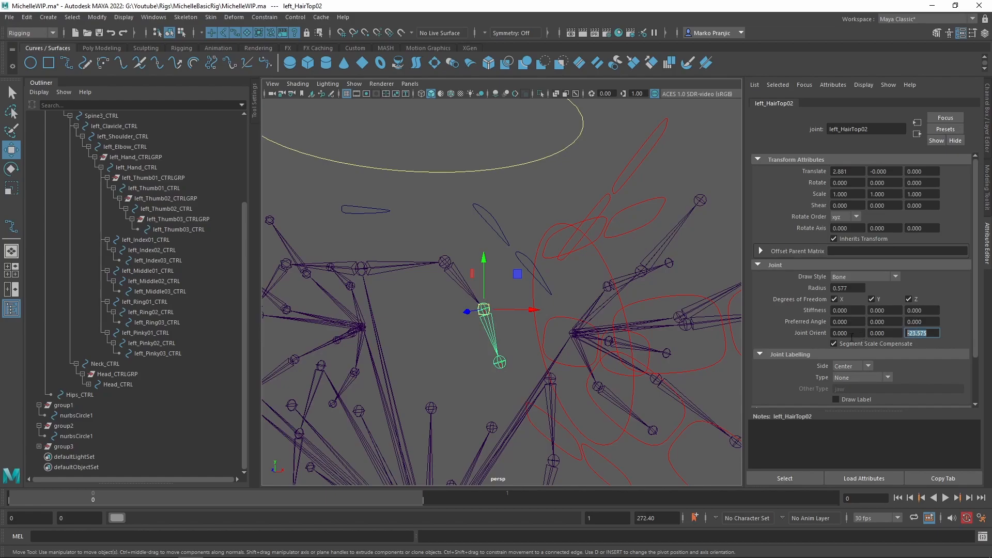
left_click(517, 253)
left_click(64, 446)
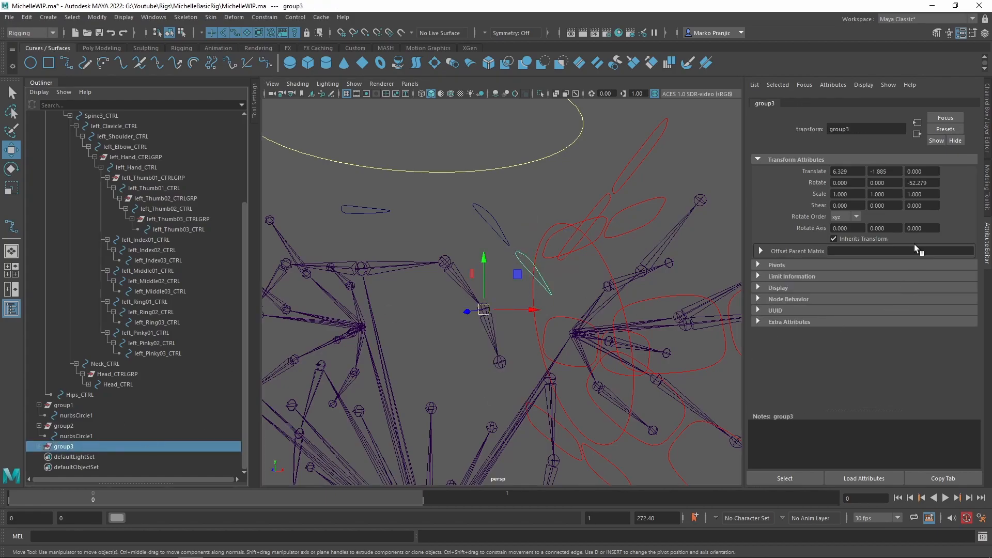
double_click(920, 185)
key("ctrl+v")
key("Return")
left_click_drag(569, 256, 538, 284, "alt")
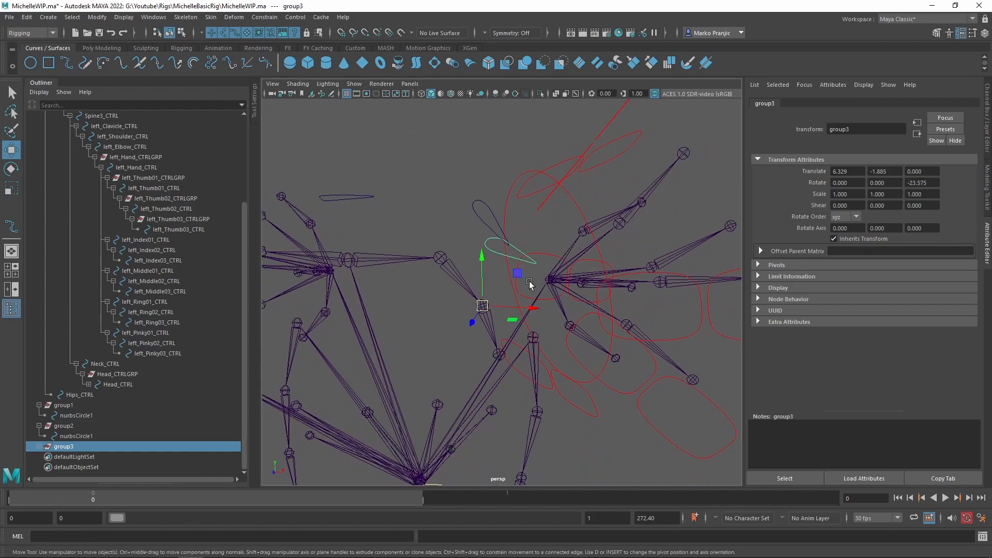
Copy the left_HairTop01 joint's Z orientation of -52.279 into group3's Z rotation.
key("q")
left_click(483, 306)
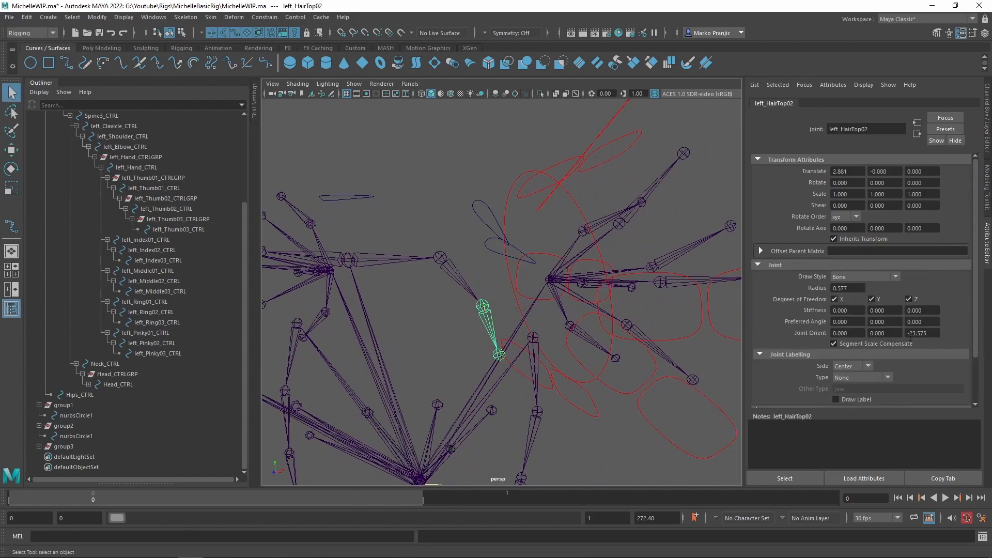
left_click_drag(512, 304, 487, 264, "alt")
left_click(446, 259)
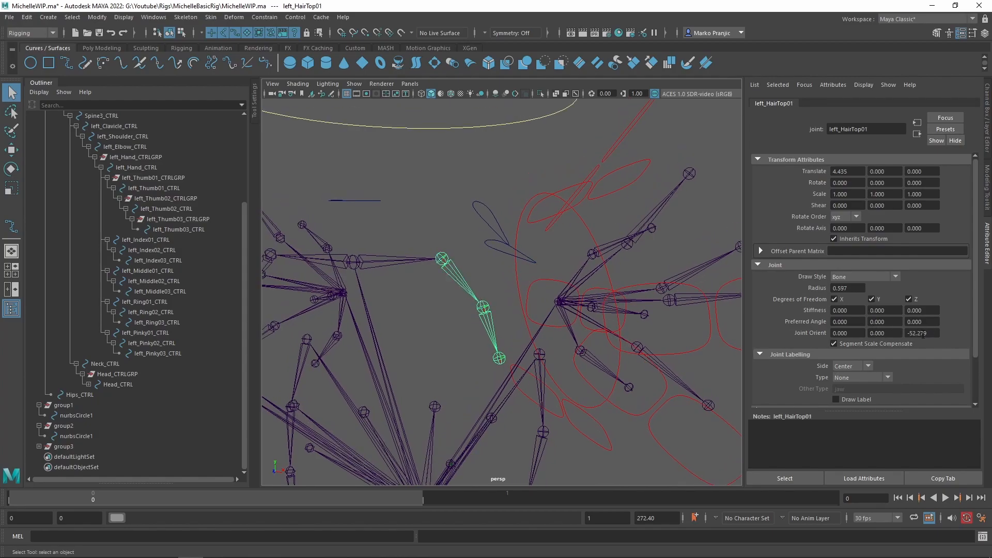
left_click(555, 302)
key("ctrl+a")
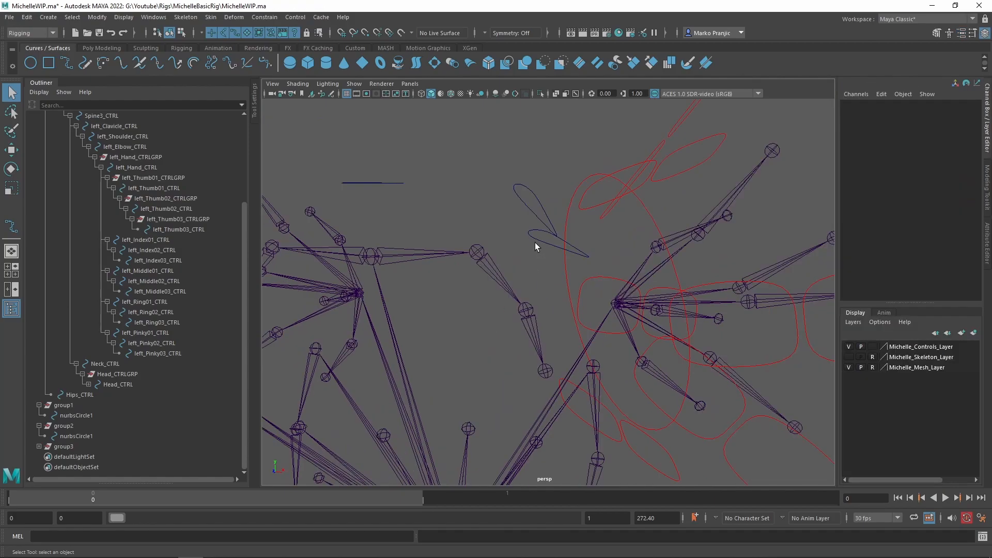
left_click(480, 254)
key("ctrl+a")
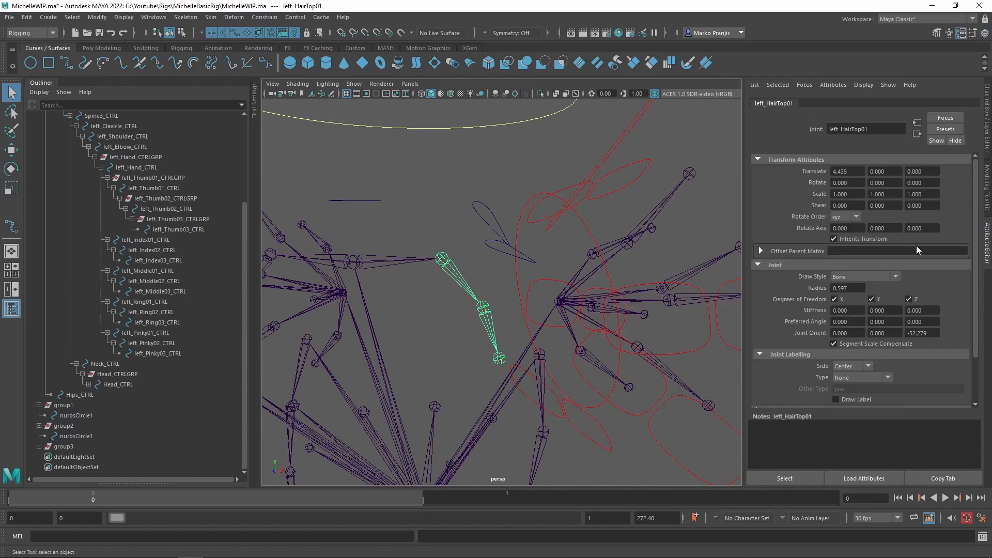
left_click(923, 333)
left_click(79, 446)
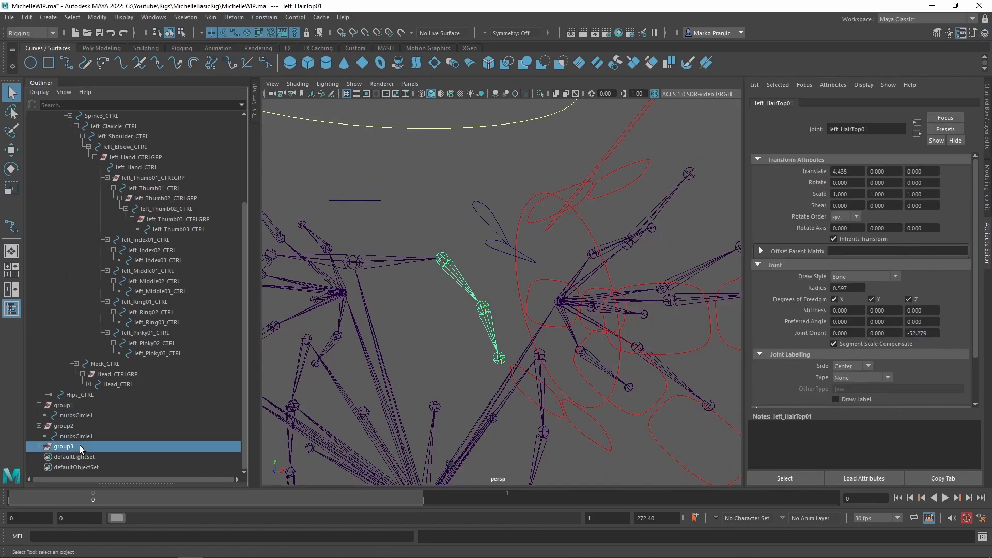
left_click(920, 183)
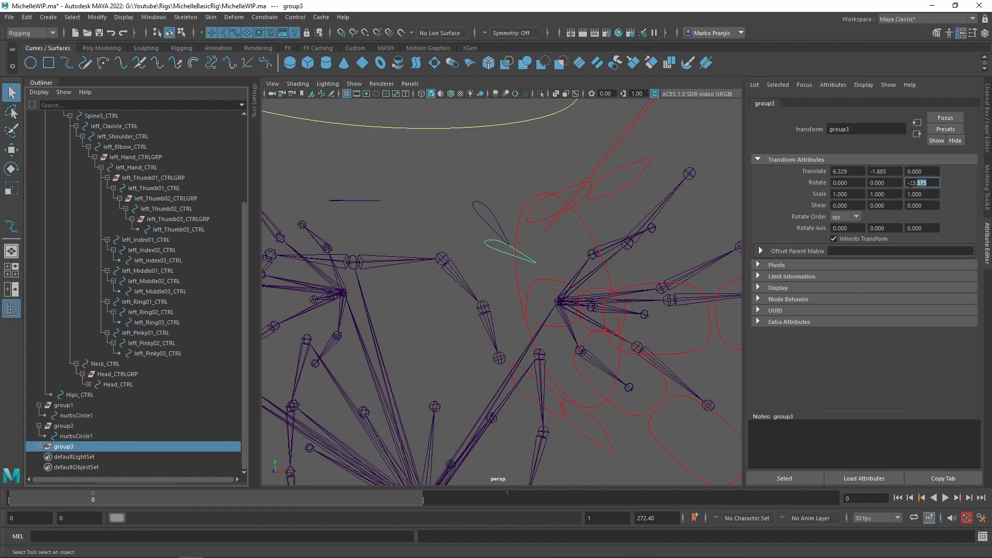
key("Return")
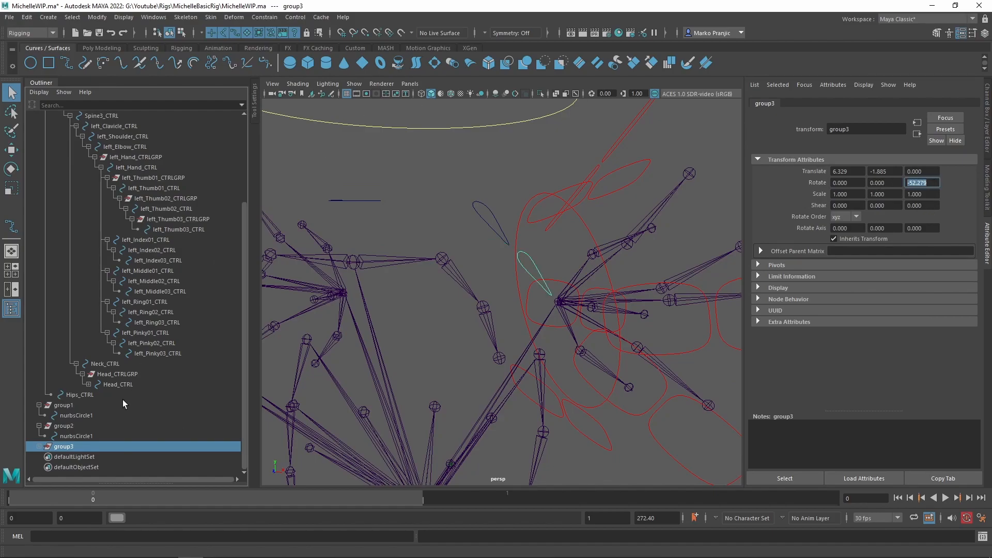
Add the left_HairTop02 joint's Z orientation to group3's Z rotation with the relative entry +=-23.575.
left_click(486, 310)
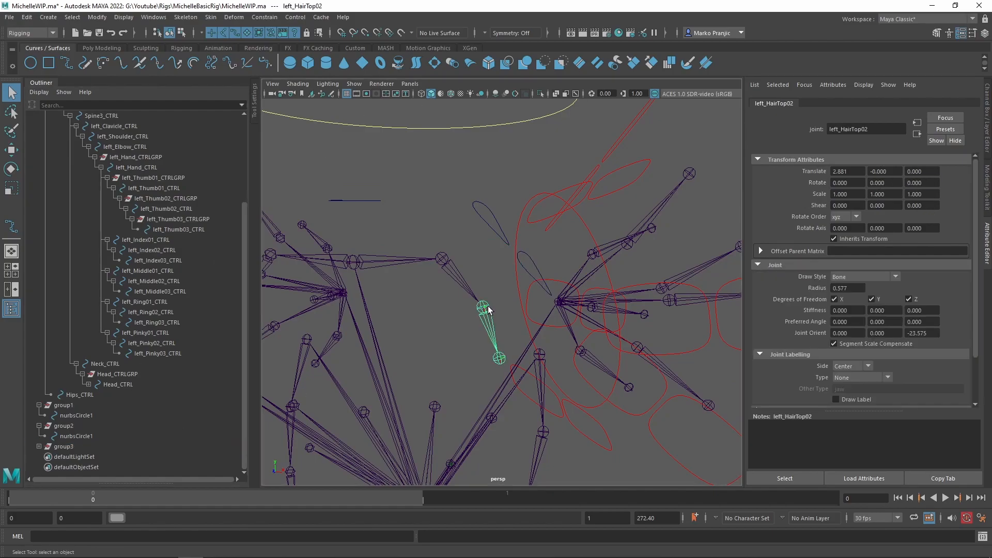
left_click(935, 332)
left_click(64, 447)
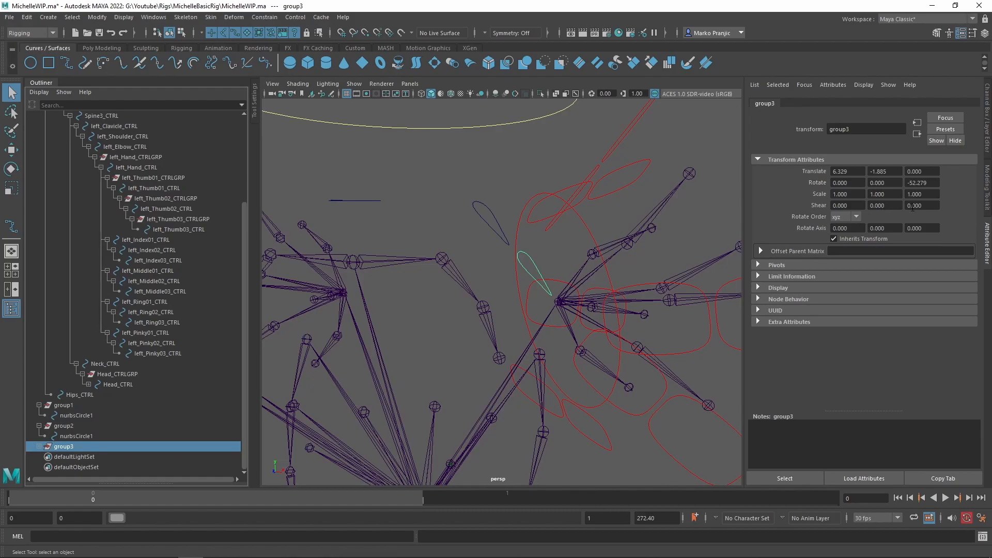
key("ctrl+a")
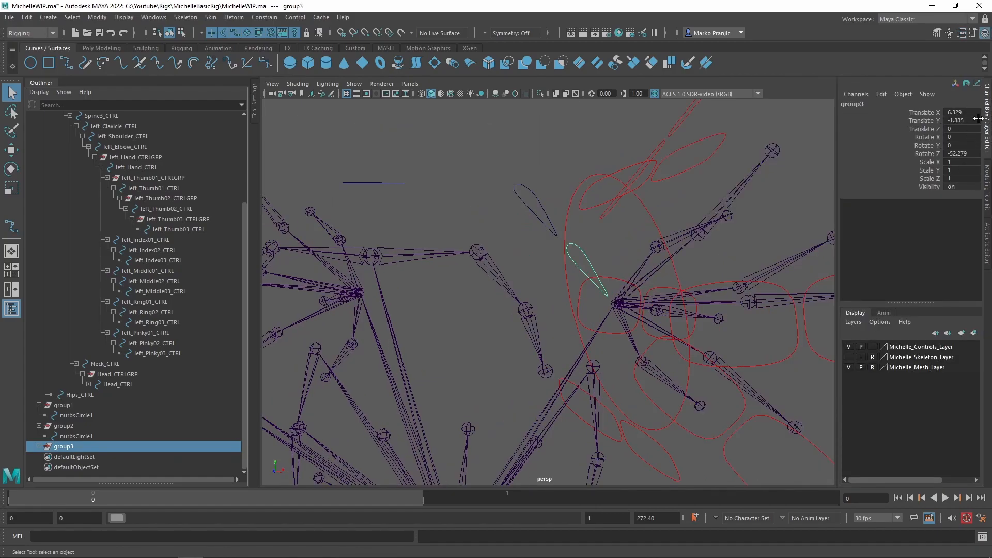
left_click(972, 154)
type("+=-23.575")
key("Return")
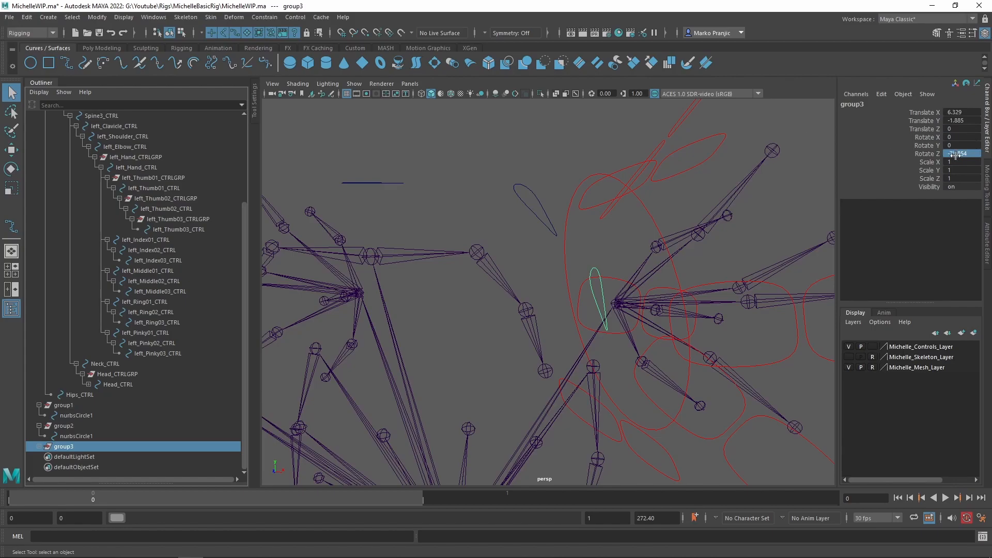
Duplicate group3 and snap the copy to the left_HairTop03 joint at the end of the top hair chain.
middle_click_drag(708, 231, 682, 208, "alt")
left_click_drag(681, 208, 600, 228, "alt")
left_click(554, 261)
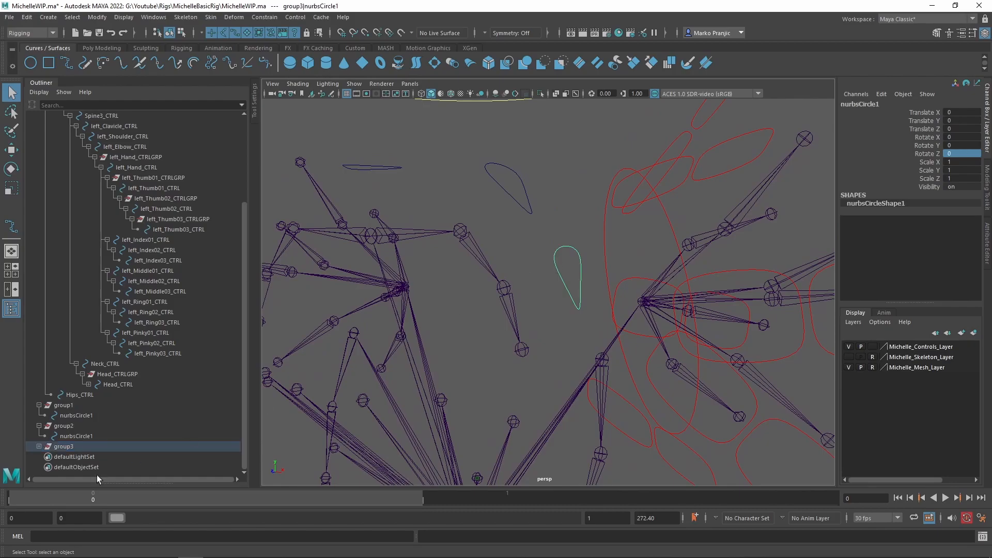
left_click(77, 451)
left_click_drag(535, 283, 519, 299, "alt")
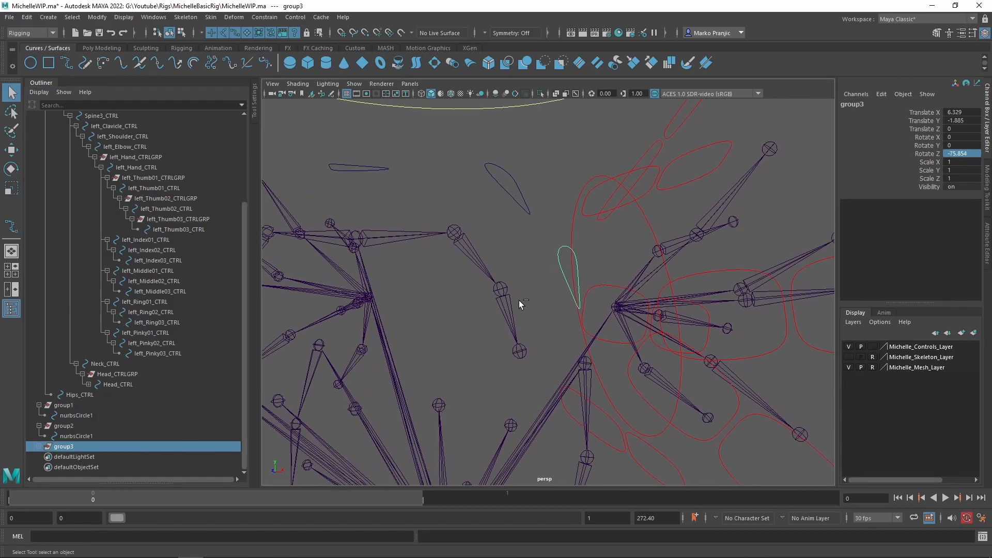
key("ctrl+d")
key("w")
key("v")
middle_click_drag(517, 335, 518, 352)
left_click_drag(528, 313, 531, 351, "alt")
key("q")
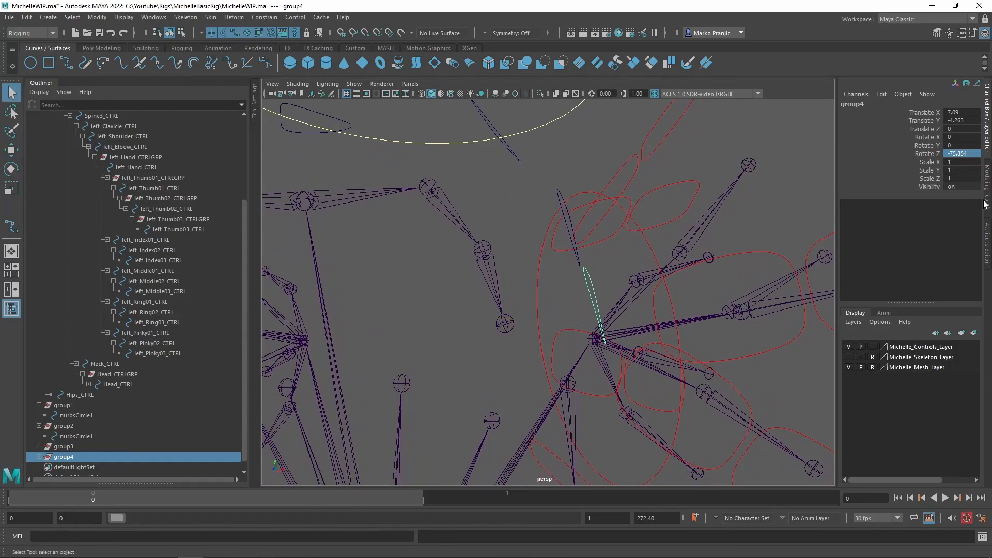
Add the left_HairTop03 joint's Z orientation of -6.150 to group4's Z rotation, bringing it to -82.004.
left_click(509, 322)
key("ctrl+a")
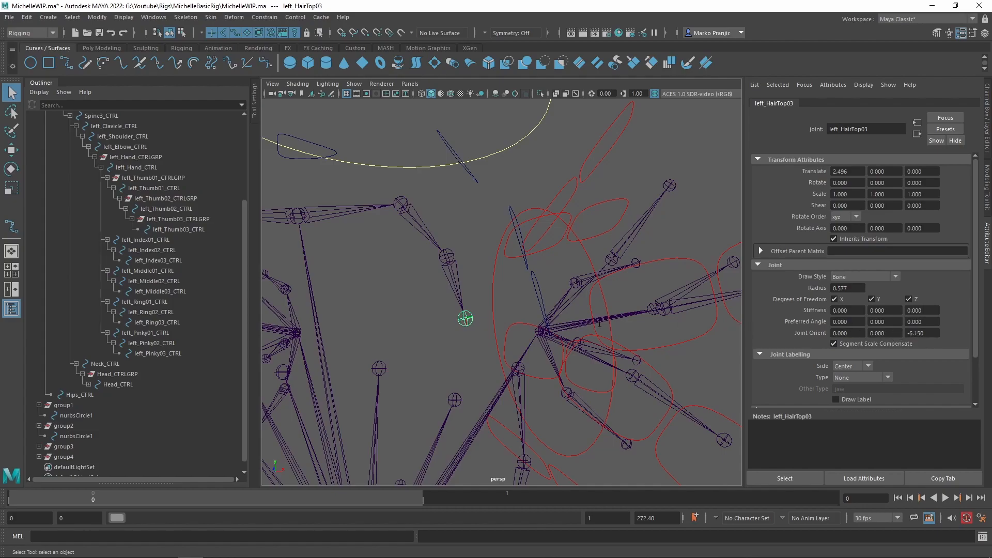
left_click(939, 335)
left_click_drag(494, 311, 528, 300, "alt")
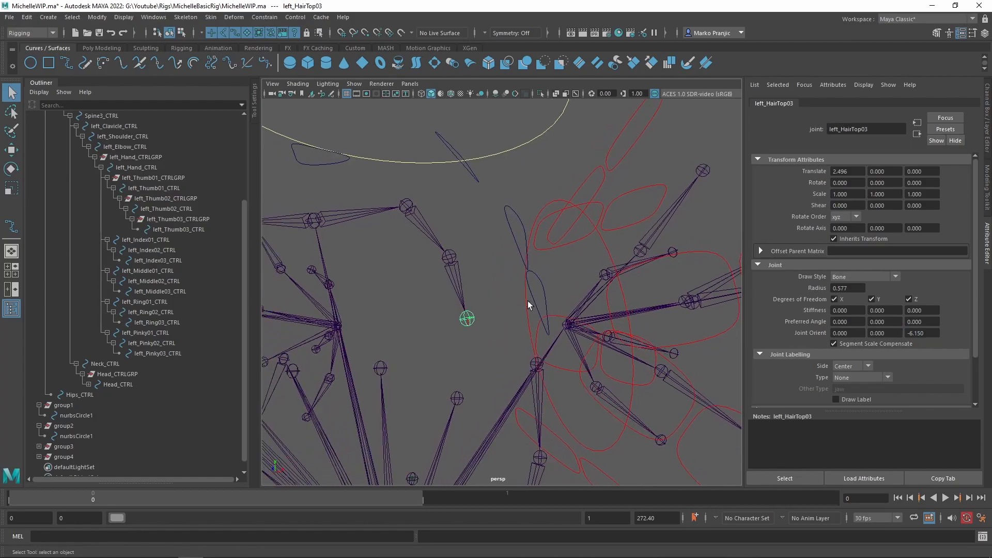
left_click(536, 283)
key("ctrl+a")
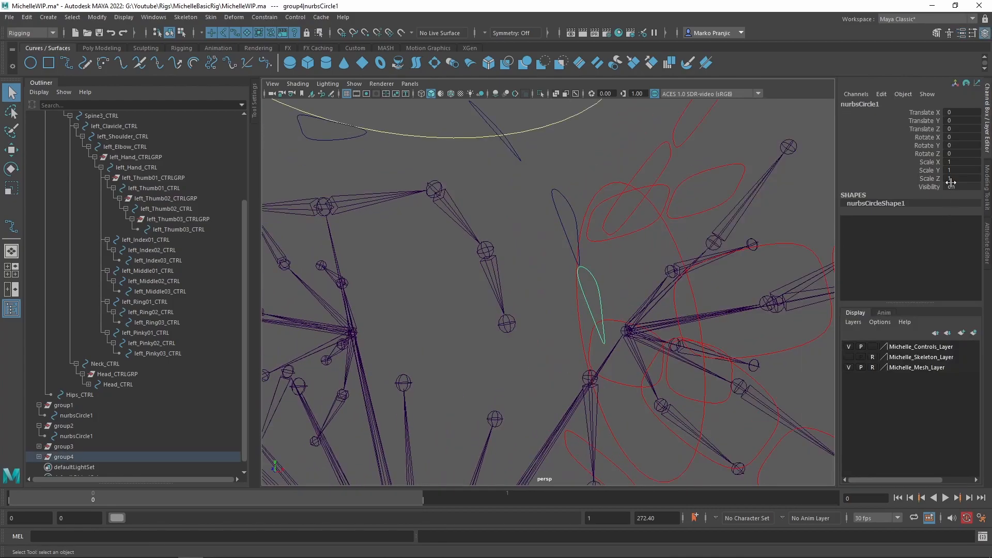
left_click(76, 457)
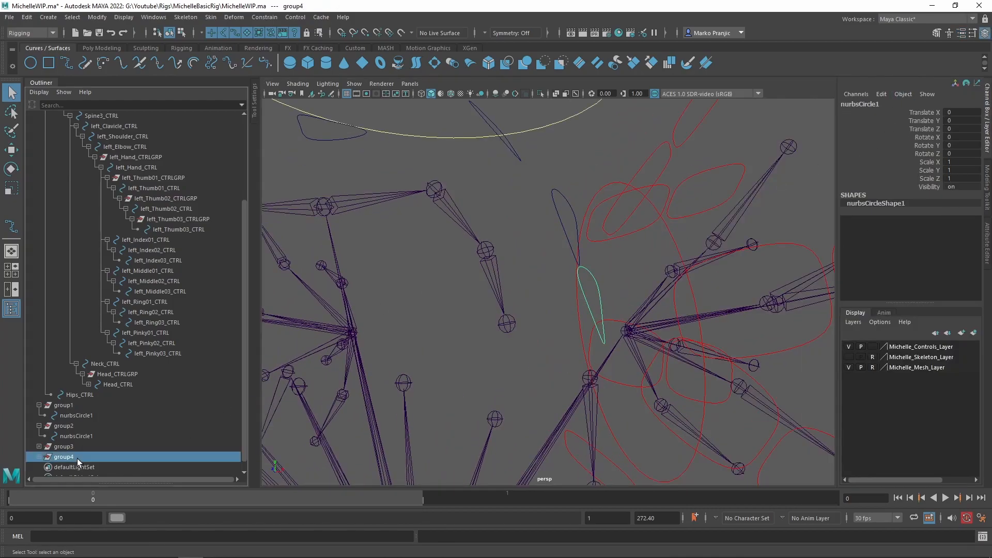
left_click(974, 154)
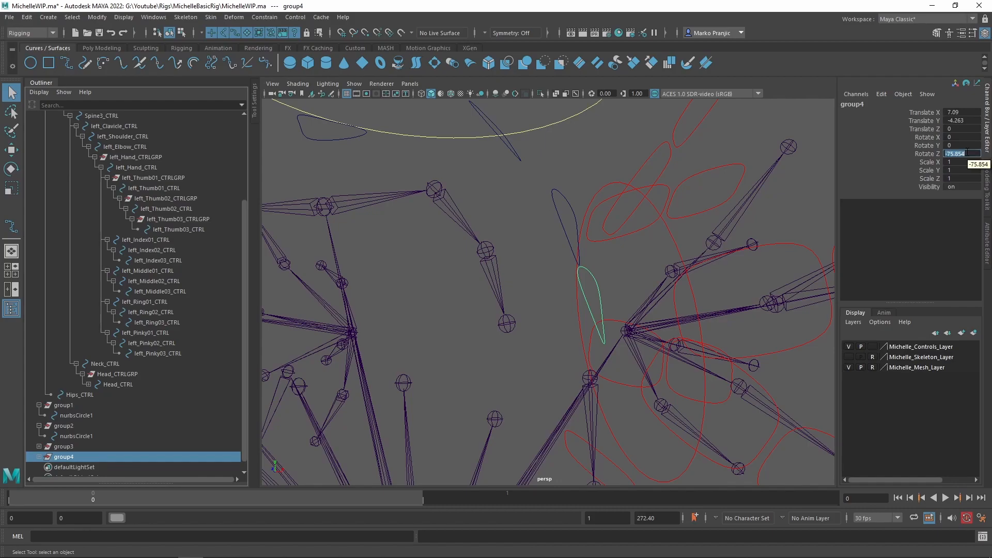
type("-")
key("Return")
left_click_drag(549, 253, 571, 256, "alt")
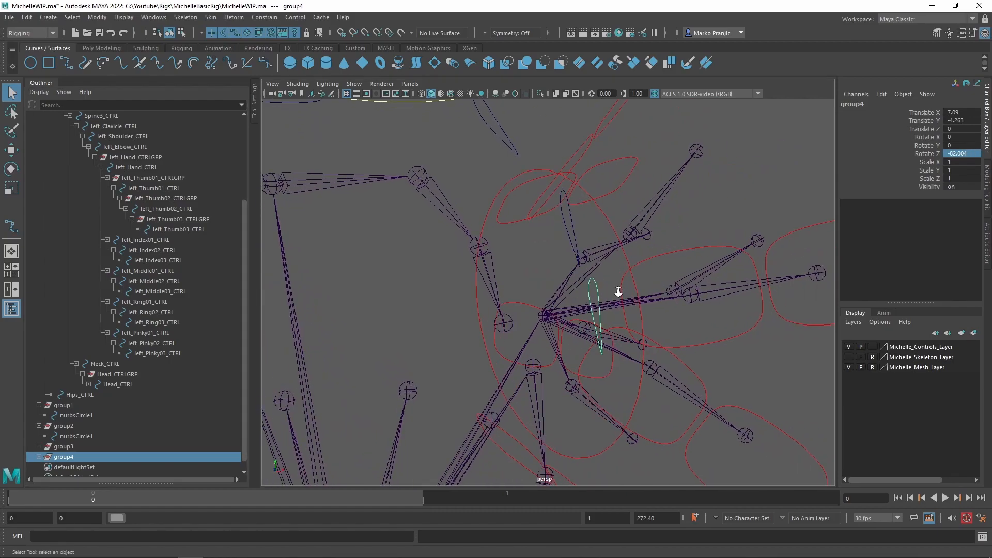
left_click_drag(618, 292, 598, 261, "alt")
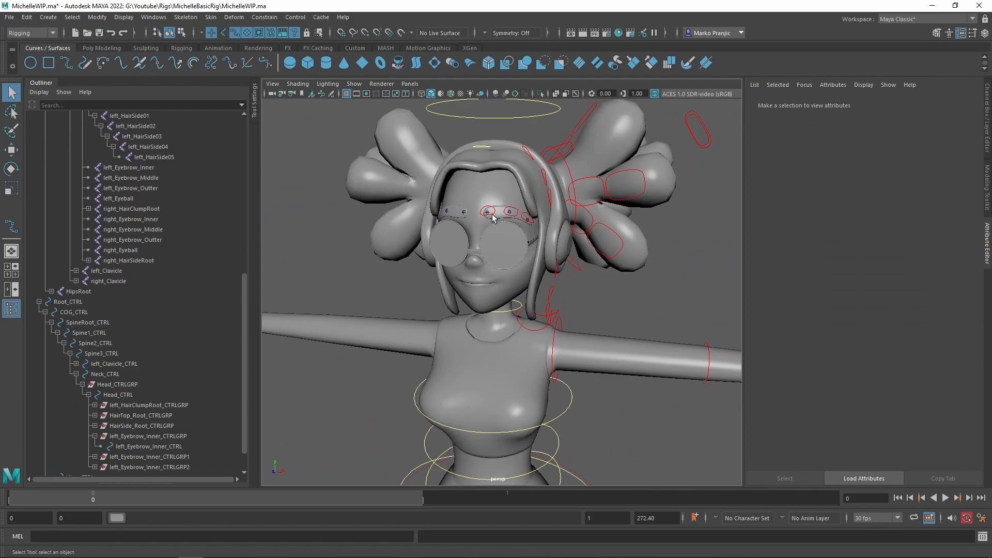
Create a NURBS circle and move it in front of the character's face, about 146 units up and 37 forward.
left_click_drag(584, 264, 582, 299, "alt")
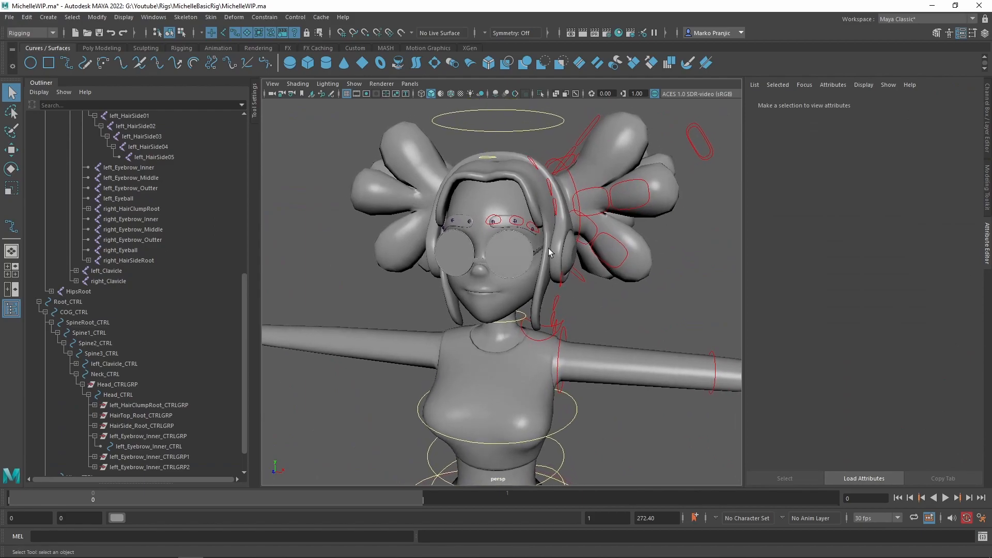
left_click(30, 63)
scroll(375, 240, "down", 5)
left_click_drag(519, 286, 459, 295, "alt")
middle_click_drag(459, 295, 429, 183, "alt")
key("w")
left_click_drag(410, 377, 316, 120)
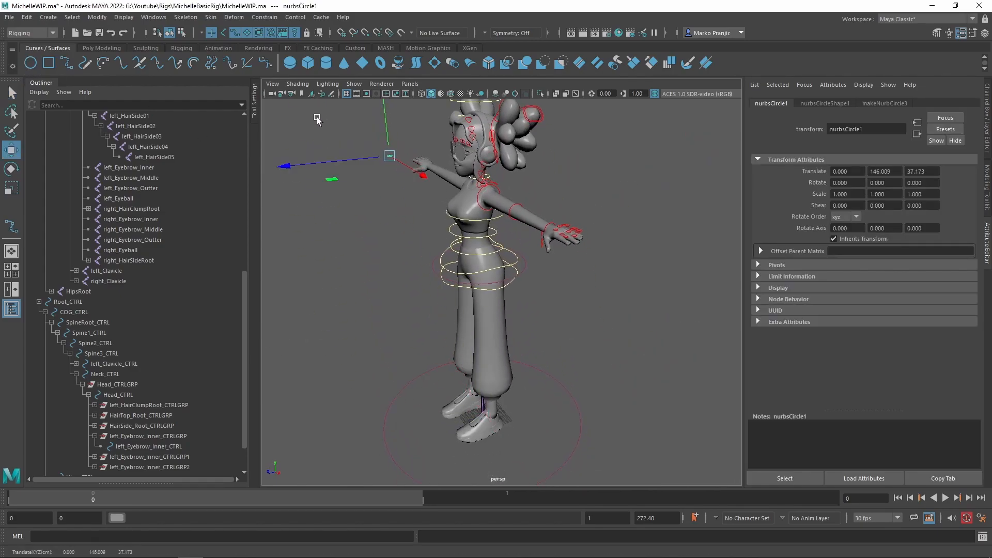
Set the new circle's rotation to 90 in X and 0 in Y and Z so it faces forward.
key("f")
scroll(569, 336, "down", 8)
left_click_drag(504, 320, 569, 308, "alt")
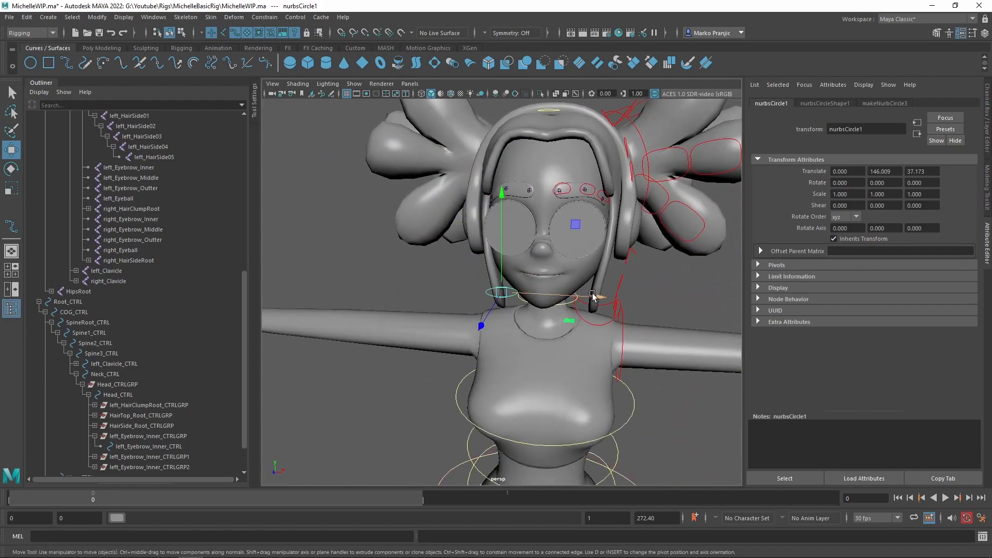
key("ctrl+a")
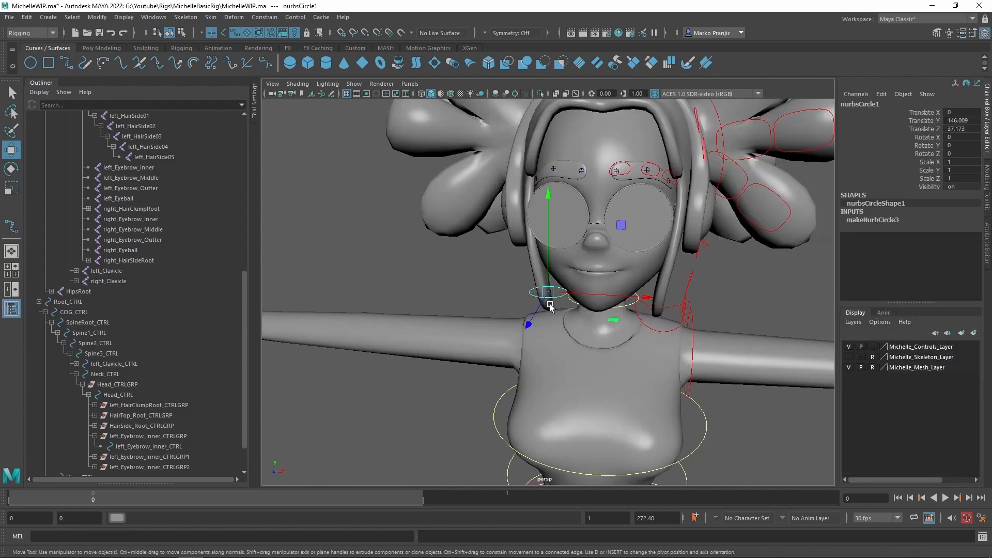
key("e")
left_click_drag(537, 306, 530, 261)
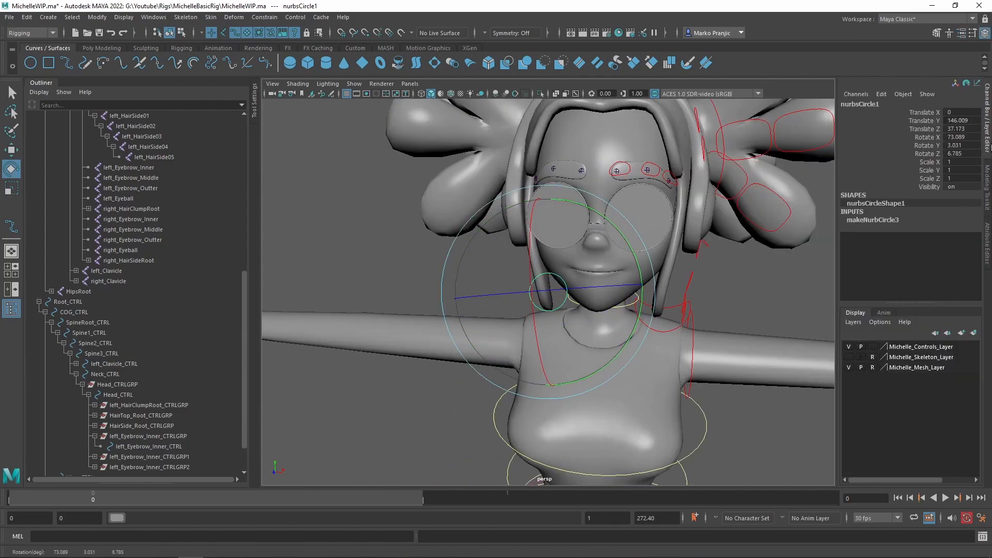
left_click(966, 138)
type("90")
left_click(970, 153)
type("0")
left_click(968, 146)
type("0")
key("Return")
left_click_drag(628, 244, 650, 224, "alt")
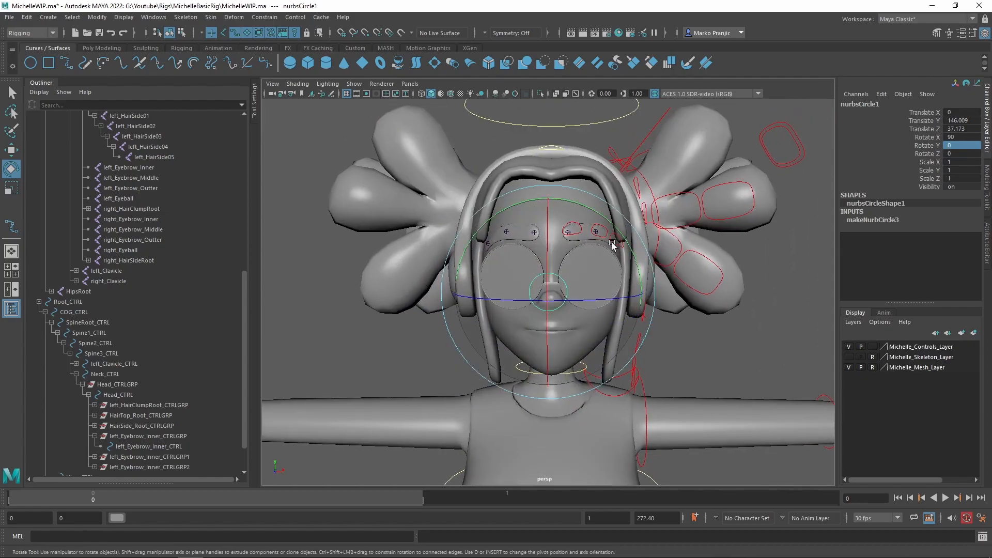
Scale the circle into an oval that frames both eyes, about 7.54 in X, 2.45 in Y and 4.64 in Z.
key("r")
left_click_drag(549, 291, 706, 289)
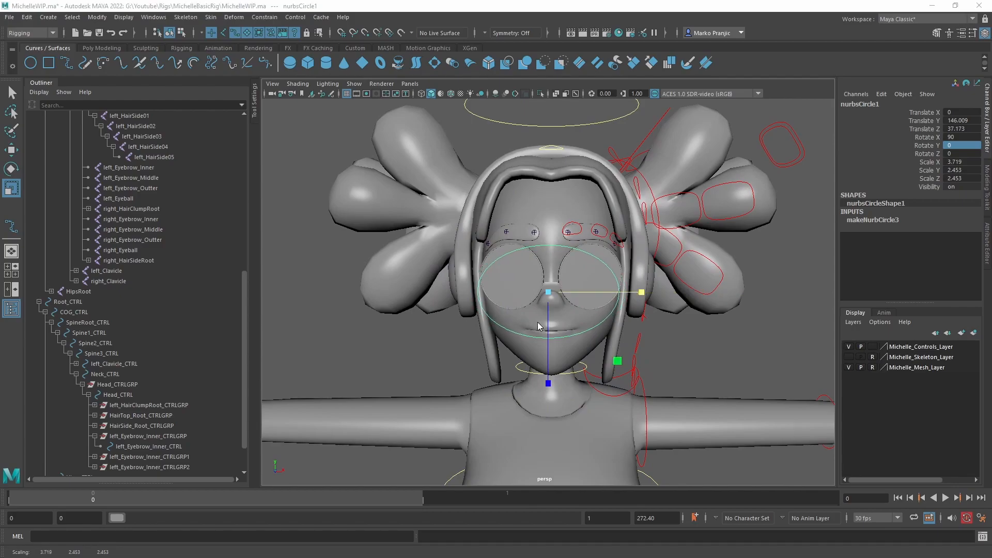
key("space")
key("space")
right_click_drag(671, 362, 562, 208, "alt")
middle_click_drag(562, 209, 581, 255, "alt")
right_click_drag(582, 255, 557, 308, "alt")
left_click_drag(558, 309, 482, 318)
key("w")
middle_click_drag(505, 200, 513, 222, "alt")
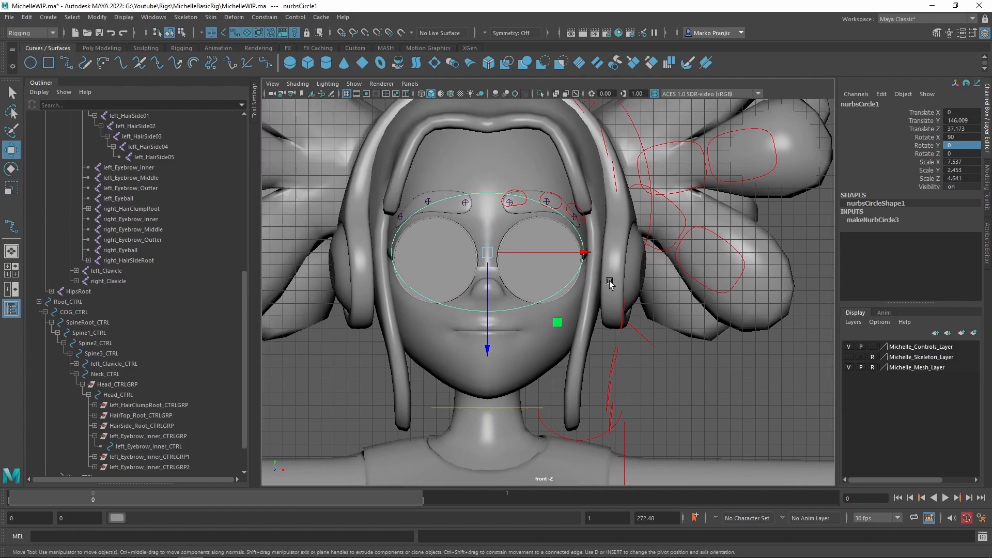
middle_click_drag(610, 284, 594, 238, "alt")
scroll(581, 315, "down", 2)
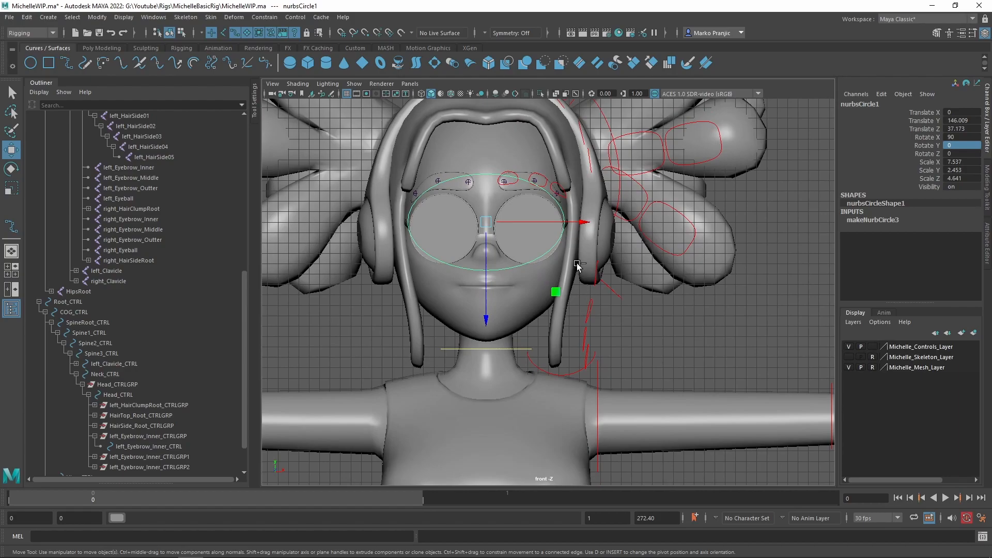
Duplicate the oval and set the copy's scale to 2 on all axes, enlarging it uniformly to about 2.38.
key("ctrl+d")
left_click(962, 162)
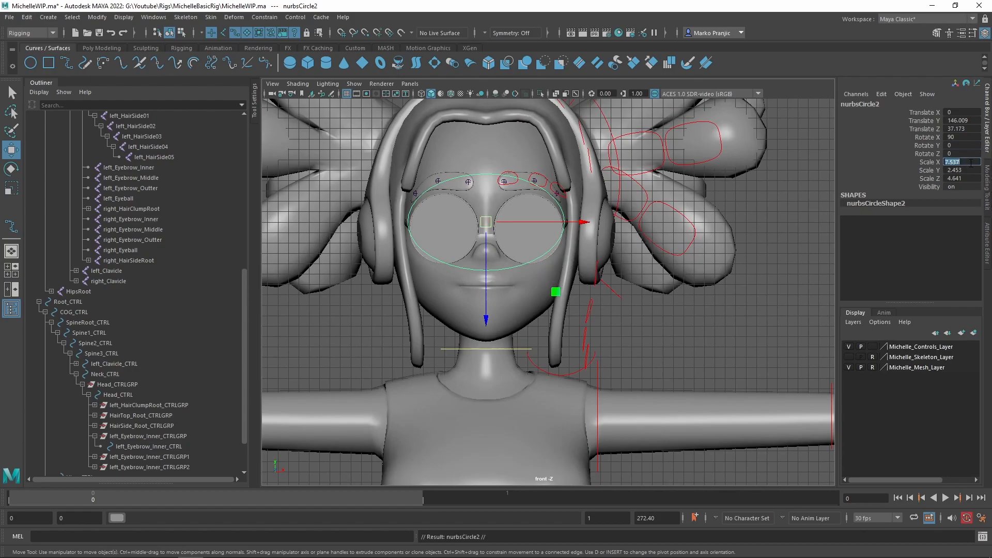
type("2")
key("Tab")
type("2")
key("Tab")
type("2")
key("Return")
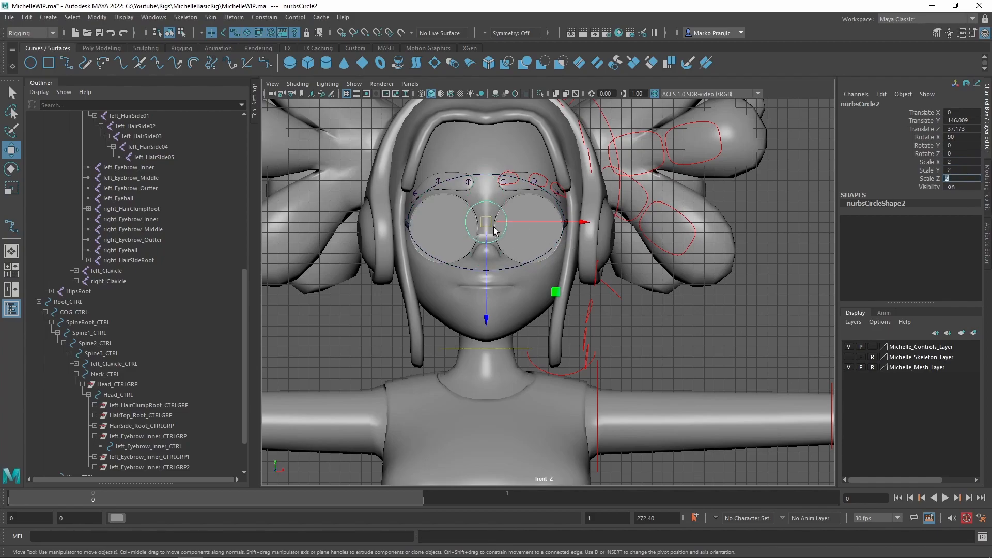
key("r")
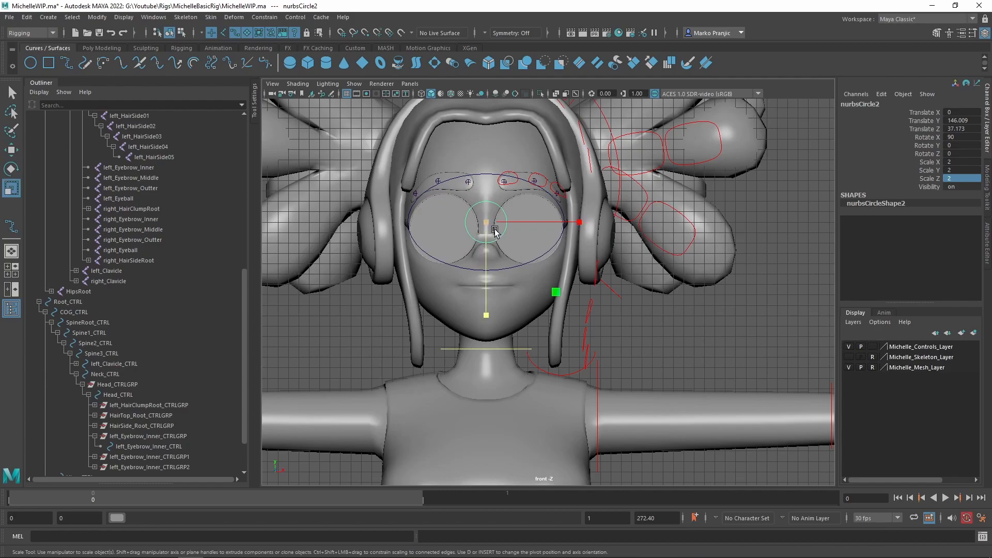
left_click_drag(489, 224, 509, 222)
key("w")
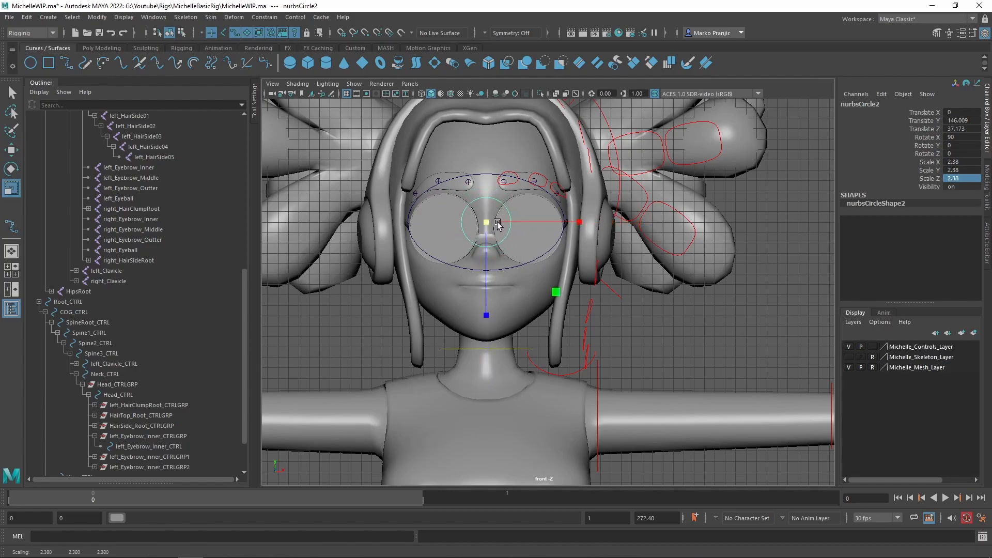
Snap the small circle in X and Y to the left_Eyeball joint, leaving it in front of the face.
left_click_drag(574, 233, 597, 217)
middle_click_drag(533, 162, 549, 219, "alt")
right_click_drag(549, 219, 618, 274, "alt")
key("alt+1")
key("v")
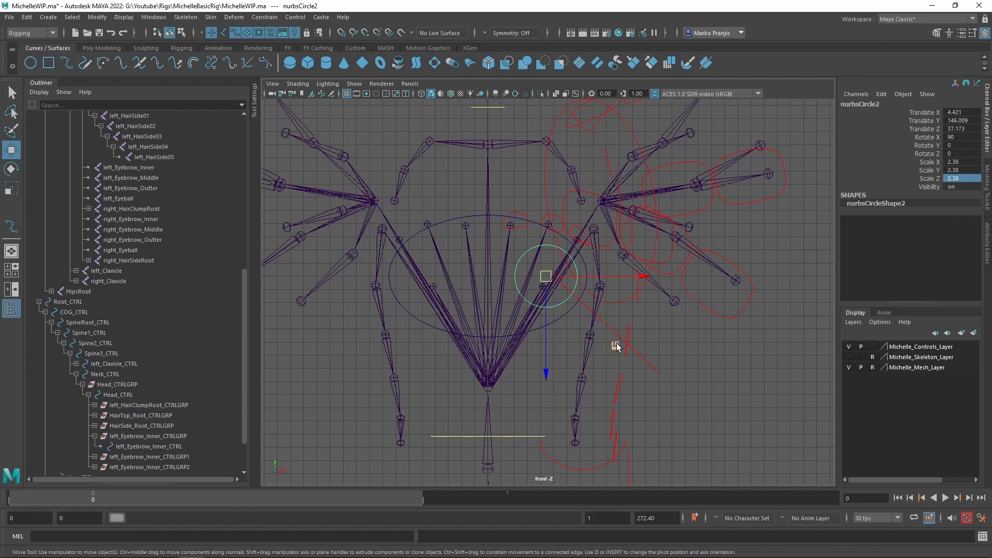
left_click_drag(642, 277, 543, 284)
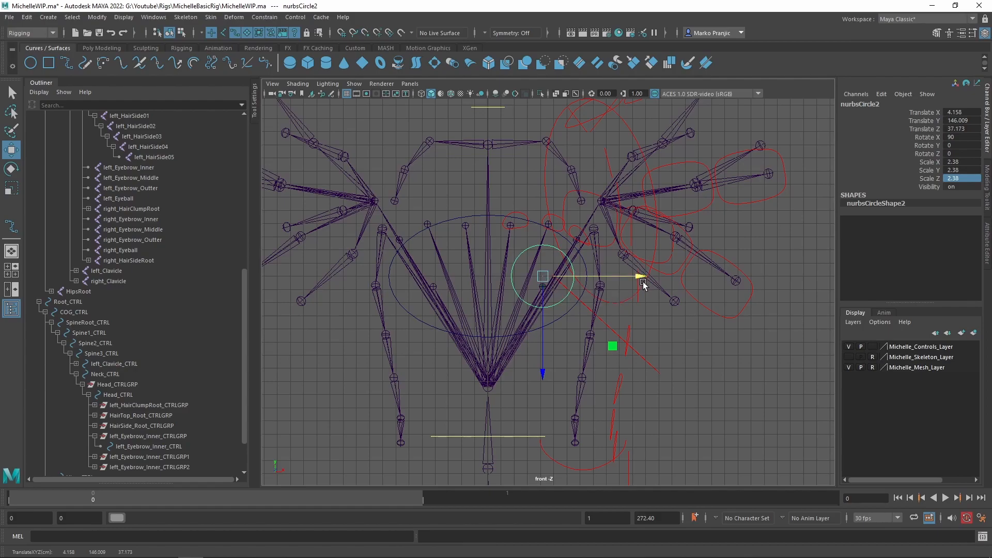
mouse_move(641, 277)
left_mouse_down()
mouse_move(721, 277)
mouse_move(641, 277)
left_mouse_up()
key("v")
left_click(544, 373)
left_click_drag(544, 376, 543, 332)
left_click_drag(545, 288, 545, 288)
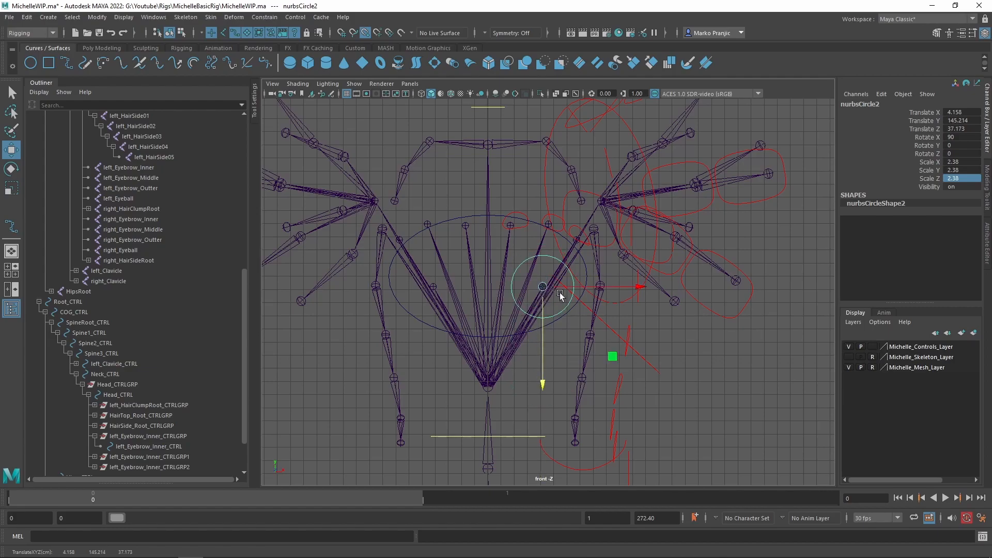
Duplicate the small eye circle and snap the copy in X to the right_Eyeball joint.
key("ctrl+d")
key("v")
left_click_drag(635, 288, 439, 290)
Snap the large oval vertically to the height of the eyeball joints.
left_click(497, 215)
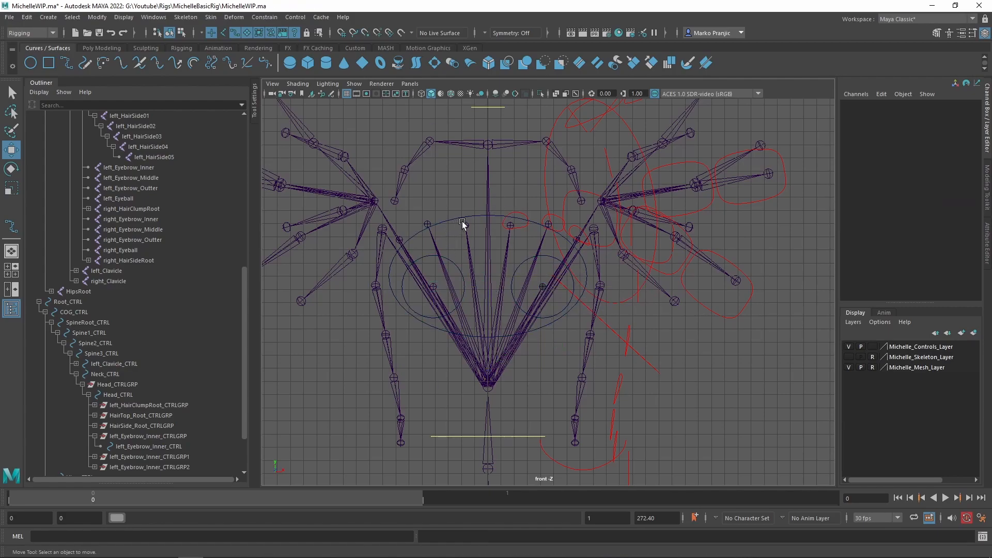
left_click(477, 215)
key("v")
left_click_drag(489, 373, 490, 287)
Rename the large oval curve as Eyes_CTRL.
left_click(870, 105)
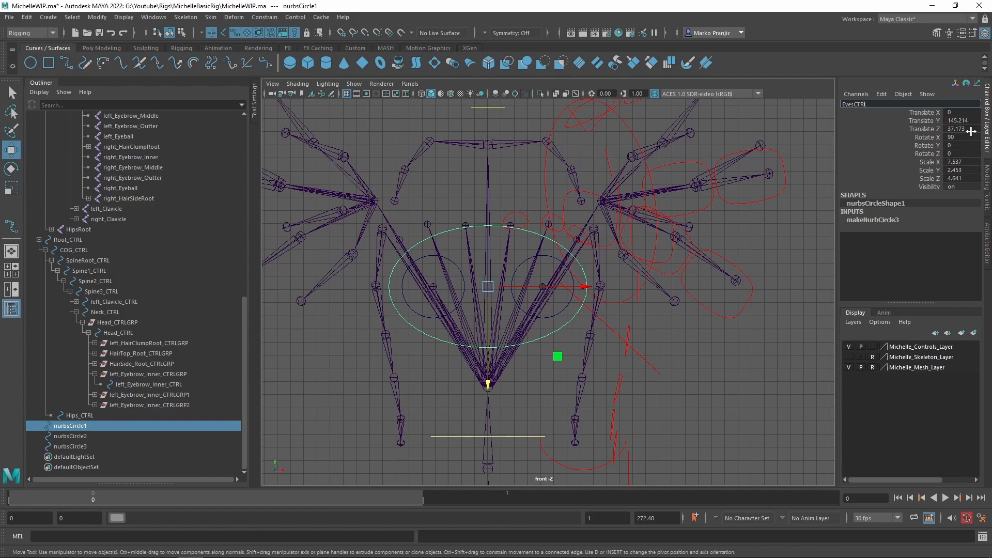
type("Eyes_CTRL")
key("Return")
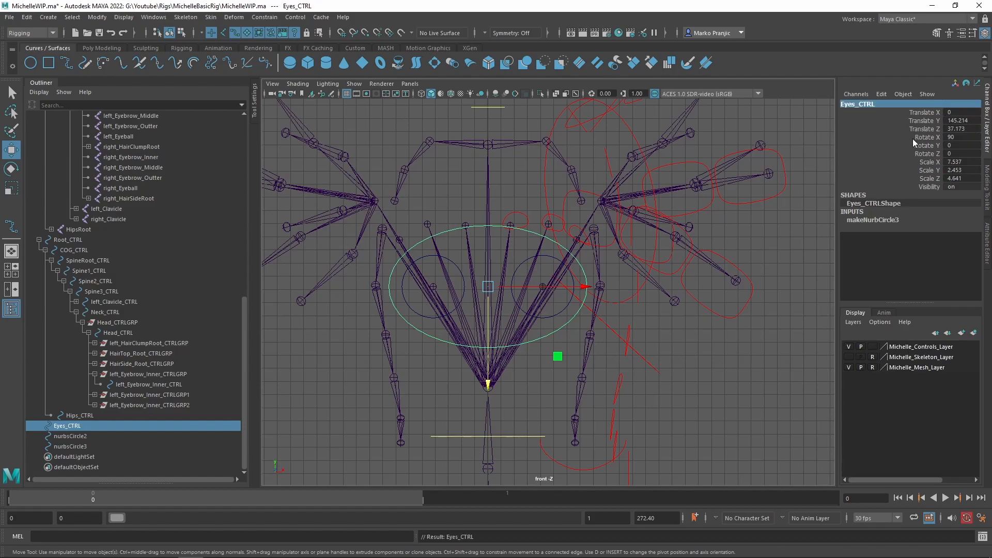
Rename nurbsCircle2 as left_Eye_CTRL and nurbsCircle3 as right_Eye_CTRL.
left_click(86, 436)
double_click(85, 436)
type("left_Eye_CTRL")
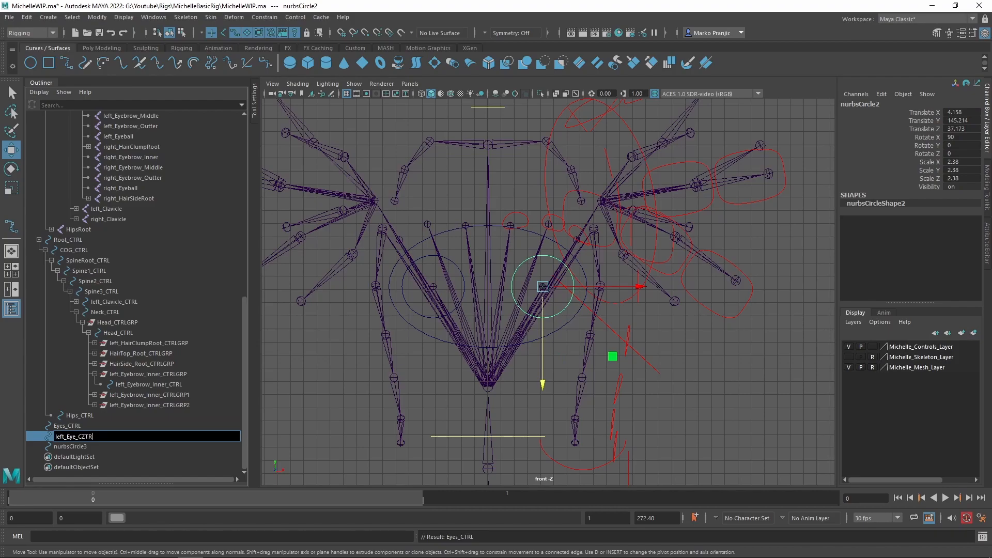
key("Return")
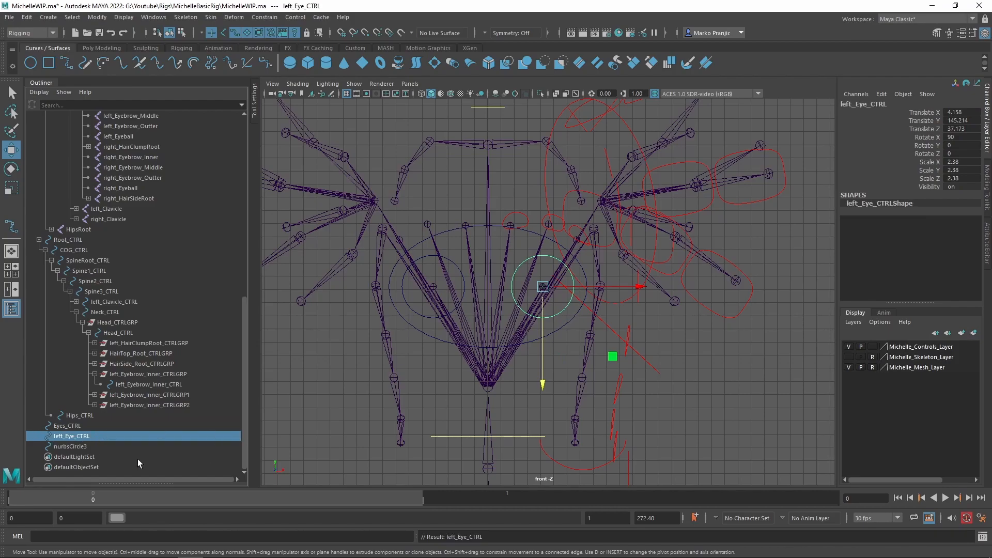
double_click(107, 448)
type("rig")
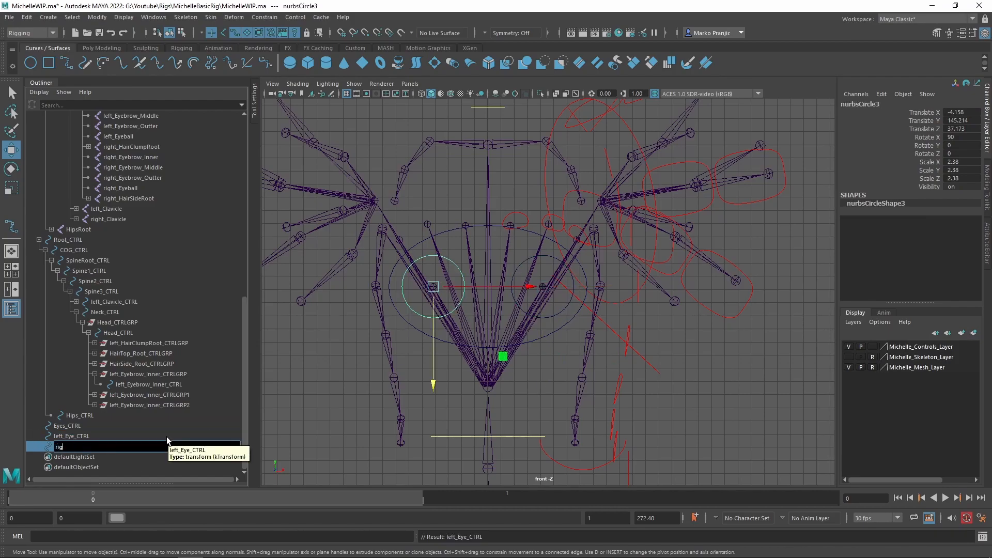
type("ht_Eye_CTRL")
key("Return")
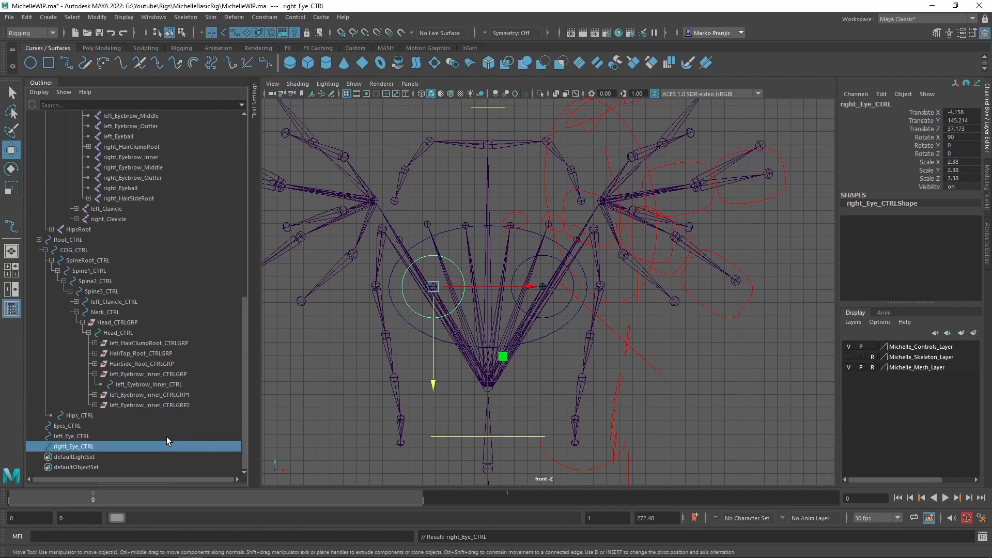
Parent left_Eye_CTRL and right_Eye_CTRL under Eyes_CTRL, and select Eyes_CTRL.
left_click(91, 439, "ctrl")
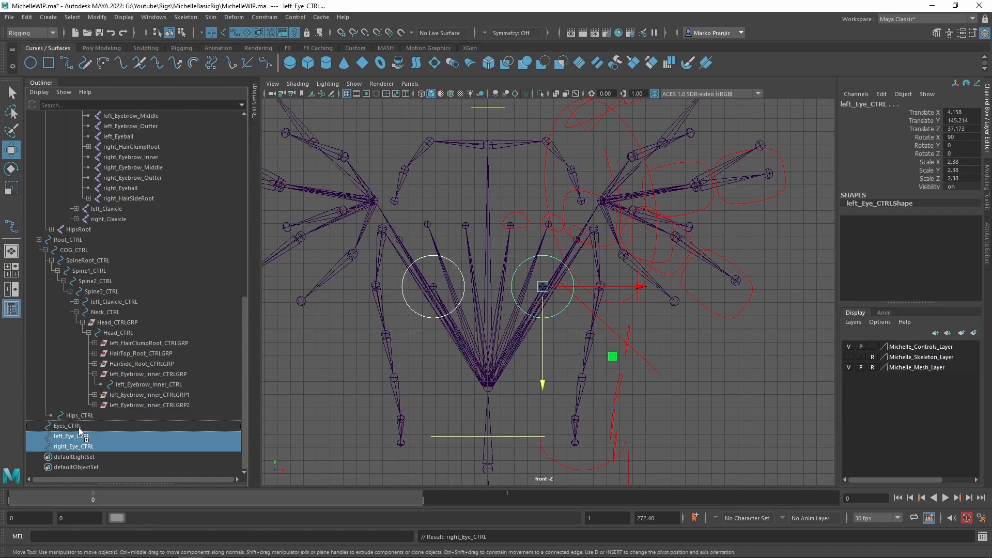
middle_click_drag(91, 438, 75, 427)
left_click(58, 448)
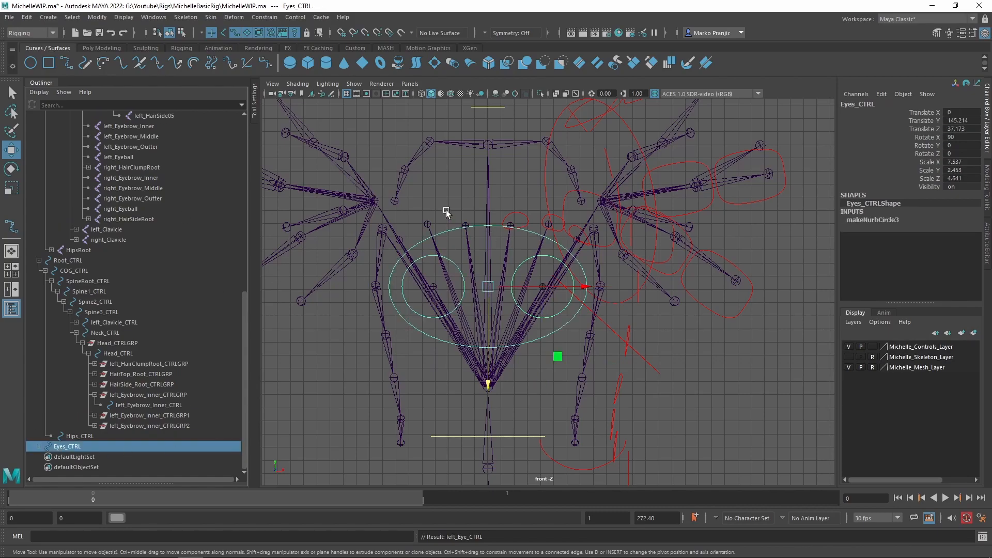
Display the local rotation axes of Eyes_CTRL in the perspective view.
key("space")
key("space")
mouse_move(637, 301)
left_mouse_down("alt")
mouse_move(579, 330)
mouse_move(535, 282)
mouse_move(523, 287)
left_mouse_up("alt")
scroll(534, 281, "down", 4)
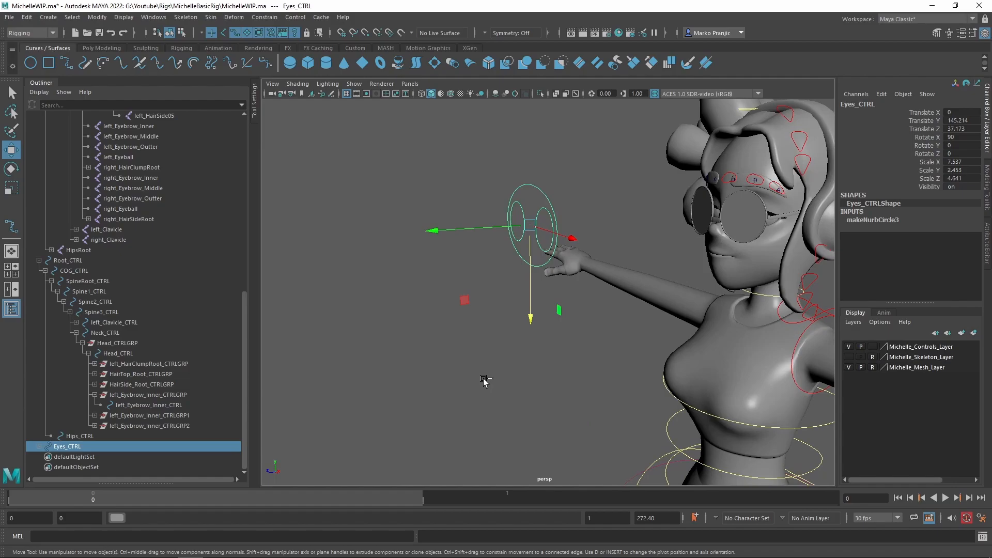
left_click(133, 17)
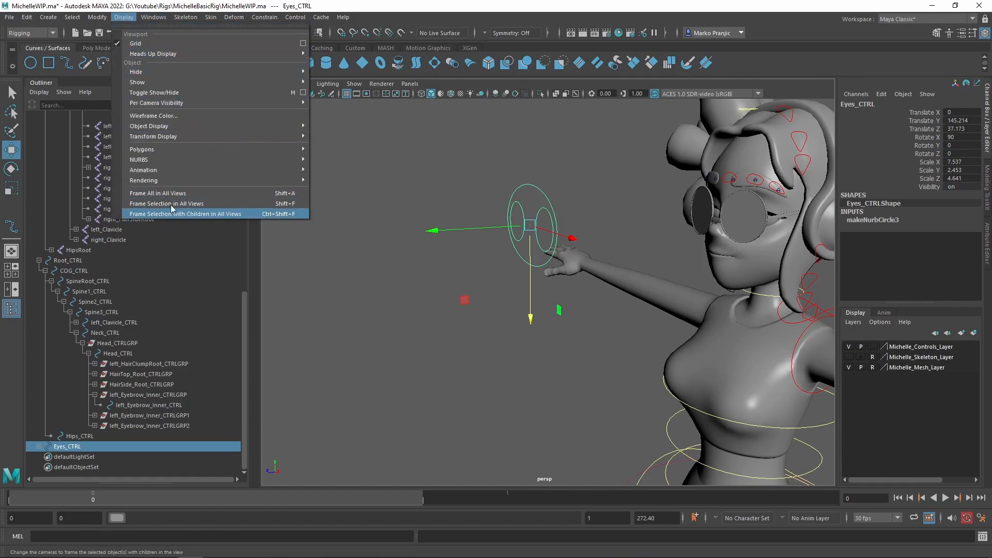
mouse_move(157, 104)
mouse_move(160, 154)
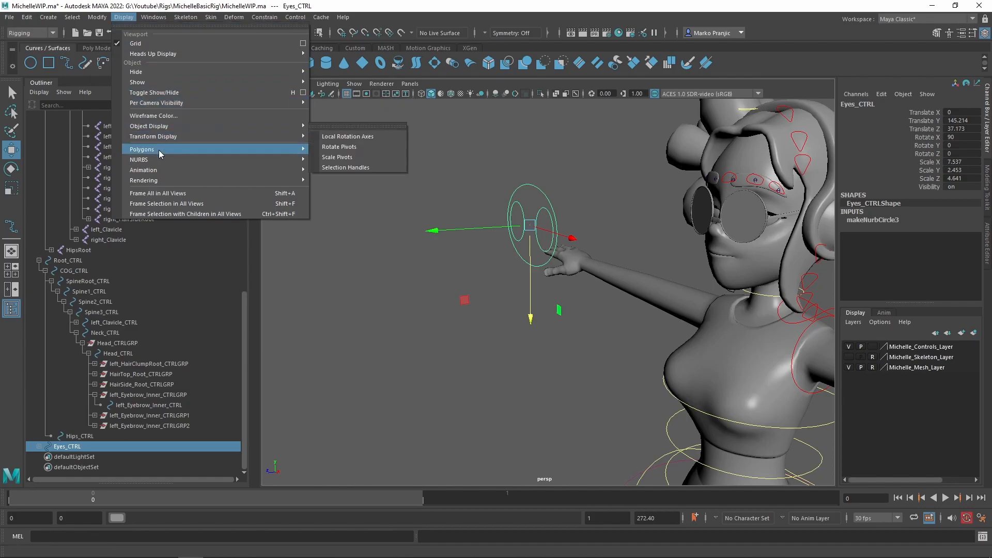
left_click(363, 137)
Group Eyes_CTRL and snap the new group's pivot to the centre of the eye control.
key("ctrl+g")
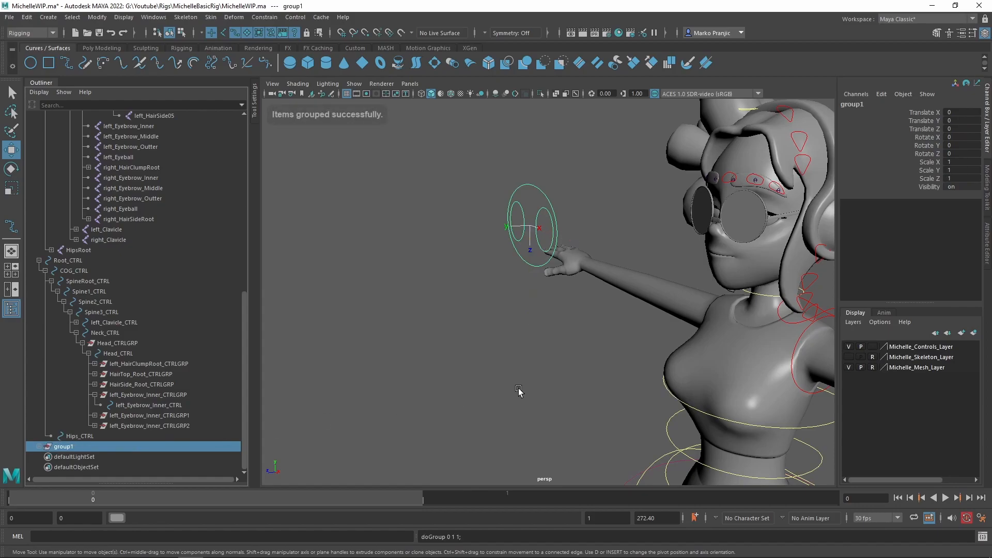
left_click_drag(496, 330, 514, 322, "alt")
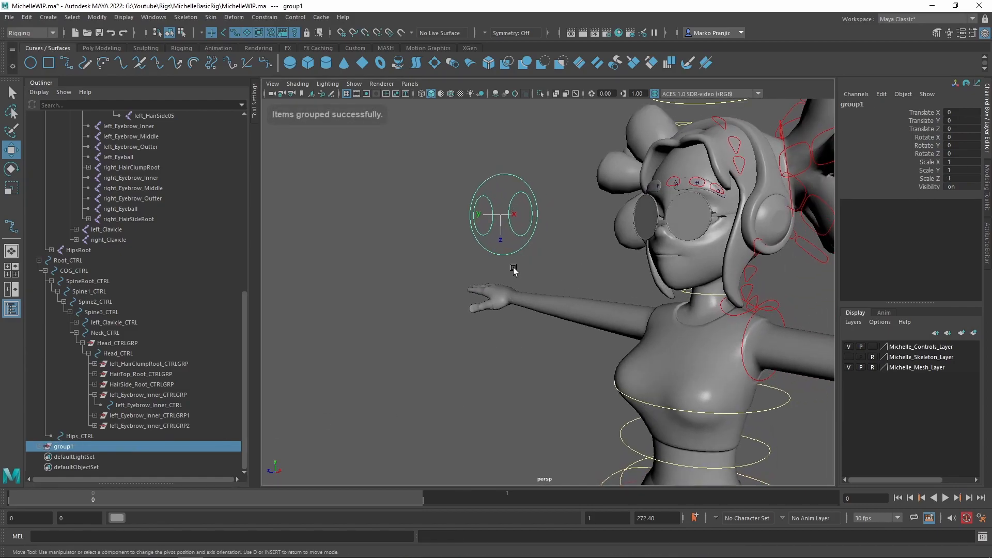
key("d")
middle_click(502, 218)
left_click_drag(504, 217, 521, 195, "alt")
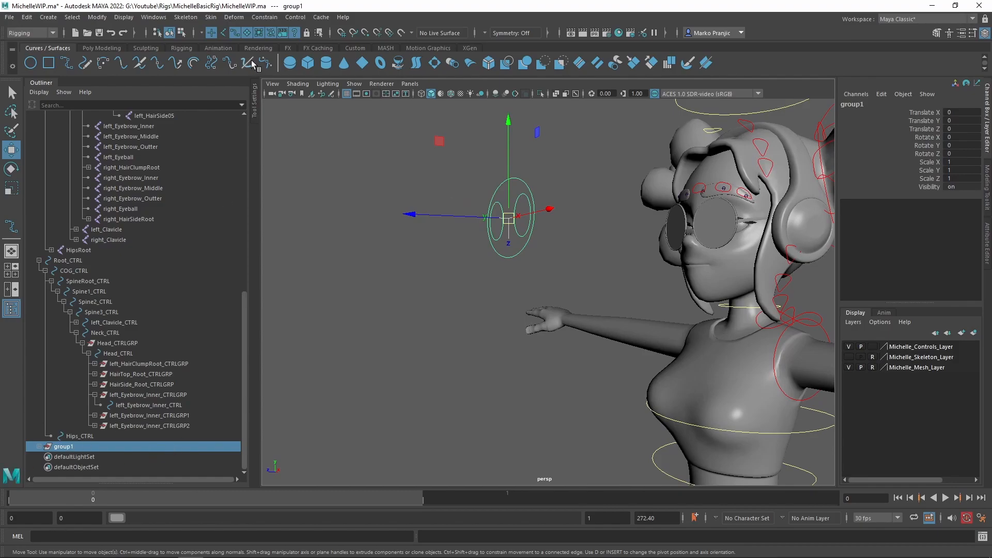
Hide the local rotation axes of Eyes_CTRL inside the new group.
left_click(38, 447)
left_click(73, 457)
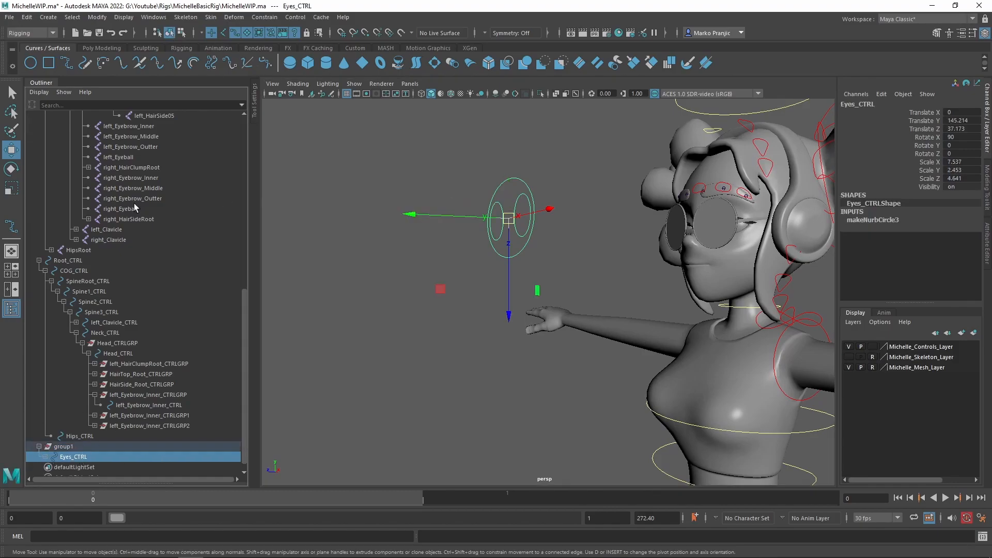
left_click(124, 17)
mouse_move(174, 138)
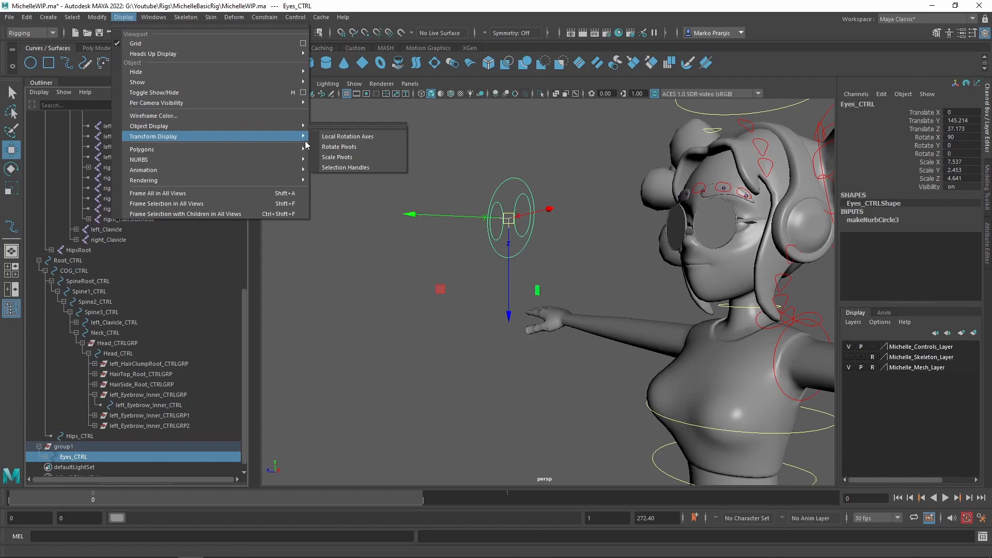
left_click(369, 138)
left_click_drag(554, 251, 521, 251, "alt")
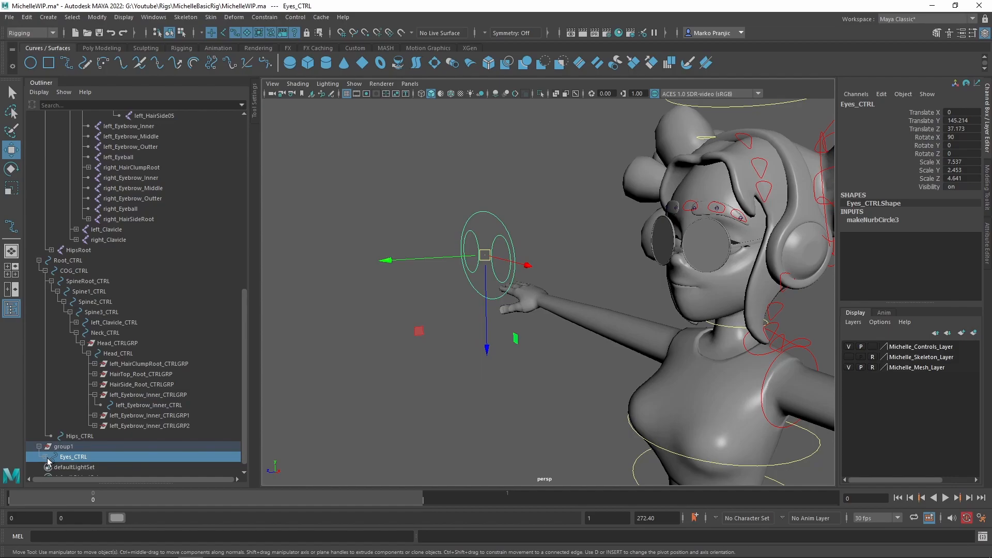
Rename group1, which holds the eye controls, as Eyes_CTRLGRP.
double_click(65, 447)
type("Eye")
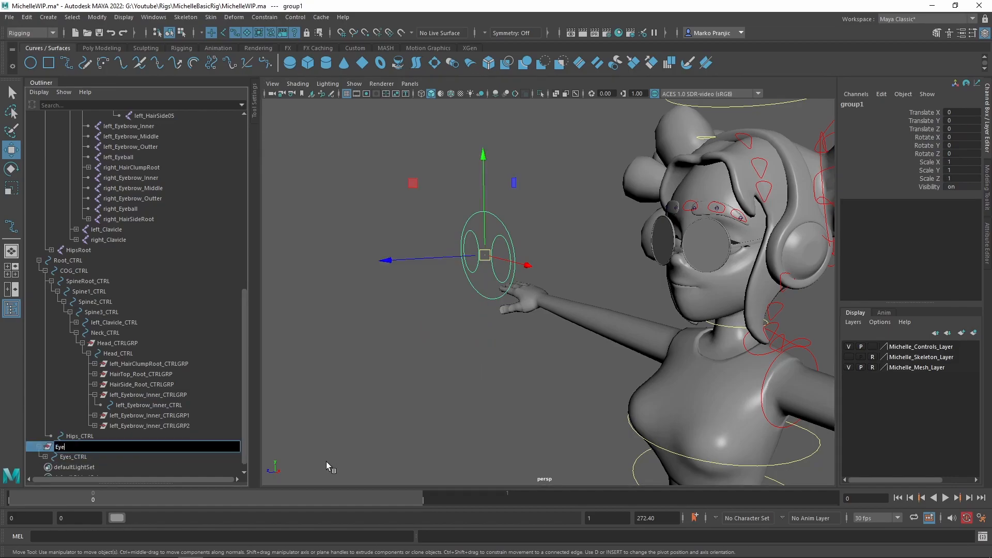
type("s_CTRLGRP")
key("Return")
left_click_drag(650, 282, 551, 261, "alt")
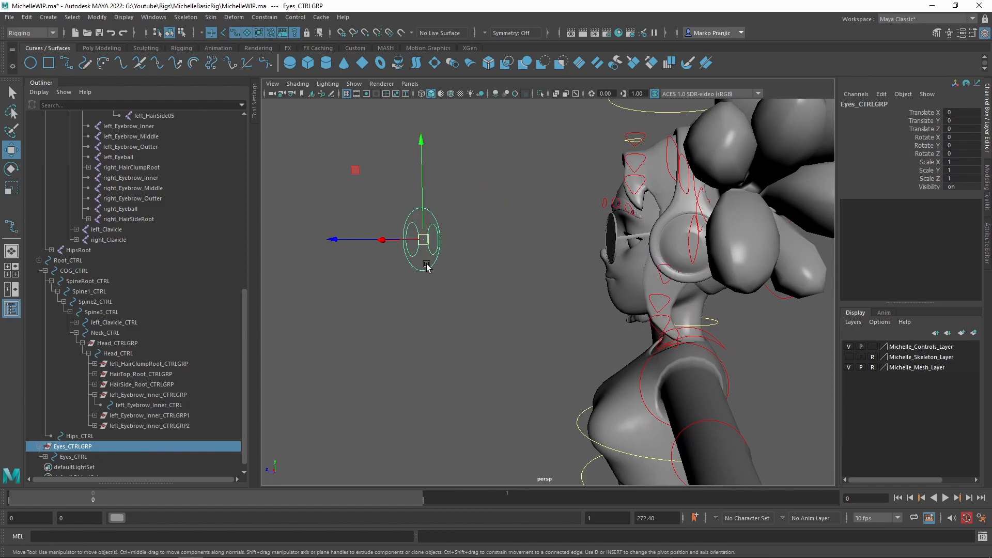
left_click_drag(412, 267, 452, 277, "alt")
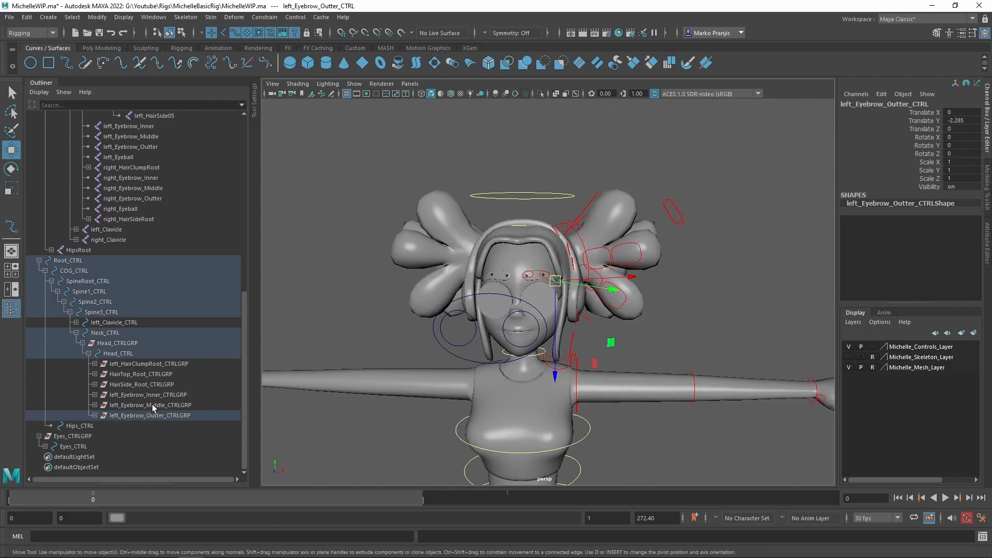
Expand the HairTop and HairSide root controls and select the left HairClumpRoot, HairTop01, HairSide01 and three left eyebrow CTRLGRP nodes.
left_click(95, 365)
left_click(95, 363)
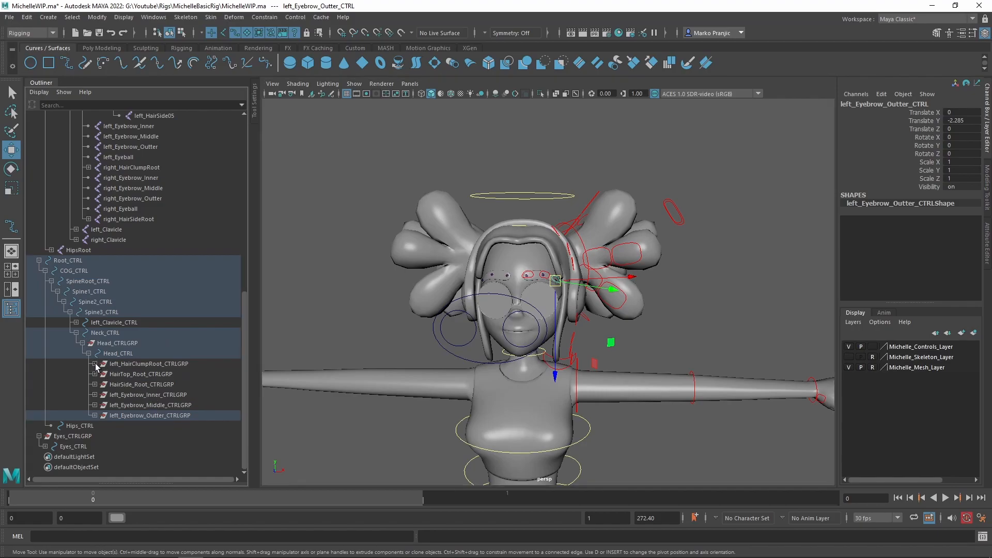
left_click(123, 364)
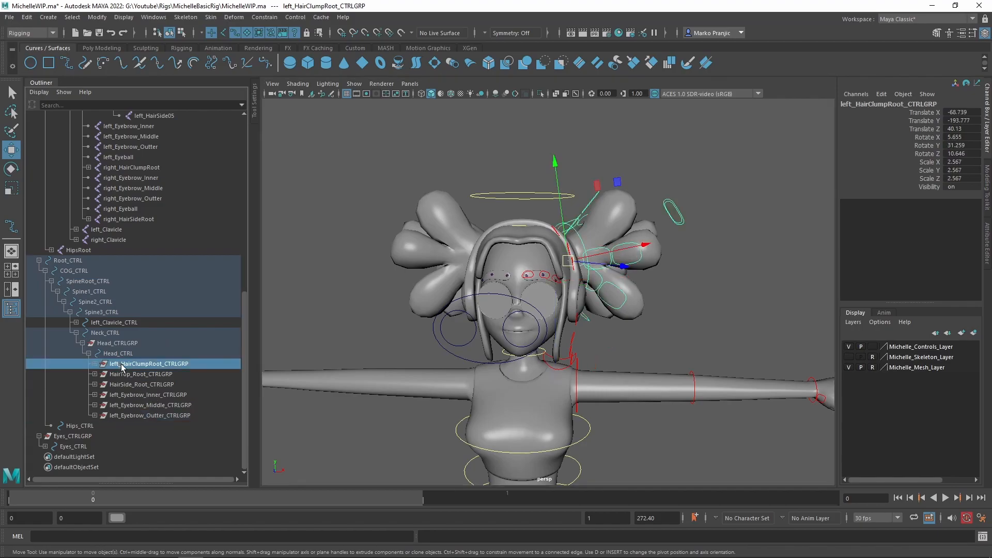
left_click(95, 375, "shift")
left_click(101, 386)
left_click(101, 385)
left_click(107, 395)
left_click(95, 405)
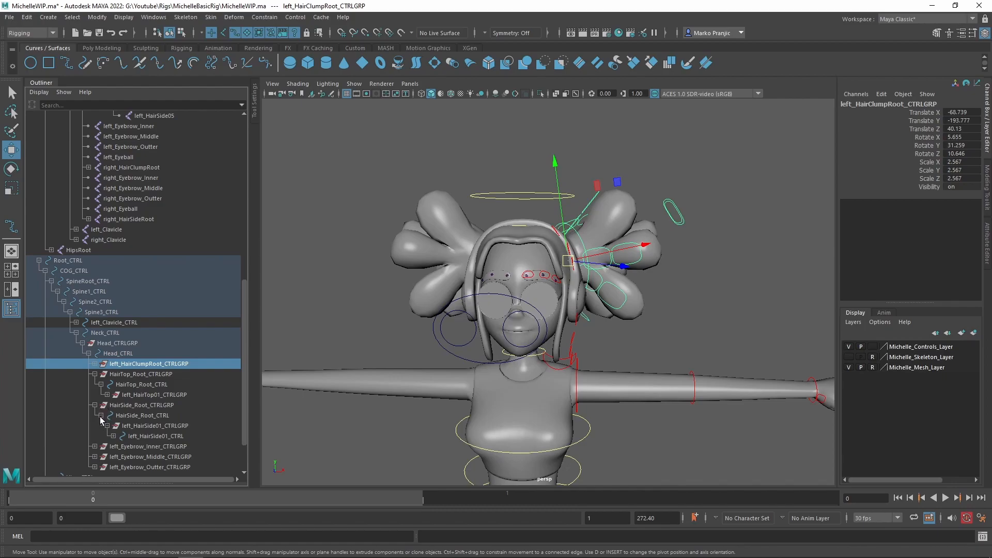
left_click(107, 426)
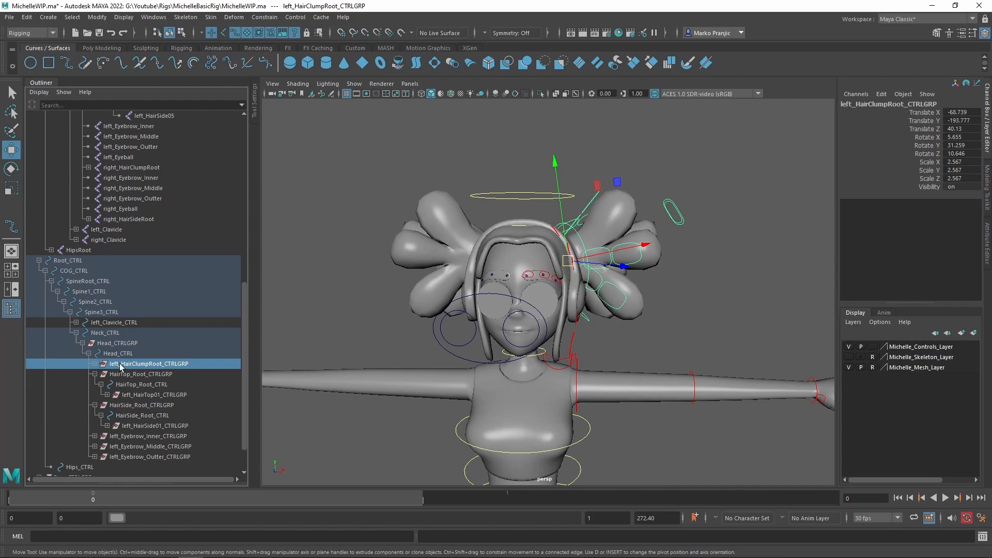
left_click(132, 395, "ctrl")
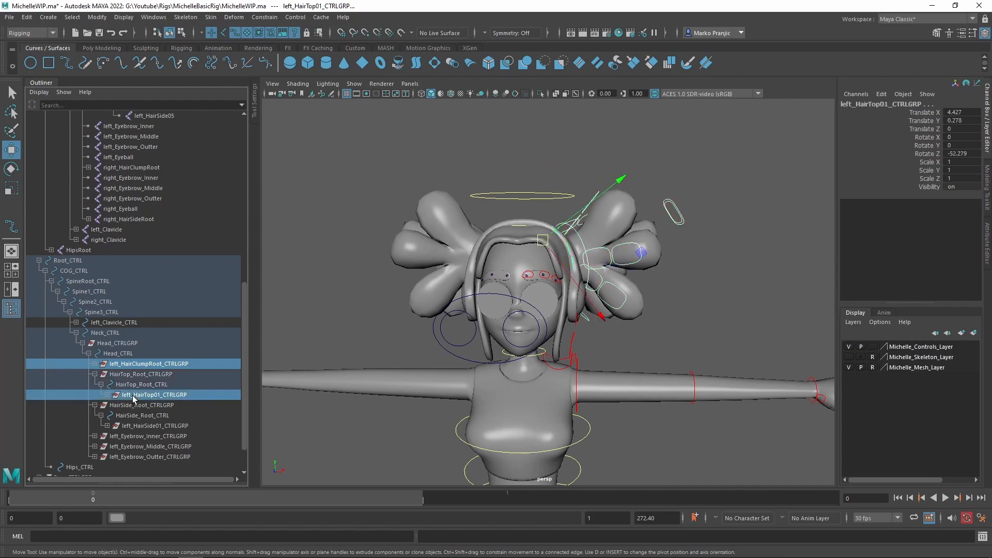
left_click(126, 426, "ctrl")
left_click(129, 437, "ctrl")
left_click(130, 447, "ctrl")
left_click(131, 457, "ctrl")
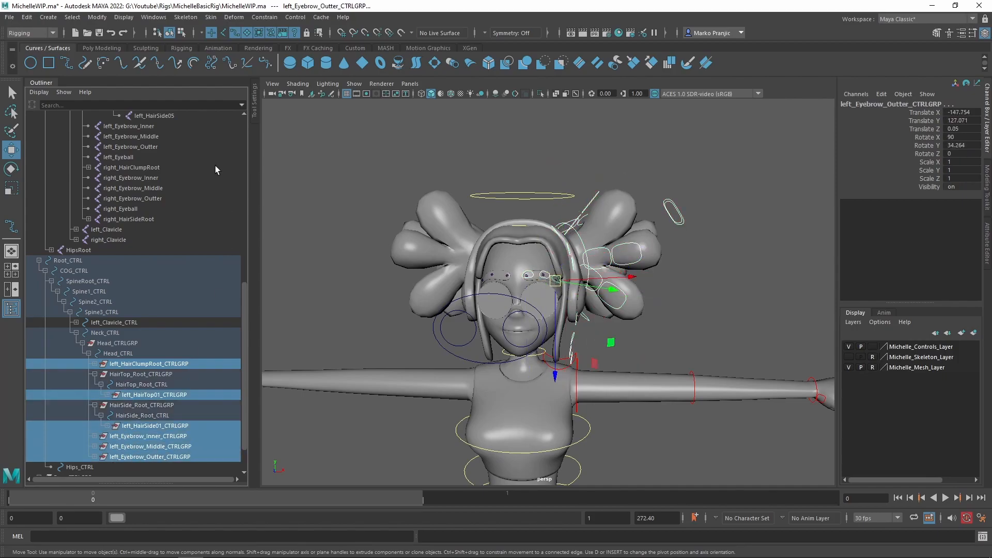
Reset the Duplicate Special options and duplicate the selected left control groups with Scale X set to -1.
left_click(25, 18)
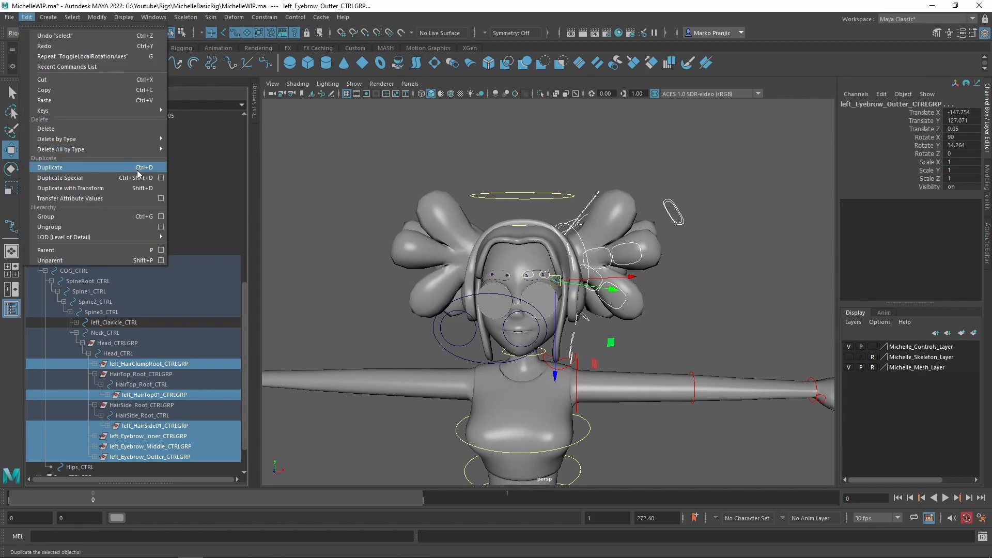
left_click(161, 178)
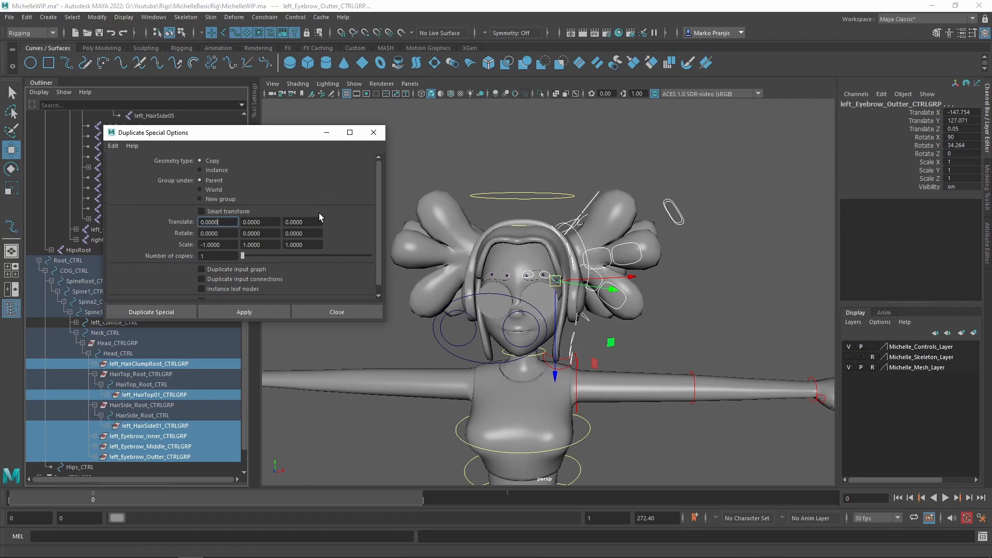
left_click(113, 146)
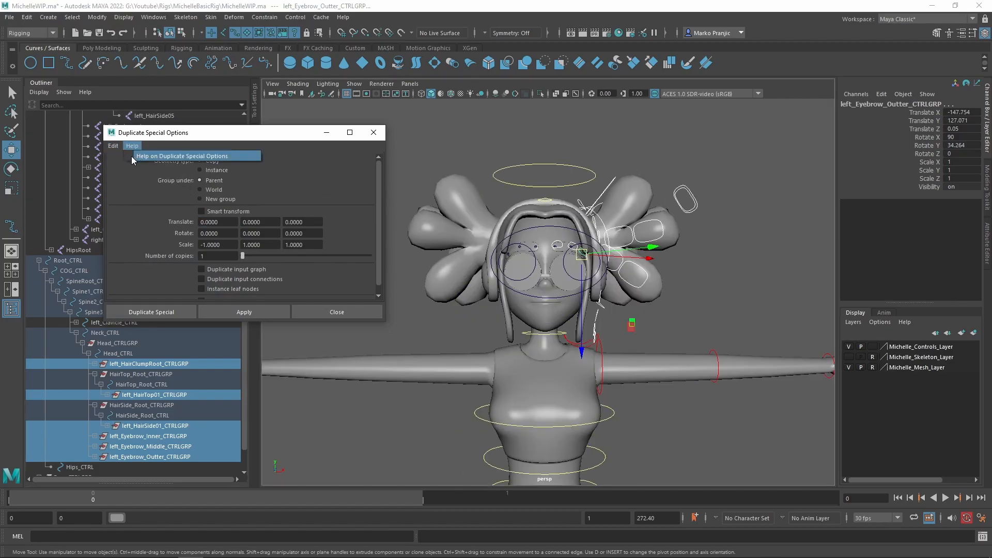
left_click(139, 166)
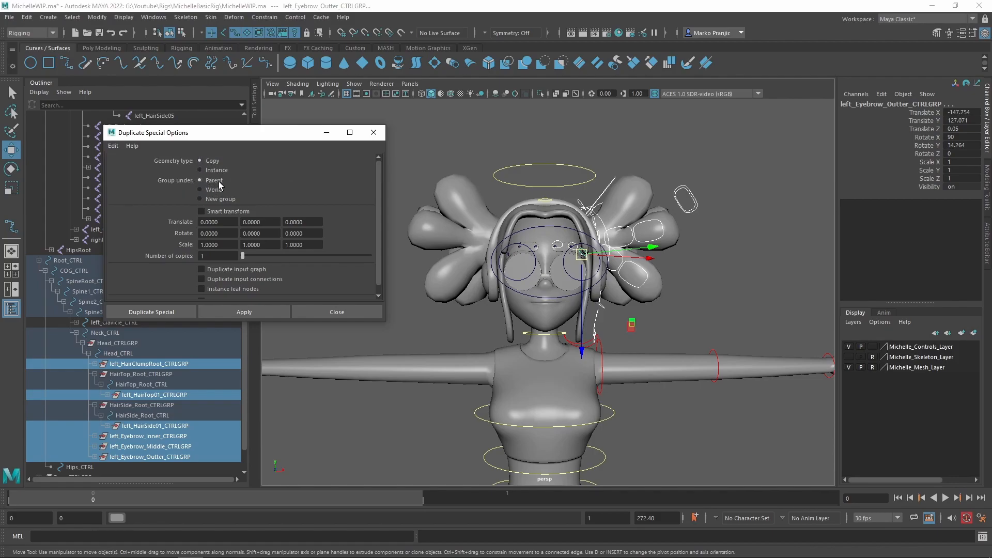
double_click(222, 244)
type("-1")
key("Return")
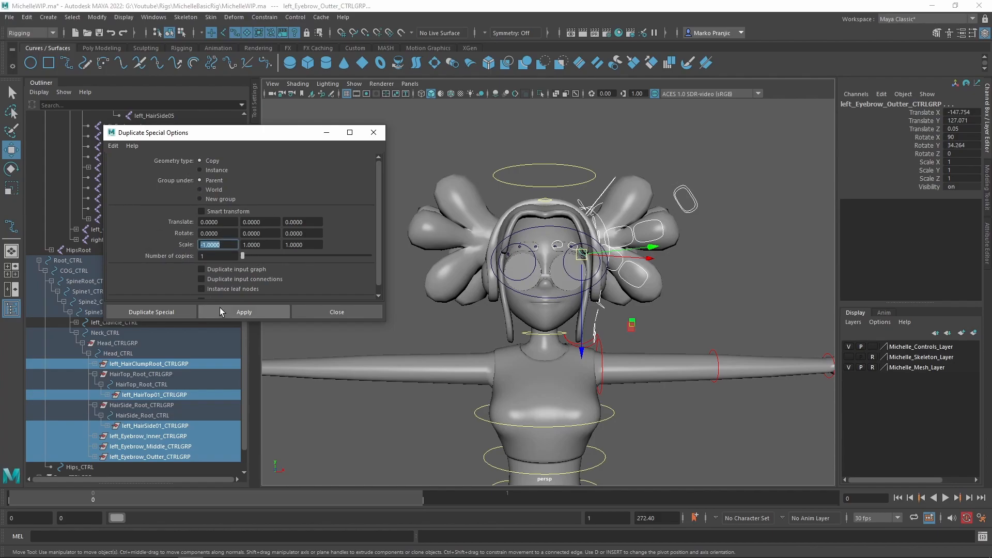
left_click(178, 311)
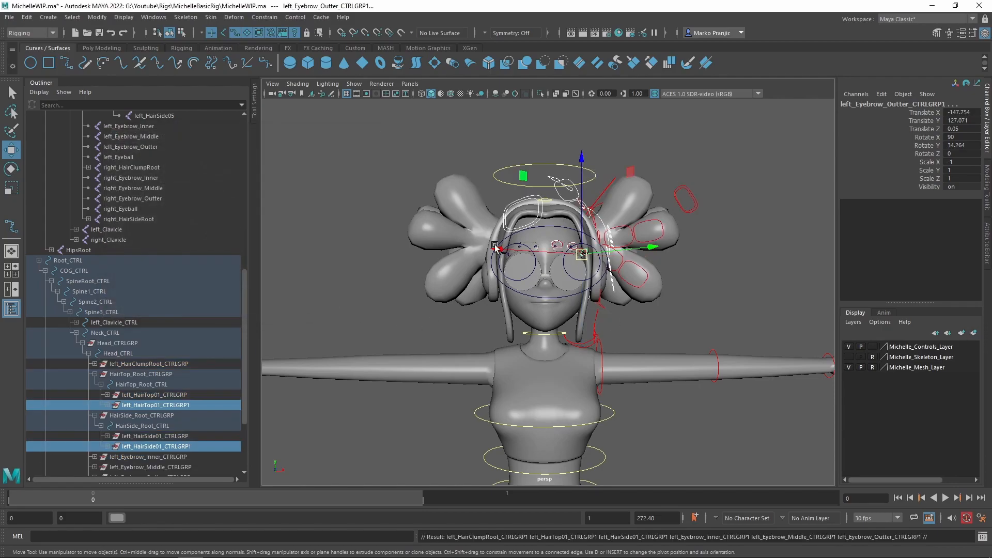
Search and replace left_ with right_ through the hierarchy of the duplicated left_HairTop01_CTRLGRP1.
left_click_drag(500, 247, 481, 224, "alt")
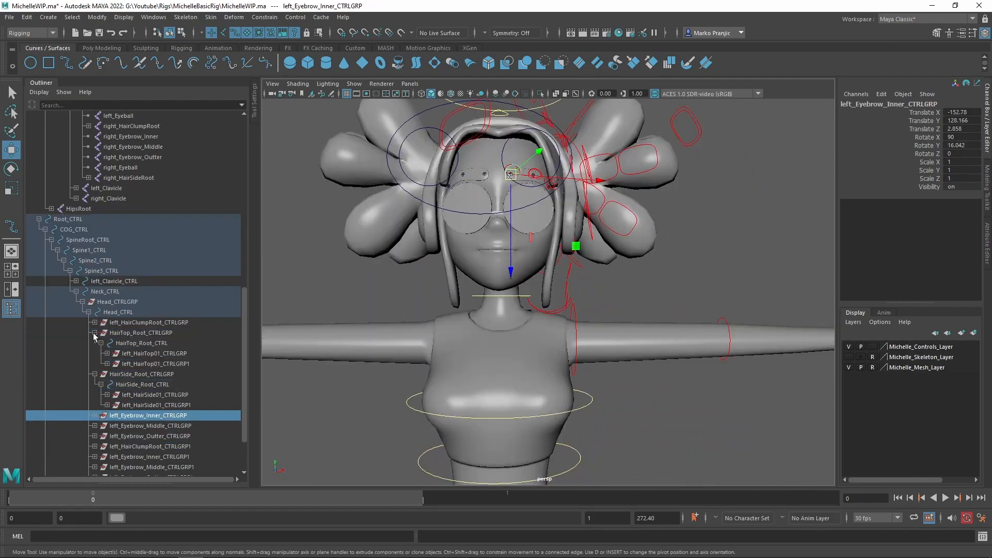
left_click(95, 333)
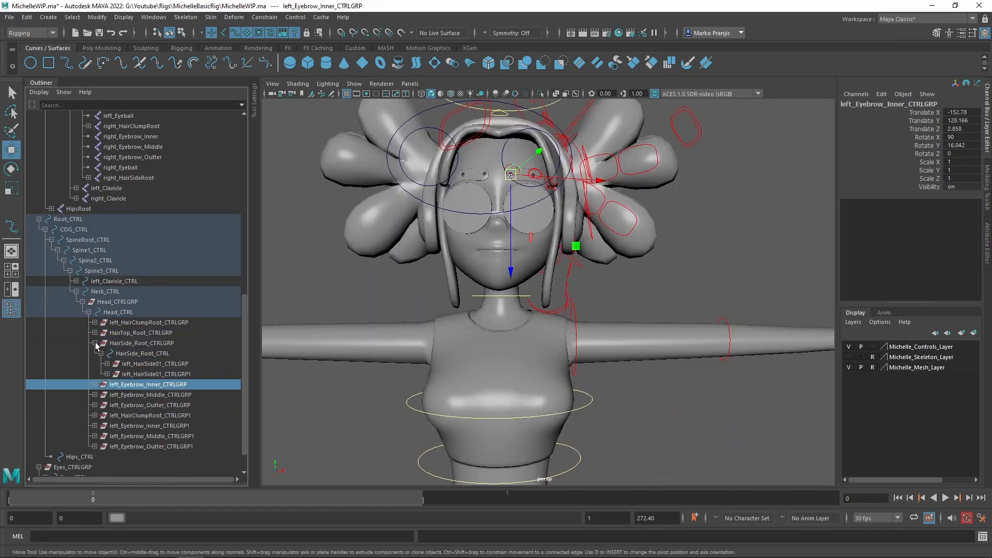
left_click(95, 344)
left_click(165, 386)
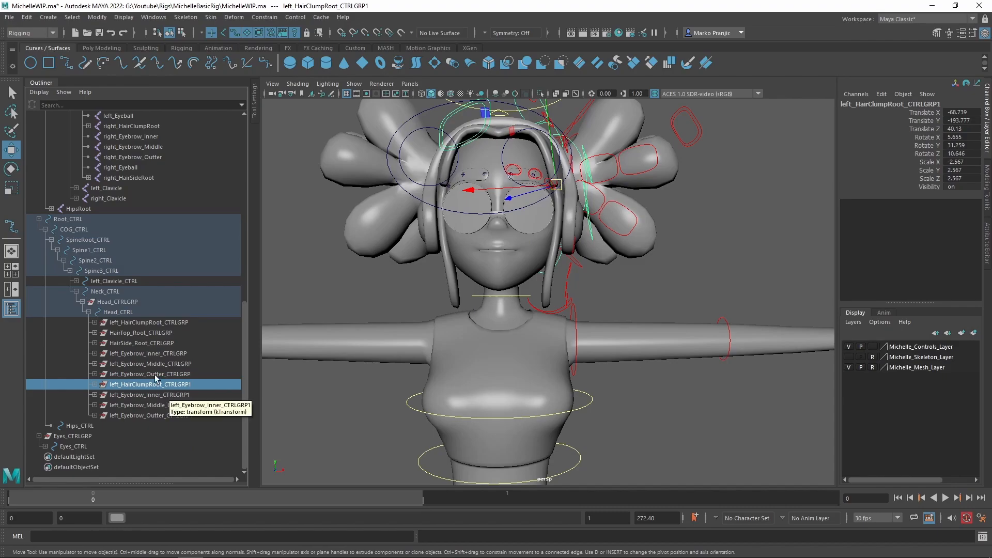
left_click(94, 333)
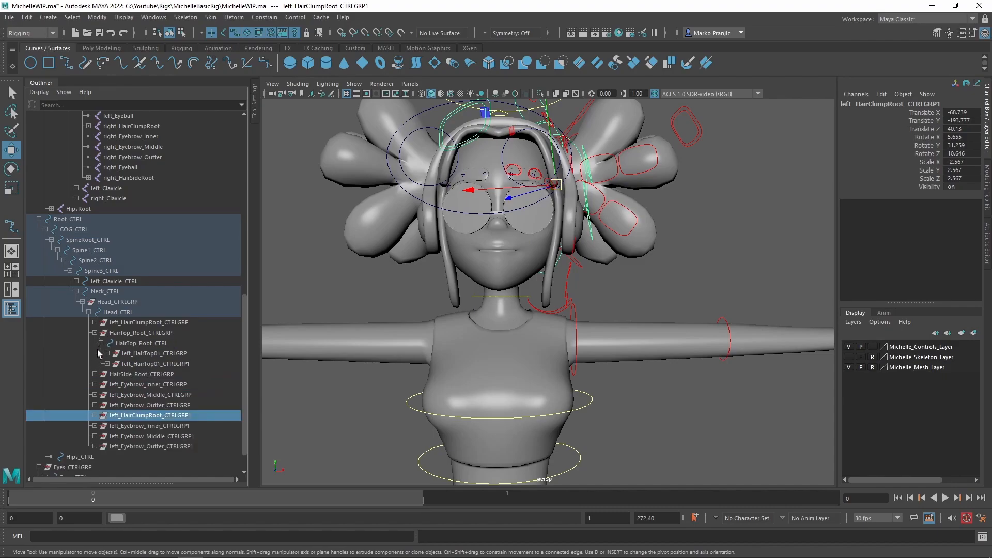
left_click(133, 364)
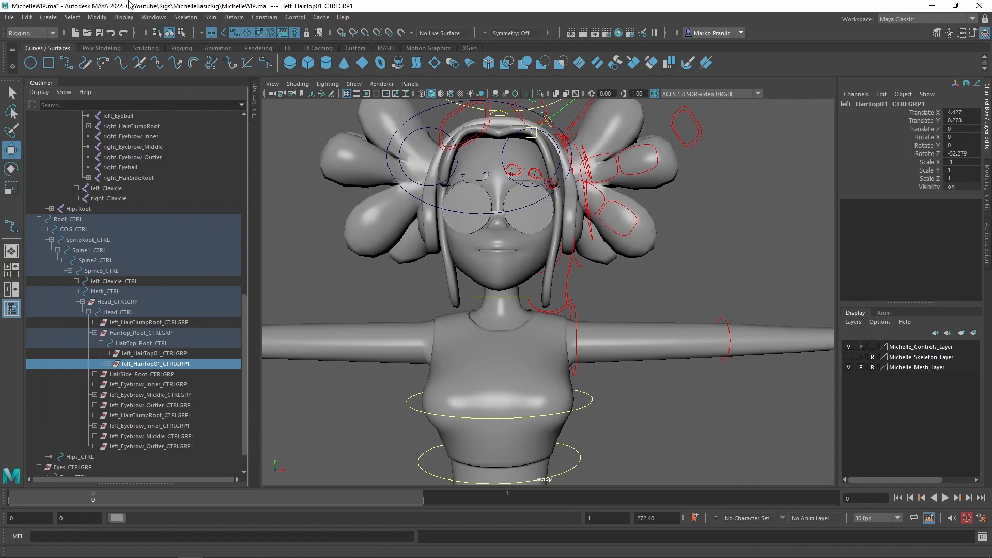
left_click(98, 17)
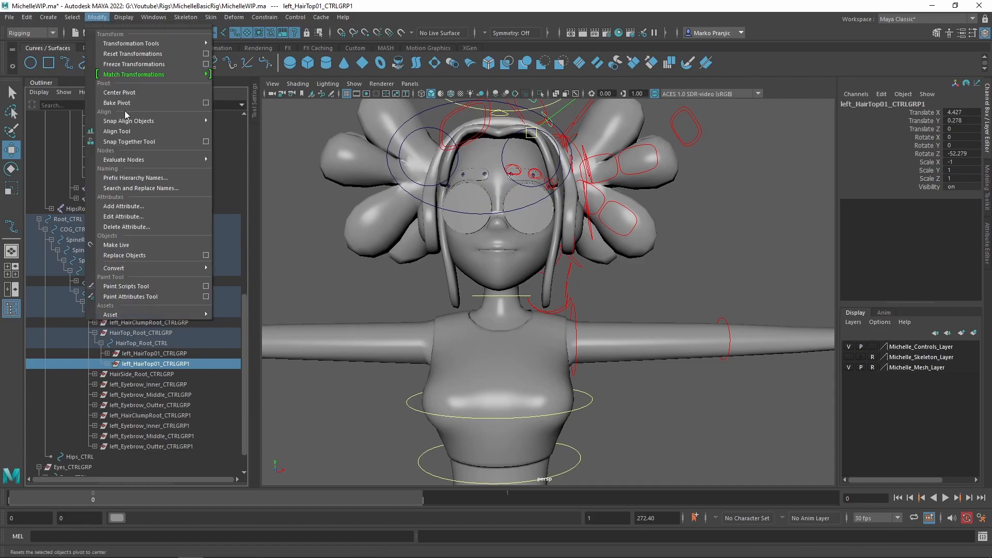
left_click(141, 189)
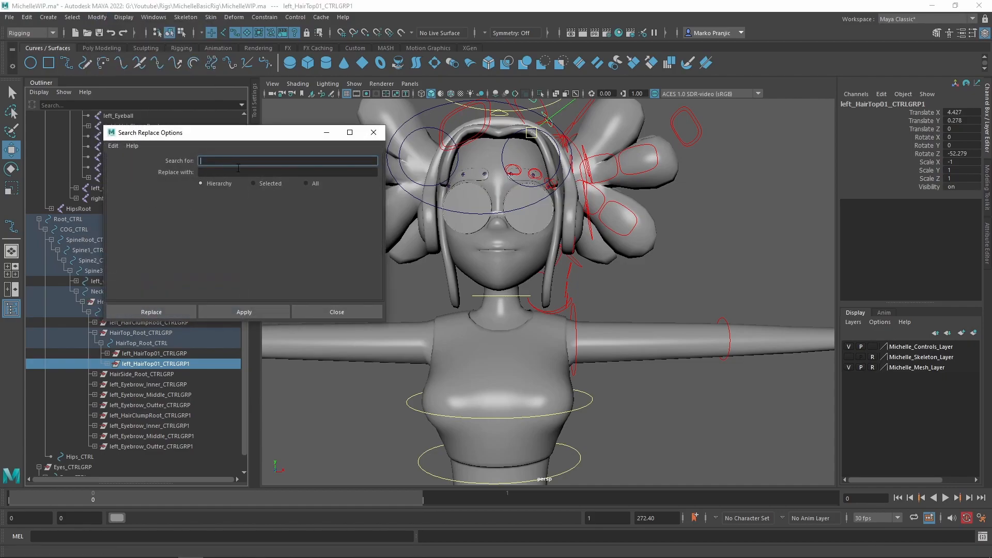
key("Tab")
type("right")
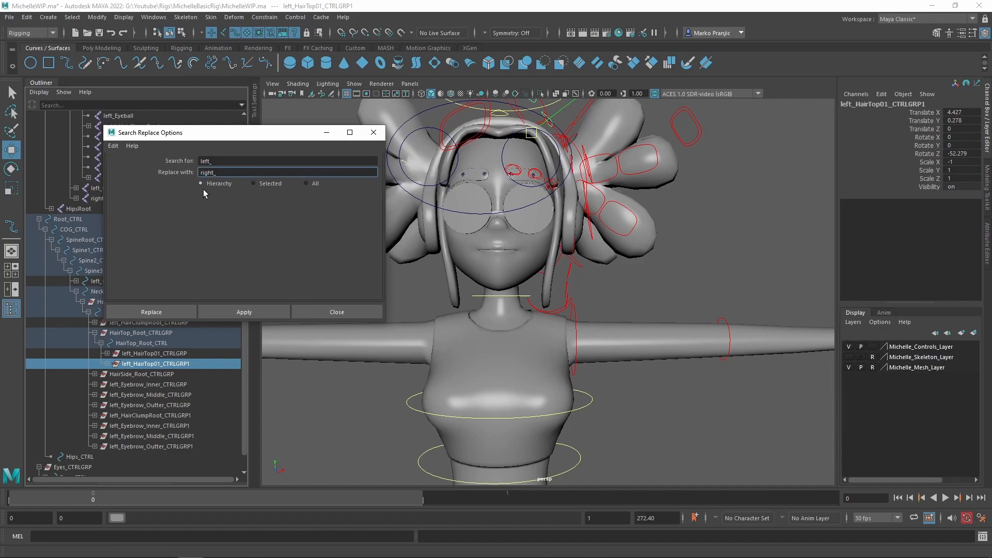
left_click(157, 314)
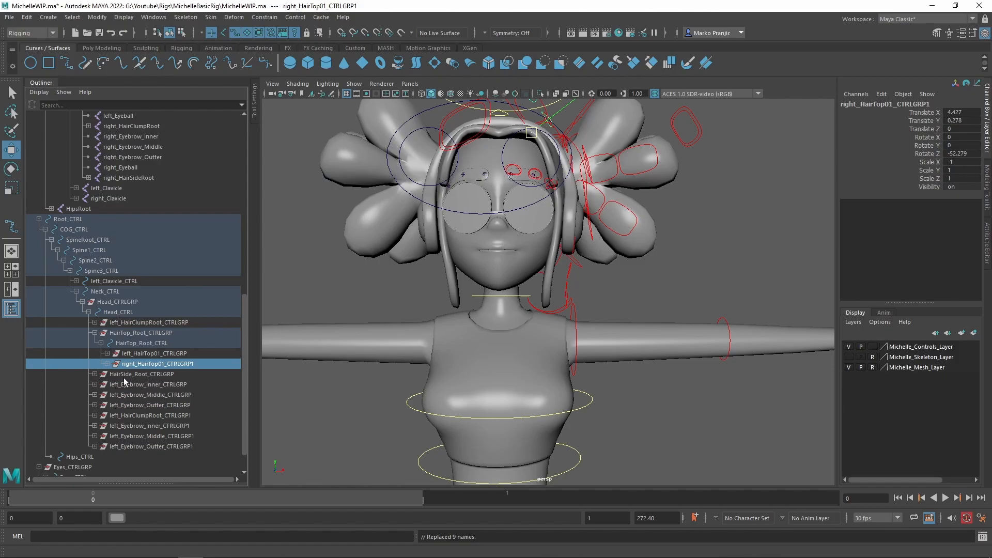
Replace left_ with right_ in the hierarchies of the duplicated HairSide01, HairClumpRoot and eyebrow control groups.
left_click(94, 375)
left_click(136, 405)
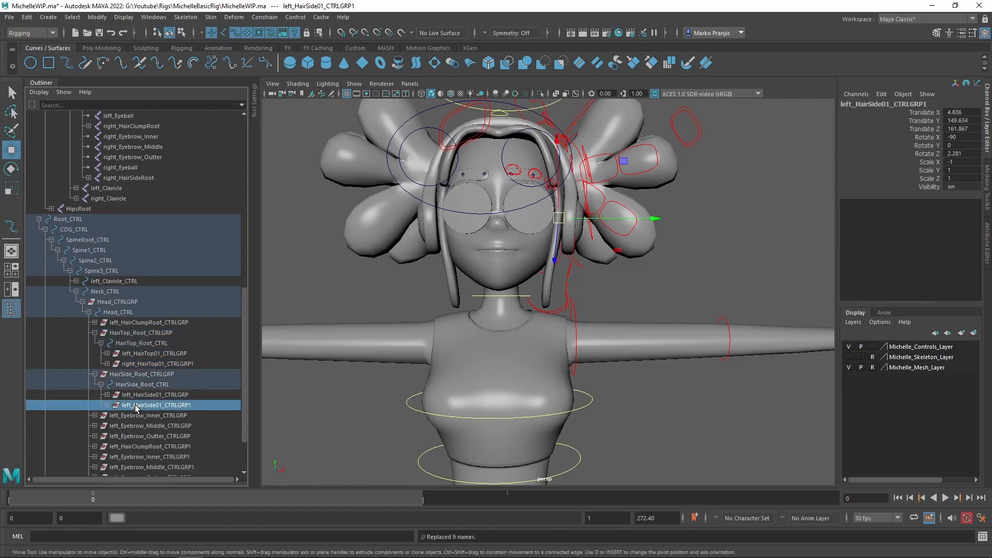
key("g")
scroll(131, 374, "down", 2)
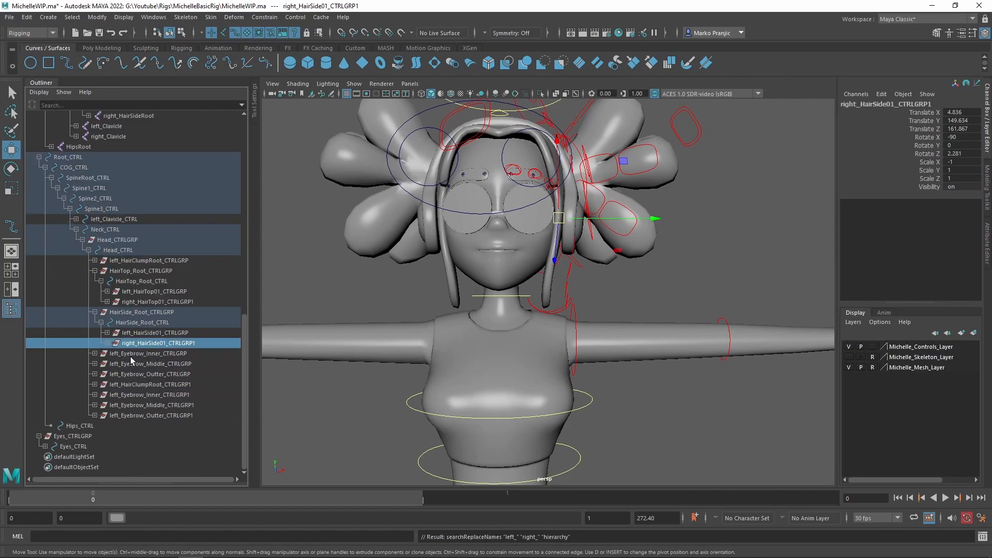
left_click_drag(155, 384, 181, 417)
key("g")
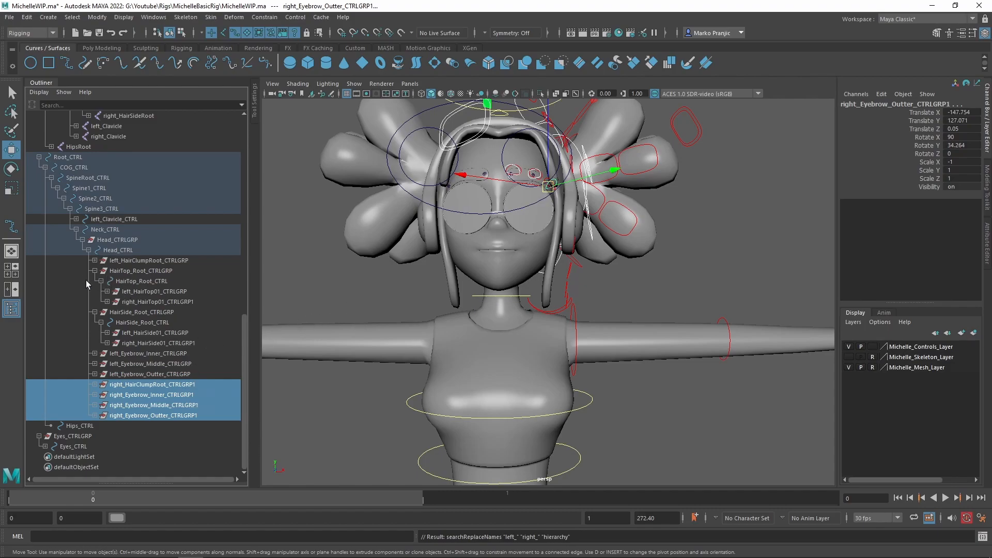
Show the skeleton instead of the mesh and snap right_HairTop01_CTRLGRP1 along X onto the right hair top joint, at Translate X -4.427.
left_click(95, 260)
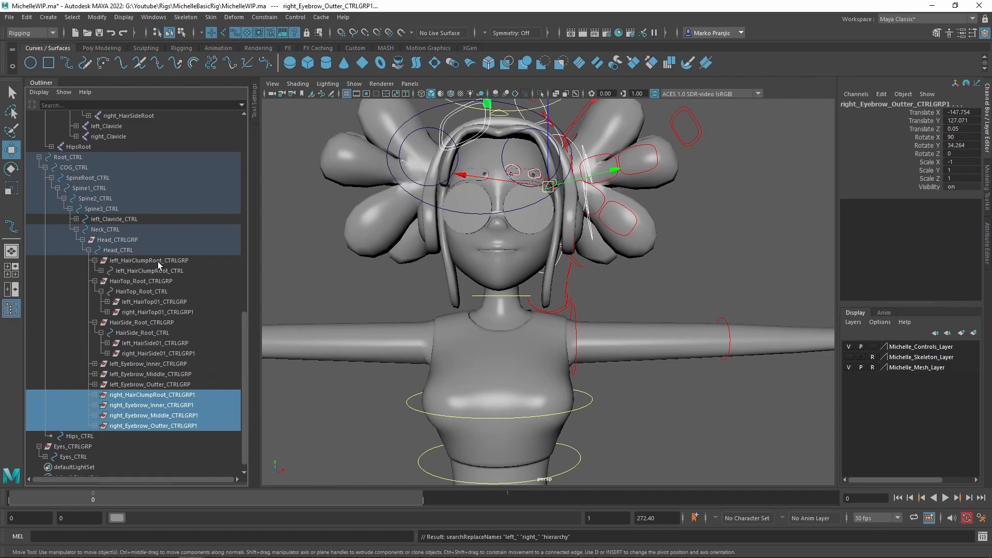
left_click(94, 260)
left_click(148, 303)
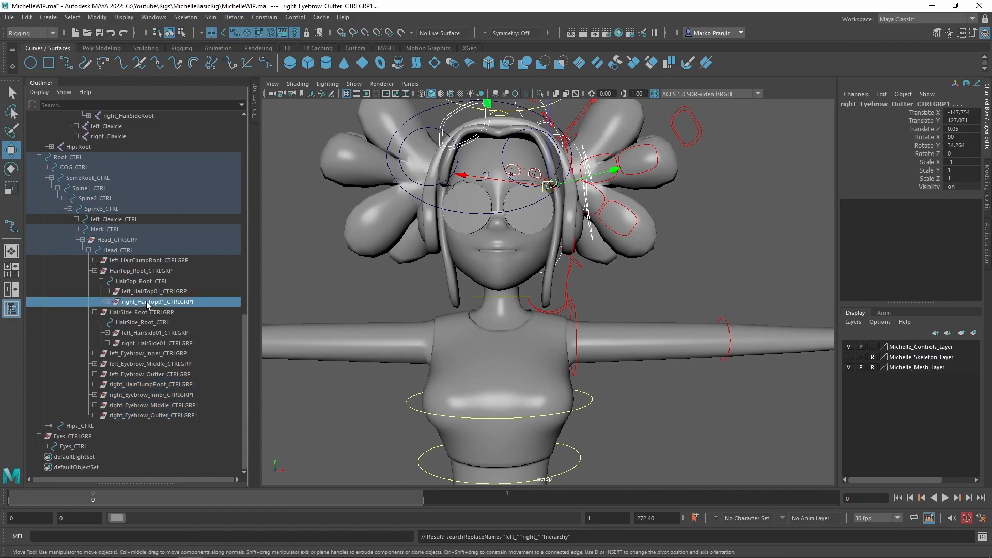
middle_click_drag(492, 174, 491, 217, "alt")
left_click_drag(489, 202, 485, 214, "alt")
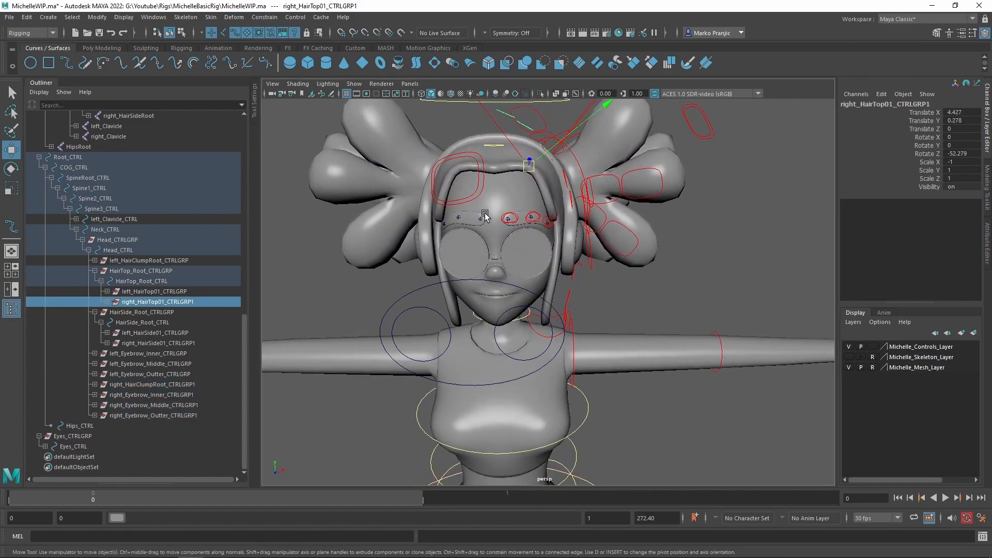
left_click_drag(530, 183, 576, 224)
key("alt+2")
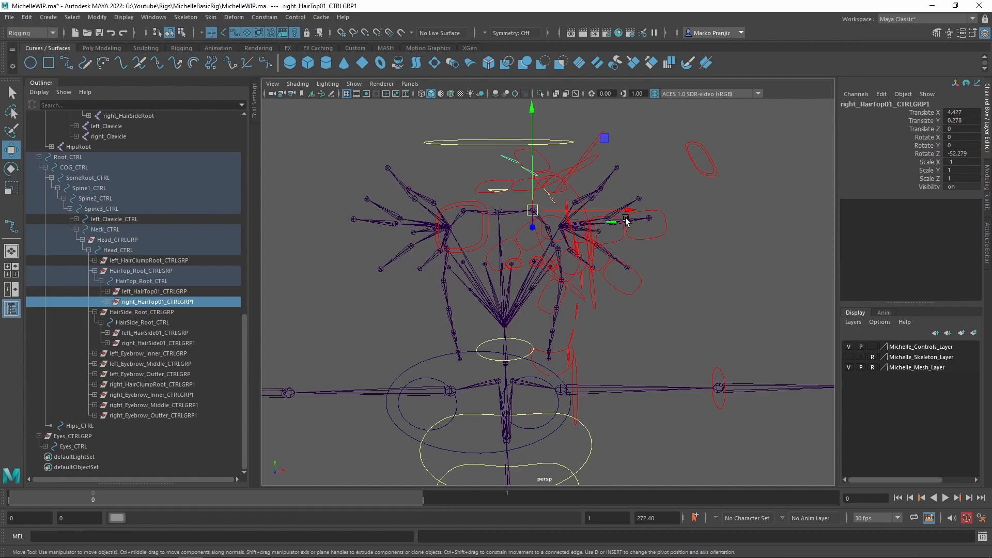
key("v")
middle_click_drag(497, 226, 454, 231)
Set Rotate Z of right_HairTop01_CTRLGRP1 to 52.279.
left_click(953, 154)
left_click(962, 154)
key("BackSpace")
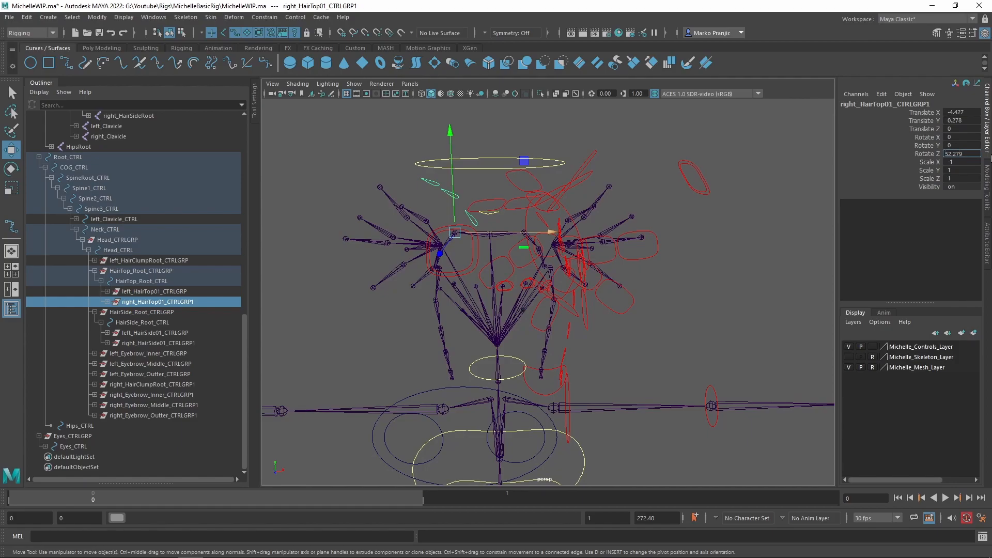
key("Return")
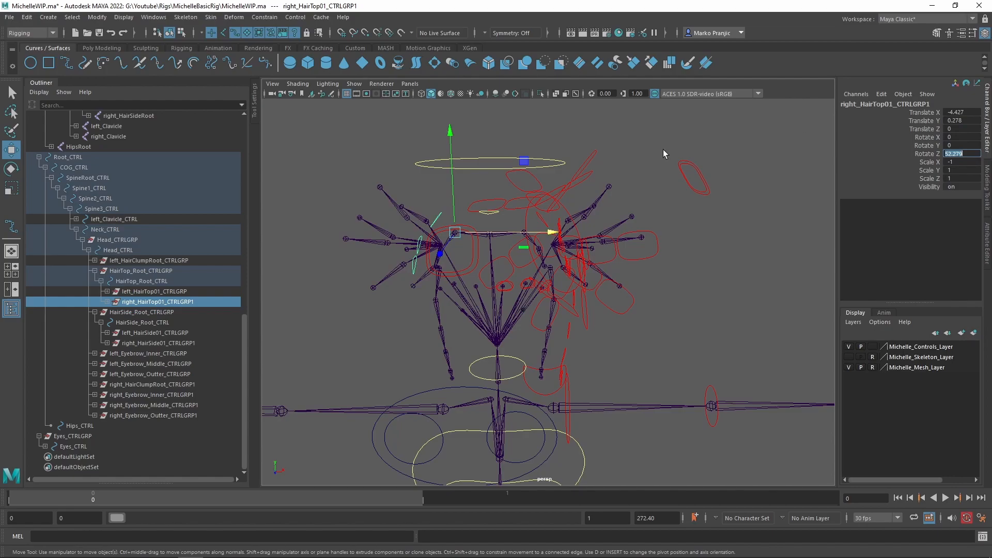
Rename right_HairTop01_CTRLGRP1 as right_HairTop01_CTRLGRP.
left_click_drag(627, 222, 608, 231, "alt")
middle_click_drag(608, 231, 663, 239, "alt")
mouse_move(664, 239)
left_mouse_down("alt")
mouse_move(641, 241)
mouse_move(654, 232)
left_mouse_up("alt")
double_click(186, 303)
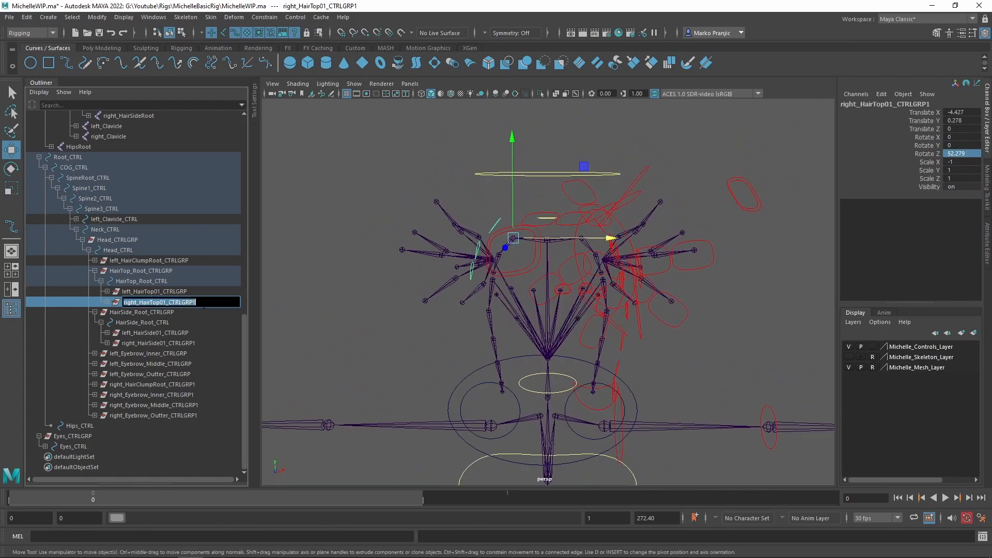
key("Return")
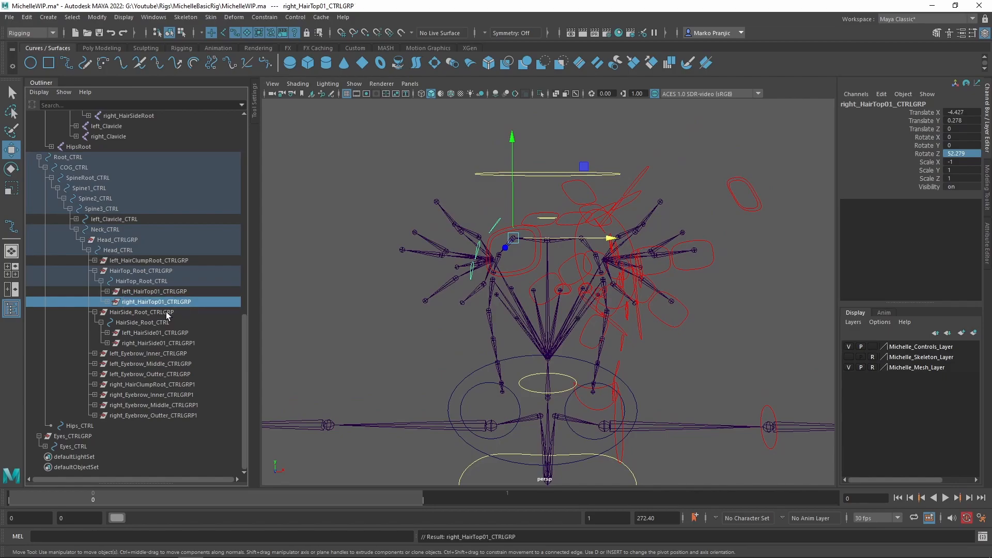
Rename right_HairSide01_CTRLGRP1 to right_HairSide01_CTRLGRP.
left_click(147, 345)
double_click(155, 344)
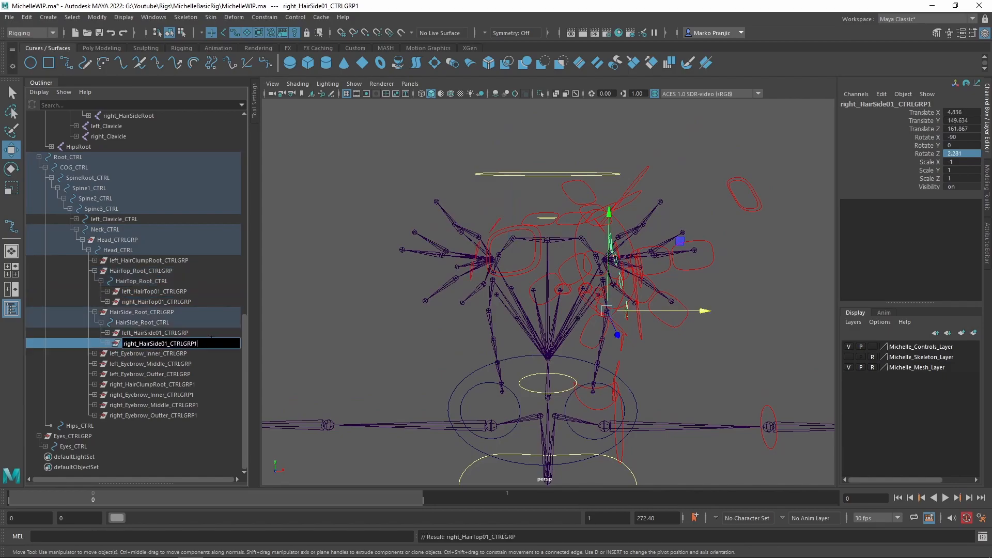
key("BackSpace")
key("Return")
left_click_drag(470, 325, 500, 345, "alt")
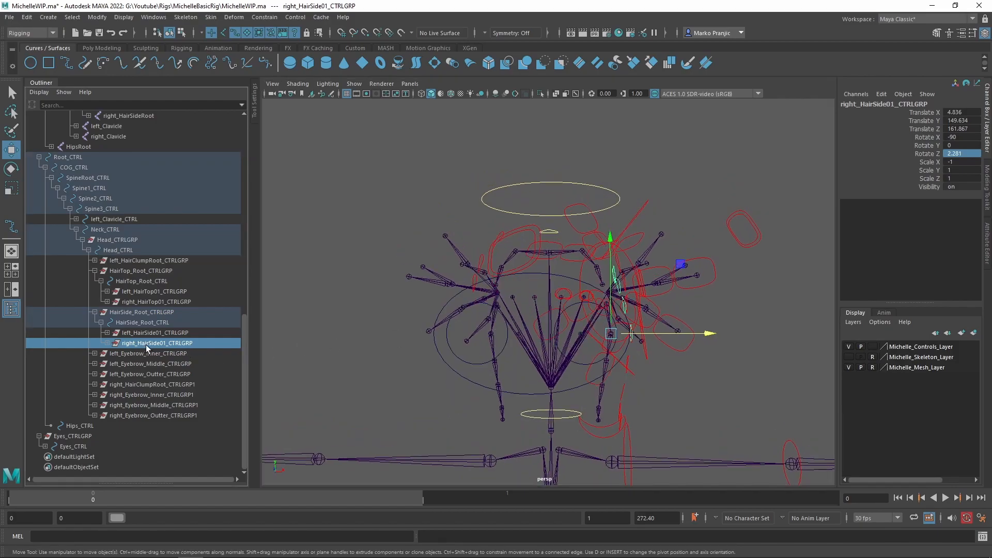
left_click_drag(534, 360, 494, 339, "alt")
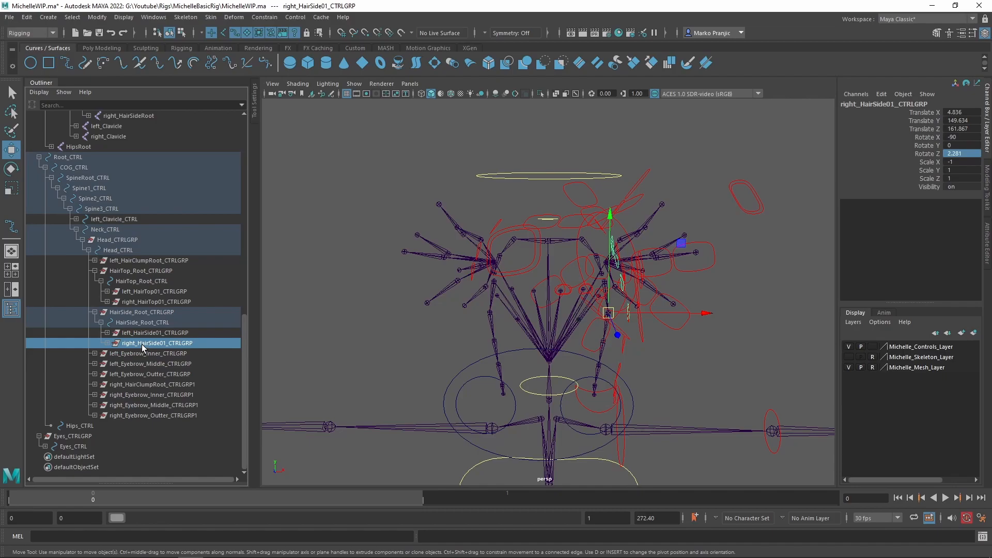
Delete the right_HairSide01_CTRLGRP group and duplicate HairSide_Root_CTRLGRP with Duplicate Special.
key("Delete")
left_click(138, 324)
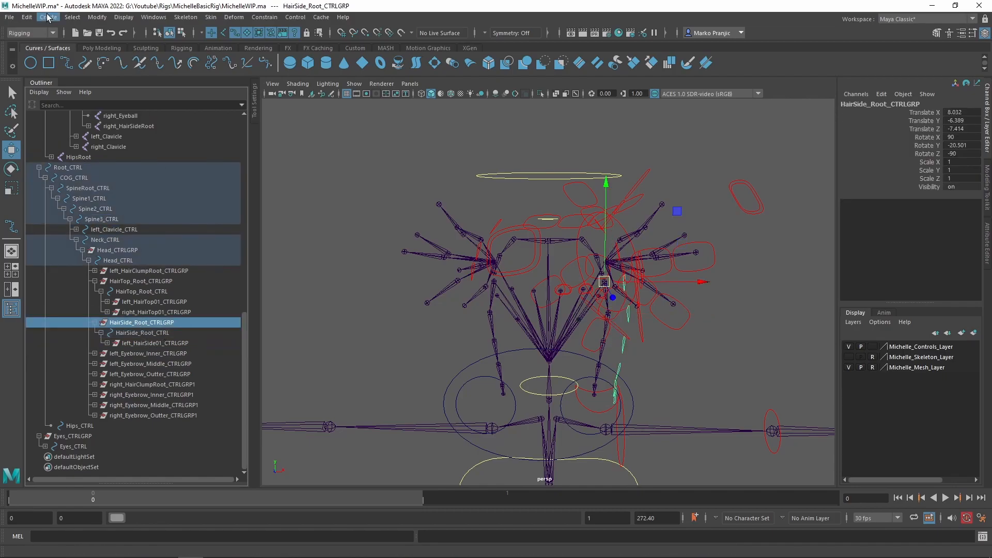
left_click(27, 18)
mouse_move(84, 153)
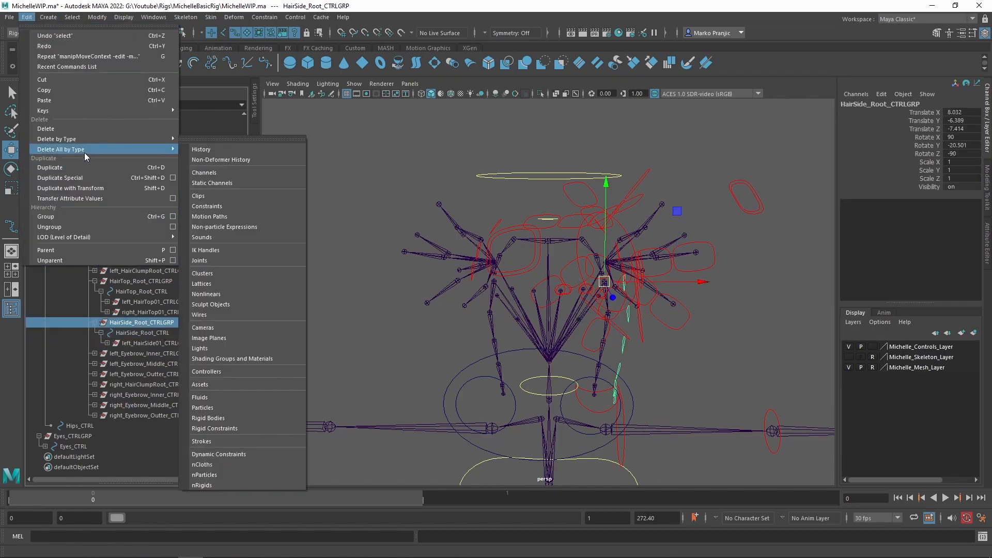
left_click(83, 178)
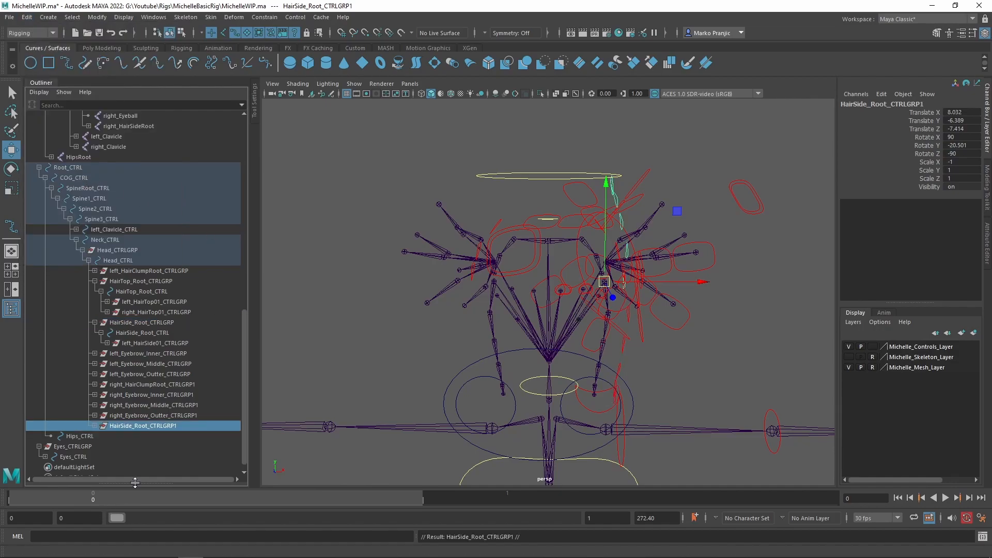
Replace the left prefix with right in the names of the duplicated HairSide_Root_CTRLGRP1 hierarchy using Search and Replace Names.
scroll(563, 364, "up", 3)
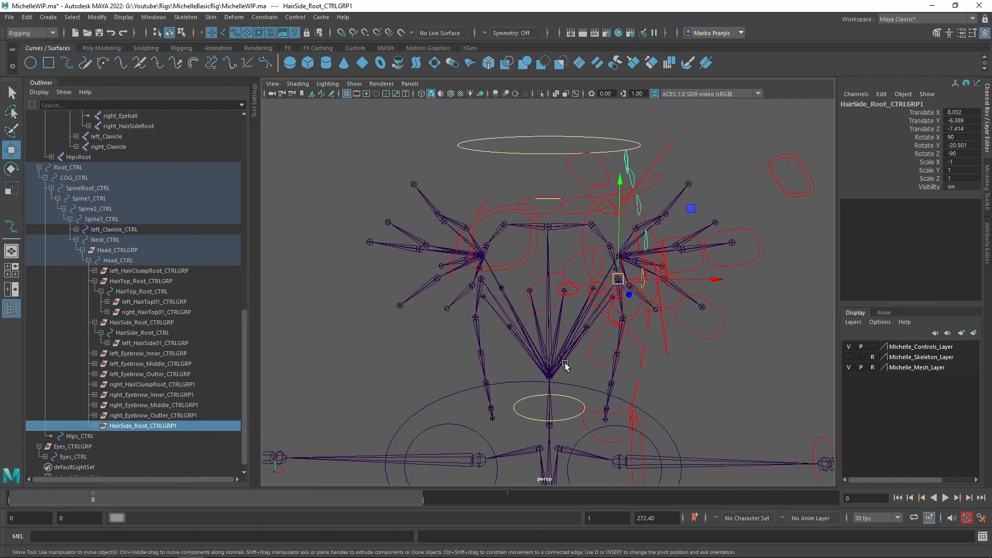
middle_click_drag(564, 362, 565, 323, "alt")
left_click(125, 17)
mouse_move(96, 20)
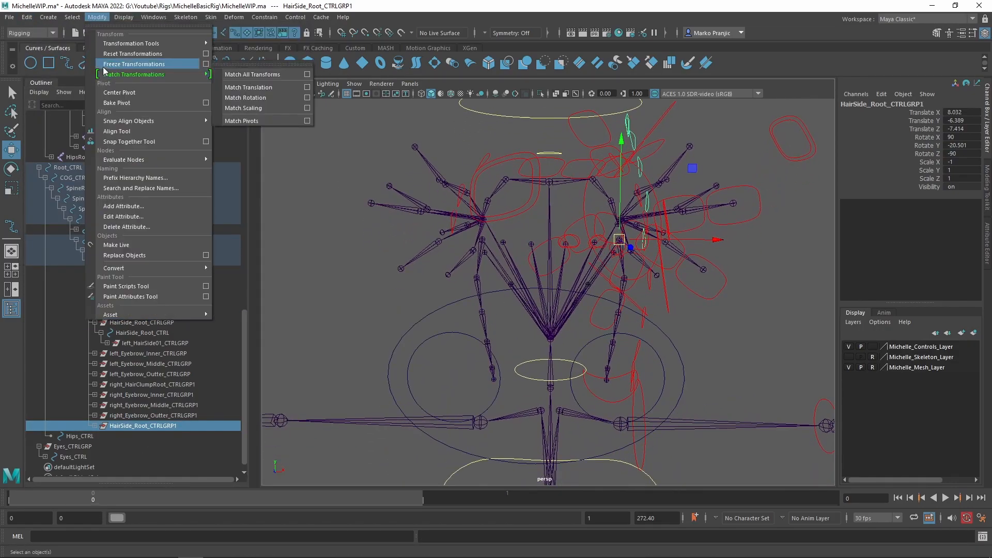
left_click(132, 189)
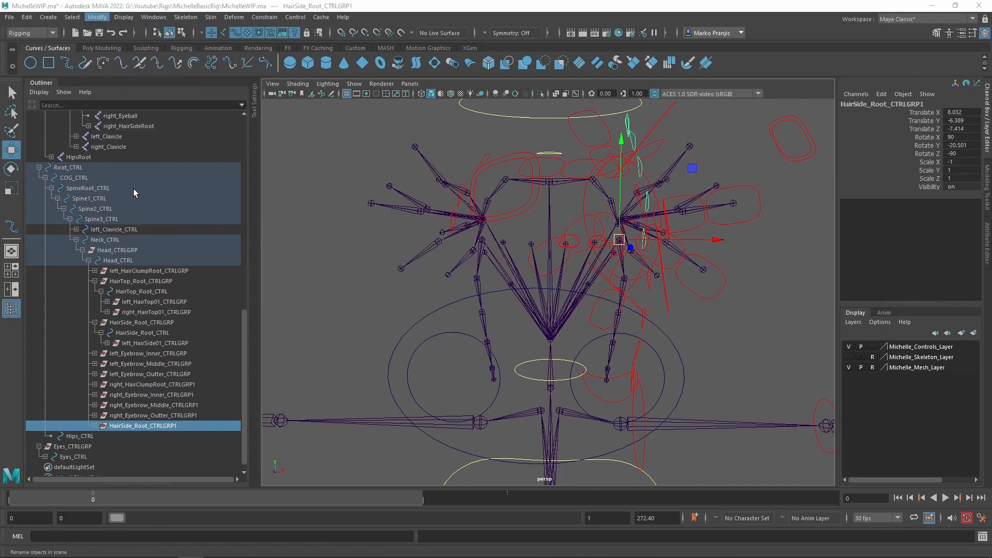
left_click(168, 309)
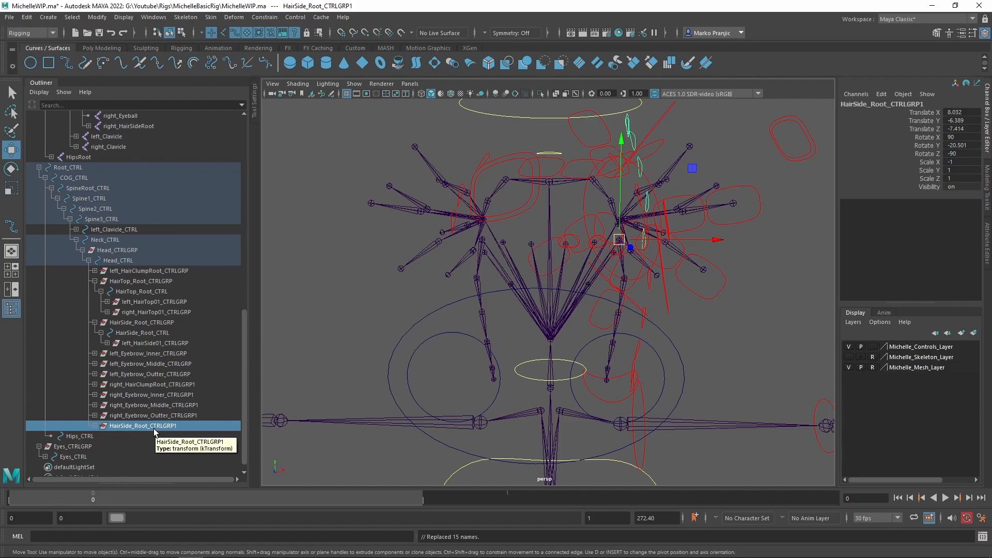
Rename the duplicated group HairSide_Root_CTRLGRP1 to right_HairSide_Root_CTRLGRP.
double_click(124, 426)
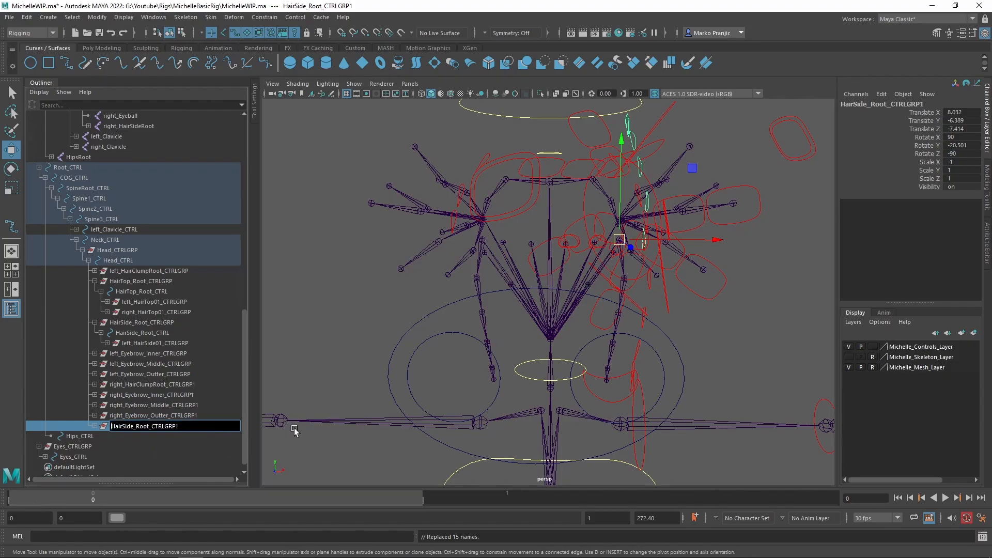
key("Home")
type("right_")
key("Return")
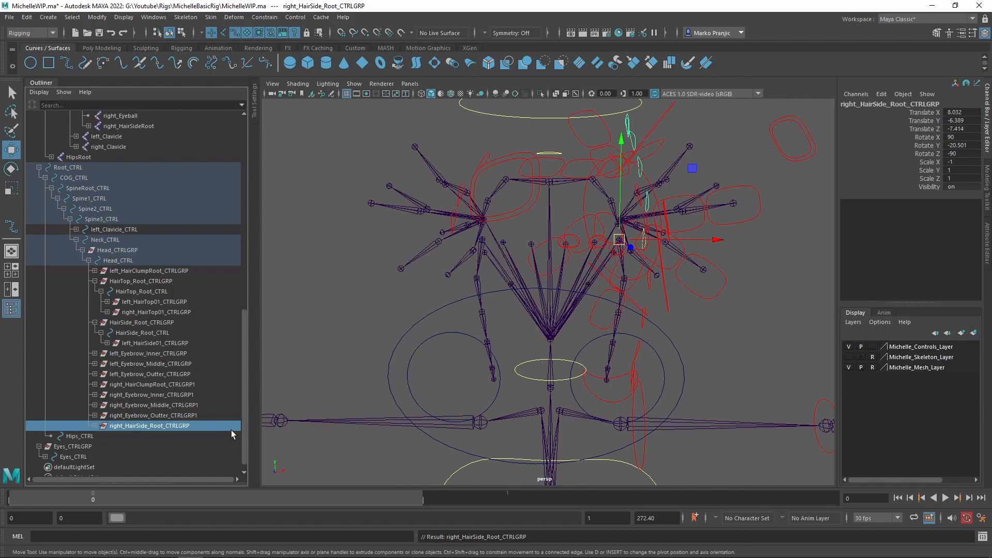
Snap right_HairSide_Root_CTRLGRP onto the right_HairSideRoot joint.
left_click(640, 242)
key("v")
middle_click_drag(502, 239, 484, 238)
Set the rotation of right_HairSide_Root_CTRLGRP to X 90, Y 20.501 and Z 90.
left_click(961, 137)
type("-")
key("Return")
left_click(965, 149)
key("Home")
key("Delete")
key("Return")
left_click(970, 154)
key("Return")
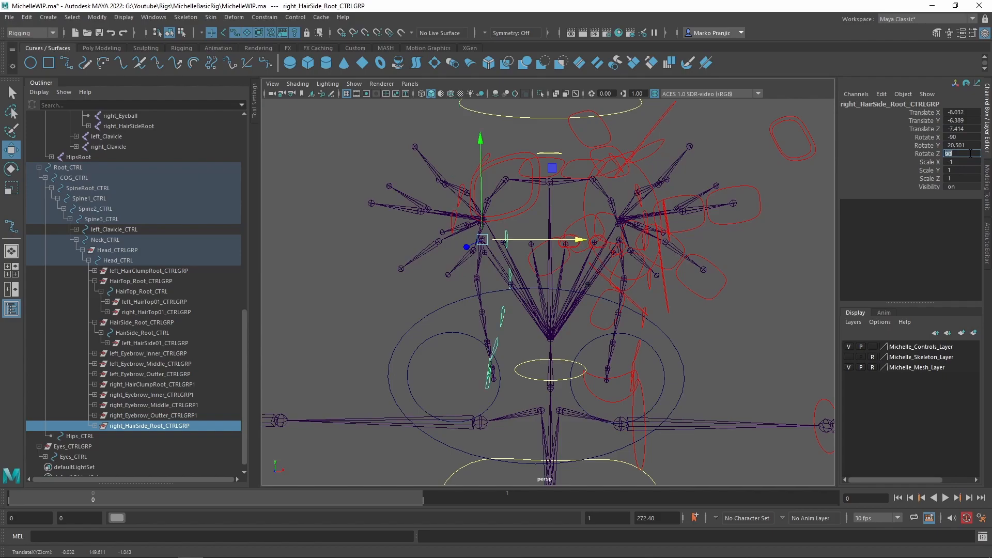
left_click(965, 137)
key("Return")
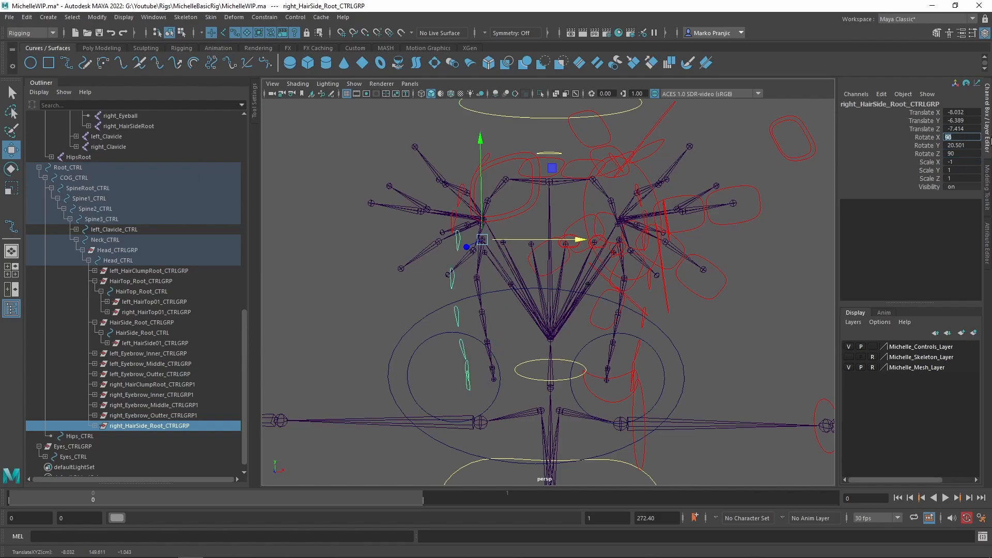
Rename HairSide_Root_CTRLGRP to left_HairSide_Root_CTRLGRP and its child control to left_HairSide_Root_CTRL.
middle_click_drag(647, 290, 665, 292, "alt")
scroll(665, 292, "up", 2)
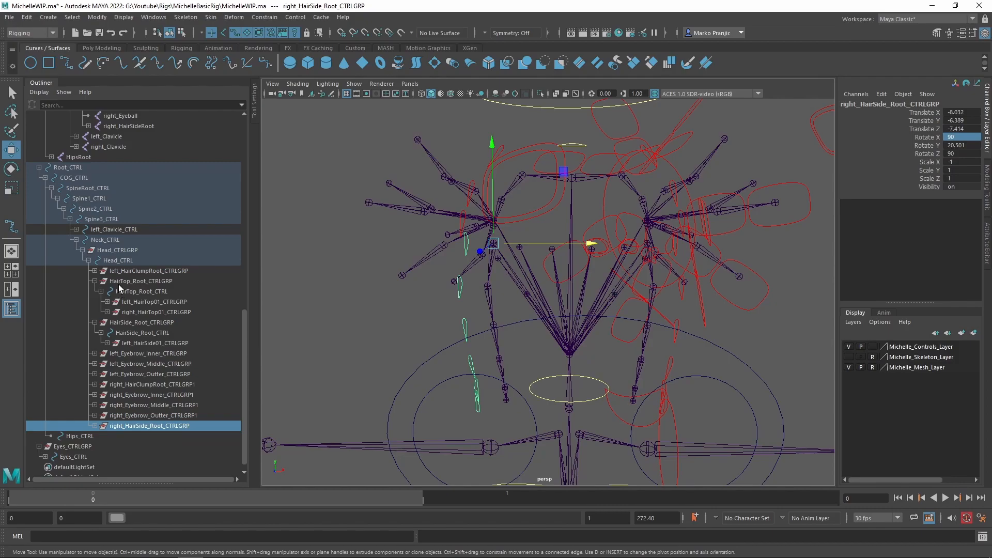
double_click(117, 323)
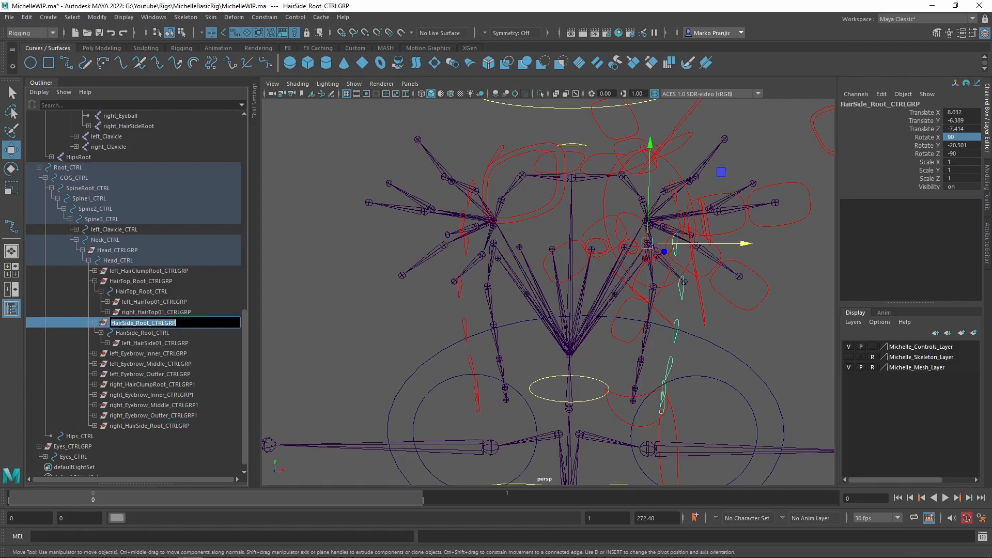
key("Home")
type("left_")
key("Return")
double_click(131, 333)
key("Home")
type("left_")
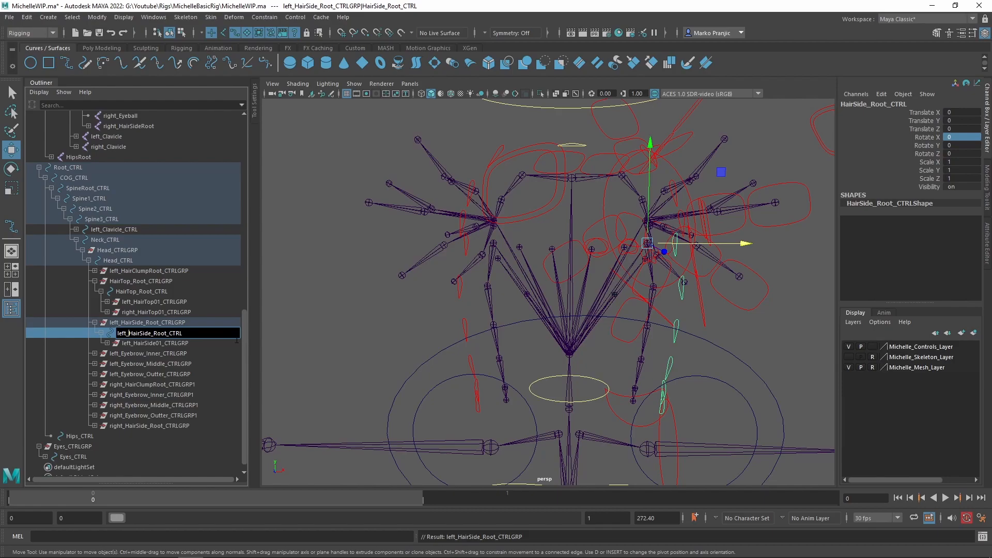
key("Return")
Rename the HairSide_Root_CTRL control inside right_HairSide_Root_CTRLGRP to right_HairSide_Root_CTRL.
left_click(95, 426)
double_click(143, 436)
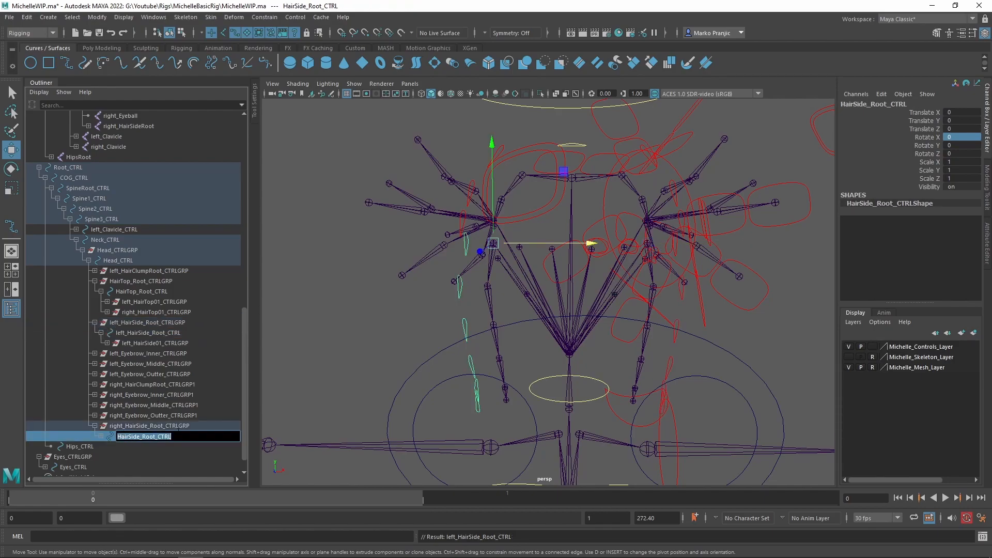
key("Home")
type("right_")
key("Return")
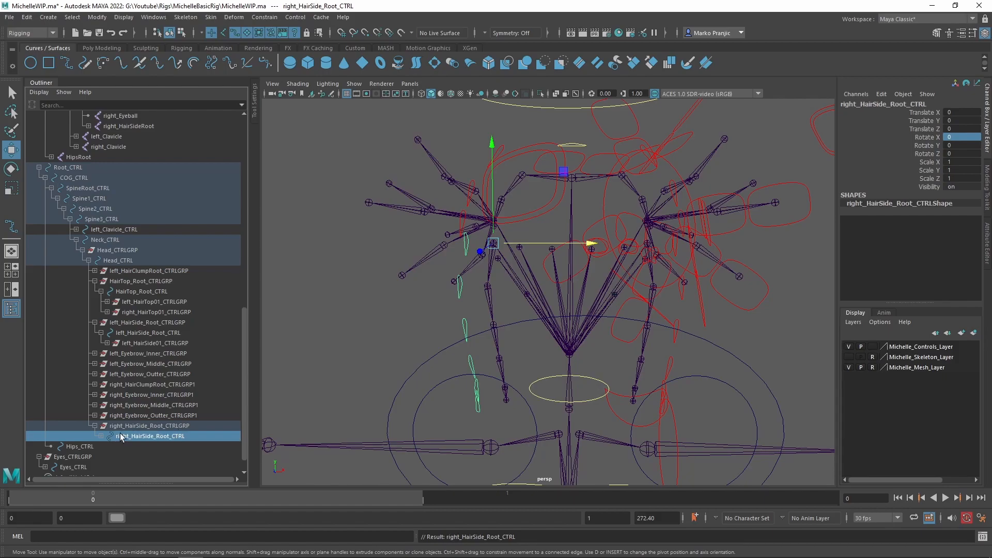
Check the child group under right_HairSide_Root_CTRL and collapse the HairTop and both HairSide hierarchies.
left_click(101, 437)
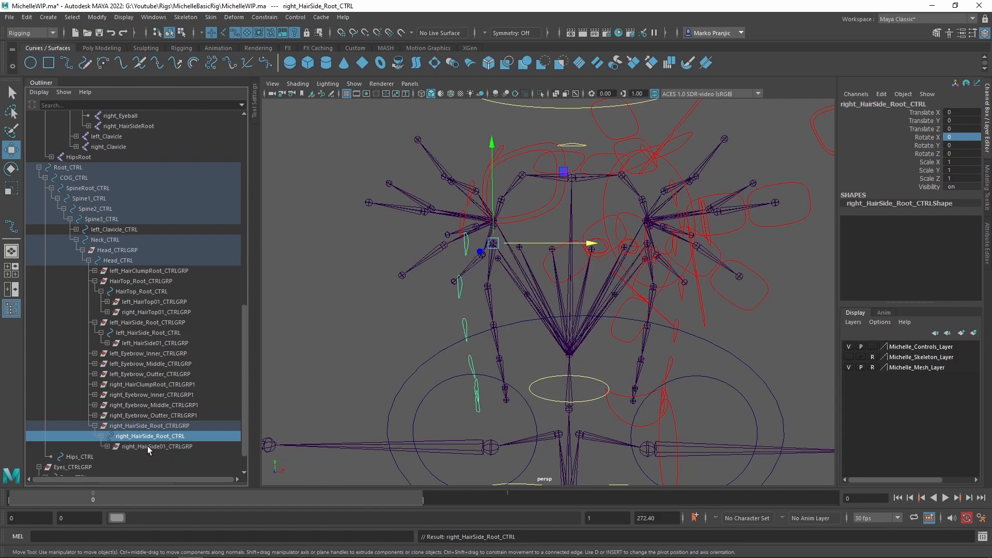
middle_click_drag(95, 429, 97, 425)
left_click(95, 426)
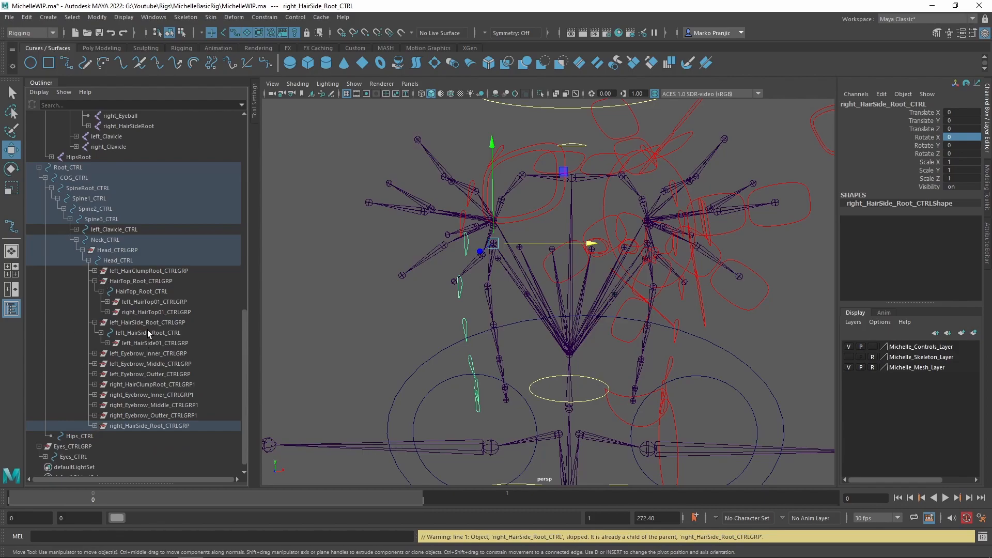
left_click(95, 280)
left_click(94, 322)
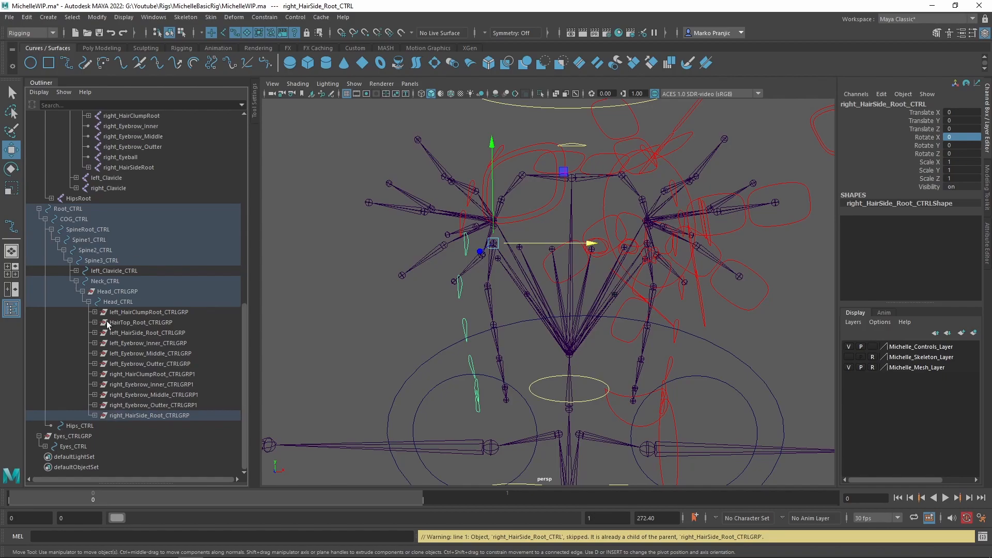
Move right_HairClumpRoot_CTRLGRP1 across to the right_HairClumpRoot joint.
left_click(194, 375)
middle_click_drag(532, 296, 565, 261, "alt")
left_click_drag(733, 194, 569, 195)
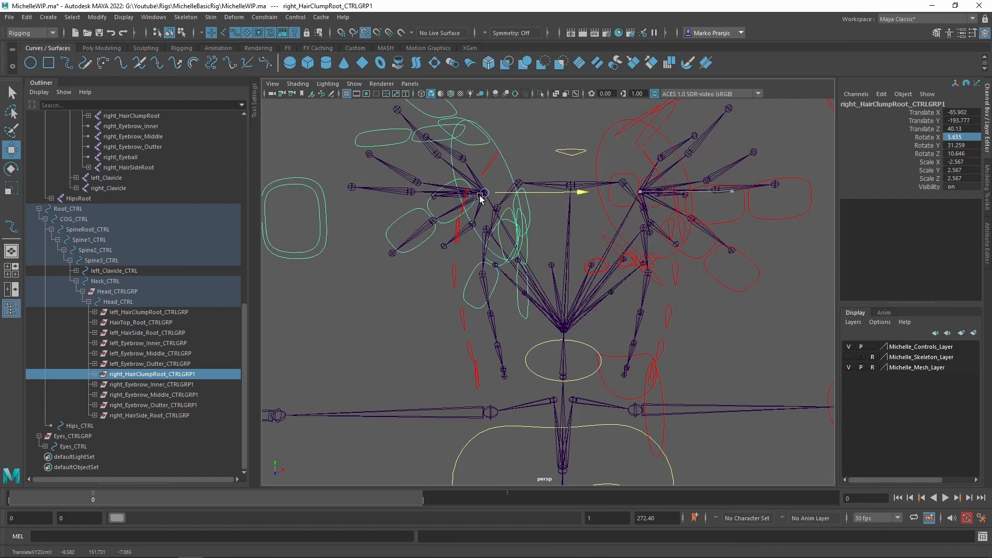
Set Rotate Y of right_HairClumpRoot_CTRLGRP1 to -31.259, try Rotate Z at -10.646 and return it to 10.646.
left_click(956, 145)
type("-")
key("Return")
left_click(966, 154)
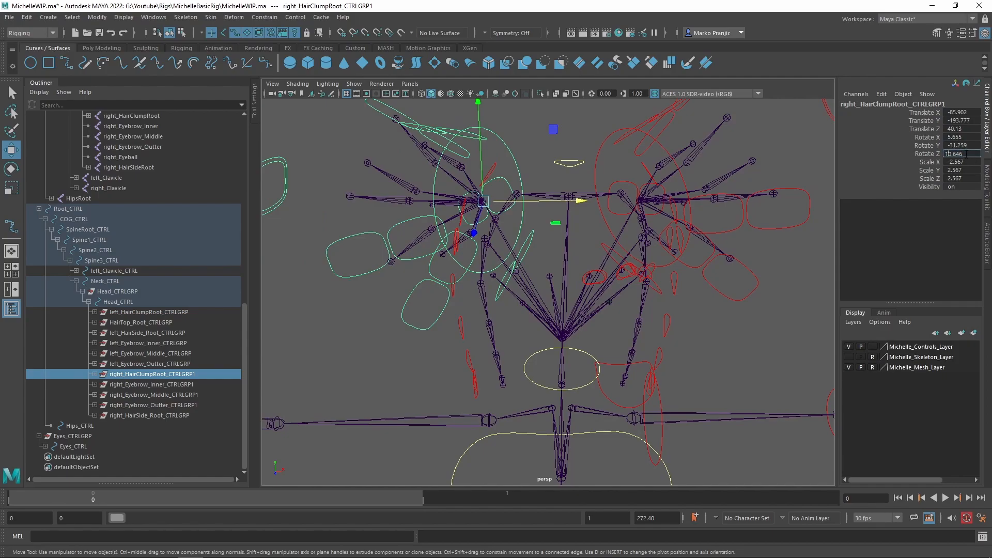
type("-")
key("Return")
left_click(973, 155)
key("Delete")
key("Return")
Try Rotate X of right_HairClumpRoot_CTRLGRP1 at -5.655 and inspect the controls from the other side.
left_click_drag(536, 286, 672, 249, "alt")
double_click(963, 137)
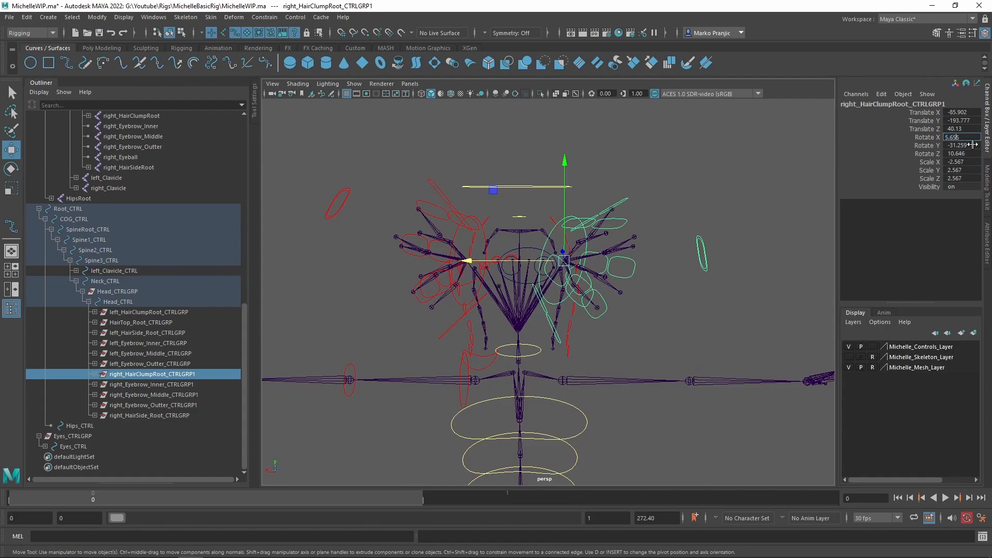
type("-")
key("Return")
mouse_move(660, 213)
left_mouse_down("alt")
mouse_move(660, 188)
mouse_move(678, 215)
mouse_move(660, 197)
mouse_move(661, 207)
left_mouse_up("alt")
Undo the rotation changes and the move of right_HairClumpRoot_CTRLGRP1.
key("ctrl+z")
key("ctrl+z")
key("ctrl+z")
key("ctrl+z")
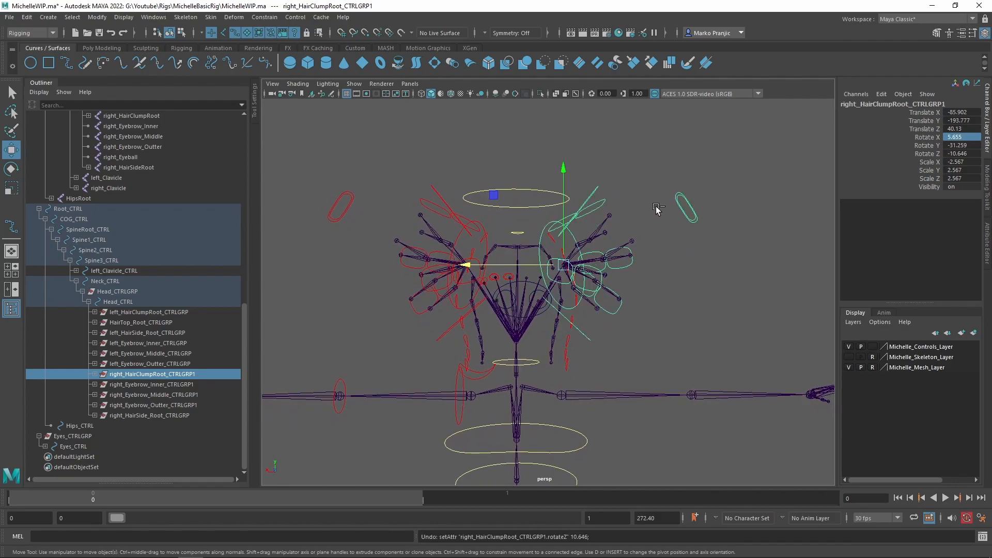
key("ctrl+z")
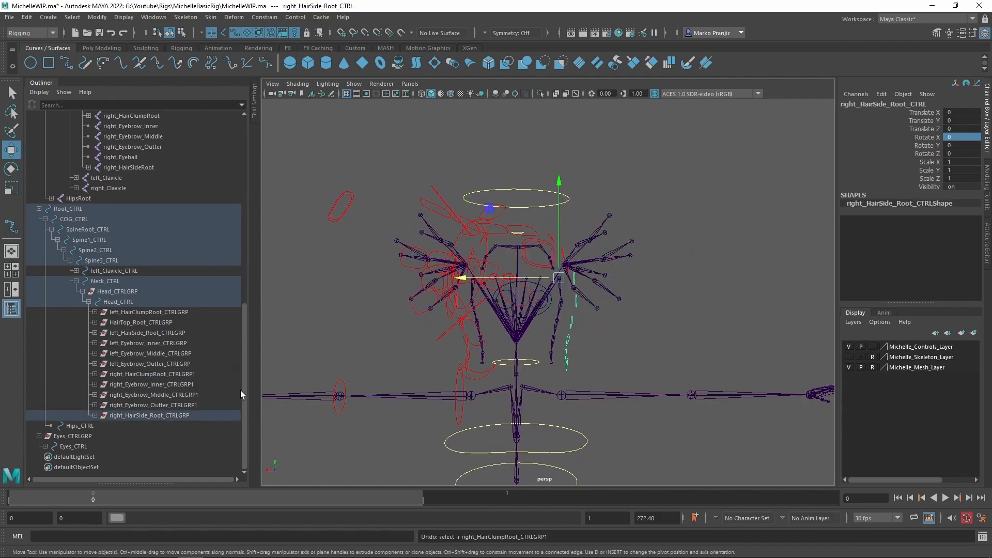
Compare the placement and transform values of right_HairSide_Root_CTRLGRP and right_HairClumpRoot_CTRLGRP1.
left_click(167, 414)
left_click_drag(683, 275, 500, 303, "alt")
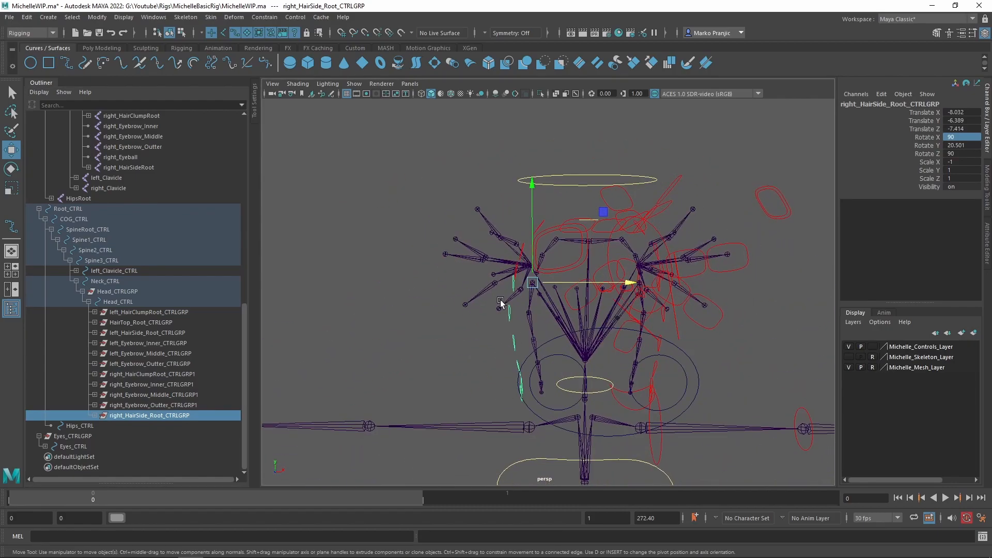
left_click(163, 387)
left_click(175, 374)
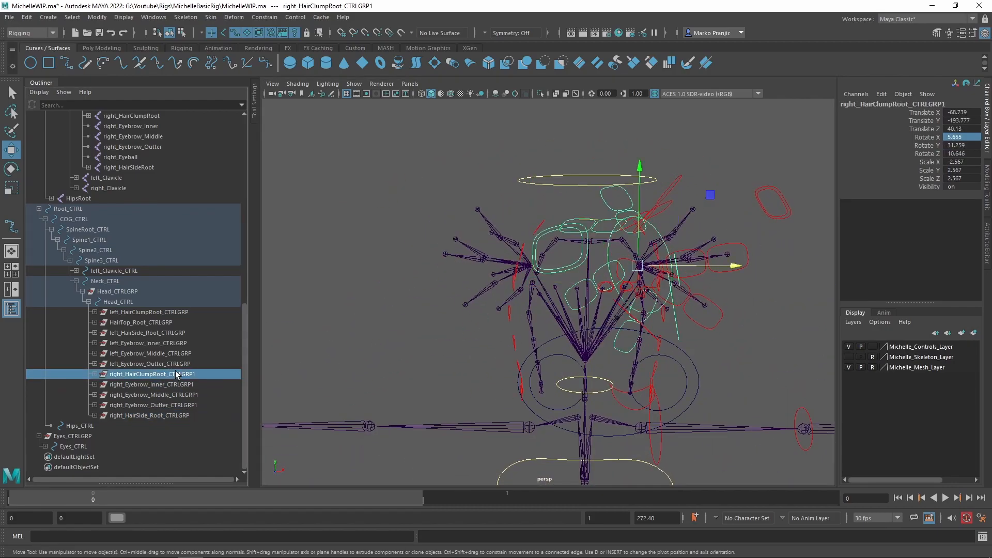
left_click(285, 392)
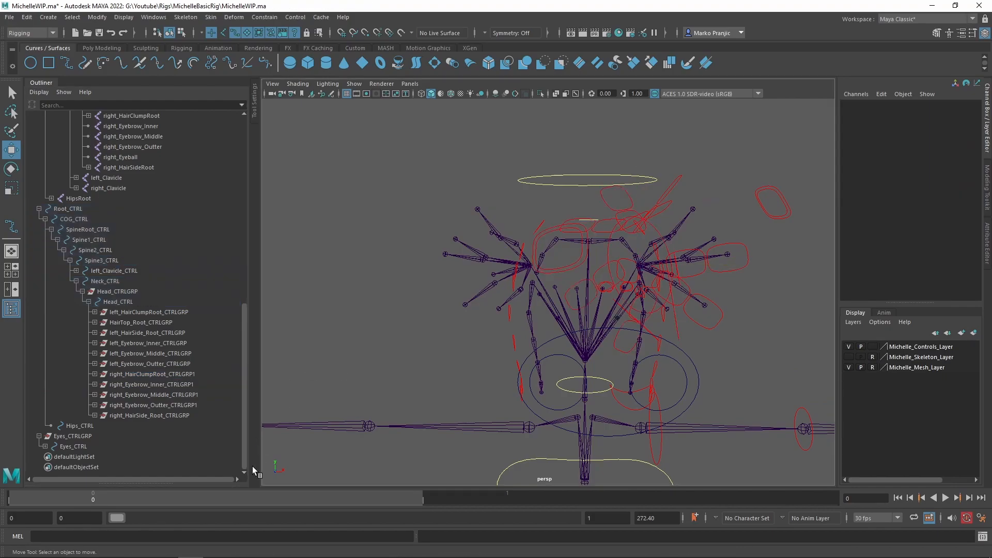
Try to move the pivot of right_HairClumpRoot_CTRLGRP1 across to the opposite side of the head.
left_click(190, 373)
middle_click_drag(738, 213, 725, 228, "alt")
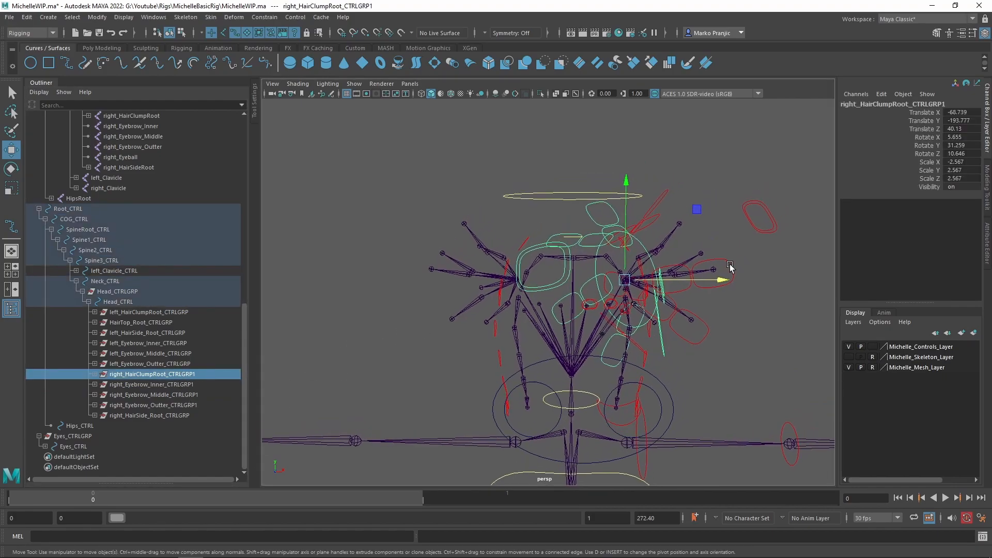
key("d")
left_click_drag(724, 282, 525, 283)
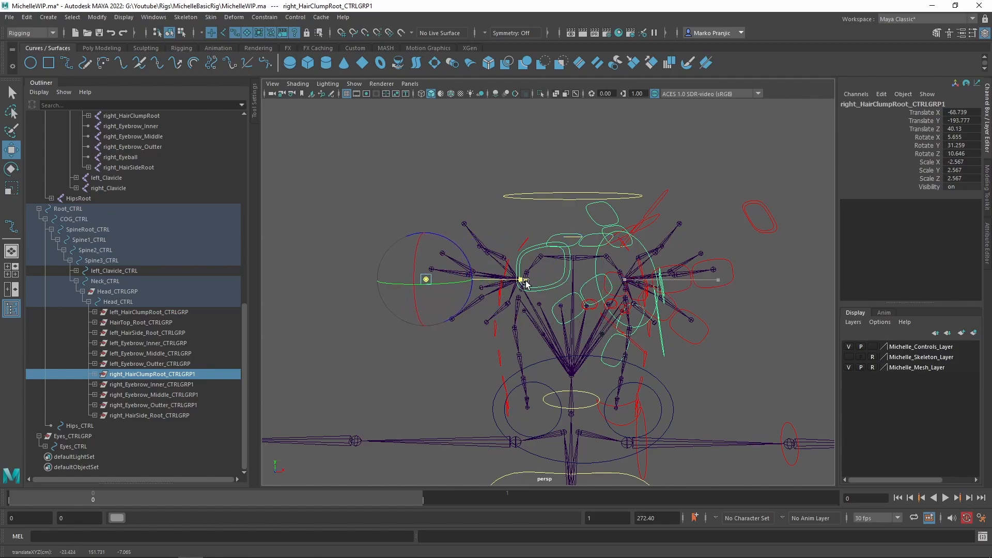
Snap right_HairClumpRoot_CTRLGRP1 onto the right_HairClumpRoot joint.
key("v")
left_click_drag(720, 280, 542, 283)
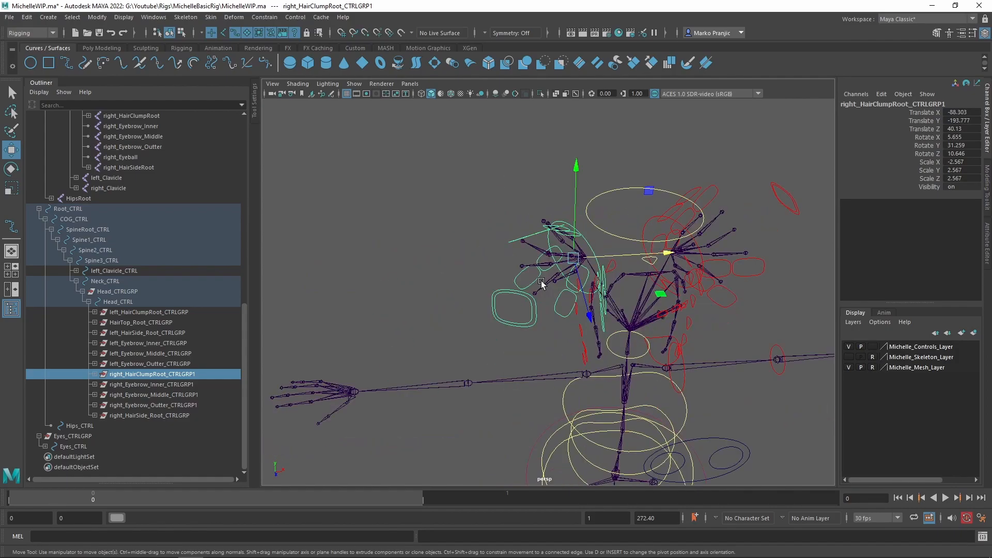
scroll(649, 310, "up", 5)
left_click_drag(649, 318, 662, 354, "alt")
key("v")
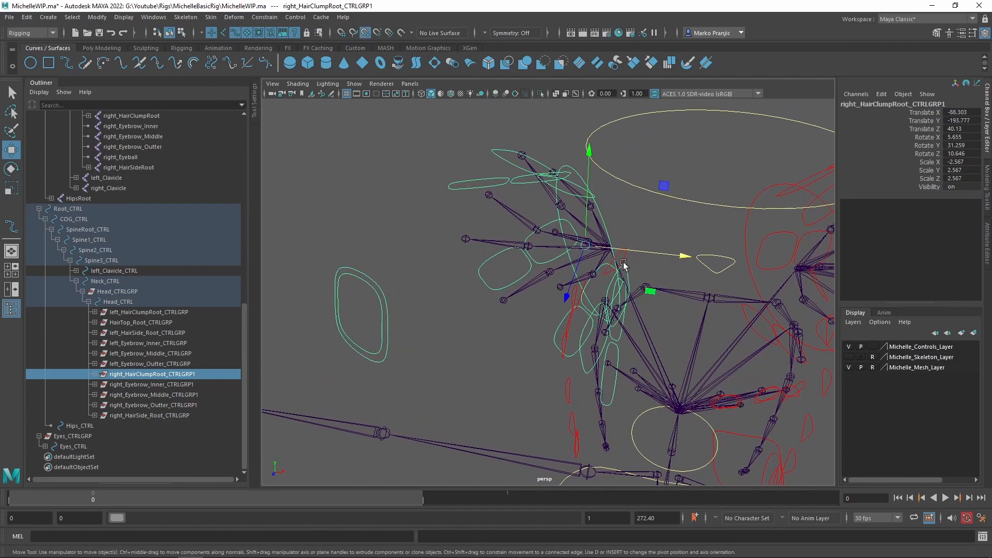
middle_click_drag(613, 236, 628, 241)
mouse_move(600, 256)
left_mouse_down("alt")
mouse_move(594, 275)
mouse_move(612, 267)
left_mouse_up("alt")
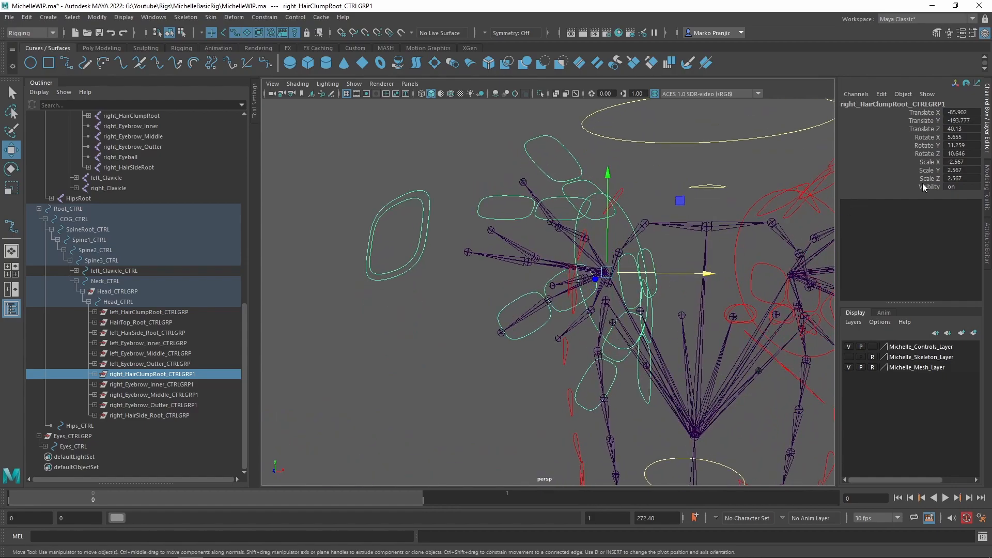
Negate the rotation of right_HairClumpRoot_CTRLGRP1, setting Rotate X to -5.655, Rotate Y to -31.259 and Rotate Z to -10.646.
double_click(973, 154)
left_click(969, 154)
type("-")
key("Return")
left_click(977, 145)
type("-")
key("Return")
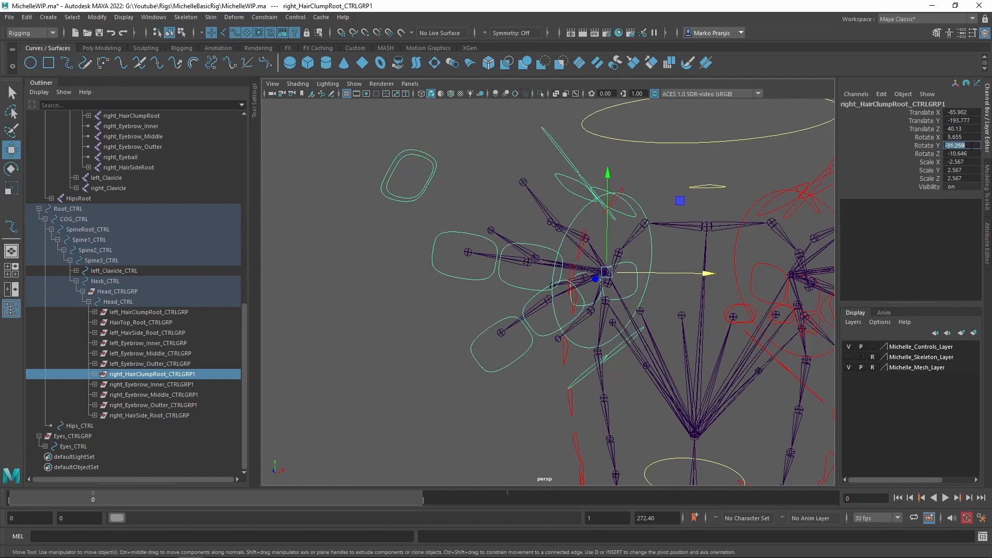
left_click(966, 138)
type("-")
key("Return")
left_click_drag(674, 290, 443, 217, "alt")
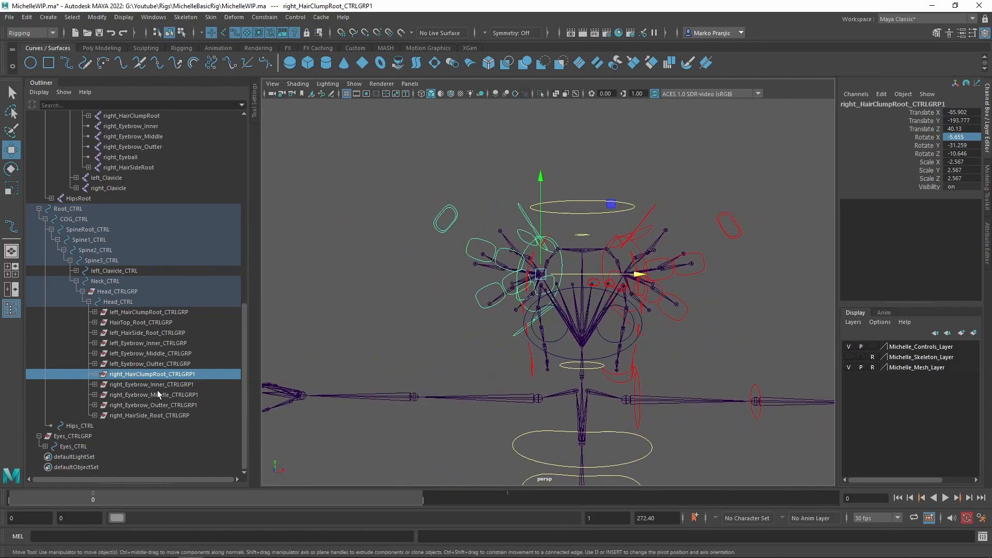
Rename right_HairClumpRoot_CTRLGRP1 as right_HairClumpRoot_CTRLGRP.
left_click_drag(589, 287, 534, 297, "alt")
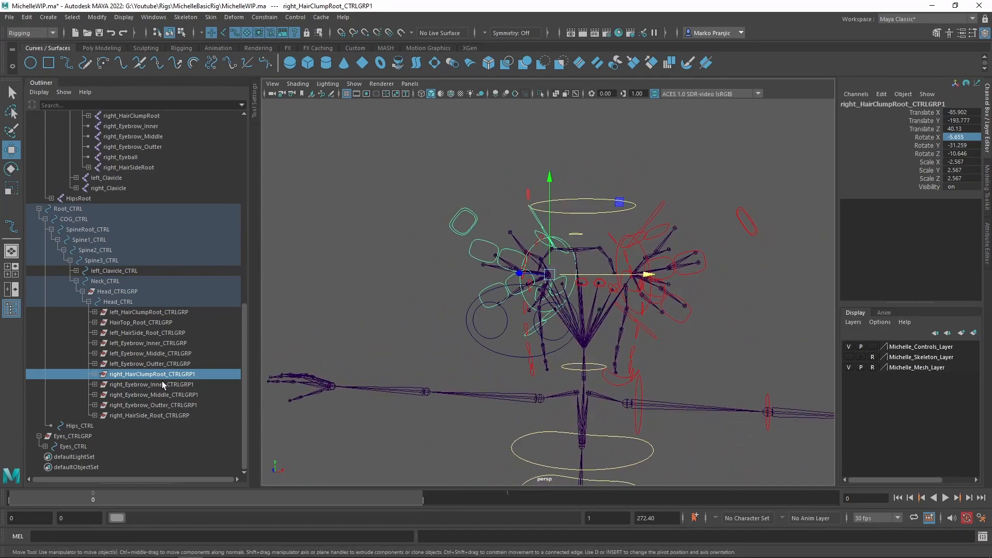
double_click(194, 374)
key("End")
key("BackSpace")
key("Return")
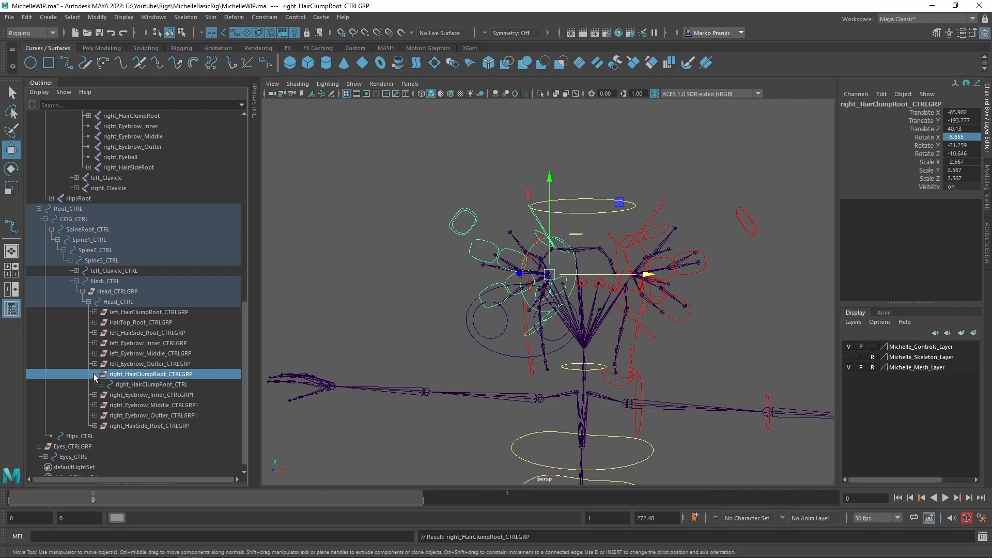
Snap right_Eyebrow_Inner_CTRLGRP1 onto the right_Eyebrow_Inner joint.
left_click(168, 387)
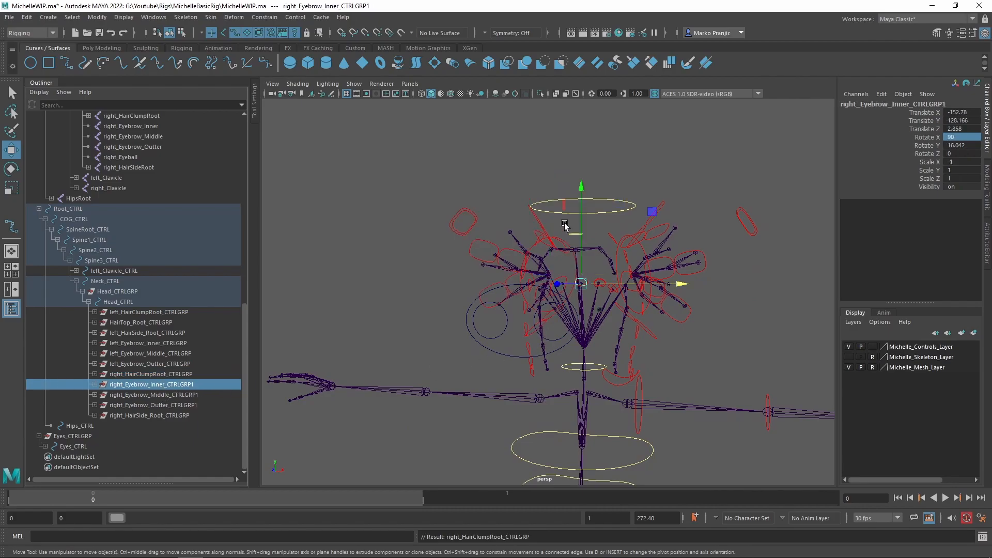
right_click_drag(561, 218, 647, 353, "alt")
middle_click_drag(646, 353, 605, 327, "alt")
mouse_move(604, 326)
left_mouse_down("alt")
mouse_move(613, 330)
mouse_move(616, 314)
left_mouse_up("alt")
scroll(571, 276, "up", 5)
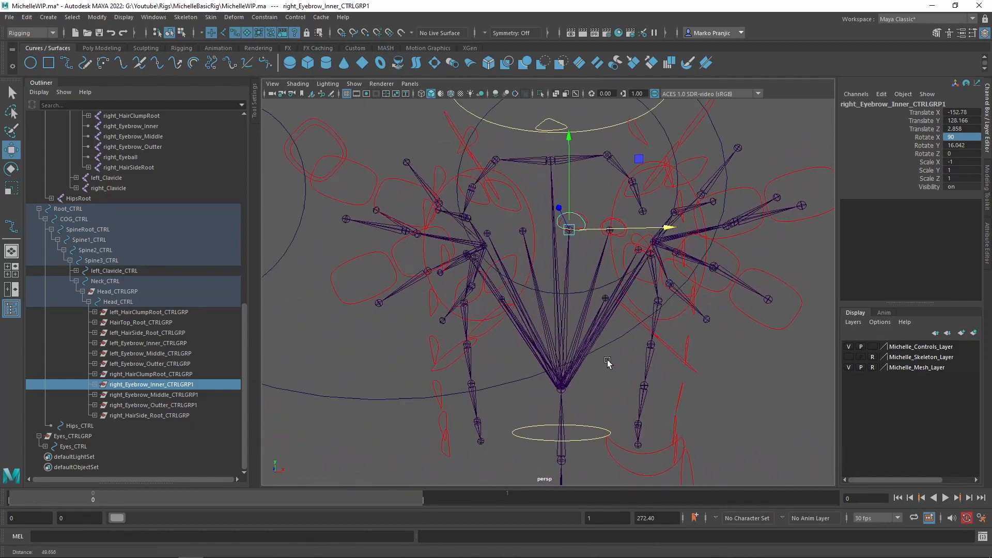
key("d")
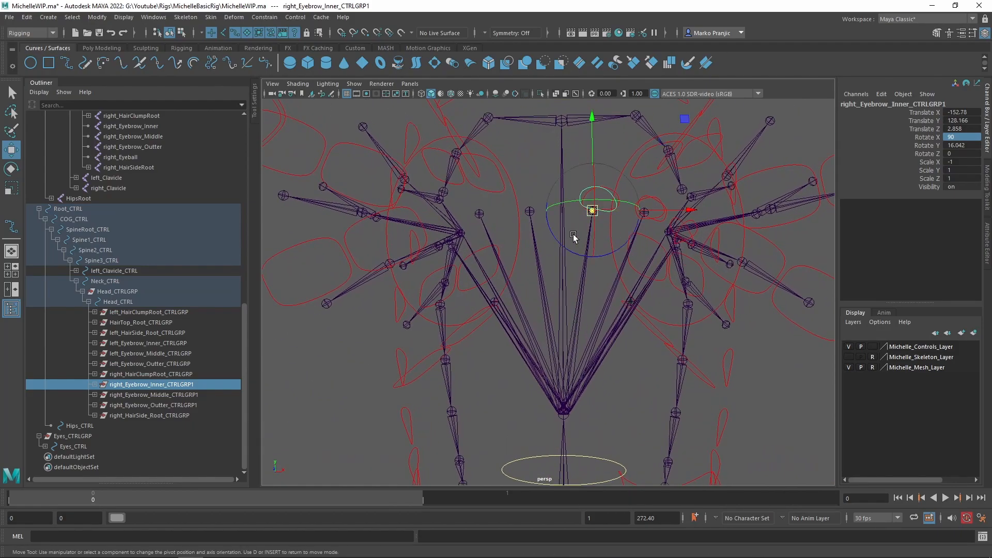
key("d")
key("v")
middle_click_drag(549, 212, 533, 212)
middle_click_drag(599, 228, 592, 247, "alt")
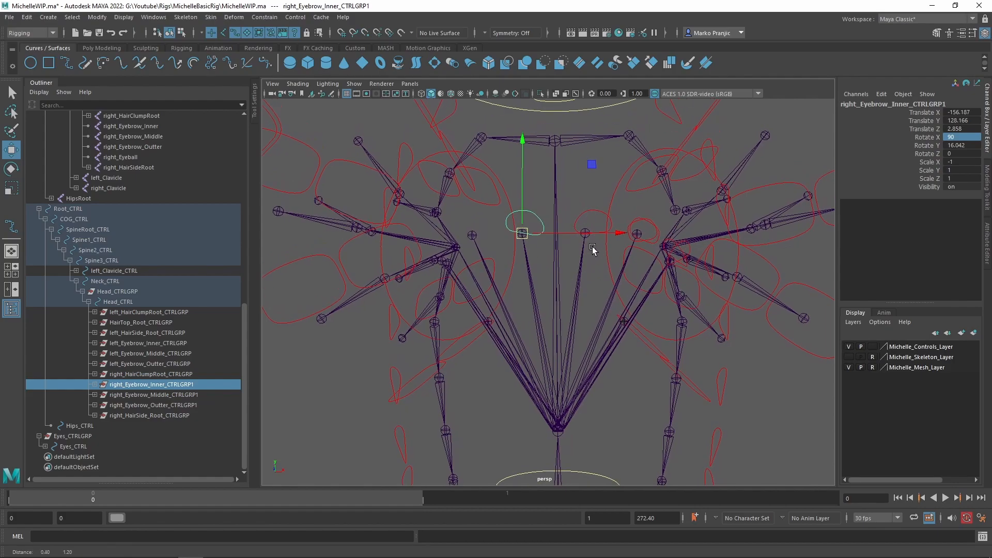
Set Rotate Y of right_Eyebrow_Inner_CTRLGRP1 to -16.042, trying Rotate X at -90 and restoring it to 90.
double_click(962, 137)
type("-")
key("Return")
left_click(975, 145)
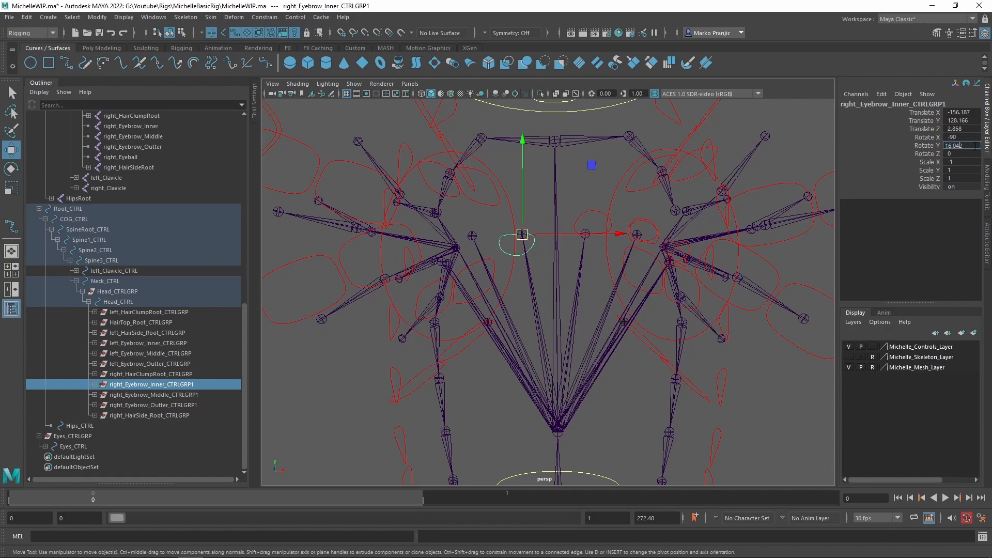
type("-")
key("Return")
left_click(966, 137)
key("Delete")
key("Return")
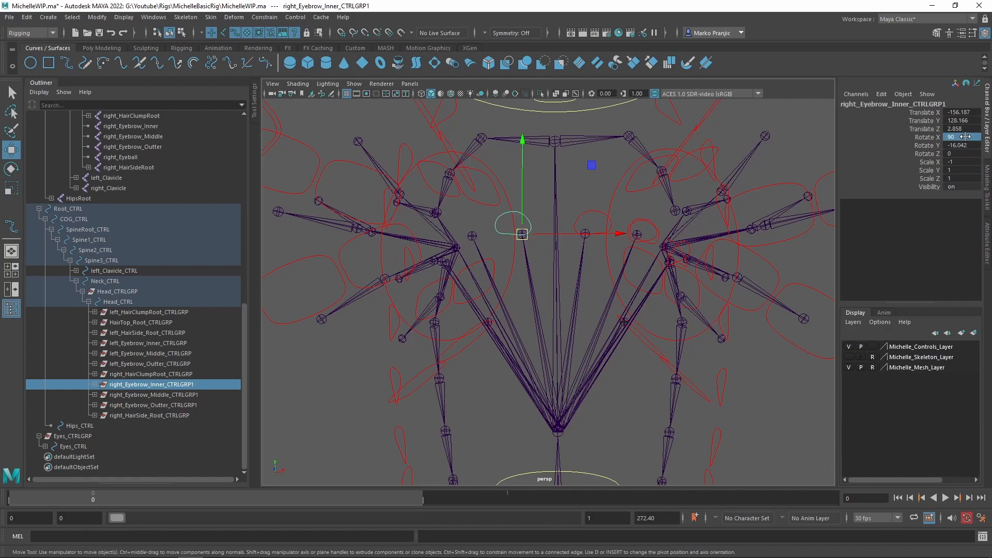
Rename right_Eyebrow_Inner_CTRLGRP1 as right_Eyebrow_Inner_CTRLGRP.
middle_click_drag(563, 190, 567, 235, "alt")
scroll(567, 235, "up", 2)
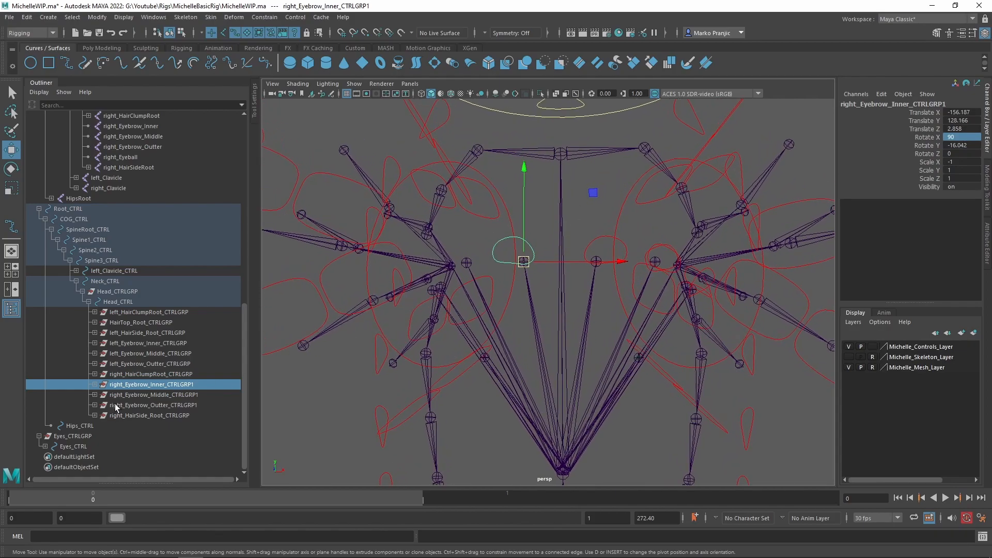
left_click(159, 395)
double_click(185, 385)
left_click(210, 385)
key("BackSpace")
Snap right_Eyebrow_Middle_CTRLGRP1 onto the right_Eyebrow_Middle joint and set its Rotate Y to -32.082.
left_click(205, 395)
key("v")
middle_click_drag(476, 270, 468, 265)
left_click(970, 145)
left_click(969, 145)
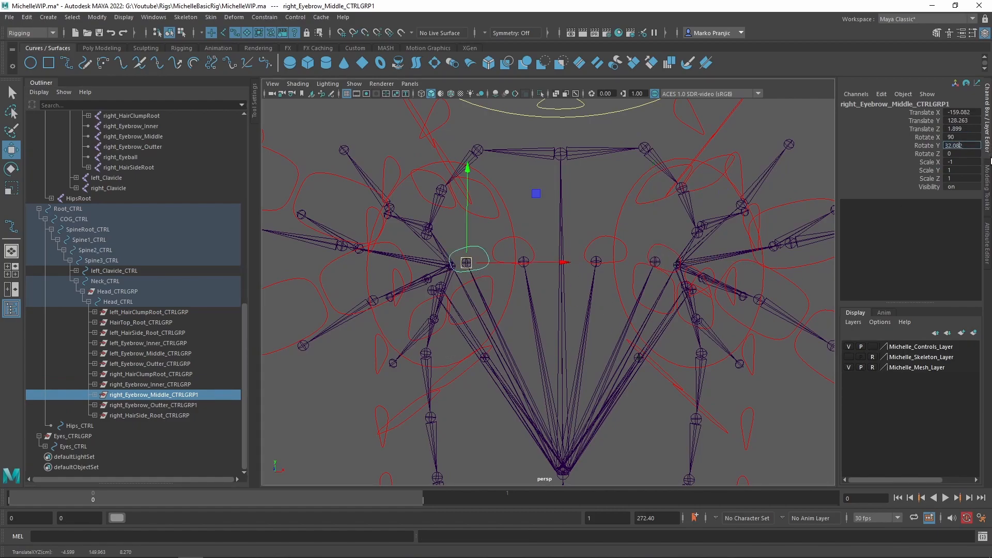
type("-")
key("Return")
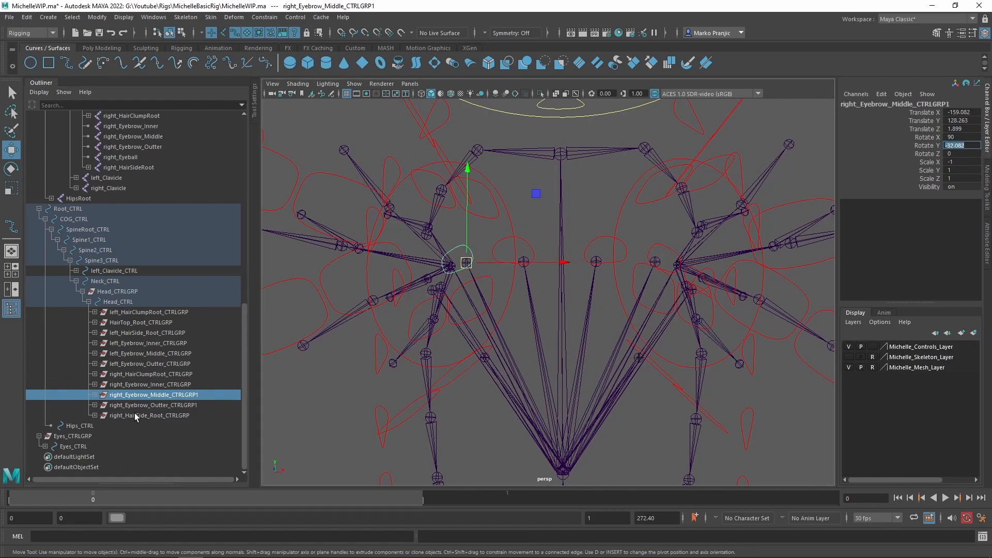
Rename right_Eyebrow_Middle_CTRLGRP1 as right_Eyebrow_Middle_CTRLGRP.
left_click(186, 405)
double_click(200, 398)
key("BackSpace")
key("Return")
Snap right_Eyebrow_Outter_CTRLGRP1 onto the right_Eyebrow_Outter joint and set its Rotate Y to -34.264.
left_click(215, 402)
left_click_drag(554, 271, 569, 306, "alt")
key("v")
middle_click_drag(496, 300, 494, 301)
left_click_drag(527, 330, 573, 298, "alt")
key("v")
middle_click_drag(488, 279, 479, 281)
left_click_drag(573, 322, 624, 326, "alt")
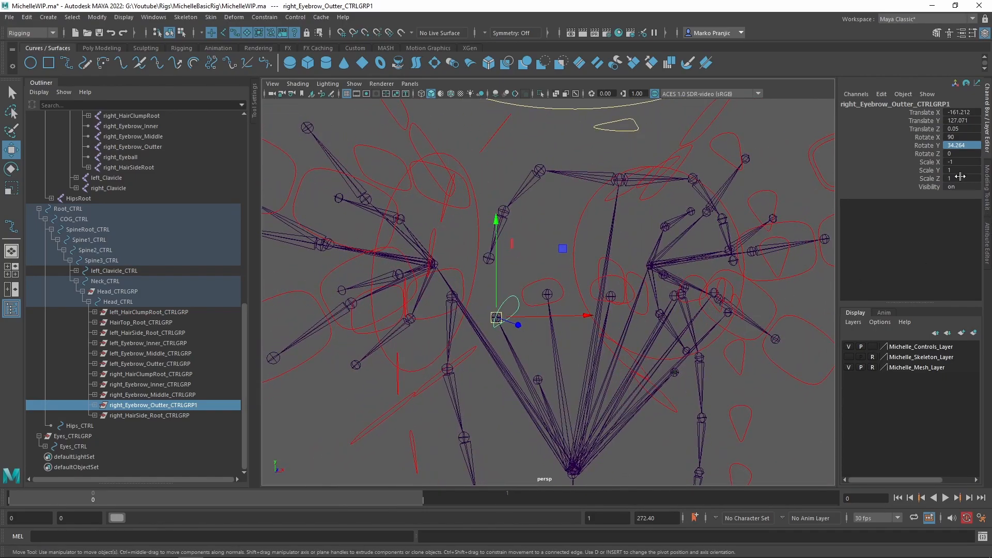
left_click(967, 145)
type("-")
key("Return")
Duplicate left_Clavicle_CTRL and snap the copy along X onto the right_Clavicle joint.
mouse_move(693, 333)
left_mouse_down("alt")
mouse_move(634, 330)
mouse_move(635, 305)
mouse_move(666, 299)
mouse_move(705, 365)
mouse_move(659, 311)
mouse_move(711, 334)
mouse_move(595, 331)
mouse_move(361, 400)
left_mouse_up("alt")
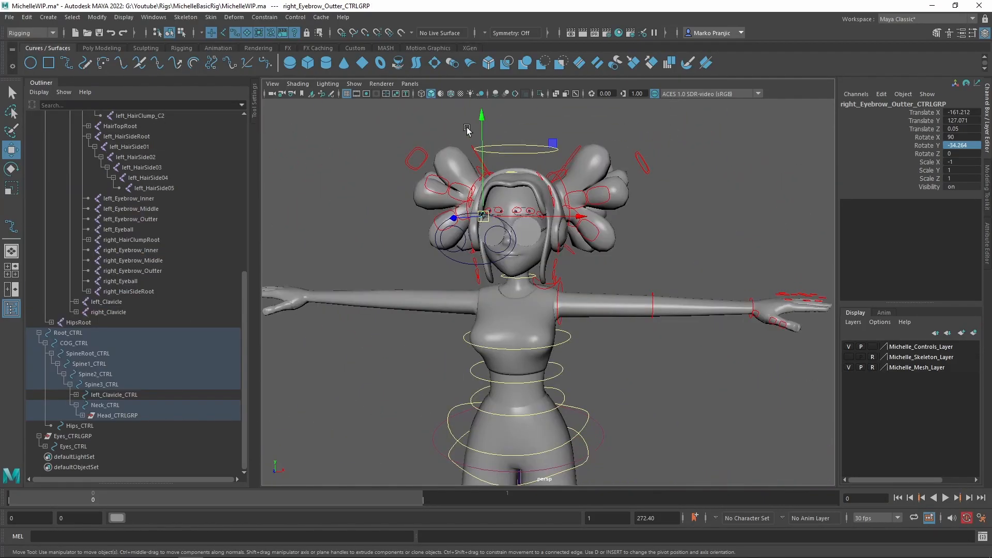
right_click_drag(476, 136, 551, 368, "alt")
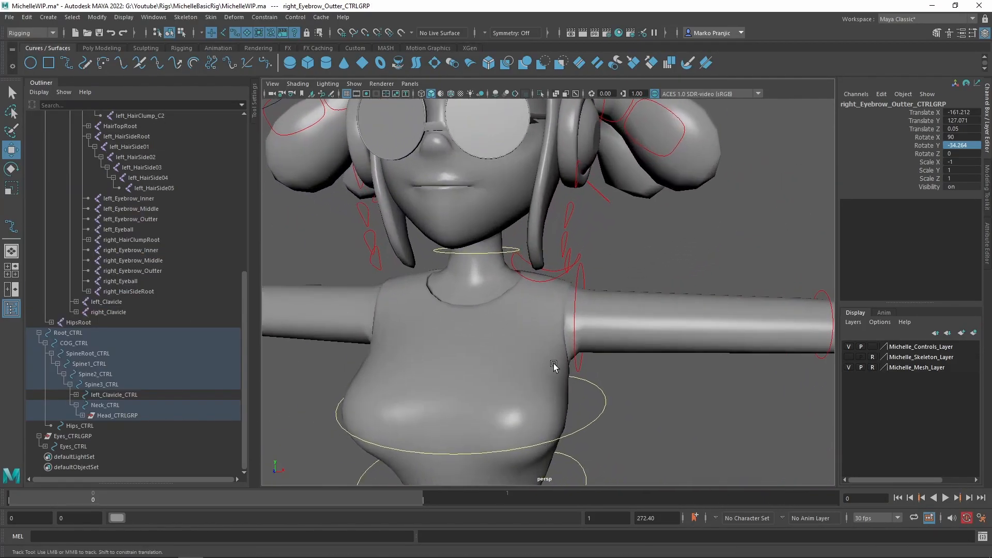
middle_click_drag(519, 281, 539, 238, "alt")
left_click(531, 223)
left_click_drag(598, 273, 527, 287, "alt")
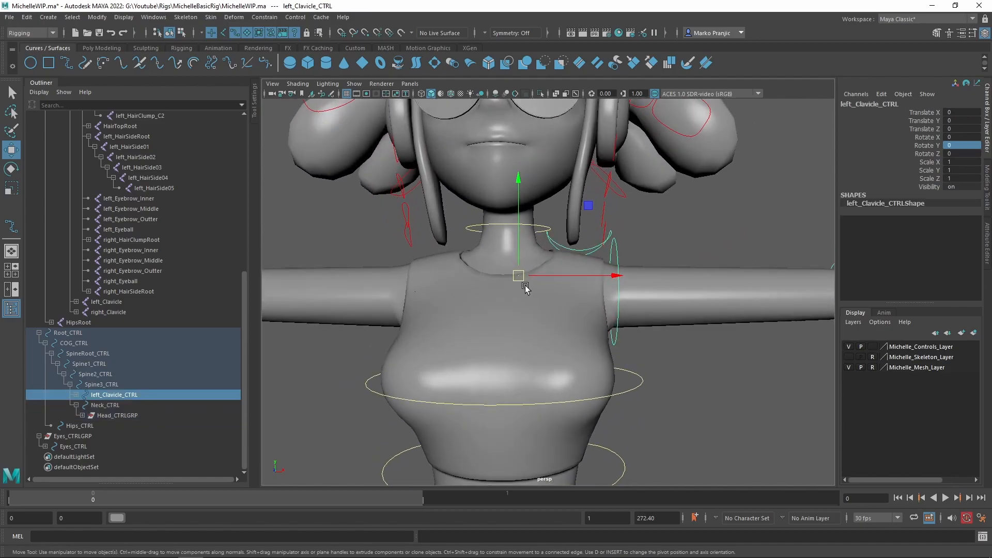
key("alt+1")
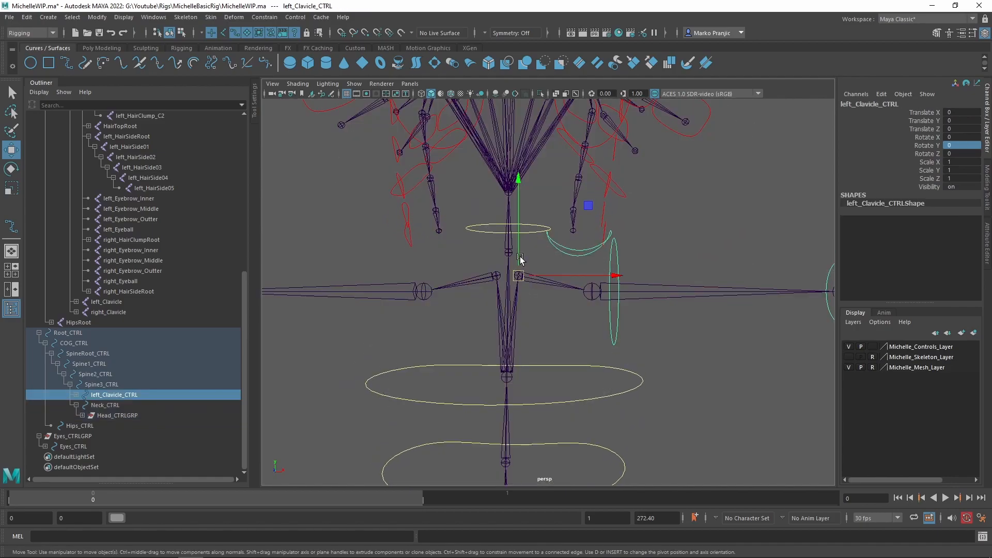
left_click(66, 17)
mouse_move(94, 149)
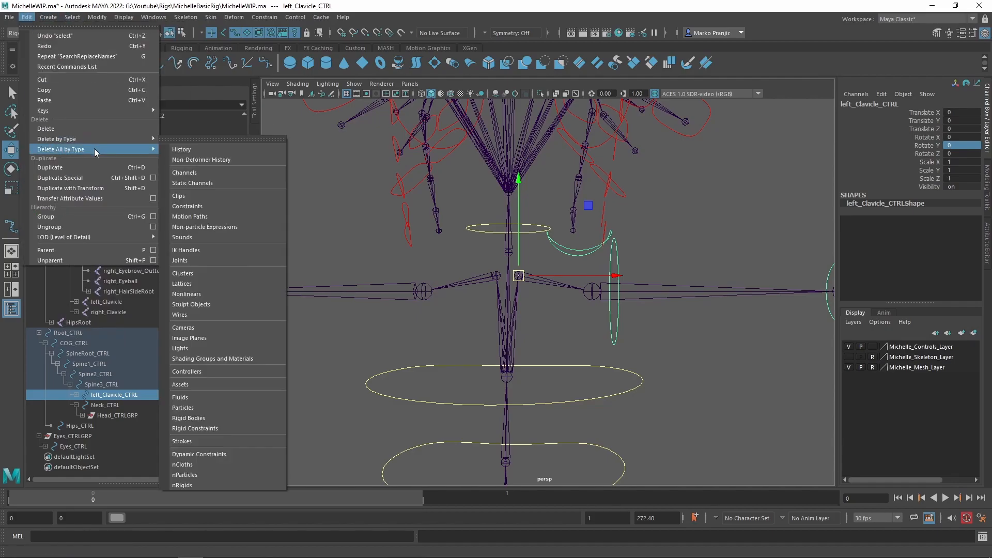
left_click(92, 181)
middle_click_drag(520, 345, 558, 347, "alt")
key("v")
left_click_drag(655, 280, 538, 278)
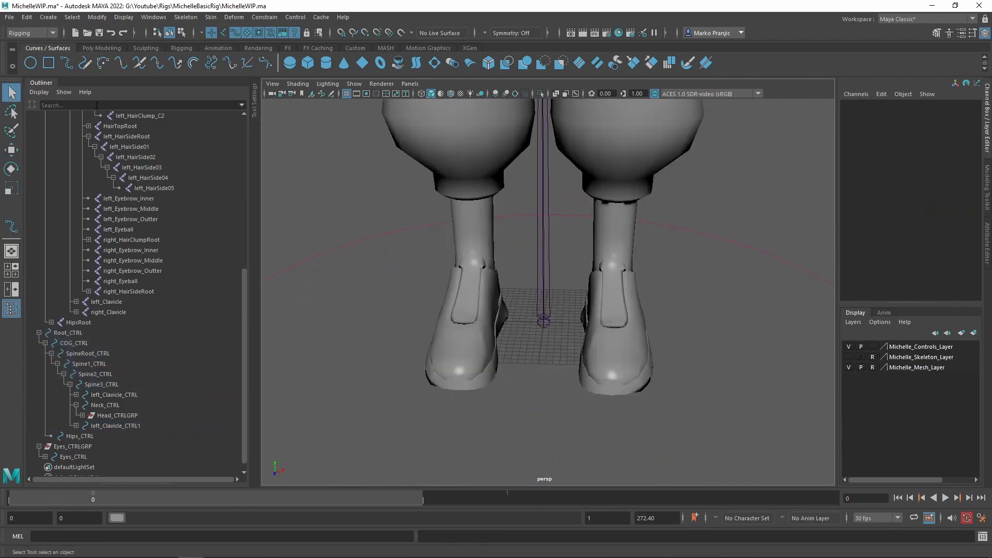
Create a NURBS circle at the origin and snap it along X to the left foot joints, at Translate X 10.189.
left_click(31, 63)
middle_click_drag(610, 268, 575, 231, "alt")
key("alt+2")
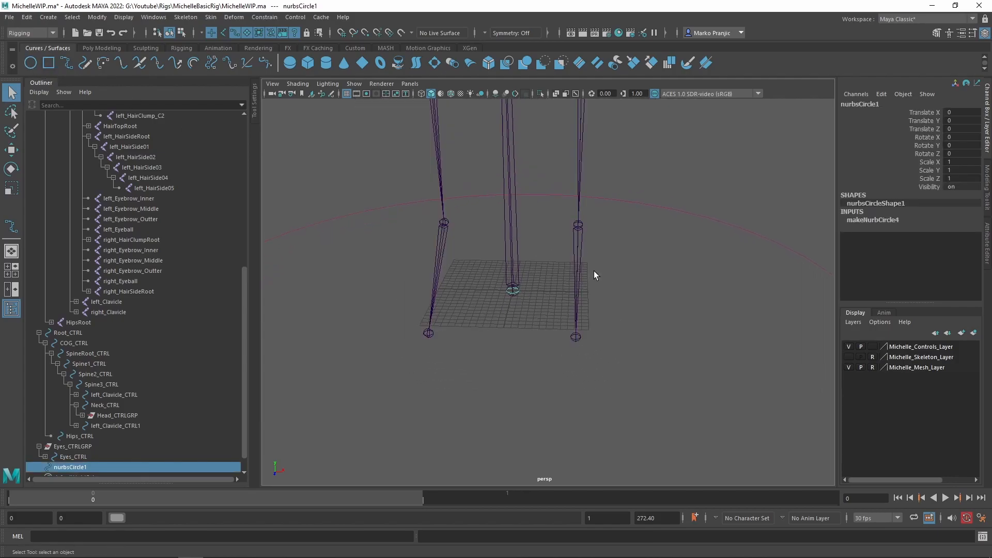
key("w")
key("v")
left_click_drag(609, 295, 581, 232)
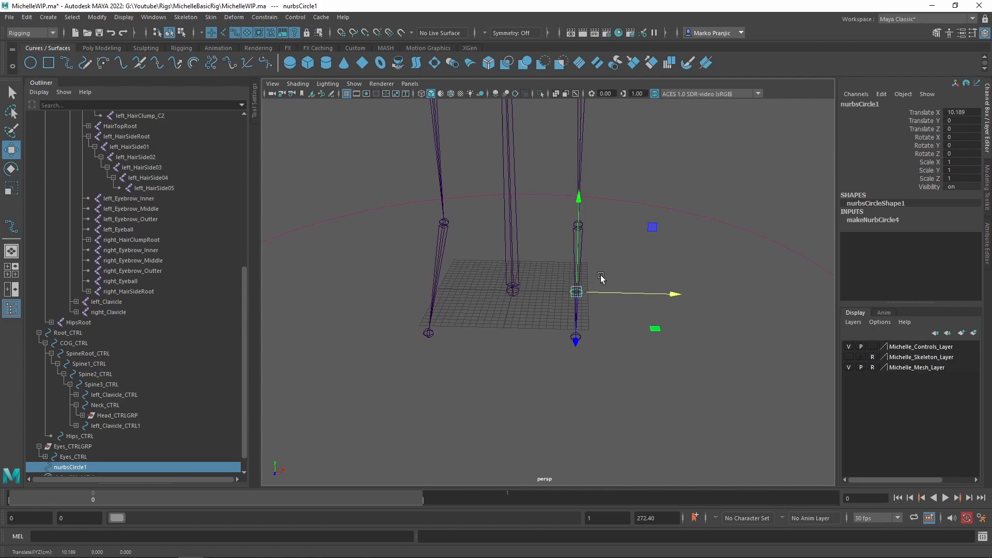
Scale the circle to about 8.259 with Scale Z about 15.808, and move it forward under the foot to about Translate Z 7.347.
key("r")
middle_click_drag(646, 282, 683, 267)
left_click(577, 292)
middle_click_drag(642, 325, 726, 286)
left_click_drag(576, 339, 574, 398)
left_click_drag(645, 317, 596, 318, "alt")
key("w")
key("alt+2")
left_click_drag(519, 337, 467, 357)
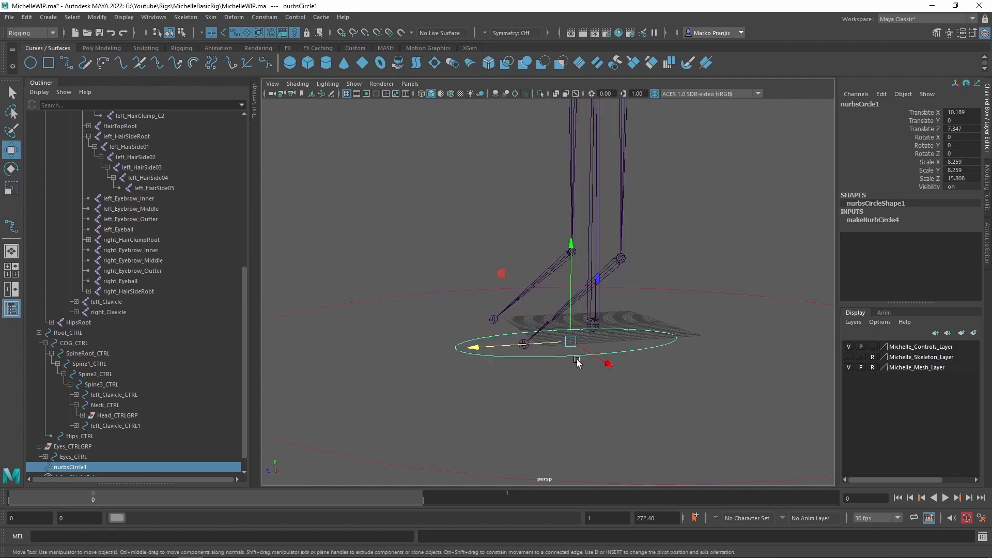
Snap the foot circle's pivot to the left ankle joint.
left_click_drag(625, 354, 622, 371, "alt")
left_click_drag(610, 302, 608, 311, "alt")
left_click(575, 360)
key("d")
key("v")
middle_click_drag(635, 279, 626, 283)
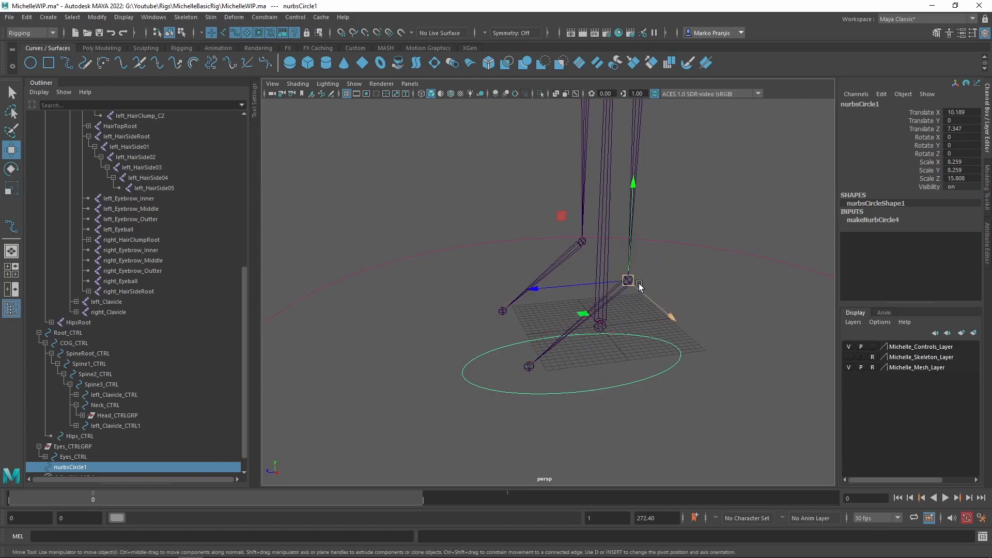
left_click_drag(627, 288, 637, 373, "alt")
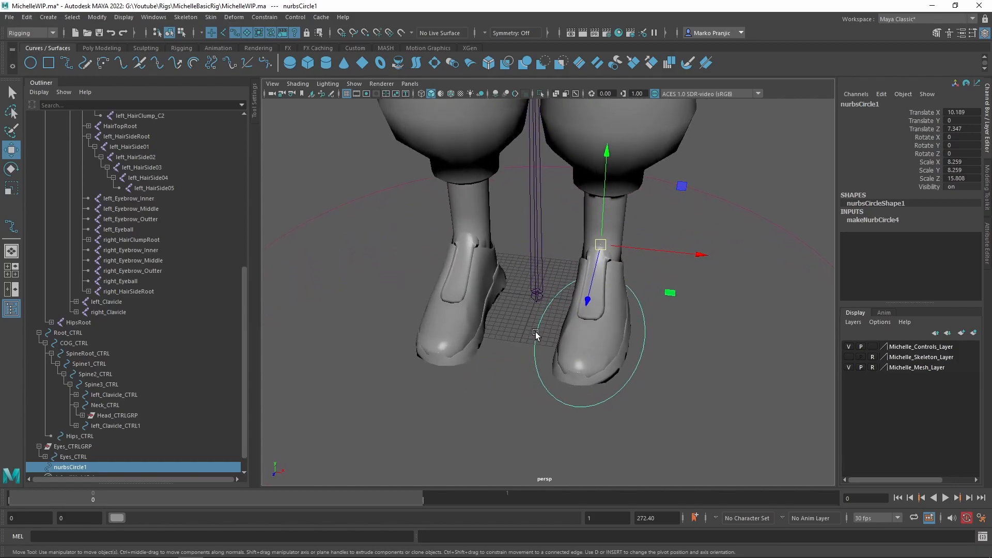
Move the foot circle's side and front control vertices inward so the curve fits closer around the left shoe.
right_click_drag(536, 295, 485, 292)
left_click_drag(485, 293, 544, 330, "alt")
left_click(530, 315)
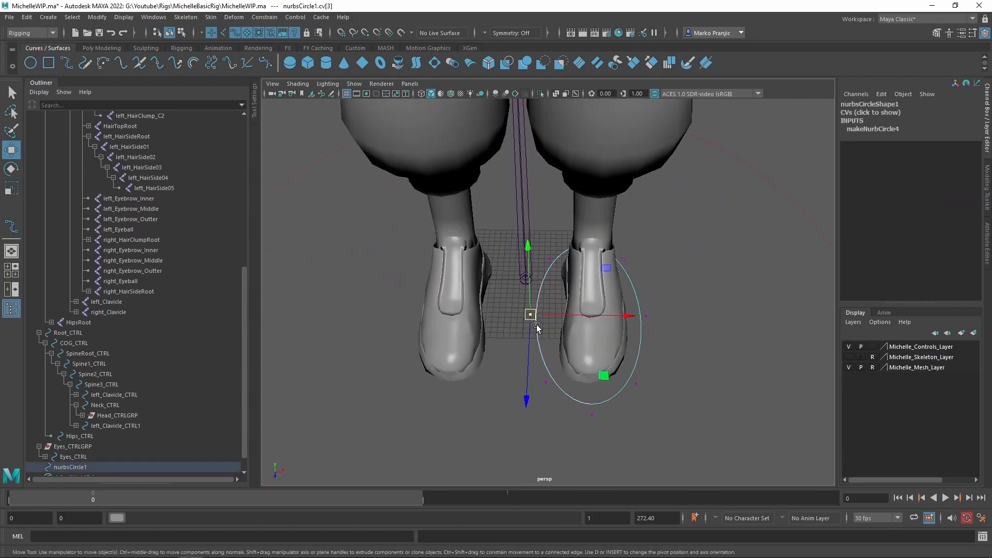
left_click_drag(615, 325, 641, 324)
left_click(548, 384)
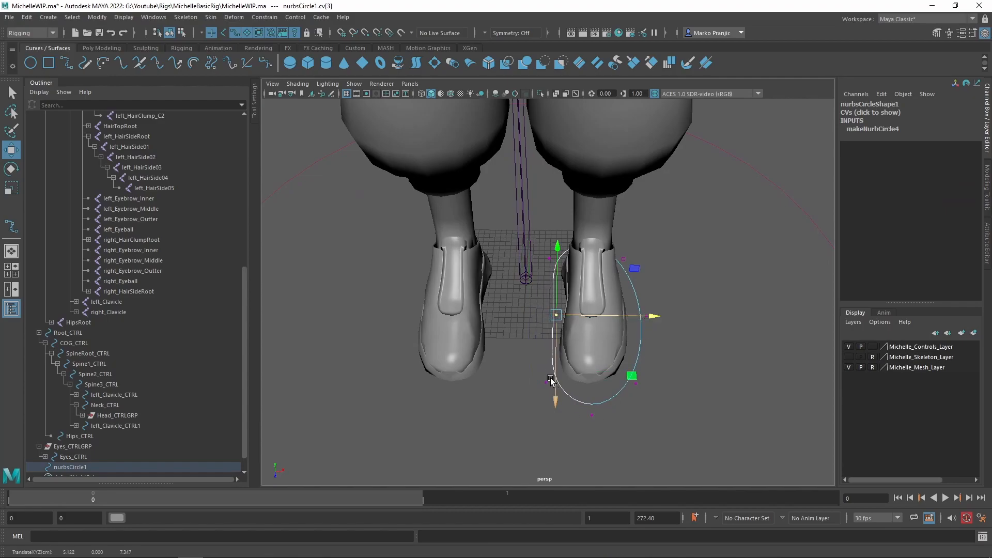
left_click_drag(620, 450, 581, 409)
left_click(593, 417)
left_click(648, 319)
left_click_drag(660, 331, 591, 357, "alt")
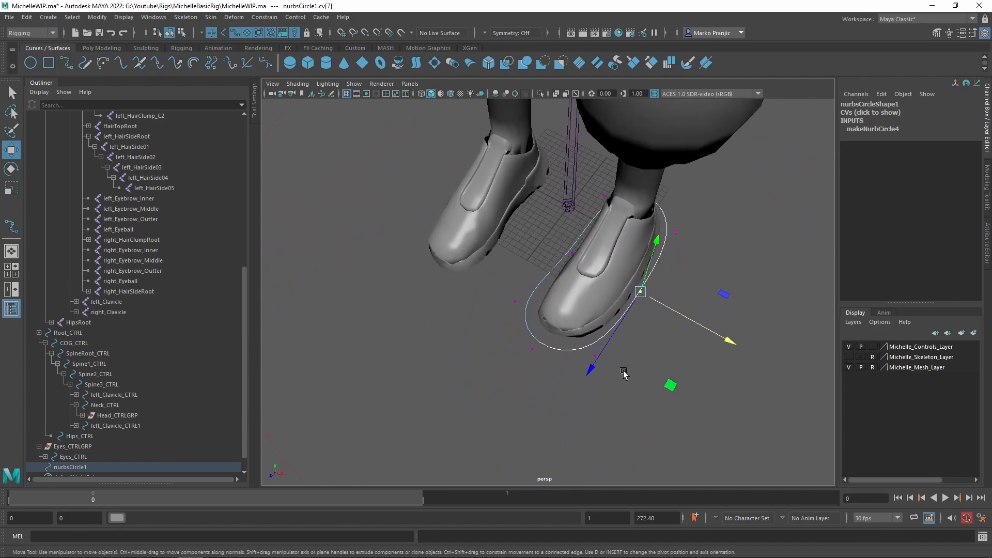
Scale the two front side control vertices to widen the curve around the toe, then return to object selection.
key("q")
left_click(514, 302, "shift")
key("r")
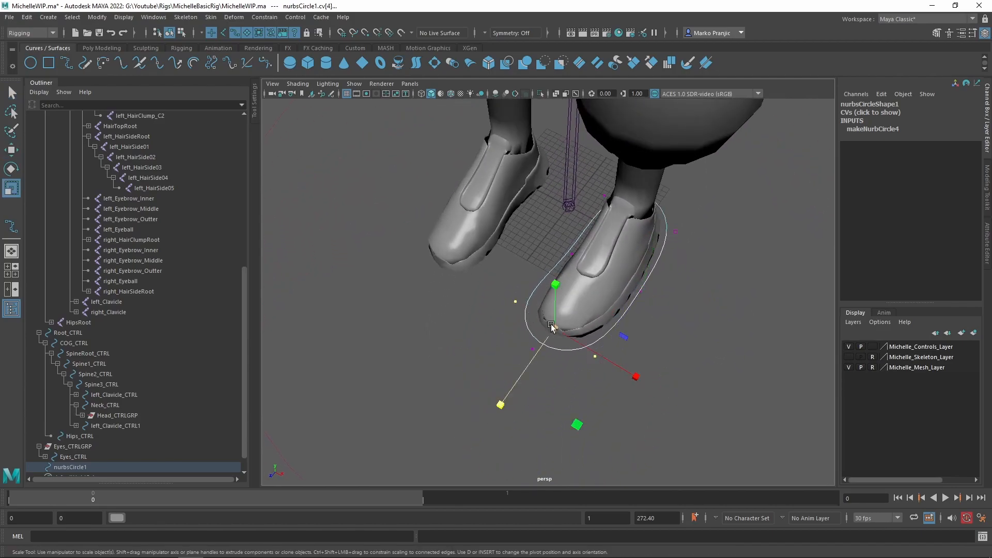
left_click_drag(636, 377, 634, 298)
key("q")
right_click_drag(633, 294, 674, 282)
Duplicate the foot curve and mirror the copy to the right foot with Translate X -10.189 and Scale X -8.259.
key("ctrl+d")
left_click(962, 129)
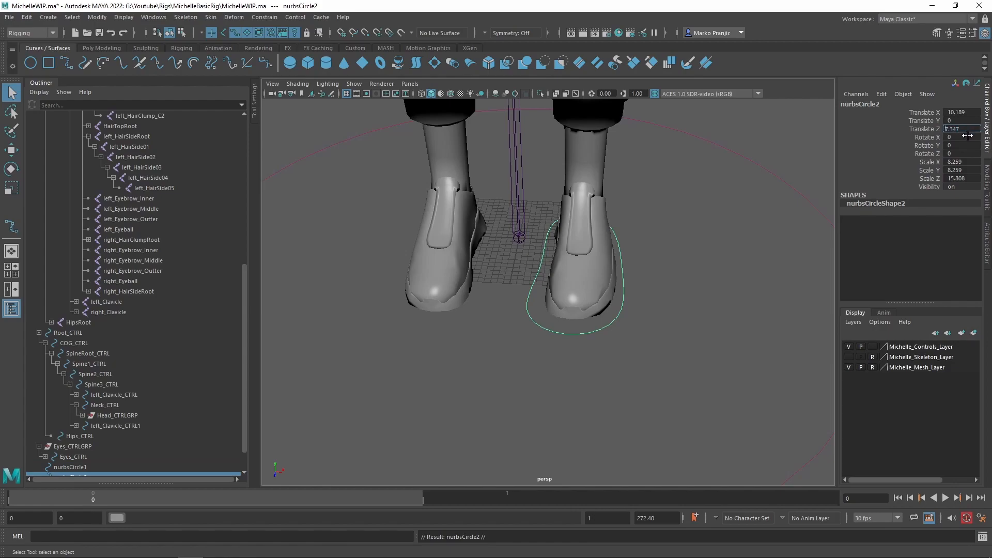
left_click(960, 112)
type("-")
key("Return")
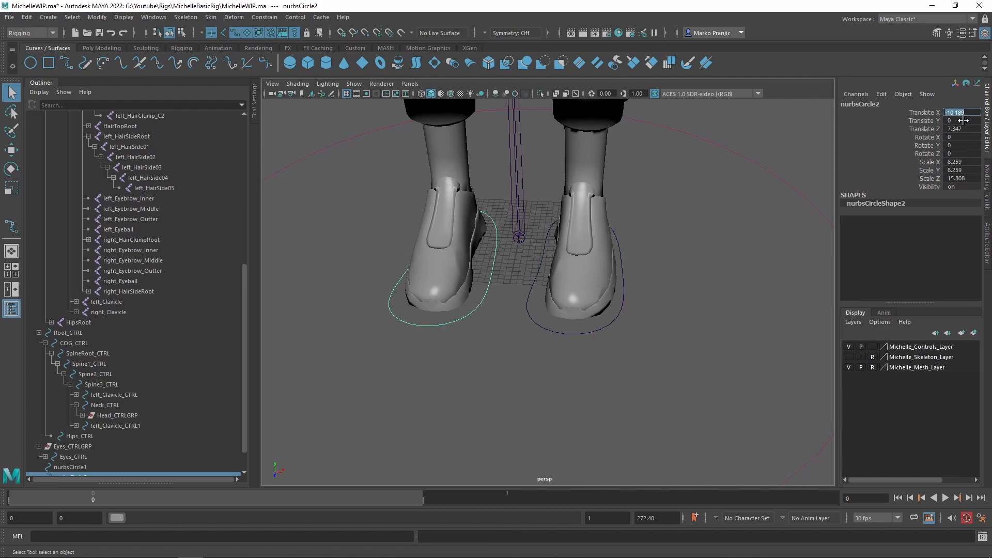
left_click(972, 163)
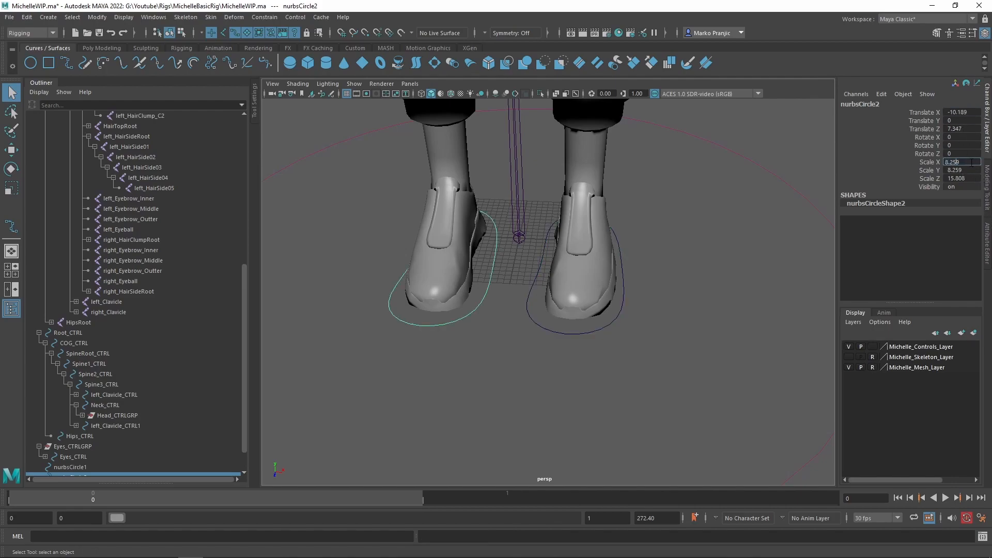
type("-")
key("Return")
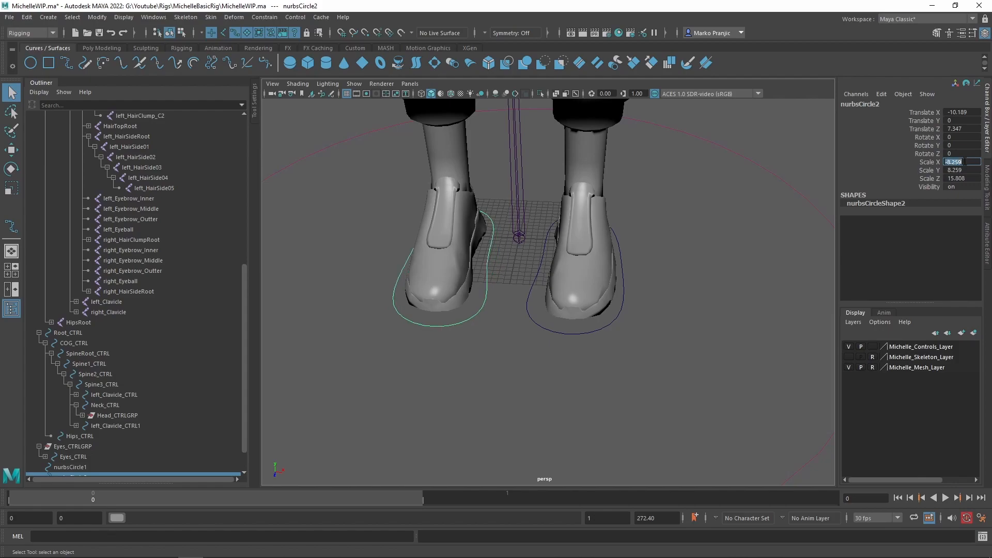
Freeze the transformations of both foot curves.
left_click(615, 320)
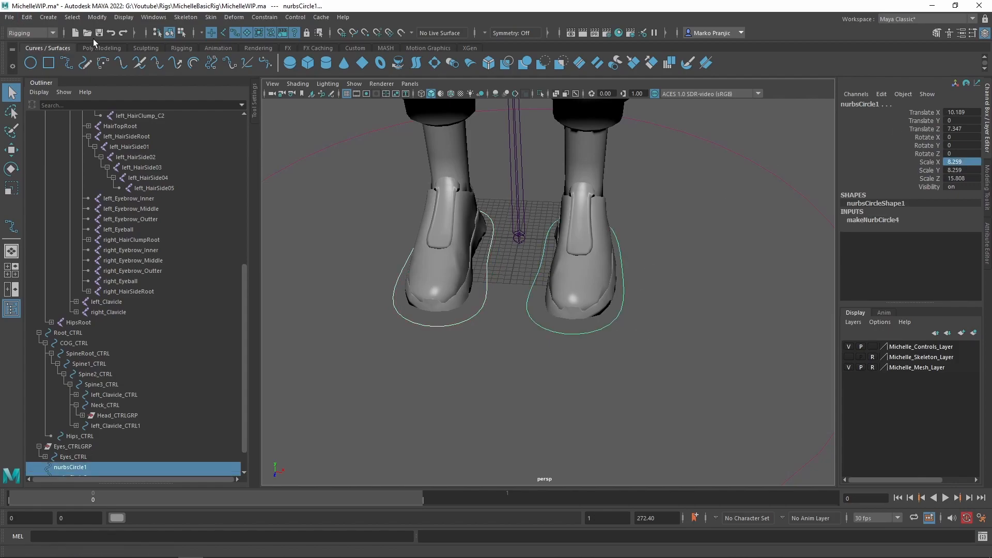
left_click(97, 17)
left_click(129, 64)
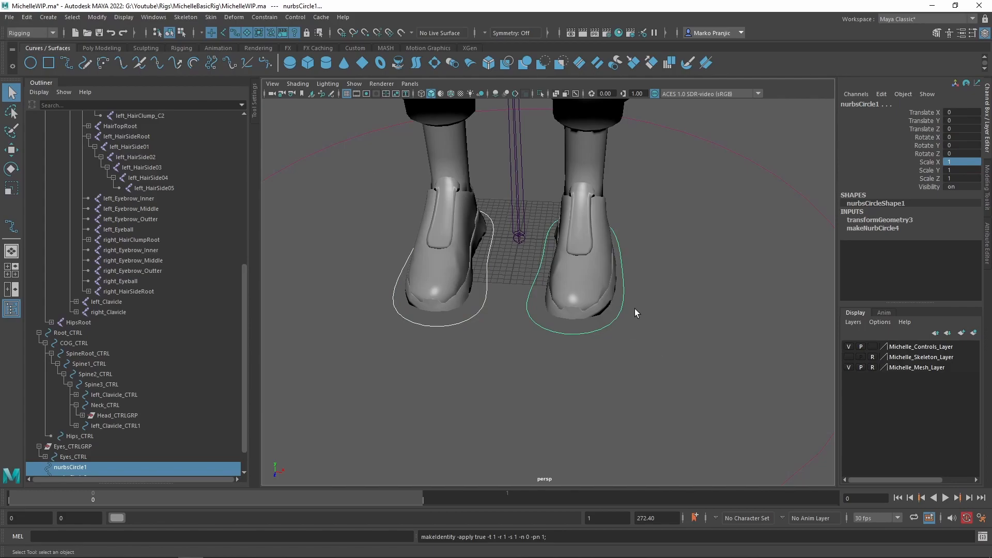
Enable drawing overrides on both foot curve shapes, colouring the left foot's curve red and the right foot's curve green.
left_click(629, 329)
left_click(619, 319)
left_click(464, 313, "shift")
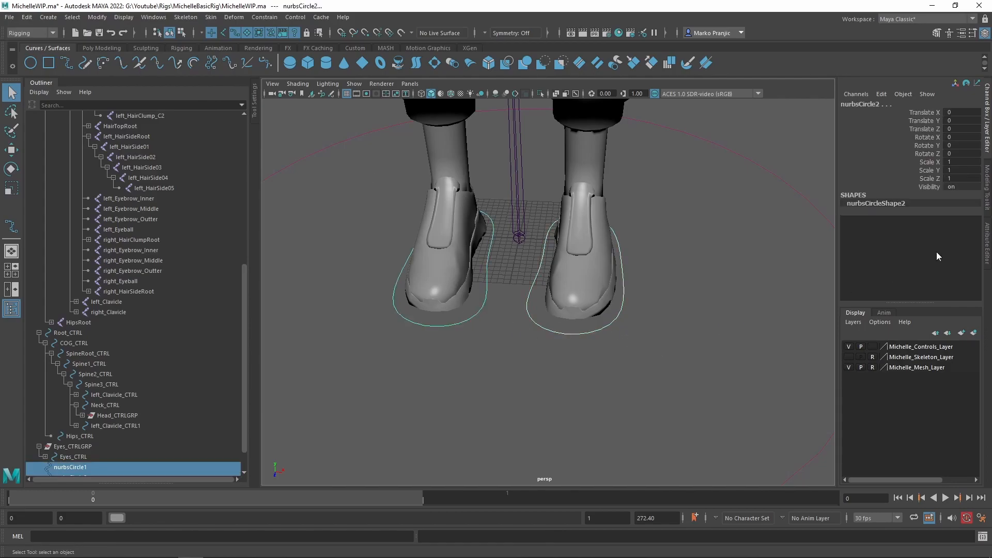
left_click(636, 339)
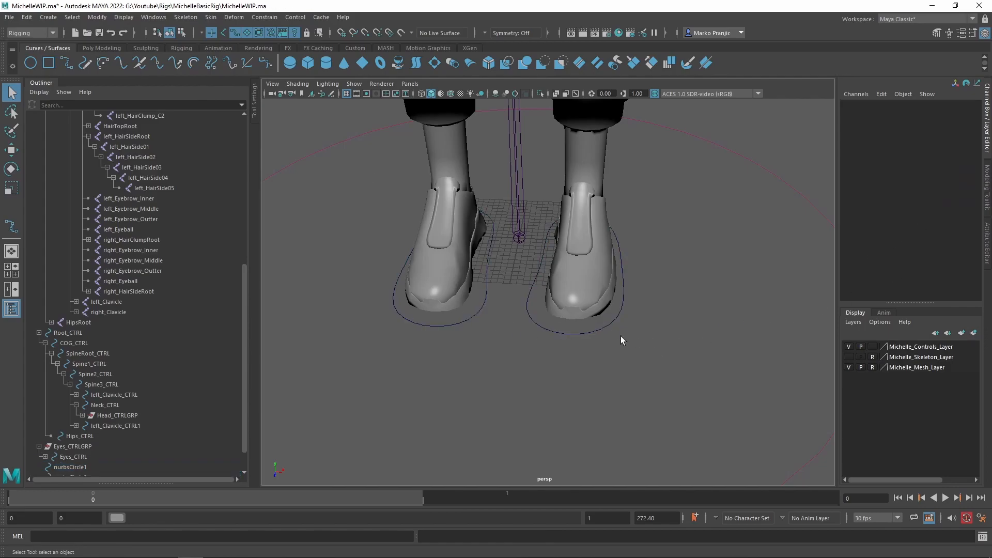
left_click_drag(597, 318, 635, 338)
left_click(985, 253)
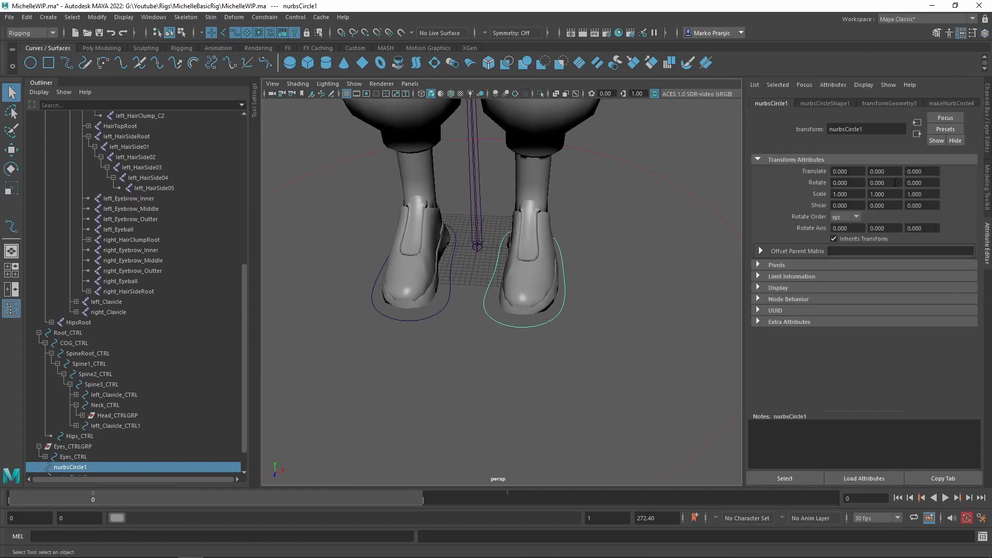
left_click(838, 103)
left_click(854, 260)
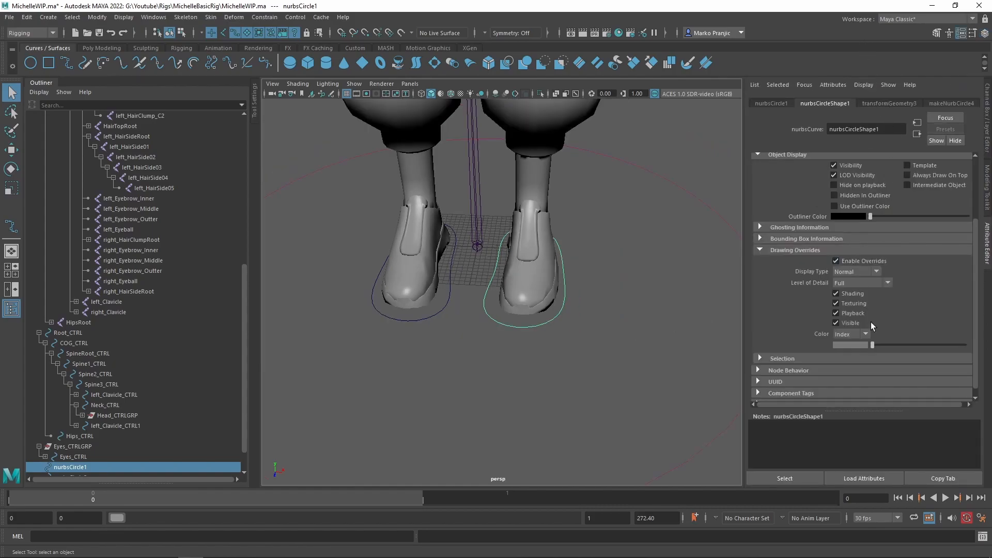
mouse_move(908, 345)
left_mouse_down()
mouse_move(898, 346)
mouse_move(913, 347)
left_mouse_up()
left_click(441, 315)
left_click(849, 262)
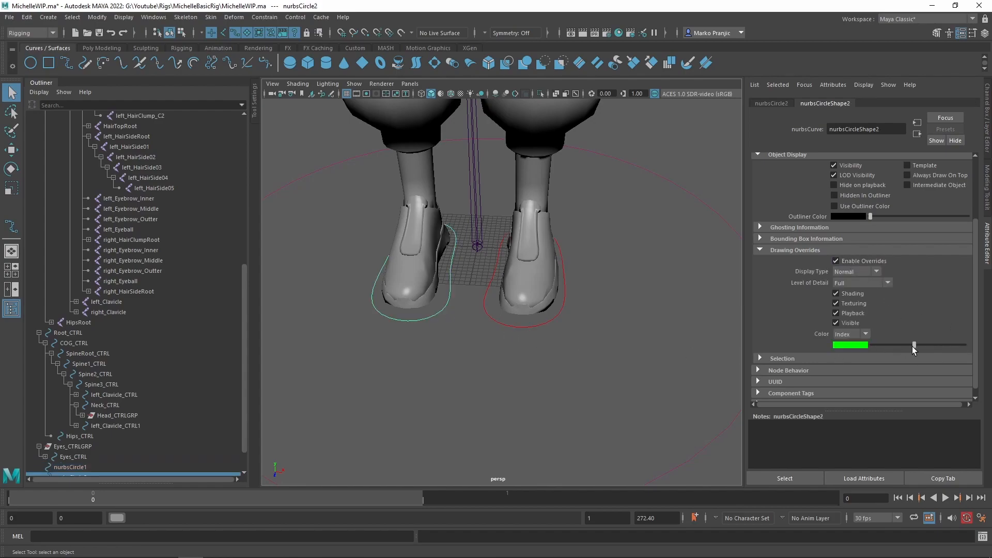
left_click(639, 303)
Create a polygon cone and move it forward and up so it sits in front of the legs.
middle_click_drag(636, 287, 642, 336, "alt")
left_click_drag(642, 336, 609, 326, "alt")
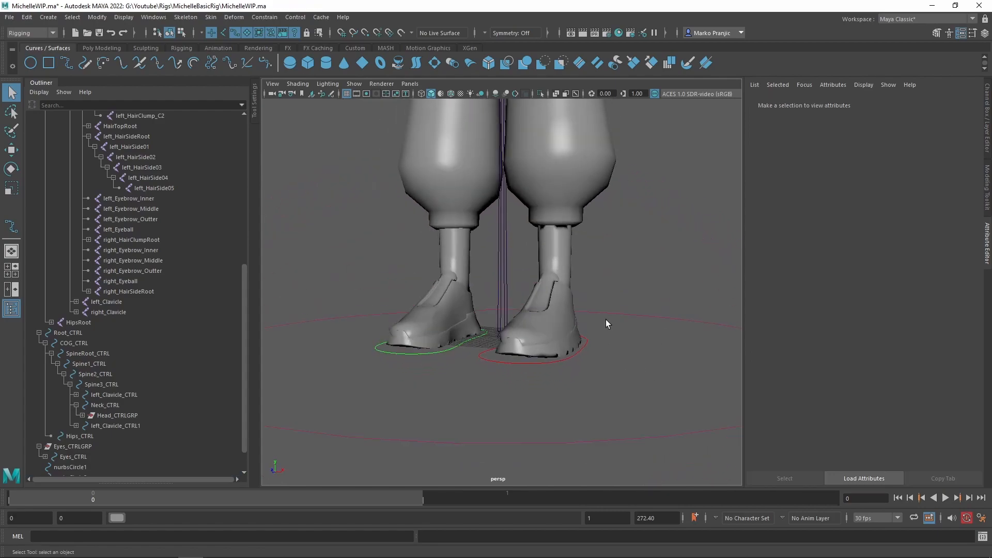
right_click_drag(609, 325, 623, 305, "alt")
middle_click_drag(622, 305, 652, 389, "alt")
right_click_drag(652, 389, 613, 230, "alt")
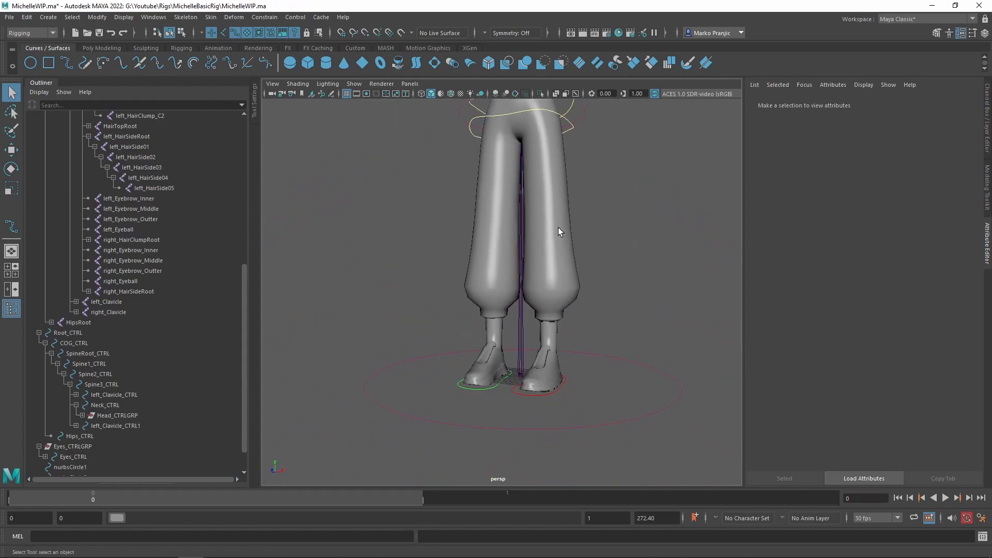
left_click_drag(550, 218, 568, 312, "alt")
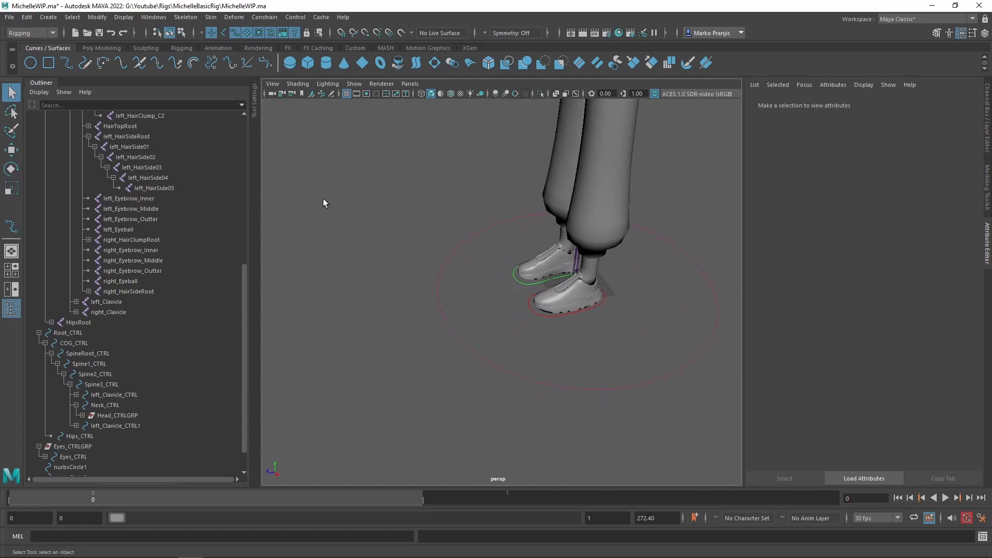
left_click(51, 19)
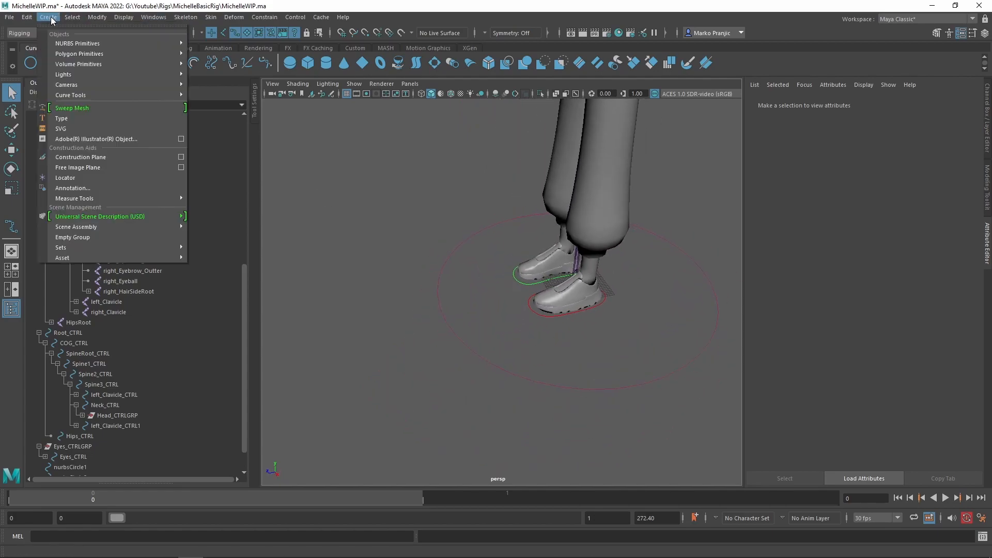
mouse_move(88, 53)
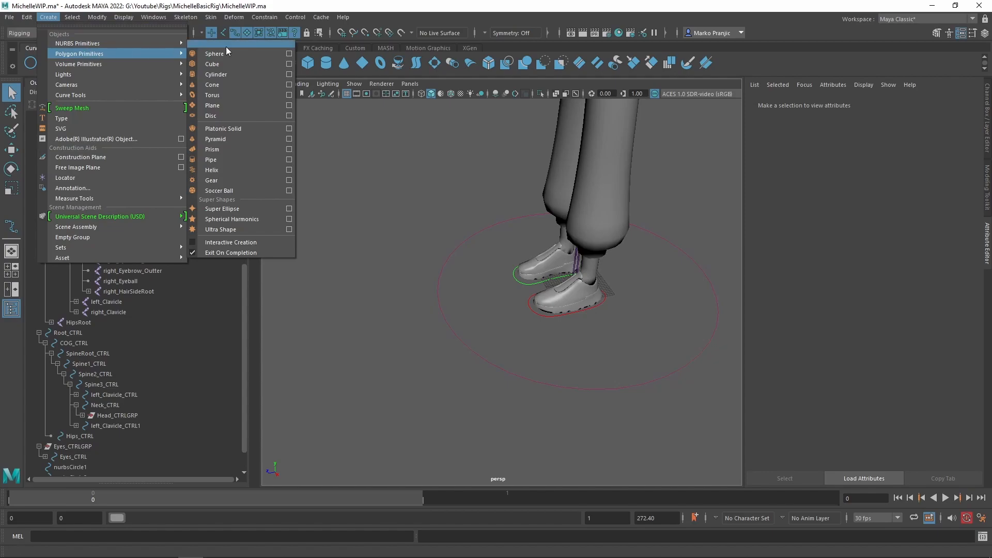
left_click(234, 84)
key("w")
left_click_drag(468, 303, 390, 313)
left_click_drag(486, 223, 484, 112)
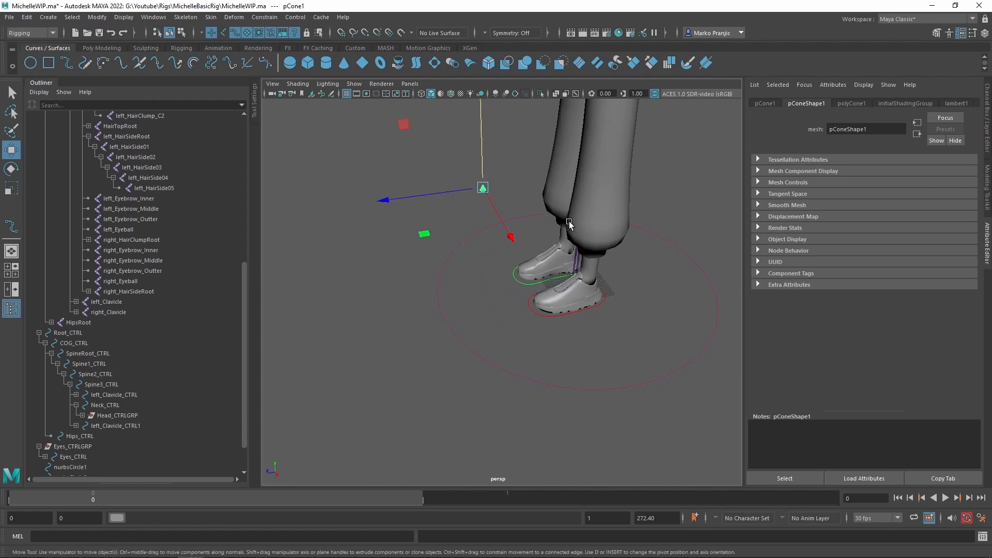
Snap the cone to the left knee joint in the front view, then move it forward to Translate Z 48.746.
middle_click_drag(567, 216, 573, 317, "alt")
left_click_drag(487, 219, 596, 245, "alt")
key("alt")
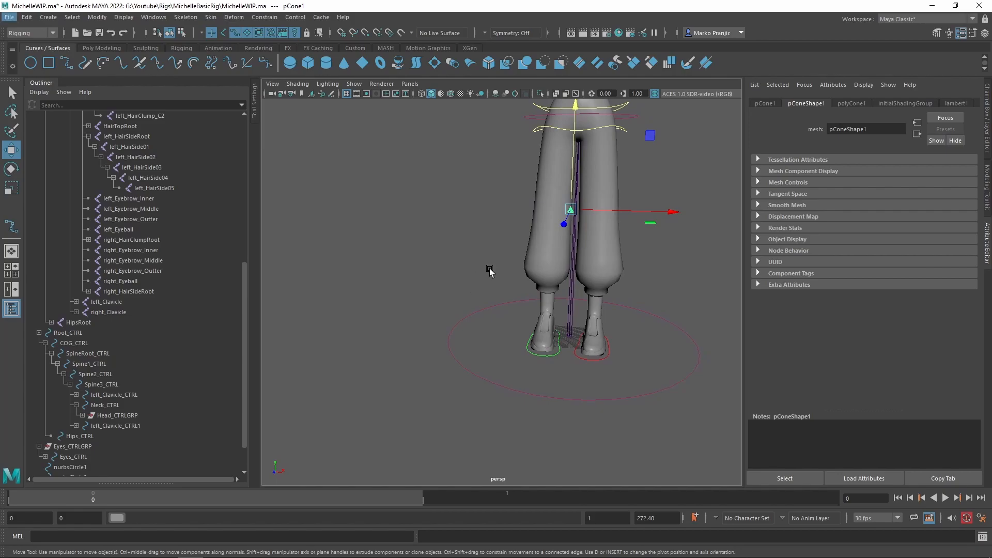
key("space")
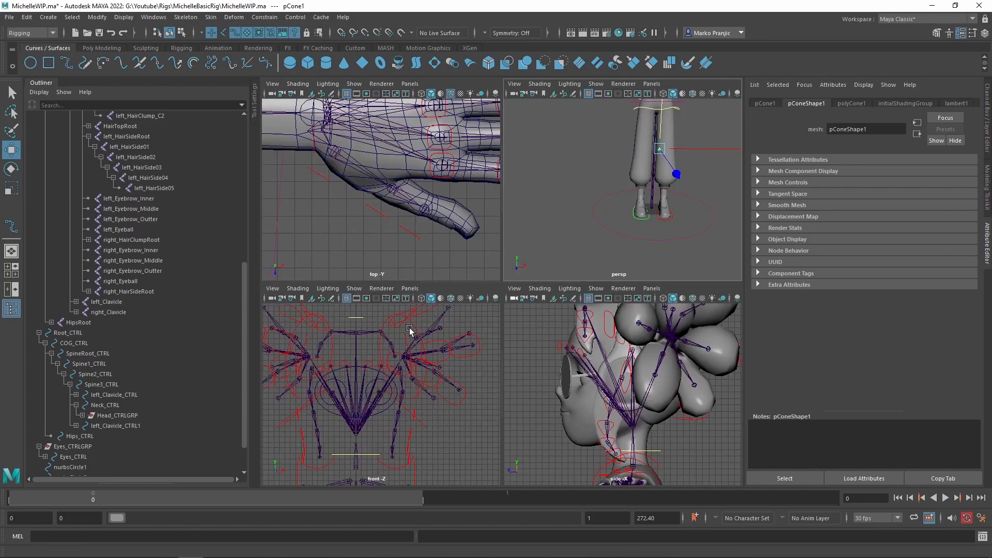
key("space")
middle_click_drag(569, 438, 506, 116, "alt")
middle_click_drag(511, 421, 570, 124, "alt")
middle_click_drag(621, 254, 607, 130, "alt")
middle_click_drag(612, 389, 606, 227, "alt")
key("w")
key("v")
middle_click_drag(561, 251, 546, 246)
key("space")
key("space")
left_click_drag(667, 207, 521, 233, "alt")
left_click_drag(510, 285, 349, 315)
Rotate the cone to Rotate X 90.
key("ctrl+a")
key("e")
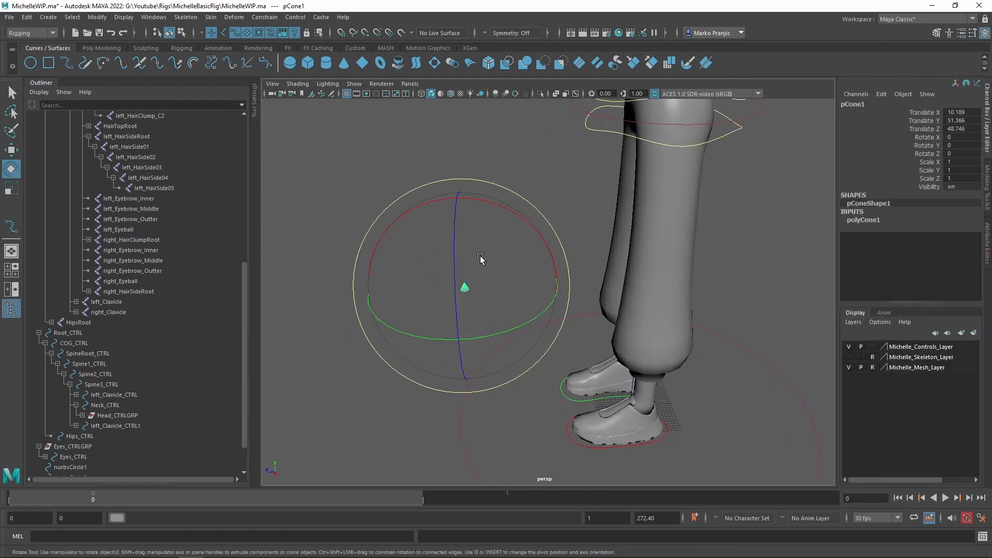
left_click_drag(487, 213, 409, 218)
left_click(960, 136)
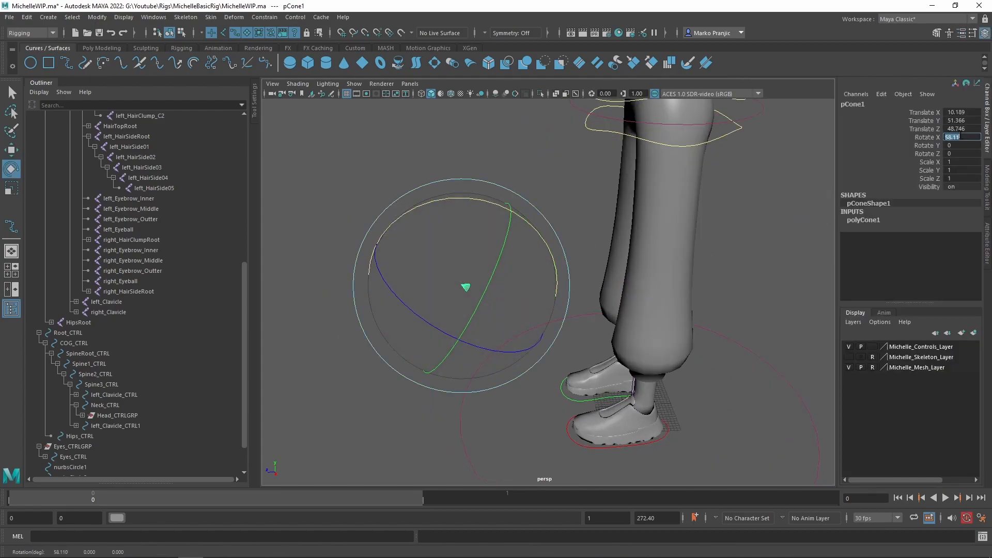
type("90")
key("Return")
left_click_drag(574, 300, 621, 253, "alt")
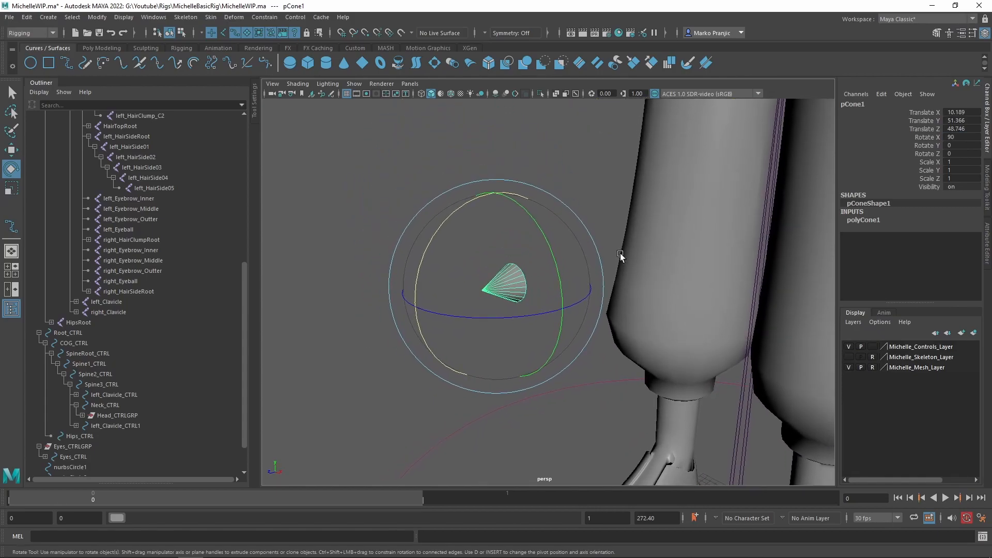
Set the cone's Subdivisions Axis to 4 to turn it into a pyramid.
key("ctrl+a")
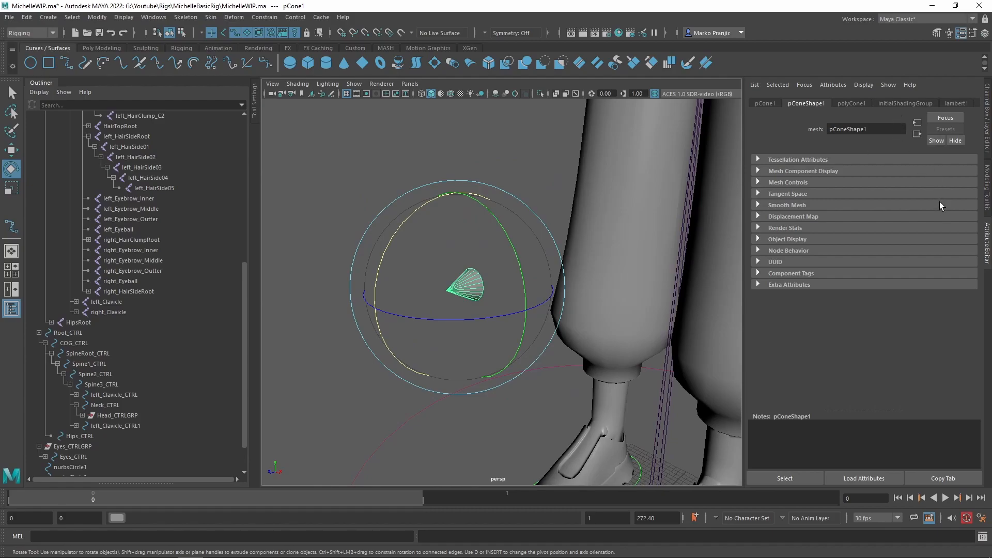
left_click(850, 103)
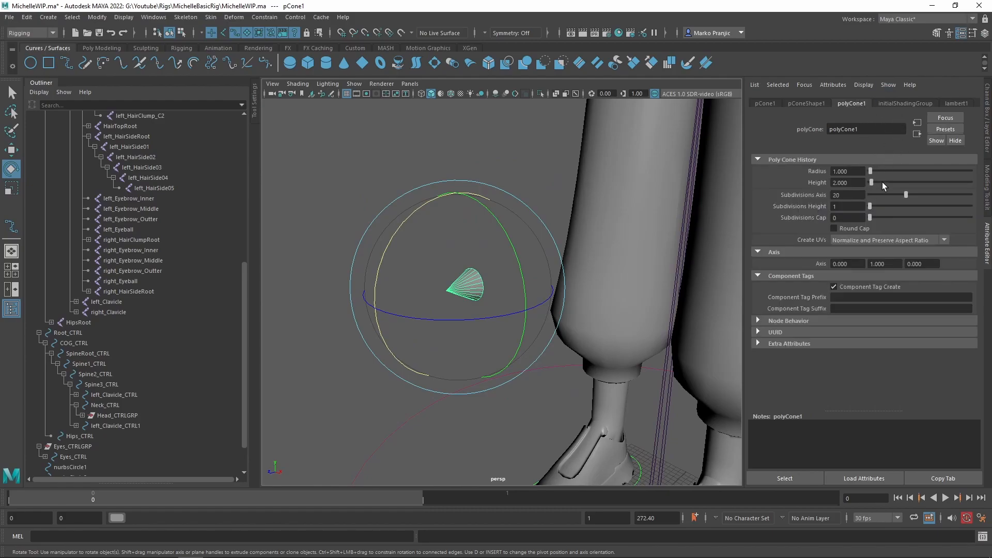
left_click(839, 197)
type("4")
key("Return")
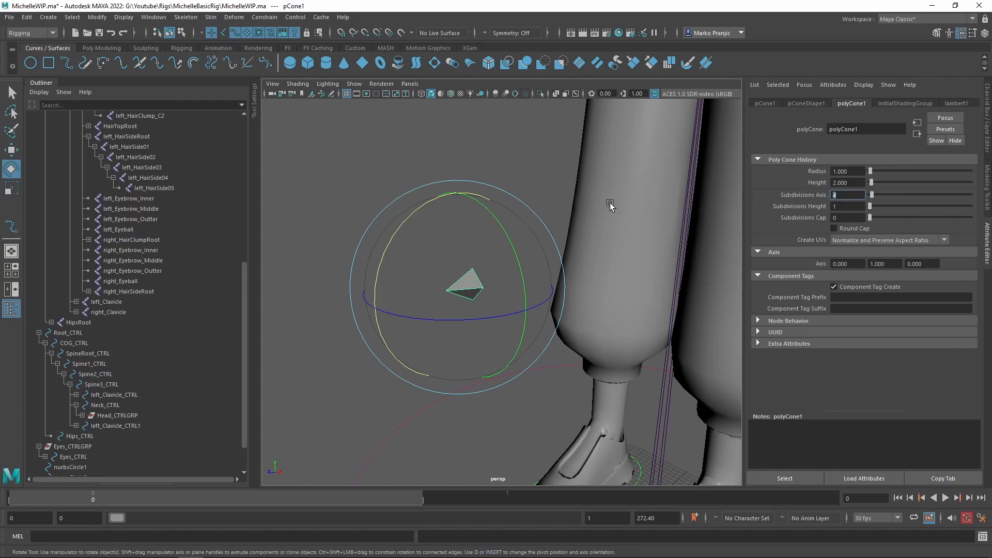
Scale the pyramid up uniformly in front of the left knee and return to object selection.
key("r")
left_click_drag(471, 288, 586, 286)
right_click_drag(587, 286, 594, 210, "alt")
left_click_drag(638, 288, 631, 286, "alt")
left_click_drag(485, 290, 492, 288)
mouse_move(478, 203)
left_mouse_down("alt")
mouse_move(447, 219)
mouse_move(461, 201)
left_mouse_up("alt")
key("q")
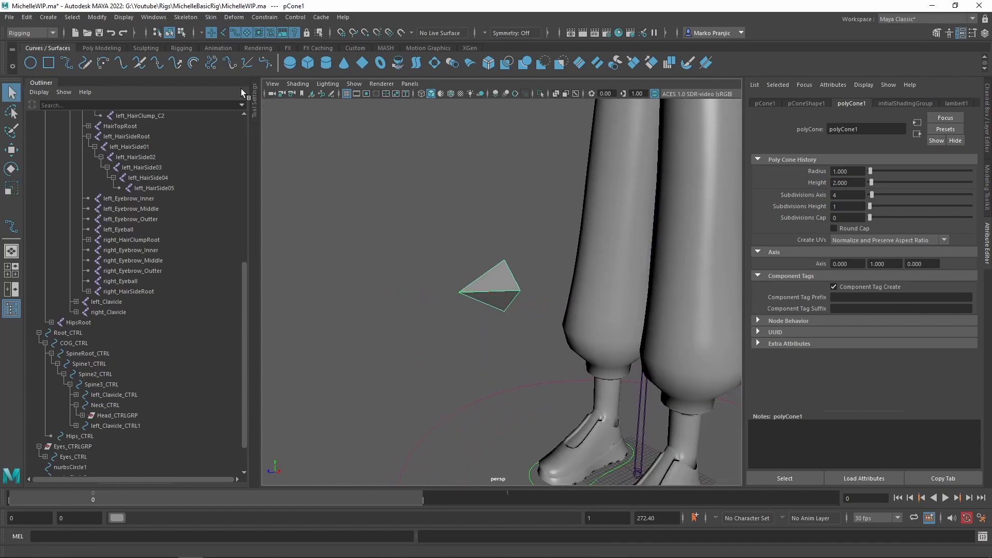
Start an EP curve at the pyramid's tip and trace one side face back to the tip, snapping to the vertices.
left_click(56, 19)
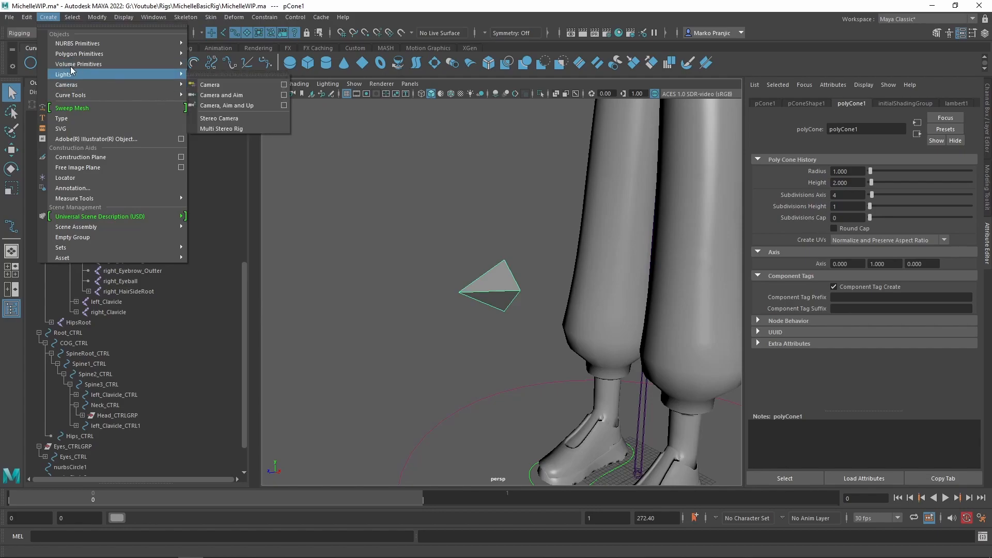
mouse_move(170, 96)
left_click(227, 104)
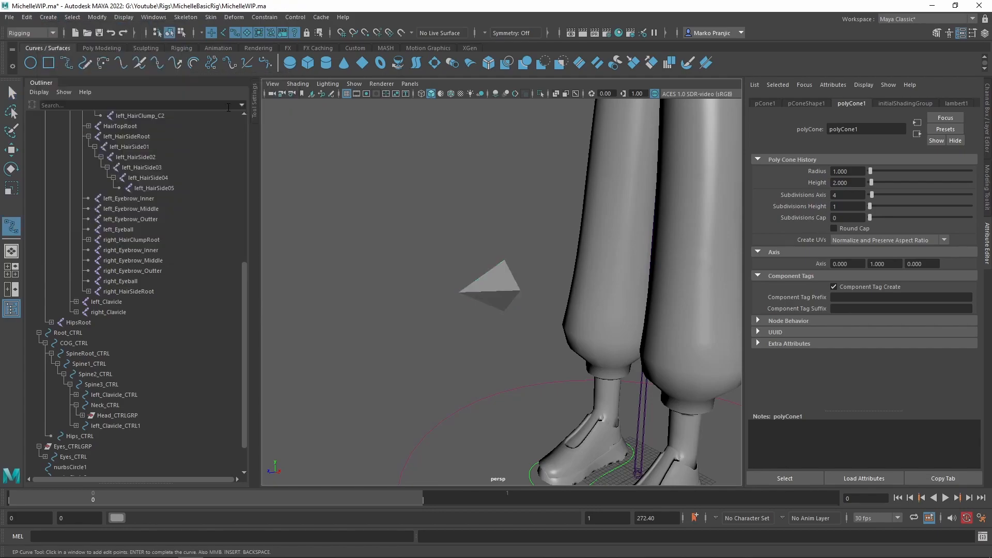
scroll(520, 337, "up", 3)
left_click_drag(521, 337, 526, 294, "alt")
key("v")
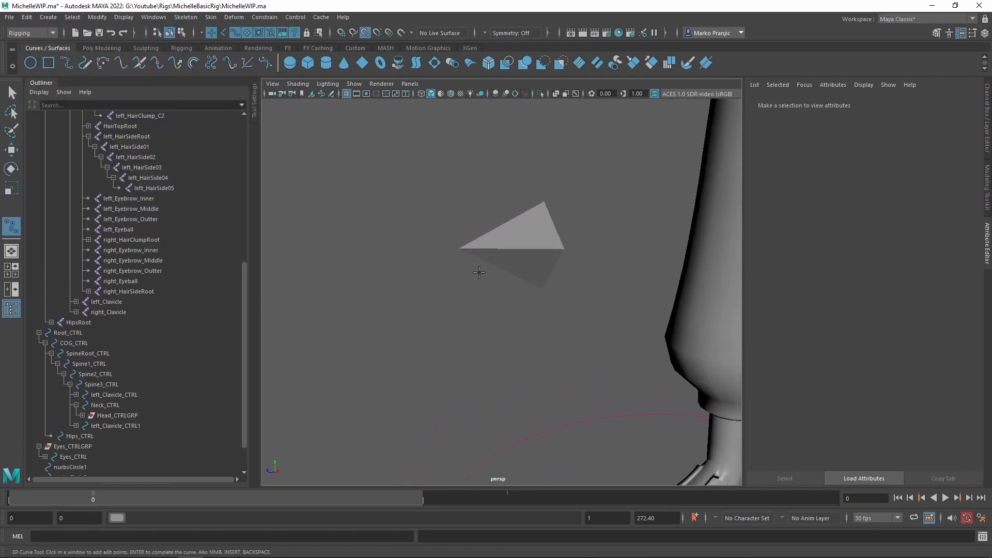
left_click(460, 248)
left_click(564, 249)
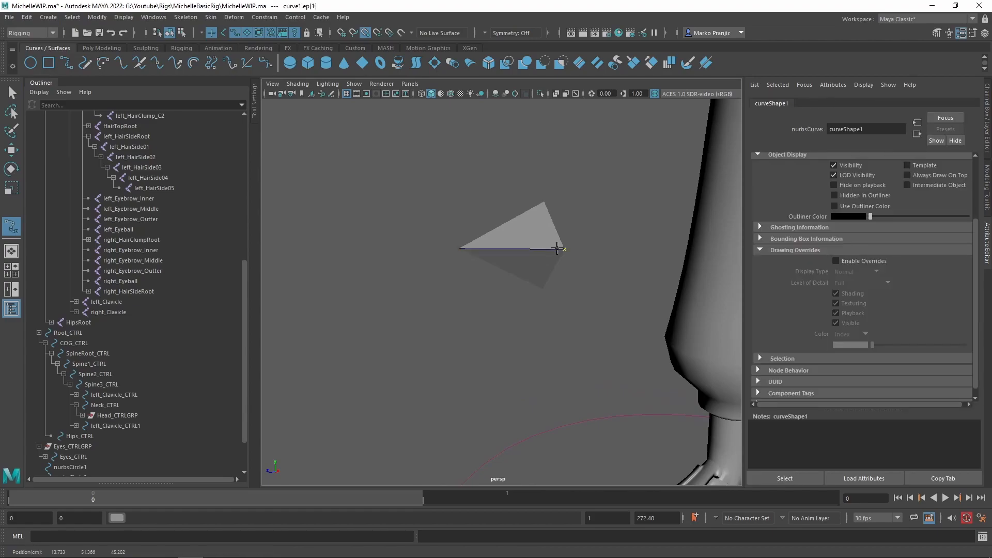
left_click(544, 212)
left_click(459, 248)
Continue the EP curve from the tip to the opposite base corner and along the upper base edges.
left_click_drag(459, 248, 498, 251, "alt")
left_click(438, 262)
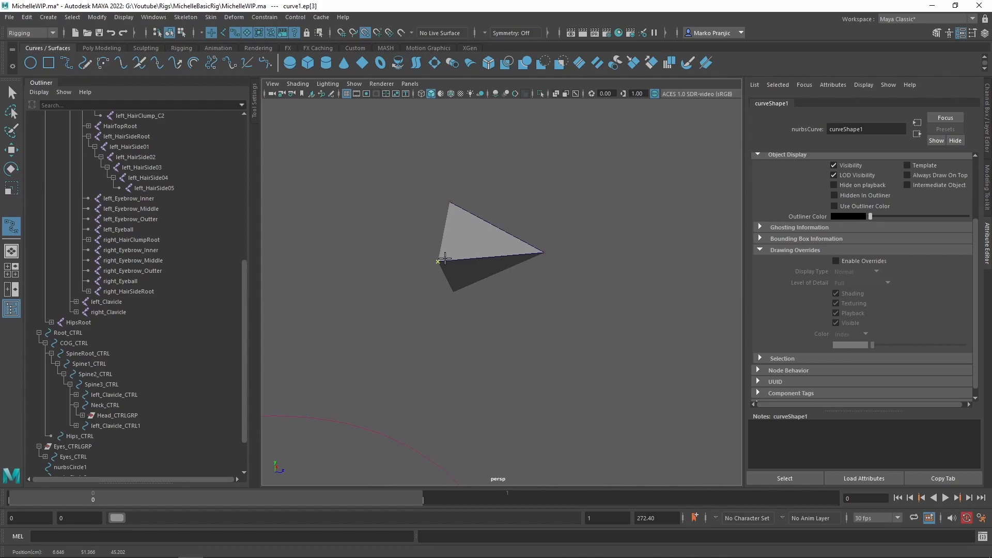
left_click(447, 204)
left_click_drag(447, 203, 594, 240, "alt")
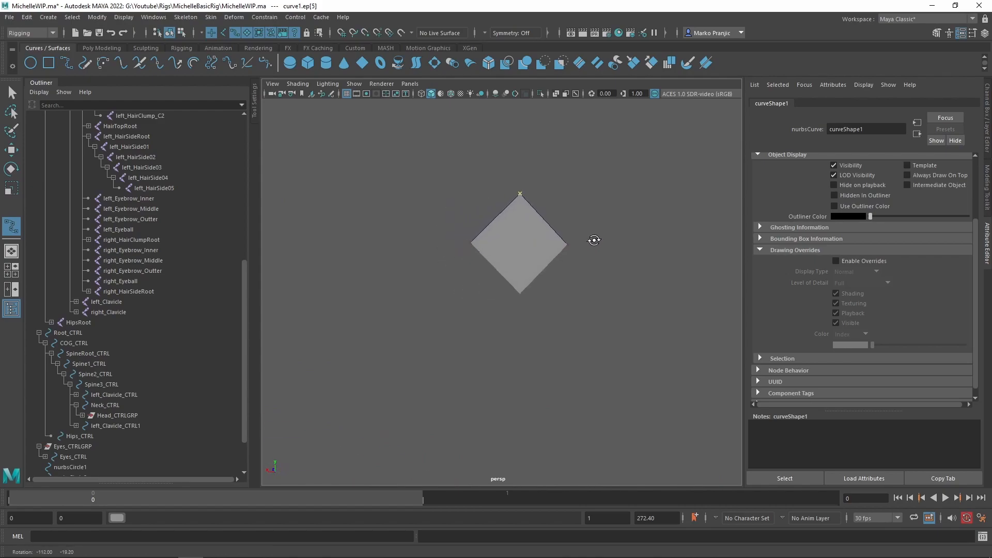
left_click(467, 237)
Trace the pyramid's lower base corner, tip and remaining edges with vertex snapping, then finish the EP curve.
left_click_drag(472, 261, 549, 289, "alt")
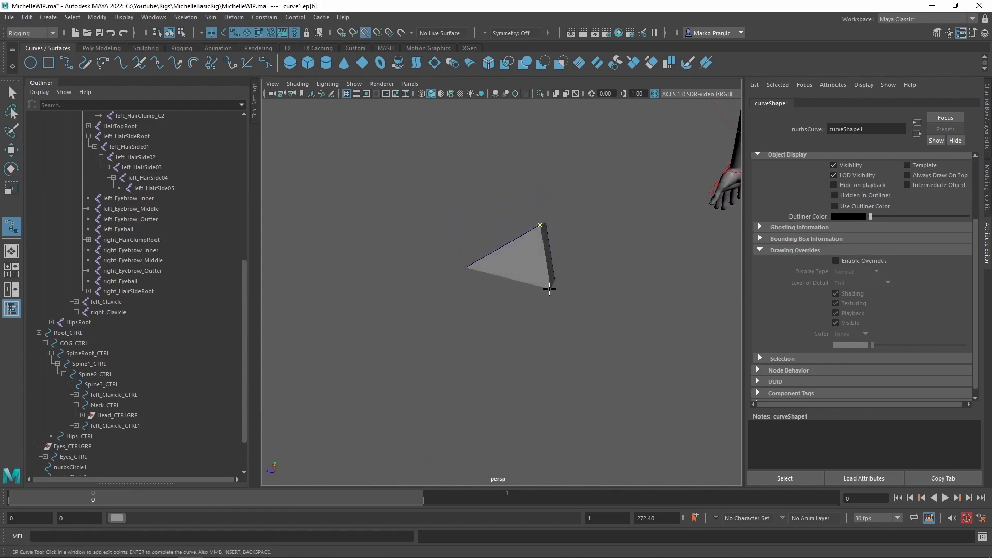
left_click(549, 286)
left_click(468, 268)
left_click_drag(470, 269, 699, 280, "alt")
key("v")
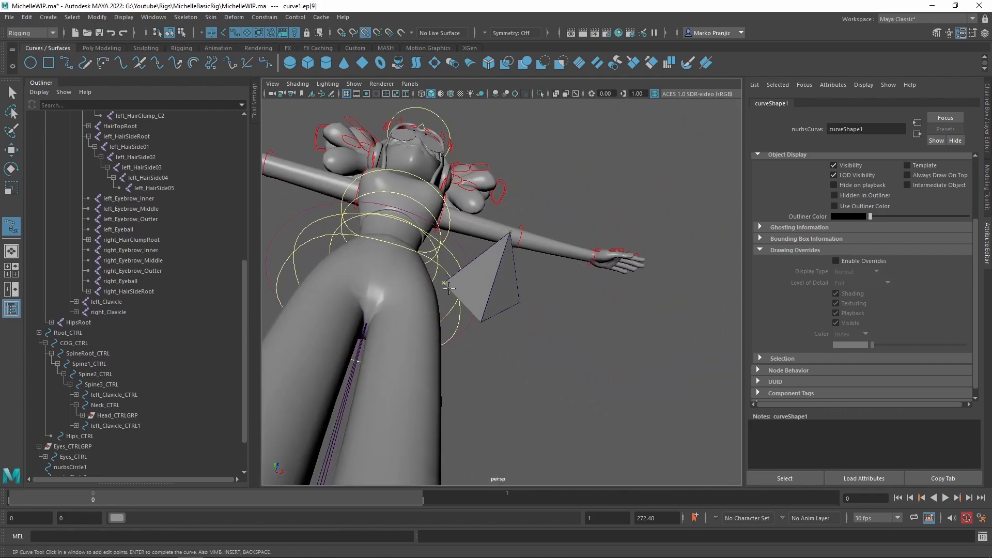
left_click(478, 314)
left_click_drag(514, 265, 482, 326, "alt")
scroll(483, 318, "up", 3)
key("q")
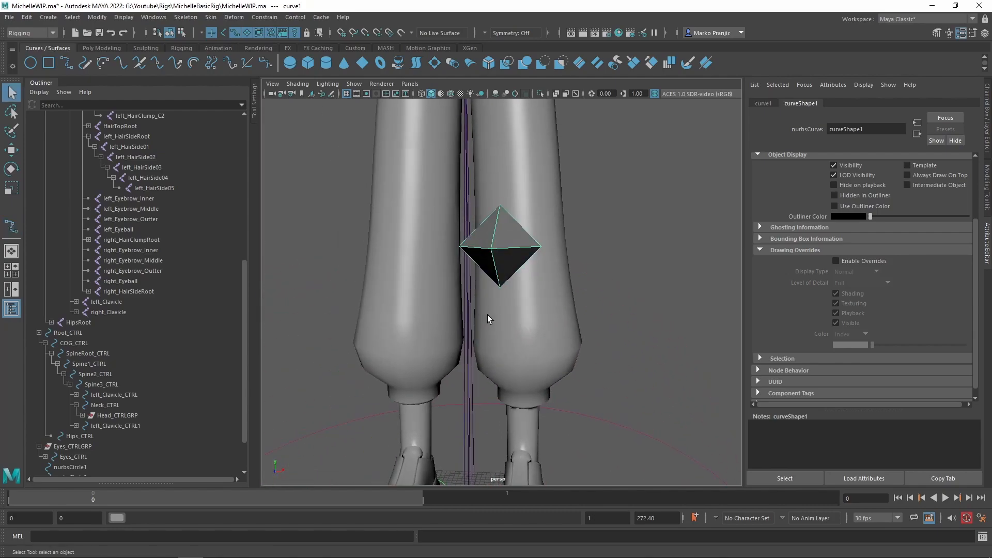
Delete the polygon pyramid used as the template, keeping only the traced curve.
left_click_drag(556, 244, 480, 255, "alt")
left_click(466, 258)
key("Delete")
Rename the traced curve's shape node as left_Knee_PoleVector_CTRL.
left_click(479, 256)
right_click_drag(567, 313, 631, 176, "alt")
left_click(870, 129)
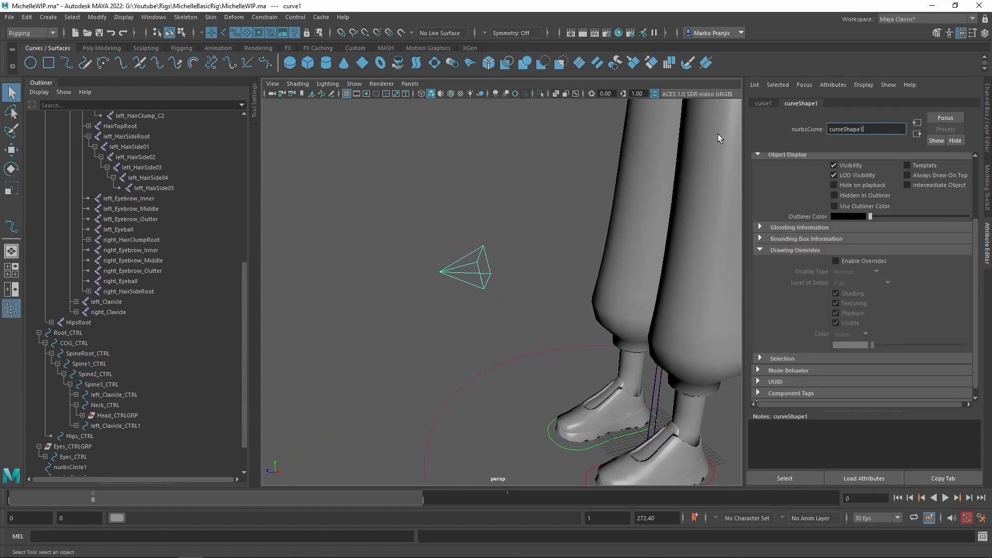
key("ctrl+a")
key("BackSpace")
type("left_Knee_PoleVector_CTRL")
key("Return")
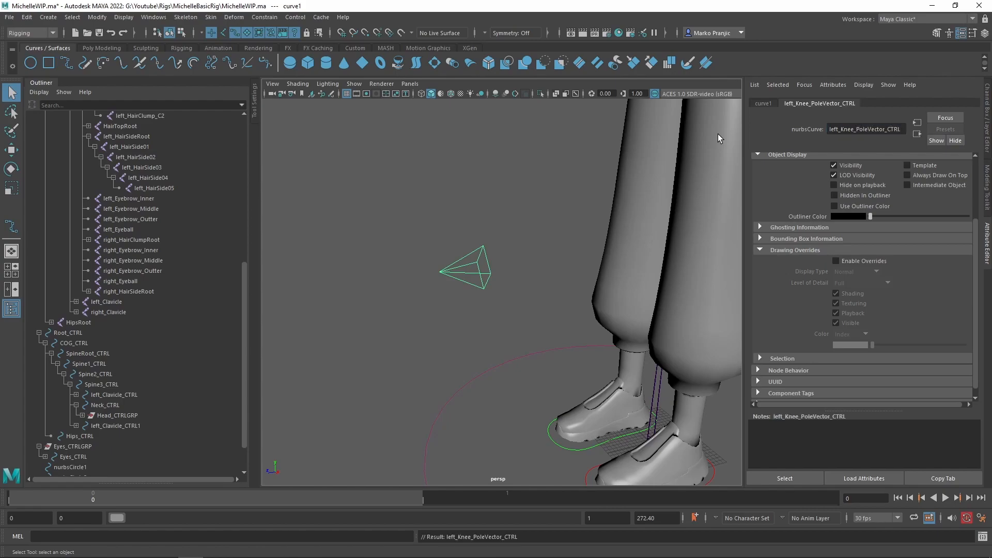
Duplicate the left knee pole vector curve and mirror the copy to the right leg with Scale X -1.
left_click_drag(476, 250, 510, 262, "alt")
key("ctrl+d")
key("w")
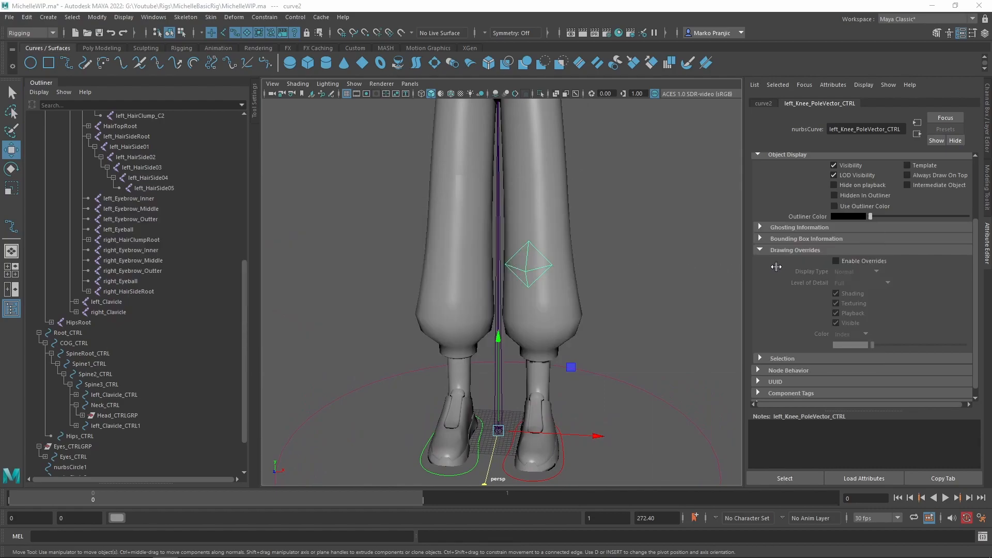
left_click(773, 104)
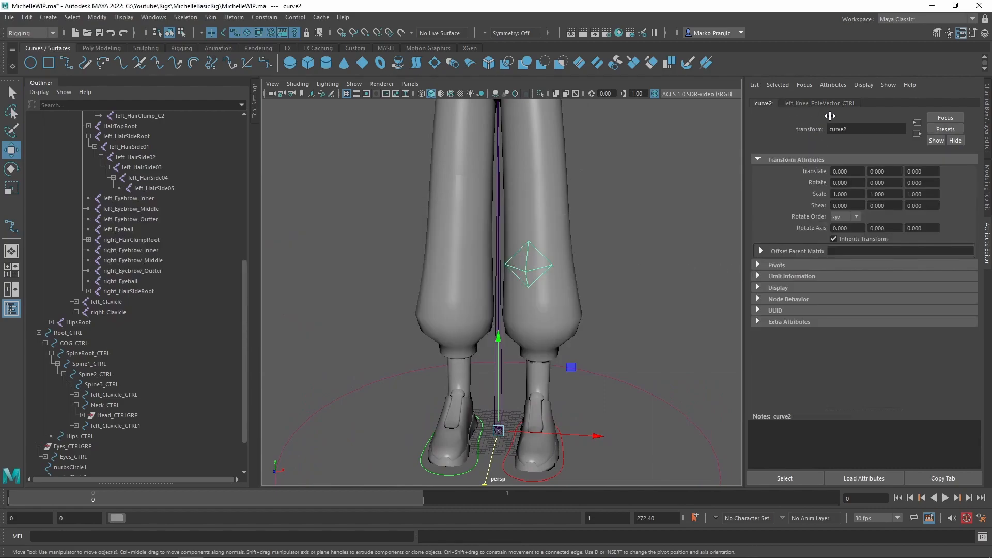
key("ctrl+a")
left_click(955, 137)
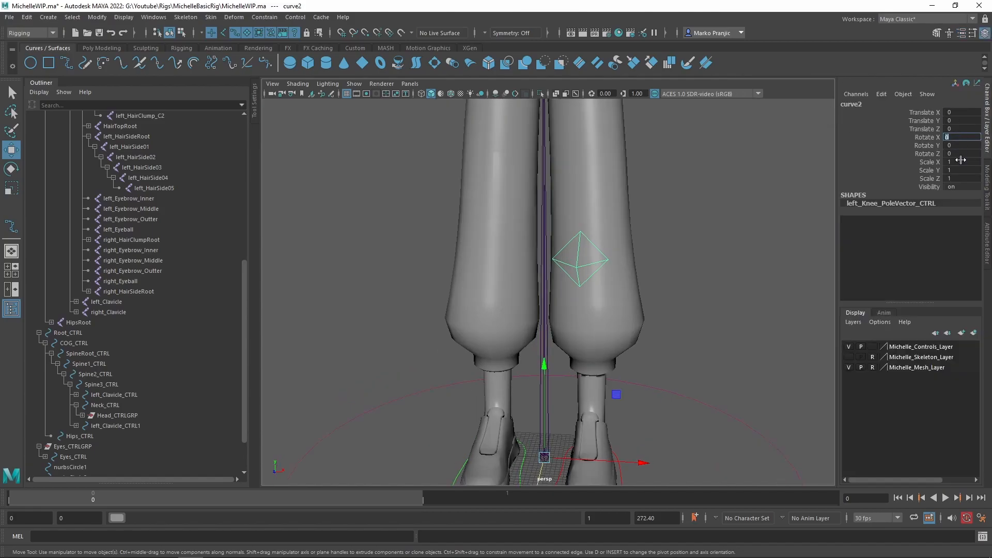
left_click(962, 163)
type("-1")
key("Return")
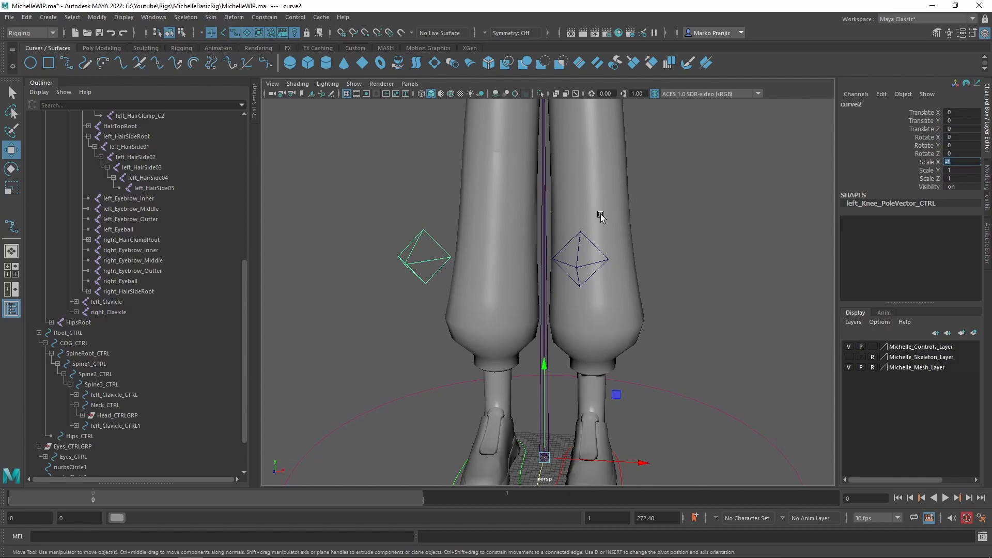
Center the pivots of both knee pole vector curves and freeze their transformations.
left_click_drag(585, 251, 511, 251, "alt")
left_click_drag(565, 235, 590, 284)
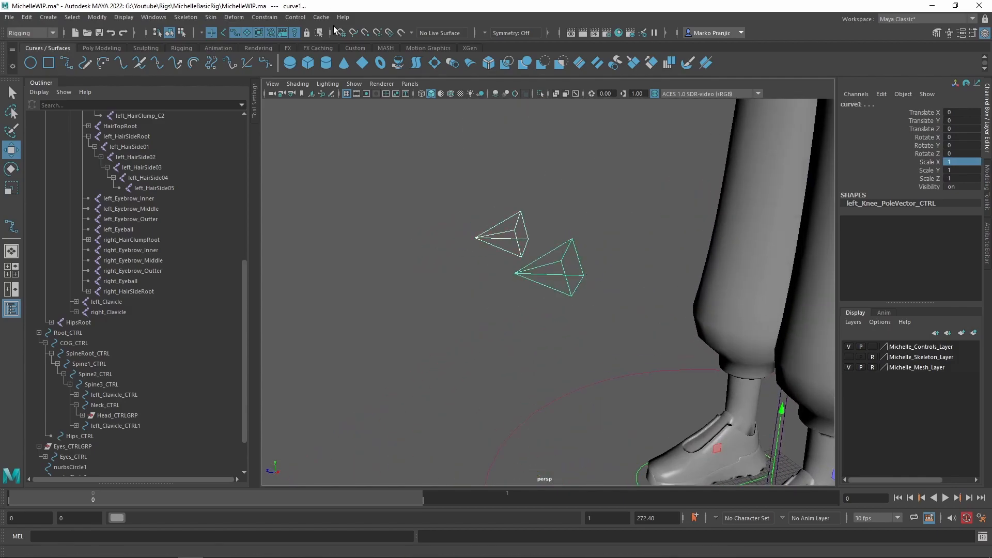
left_click(186, 17)
mouse_move(98, 17)
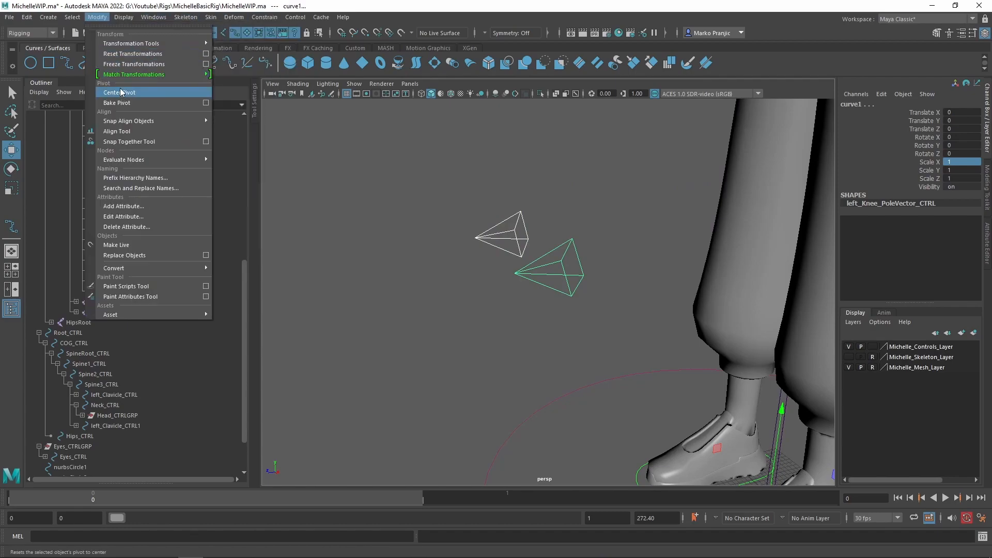
left_click(124, 103)
left_click(72, 17)
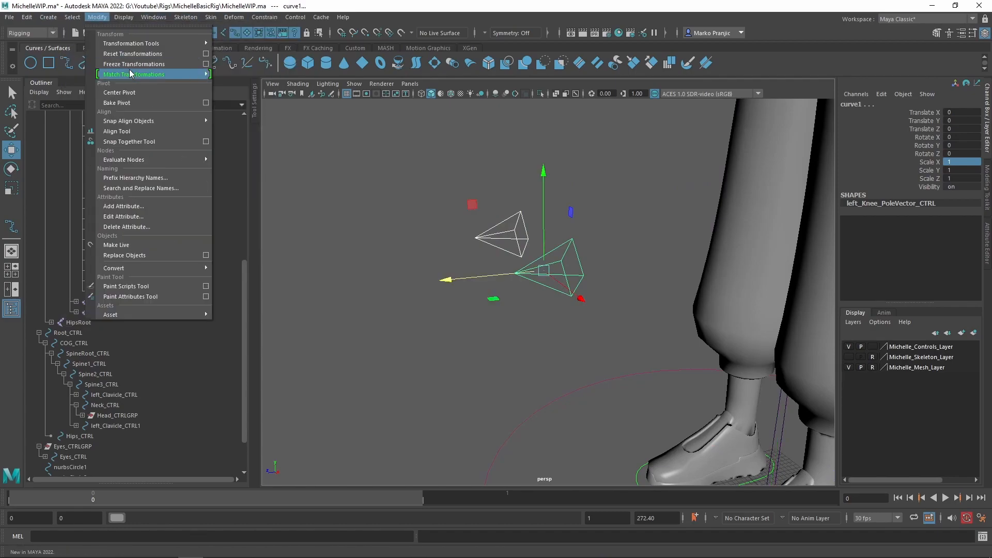
left_click(133, 63)
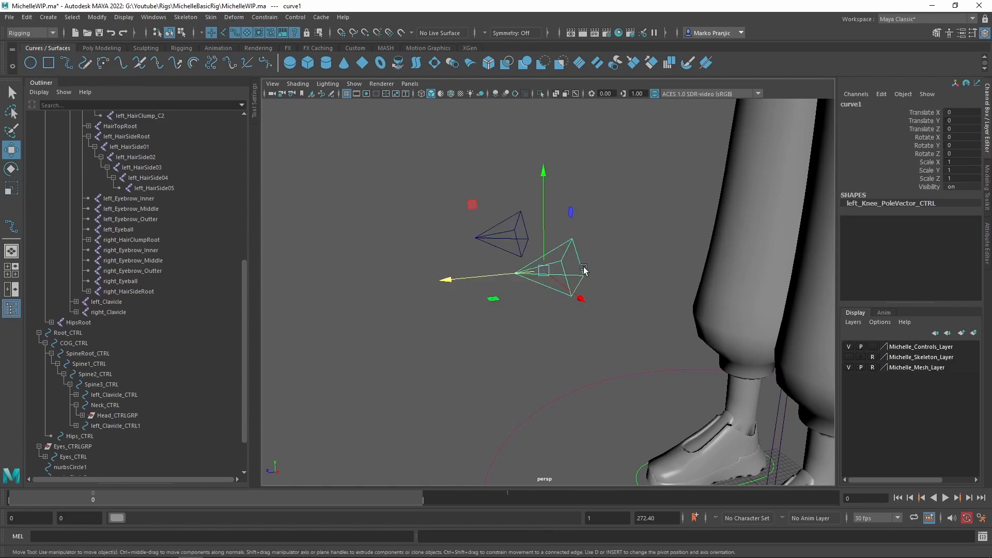
Name the knee curves left_Knee_PoleVector_CTRL and righ_Knee_PoleVector_CTRL, colouring the left one red and the right one green.
left_click_drag(687, 368, 594, 203, "alt")
left_click(606, 407)
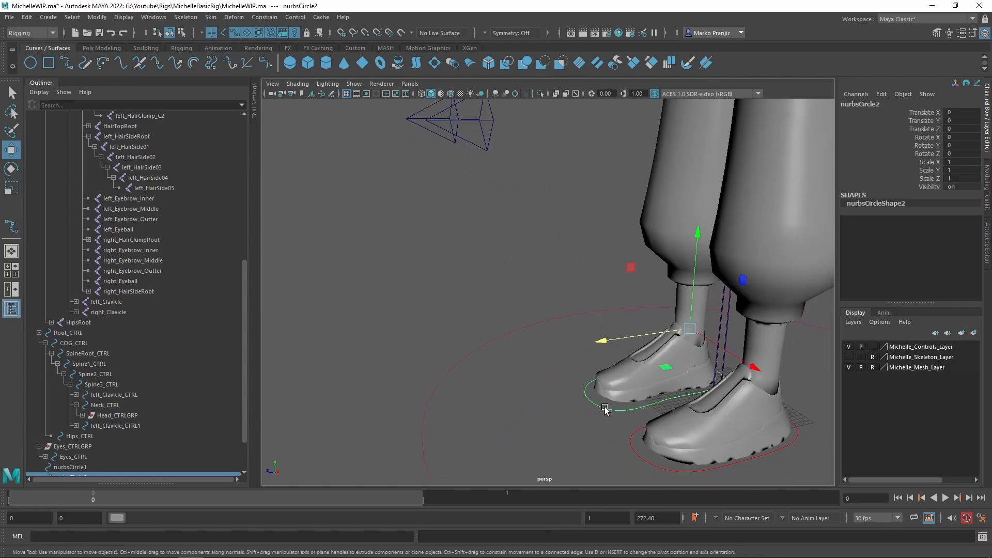
left_click(486, 112)
key("f")
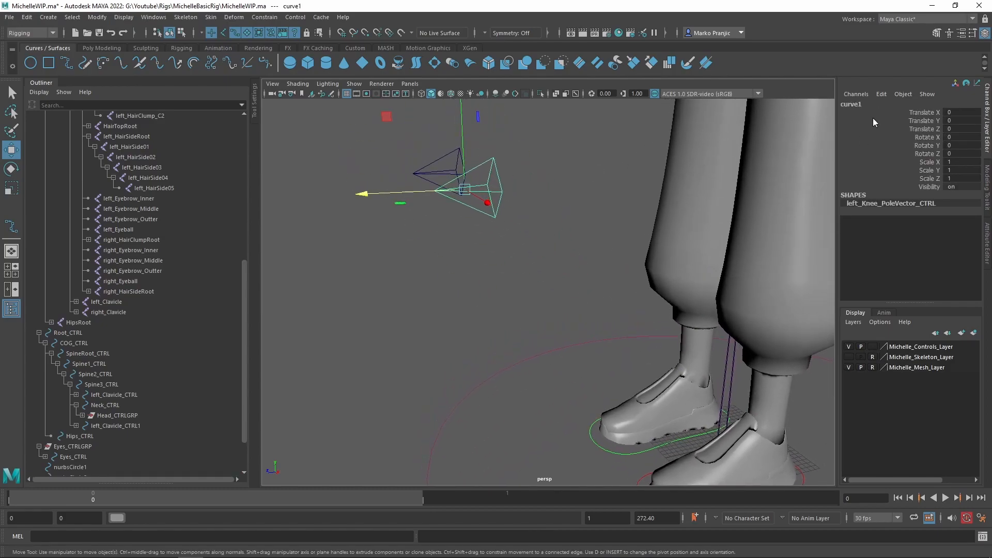
key("ctrl+a")
left_click(828, 104)
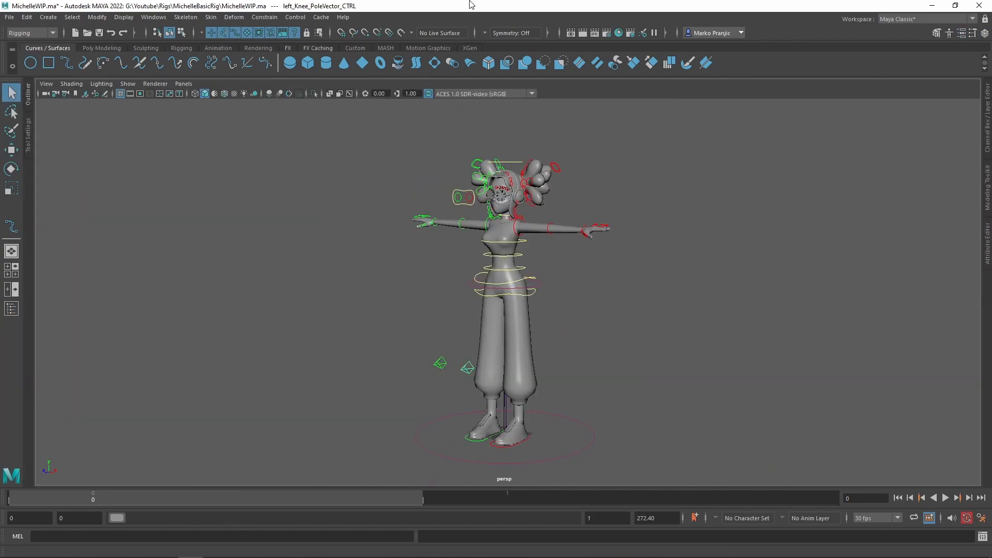
left_click(408, 246)
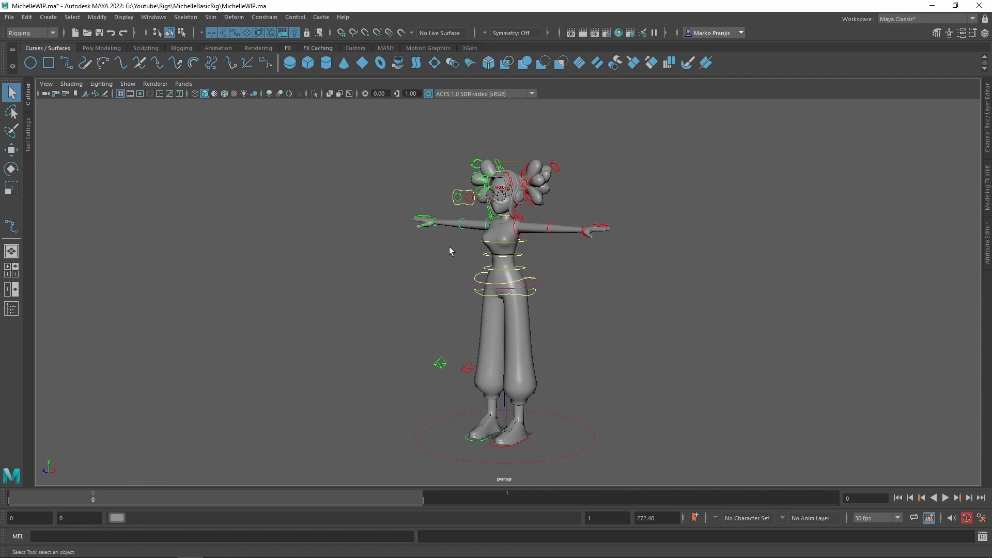
left_click(439, 365)
Collapse the Root, Root_CTRL and Eyes_CTRLGRP hierarchies in the Outliner.
left_click(28, 94)
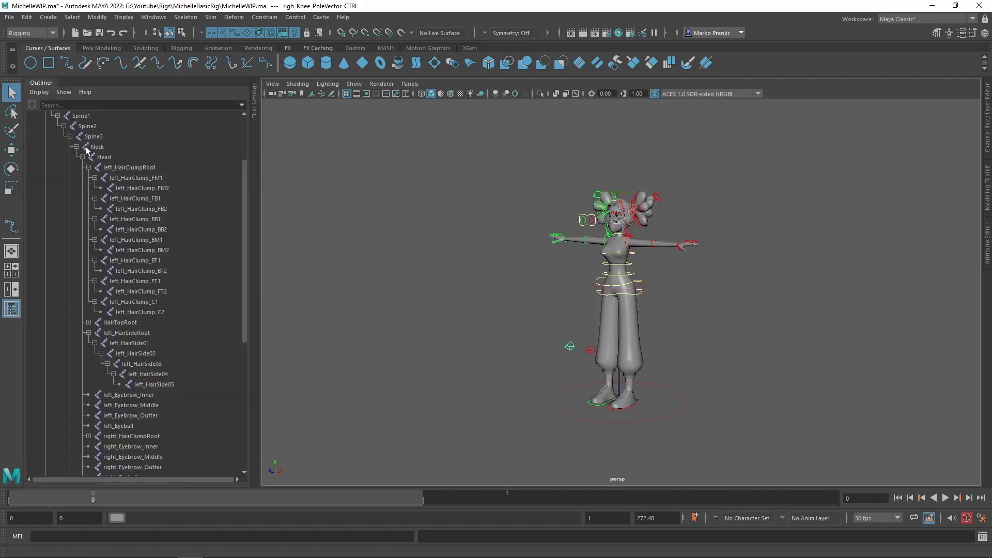
scroll(76, 193, "up", 3)
left_click(39, 167)
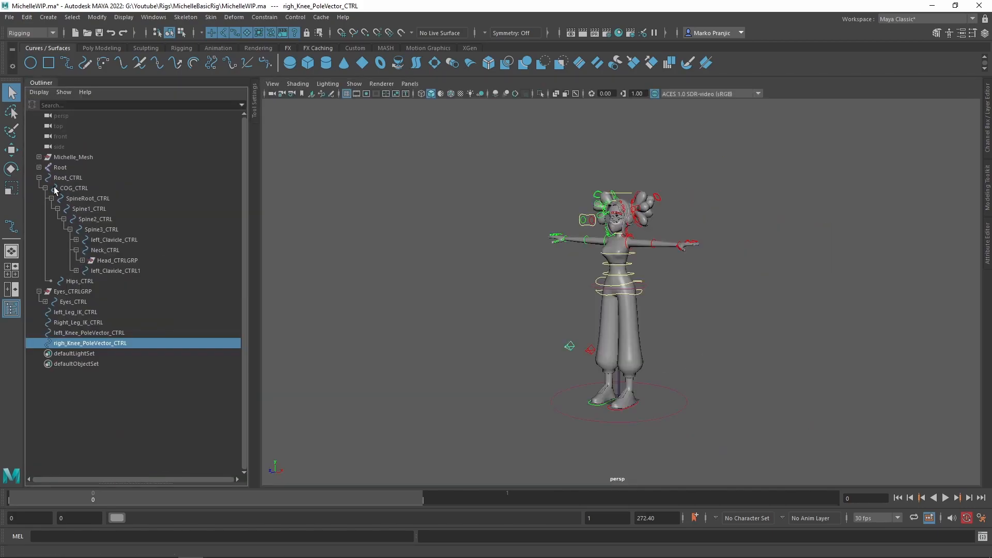
left_click(39, 178)
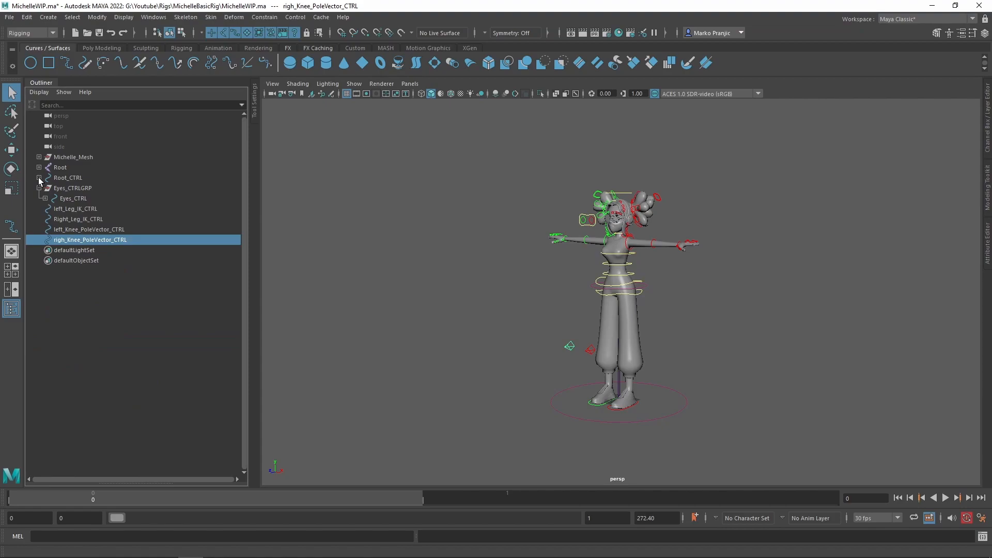
left_click(39, 187)
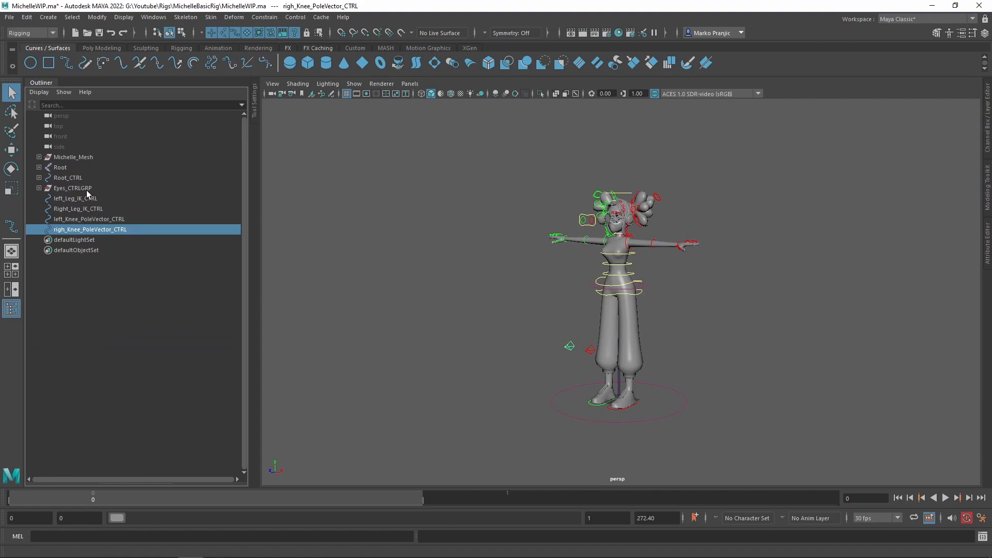
Group everything from the Root joint through the knee pole vector controls and name the group Michelle_Rig.
left_click(62, 167)
left_click(74, 229, "shift")
key("ctrl+g")
double_click(63, 168)
type("Midhelle")
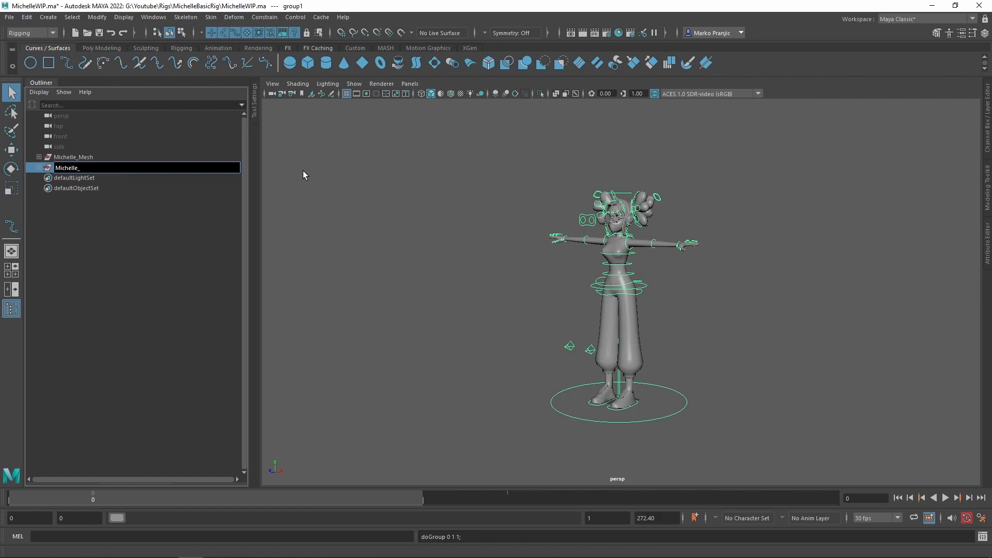
type("_Rig")
key("Return")
Group Michelle_Mesh and Michelle_Rig together under a parent group named Michelle.
left_click(73, 158, "ctrl")
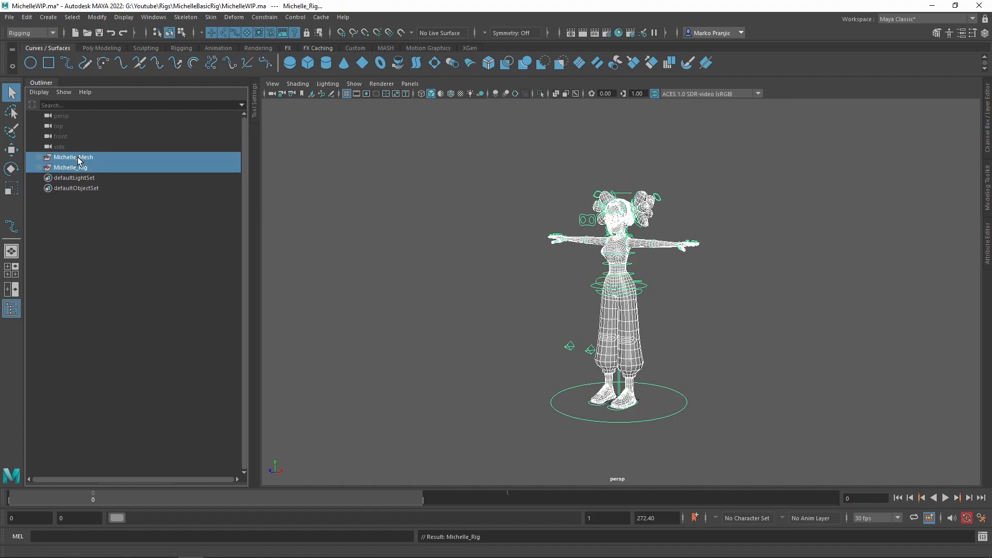
key("ctrl+g")
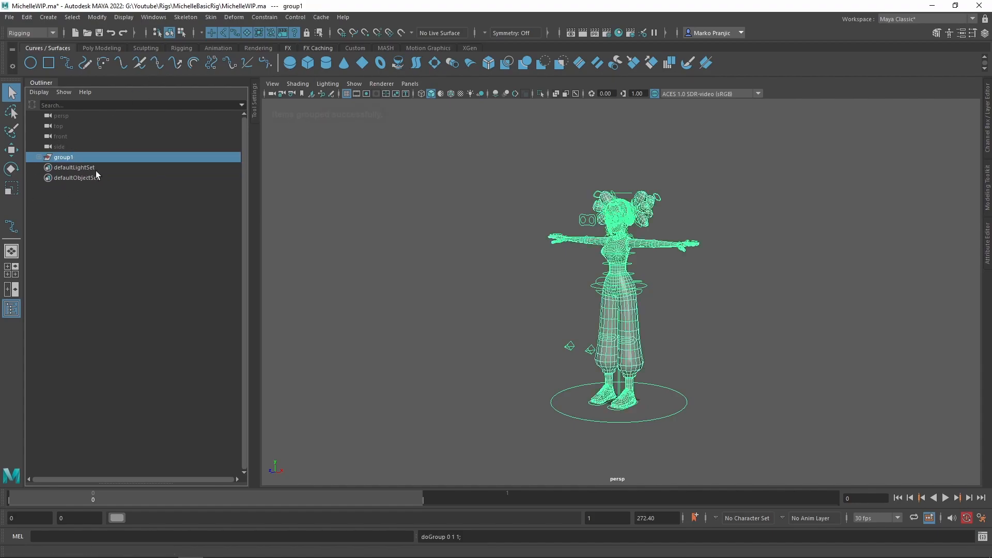
double_click(72, 158)
type("Mi")
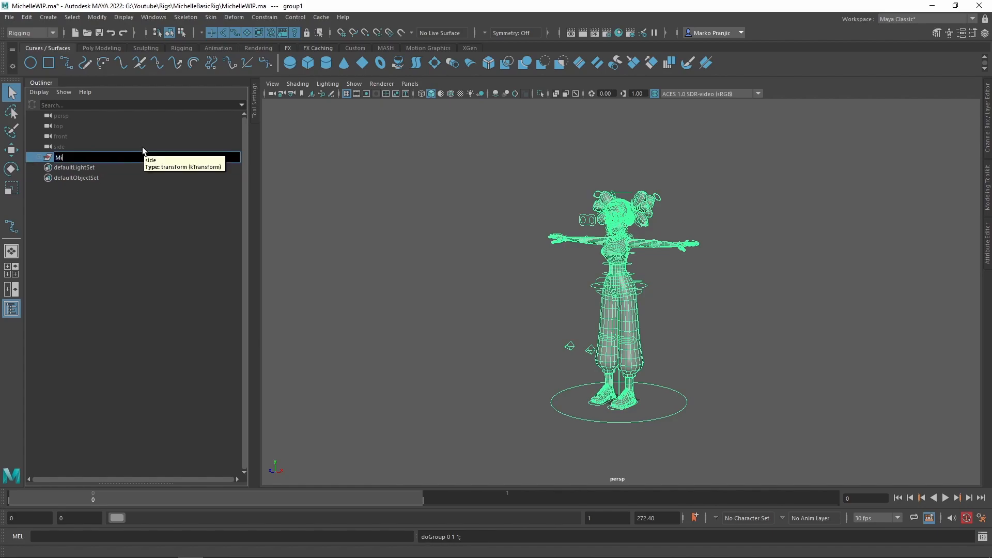
type("chelle")
key("Return")
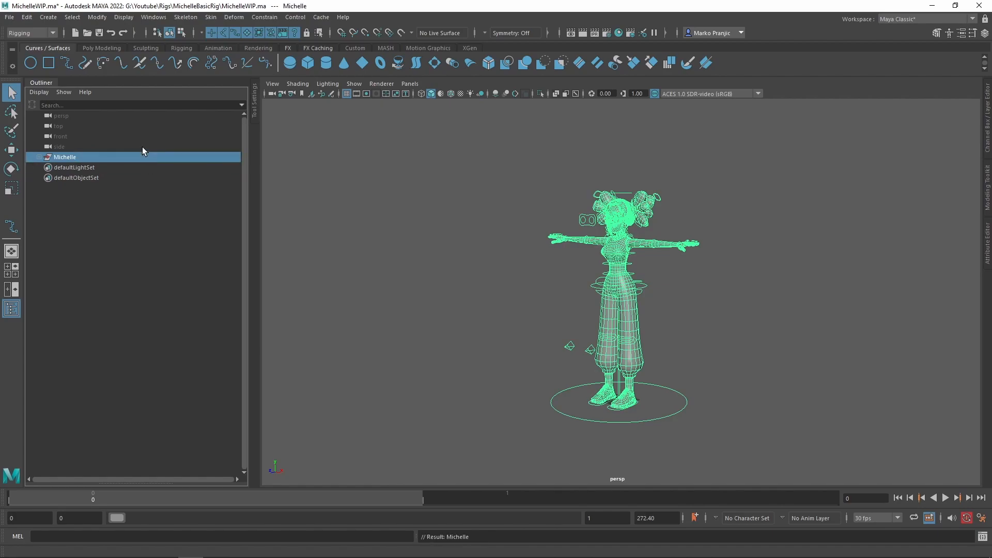
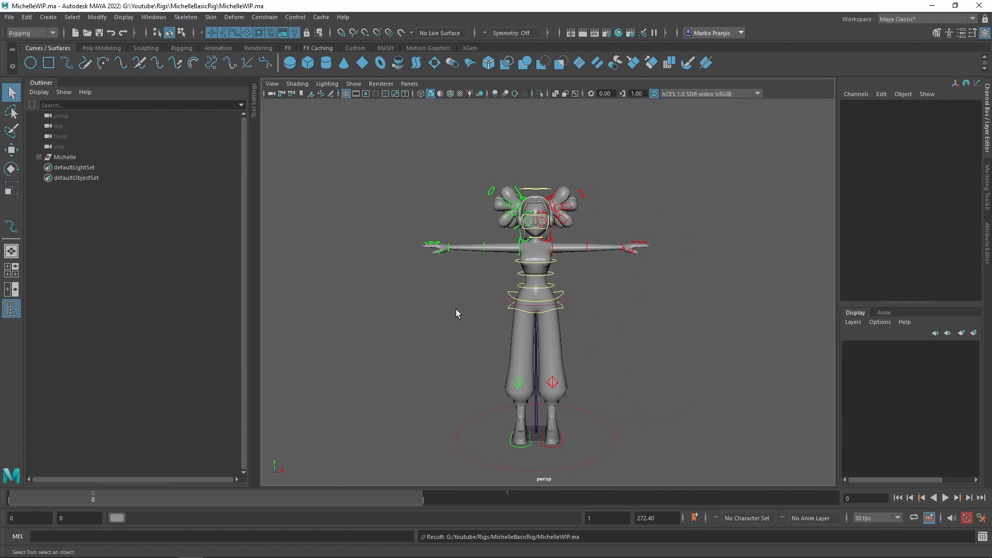
Create a display layer named Michelle_Mesh_Layer and add the Michelle_Mesh group to it.
left_click(39, 157)
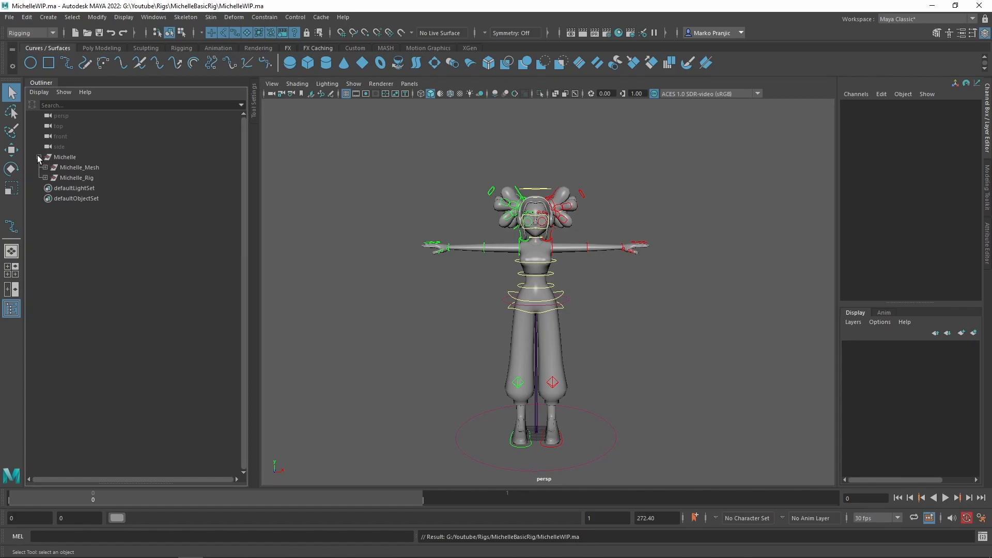
left_click(45, 167)
left_click(46, 167)
left_click(72, 168)
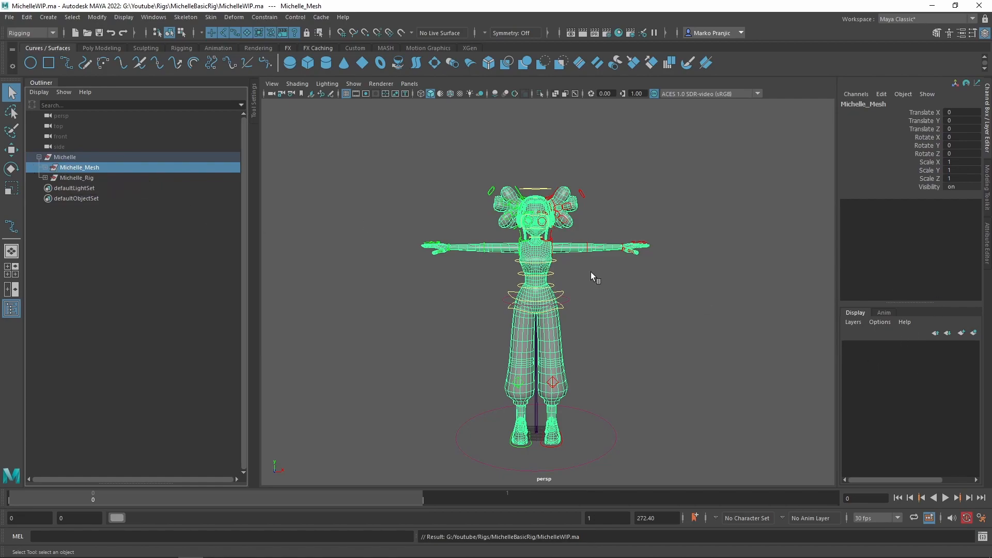
left_click(961, 334)
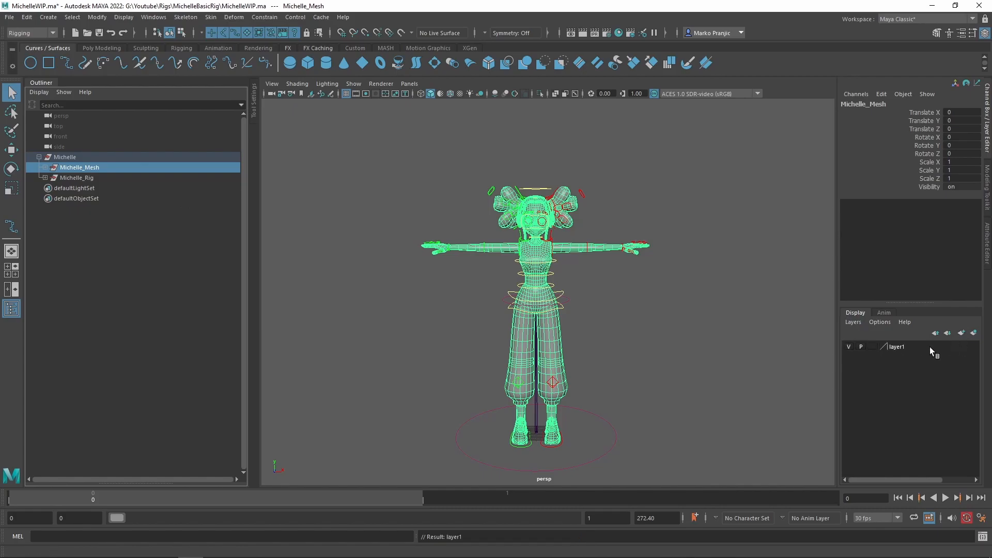
double_click(932, 347)
type("Mid")
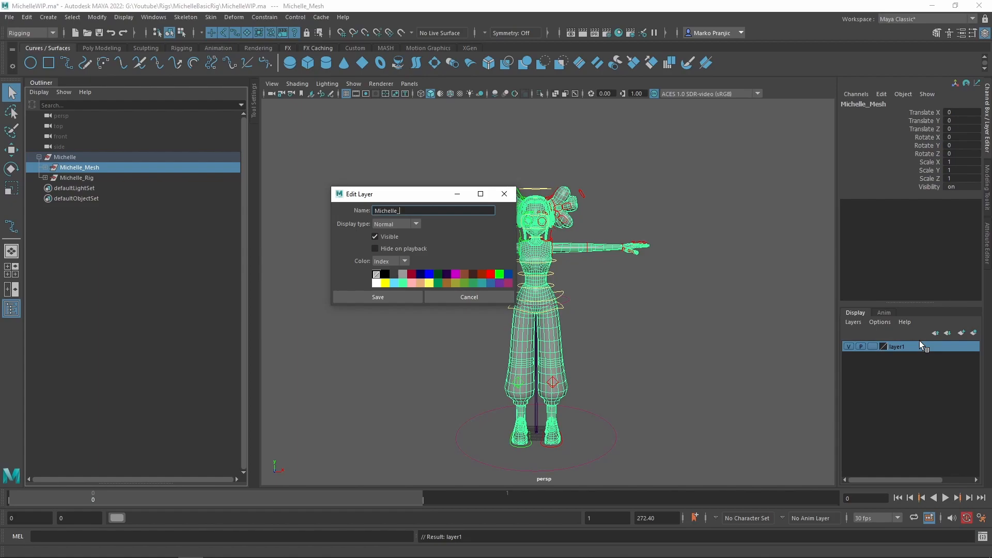
type("helle_Mesh_Layer")
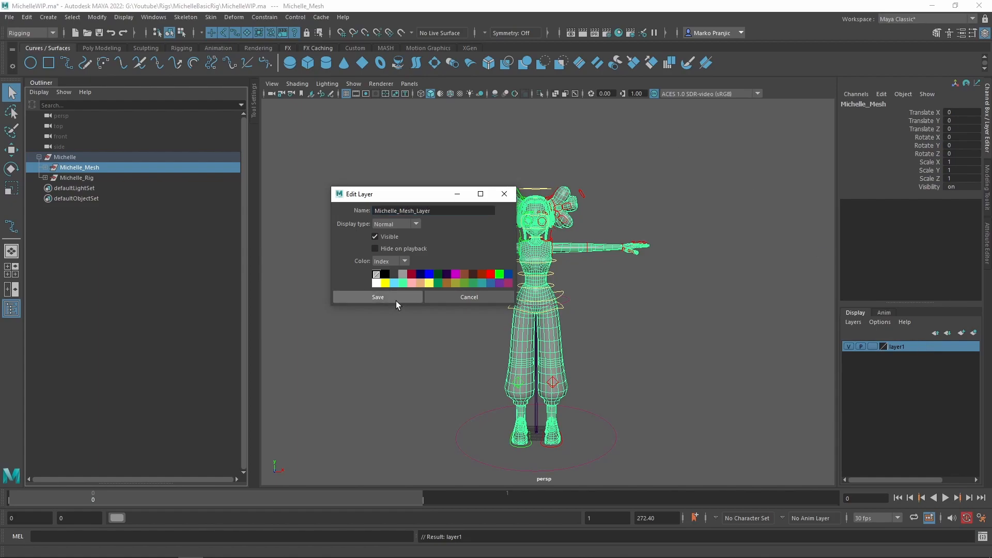
left_click(396, 299)
right_click(918, 347)
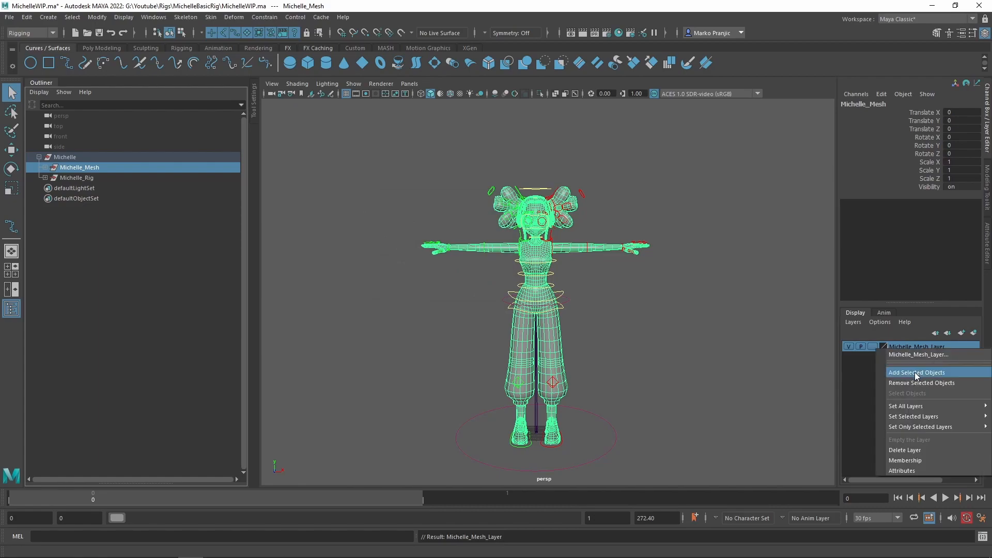
left_click(915, 372)
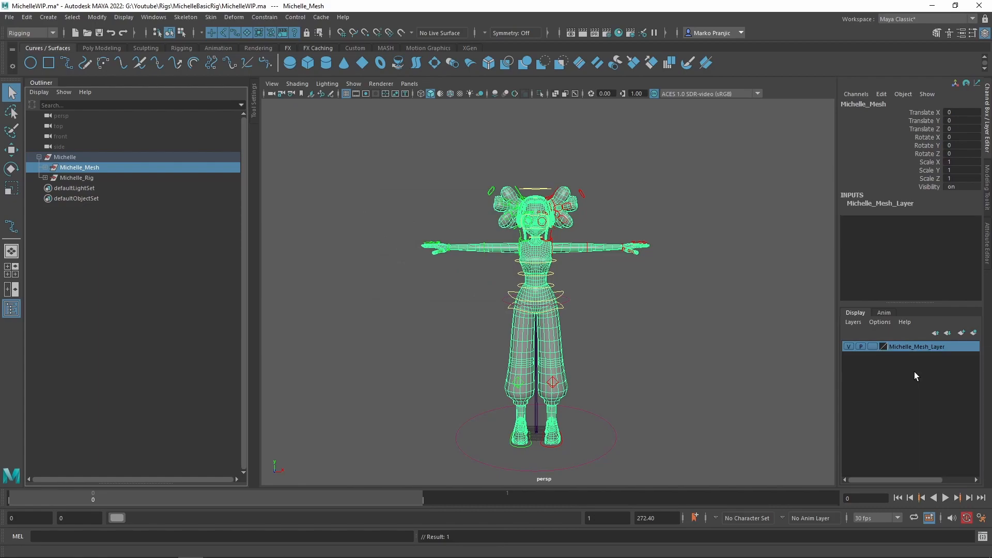
Toggle the visibility of Michelle_Mesh_Layer off and on to check that it controls the mesh.
left_click(850, 348)
left_click(850, 350)
left_click(850, 351)
left_click(849, 346)
Create a display layer named Michelle_Skeleton_Layer and add the Root joint from Michelle_Rig to it.
left_click(46, 178)
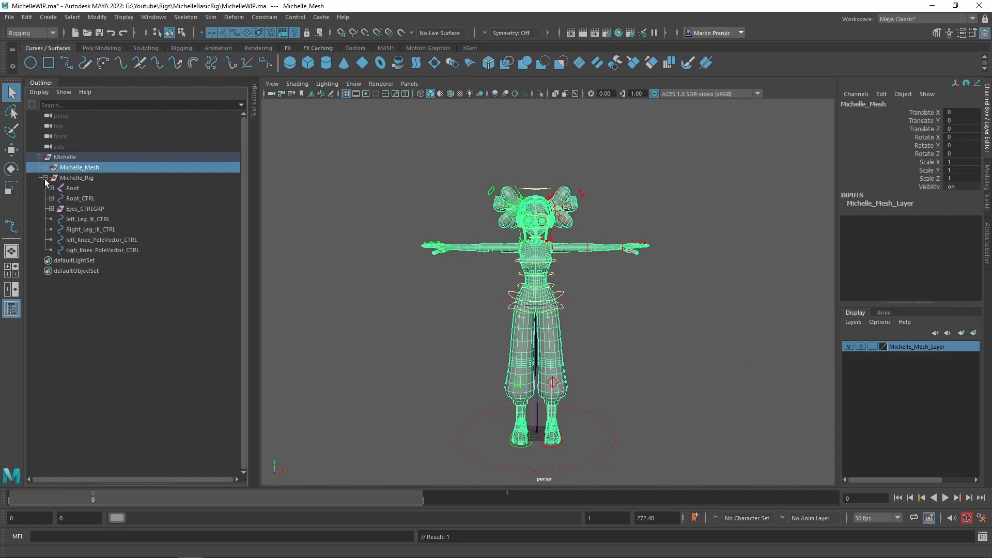
left_click(73, 189)
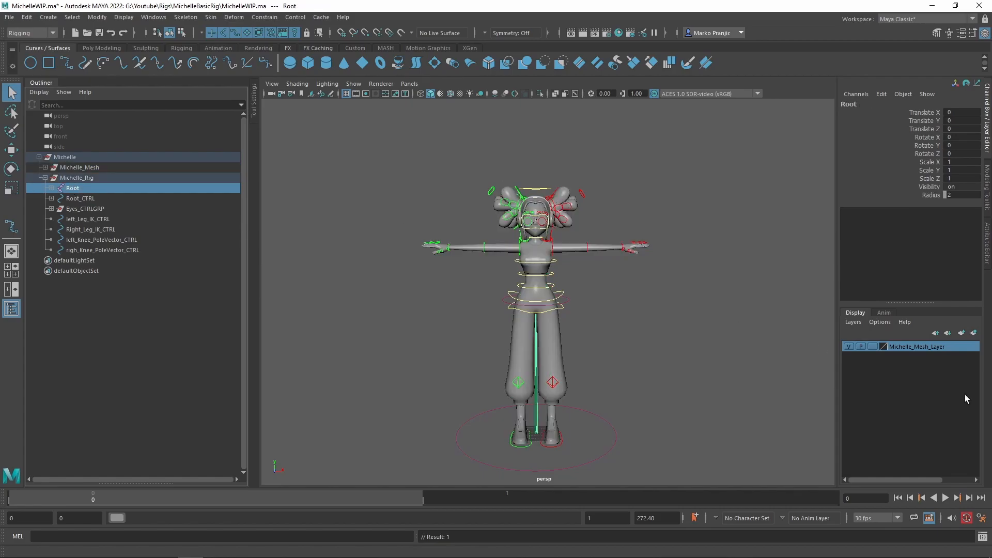
left_click(962, 333)
double_click(904, 346)
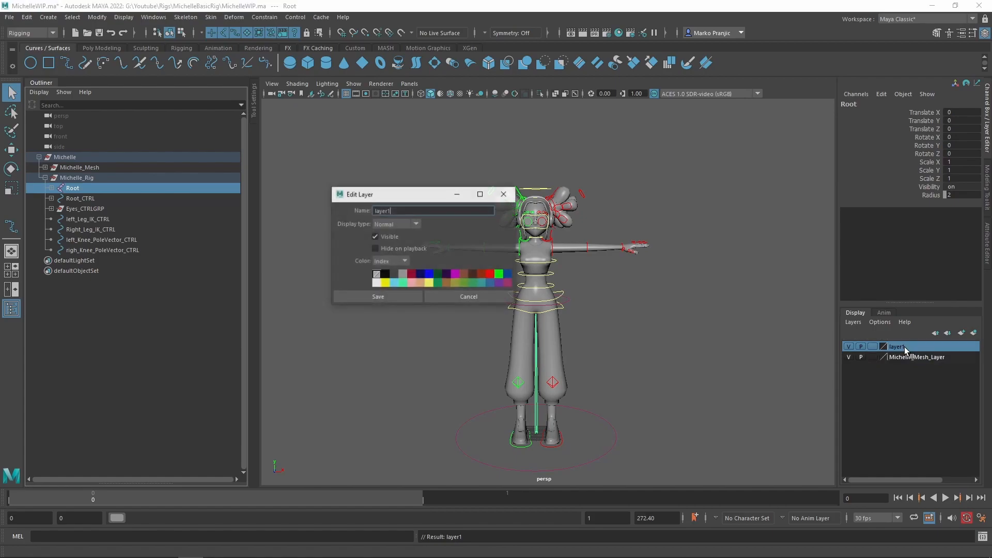
type("Miche")
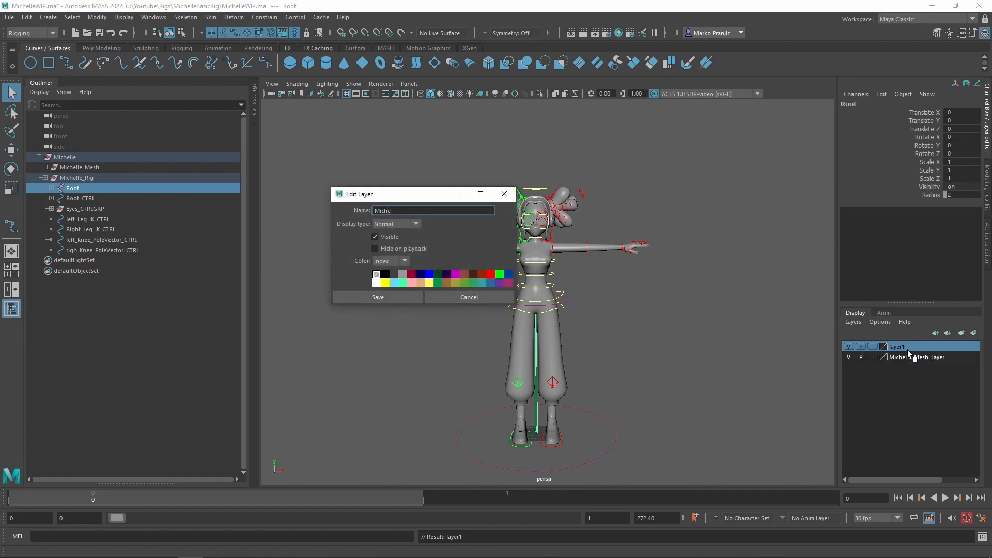
type("lle_Skeleton_Layer")
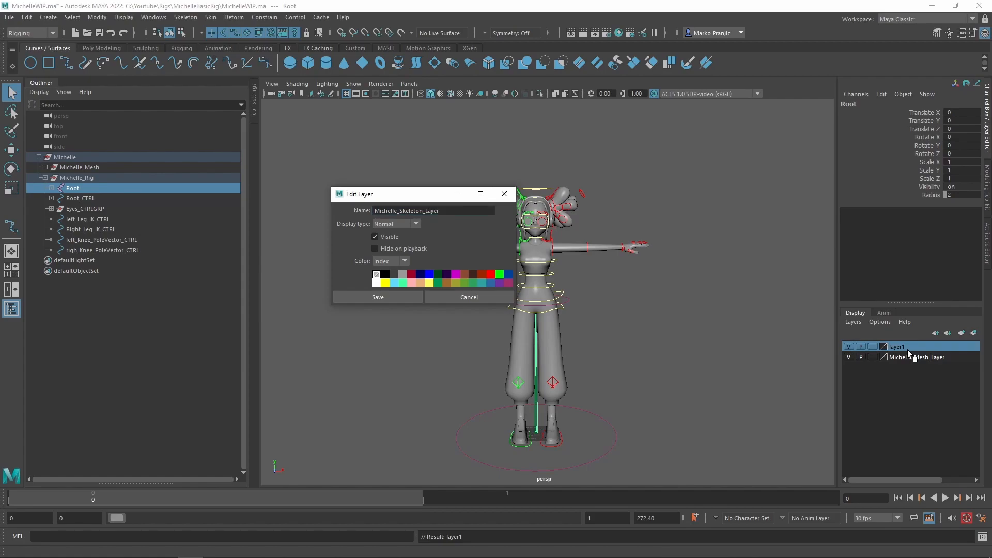
left_click(398, 297)
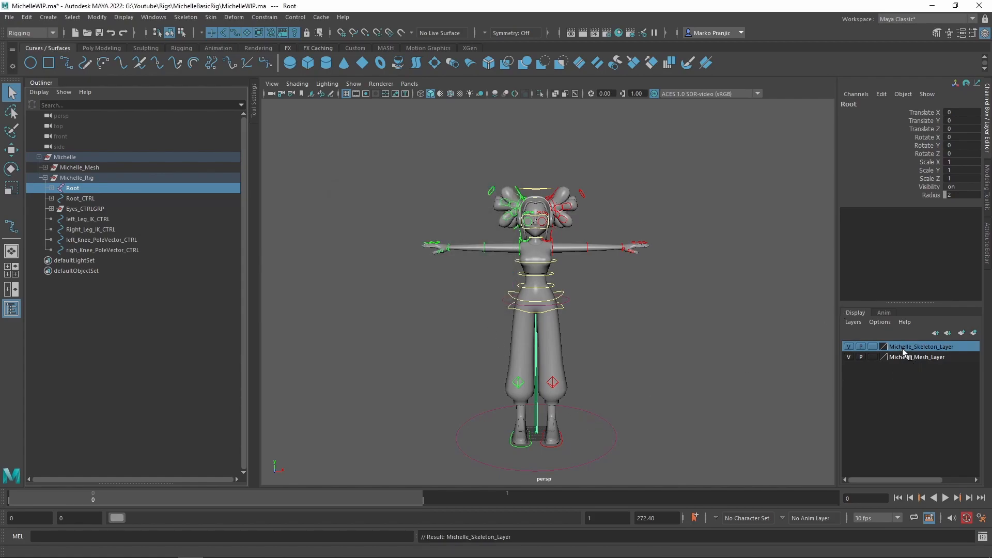
right_click(911, 350)
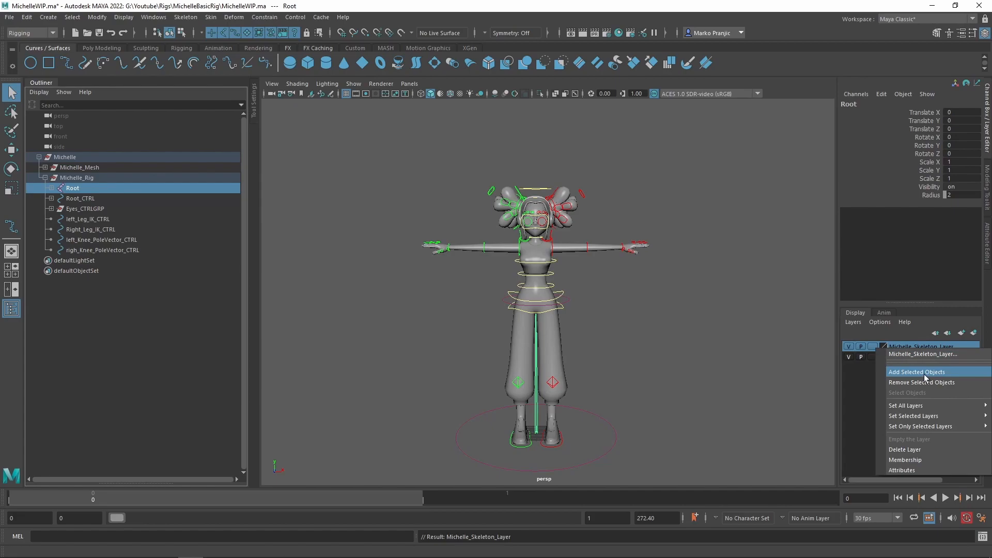
left_click(925, 378)
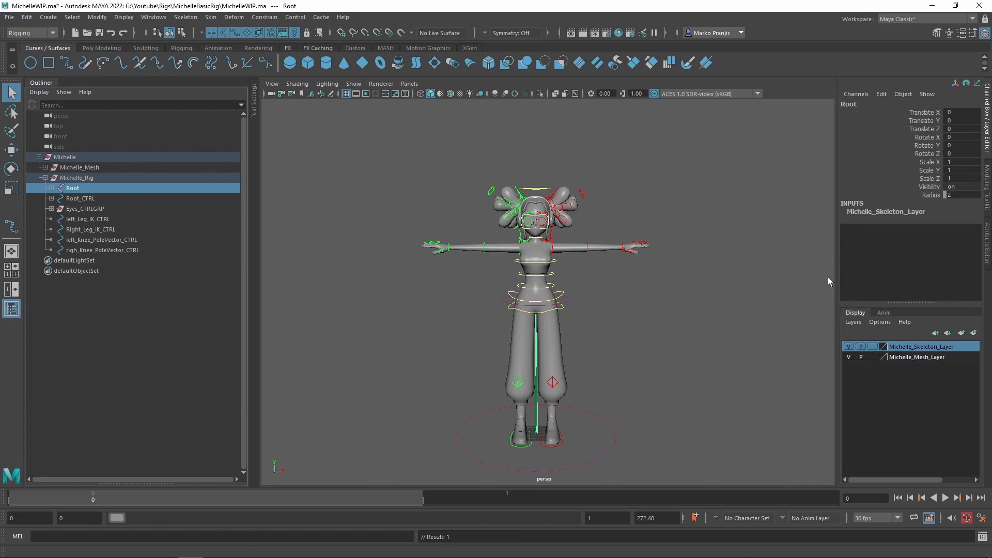
Set Michelle_Skeleton_Layer to Reference display and try selecting the skeleton in the viewport.
left_click(873, 347)
left_click(874, 347)
left_click(539, 403)
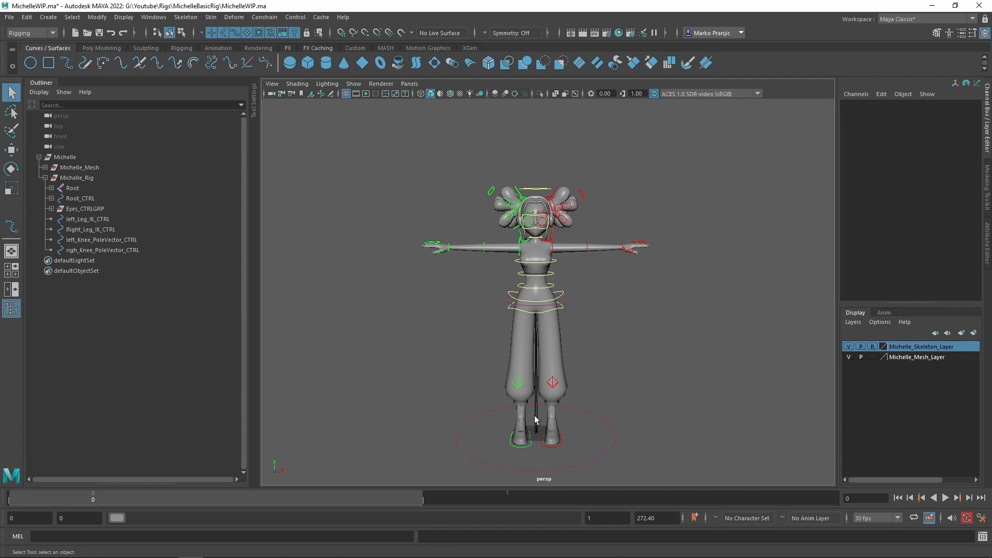
scroll(547, 343, "up", 4)
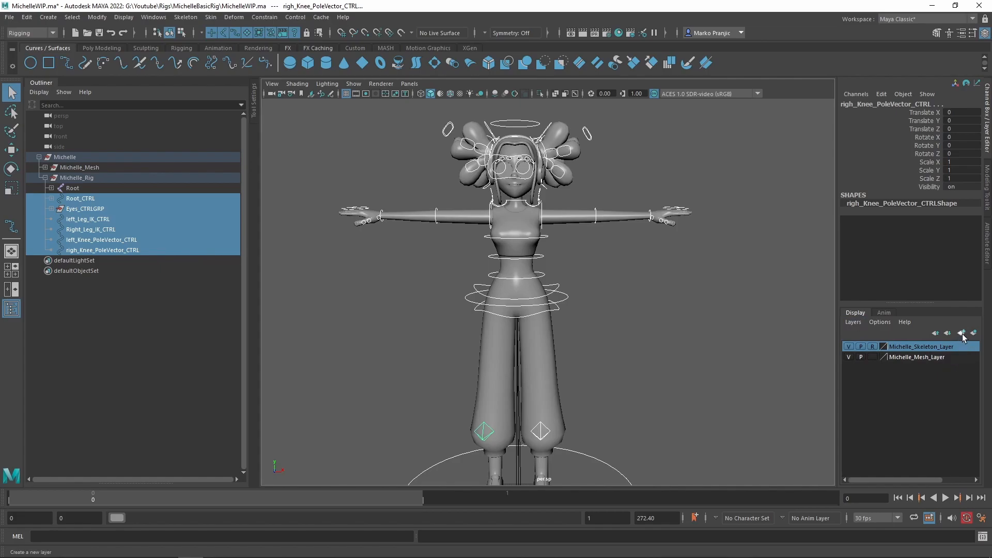
Create a display layer named Michelle_Control_Layer and toggle its visibility.
left_click(962, 334)
double_click(948, 347)
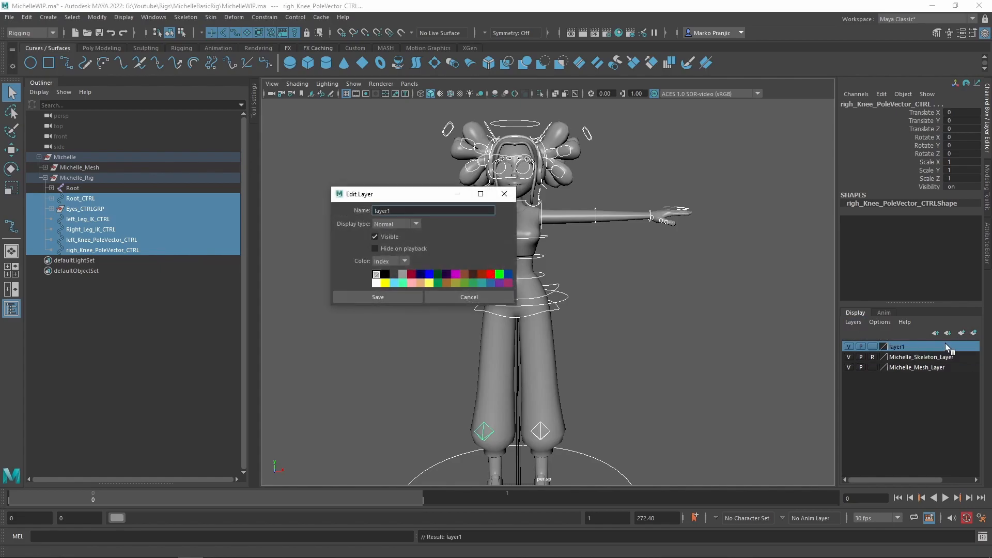
key("ctrl+a")
type("Michelle_Control_Layer")
key("Return")
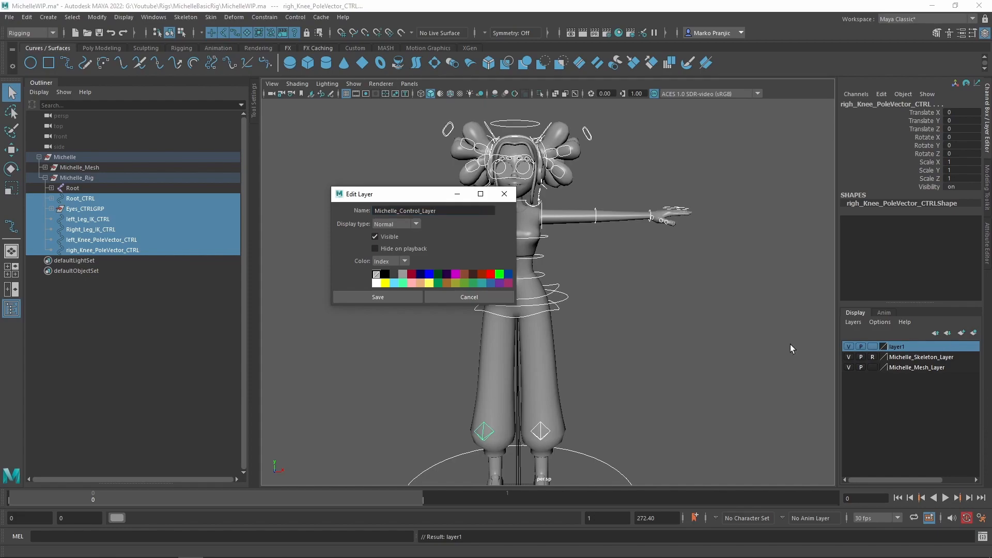
left_click(393, 300)
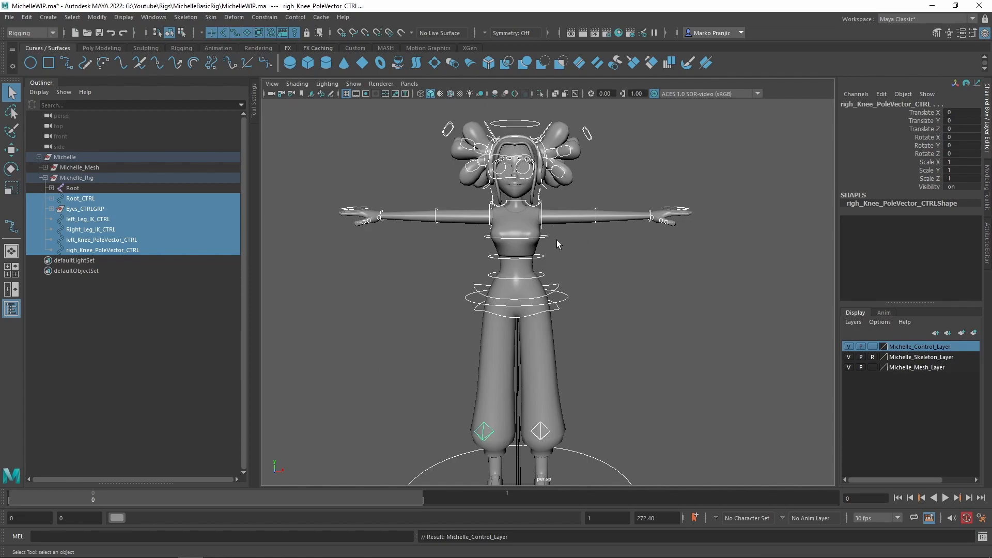
left_click(849, 347)
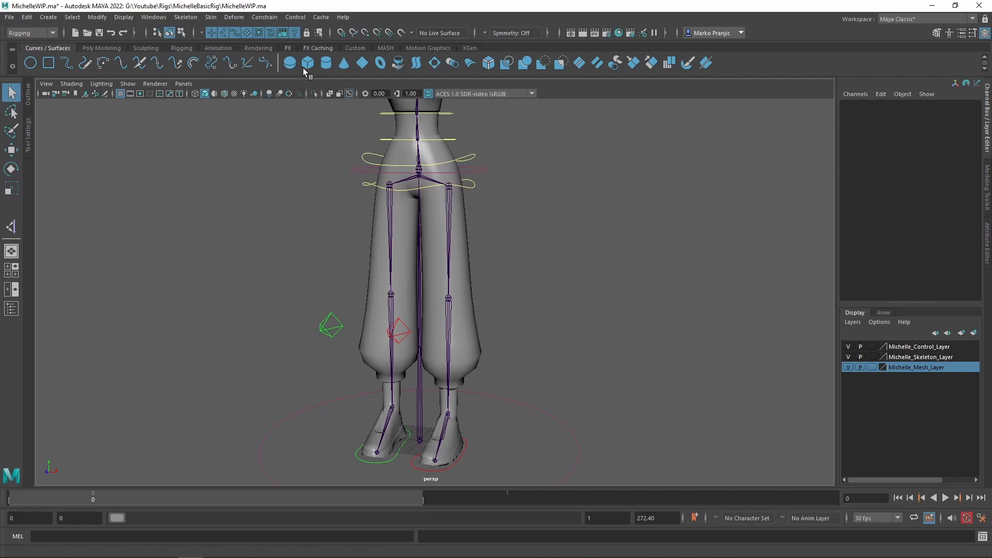
Create an IK handle from the hip joint to the ankle joint on the left leg and on the right leg.
left_click(186, 17)
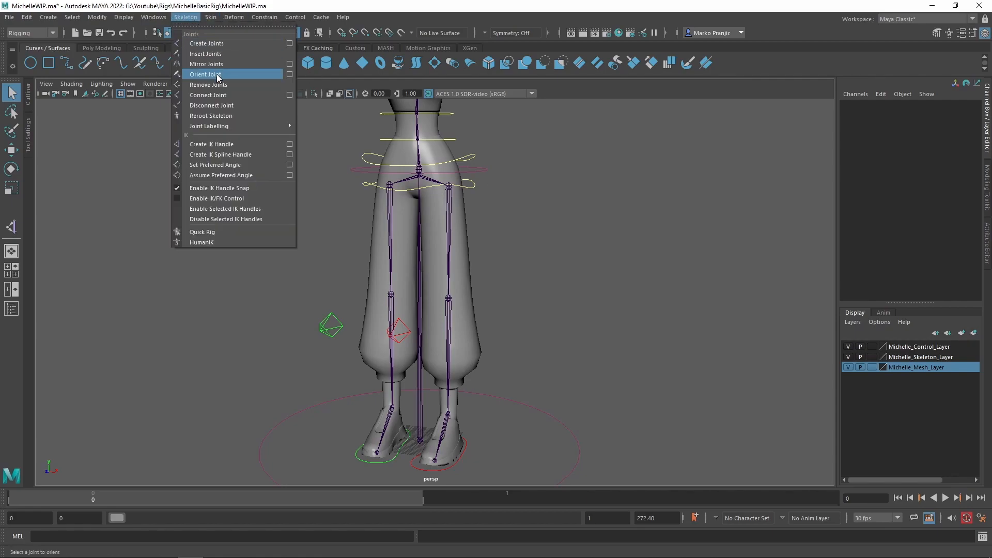
left_click(222, 144)
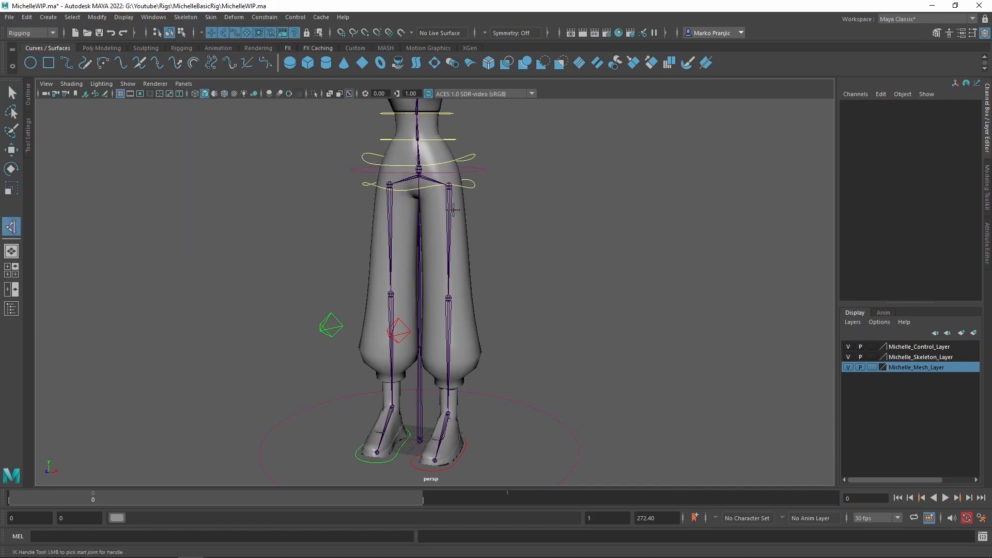
left_click(448, 185)
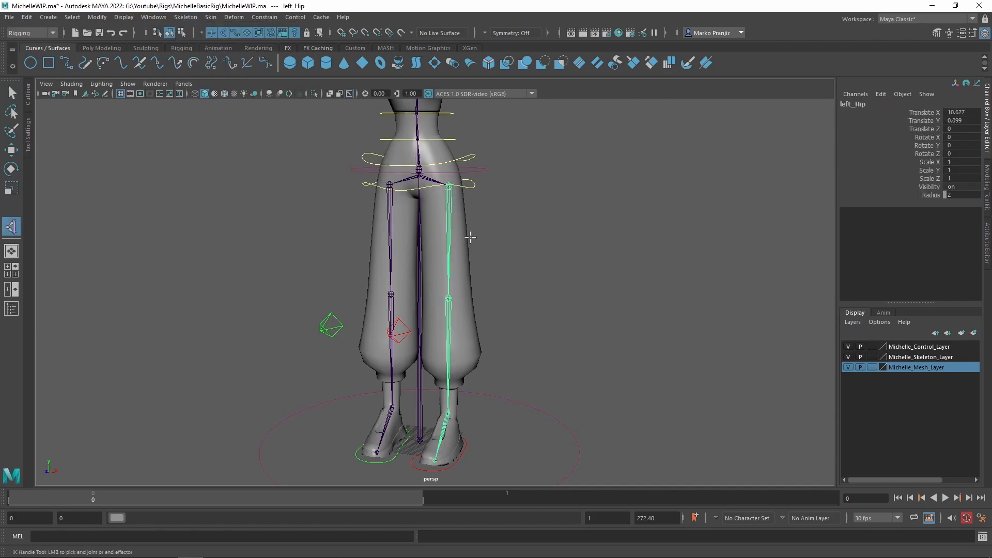
left_click(447, 413)
key("y")
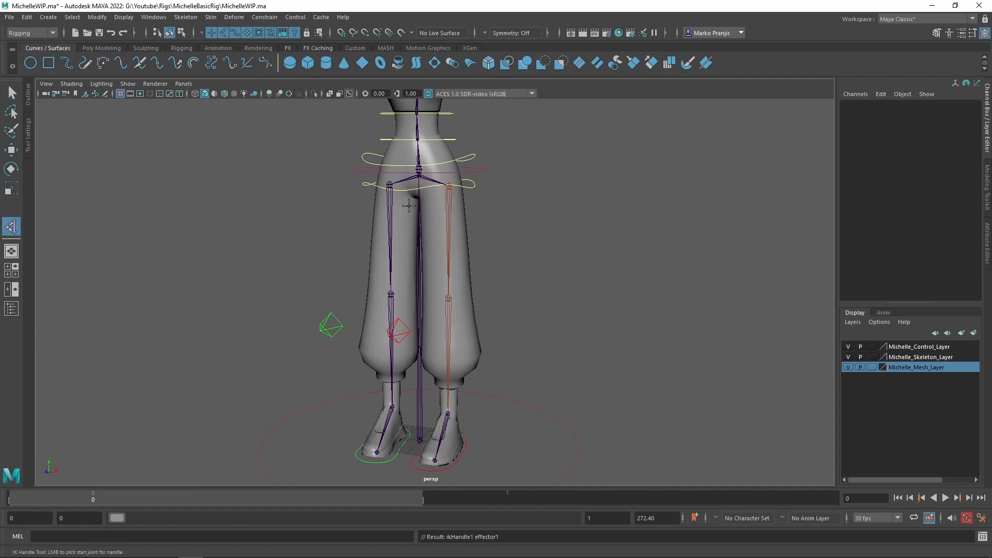
left_click(390, 184)
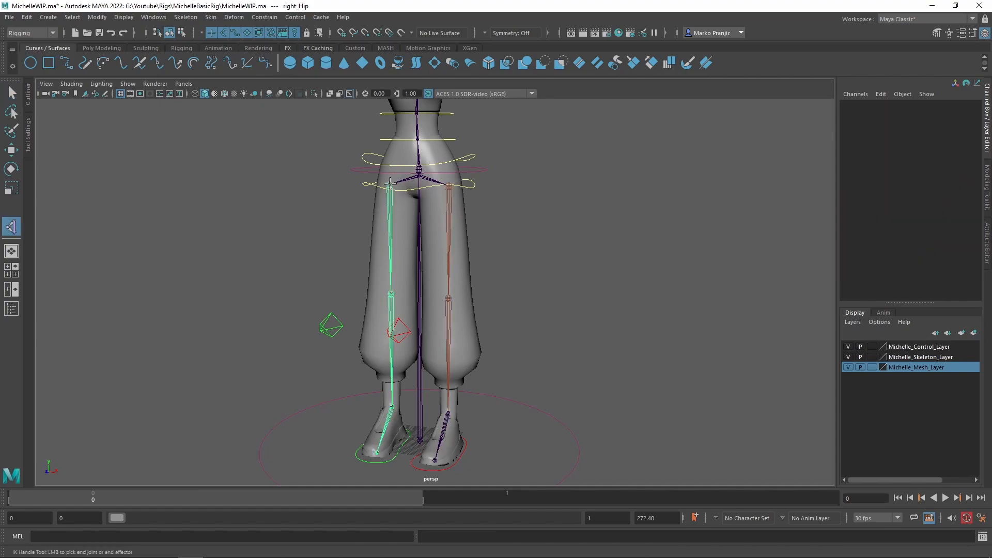
left_click(389, 406)
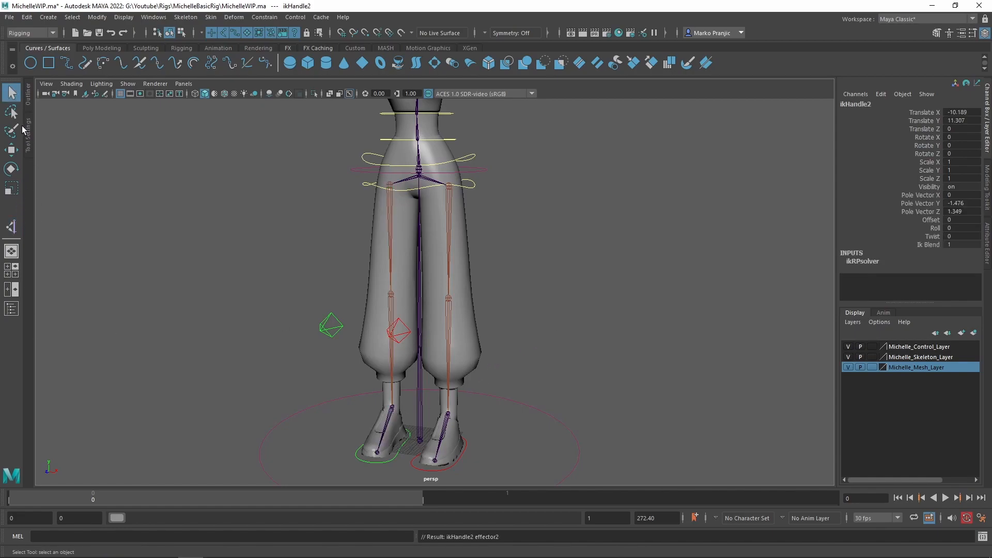
Rename the left leg's IK handle leg_Leg_IK_Handle and the right leg's IK handle right_Leg_IK_Handle.
left_click(28, 105)
double_click(107, 260)
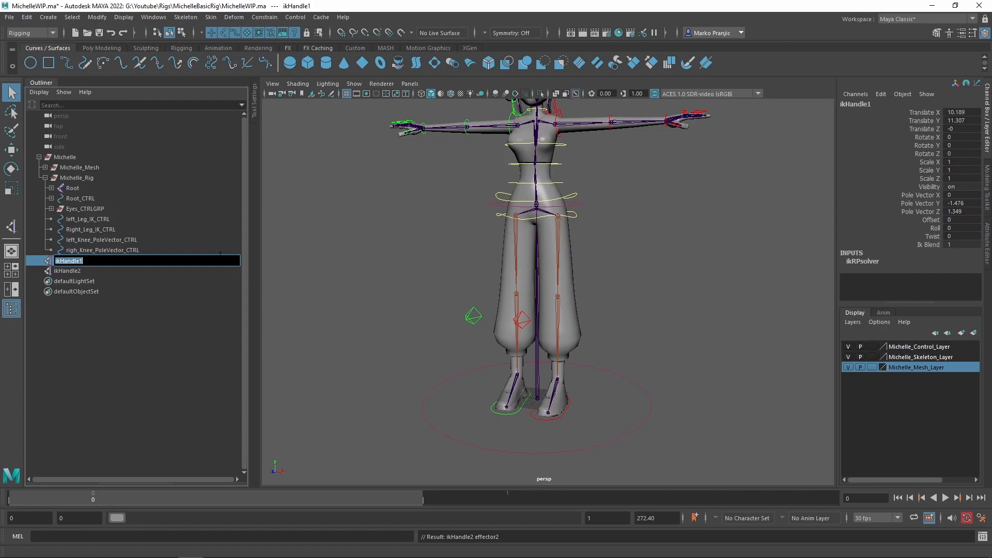
type("leg_Leg")
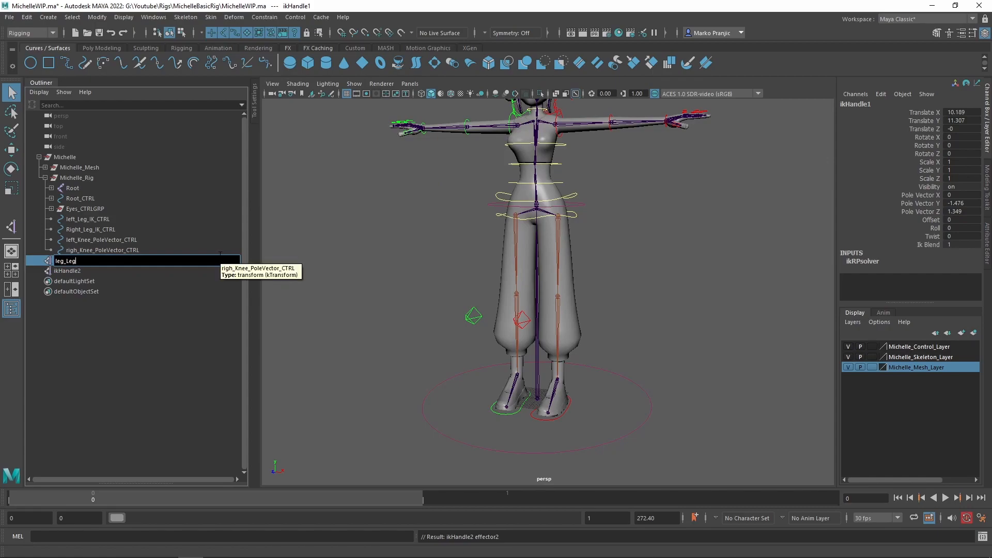
type("_IK_Hardle")
key("Return")
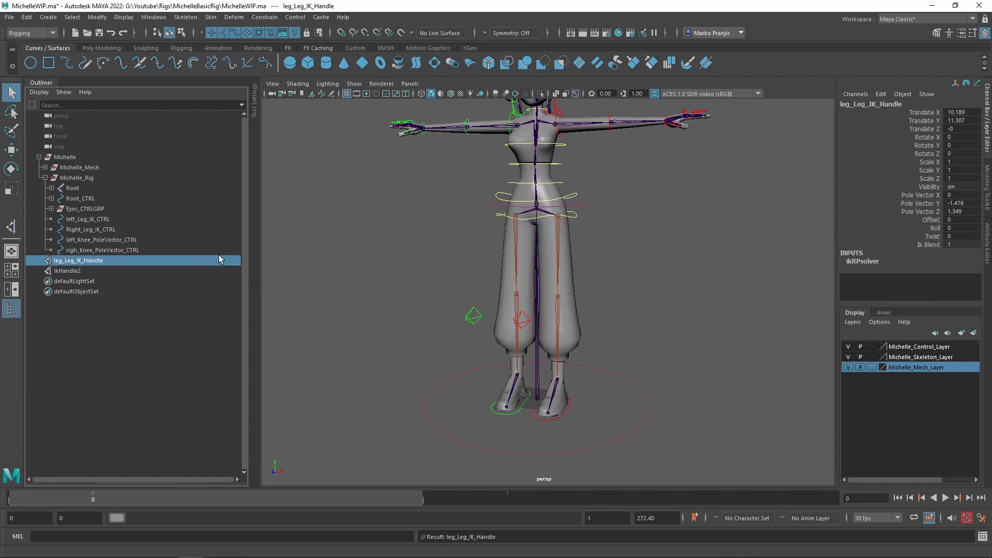
double_click(70, 272)
type("right_Leg")
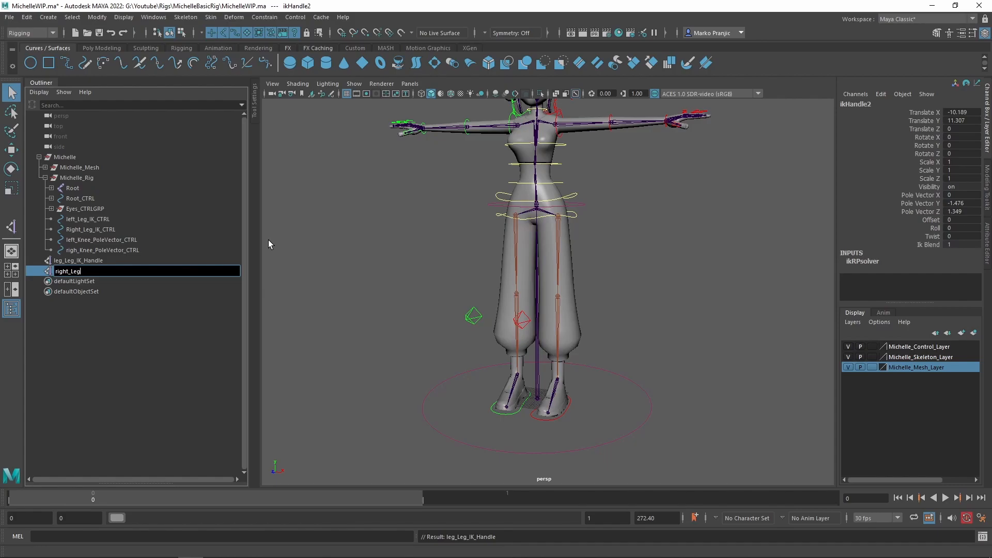
type("_IK_Handle")
key("Return")
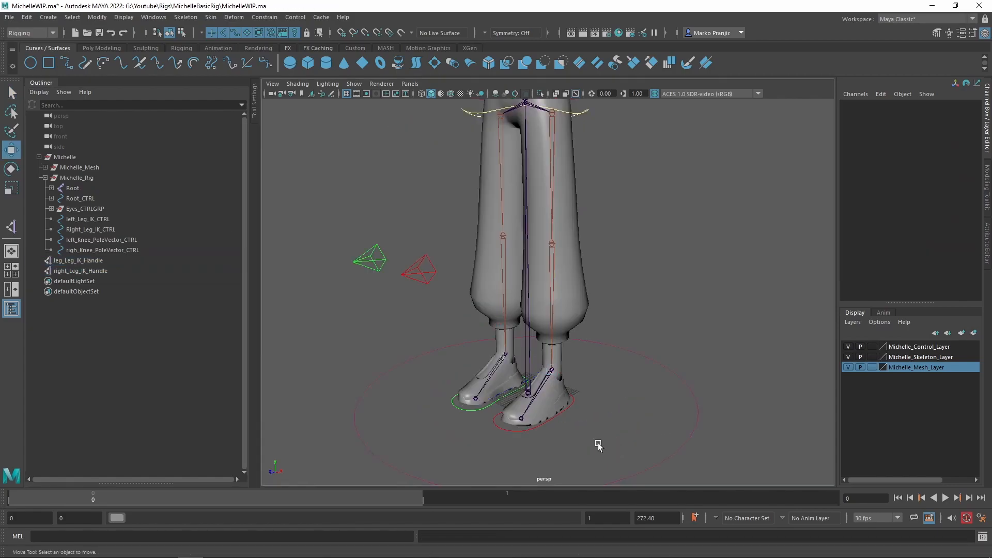
Test the knee bend by moving leg_Leg_IK_Handle up and down, and undo the moves.
left_click_drag(609, 440, 543, 339)
middle_click_drag(567, 351, 530, 141)
key("f")
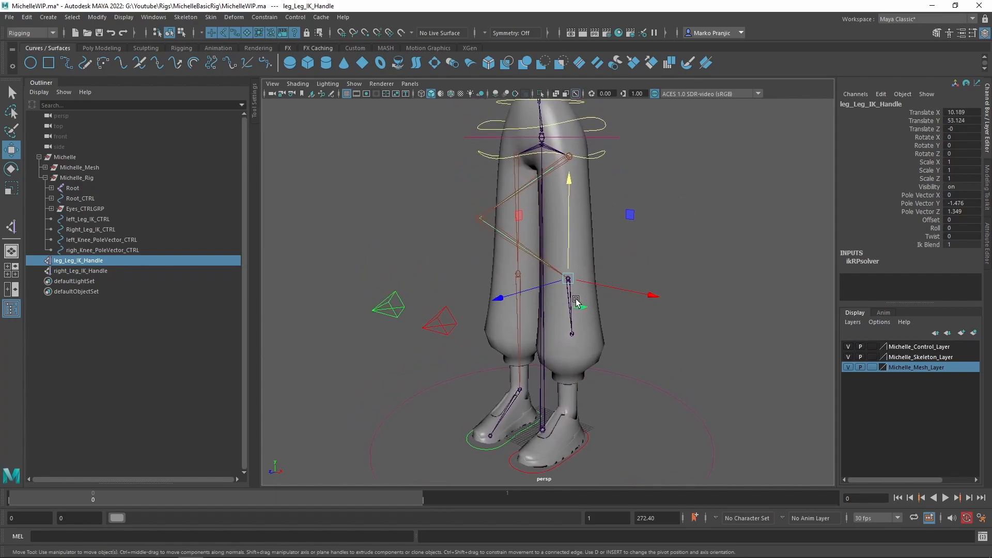
left_click_drag(571, 182, 567, 205)
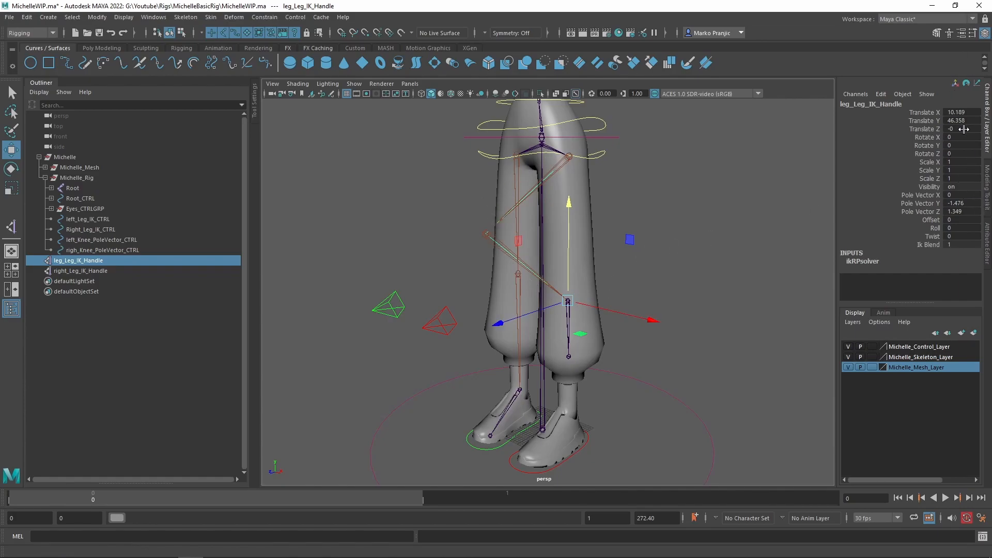
left_click(962, 113)
key("Tab")
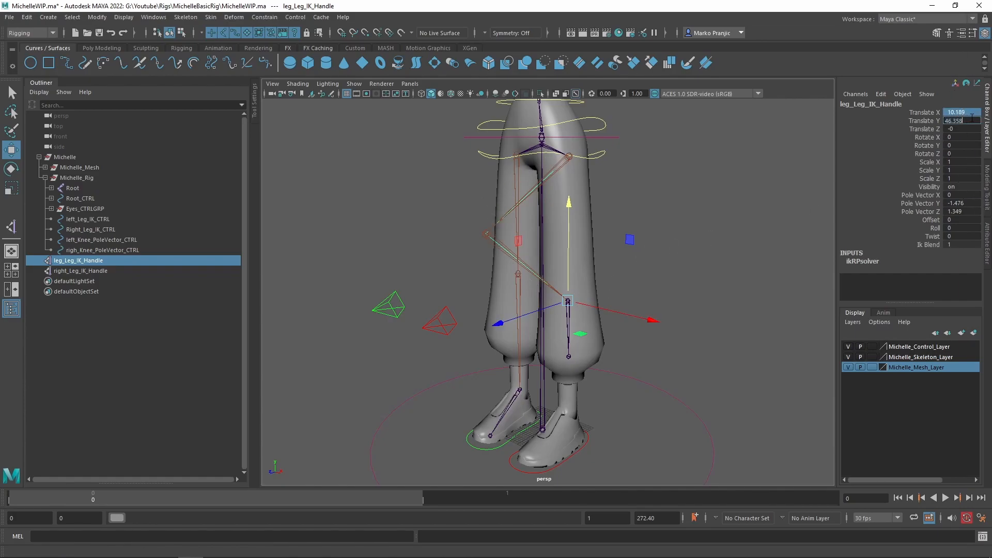
key("ctrl+z")
key("ctrl+z")
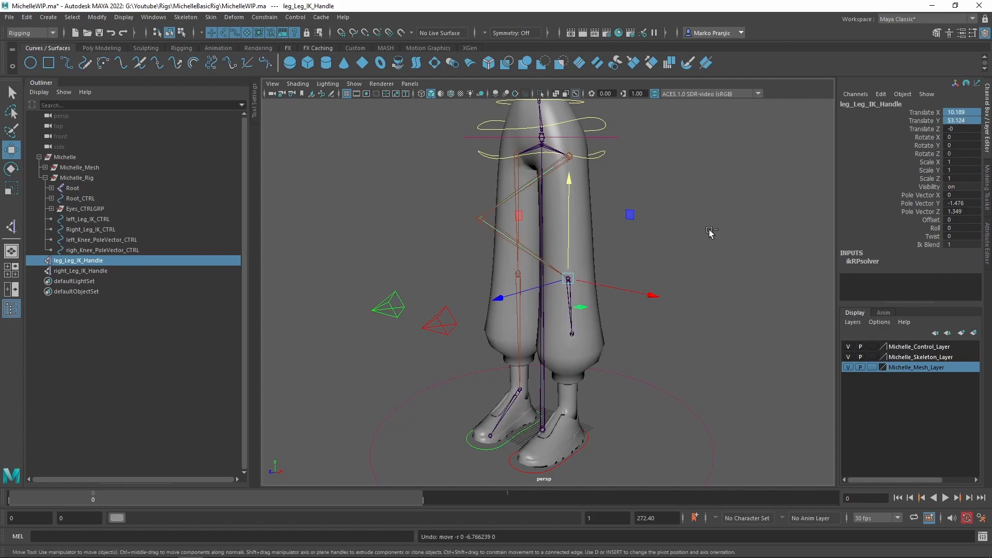
middle_click_drag(707, 306, 713, 263, "alt")
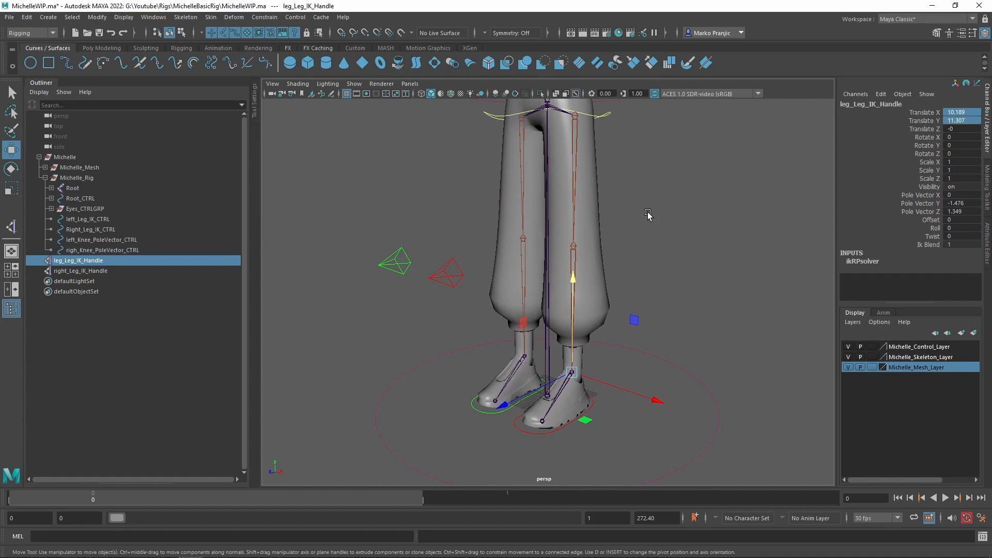
Raise leg_Leg_IK_Handle again to check how the foot joint behaves, and undo the move.
middle_click_drag(652, 322, 639, 253, "alt")
left_click_drag(639, 253, 567, 258, "alt")
right_click_drag(568, 258, 596, 316, "alt")
left_click(596, 317)
left_click_drag(604, 223, 627, 272, "alt")
key("q")
left_click_drag(580, 310, 601, 281, "alt")
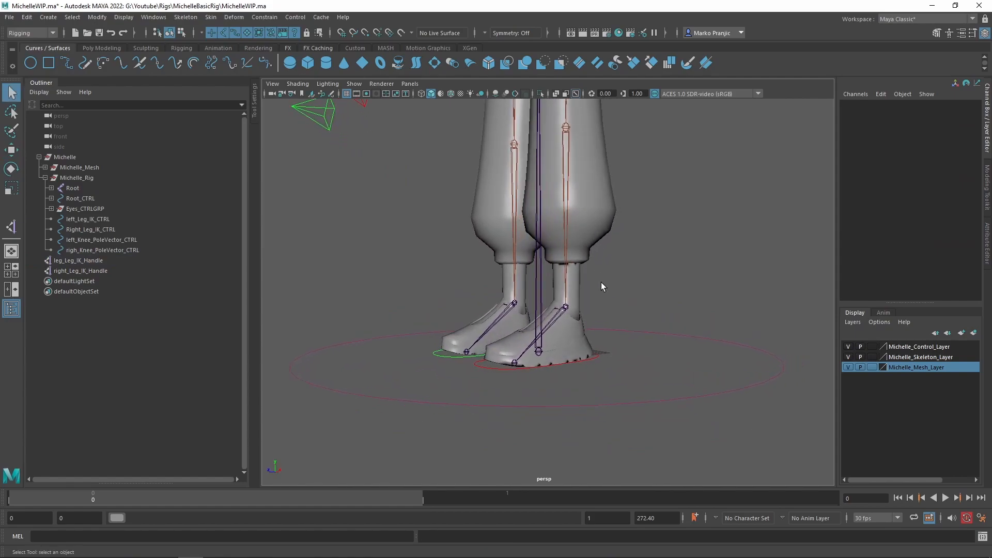
left_click(563, 306)
key("w")
left_click_drag(566, 206, 572, 118)
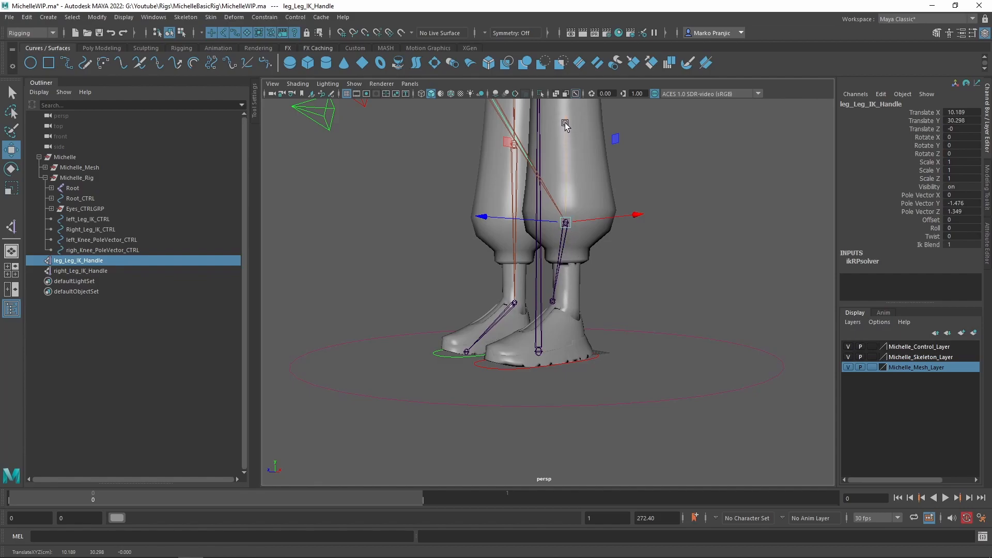
key("ctrl+z")
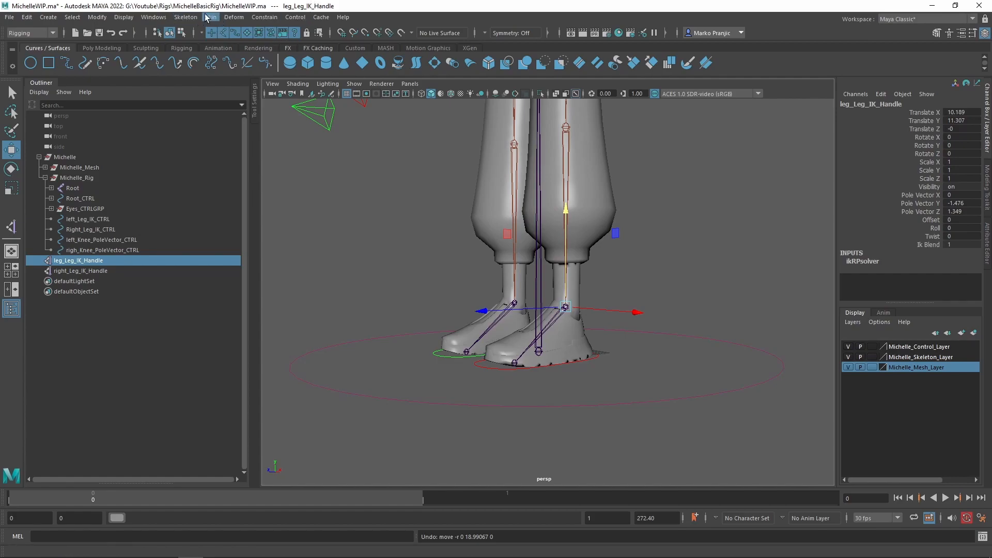
Set the IK Handle Tool to Single-Chain Solver and create a handle from the left ankle joint to the toe joint.
left_click(184, 17)
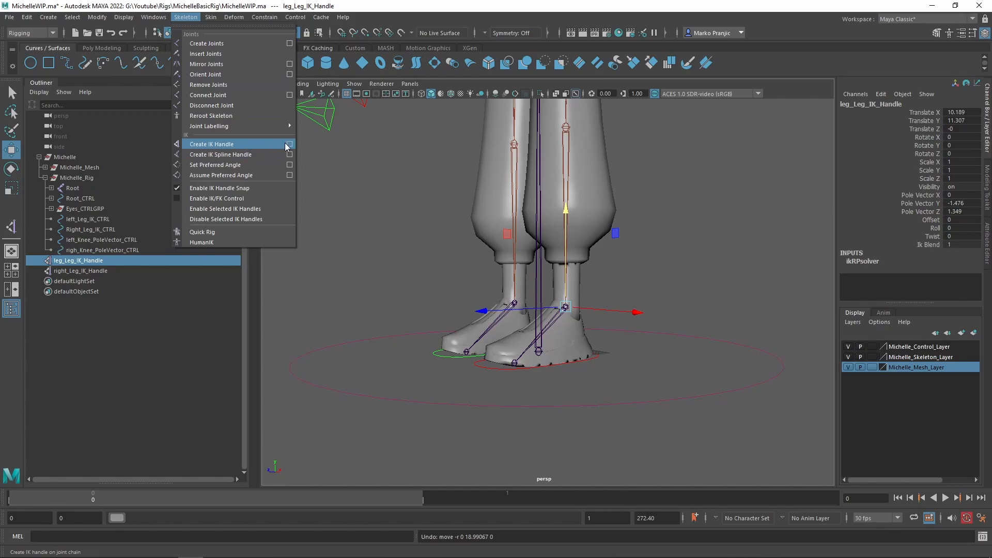
left_click(290, 146)
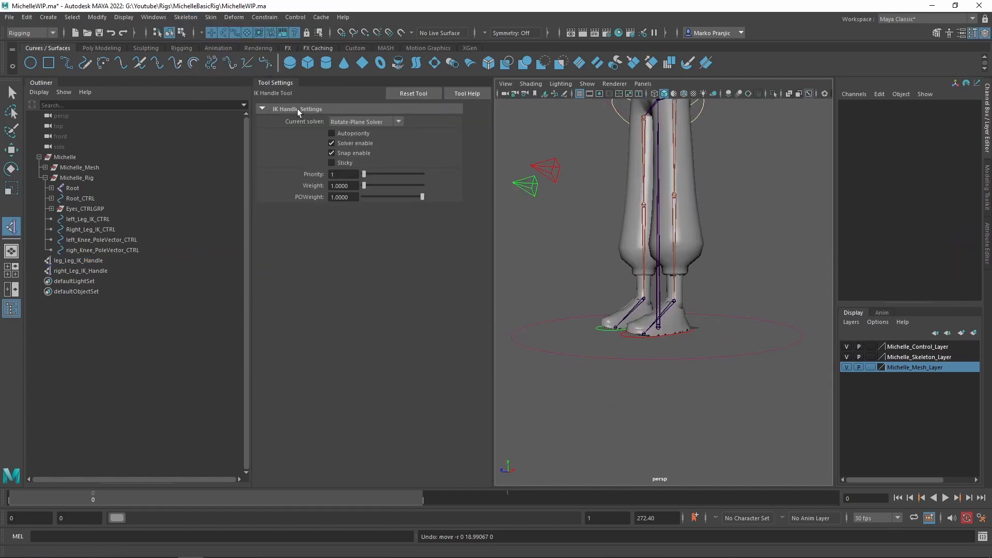
left_click(350, 123)
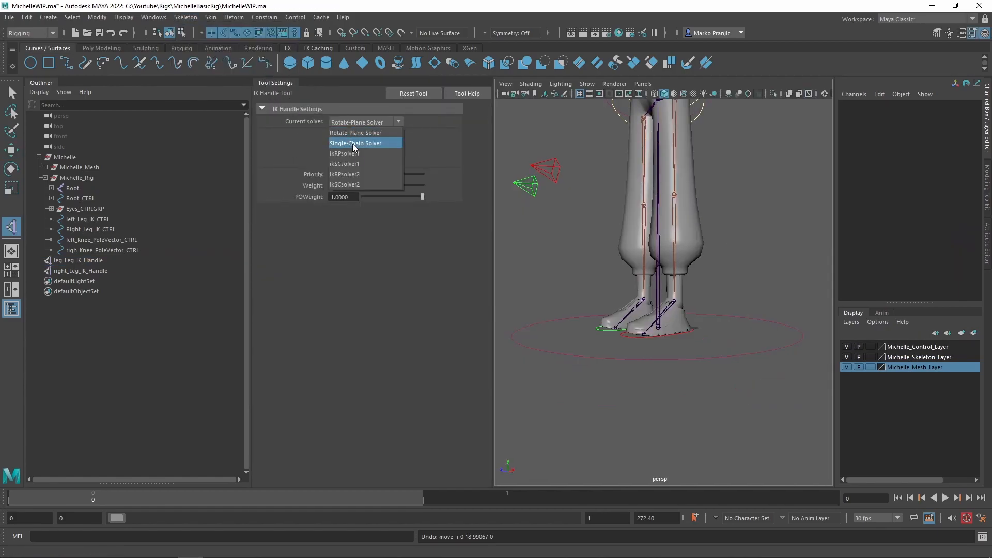
left_click(353, 142)
scroll(624, 284, "up", 2)
scroll(624, 284, "up", 3)
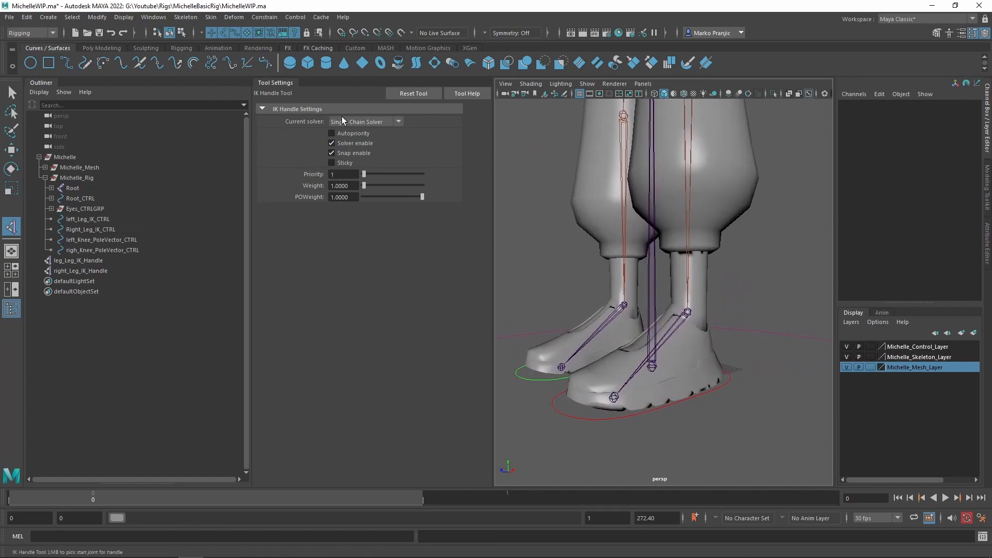
left_click(688, 313)
left_click(614, 398)
key("w")
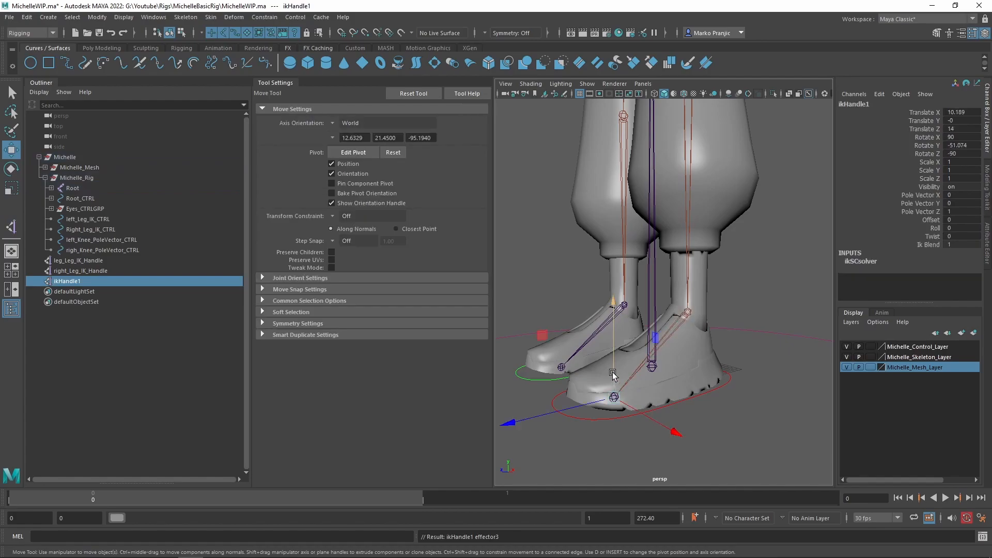
Create a single-chain IK handle from the right ankle joint to the right toe joint.
key("g")
left_click(625, 305)
left_click(563, 368)
key("w")
Rename the left foot's IK handle leg_Foot_IK_Handle and the right foot's IK handle Right_Foot_IK_Handle.
double_click(67, 282)
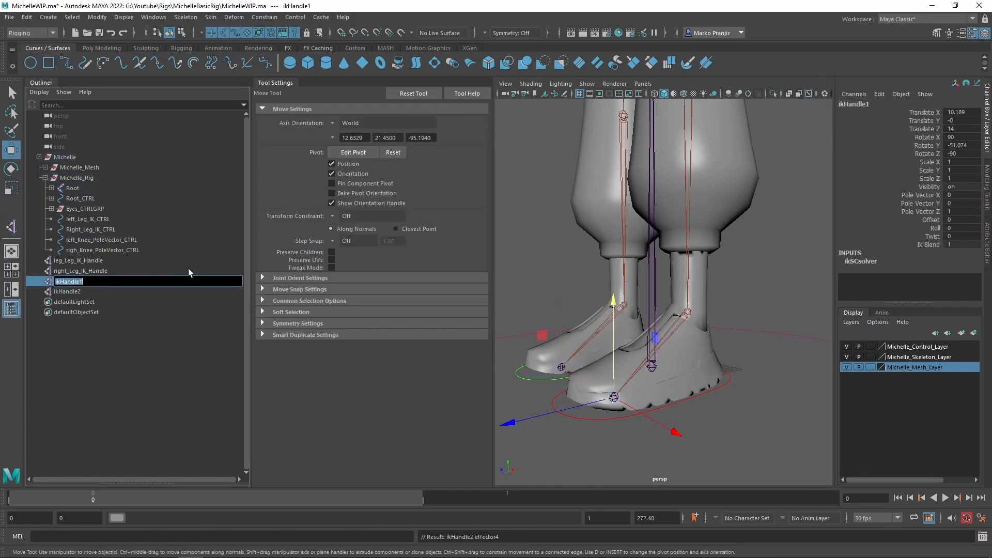
type("leg_Foot_IK_Handle")
key("Return")
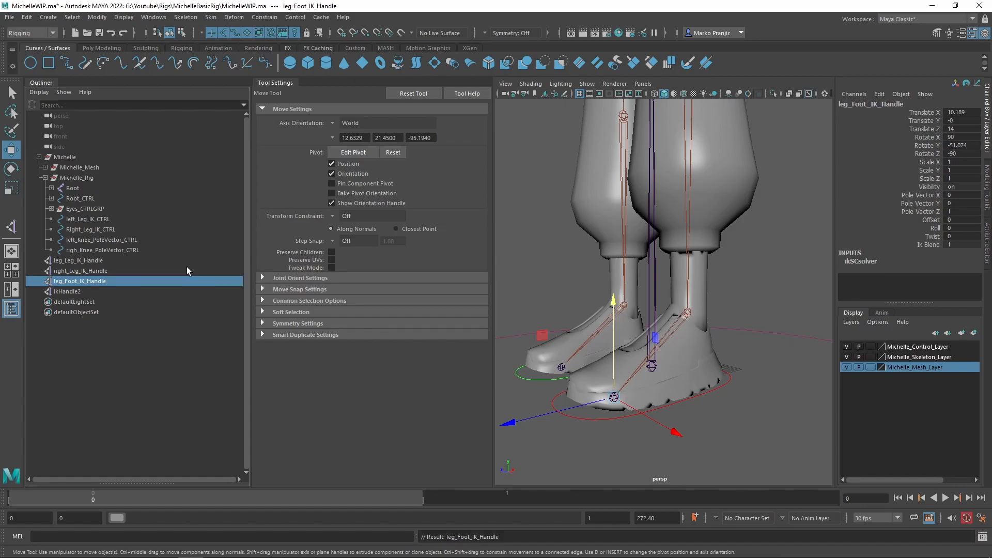
left_click(567, 375)
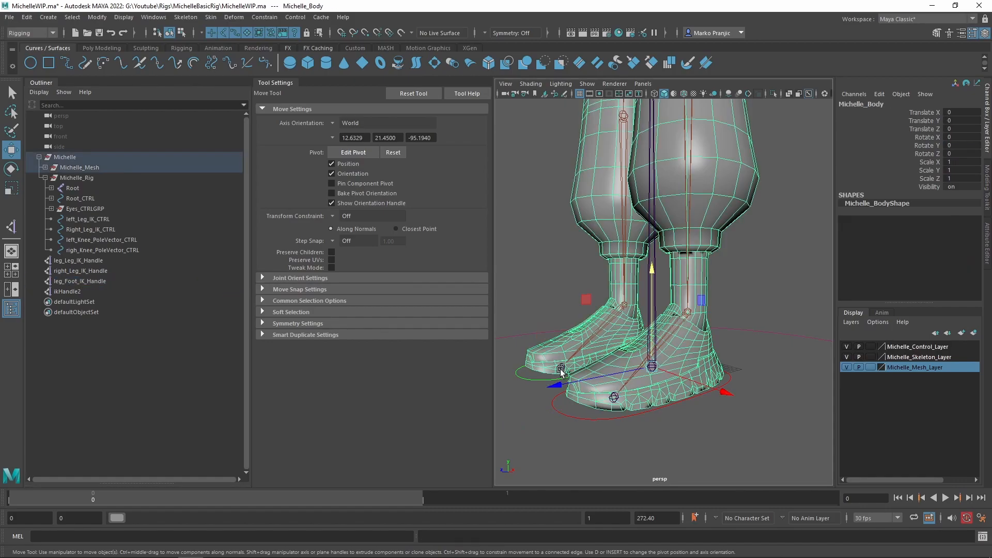
left_click(73, 292)
double_click(132, 293)
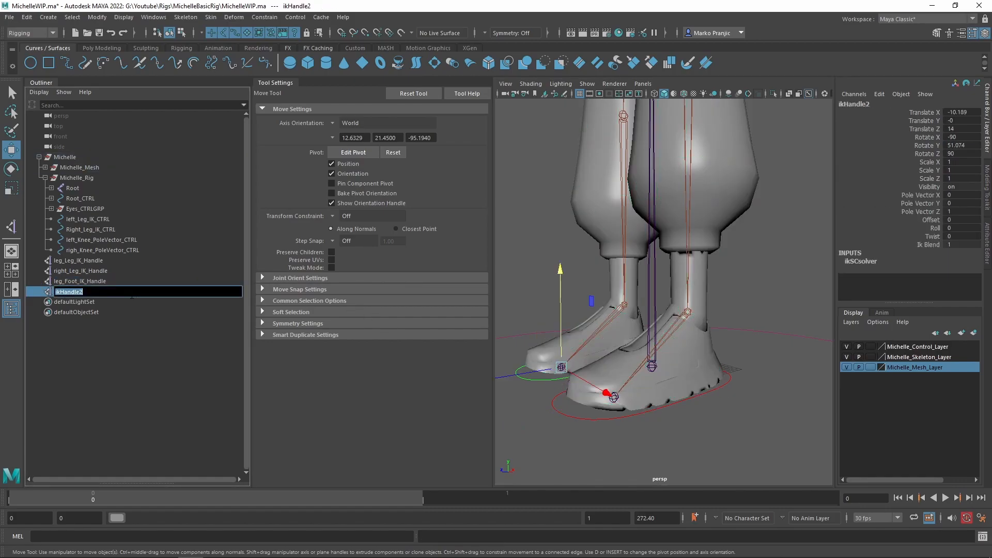
type("Rg")
type("ght_Foot_IK_Handle")
key("Return")
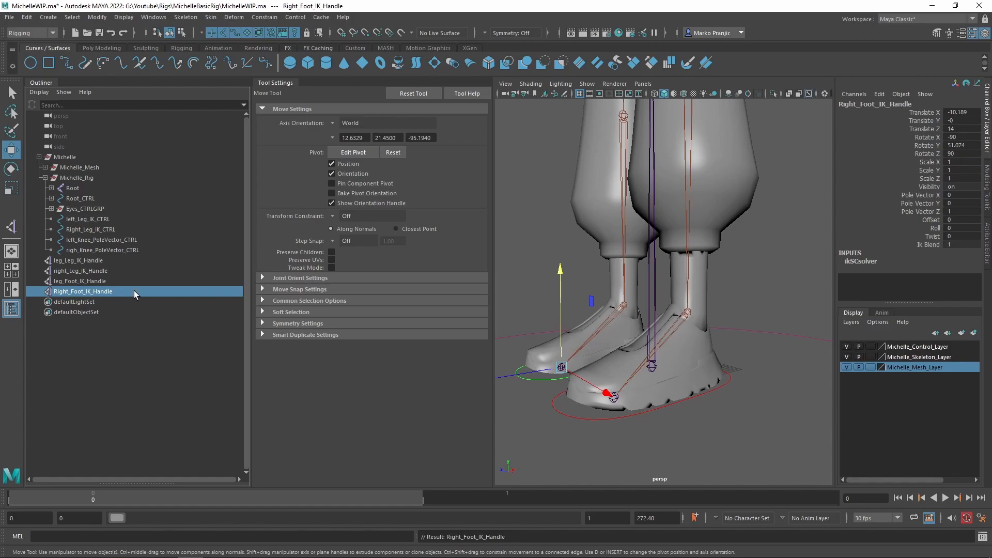
Parent leg_Foot_IK_Handle under left_Leg_IK_CTRL and Right_Foot_IK_Handle under Right_Leg_IK_CTRL.
left_click(100, 286, "ctrl")
left_click(101, 282)
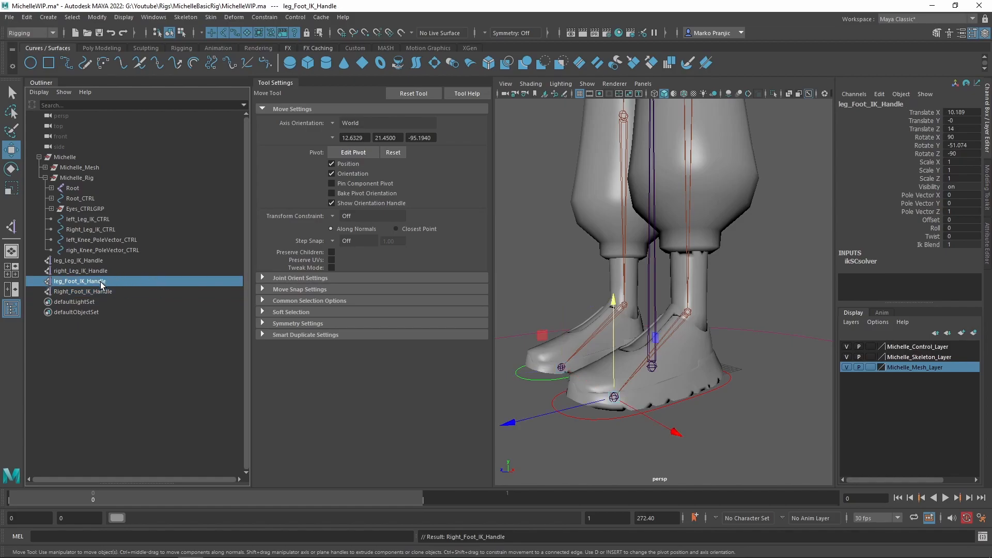
key("q")
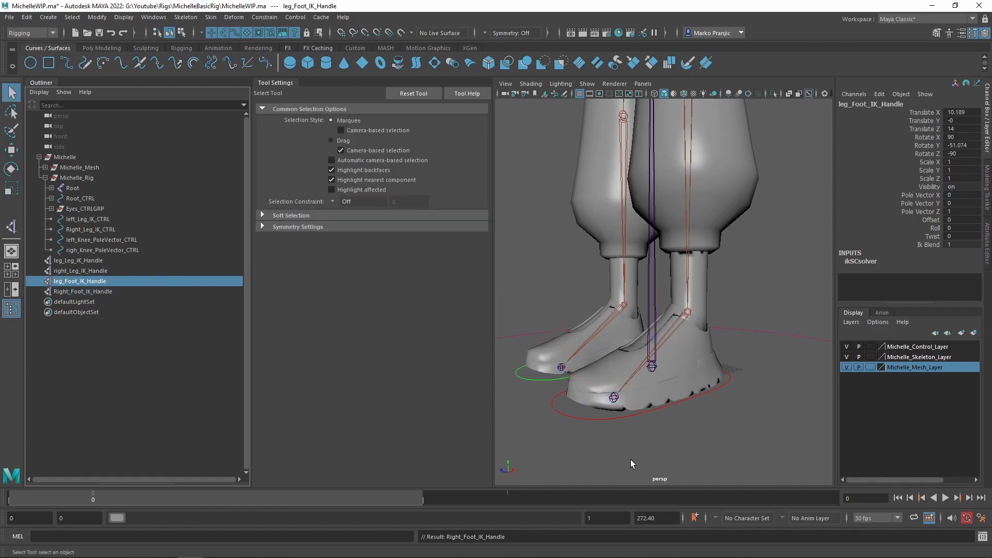
left_click(573, 418, "shift")
key("p")
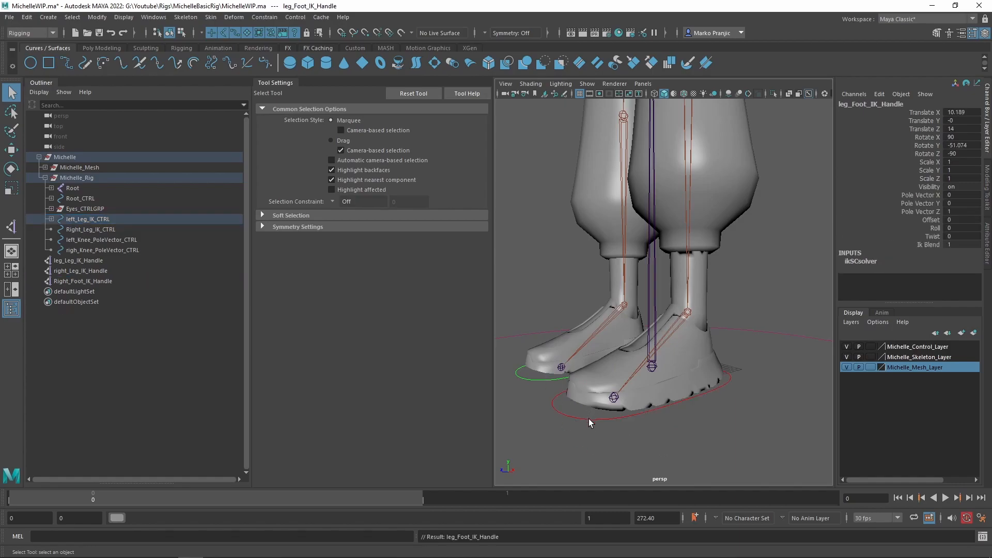
left_click(85, 281)
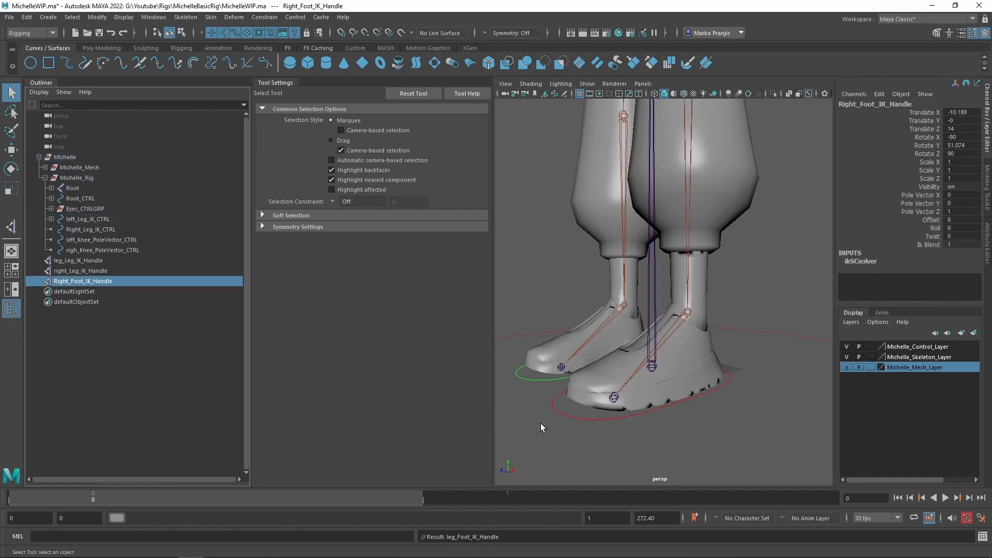
left_click(530, 379, "shift")
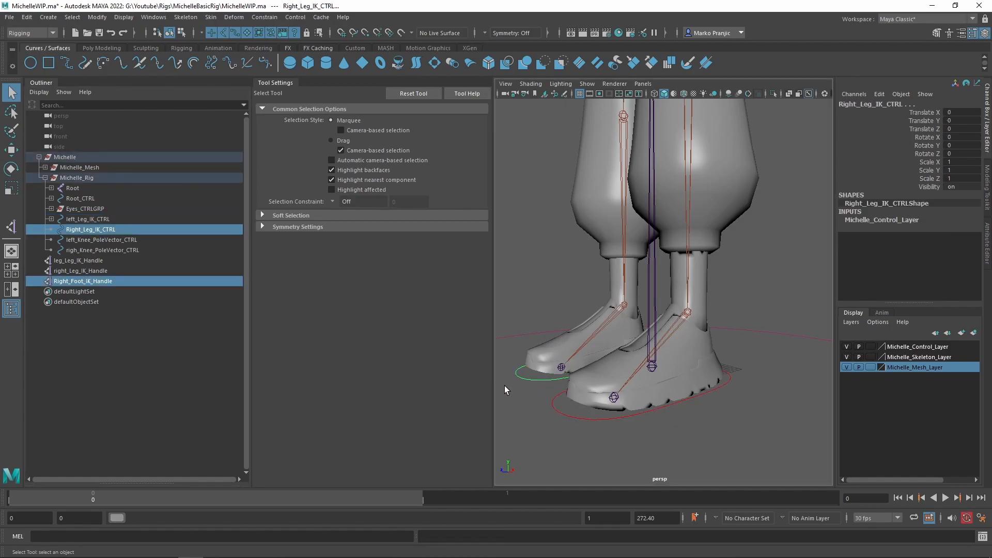
key("p")
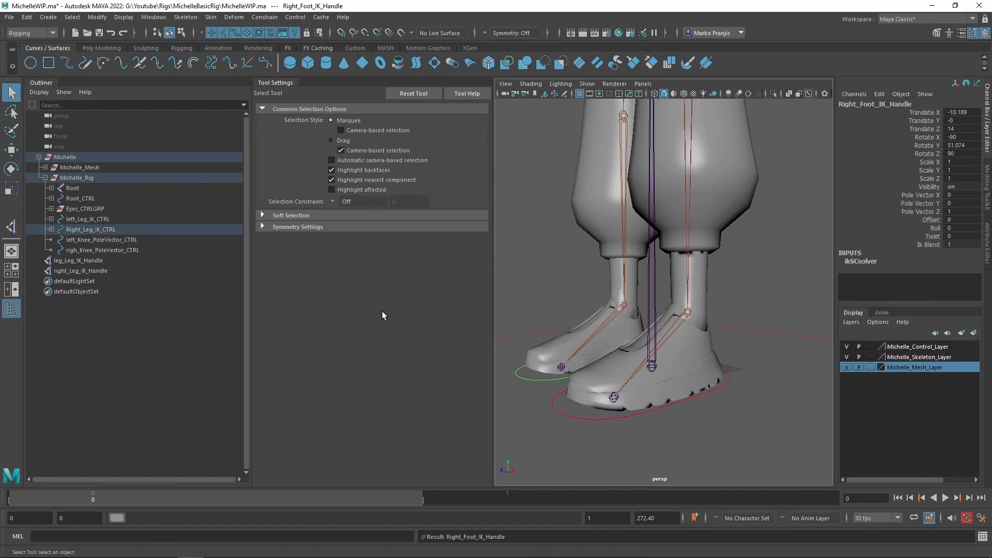
Parent leg_Leg_IK_Handle under left_Leg_IK_CTRL and right_Leg_IK_Handle under Right_Leg_IK_CTRL.
left_click(109, 273)
left_click(78, 260)
left_click(585, 417, "ctrl")
left_click(594, 429, "shift")
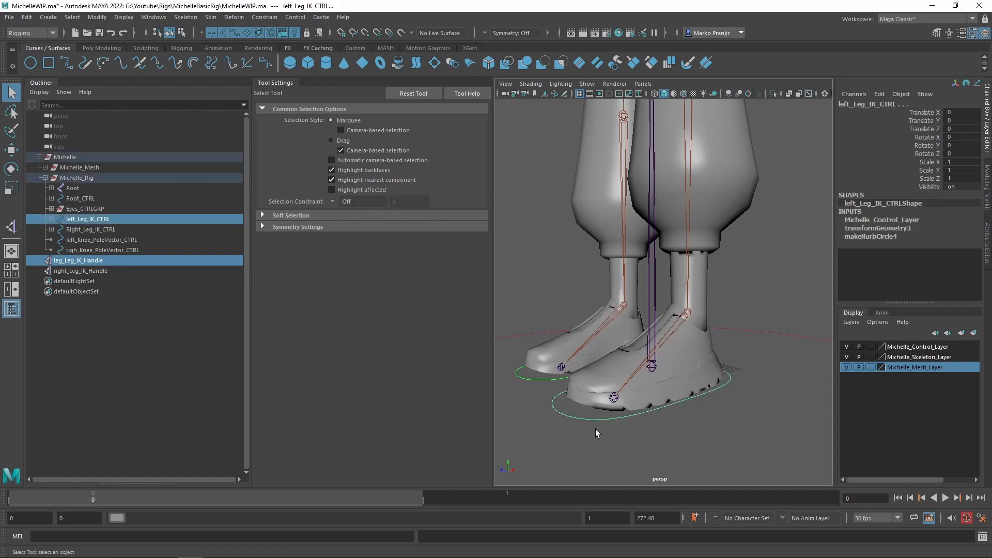
key("p")
left_click(88, 264)
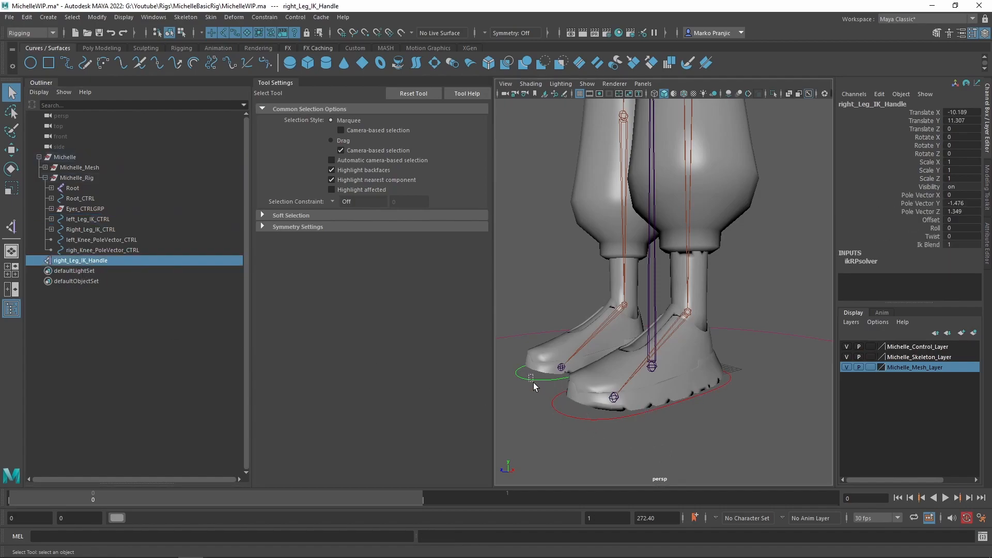
left_click(542, 389, "shift")
key("p")
Raise left_Leg_IK_CTRL about 18 units to test how the leg and foot follow, and undo the move.
left_click(594, 420)
key("w")
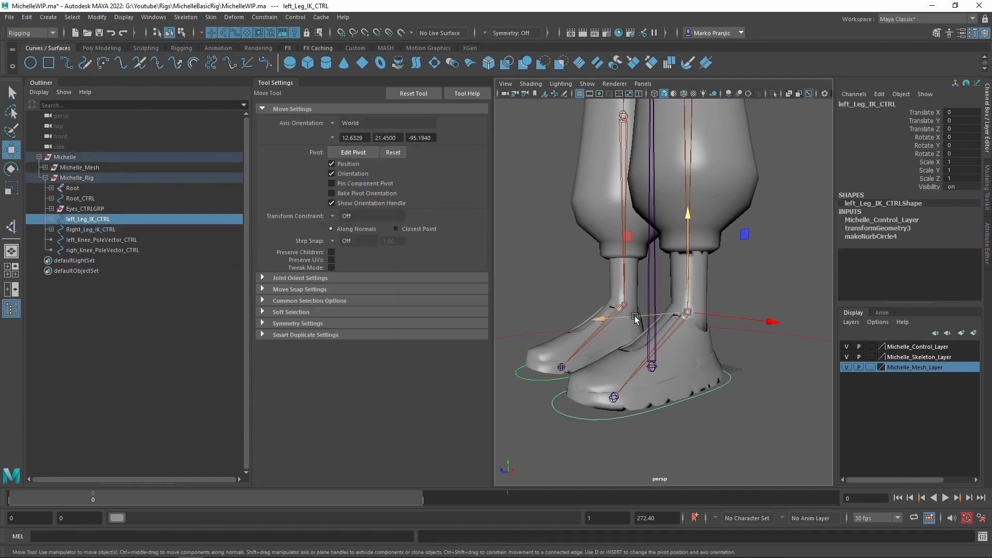
left_click_drag(688, 220, 688, 111)
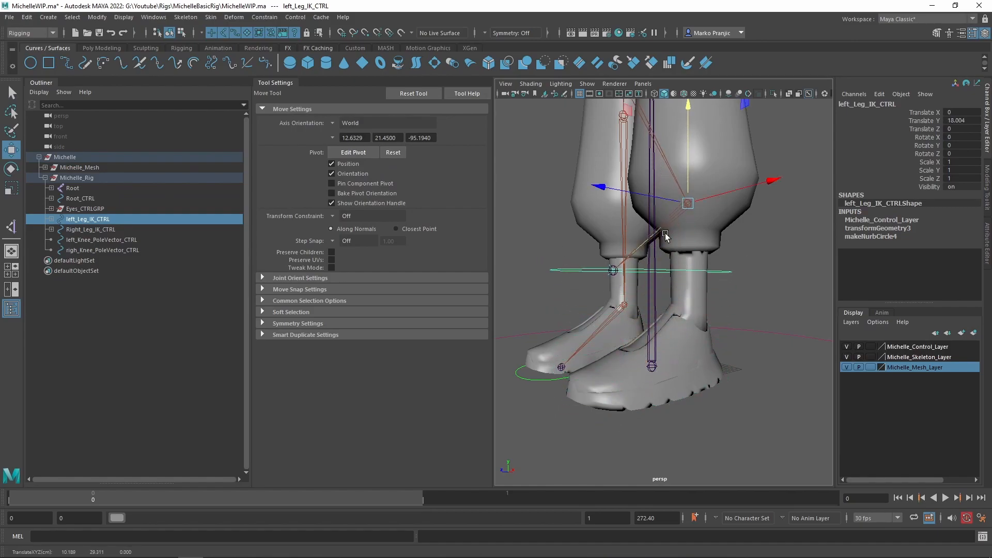
key("ctrl+z")
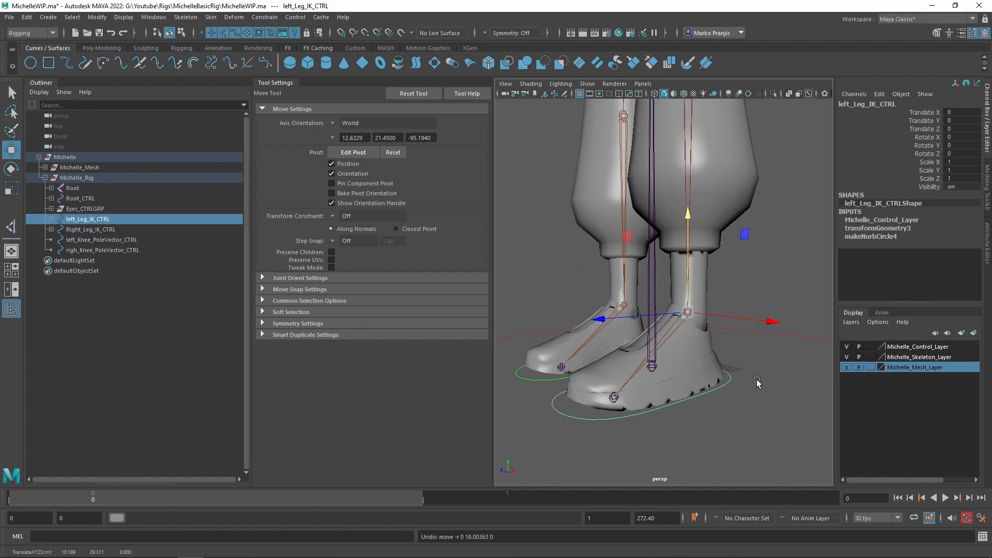
Add a Pole Vector constraint from left_Knee_PoleVector_CTRL to leg_Leg_IK_Handle at the left ankle.
left_click_drag(744, 347, 749, 410, "alt")
right_click_drag(749, 410, 740, 271, "alt")
middle_click_drag(740, 271, 735, 347, "alt")
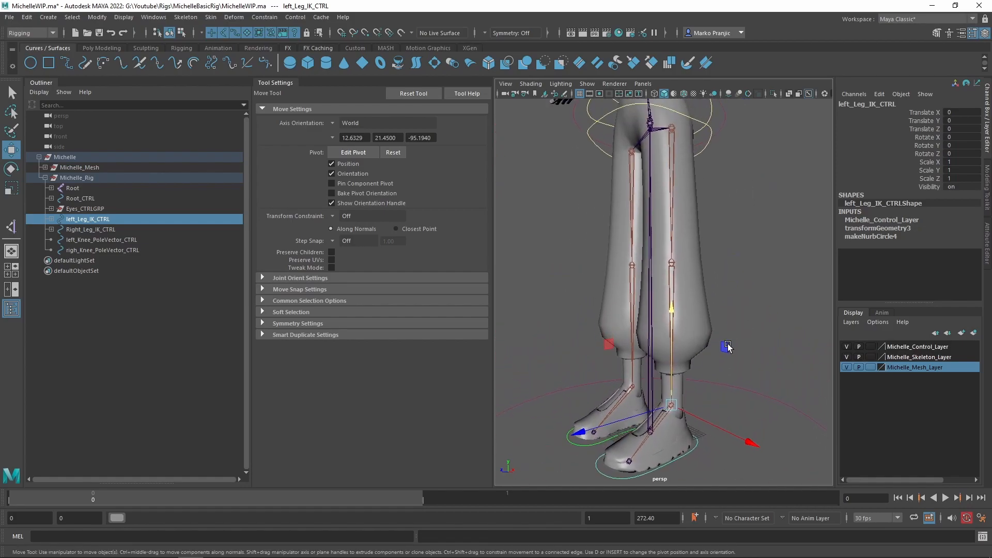
left_click_drag(735, 346, 751, 342, "alt")
middle_click_drag(751, 341, 775, 290, "alt")
right_click_drag(775, 290, 760, 264, "alt")
middle_click_drag(760, 264, 772, 281, "alt")
left_click_drag(773, 281, 736, 298, "alt")
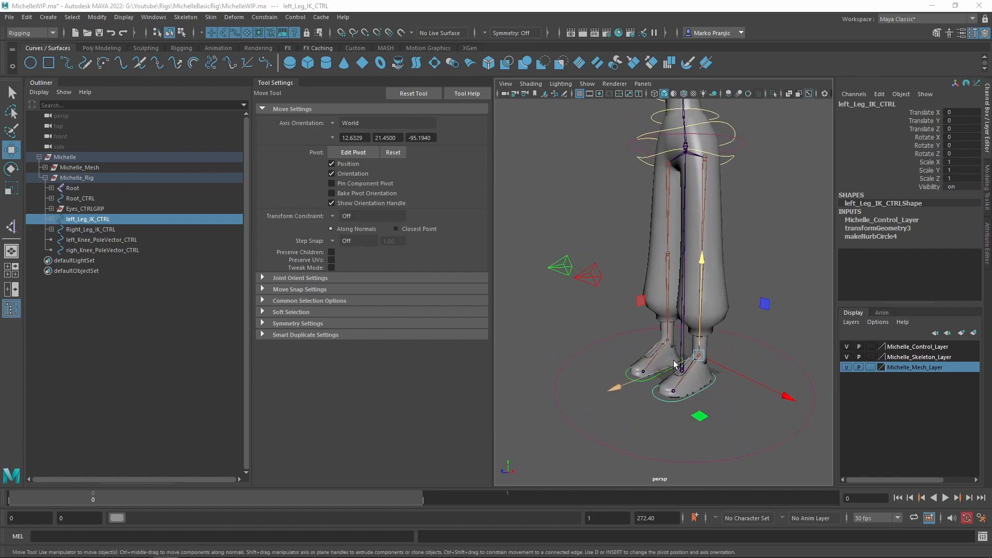
left_click(590, 277)
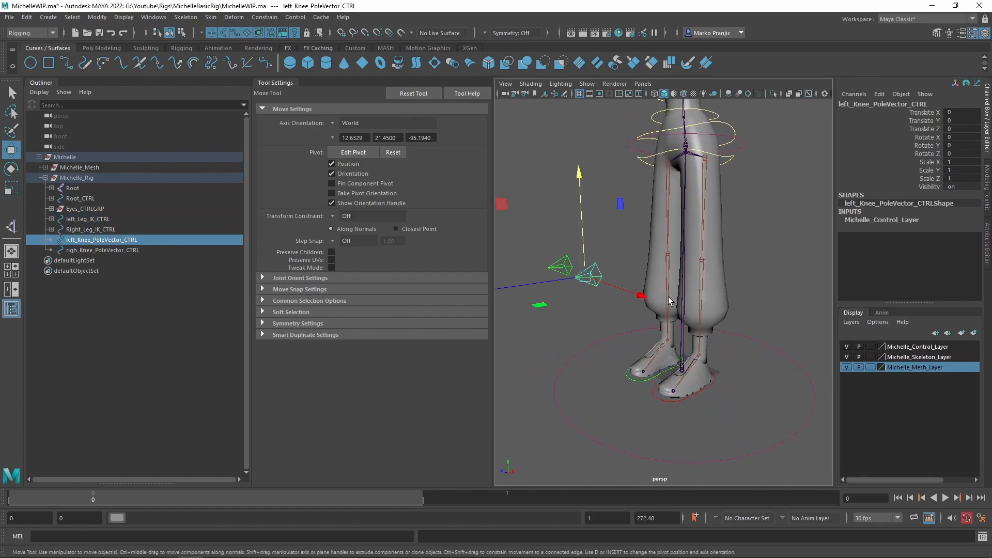
left_click_drag(673, 307, 715, 295, "alt")
key("q")
left_click(724, 373)
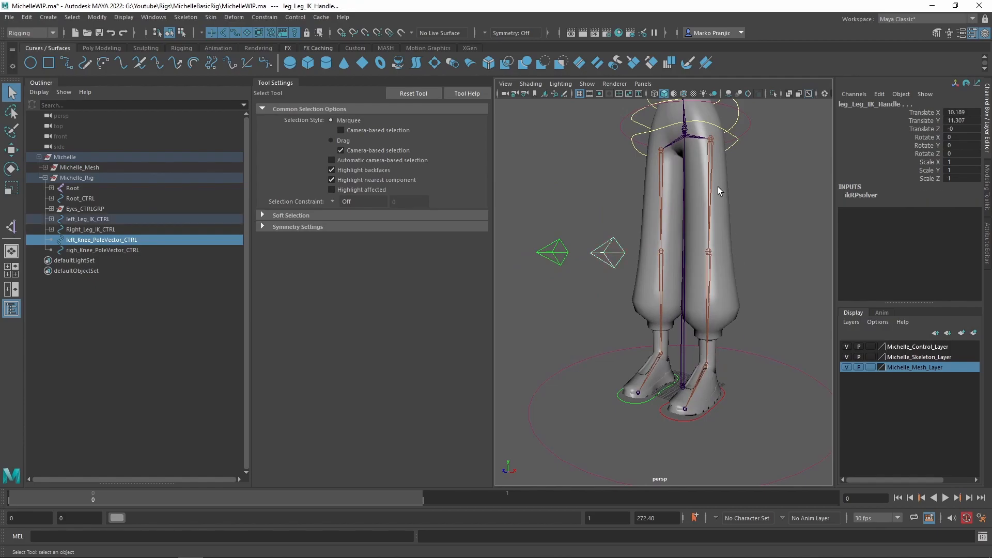
middle_click_drag(669, 197, 671, 237, "alt")
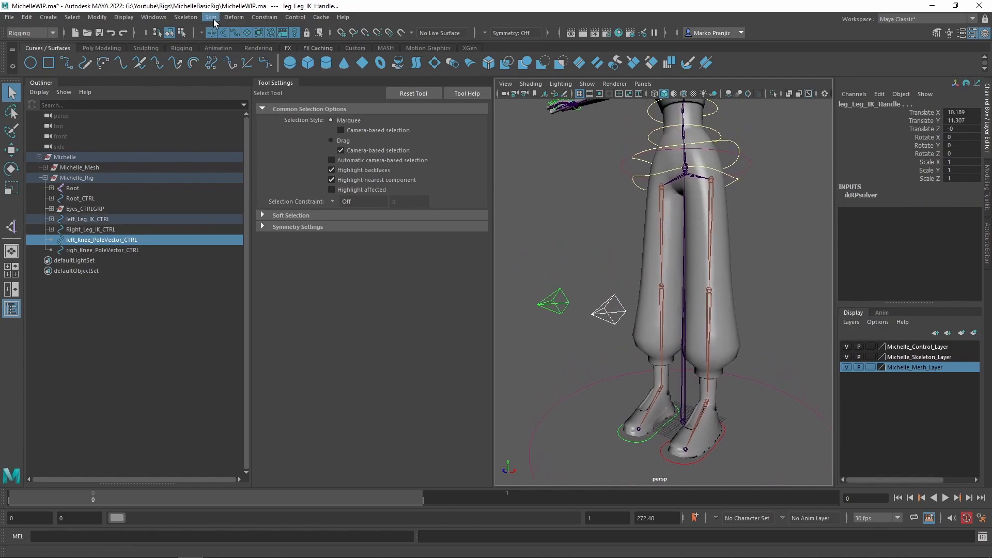
left_click(274, 23)
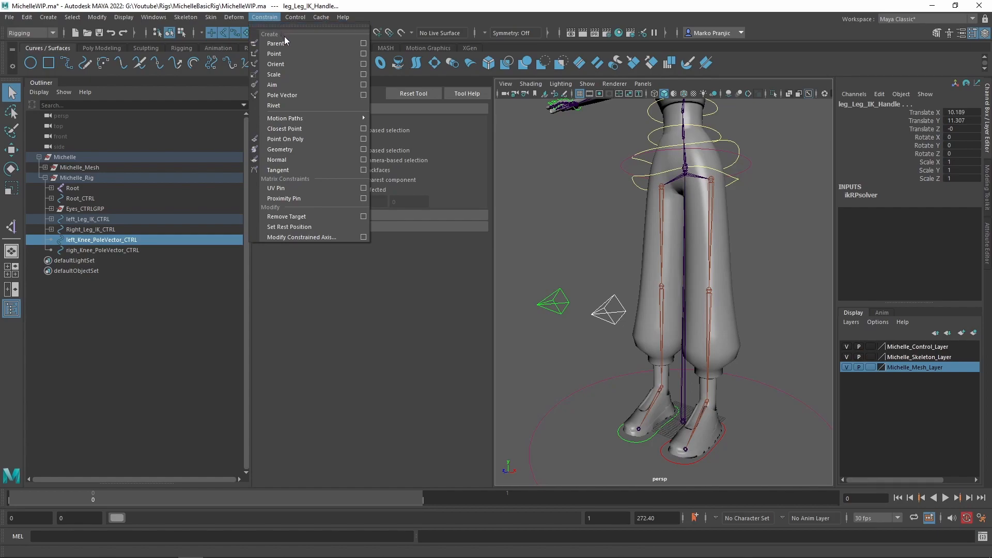
left_click(292, 96)
Repeat the Pole Vector constraint with righ_Knee_PoleVector_CTRL driving right_Leg_IK_Handle at the right ankle.
middle_click_drag(740, 322, 755, 286, "alt")
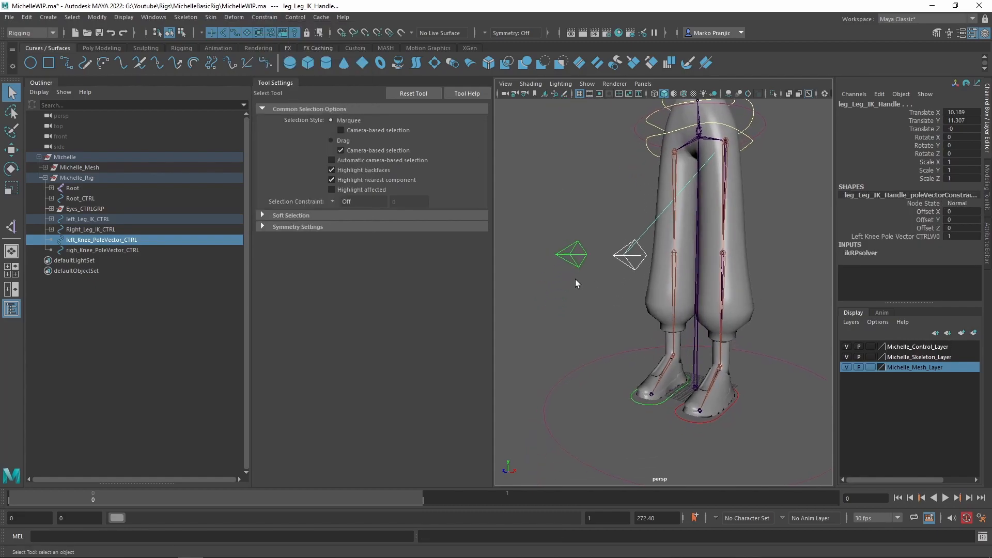
left_click(588, 261)
left_click(679, 362, "shift")
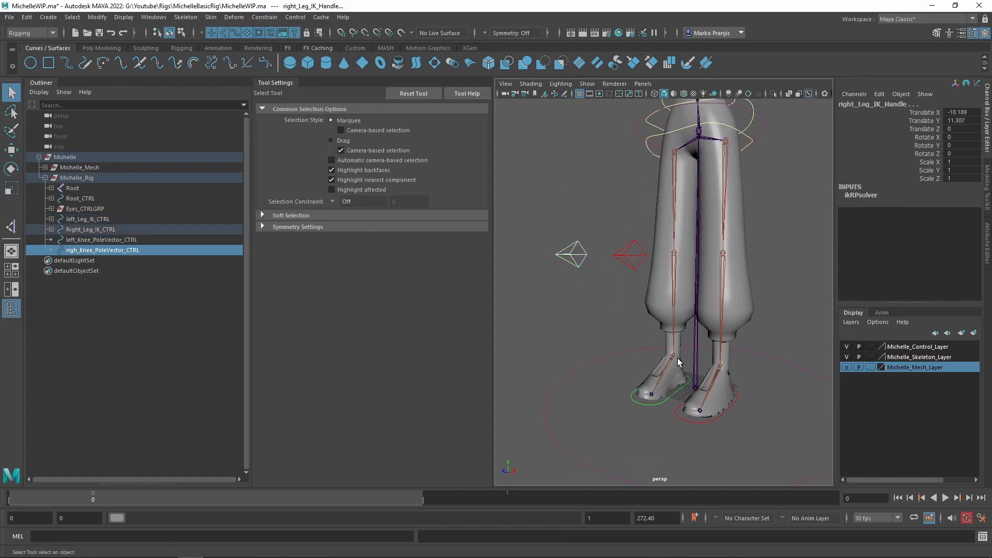
key("g")
Move left_Knee_PoleVector_CTRL about 19 units sideways to test the knee direction, and undo the move.
left_click_drag(681, 254, 688, 313, "alt")
left_click(597, 282)
left_click(560, 300)
key("w")
left_click_drag(741, 228, 788, 229)
key("ctrl+z")
key("q")
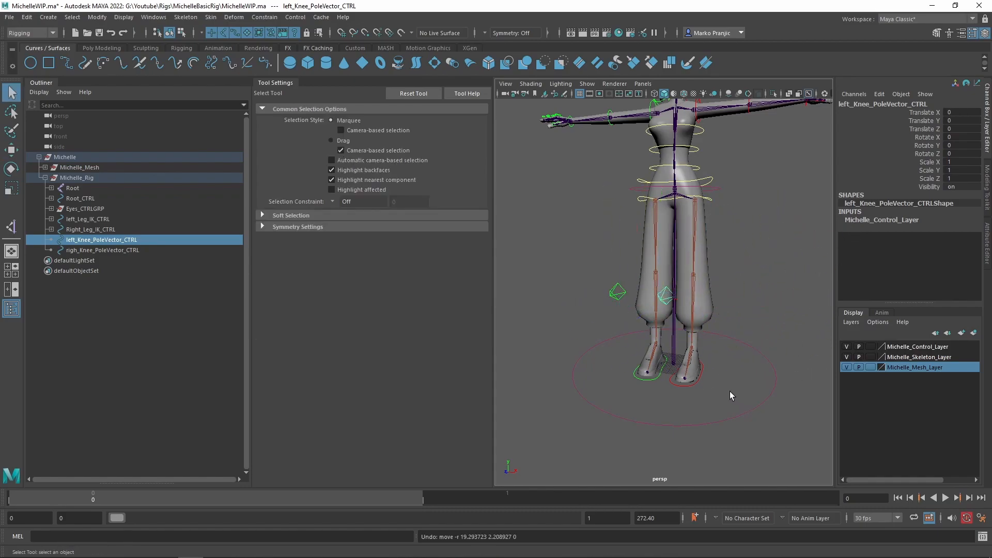
Raise left_Leg_IK_CTRL about 32 units, move left_Knee_PoleVector_CTRL to test the bent knee, and undo both moves.
left_click(696, 384)
key("w")
left_click_drag(696, 254, 695, 194)
key("q")
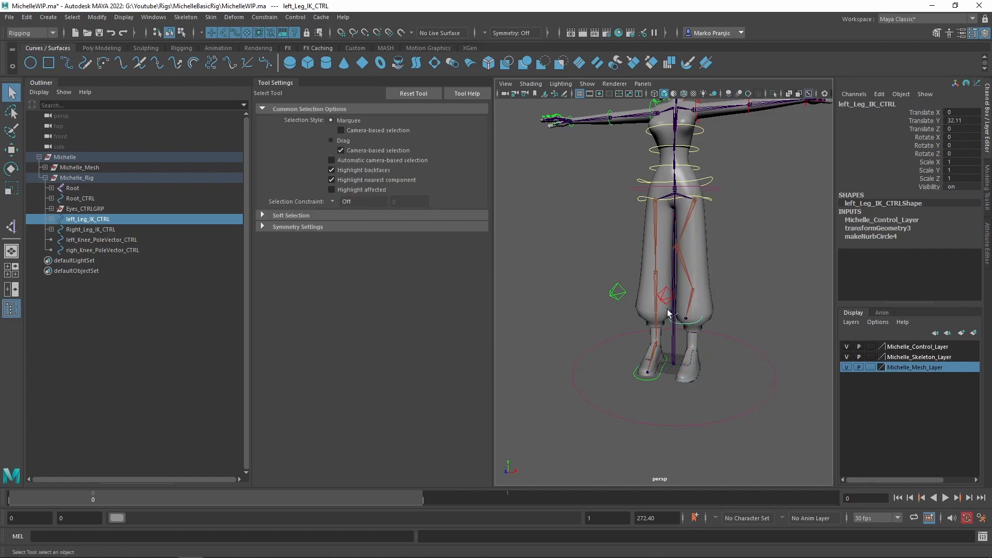
left_click(664, 299)
left_click_drag(692, 263, 710, 262, "alt")
key("w")
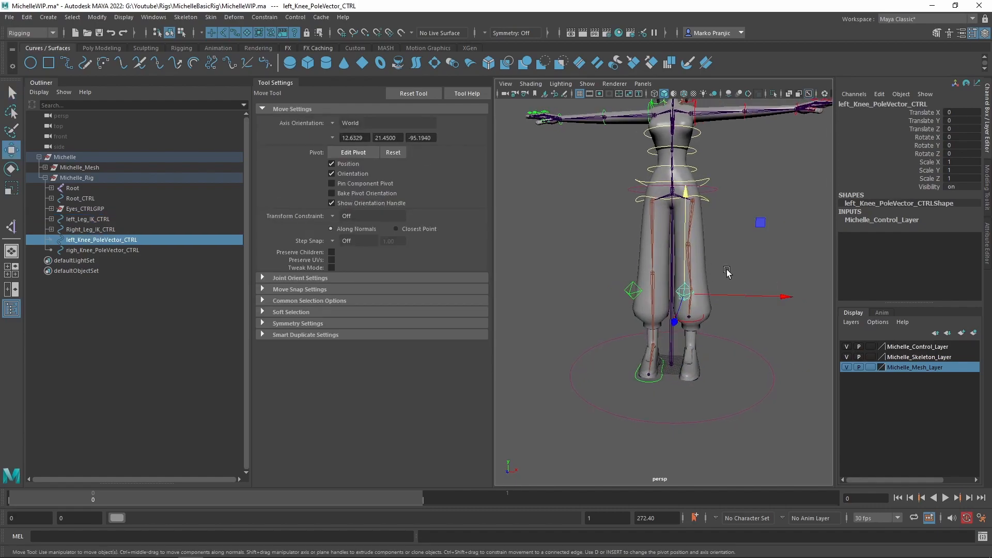
left_click_drag(757, 224, 753, 177)
key("ctrl+z")
key("ctrl+z")
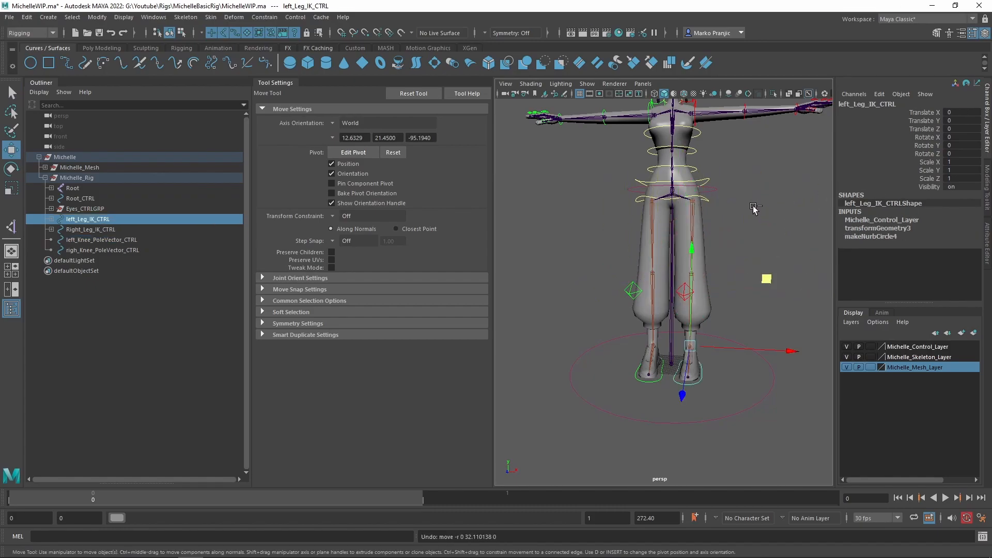
Save the scene and add a Parent constraint from Root_CTRL to the Root joint.
key("ctrl+s")
middle_click_drag(731, 237, 744, 305, "alt")
scroll(747, 310, "up", 4)
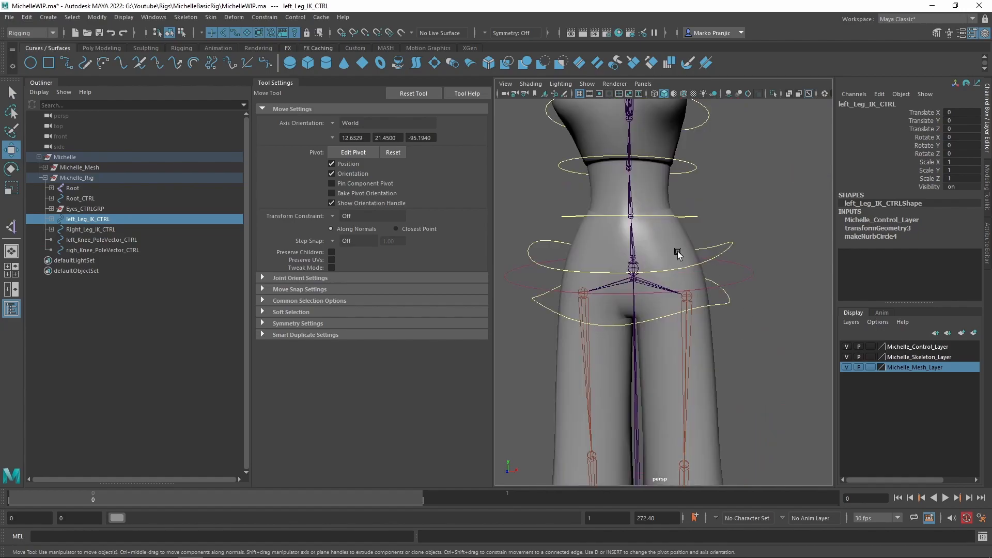
scroll(755, 300, "down", 2)
middle_click_drag(750, 285, 717, 200, "alt")
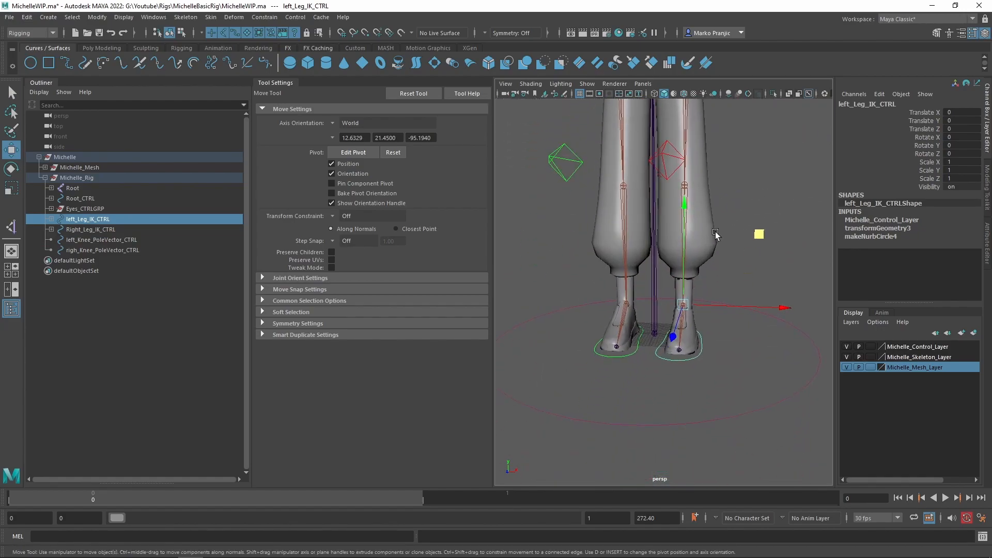
left_click_drag(711, 412, 738, 437)
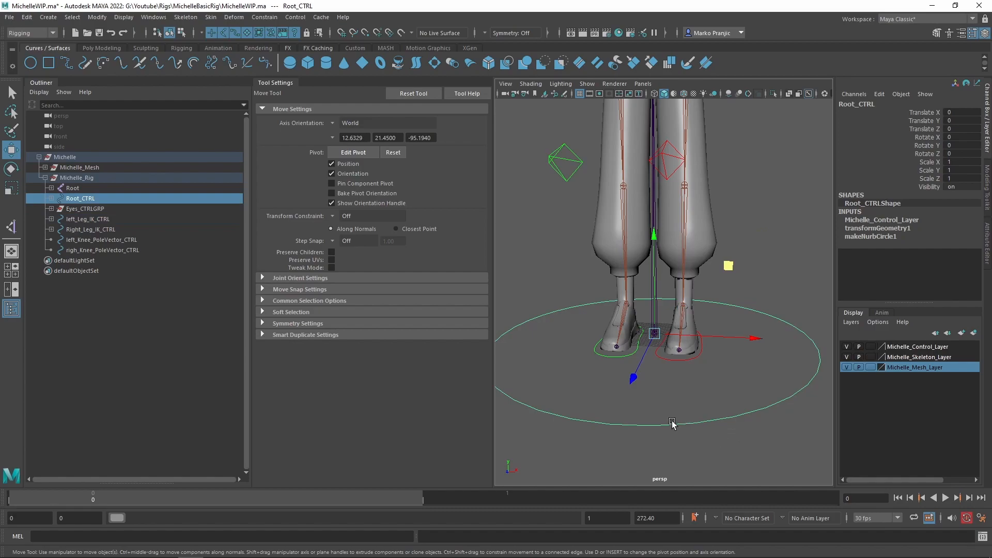
key("q")
left_click(654, 333, "shift")
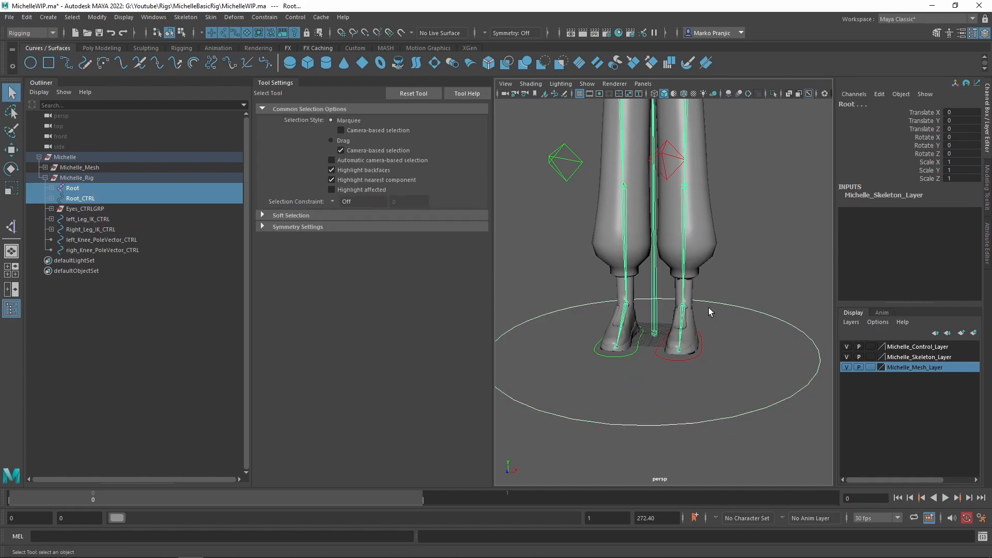
left_click(271, 19)
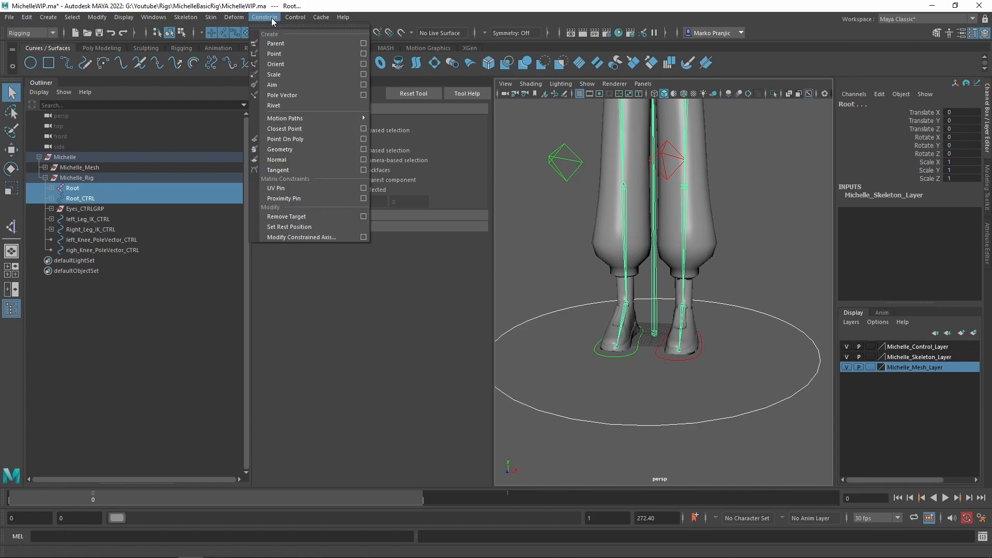
left_click(278, 44)
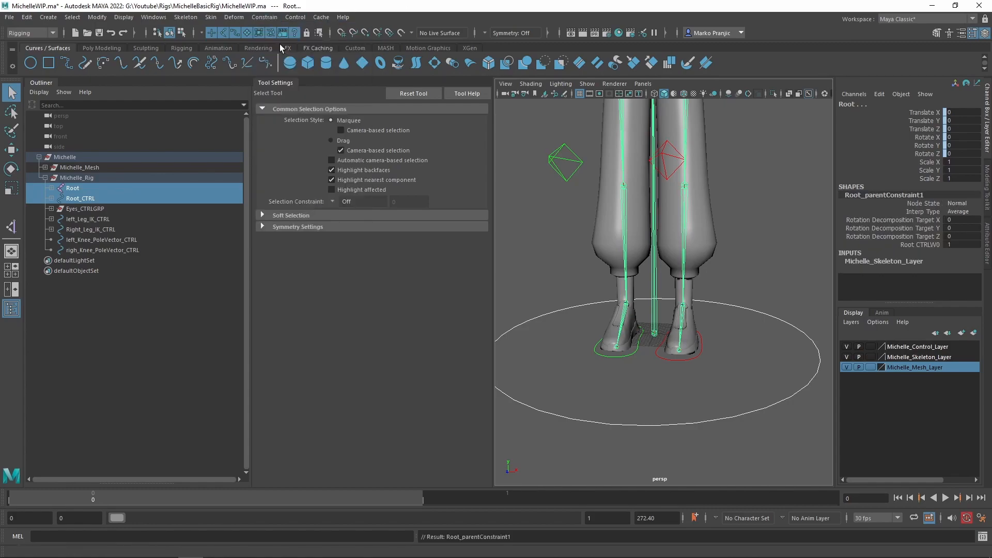
Collapse the Tool Settings and Outliner to enlarge the viewport, and frame the character's hips.
left_click(276, 81)
left_click(52, 84)
scroll(467, 219, "down", 5)
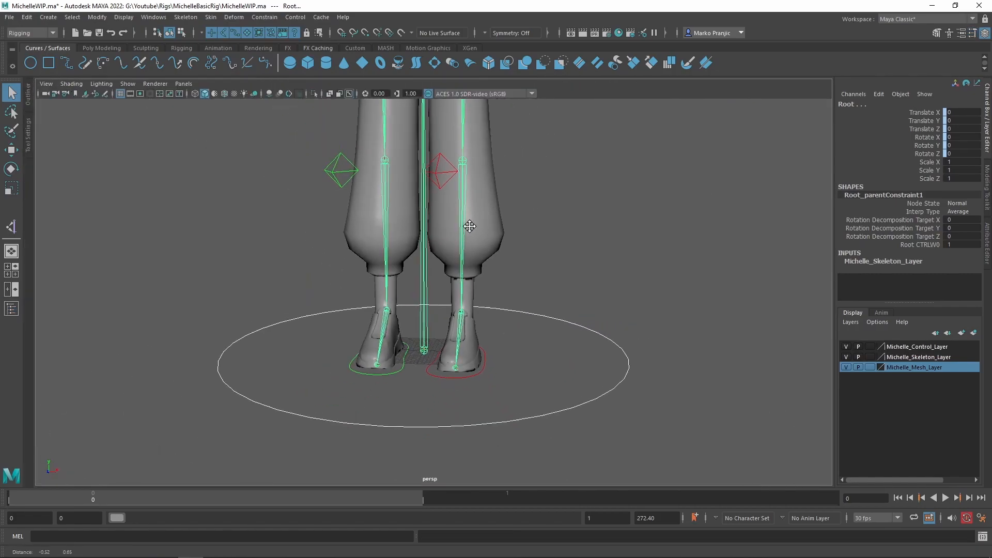
middle_click_drag(468, 219, 498, 395, "alt")
Try to select COG_CTRL together with the pelvis joint at its centre.
left_click(521, 194)
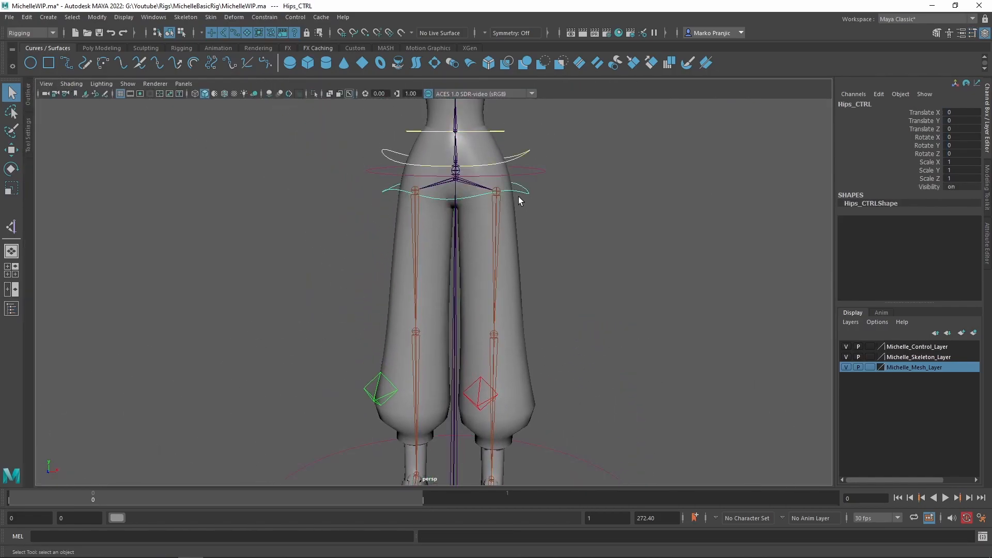
left_click(467, 187)
left_click(533, 172)
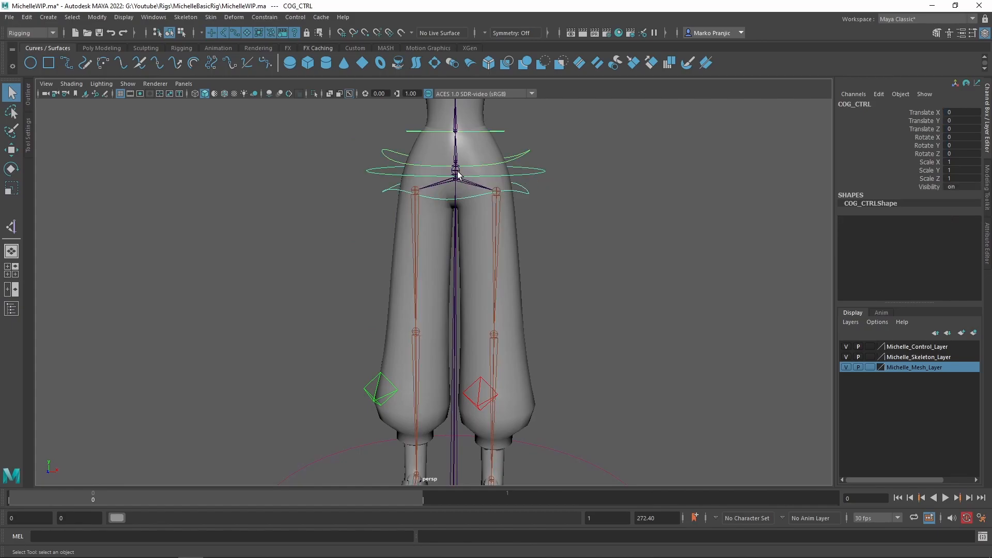
left_click(457, 175)
right_click_drag(457, 175, 530, 308, "alt")
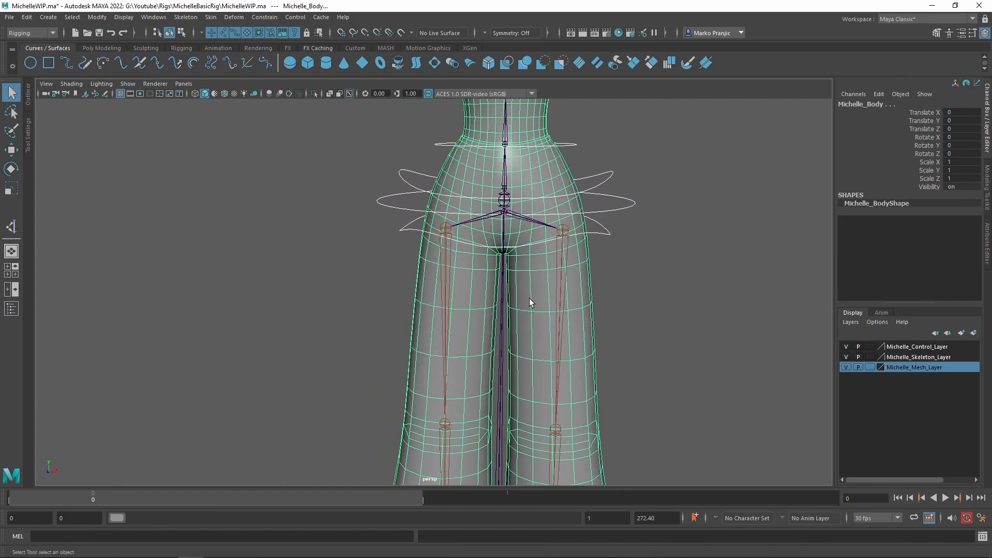
Set Michelle_Mesh_Layer to Reference display so the mesh cannot be selected, and clear the selection.
left_click(870, 367)
left_click(871, 367)
left_click(650, 184)
Add a Parent constraint from SpineRoot_CTRL to the SpineRoot joint at the hips.
middle_click_drag(647, 184, 633, 253, "alt")
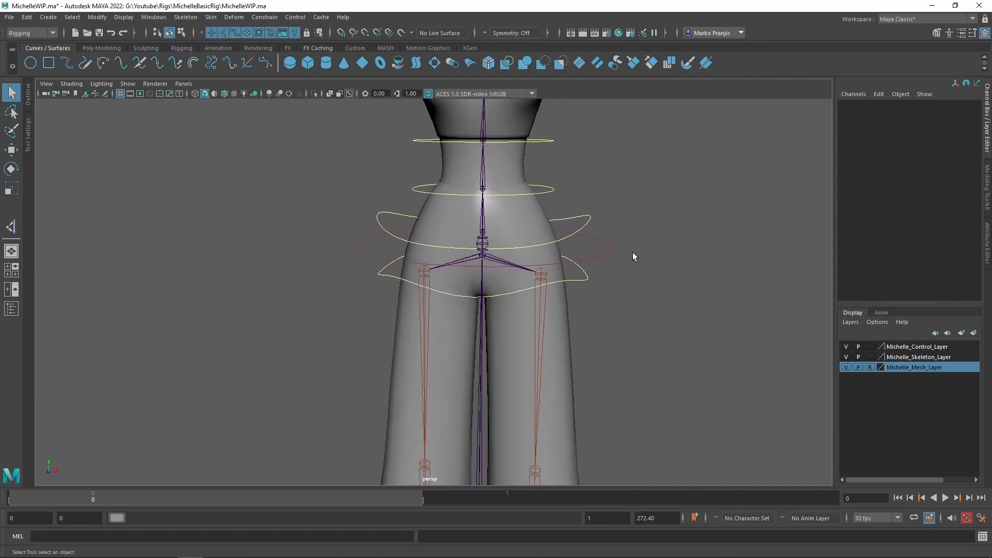
left_click(599, 253)
scroll(500, 254, "up", 2)
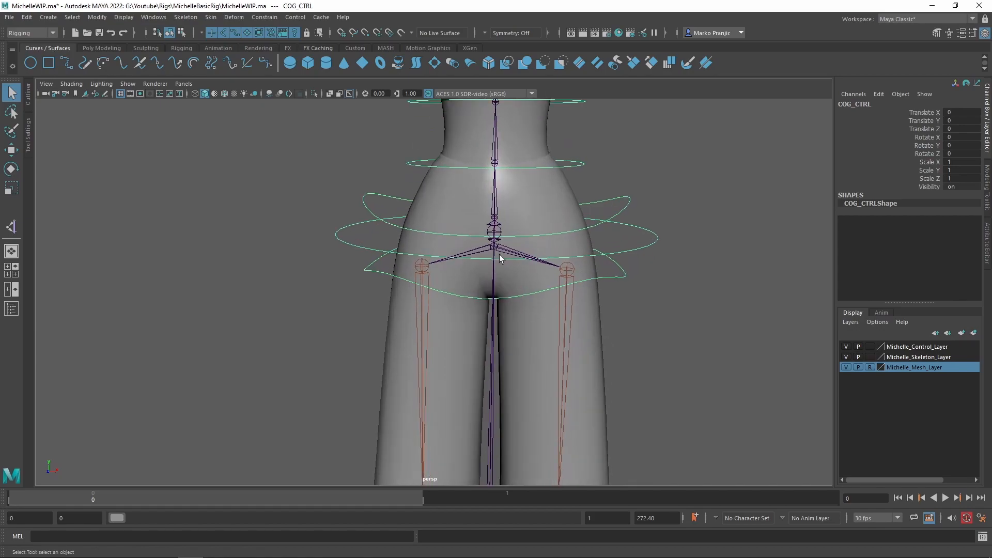
left_click(495, 247)
right_click_drag(506, 252, 645, 289, "alt")
middle_click_drag(640, 220, 612, 255, "alt")
mouse_move(593, 258)
left_mouse_down("alt")
mouse_move(588, 224)
mouse_move(598, 243)
left_mouse_up("alt")
middle_click_drag(598, 244, 683, 294, "alt")
left_click(516, 256)
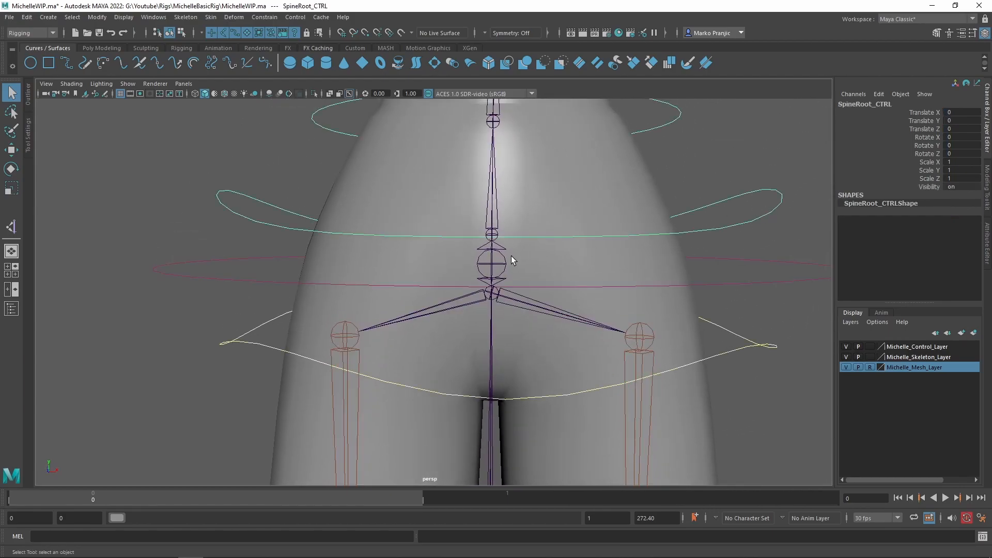
left_click(491, 232, "shift")
key("g")
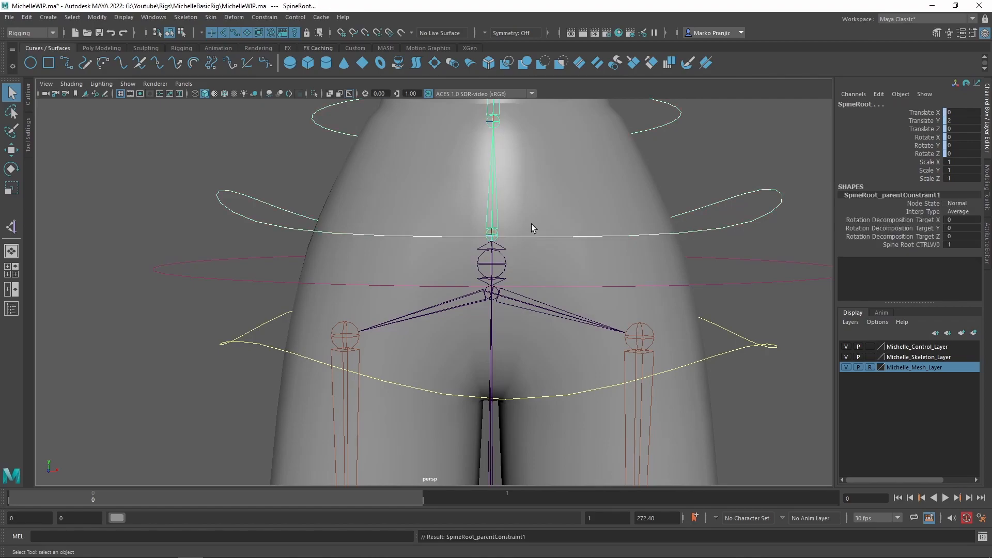
Parent-constrain the Spine1, Spine2 and Spine3 joints to their matching spine controls.
middle_click_drag(628, 151, 641, 260, "alt")
left_click(686, 234)
left_click(509, 221, "shift")
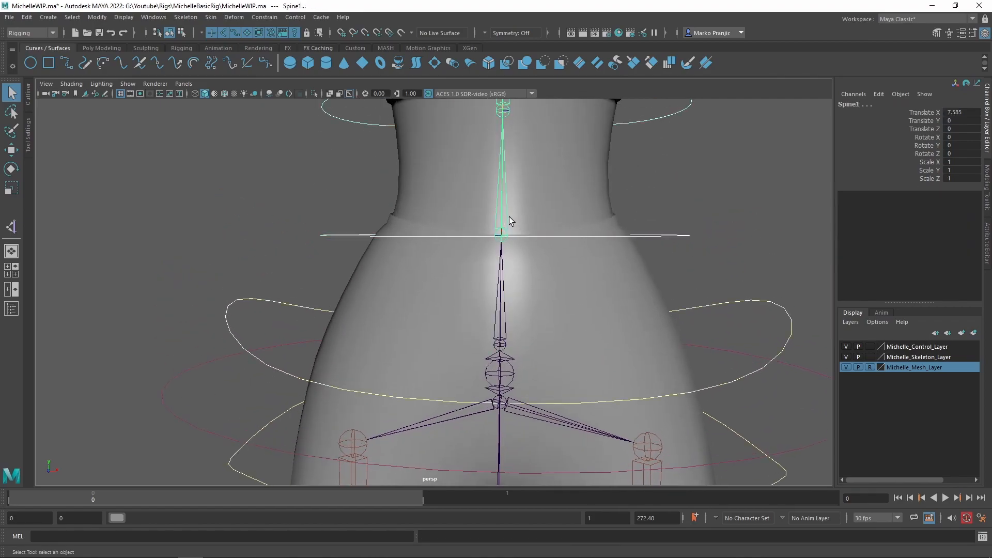
key("g")
middle_click_drag(653, 173, 669, 248, "alt")
left_click(538, 235)
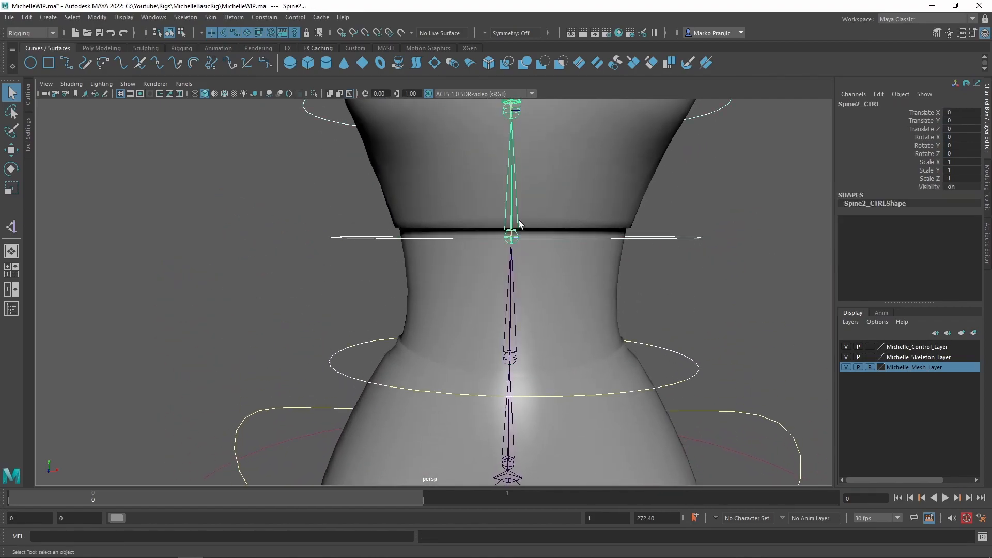
left_click(520, 224, "shift")
key("g")
middle_click_drag(645, 204, 691, 284, "alt")
left_click(733, 253)
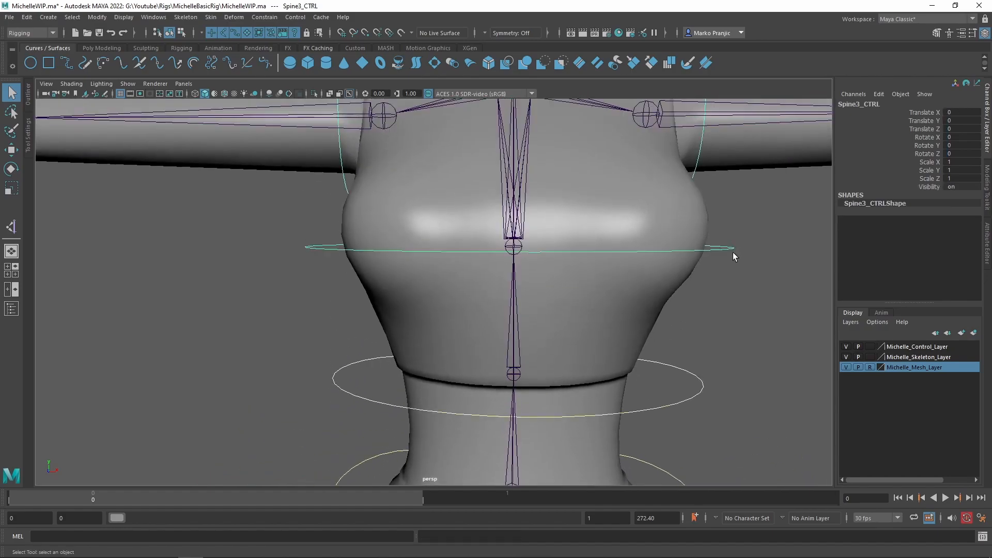
left_click(519, 235, "shift")
key("g")
Parent-constrain the left clavicle joint to left_Clavicle_CTRL and the left_Shoulder joint to left_Shoulder_CTRL.
middle_click_drag(580, 215, 695, 212, "alt")
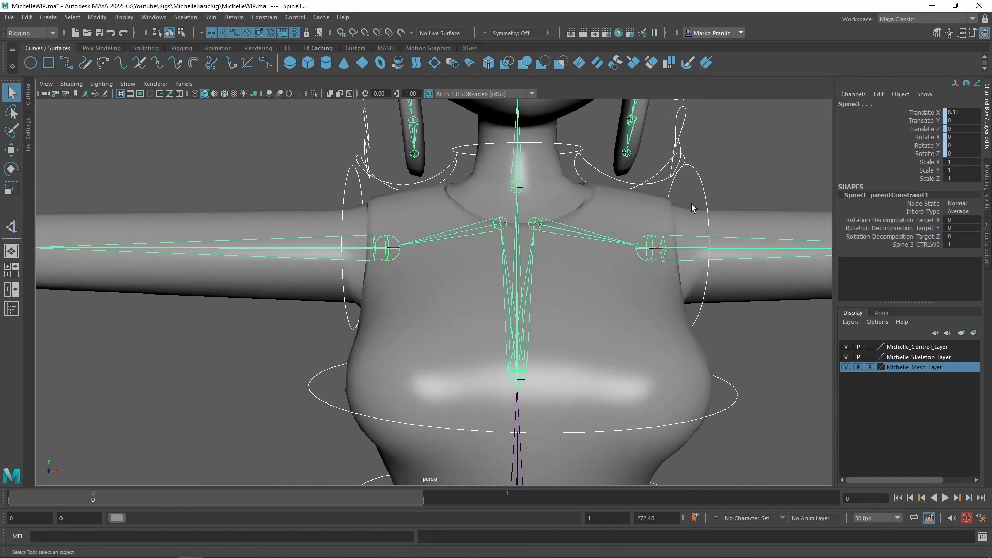
left_click(585, 158)
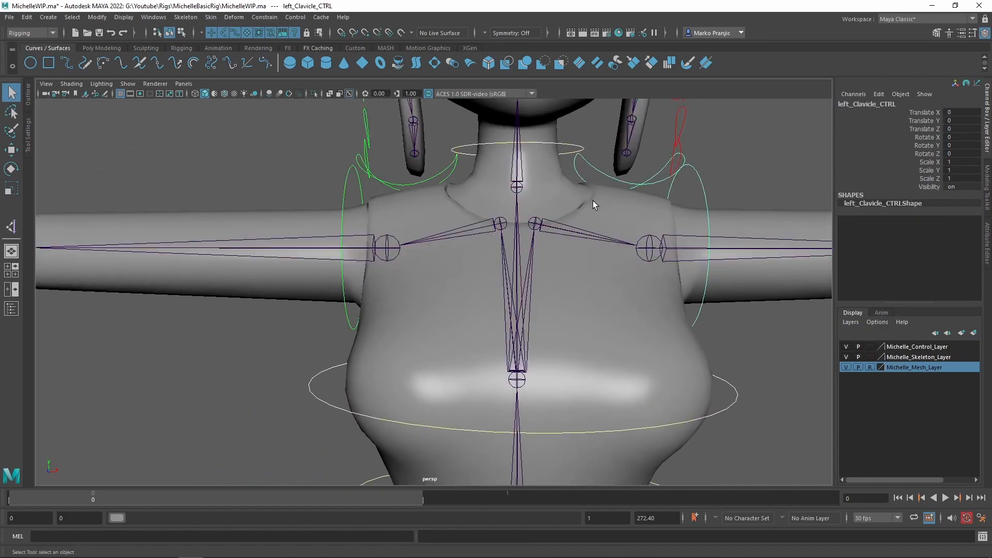
left_click(540, 221, "shift")
key("g")
left_click(704, 190)
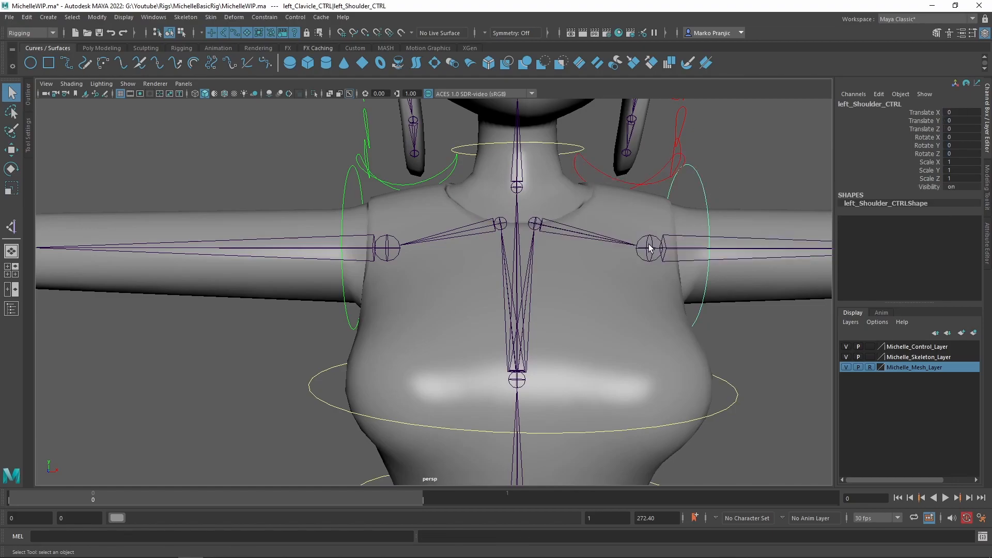
left_click(650, 245)
left_click(704, 203)
left_click(653, 248, "shift")
key("g")
Parent-constrain the left_Elbow joint to its elbow control and the left_Hand joint to left_Hand_CTRL.
middle_click_drag(747, 211, 401, 241, "alt")
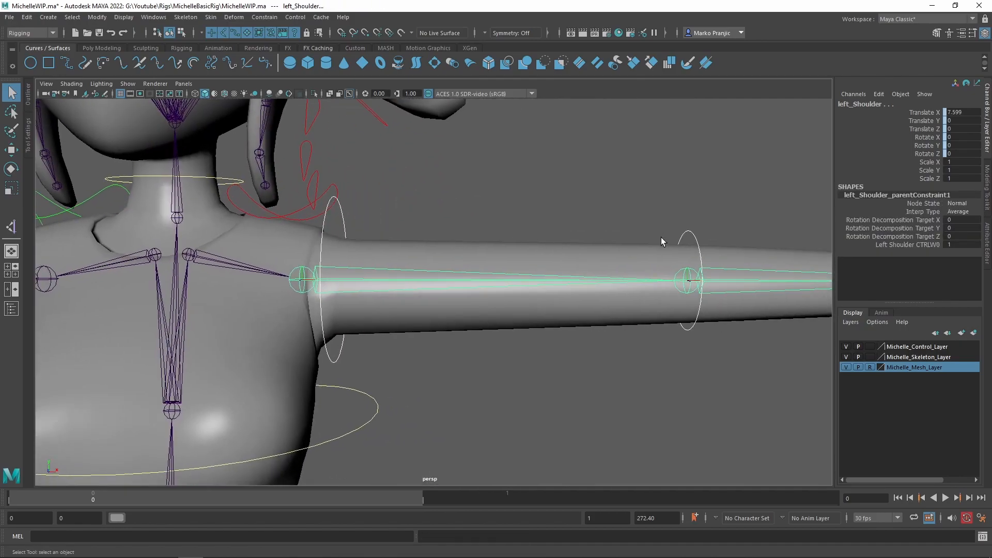
left_click(692, 234)
left_click(720, 279, "shift")
key("g")
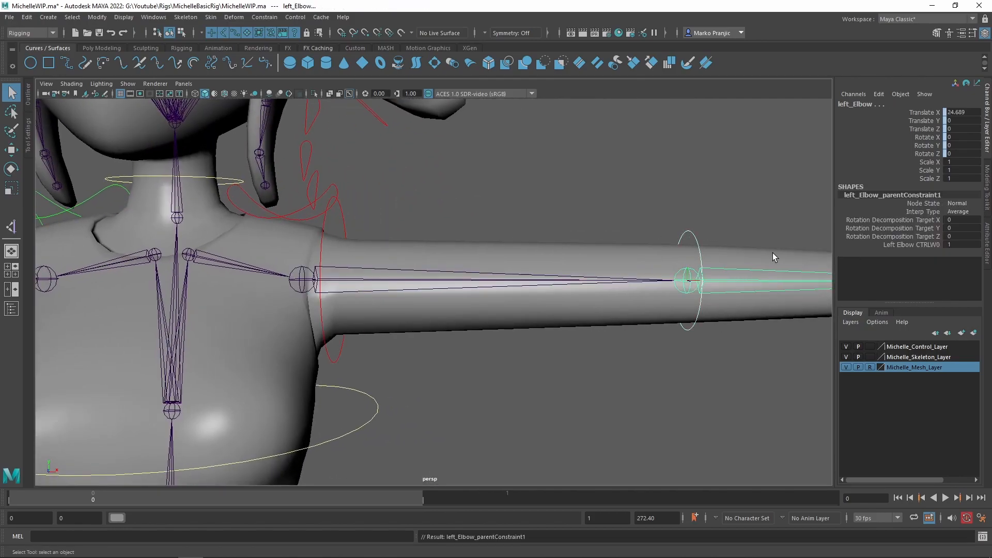
middle_click_drag(770, 255, 336, 264, "alt")
left_click(555, 262)
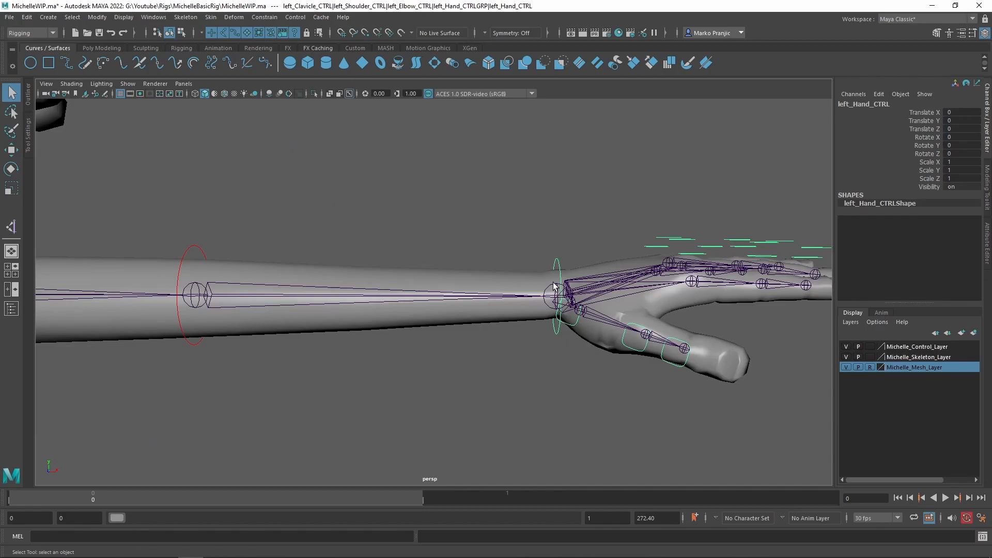
left_click(554, 286)
left_click(557, 268)
left_click(551, 304, "shift")
key("g")
Add a Parent constraint from left_Thumb01_CTRL to the left_Thumb1 joint.
left_click_drag(551, 304, 604, 258, "alt")
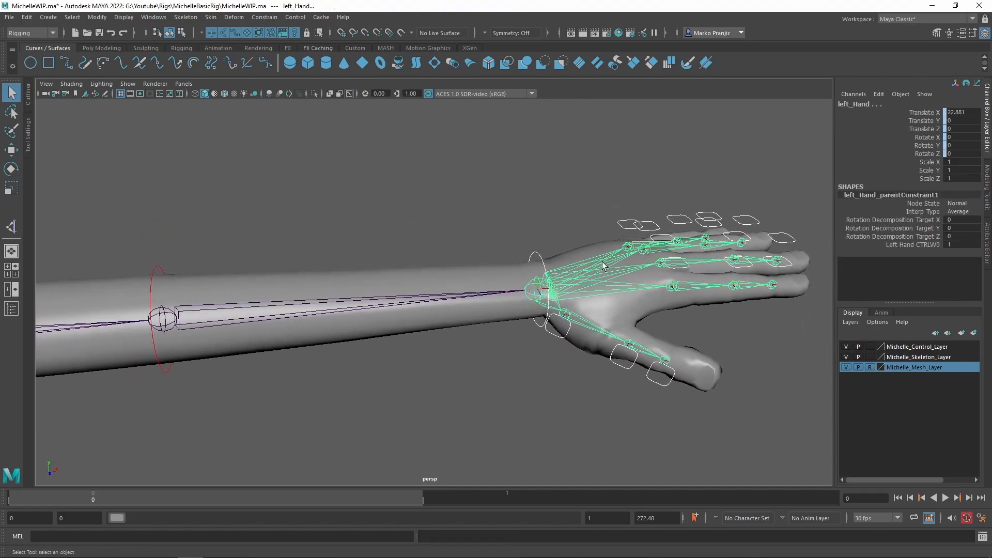
left_click(562, 337)
right_click_drag(568, 263, 602, 370, "alt")
middle_click_drag(602, 370, 527, 319, "alt")
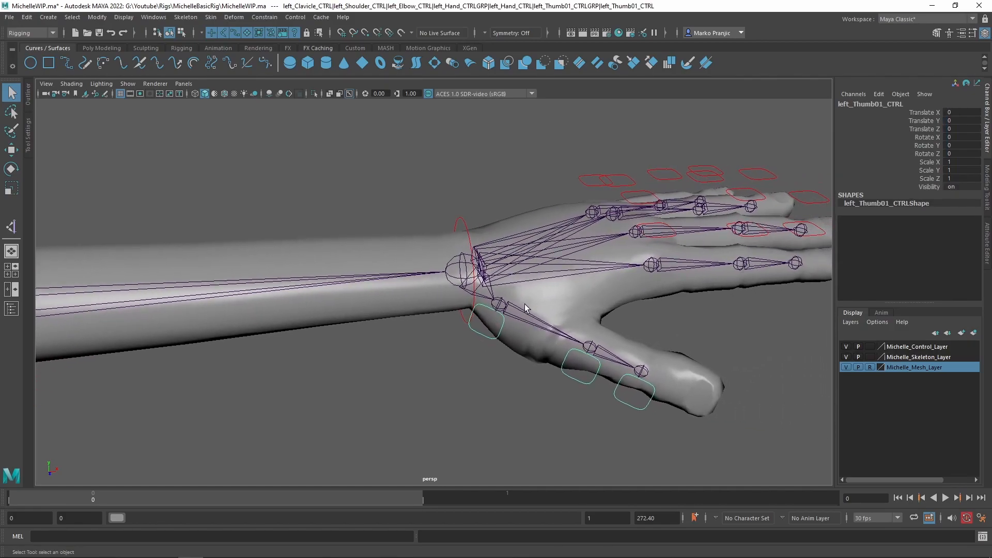
right_click_drag(527, 319, 561, 356, "alt")
left_click(549, 313, "shift")
key("g")
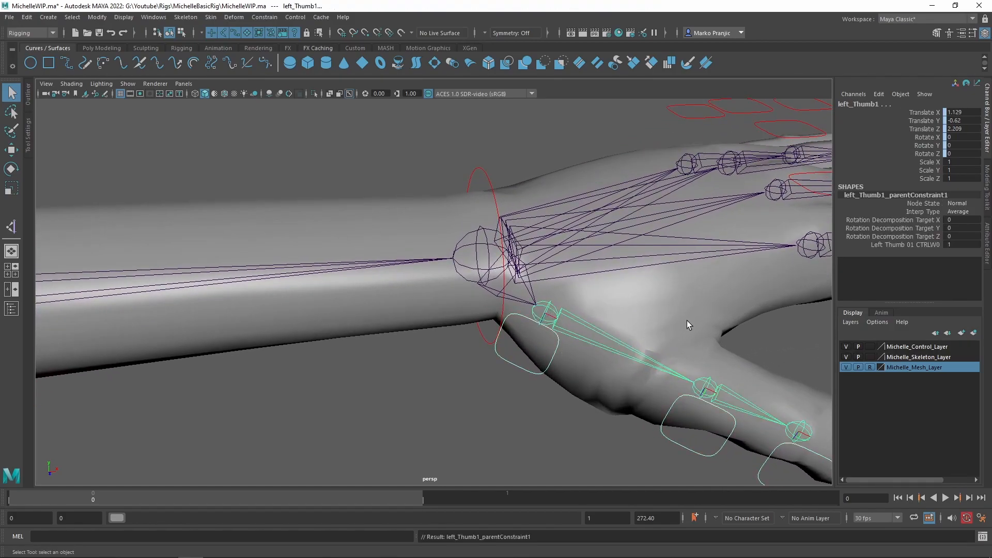
Parent-constrain the second and third left thumb joints to their thumb controls.
left_click_drag(684, 321, 558, 335, "alt")
left_click_drag(519, 364, 520, 365)
left_click(527, 291, "shift")
key("g")
left_click_drag(615, 387, 631, 406)
left_click(611, 331, "shift")
key("g")
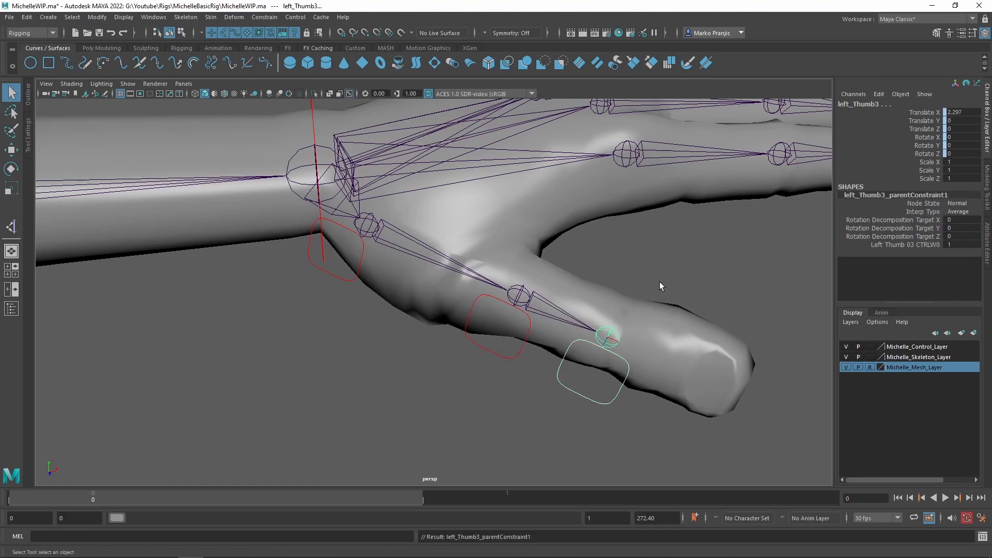
Parent-constrain the three left index finger joints to left_Index01_CTRL, left_Index02_CTRL and left_Index03_CTRL.
middle_click_drag(658, 286, 625, 352, "alt")
left_click_drag(601, 279, 598, 298, "alt")
left_click(578, 345)
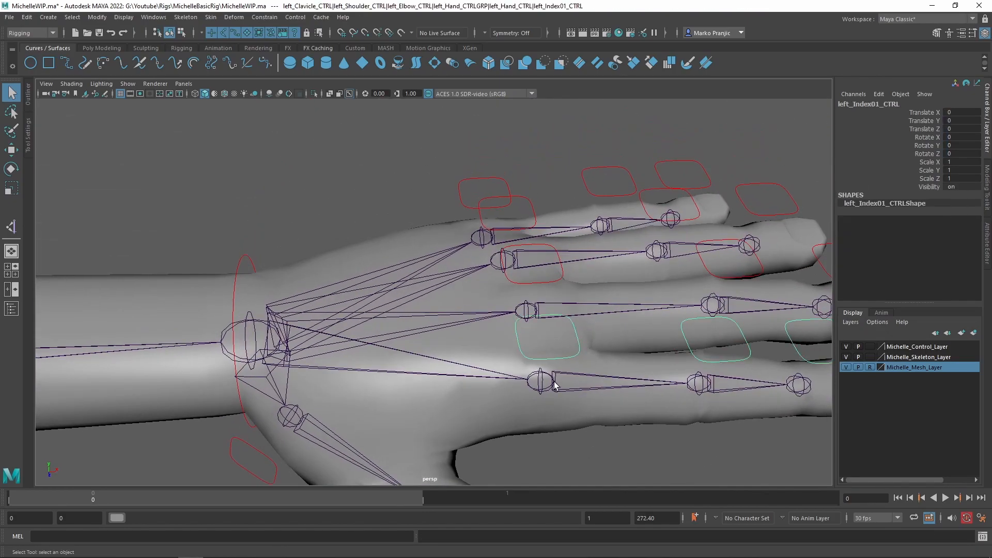
left_click(555, 372, "shift")
key("g")
left_click(716, 361)
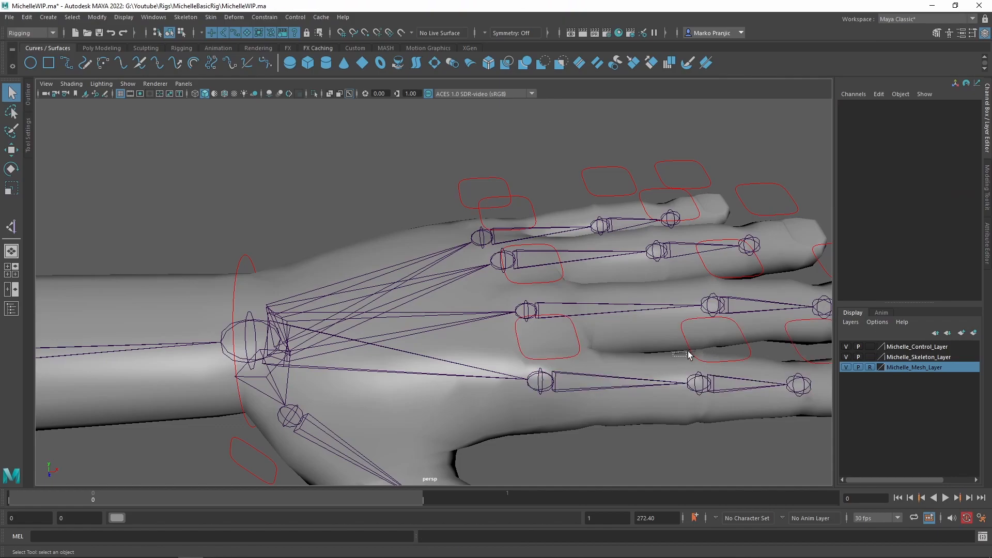
left_click(712, 363)
left_click(758, 382, "shift")
key("g")
left_click(615, 360)
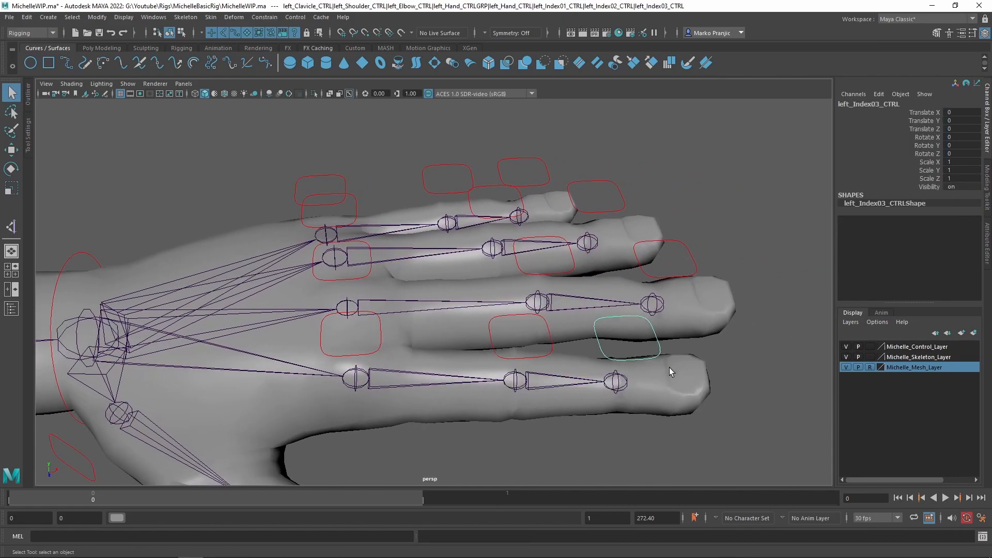
left_click(625, 382, "shift")
key("g")
Parent-constrain the three left middle finger joints to their matching controls, working from the fingertip to the knuckle.
left_click(684, 276)
left_click(654, 309, "shift")
key("g")
left_click(570, 273)
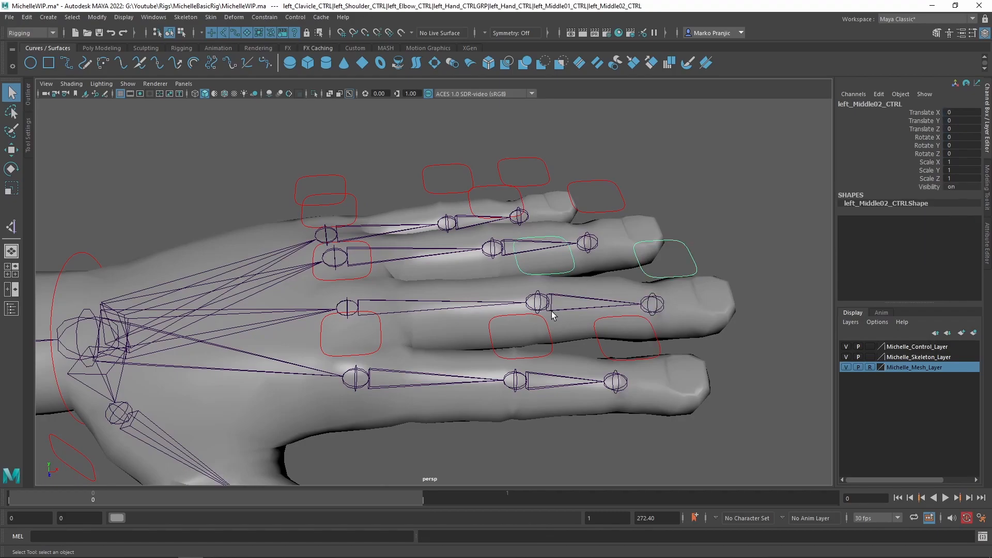
left_click(559, 297, "shift")
key("g")
left_click(356, 280)
left_click(421, 306, "shift")
key("g")
Parent-constrain the three left ring finger joints to their matching controls, starting with left_Ring1.
left_click_drag(433, 286, 460, 357, "alt")
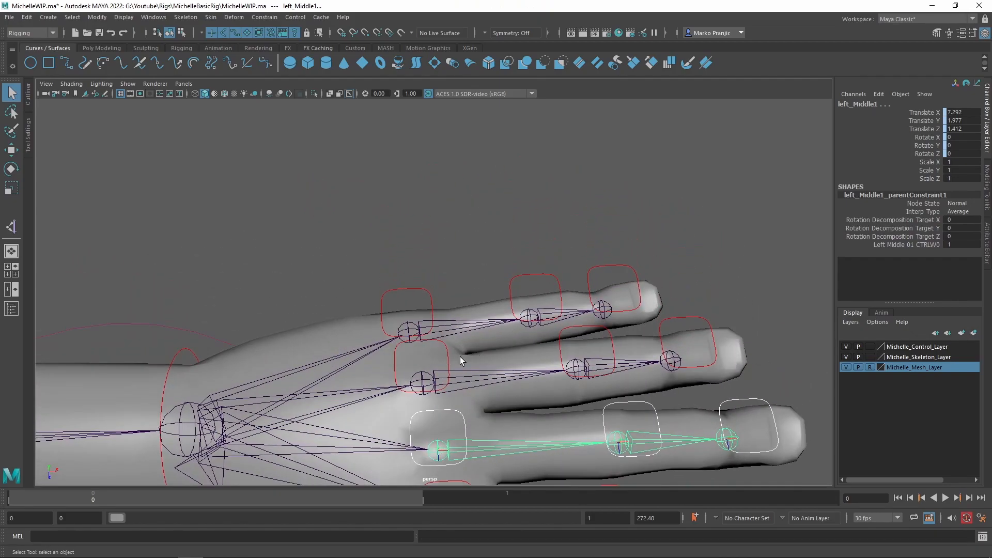
left_click(448, 355)
left_click(577, 363, "shift")
key("g")
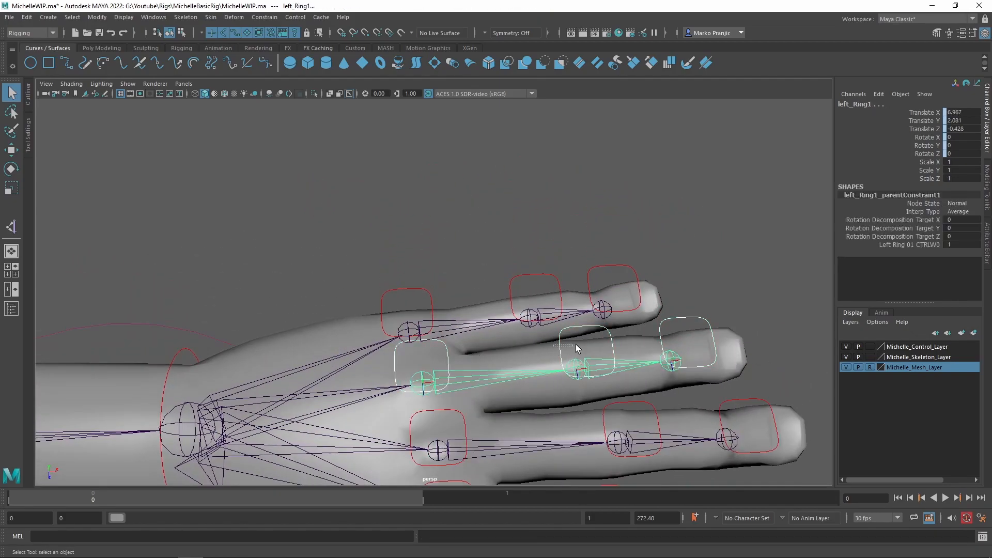
left_click(571, 345)
left_click(647, 363, "shift")
key("g")
left_click(690, 356)
left_click(679, 360, "shift")
key("g")
Parent-constrain the three left pinky joints to their matching controls, finishing with left_Pinky1.
left_click(632, 318)
left_click(609, 310, "shift")
key("g")
left_click(572, 315)
left_click(573, 316, "shift")
key("g")
left_click(432, 310)
left_click(465, 330, "shift")
key("g")
Set Michelle_Skeleton_Layer to Template display, and test the left finger controls with a Rotate Z change that is undone.
scroll(473, 336, "down", 5)
left_click_drag(474, 336, 493, 279, "alt")
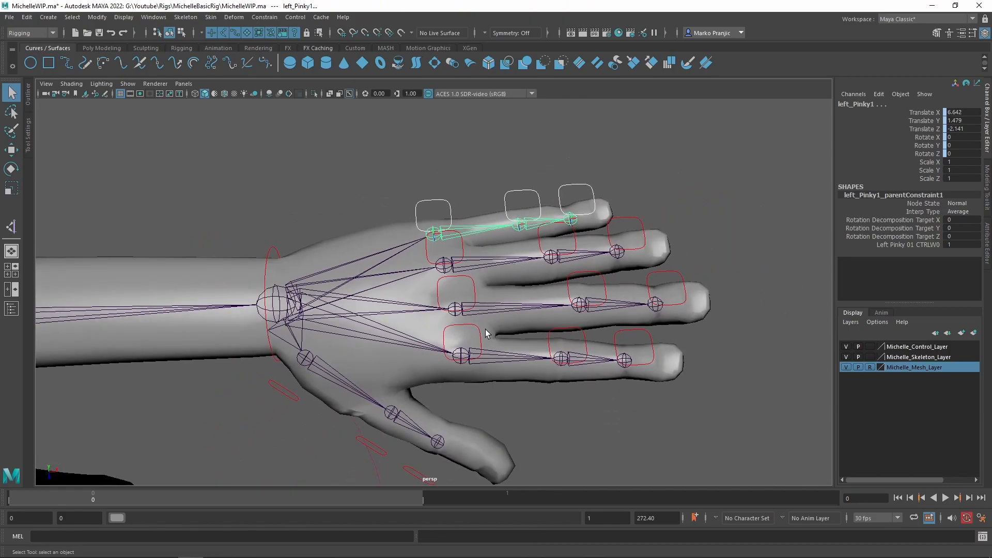
left_click_drag(440, 203, 445, 215, "alt")
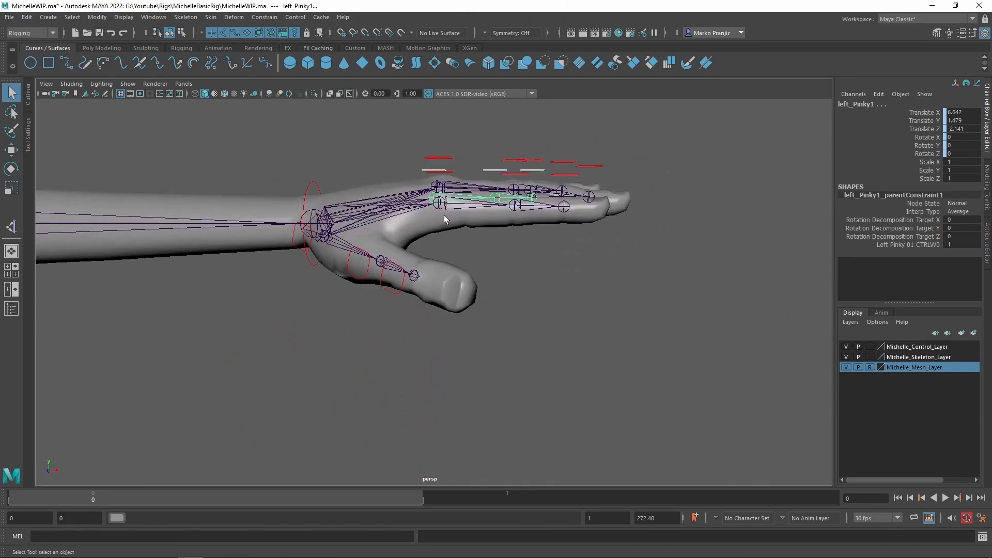
left_click(873, 357)
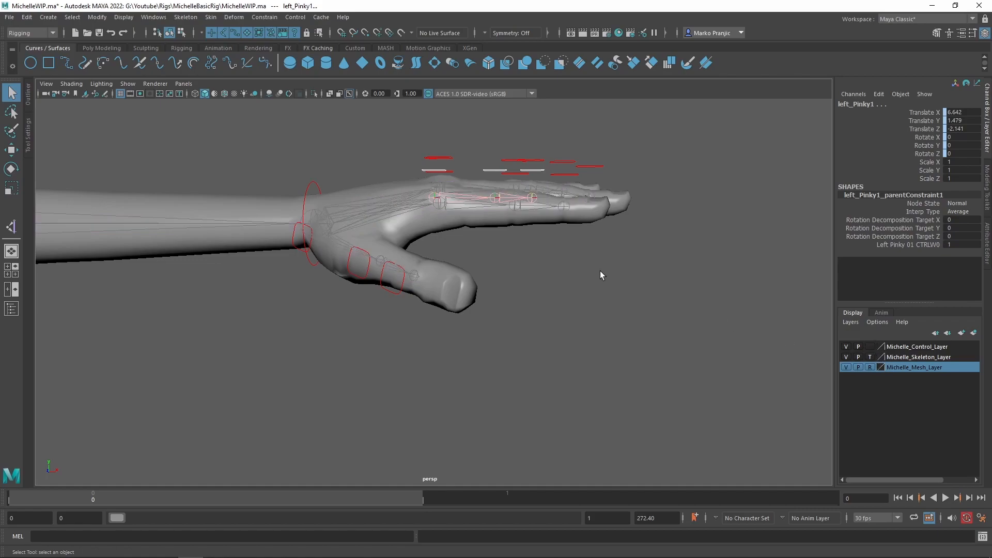
middle_click_drag(600, 271, 608, 292, "alt")
left_click_drag(411, 160, 641, 232)
key("e")
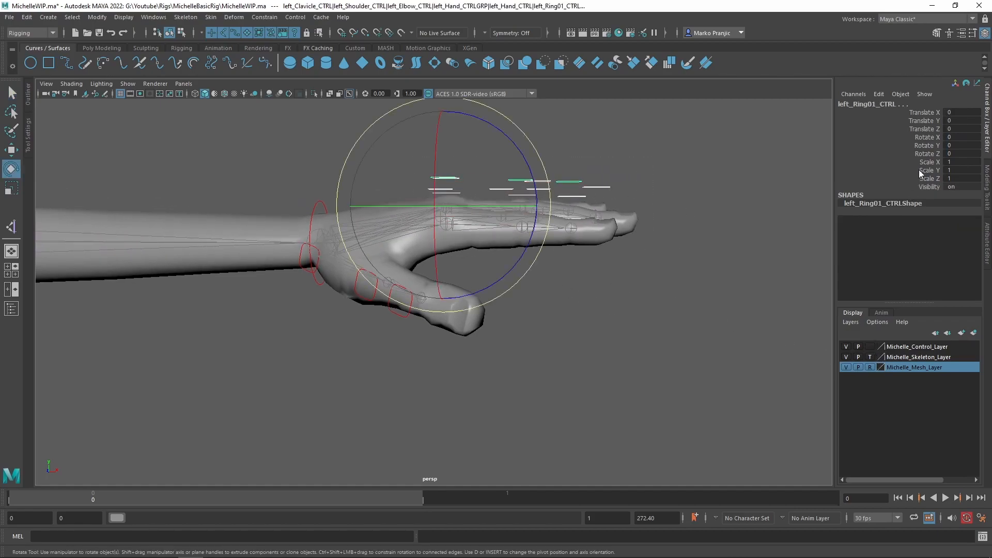
left_click(928, 153)
middle_click_drag(749, 171, 688, 227)
key("ctrl+z")
Return Michelle_Skeleton_Layer to normal display, and test left_Clavicle_CTRL with a rotation that is undone.
middle_click_drag(387, 232, 560, 269, "alt")
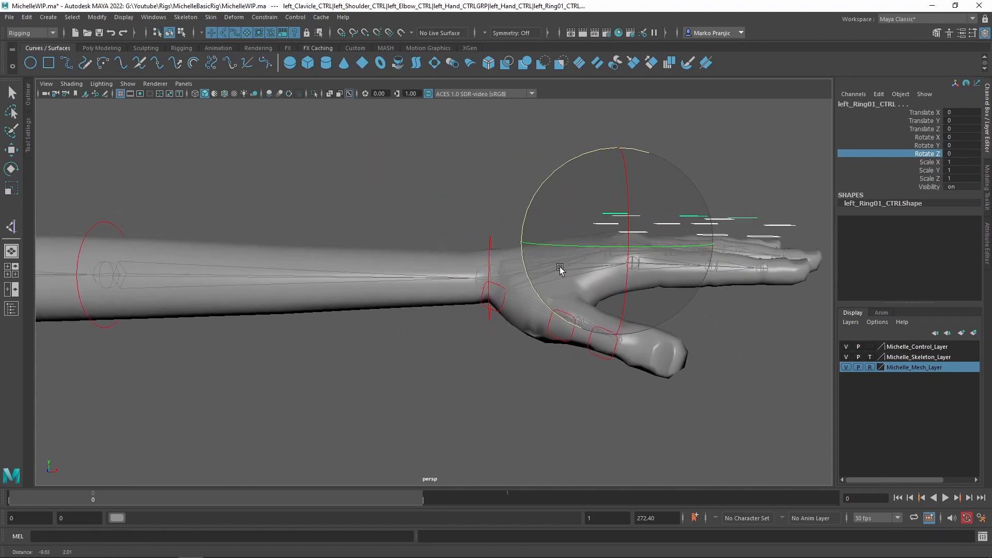
left_click(871, 358)
left_click(871, 357)
middle_click_drag(346, 227, 782, 241, "alt")
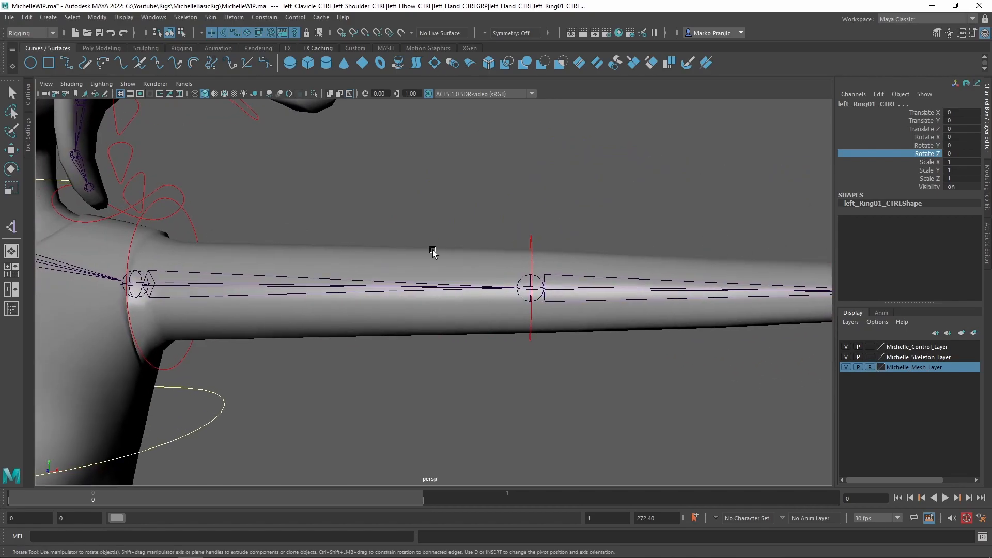
scroll(336, 276, "down", 4)
left_click(293, 229)
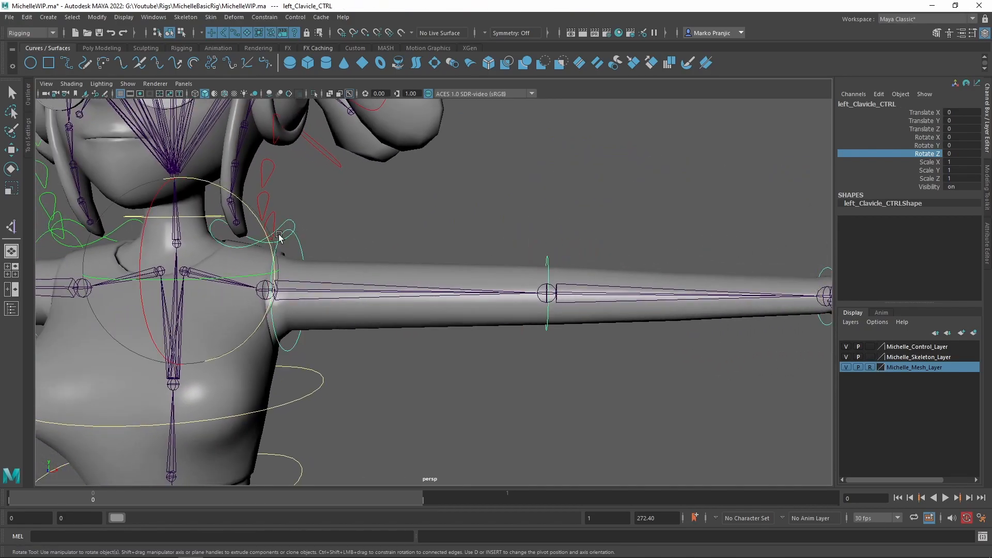
left_click_drag(265, 246, 259, 226)
key("ctrl+z")
Parent-constrain the right clavicle and right_Shoulder joints to the clavicle and shoulder controls of the right arm.
middle_click_drag(354, 219, 541, 224, "alt")
key("q")
left_click(398, 222)
middle_click_drag(400, 224, 533, 224, "alt")
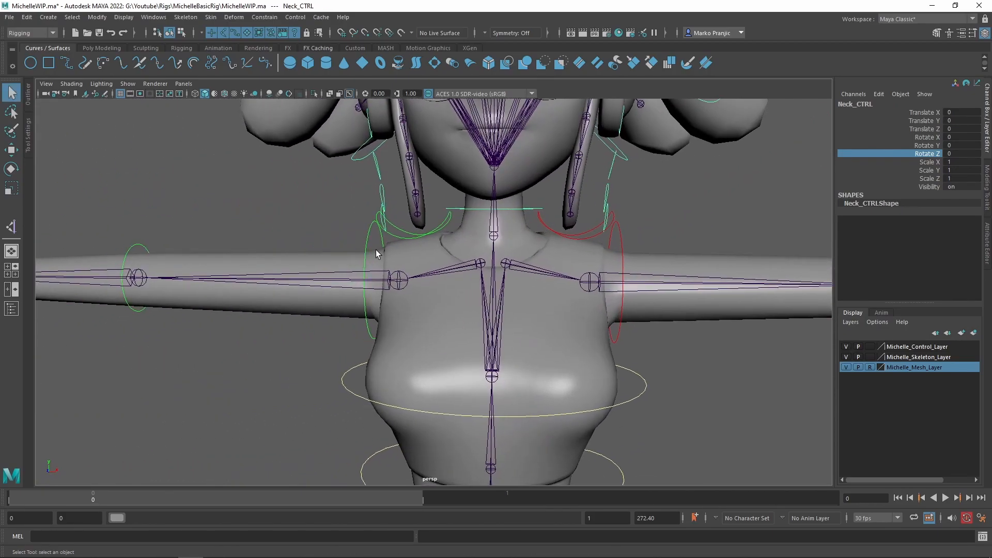
middle_click_drag(371, 250, 522, 257, "alt")
right_click_drag(428, 182, 538, 191, "alt")
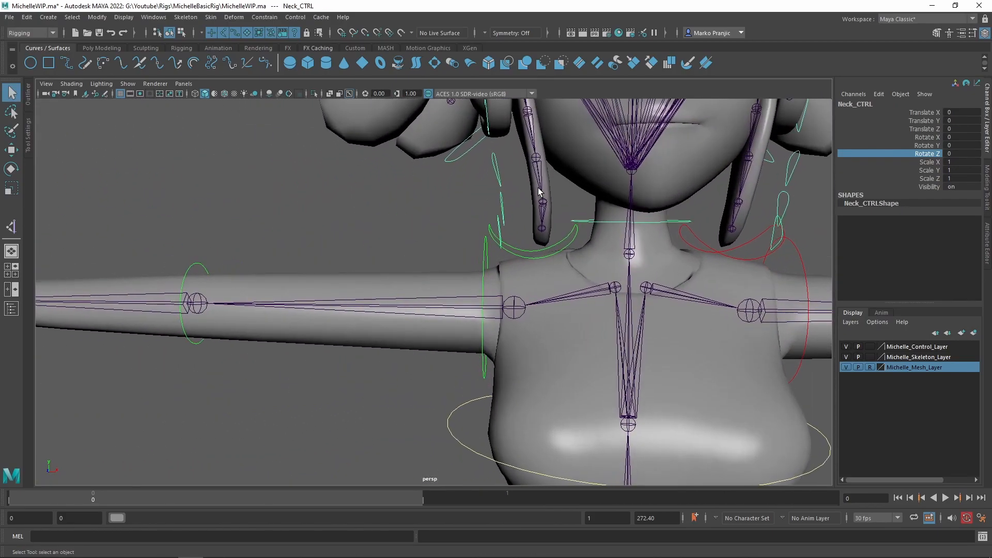
left_click(523, 258)
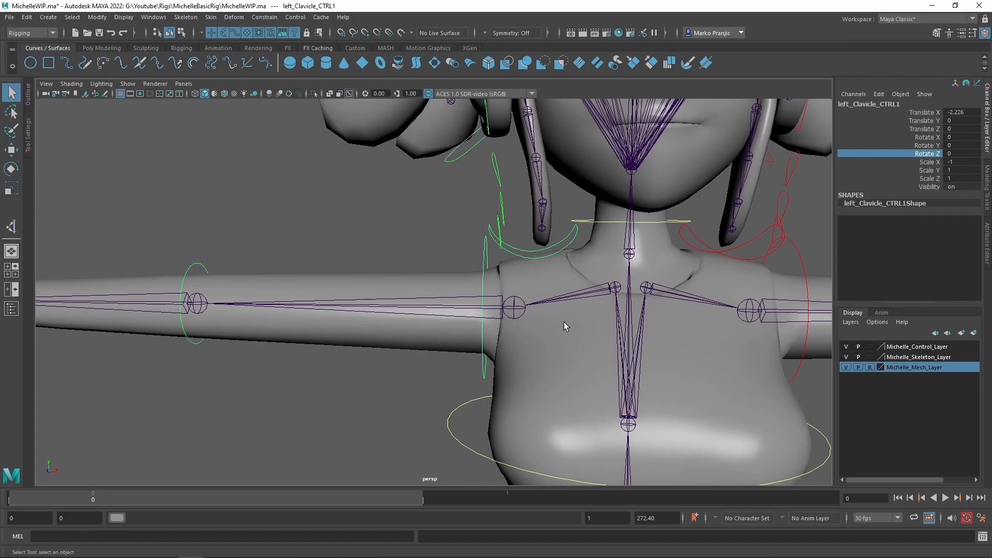
left_click(599, 298, "shift")
key("g")
left_click(484, 274)
left_click(513, 310, "shift")
key("g")
Add a Parent constraint from the right arm's elbow control to the right_Elbow joint.
middle_click_drag(367, 254, 479, 263, "alt")
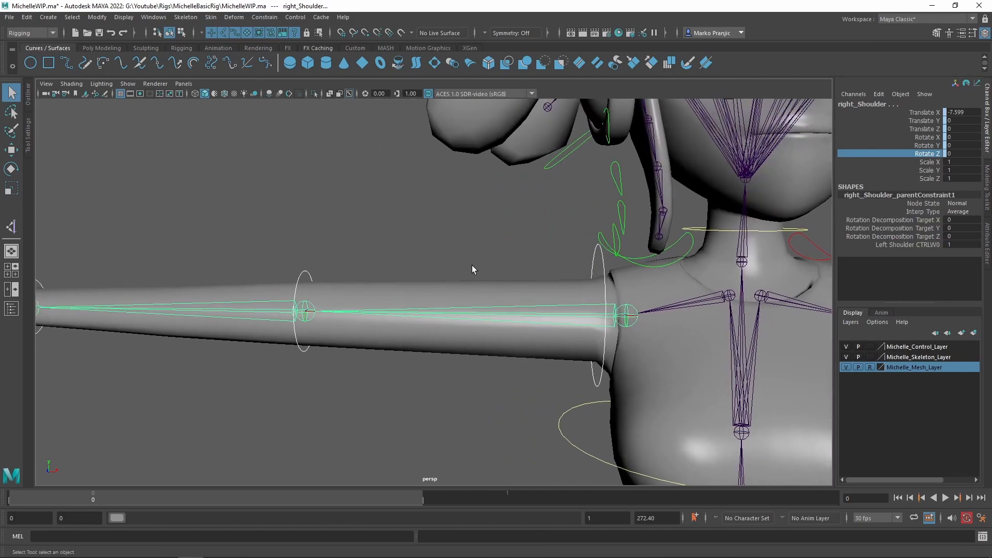
left_click(305, 277)
left_click(310, 311, "shift")
key("g")
middle_click_drag(331, 297, 609, 274, "alt")
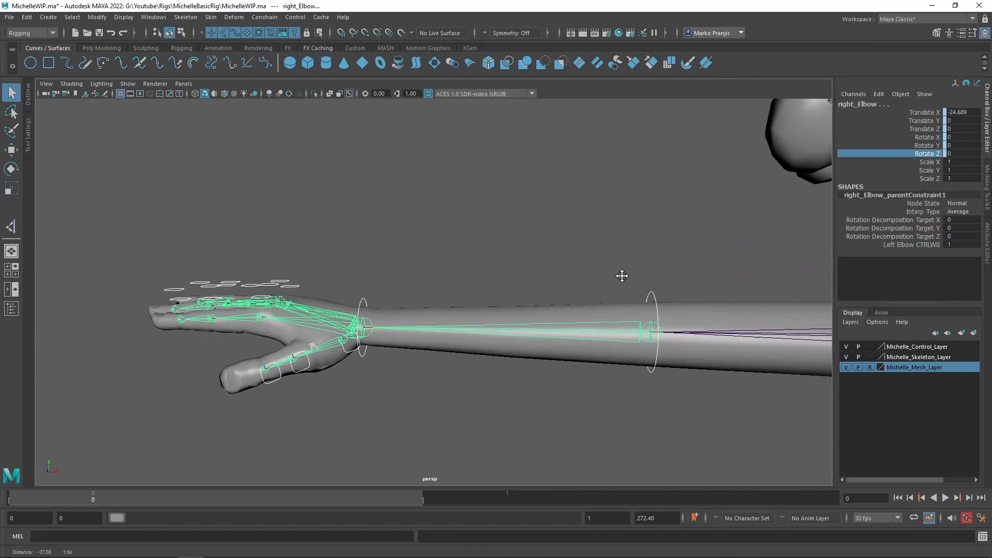
Add a Parent constraint from the right arm's hand control to the right_Hand joint.
left_click(384, 317)
left_click(377, 325)
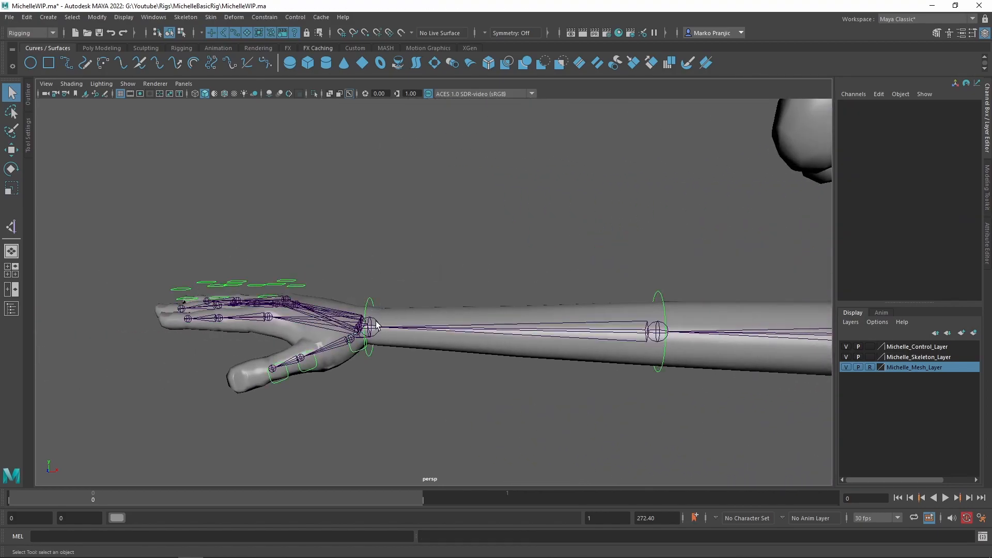
left_click(363, 305)
left_click(357, 318, "shift")
key("g")
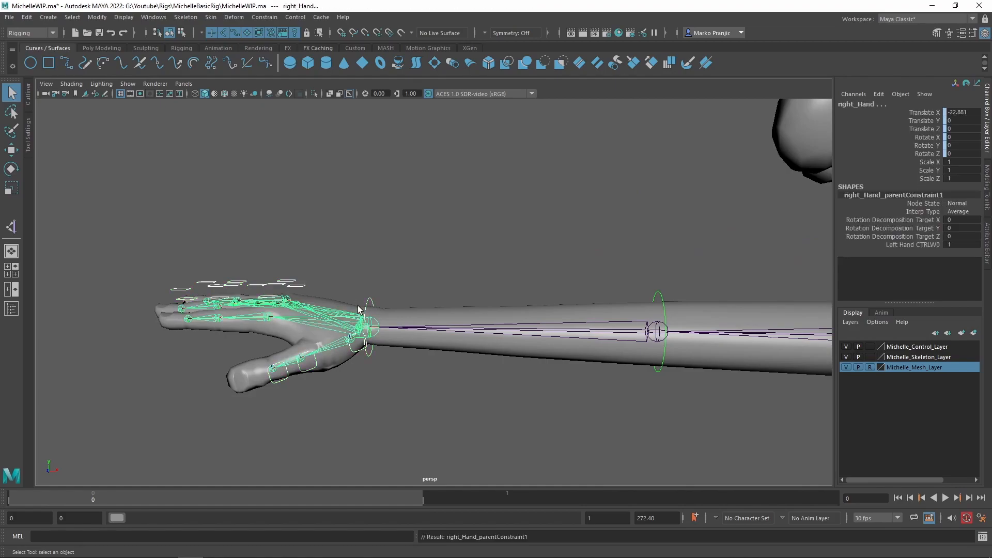
Parent-constrain the three right thumb joints to their matching thumb controls, from the base out to right_Thumb3.
middle_click_drag(366, 275, 444, 245, "alt")
right_click_drag(444, 245, 479, 520, "alt")
left_click(438, 352)
left_click(409, 339, "shift")
key("g")
left_click(366, 373)
left_click(316, 371, "shift")
key("g")
left_click(299, 410)
left_click(276, 389, "shift")
key("g")
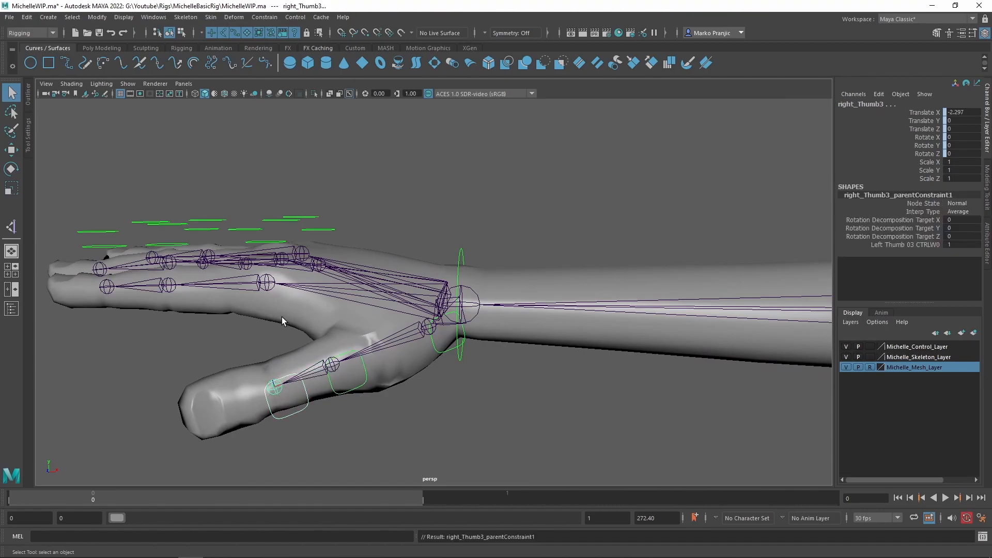
Parent-constrain the three right index finger joints to their matching index controls, starting at the knuckle.
middle_click_drag(279, 324, 360, 325, "alt")
left_click_drag(455, 243, 470, 308, "alt")
middle_click_drag(470, 308, 628, 405, "alt")
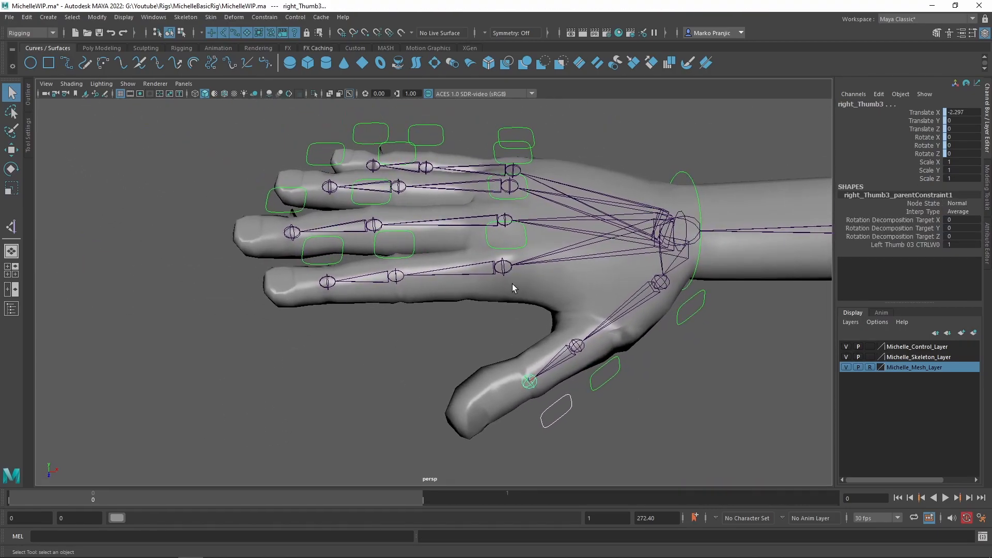
left_click(525, 243)
left_click(519, 245)
left_click(510, 248)
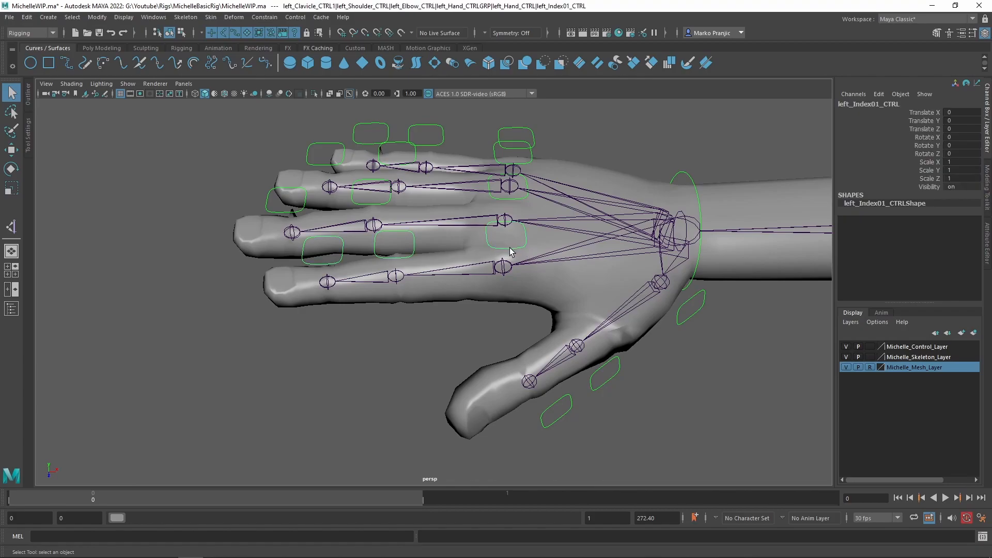
left_click(482, 263, "shift")
key("g")
left_click(414, 248)
left_click(396, 276, "shift")
key("g")
middle_click_drag(380, 262, 443, 327, "alt")
scroll(443, 327, "up", 1)
left_click(406, 334)
left_click(396, 355, "shift")
key("g")
Parent-constrain the right middle finger's three joints to their matching controls, working from the fingertip back to right_Middle1.
left_click(361, 281)
left_click(351, 299, "shift")
key("g")
left_click(463, 273)
left_click(440, 294, "shift")
key("g")
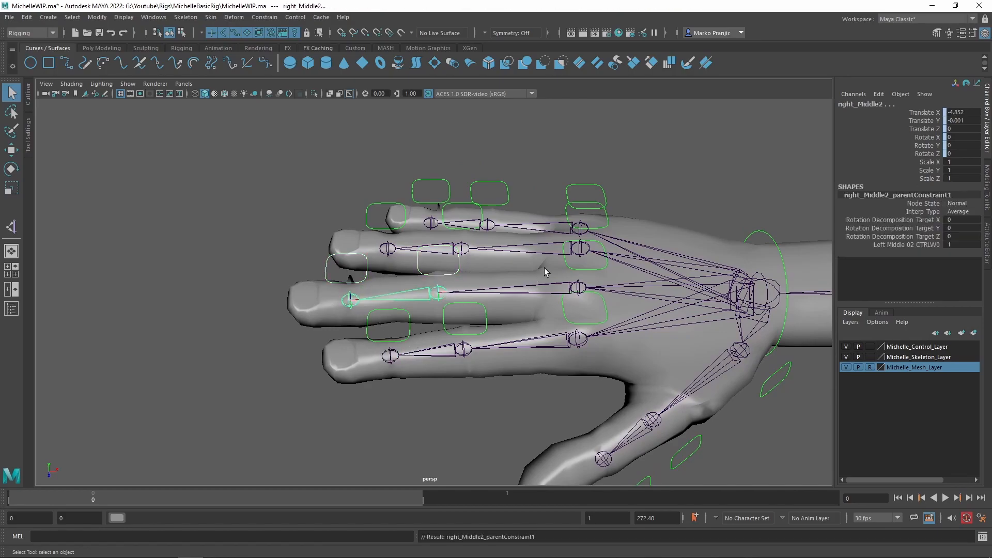
left_click(570, 283)
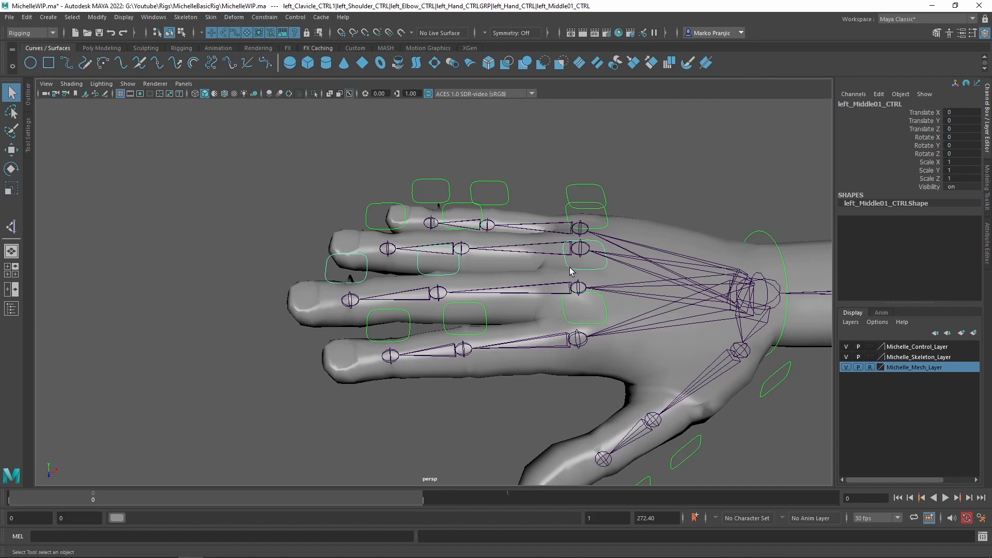
left_click(542, 289, "shift")
key("g")
Parent-constrain the right ring finger's three joints to their matching ring controls.
middle_click_drag(542, 288, 549, 364, "alt")
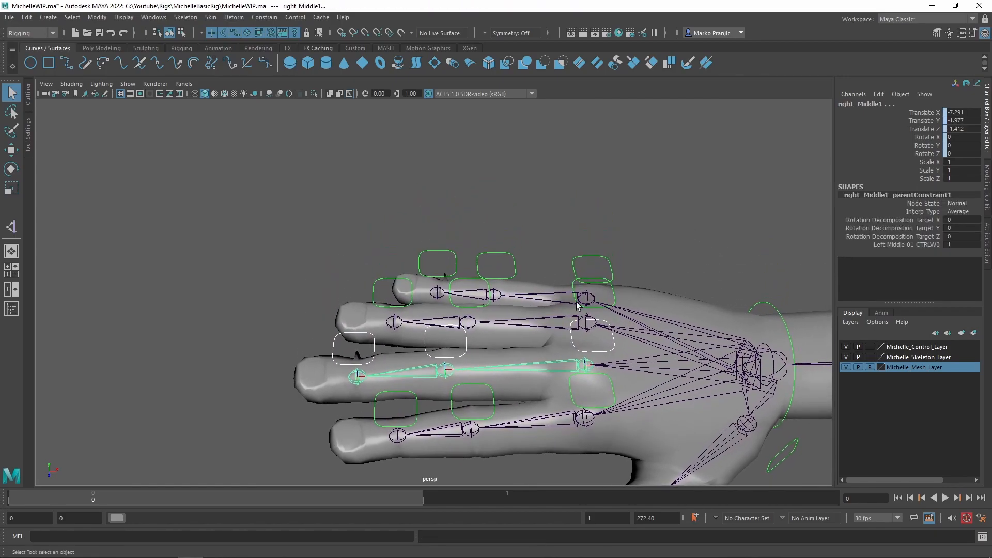
left_click(577, 308)
left_click(579, 311)
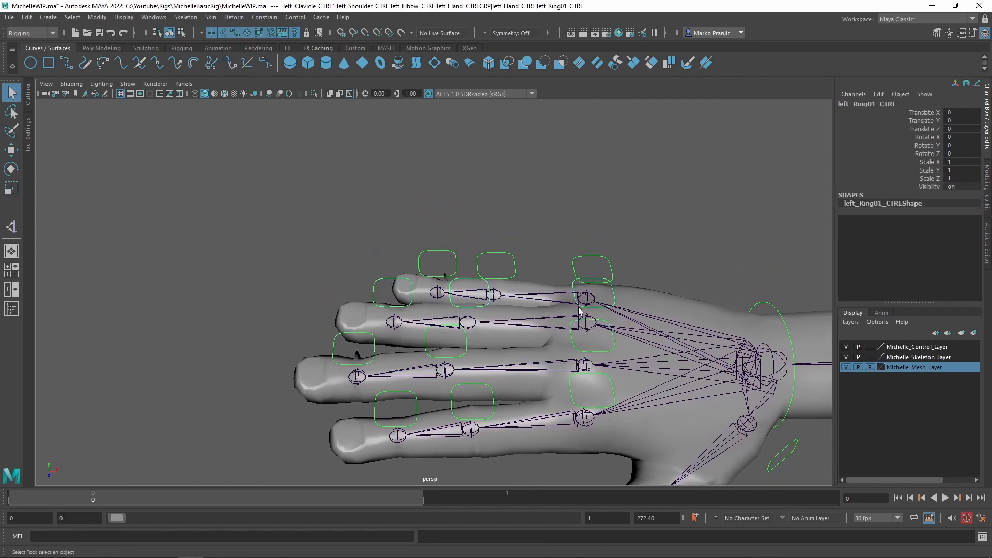
left_click(543, 327, "shift")
key("g")
left_click(398, 306)
left_click(399, 313, "shift")
key("g")
left_click(400, 312)
left_click(402, 317)
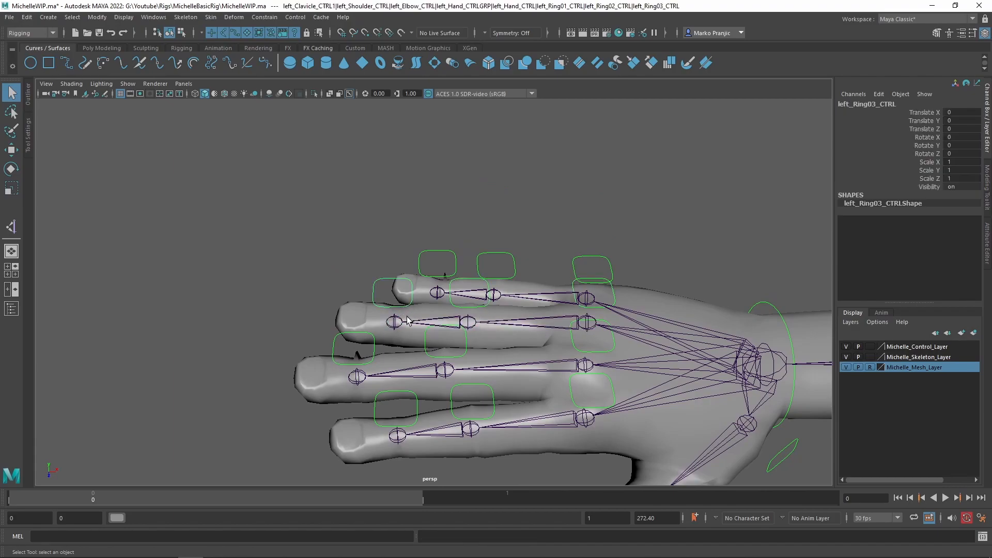
left_click(396, 323, "shift")
key("g")
Parent-constrain the right pinky's three joints to their matching controls, working from the fingertip back to right_Pinky1.
left_click(438, 275)
left_click(438, 292, "shift")
key("g")
left_click(511, 276)
left_click(495, 296, "shift")
key("g")
left_click(594, 280)
left_click(589, 298, "shift")
key("g")
Clear the selection and examine the head, eyebrow and eye controls on the character from several angles.
middle_click_drag(621, 295, 289, 324, "alt")
scroll(570, 233, "down", 8)
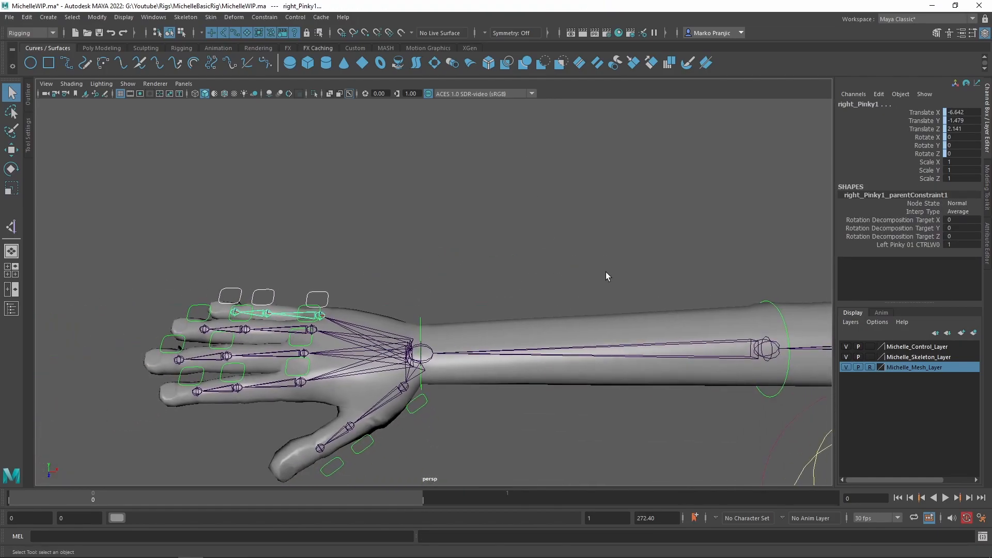
middle_click_drag(749, 310, 408, 314, "alt")
left_click_drag(408, 317, 442, 280, "alt")
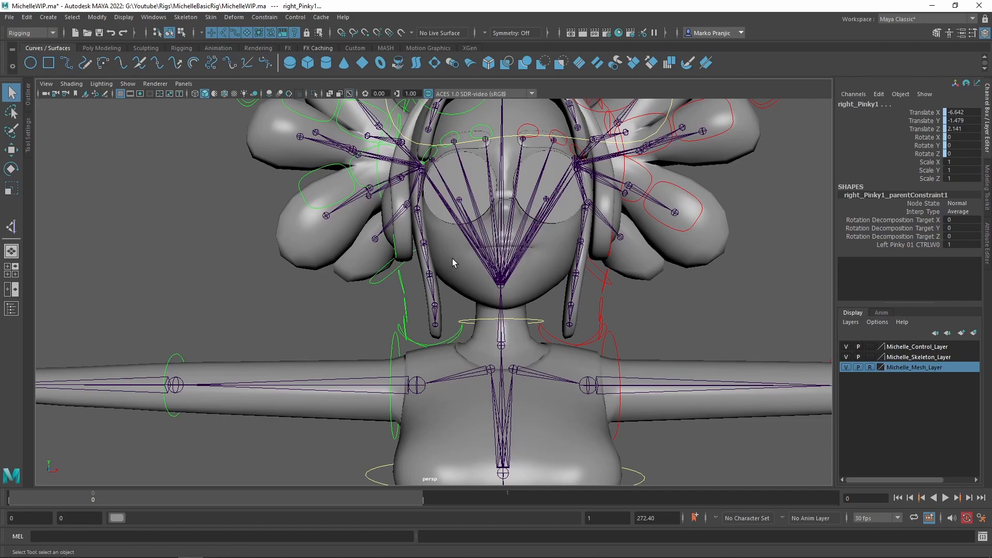
left_click_drag(467, 163, 539, 212, "alt")
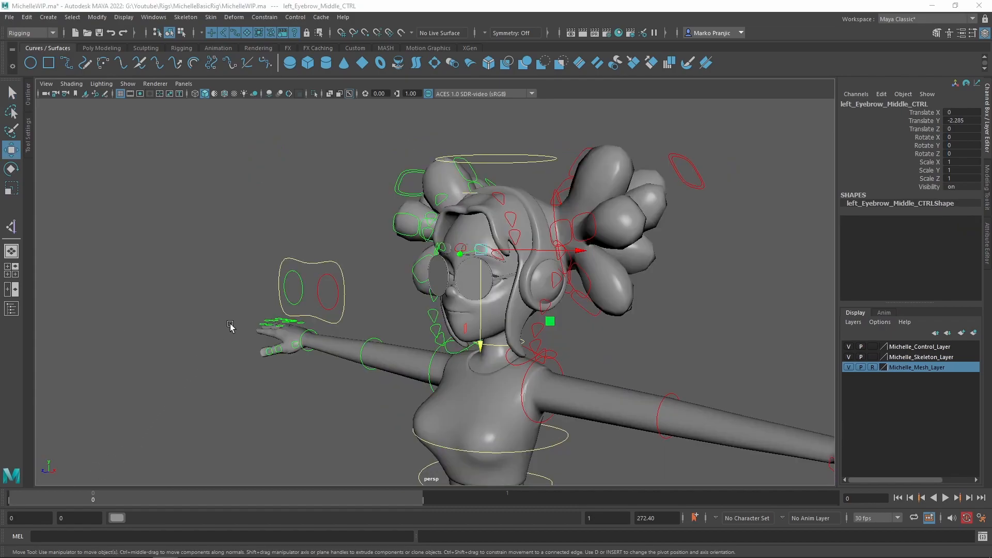
left_click(187, 241)
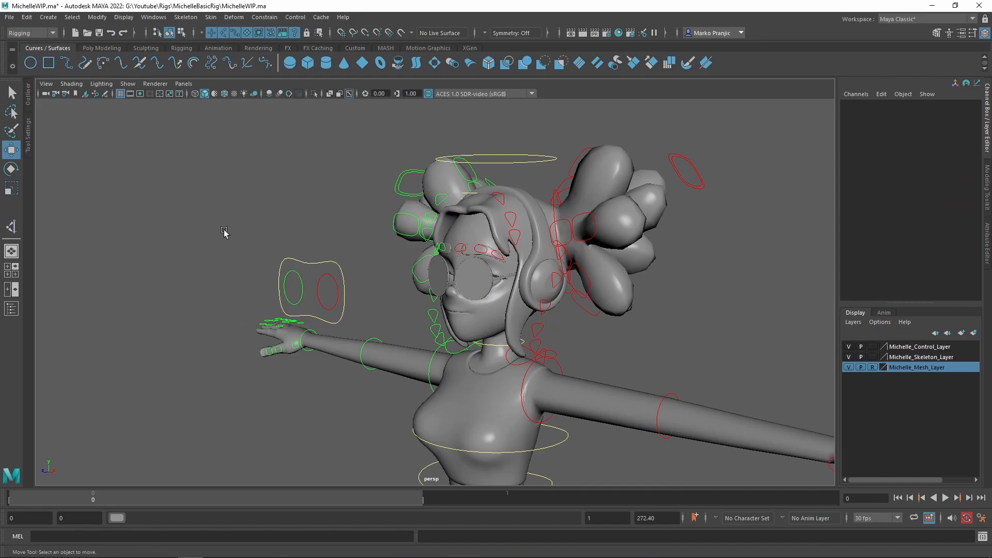
left_click_drag(224, 232, 268, 221, "alt")
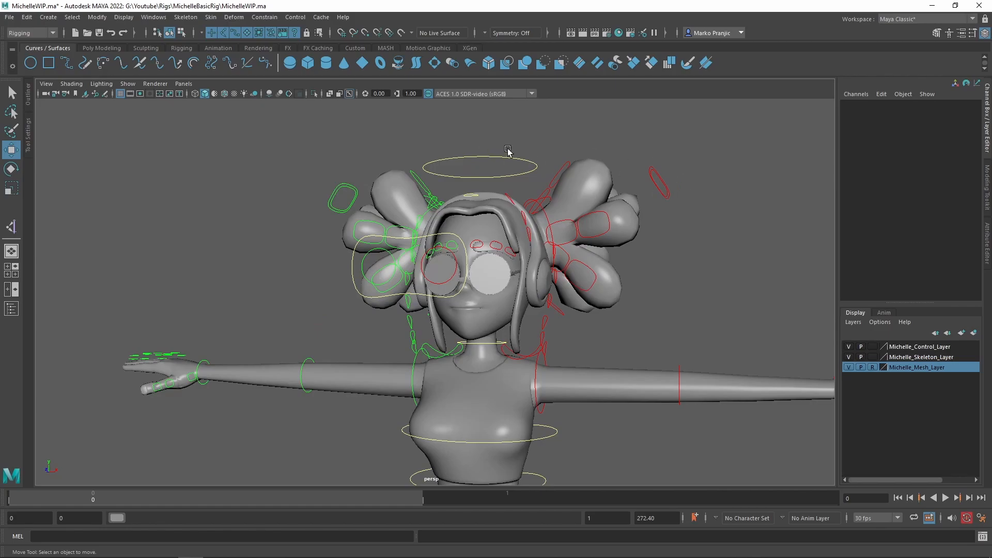
left_click_drag(636, 279, 604, 263, "alt")
right_click_drag(515, 274, 528, 361, "alt")
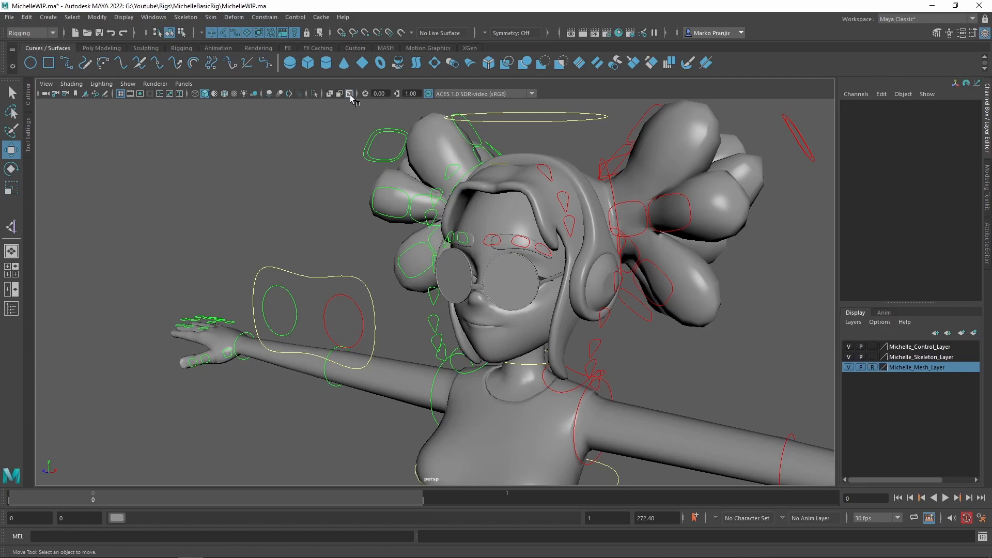
Make Michelle_Skeleton_Layer visible so the face joints show around the eyes.
left_click(848, 357)
left_click(848, 358)
left_click(848, 358)
left_click_drag(413, 231, 458, 226, "alt")
middle_click_drag(510, 247, 563, 230, "alt")
mouse_move(563, 230)
left_mouse_down("alt")
mouse_move(556, 223)
mouse_move(571, 216)
left_mouse_up("alt")
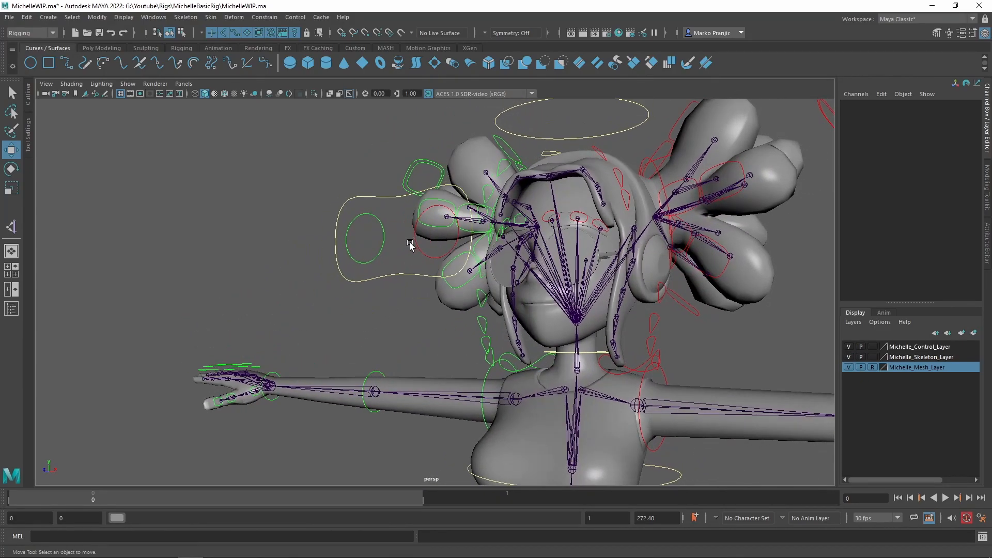
Add Aim constraints from the left and right eye controls to the matching eyeball joints.
left_click(428, 200)
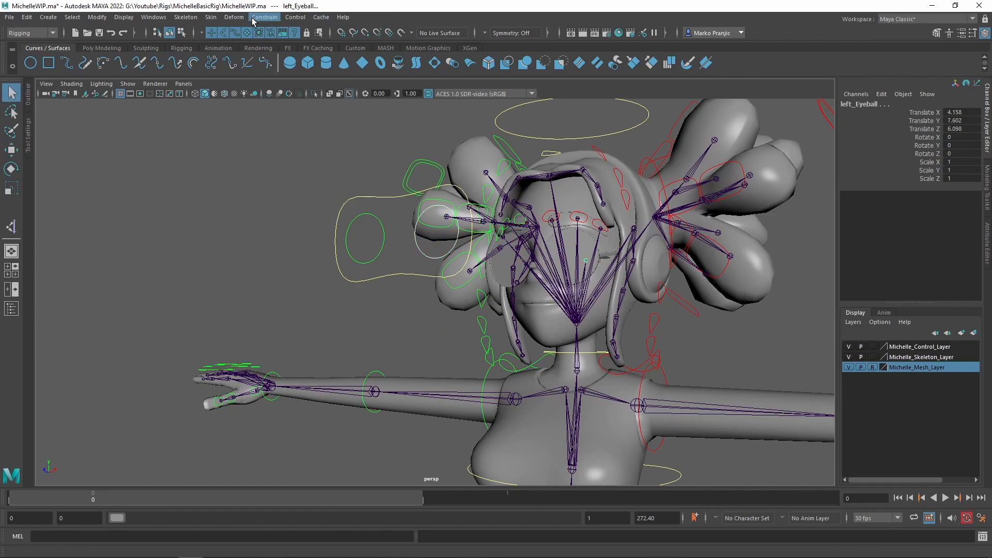
left_click(265, 17)
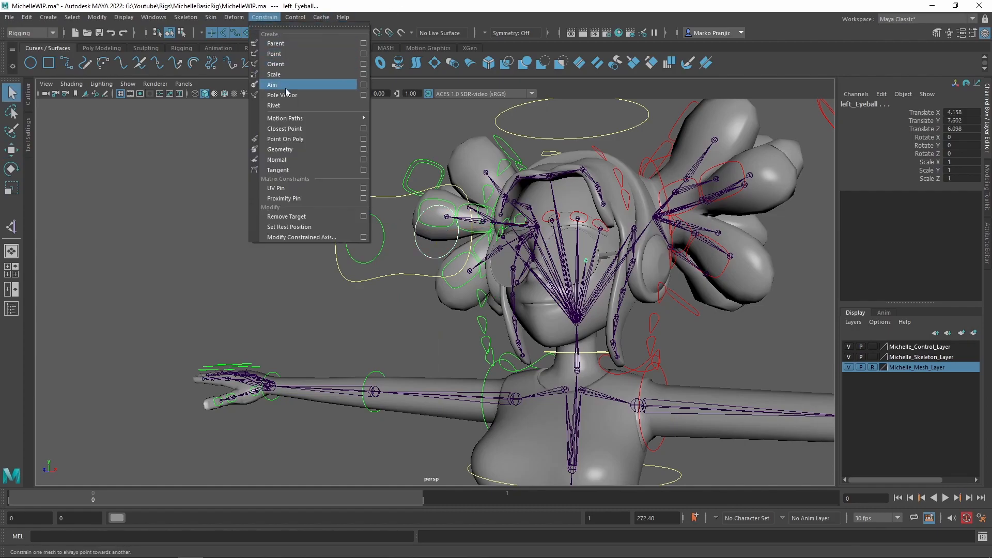
left_click(309, 86)
left_click_drag(465, 207, 501, 217, "alt")
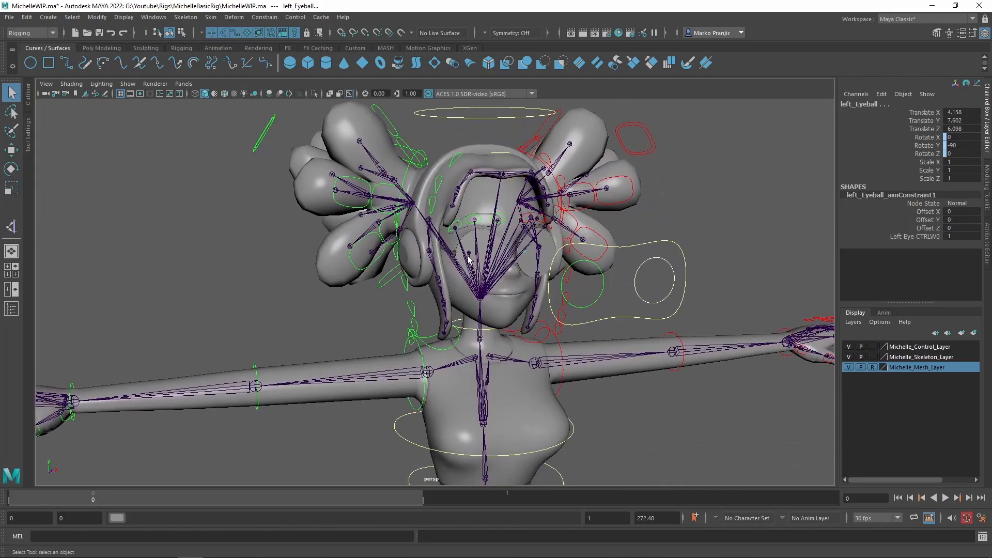
left_click(606, 303)
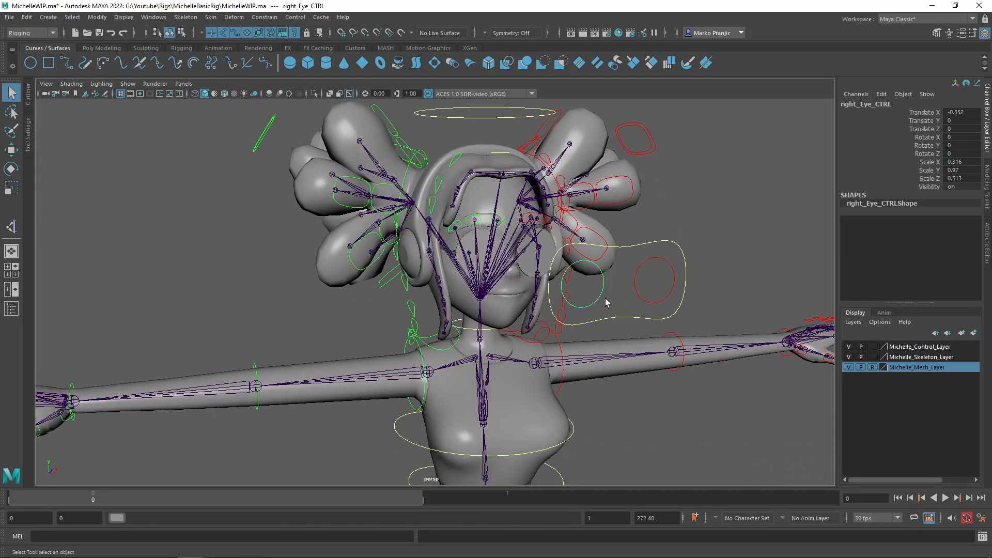
left_click(470, 256, "shift")
key("g")
Test the eyeball aim by moving Eyes_CTRL in front of the face, and undo the moves.
left_click_drag(469, 257, 340, 190, "alt")
left_click(382, 232)
key("w")
key("ctrl+z")
key("ctrl+z")
key("ctrl+z")
key("ctrl+z")
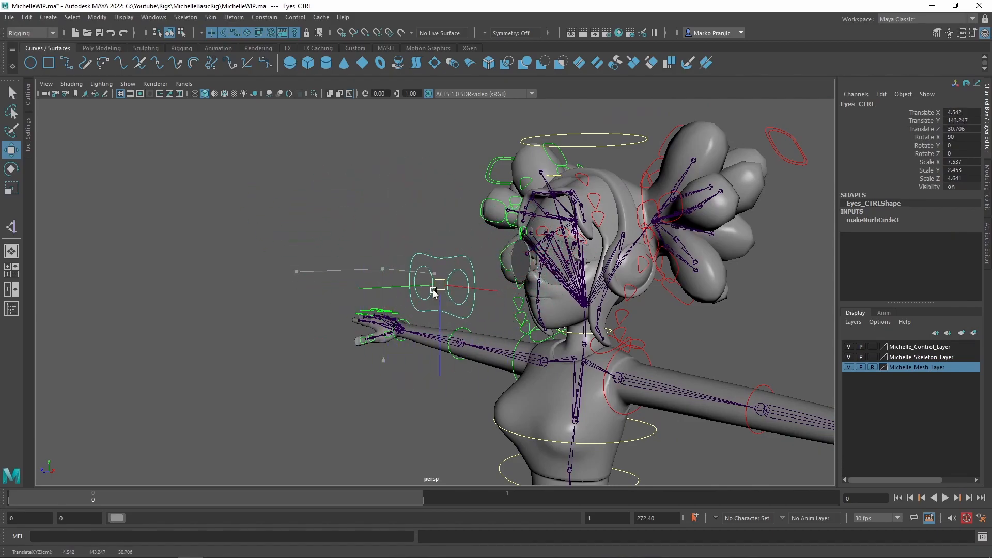
right_click_drag(525, 193, 627, 391, "alt")
middle_click_drag(626, 391, 451, 417, "alt")
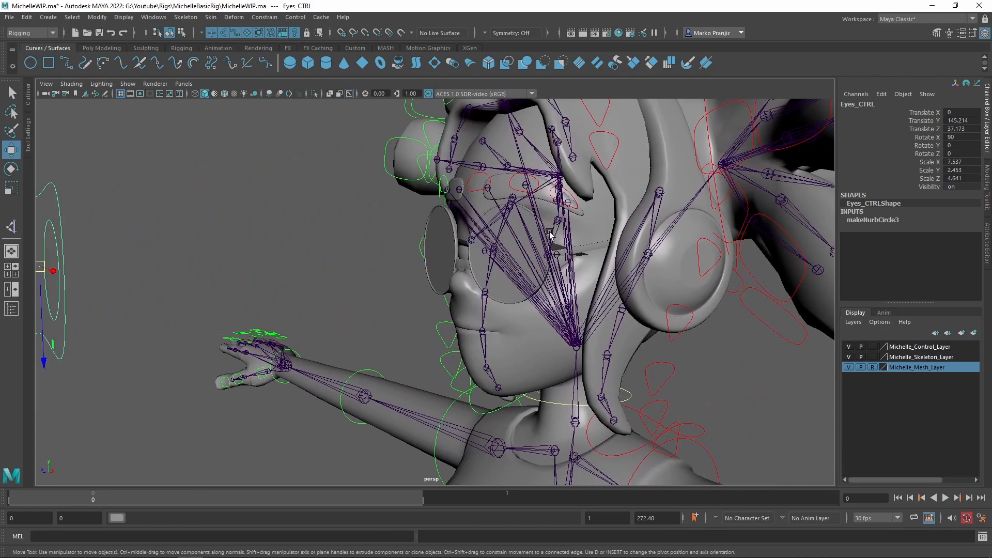
right_click_drag(517, 217, 664, 247, "alt")
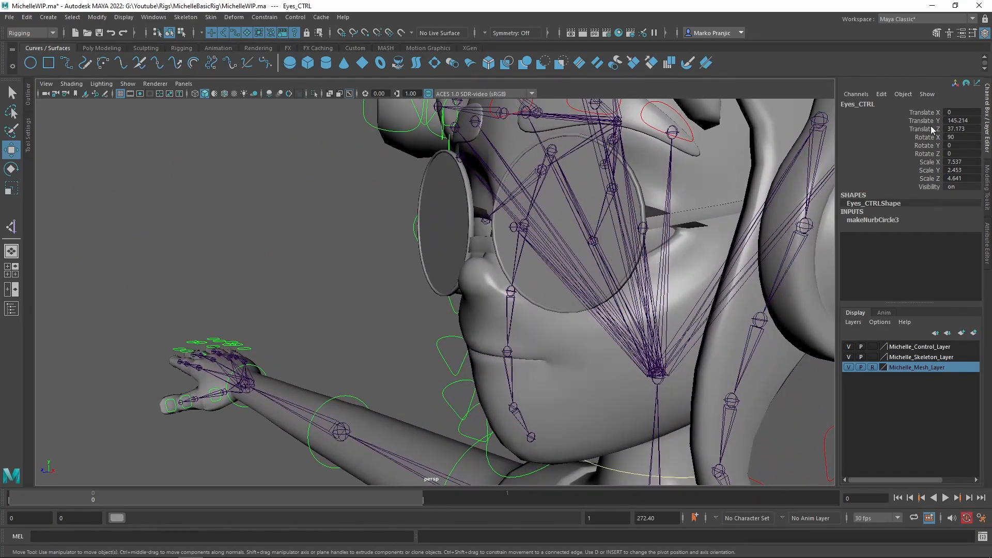
mouse_move(952, 119)
left_mouse_down()
mouse_move(923, 120)
mouse_move(936, 120)
left_mouse_up()
key("ctrl+z")
Make Michelle_Skeleton_Layer visible and switch Michelle_Mesh_Layer from Reference to normal display.
right_click_drag(570, 245, 492, 230, "alt")
middle_click_drag(420, 260, 520, 228, "alt")
left_click_drag(520, 228, 478, 238, "alt")
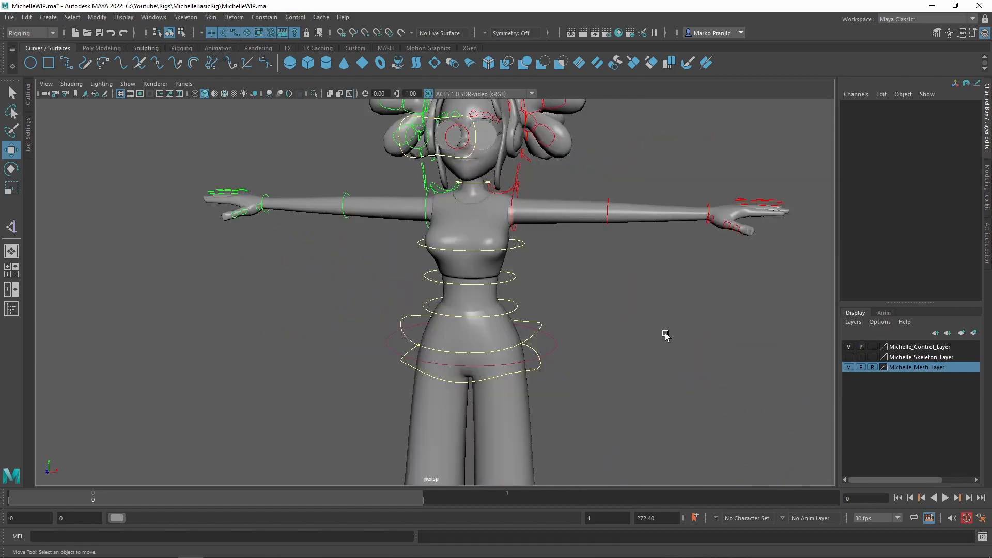
middle_click_drag(672, 362, 676, 409, "alt")
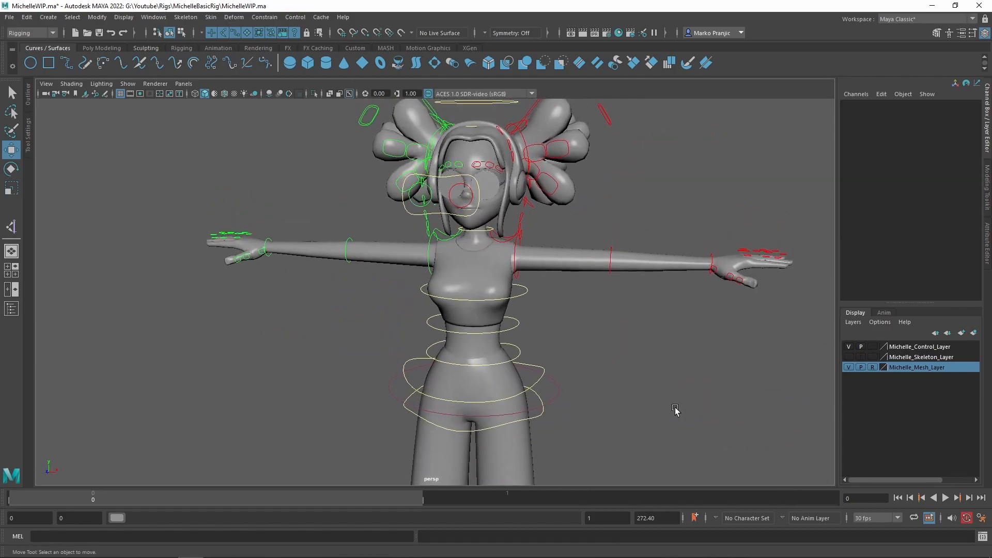
right_click_drag(676, 407, 658, 354, "alt")
left_click_drag(646, 342, 635, 333, "alt")
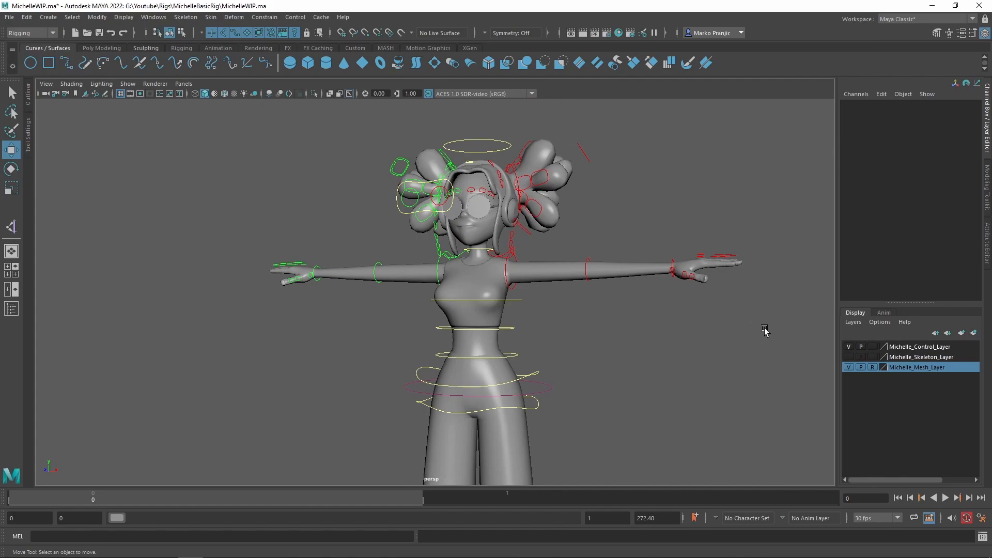
left_click(848, 356)
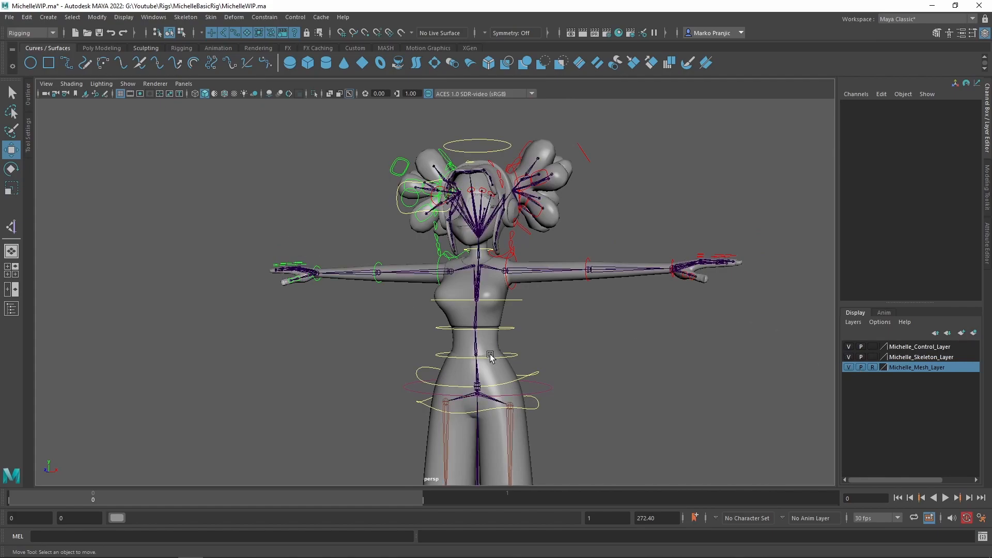
key("q")
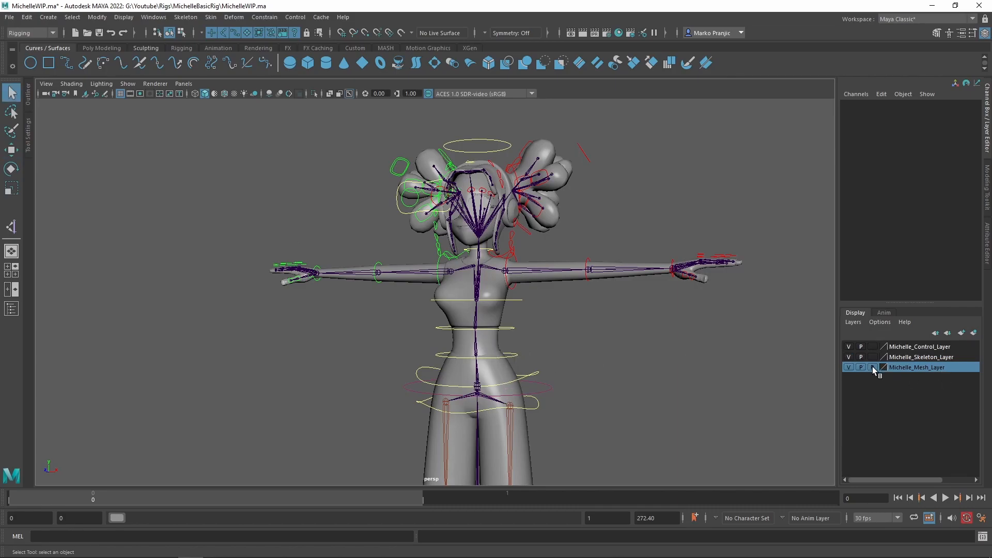
Select the Michelle_Mesh group and add the skeleton's Root joint to the selection.
left_click(27, 98)
left_click(78, 167)
middle_click_drag(605, 398, 585, 202, "alt")
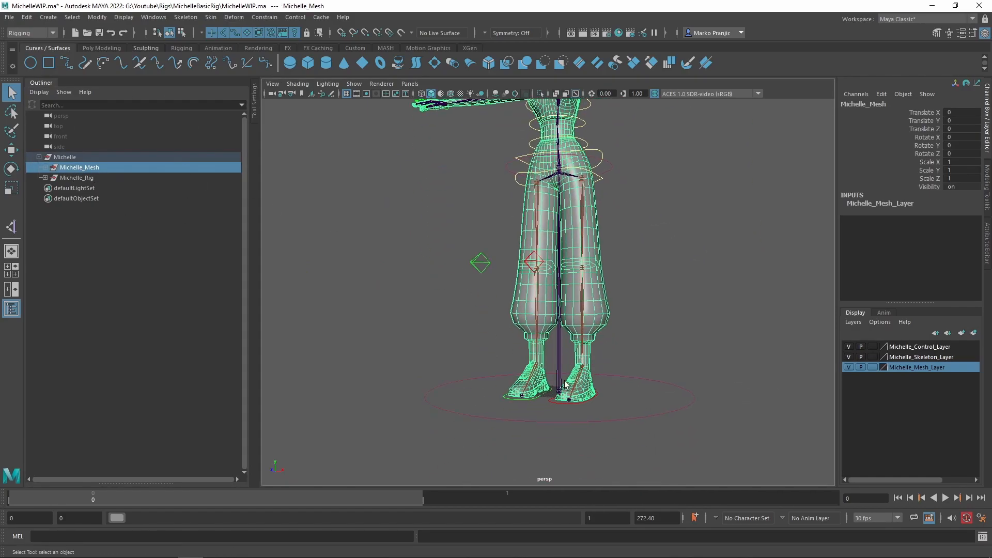
left_click(560, 362, "shift")
middle_click_drag(599, 268, 602, 337, "alt")
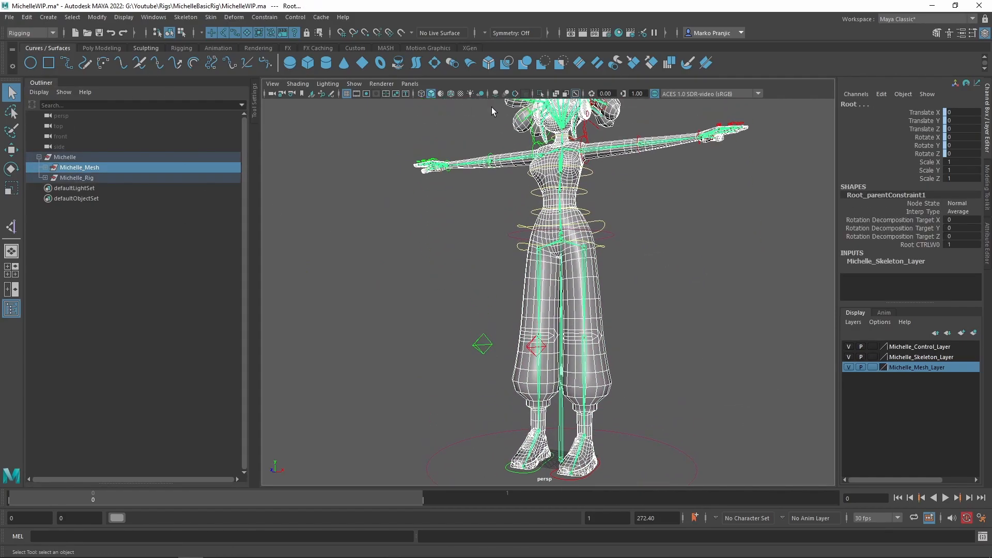
Bind the mesh to the joint hierarchy with Geodesic Voxel binding, Classic linear skinning, 4 max influences, 0.20 falloff and resolution 512.
left_click(211, 17)
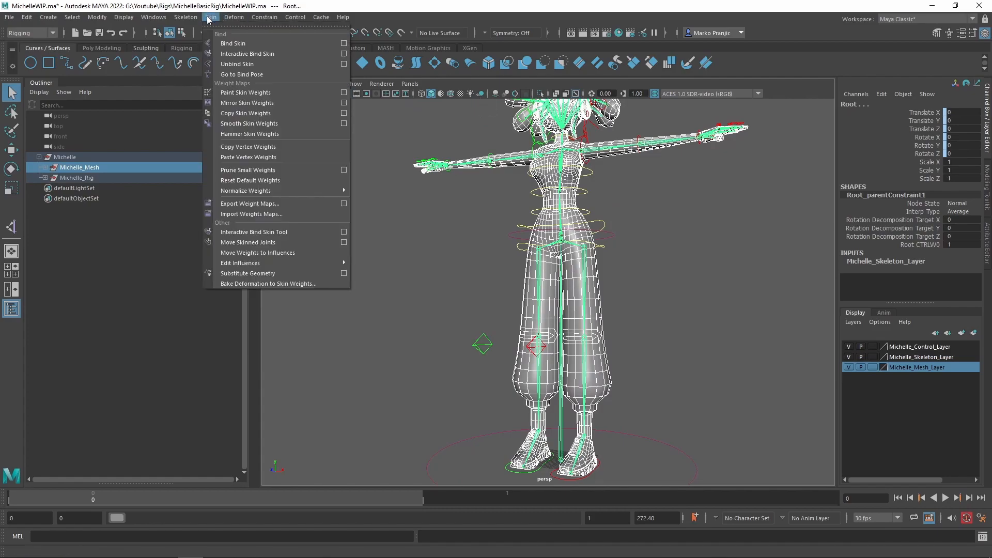
left_click(344, 43)
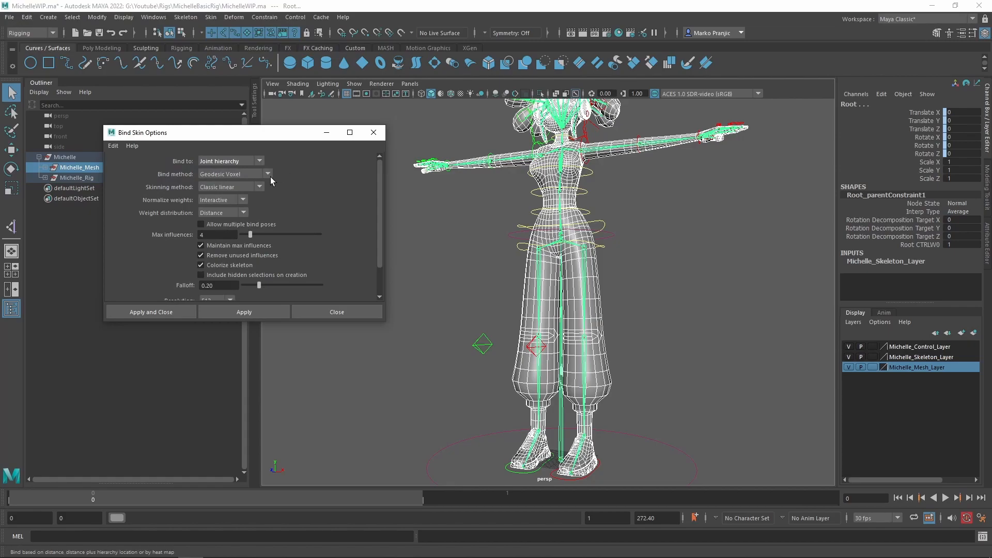
left_click(216, 162)
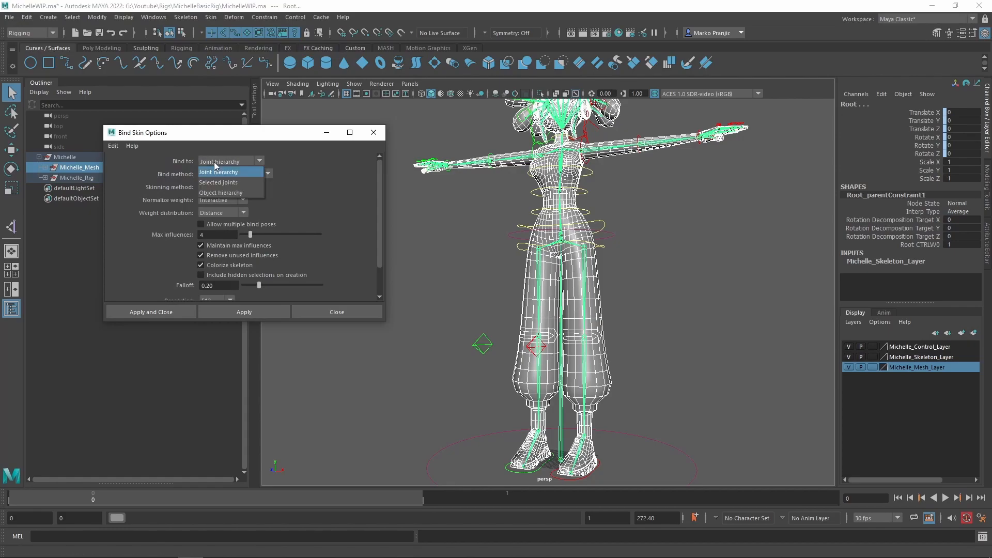
left_click(244, 173)
left_click(256, 175)
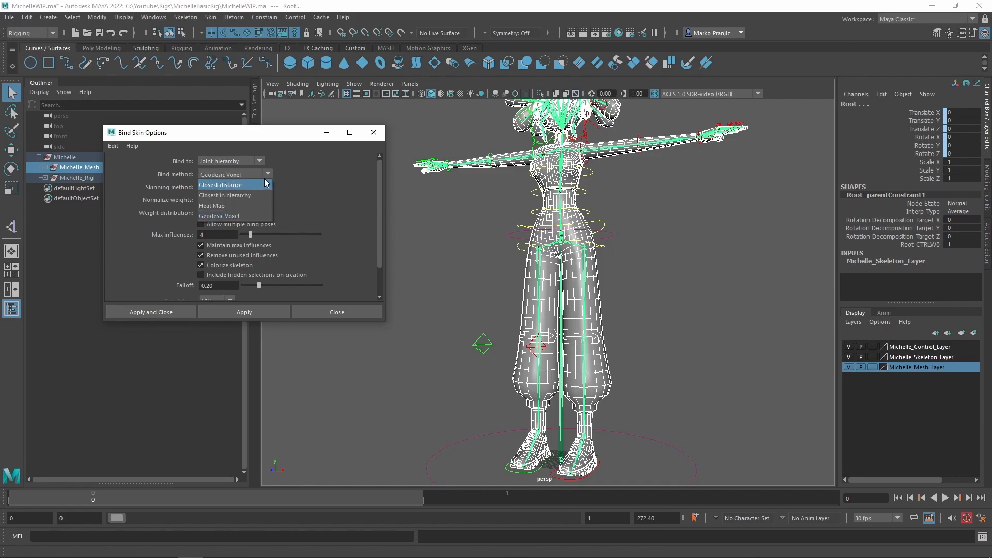
left_click(252, 216)
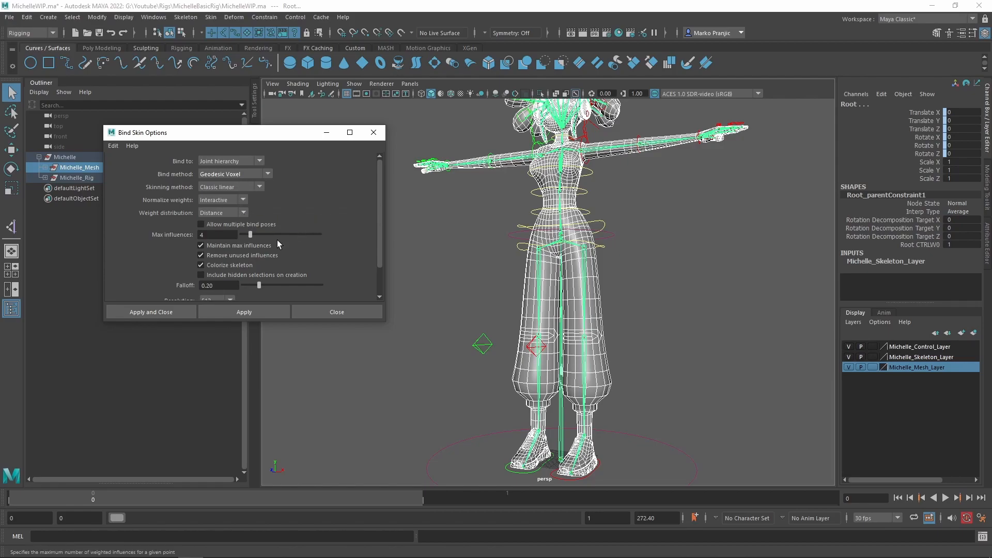
scroll(354, 235, "down", 2)
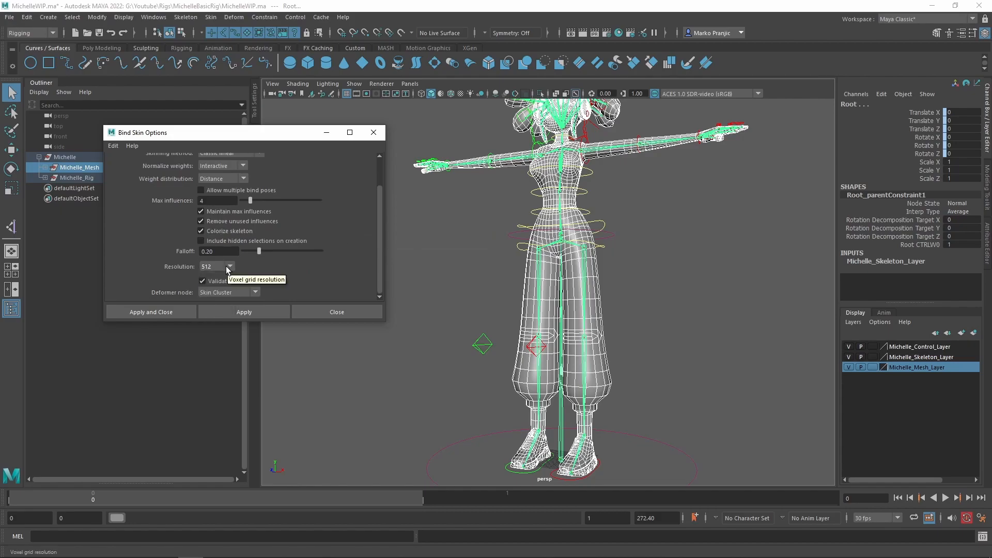
left_click(175, 311)
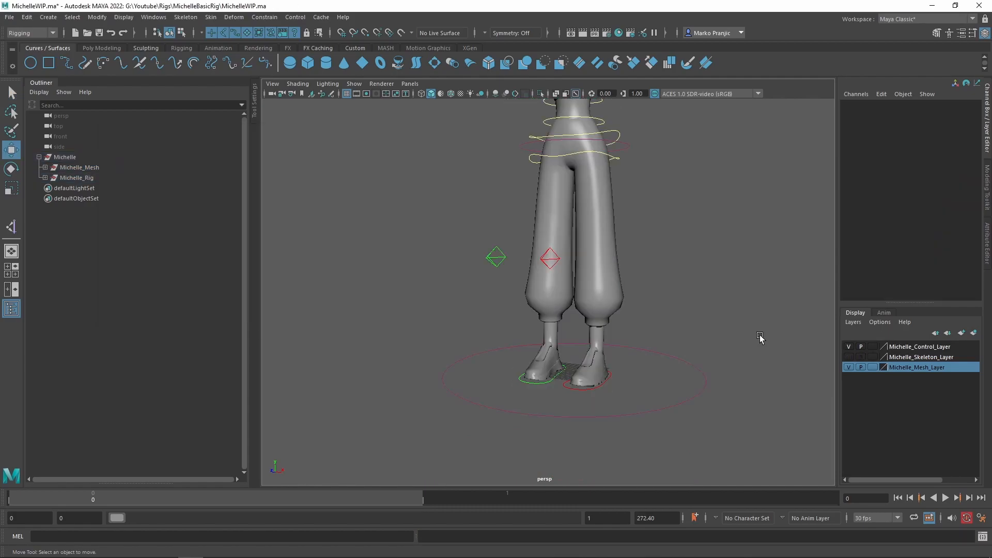
Test the left leg's skinning by raising left_Leg_IK_CTRL about 38.7 units in Y, and undo the move.
scroll(653, 325, "down", 1)
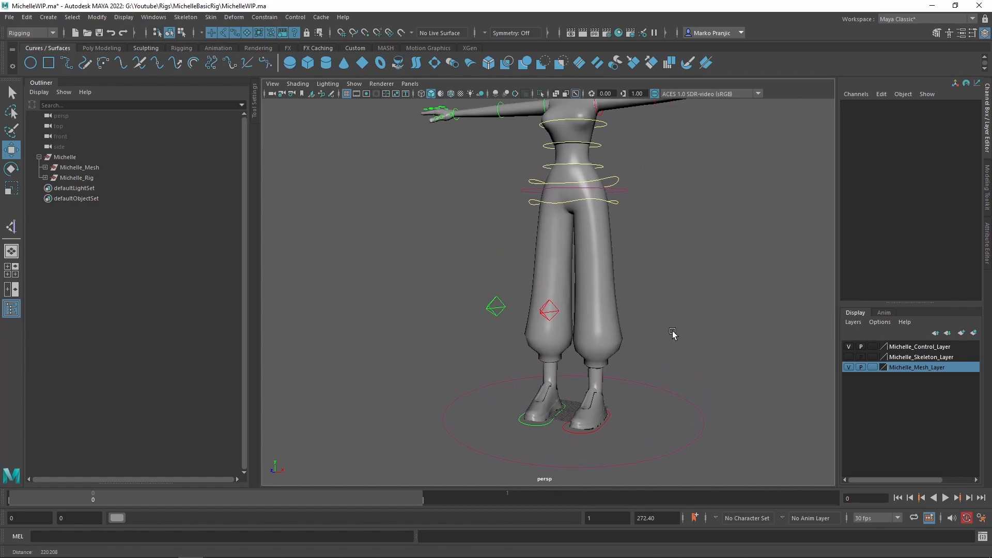
scroll(672, 336, "down", 1)
left_click(599, 409)
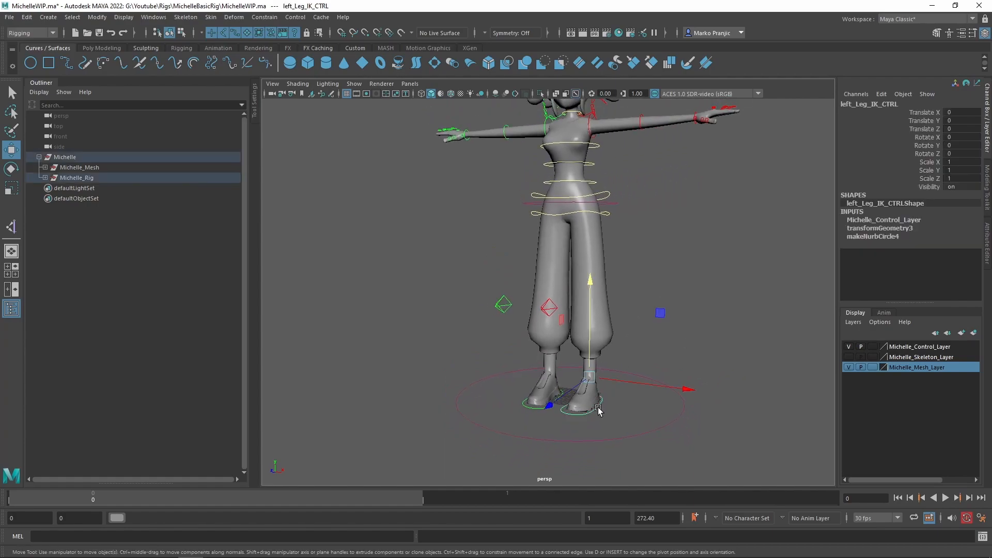
left_click_drag(599, 409, 656, 293, "alt")
left_click(602, 292)
key("ctrl+z")
left_click_drag(593, 291, 603, 204)
left_click_drag(522, 269, 563, 277, "alt")
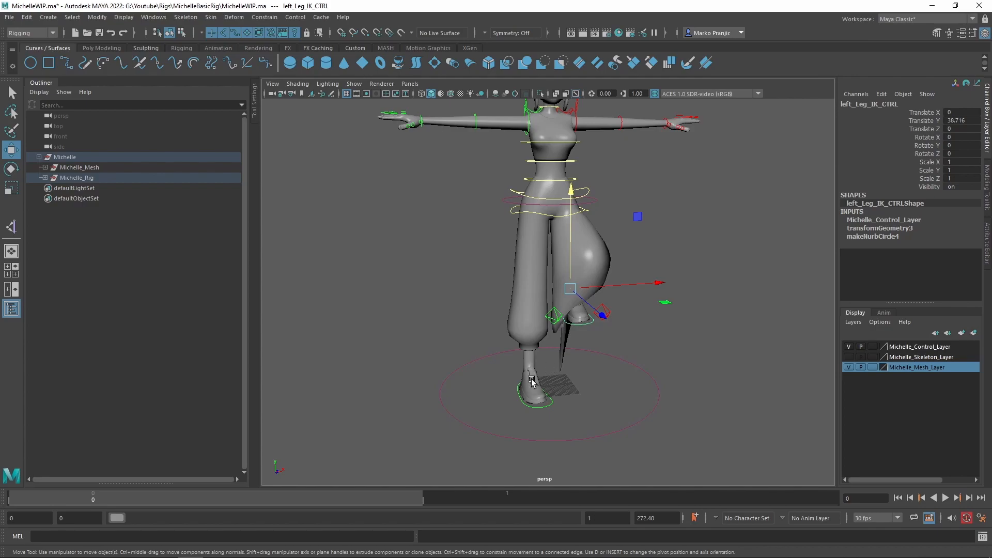
left_click_drag(637, 357, 627, 342, "alt")
key("ctrl+z")
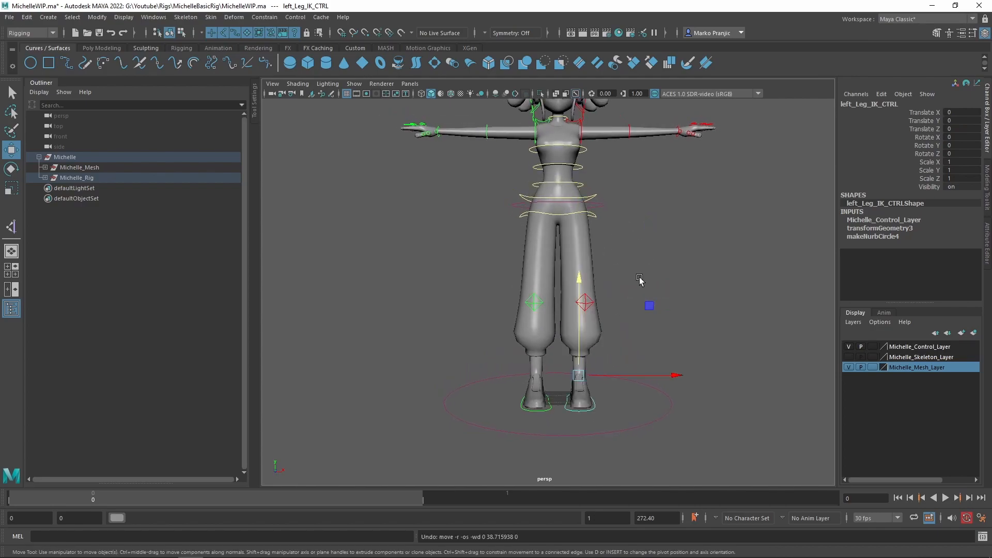
Activate the Paint Skin Weights Tool on Michelle_Body to display the Root influence on the trousers.
key("q")
left_click(647, 273)
left_click_drag(647, 272, 630, 243, "alt")
middle_click_drag(625, 211, 617, 236, "alt")
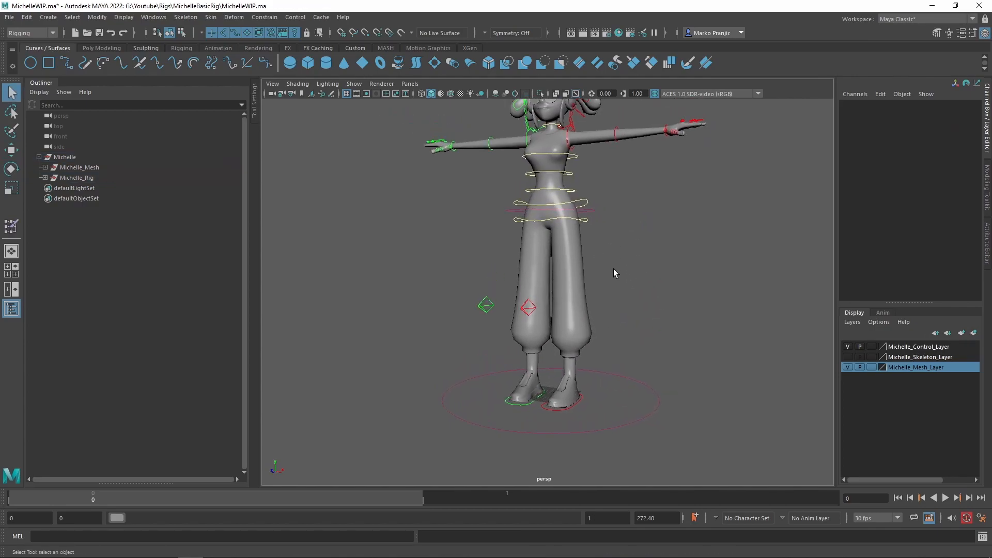
right_click(575, 270)
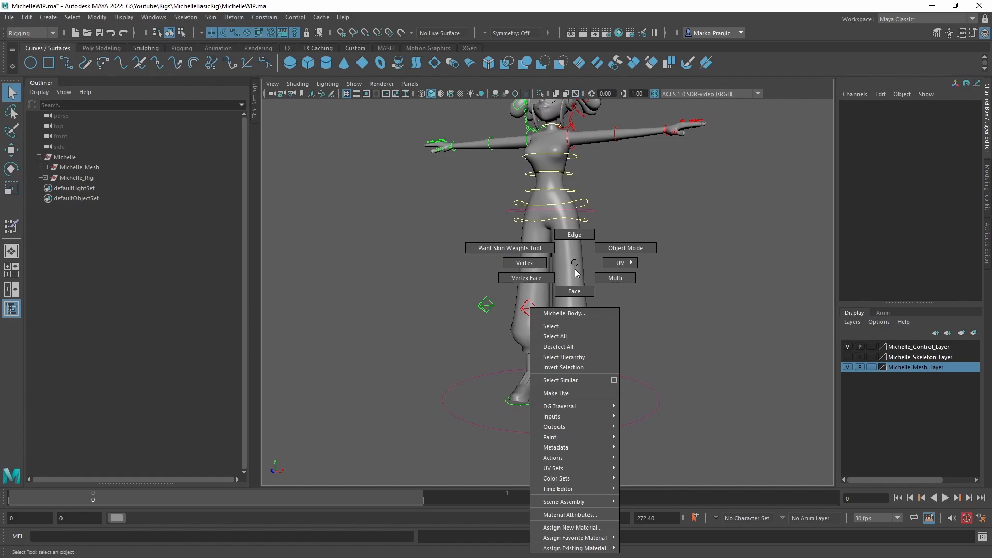
left_click(485, 249)
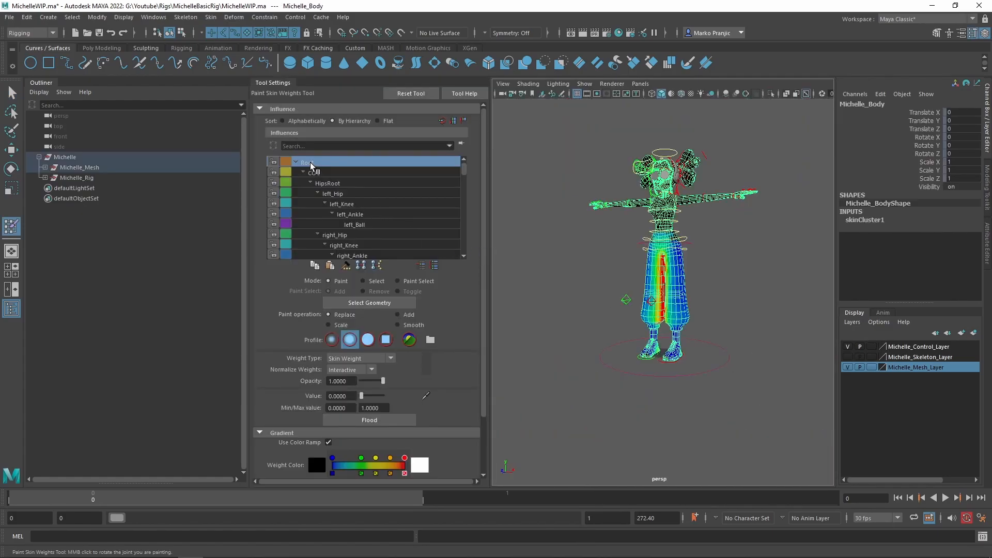
scroll(653, 262, "up", 6)
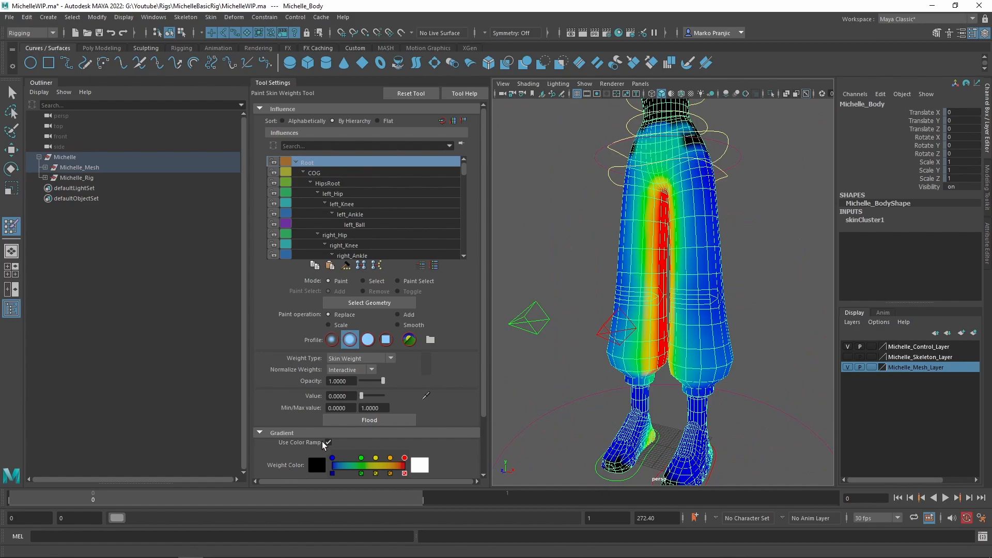
Turn the weight colour ramp off and back on, and undo the accidental influence change.
left_click(328, 443)
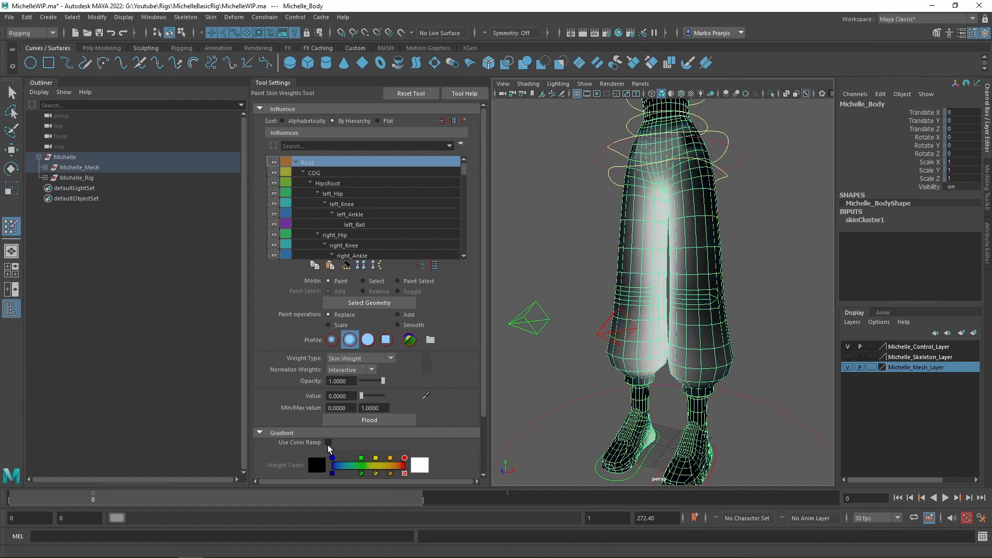
left_click(328, 443)
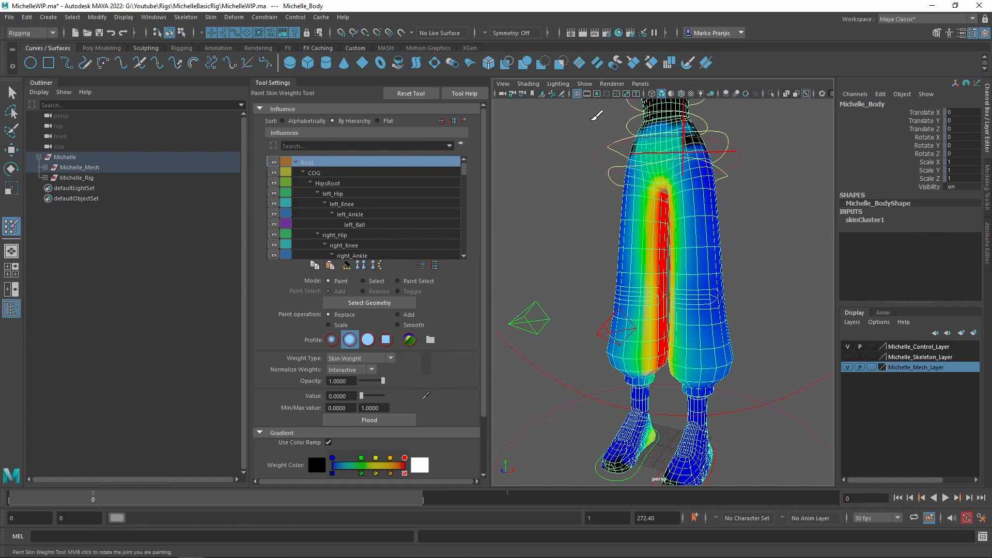
key("ctrl+z")
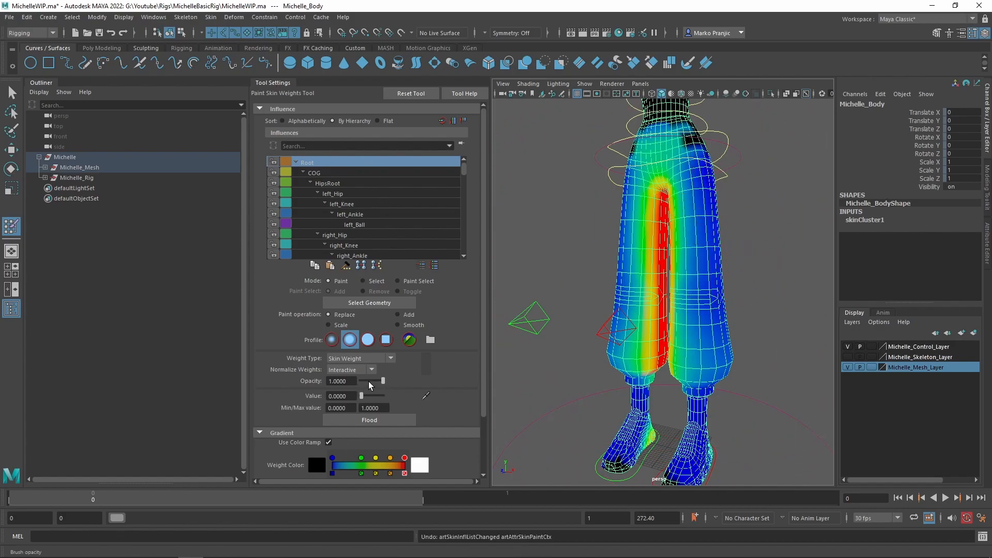
Paint the Root influence out of the trouser legs and feet with Replace at value 0 and opacity 1.
mouse_move(628, 191)
left_mouse_down()
mouse_move(718, 408)
mouse_move(690, 473)
mouse_move(704, 455)
left_mouse_up()
middle_click_drag(704, 455, 709, 383, "alt")
mouse_move(709, 383)
left_mouse_down()
mouse_move(687, 420)
mouse_move(687, 403)
mouse_move(664, 403)
left_mouse_up()
mouse_move(709, 331)
left_mouse_down("alt")
mouse_move(731, 212)
mouse_move(780, 248)
mouse_move(620, 268)
mouse_move(636, 135)
mouse_move(631, 372)
mouse_move(620, 403)
mouse_move(689, 394)
mouse_move(678, 362)
mouse_move(696, 397)
mouse_move(705, 305)
mouse_move(672, 181)
left_mouse_up("alt")
mouse_move(606, 283)
left_mouse_down()
mouse_move(643, 262)
mouse_move(627, 250)
mouse_move(644, 248)
left_mouse_up()
mouse_move(659, 333)
left_mouse_down()
mouse_move(633, 297)
mouse_move(647, 333)
left_mouse_up()
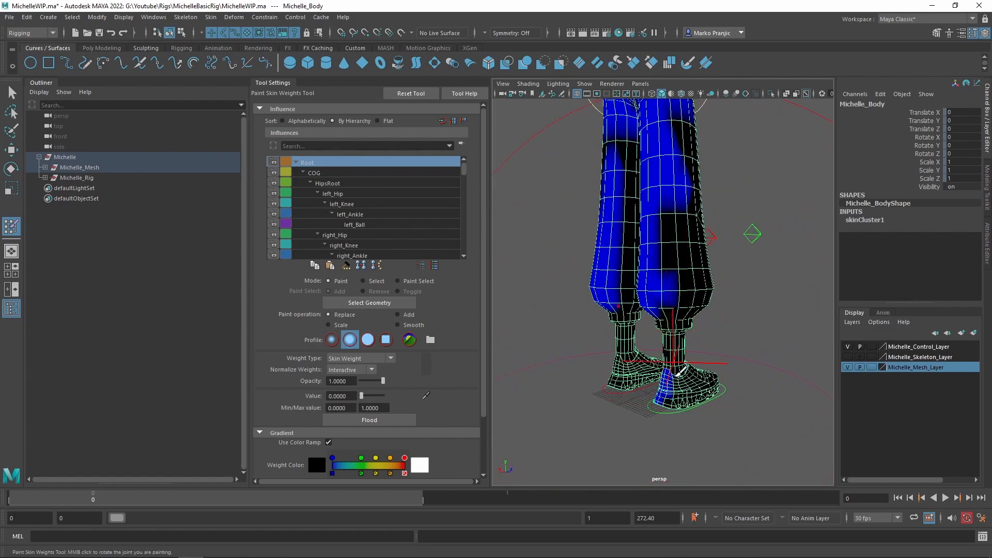
left_click_drag(653, 184, 671, 209)
middle_click_drag(671, 209, 672, 281, "alt")
mouse_move(632, 218)
left_mouse_down()
mouse_move(612, 241)
mouse_move(619, 358)
mouse_move(632, 315)
mouse_move(636, 343)
mouse_move(606, 334)
mouse_move(601, 346)
left_mouse_up()
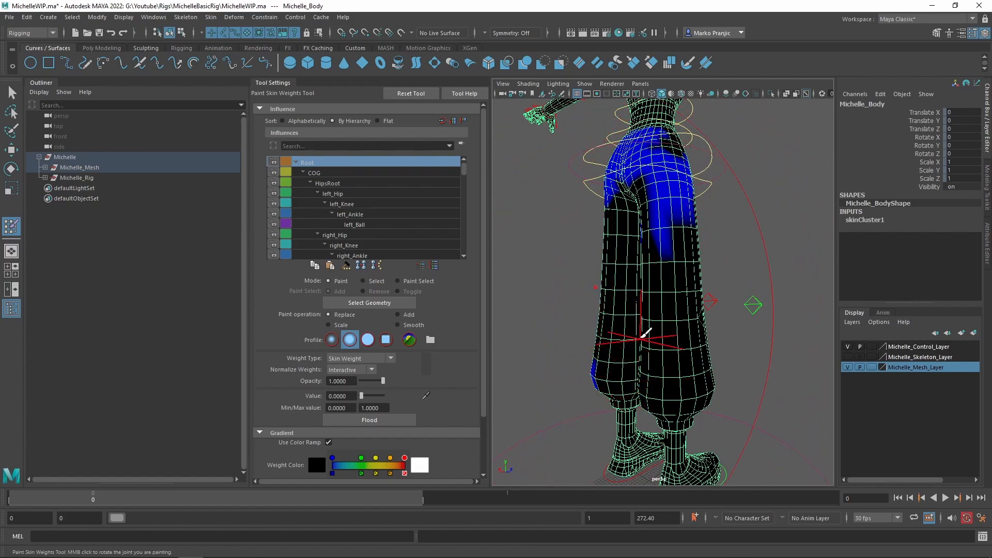
Undo the last weight strokes and paint the remaining Root influence out of the hips and right foot at value 0.
key("ctrl+z")
key("ctrl+z")
key("ctrl+z")
key("ctrl+z")
mouse_move(635, 294)
left_mouse_down()
mouse_move(653, 408)
mouse_move(606, 285)
mouse_move(651, 396)
mouse_move(645, 279)
mouse_move(684, 276)
left_mouse_up()
mouse_move(671, 166)
left_mouse_down()
mouse_move(664, 217)
mouse_move(653, 162)
mouse_move(704, 210)
mouse_move(731, 195)
mouse_move(705, 261)
mouse_move(698, 377)
mouse_move(761, 328)
mouse_move(744, 317)
left_mouse_up()
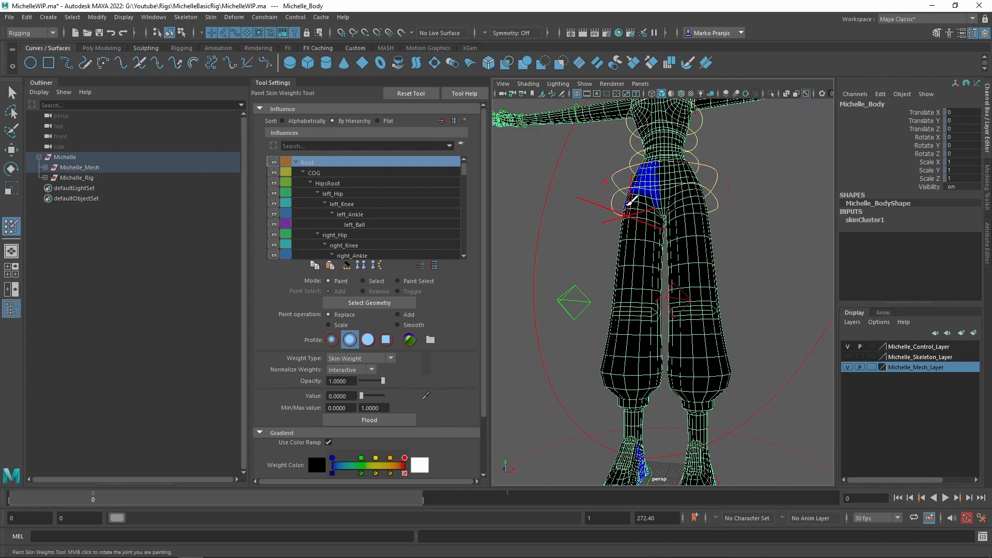
left_click_drag(654, 217, 651, 316, "alt")
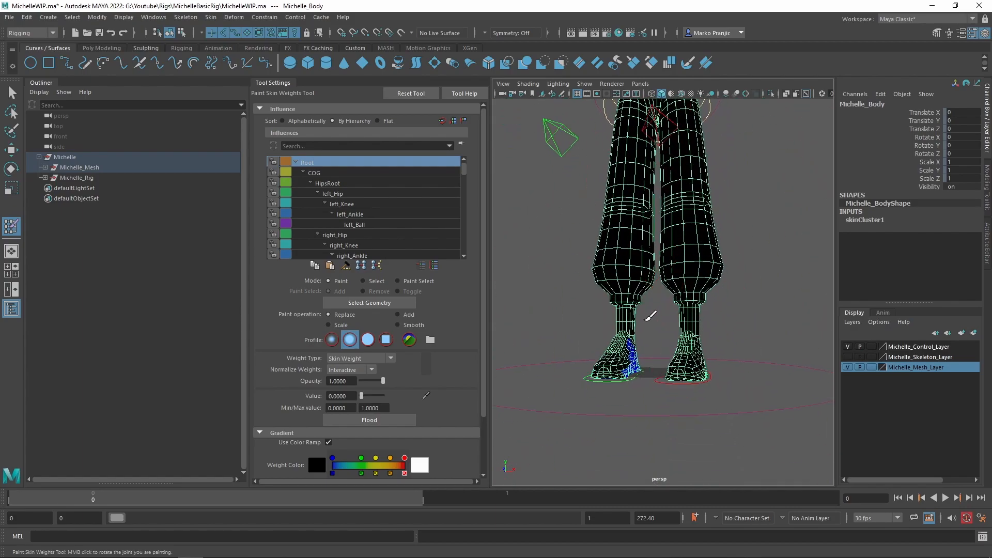
left_click_drag(630, 357, 605, 380)
middle_click_drag(713, 342, 663, 379, "alt")
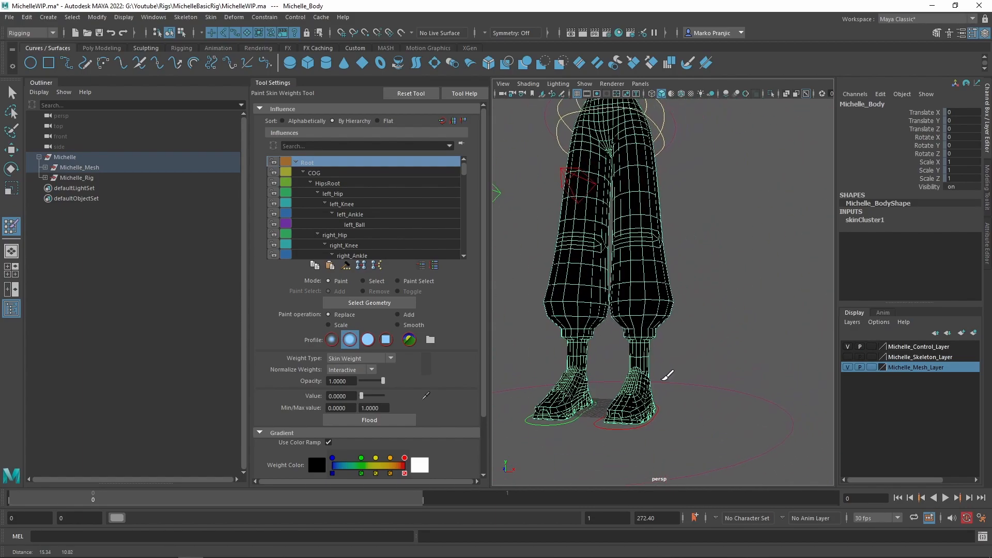
Raise left_Leg_IK_CTRL about 20.6 units in Y to test the repainted leg weights.
key("q")
left_click_drag(677, 353, 660, 257, "alt")
left_click(650, 425)
key("w")
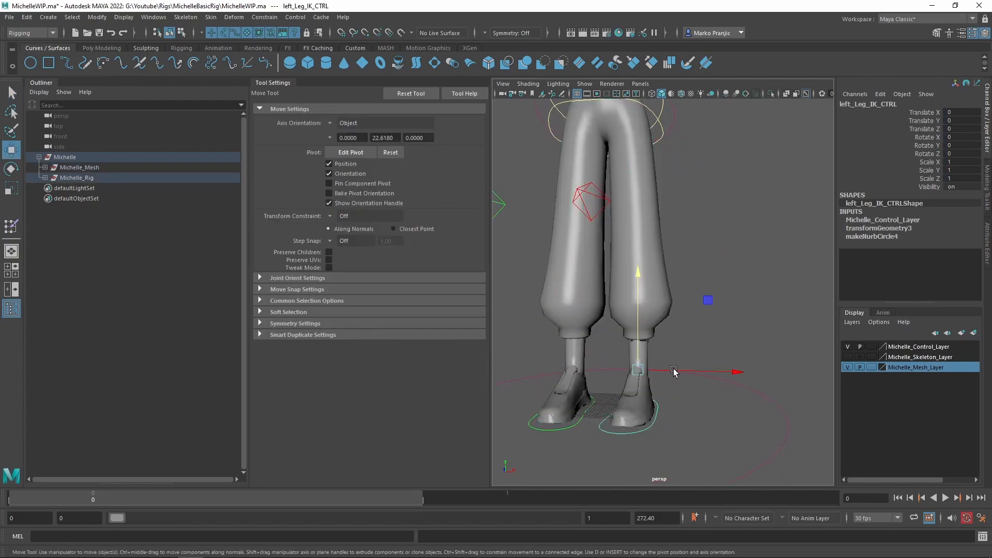
middle_click_drag(658, 285, 635, 215)
scroll(696, 321, "down", 5)
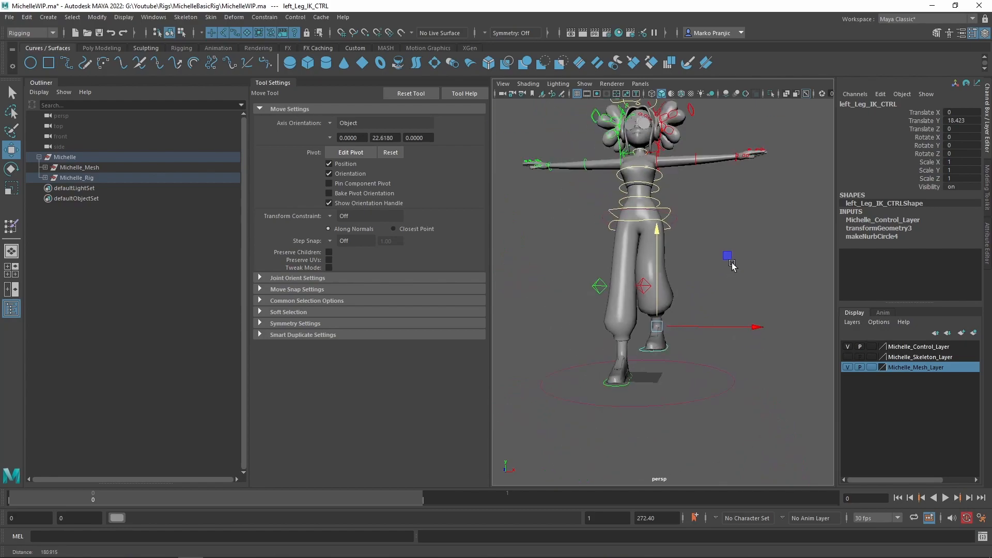
scroll(662, 290, "up", 4)
left_click_drag(662, 290, 641, 286, "alt")
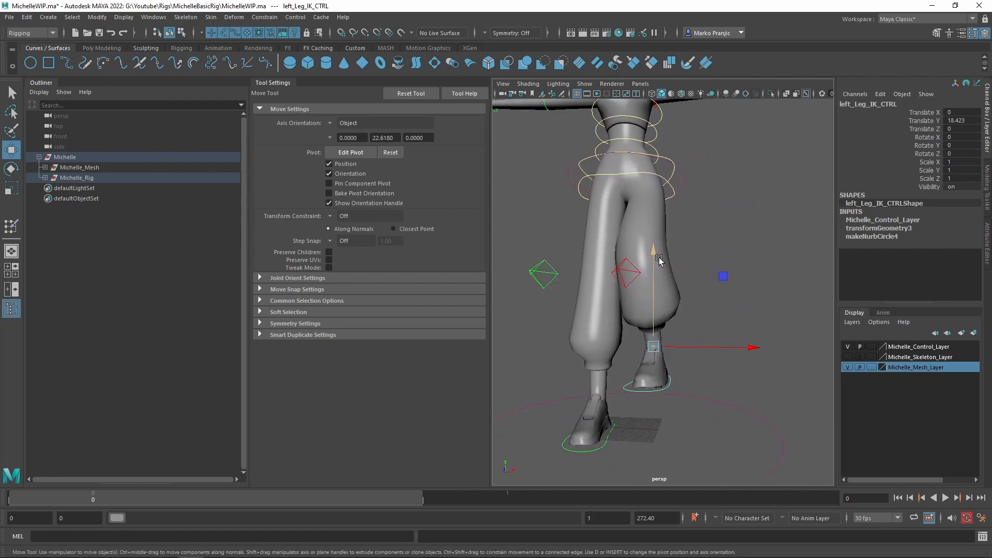
mouse_move(656, 242)
left_mouse_down()
mouse_move(666, 290)
mouse_move(668, 248)
left_mouse_up()
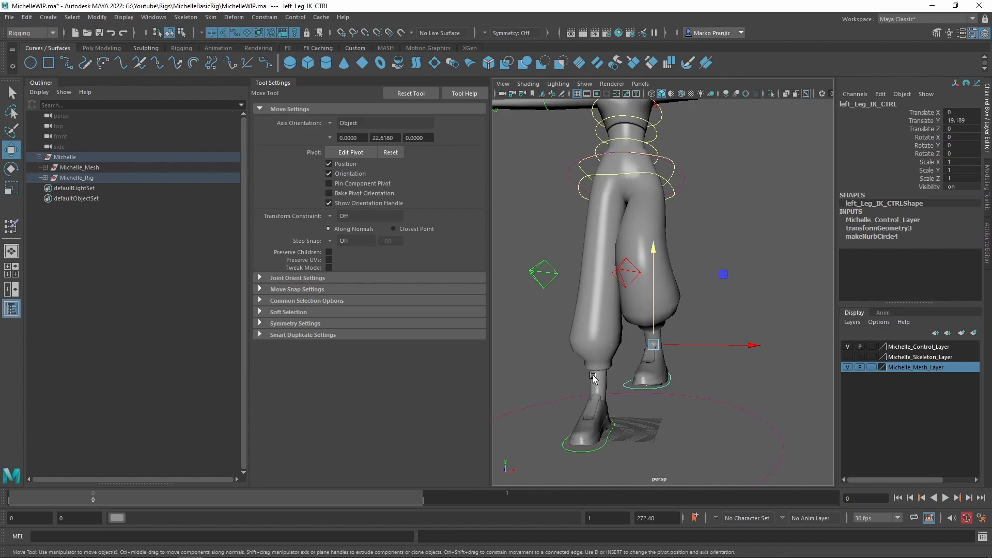
left_click_drag(653, 281, 658, 258)
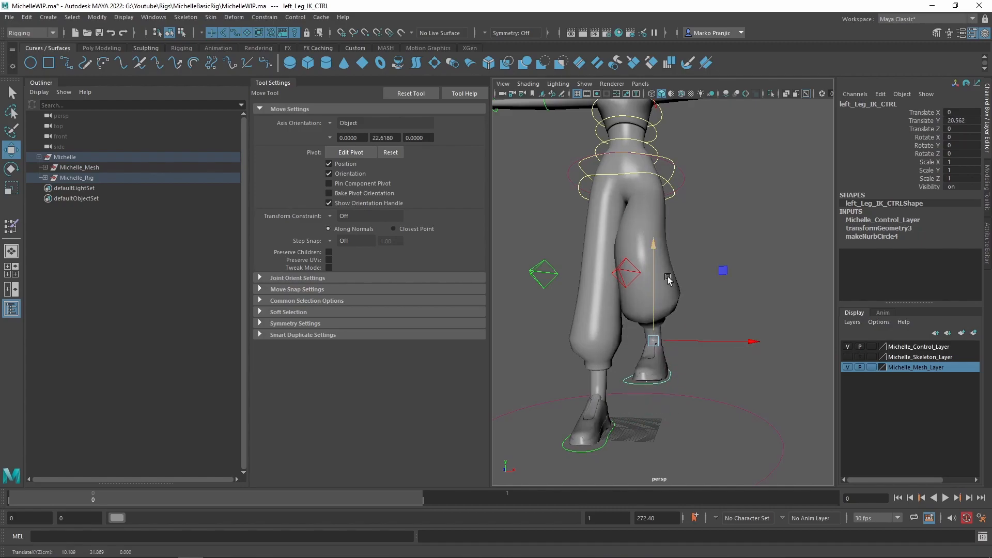
Try moving left_Leg_IK_CTRL about 77 units sideways, undo it, and reset the control's Translate Y to 0.
left_click_drag(741, 339, 905, 341)
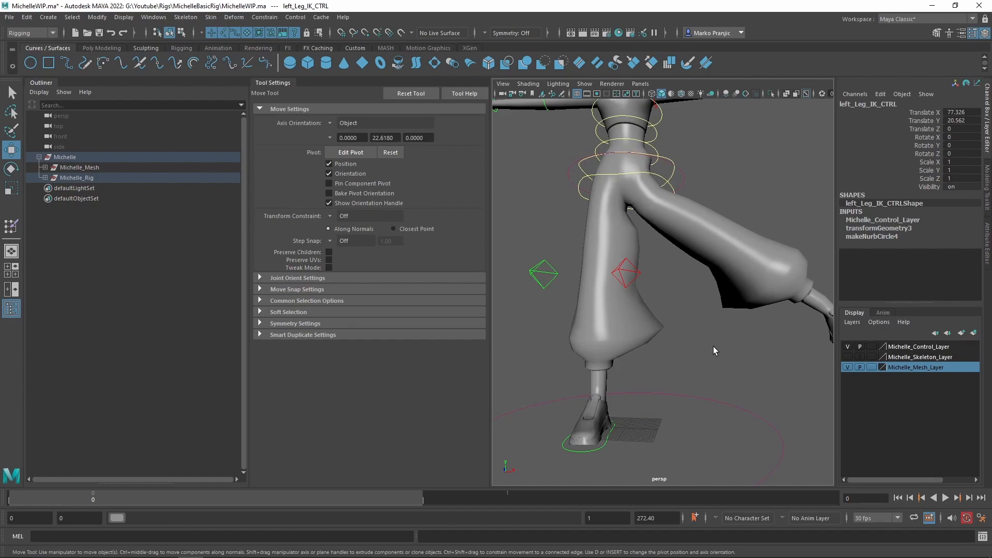
key("ctrl+z")
left_click(969, 120)
type("0")
key("Return")
Test the left arm's deformation by rotating left_Shoulder_CTRL, and undo the rotation.
middle_click_drag(734, 230, 735, 310, "alt")
left_click_drag(698, 225, 708, 239, "alt")
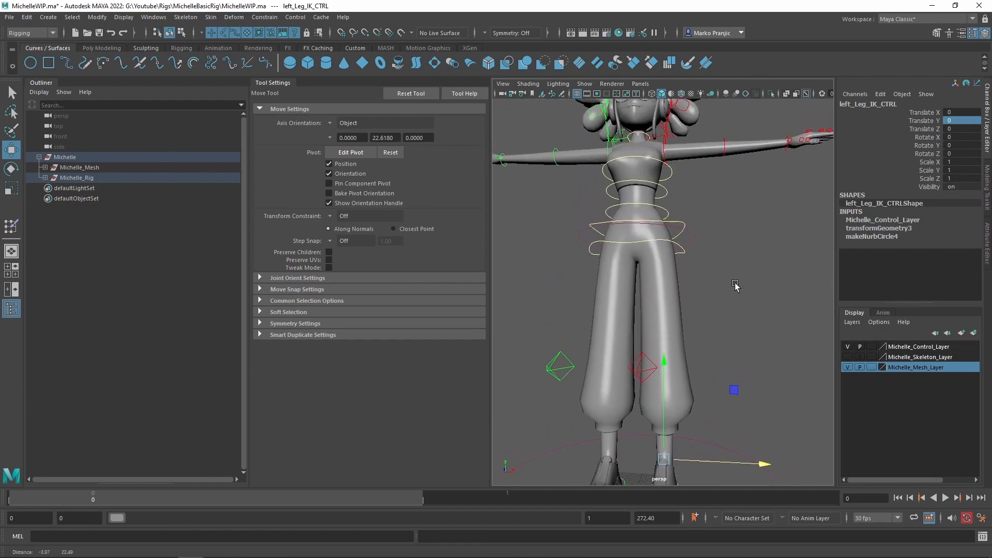
left_click(657, 181)
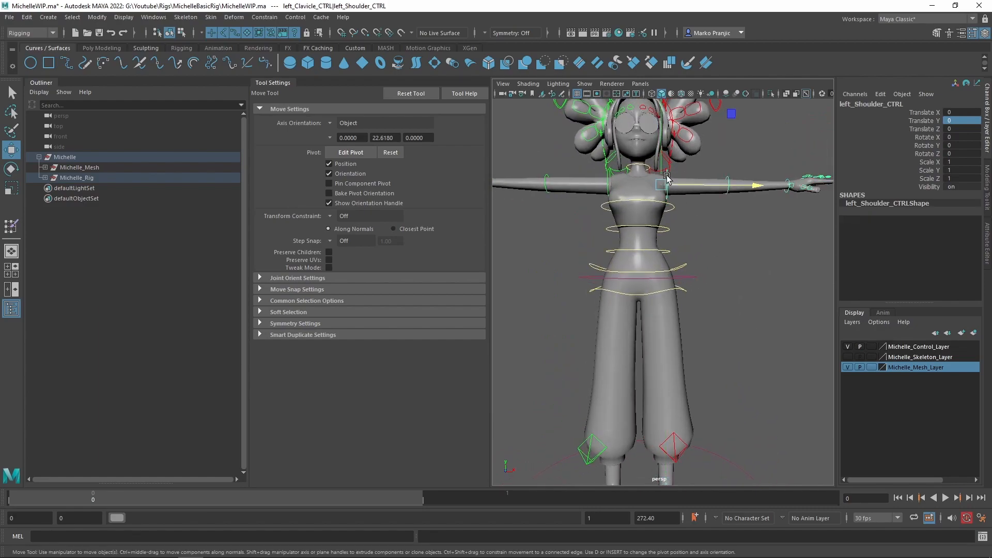
key("e")
left_click_drag(662, 281, 689, 336)
key("ctrl+z")
Set Michelle_Mesh_Layer to Reference so its meshes cannot be selected, and clear the selection.
middle_click_drag(710, 228, 718, 358, "alt")
key("q")
left_click_drag(658, 219, 719, 274)
middle_click_drag(741, 238, 722, 248, "alt")
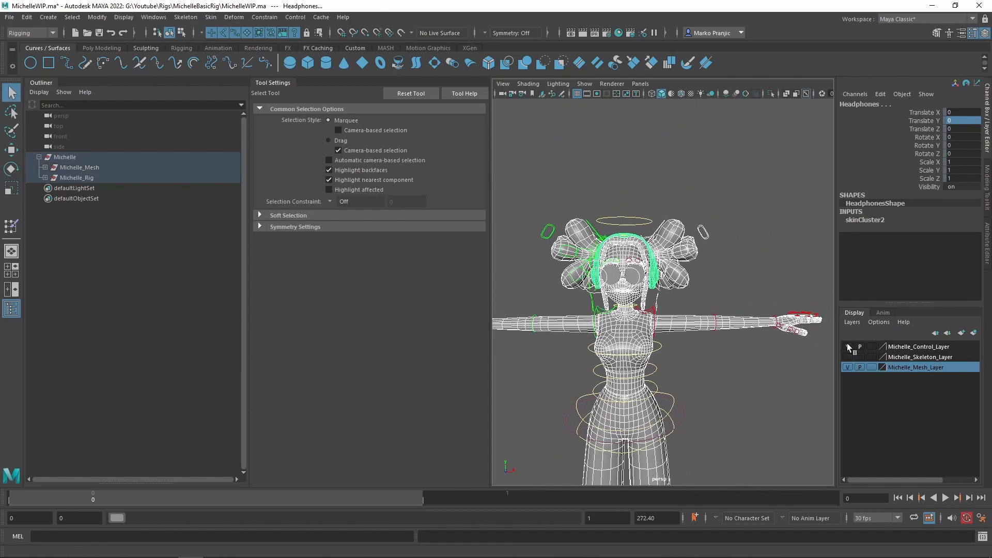
left_click(873, 367)
left_click(873, 368)
left_click(746, 214)
Test the left hair clump controls by rotating them together about -12.4 degrees in Z, and undo the rotation.
right_click_drag(732, 182, 769, 352, "alt")
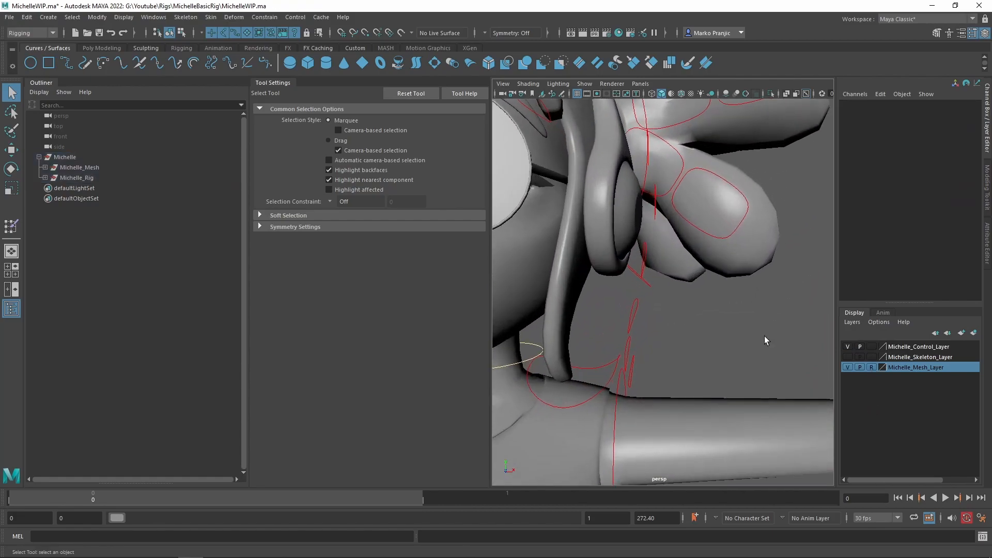
middle_click_drag(765, 300, 761, 355, "alt")
right_click_drag(762, 355, 725, 271, "alt")
left_click_drag(725, 269, 711, 241, "alt")
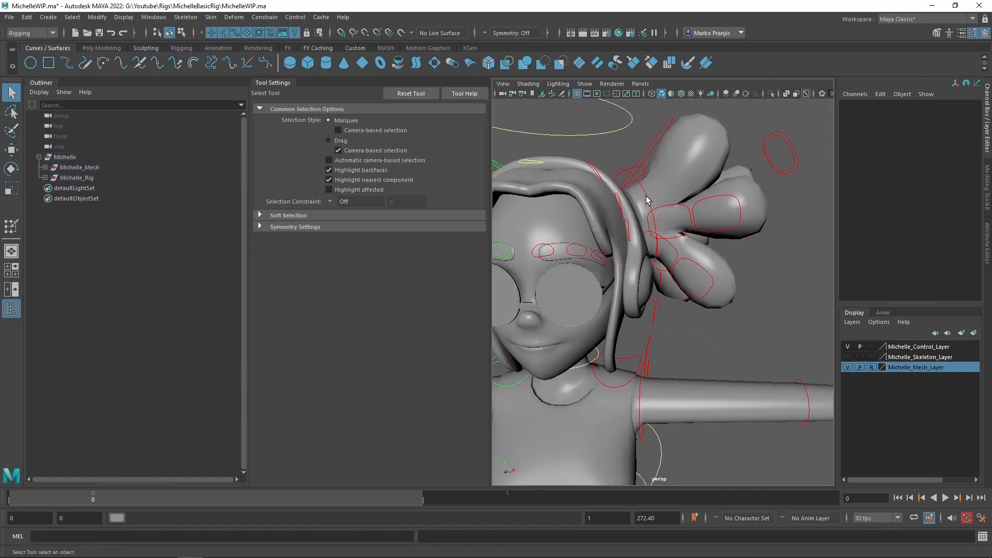
left_click(650, 201)
left_click_drag(641, 141, 738, 258)
key("e")
left_click_drag(767, 210, 789, 238)
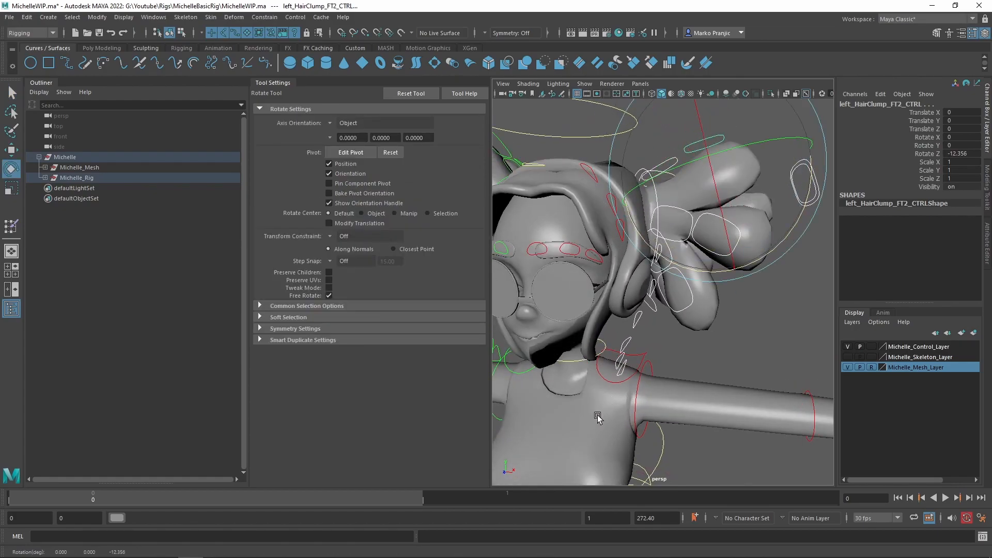
key("ctrl+z")
Rotate left_Elbow_CTRL on the character's right arm around several axes to test the elbow deformation.
left_click_drag(699, 343, 761, 357, "alt")
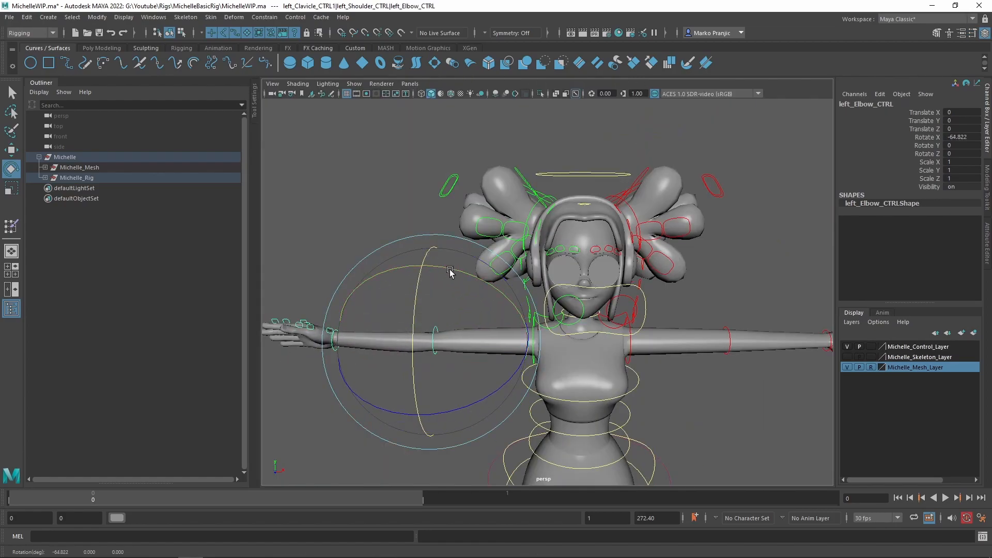
left_click_drag(452, 269, 485, 276)
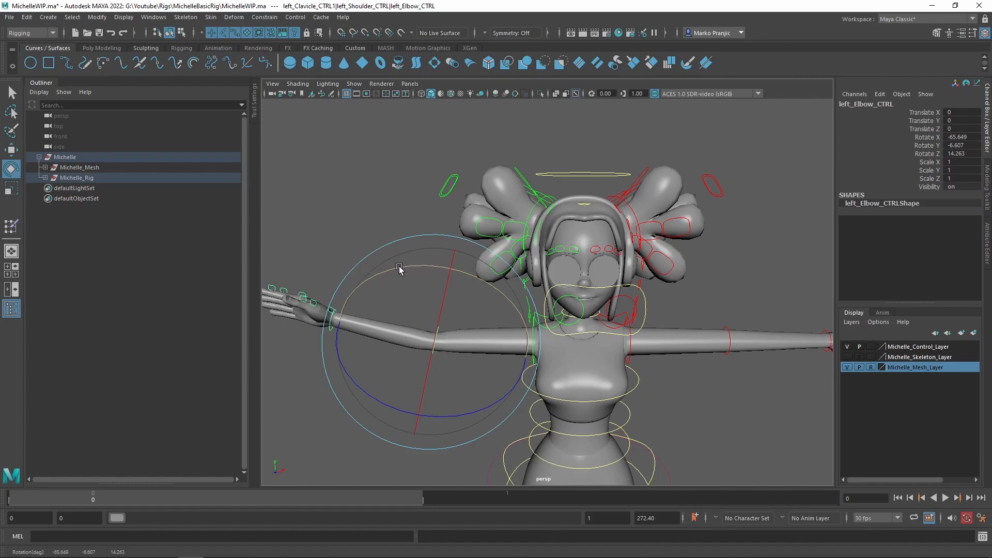
left_click_drag(402, 267, 169, 295)
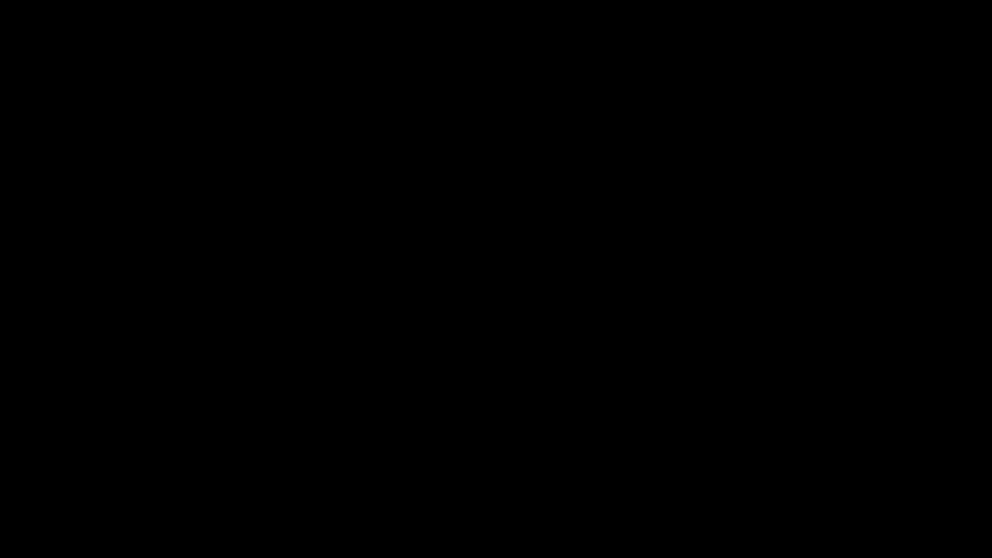